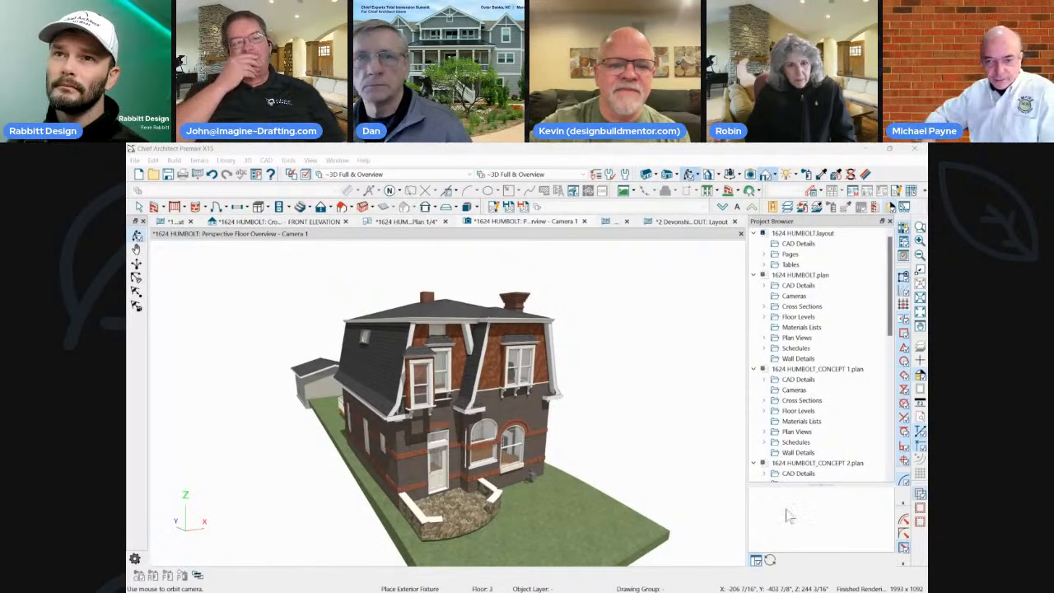
Orbit toward the house's side and close the Project Browser to widen the 3D view.
{"action": "middle_click_drag", "start_coordinate": [649, 389], "coordinate": [649, 390]}
{"action": "left_click_drag", "start_coordinate": [649, 390], "coordinate": [653, 394]}
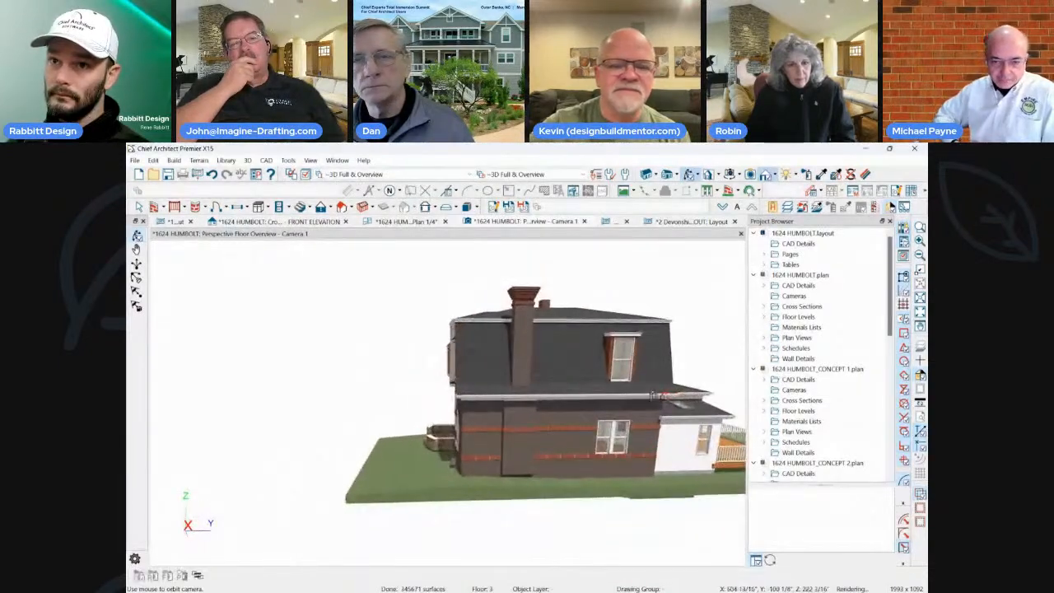
{"action": "left_click_drag", "start_coordinate": [649, 350], "coordinate": [633, 331]}
{"action": "left_click", "coordinate": [889, 221]}
Orbit around the brick house from the rear down to a near eye-level front view.
{"action": "left_click_drag", "start_coordinate": [732, 299], "coordinate": [531, 265]}
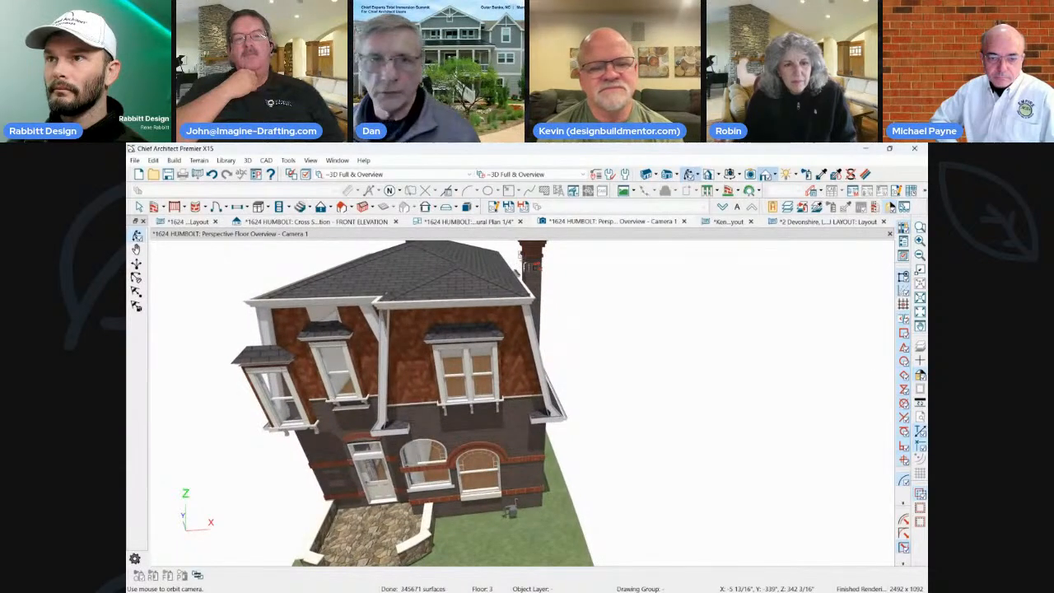
{"action": "left_click_drag", "start_coordinate": [533, 266], "coordinate": [636, 370]}
{"action": "middle_click_drag", "start_coordinate": [636, 370], "coordinate": [636, 370]}
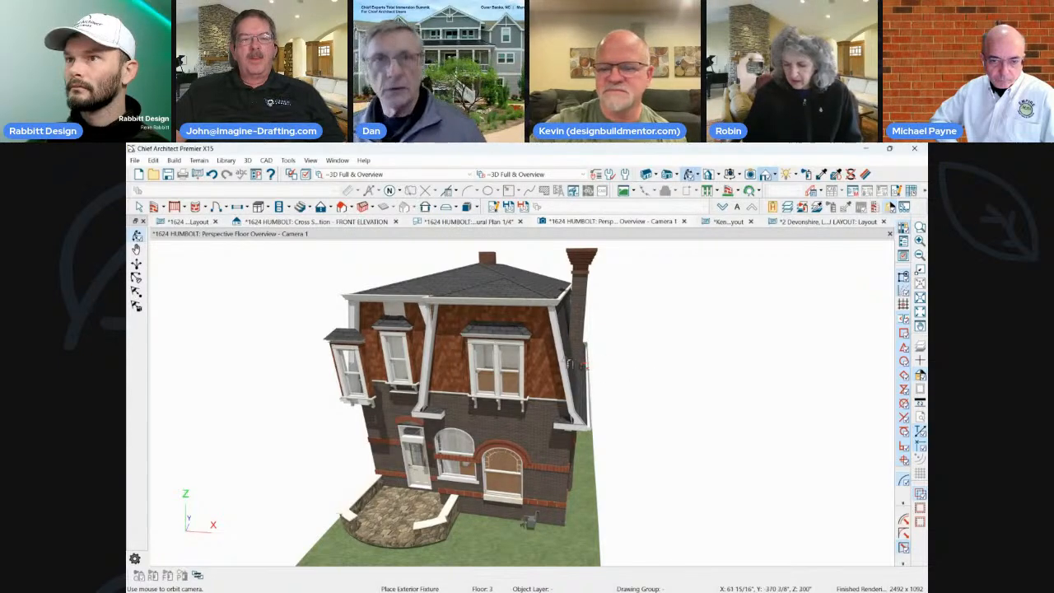
{"action": "left_click_drag", "start_coordinate": [562, 360], "coordinate": [537, 347]}
{"action": "scroll", "coordinate": [537, 346], "scroll_direction": "up", "scroll_amount": 3}
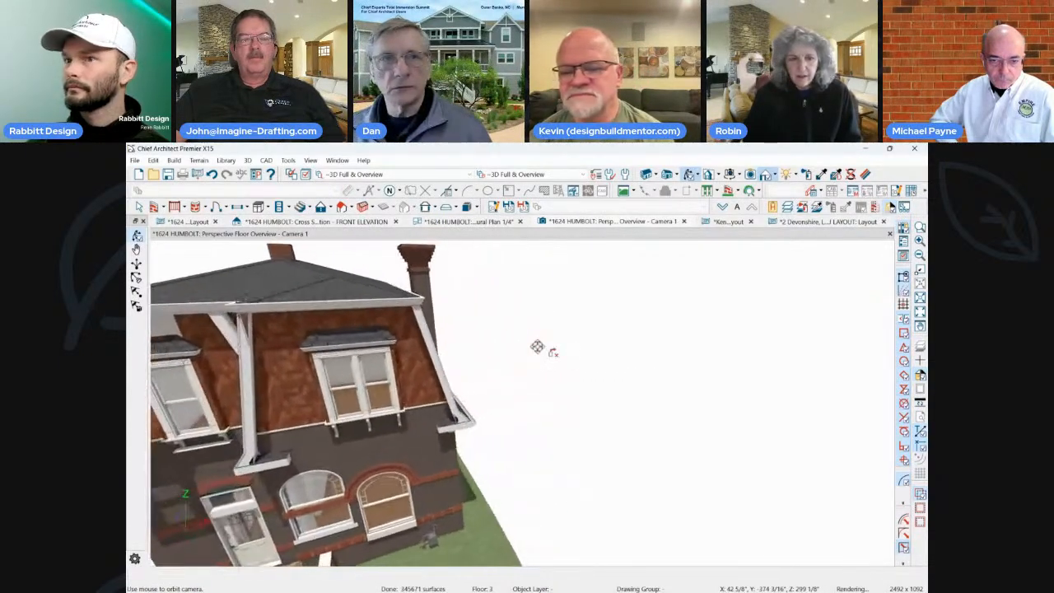
{"action": "scroll", "coordinate": [537, 346], "scroll_direction": "down", "scroll_amount": 5}
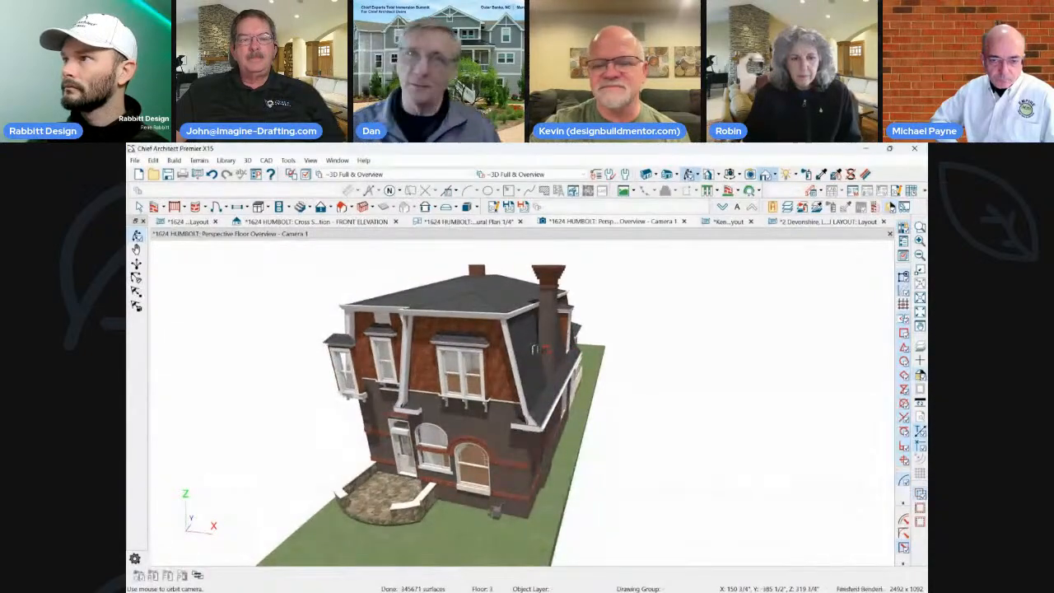
{"action": "left_click_drag", "start_coordinate": [529, 343], "coordinate": [656, 327]}
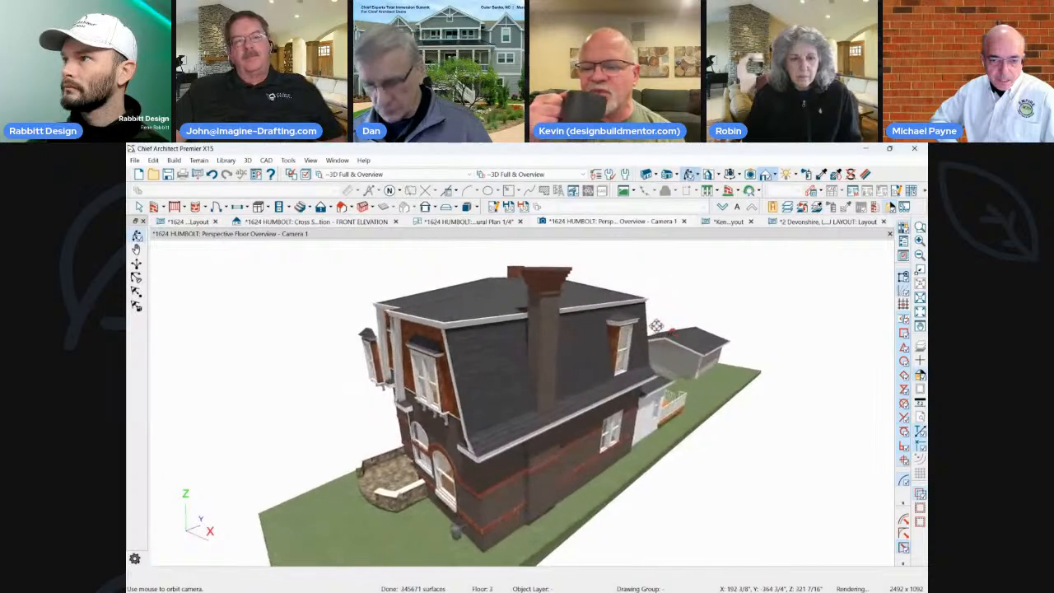
{"action": "key", "text": "space"}
Zoom into the right dormer room and open Wall Specification for the wall beside its window.
{"action": "left_click", "coordinate": [616, 339]}
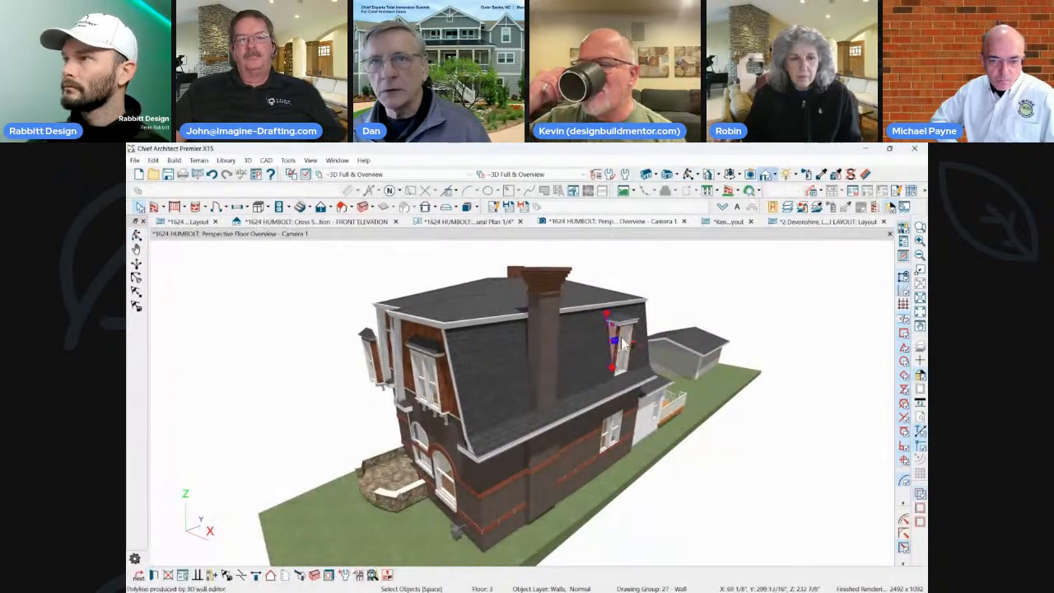
{"action": "left_click", "coordinate": [652, 315]}
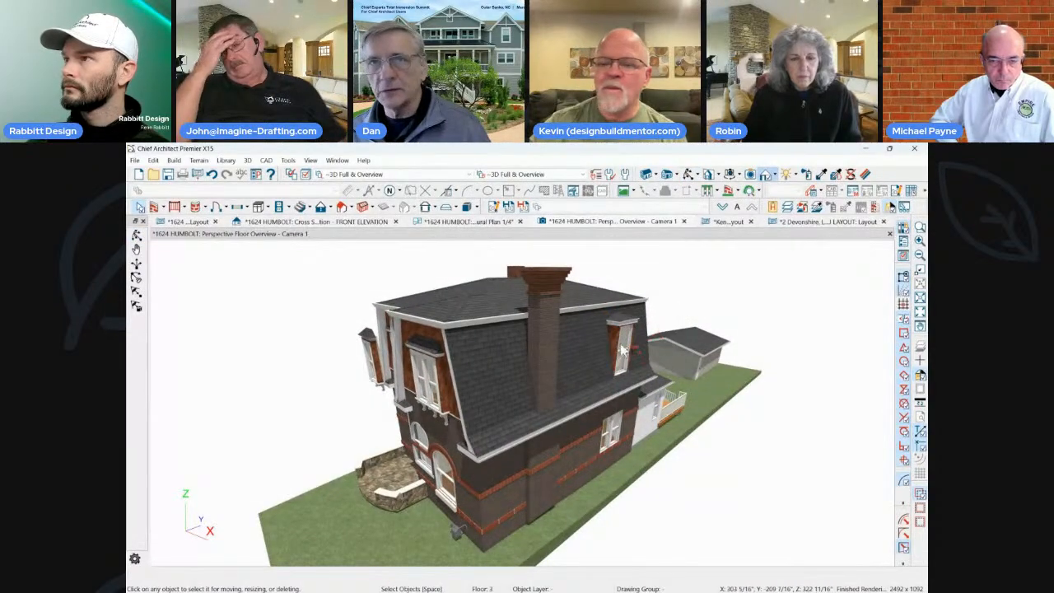
{"action": "key", "text": "o"}
{"action": "left_click_drag", "start_coordinate": [623, 350], "coordinate": [716, 351]}
{"action": "scroll", "coordinate": [678, 351], "scroll_direction": "up", "scroll_amount": 3}
{"action": "key", "text": "space"}
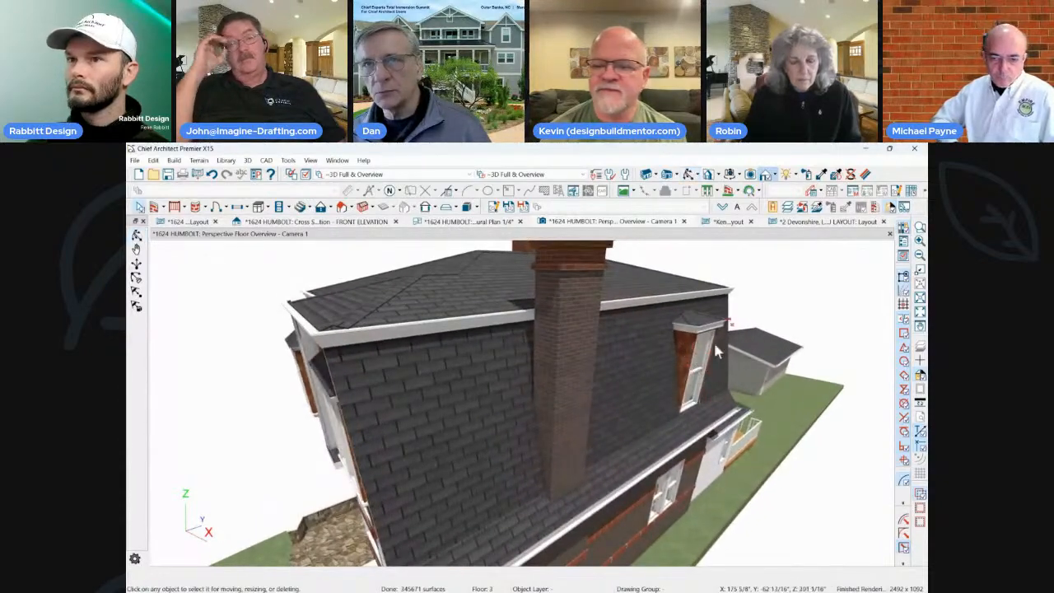
{"action": "middle_click_drag", "start_coordinate": [700, 351], "coordinate": [342, 384]}
{"action": "scroll", "coordinate": [678, 355], "scroll_direction": "up", "scroll_amount": 4}
{"action": "left_click", "coordinate": [343, 387]}
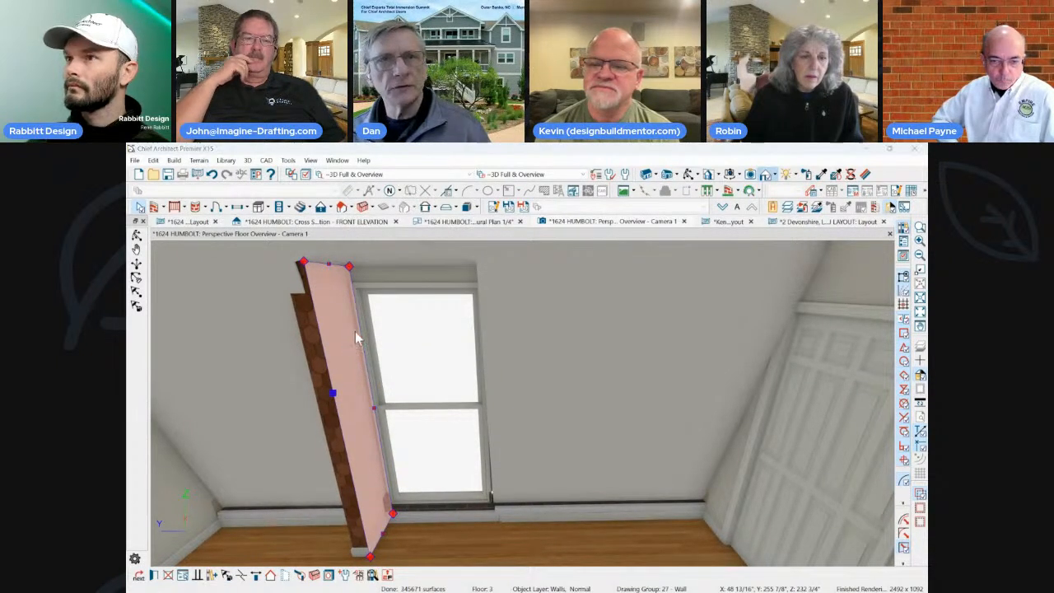
{"action": "double_click", "coordinate": [355, 331]}
In the wall's Structure panel, check Default Wall Bottom Height with the default top height and apply.
{"action": "left_click", "coordinate": [266, 188]}
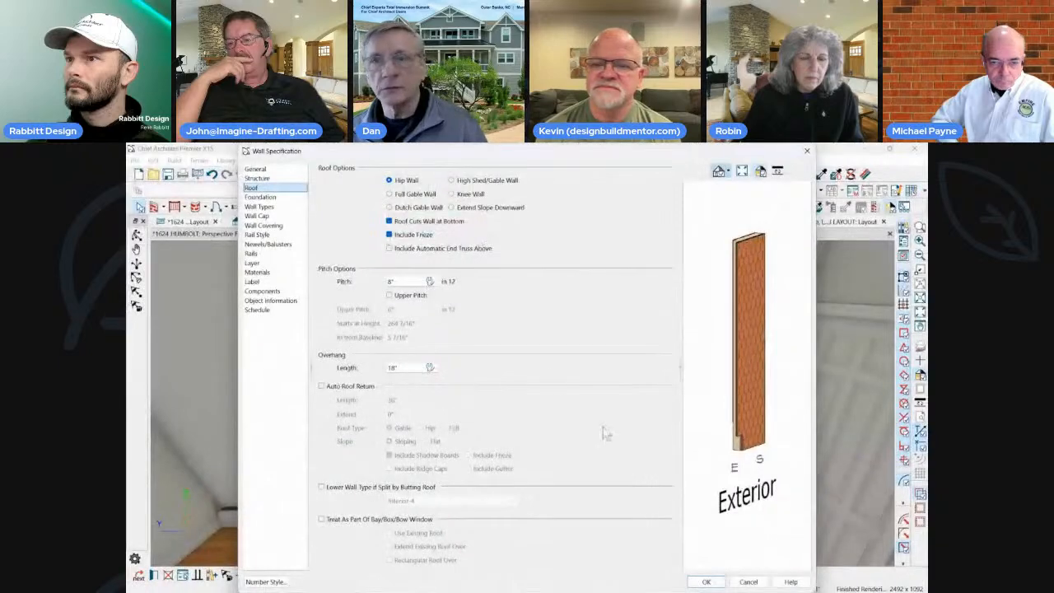
{"action": "left_click", "coordinate": [751, 583]}
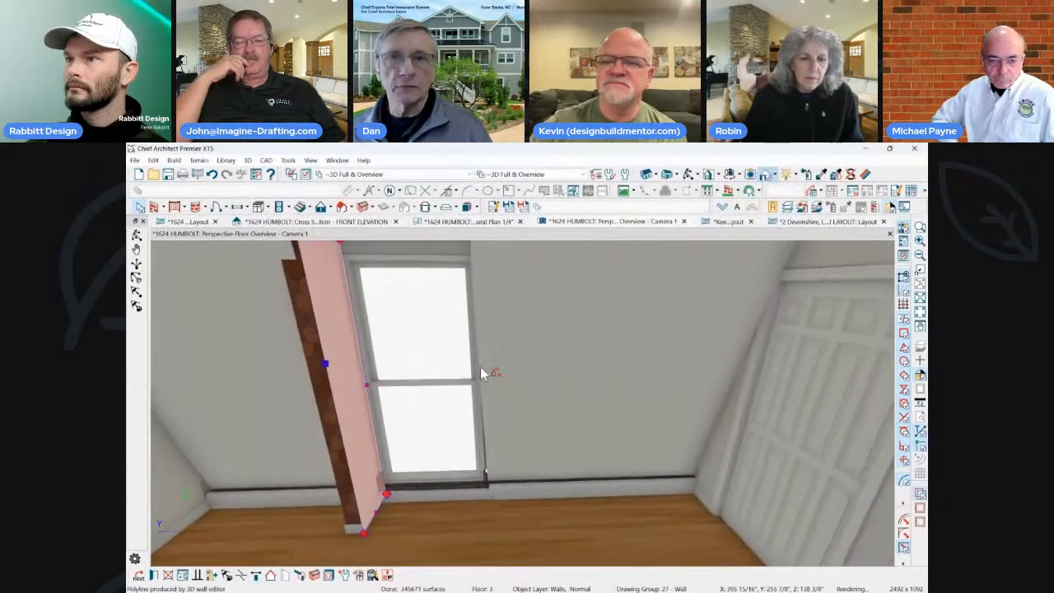
{"action": "left_click_drag", "start_coordinate": [464, 362], "coordinate": [491, 334]}
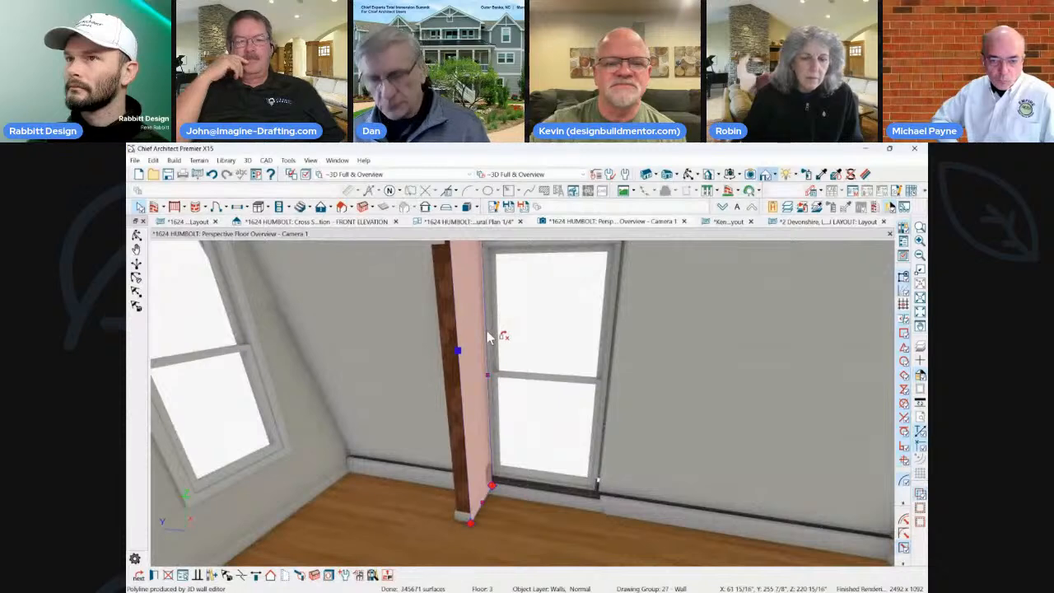
{"action": "double_click", "coordinate": [491, 337]}
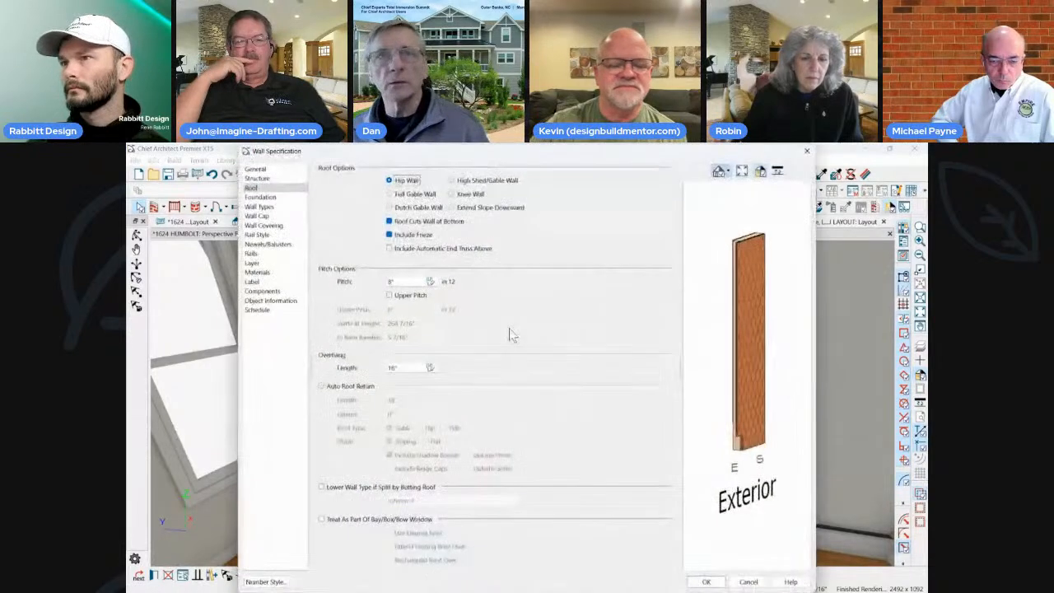
{"action": "left_click", "coordinate": [257, 179]}
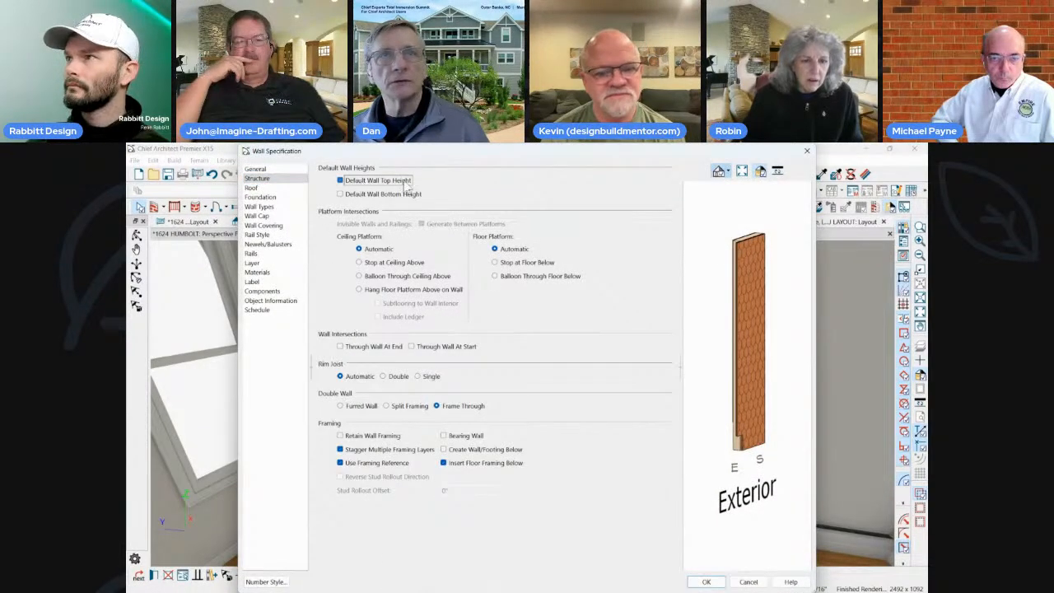
{"action": "left_click", "coordinate": [371, 195]}
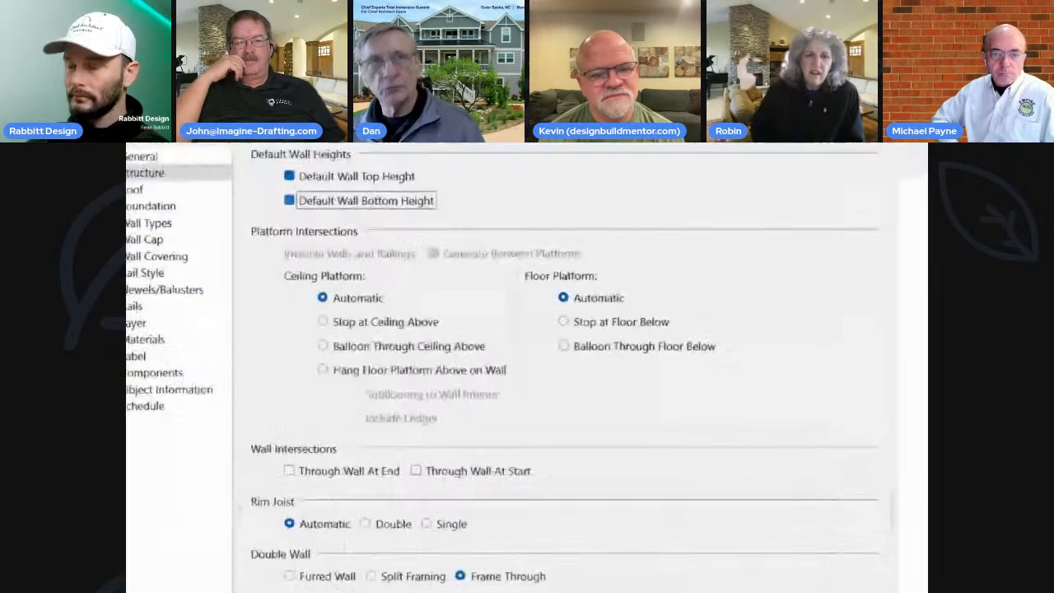
{"action": "left_click_drag", "start_coordinate": [212, 150], "coordinate": [455, 230]}
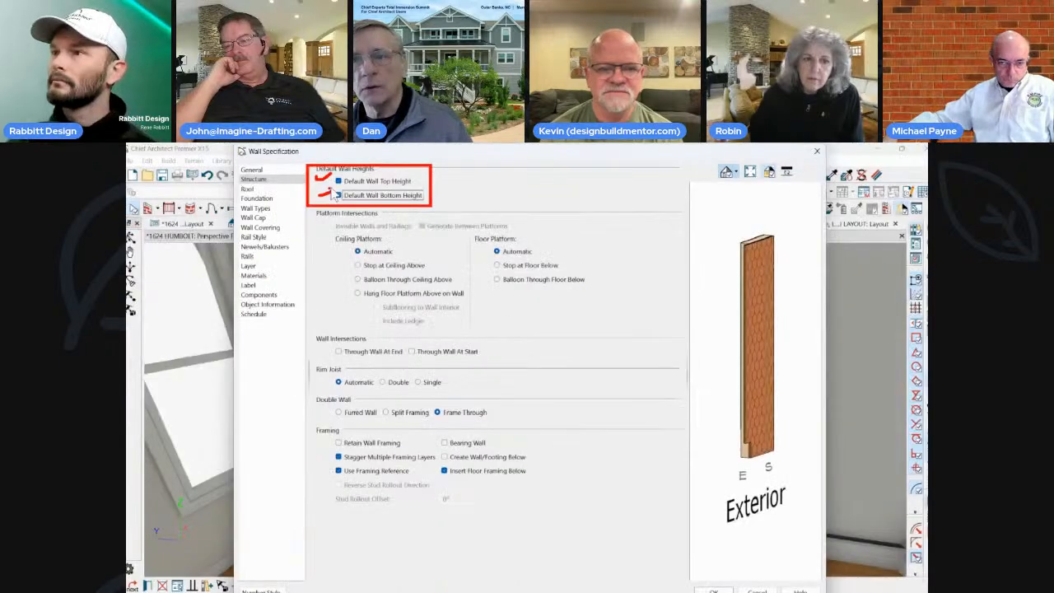
{"action": "left_click", "coordinate": [706, 582]}
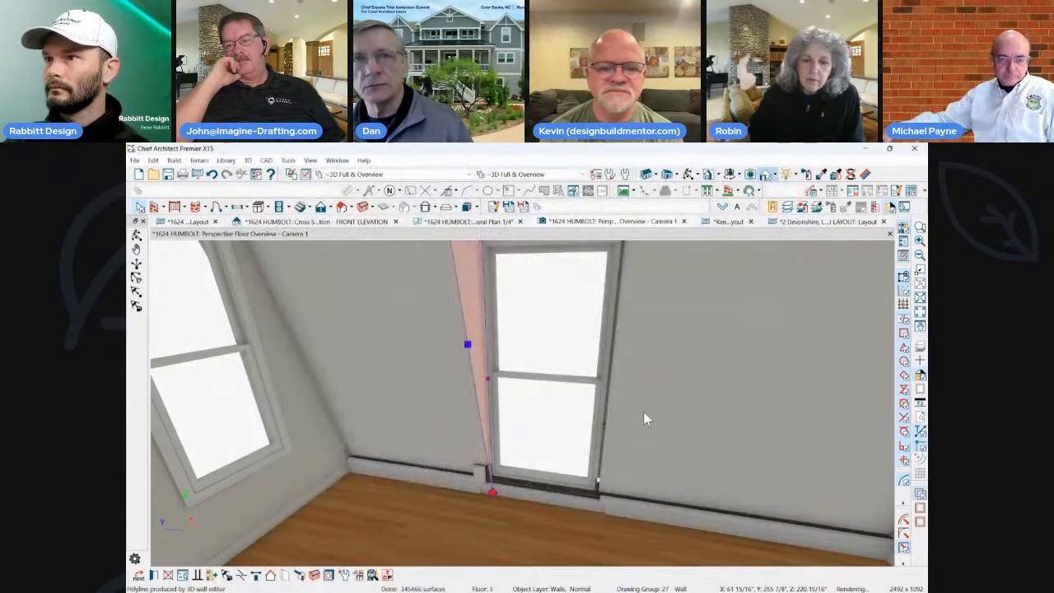
Select the thin wall beside the dormer window and nudge its edge slightly outward.
{"action": "scroll", "coordinate": [608, 412], "scroll_direction": "down", "scroll_amount": 3}
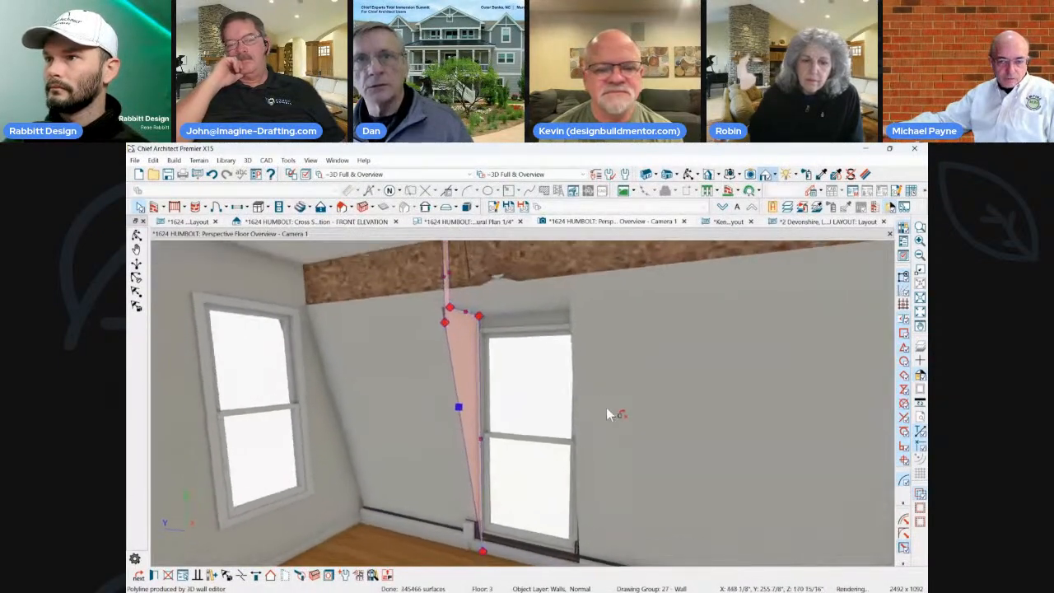
{"action": "key", "text": "Escape"}
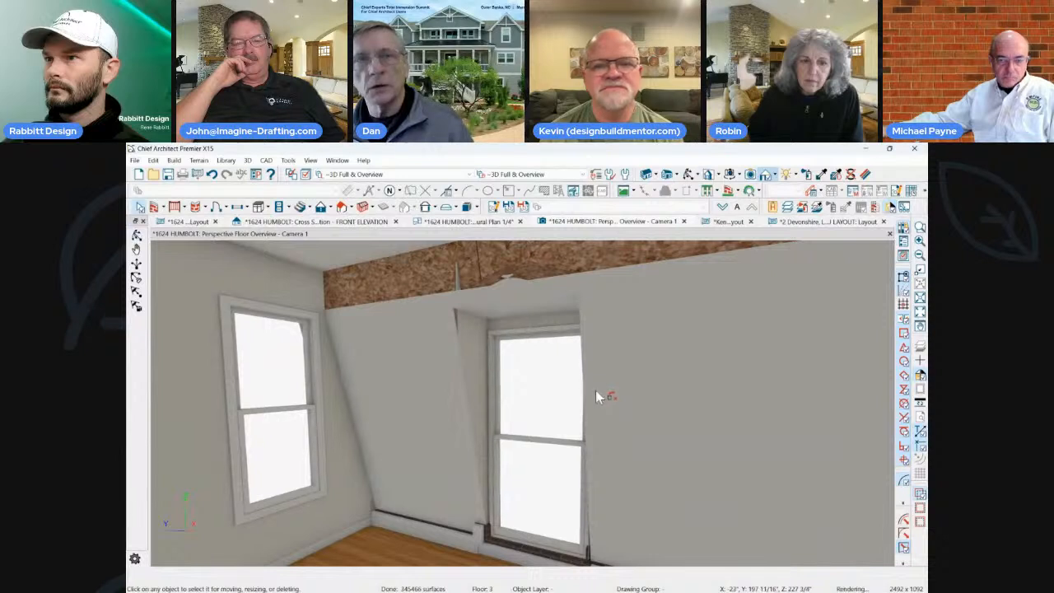
{"action": "left_click", "coordinate": [689, 174]}
{"action": "left_click_drag", "start_coordinate": [593, 280], "coordinate": [630, 300]}
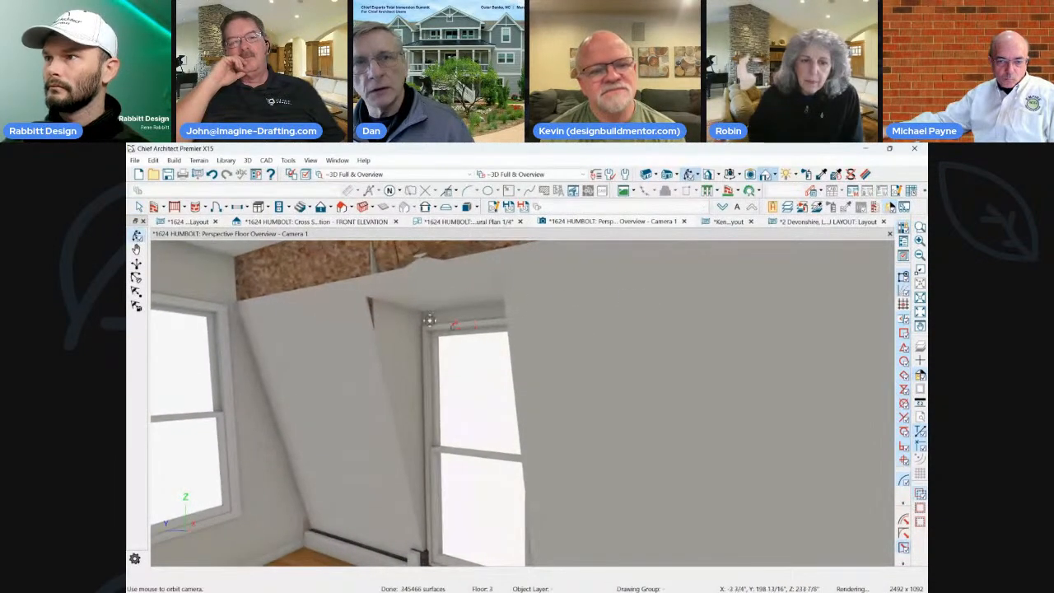
{"action": "key", "text": "space"}
{"action": "left_click", "coordinate": [397, 333]}
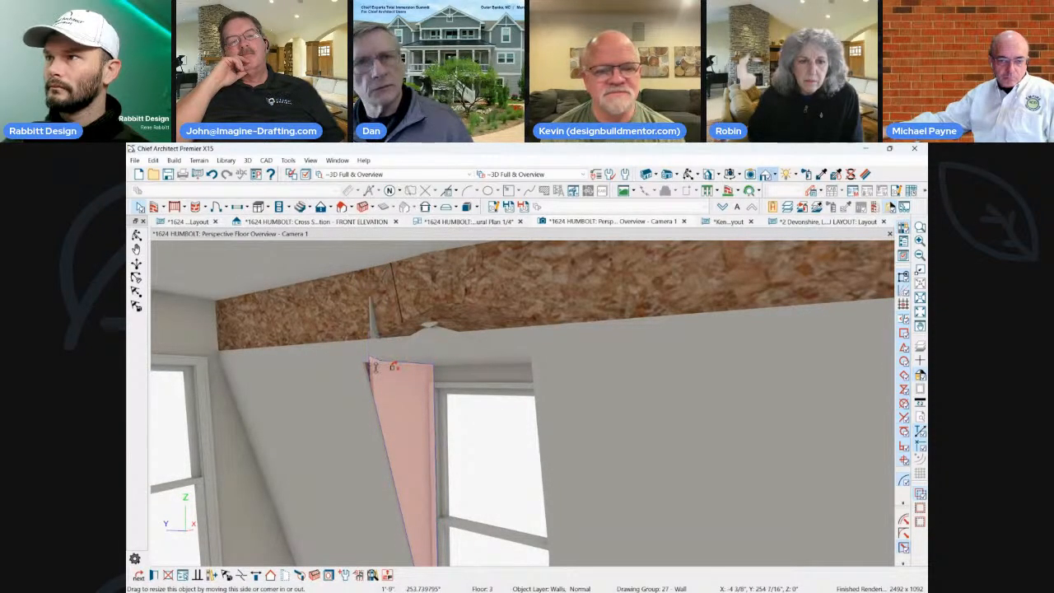
{"action": "left_click_drag", "start_coordinate": [372, 372], "coordinate": [361, 372]}
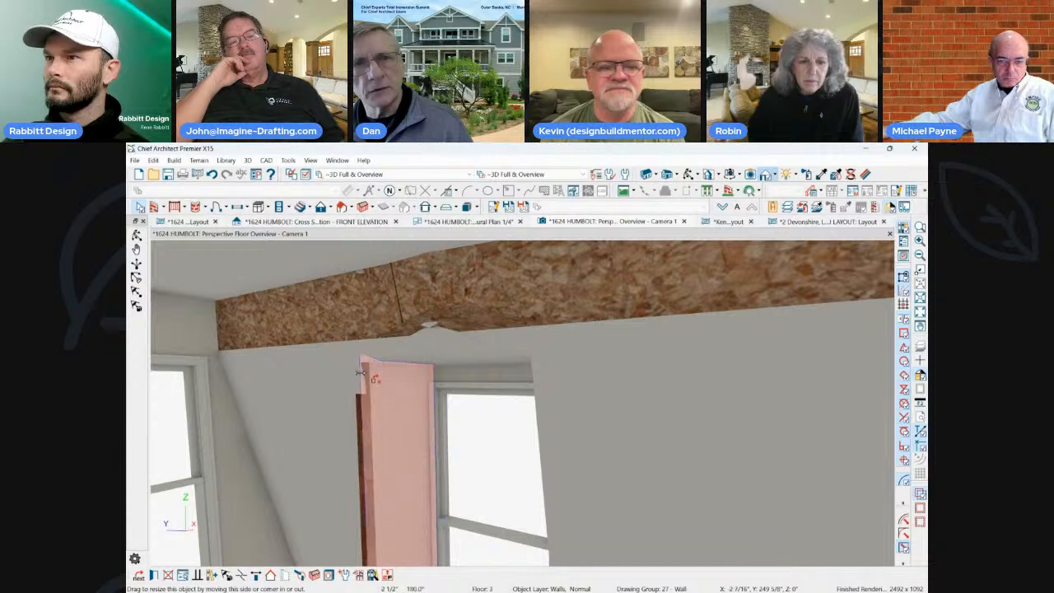
{"action": "scroll", "coordinate": [467, 319], "scroll_direction": "up", "scroll_amount": 5}
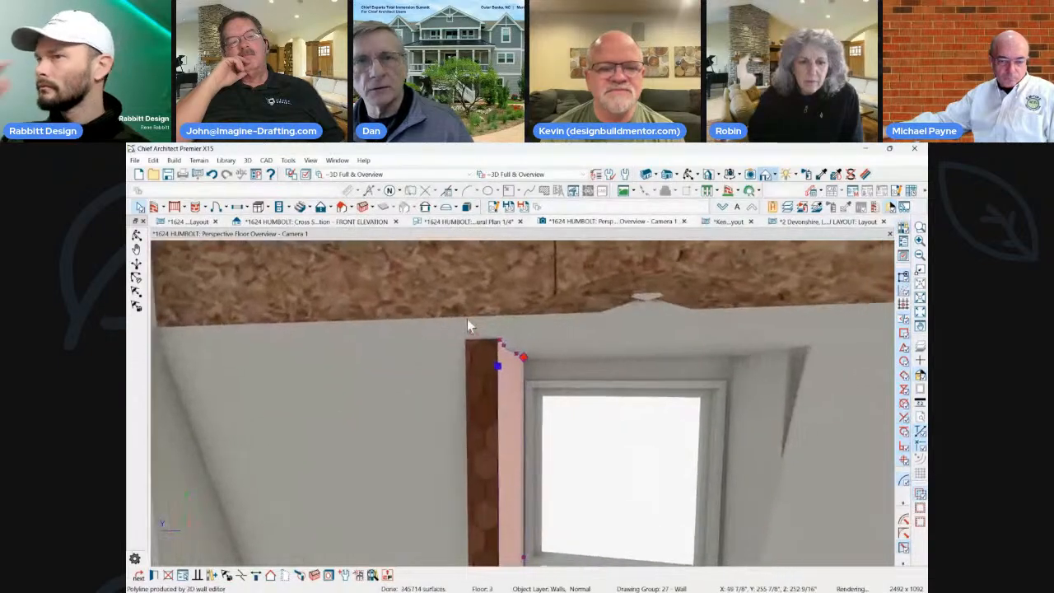
{"action": "scroll", "coordinate": [483, 304], "scroll_direction": "down", "scroll_amount": 4}
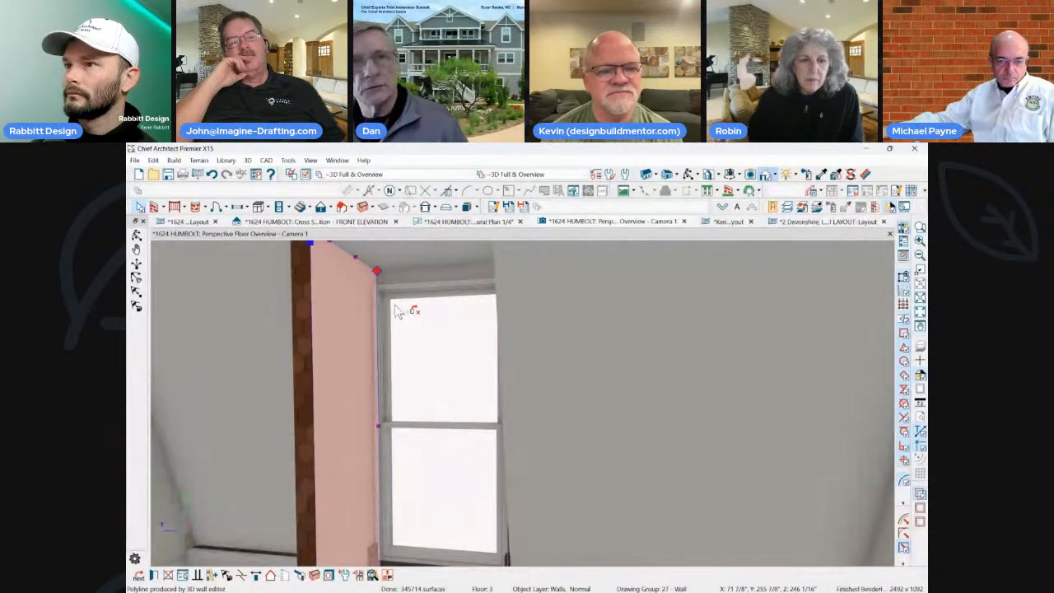
{"action": "key", "text": "Escape"}
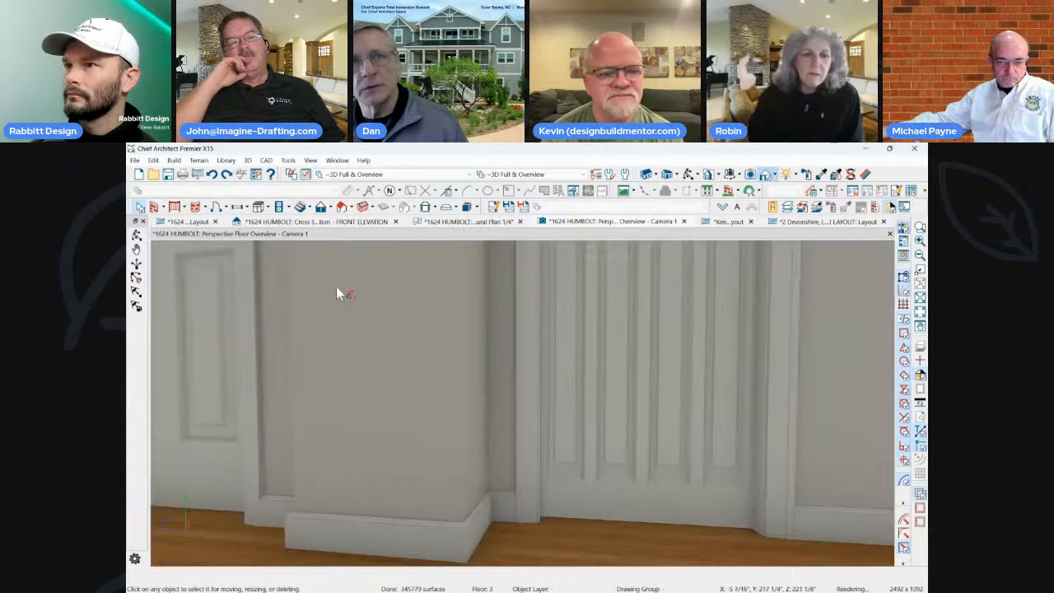
Orbit right past the door and floor, then dolly the camera back out to the exterior.
{"action": "left_click", "coordinate": [346, 288]}
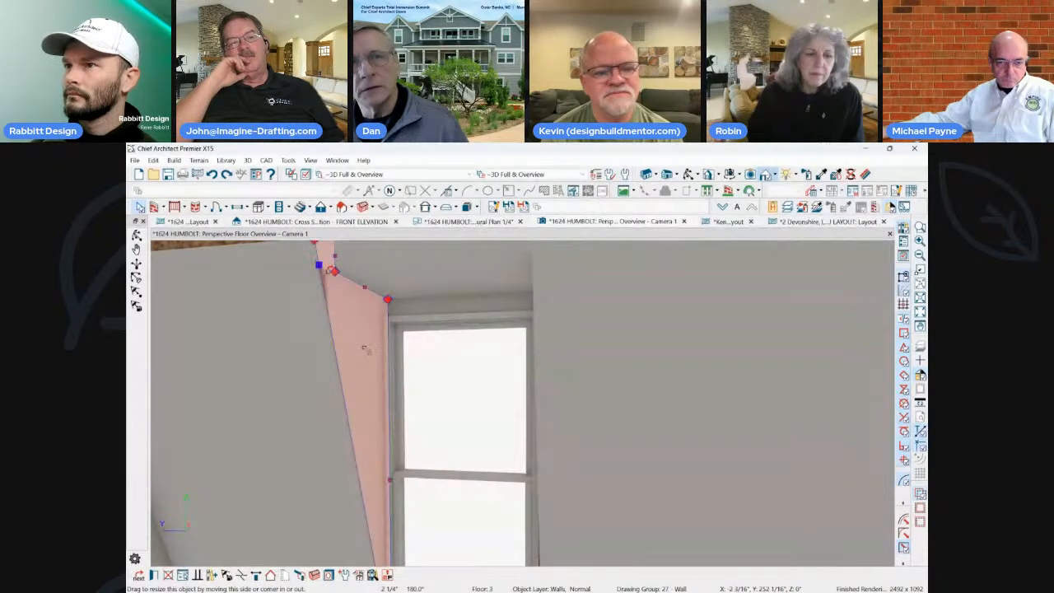
{"action": "key", "text": "Escape"}
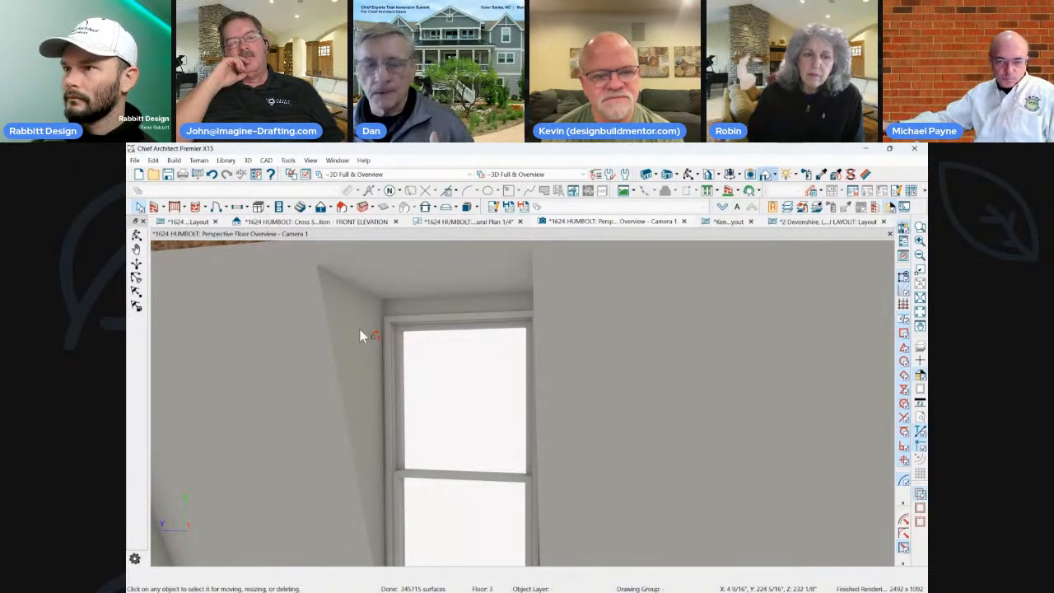
{"action": "middle_click_drag", "start_coordinate": [360, 329], "coordinate": [736, 295]}
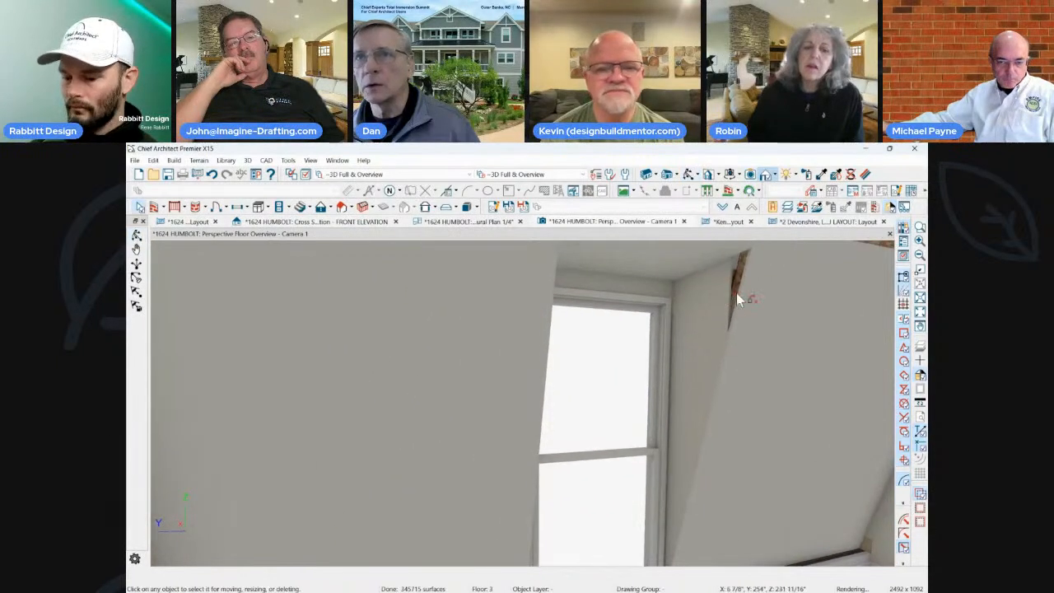
{"action": "left_click", "coordinate": [715, 294]}
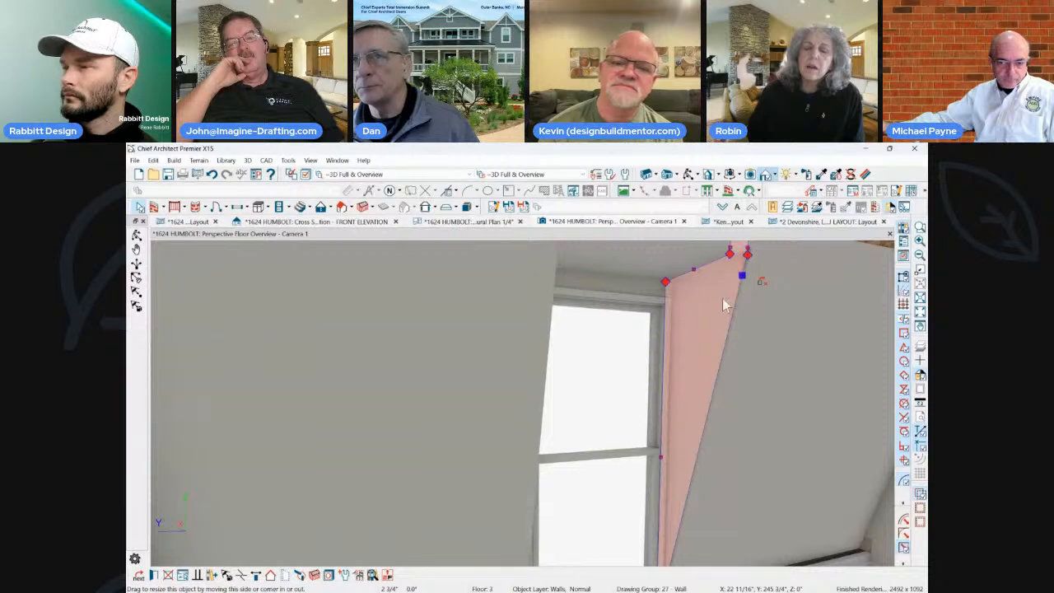
{"action": "scroll", "coordinate": [740, 314], "scroll_direction": "down", "scroll_amount": 4}
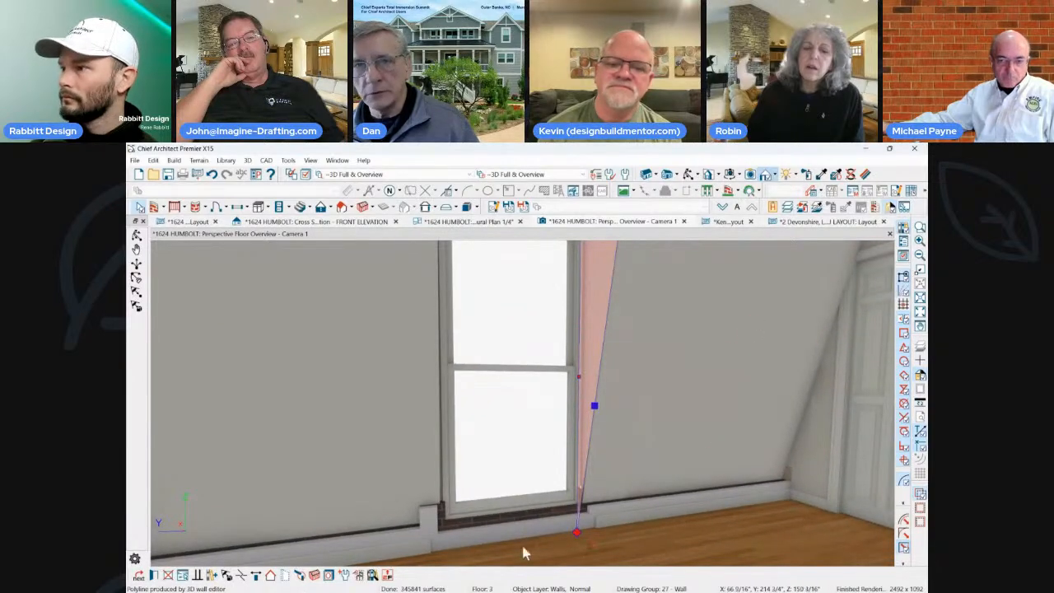
{"action": "scroll", "coordinate": [751, 448], "scroll_direction": "down", "scroll_amount": 8}
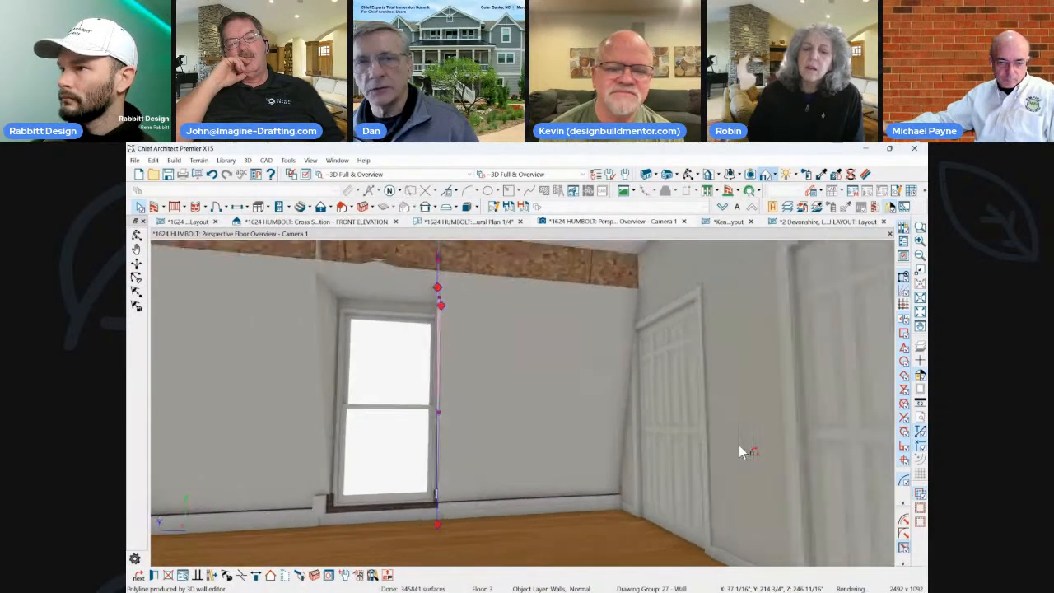
{"action": "scroll", "coordinate": [650, 359], "scroll_direction": "down", "scroll_amount": 10}
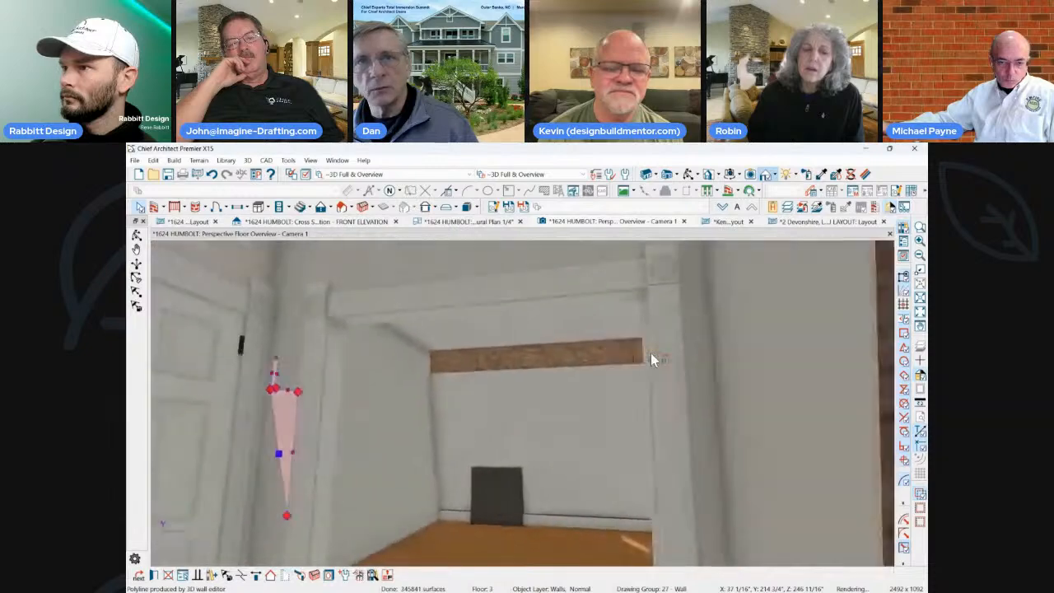
{"action": "scroll", "coordinate": [607, 305], "scroll_direction": "down", "scroll_amount": 10}
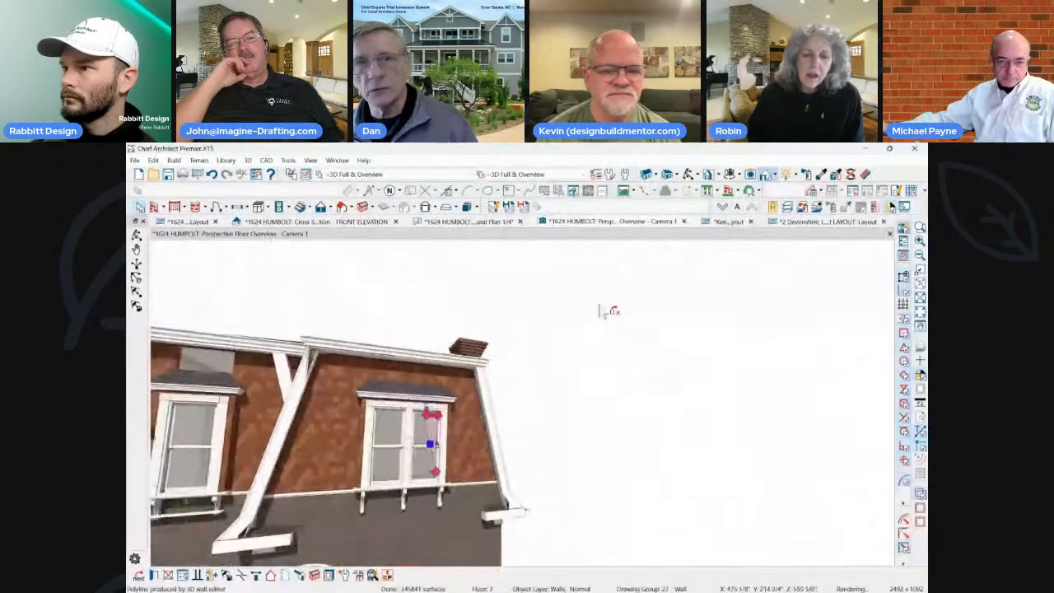
{"action": "left_click_drag", "start_coordinate": [582, 363], "coordinate": [661, 346]}
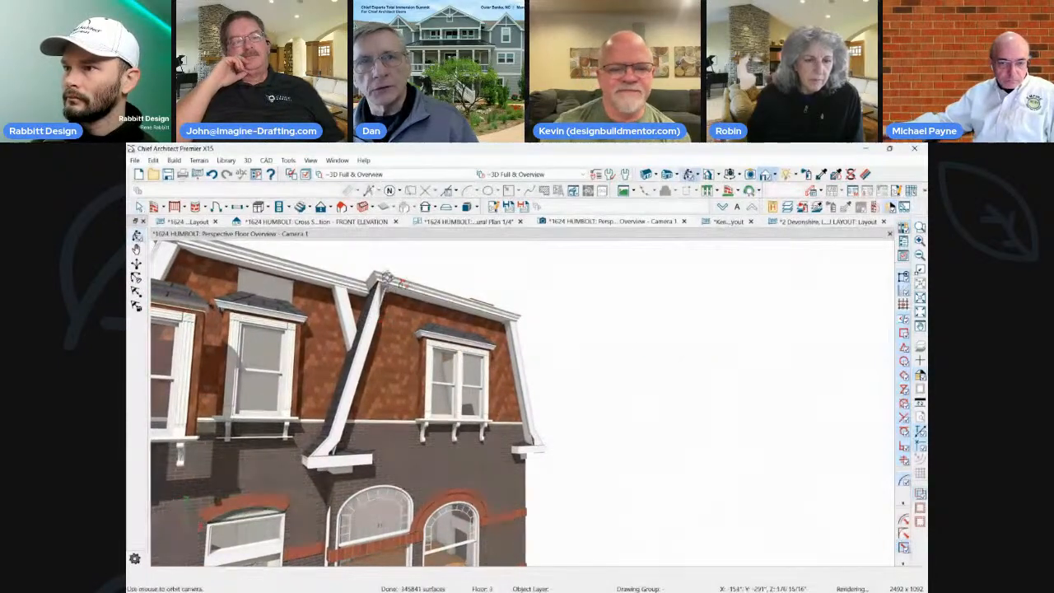
{"action": "left_click_drag", "start_coordinate": [365, 314], "coordinate": [390, 380]}
{"action": "key", "text": "space"}
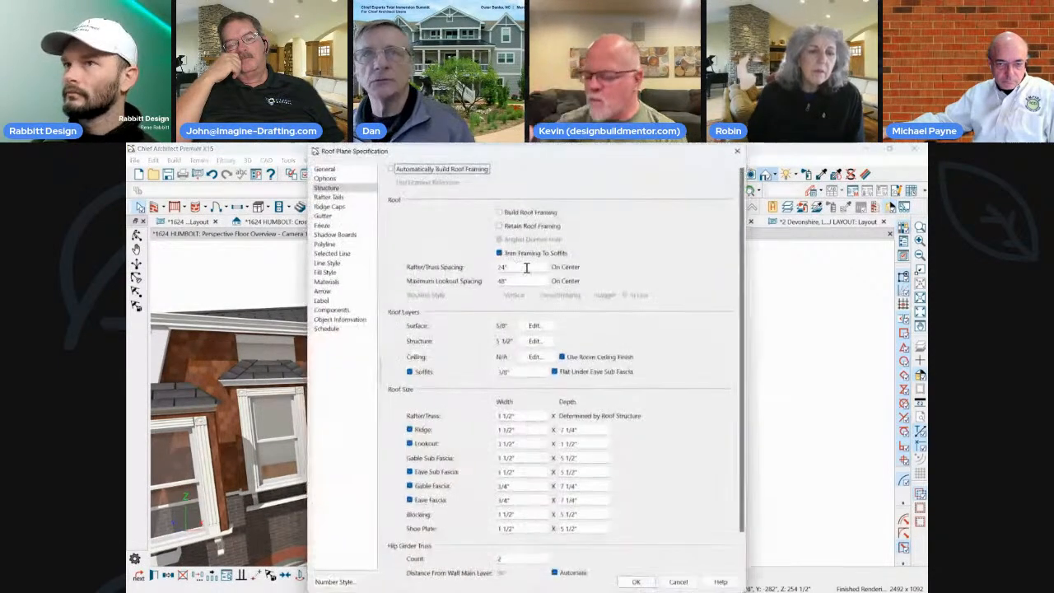
{"action": "left_click_drag", "start_coordinate": [452, 153], "coordinate": [600, 168]}
{"action": "left_click", "coordinate": [477, 193]}
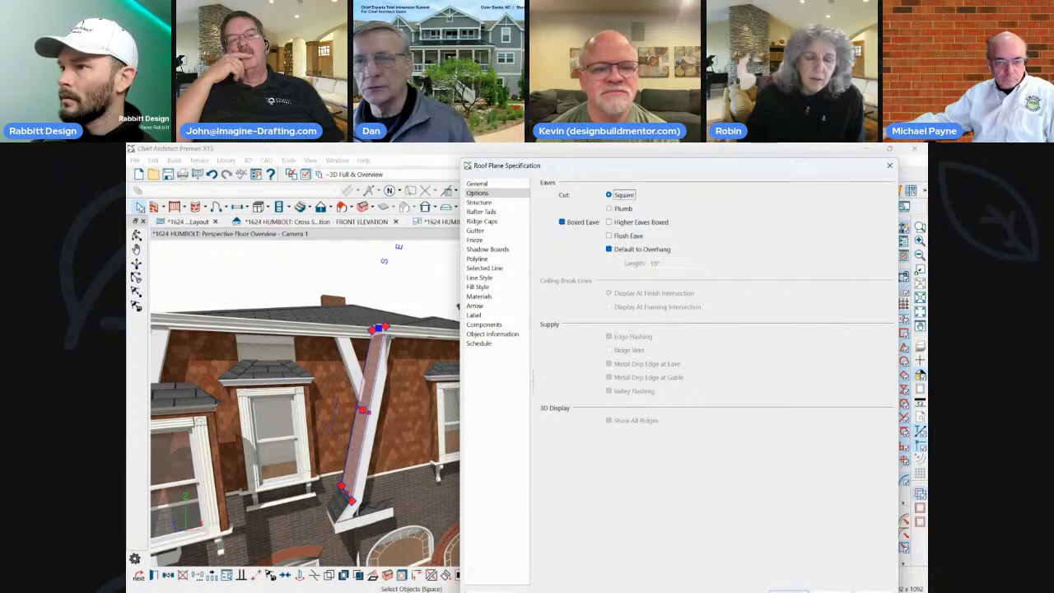
{"action": "key", "text": "Return"}
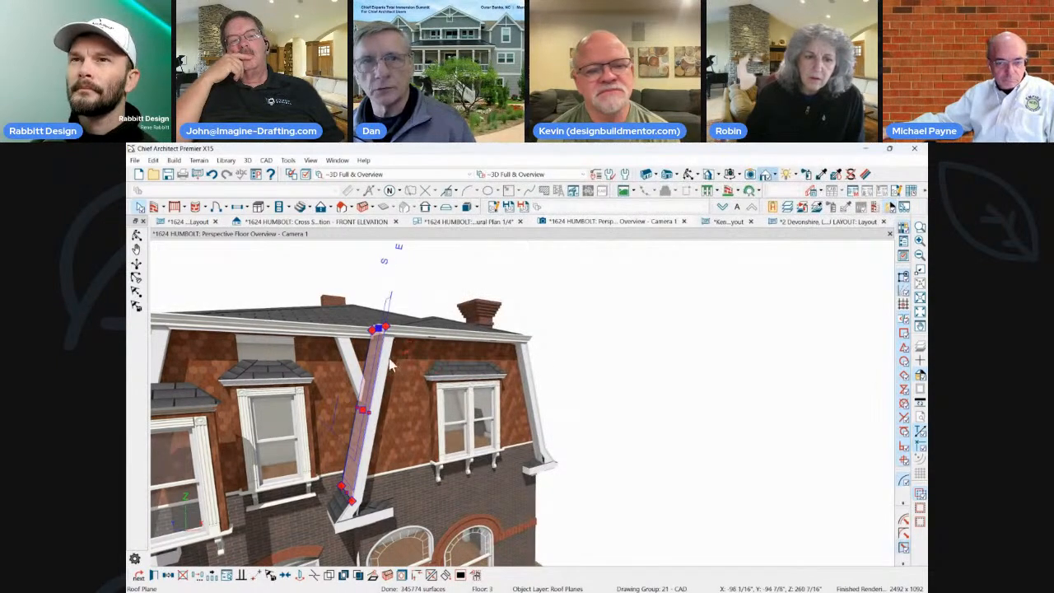
{"action": "left_click", "coordinate": [422, 298]}
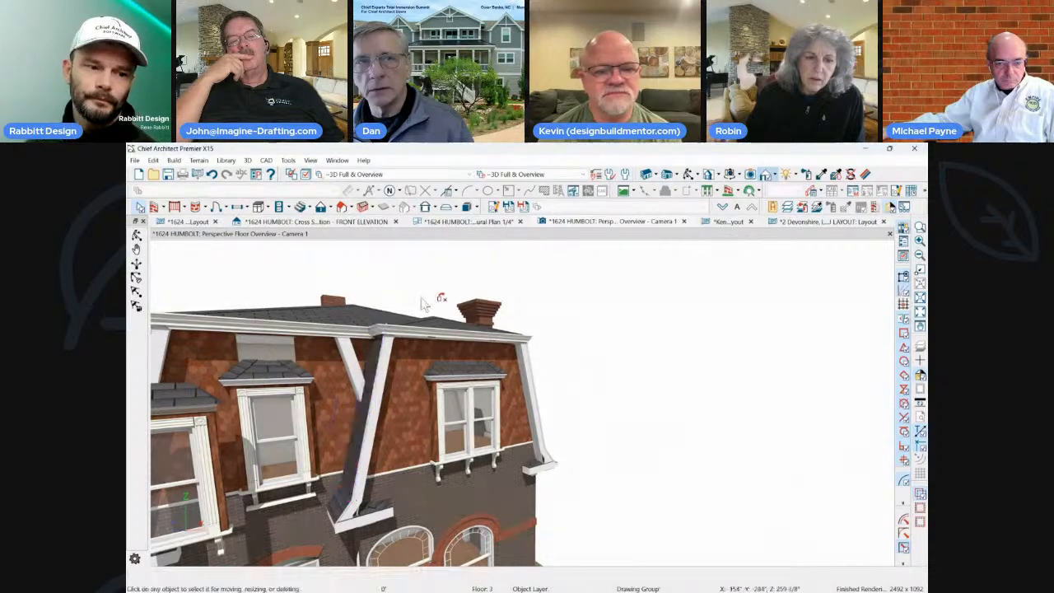
At the eave corner, pull the left roof plane's edge out to the gutter corner.
{"action": "scroll", "coordinate": [391, 344], "scroll_direction": "up", "scroll_amount": 2}
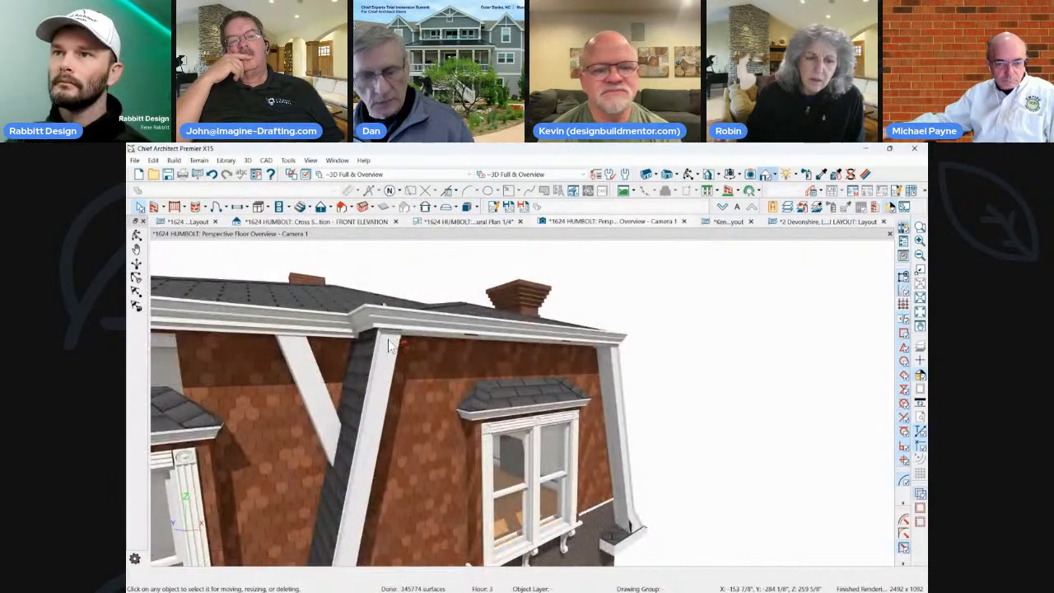
{"action": "middle_click_drag", "start_coordinate": [390, 345], "coordinate": [445, 303]}
{"action": "left_click", "coordinate": [475, 312]}
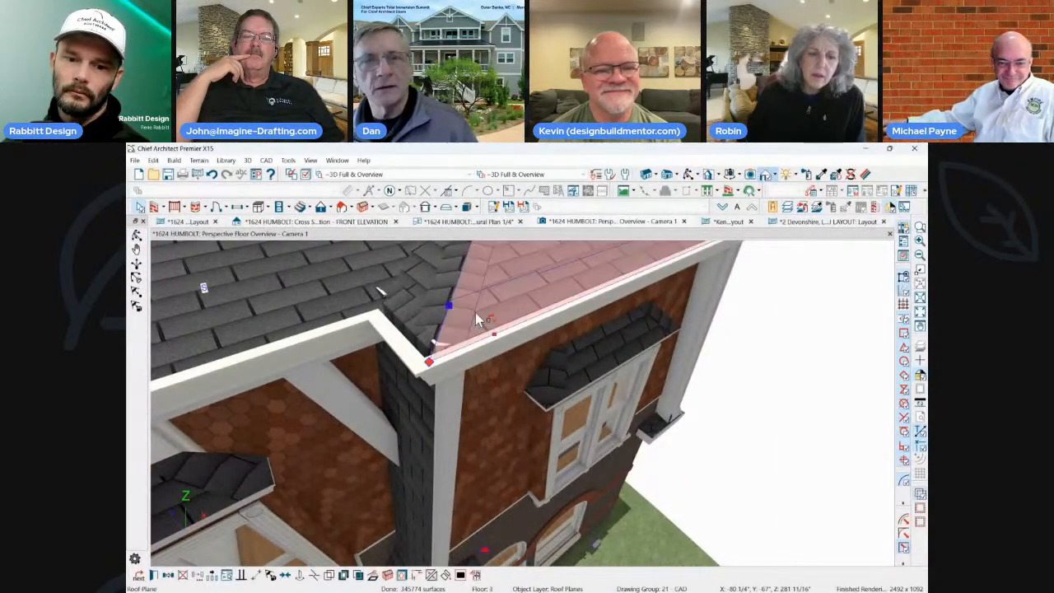
{"action": "middle_click_drag", "start_coordinate": [458, 360], "coordinate": [306, 339]}
{"action": "right_click", "coordinate": [302, 339]}
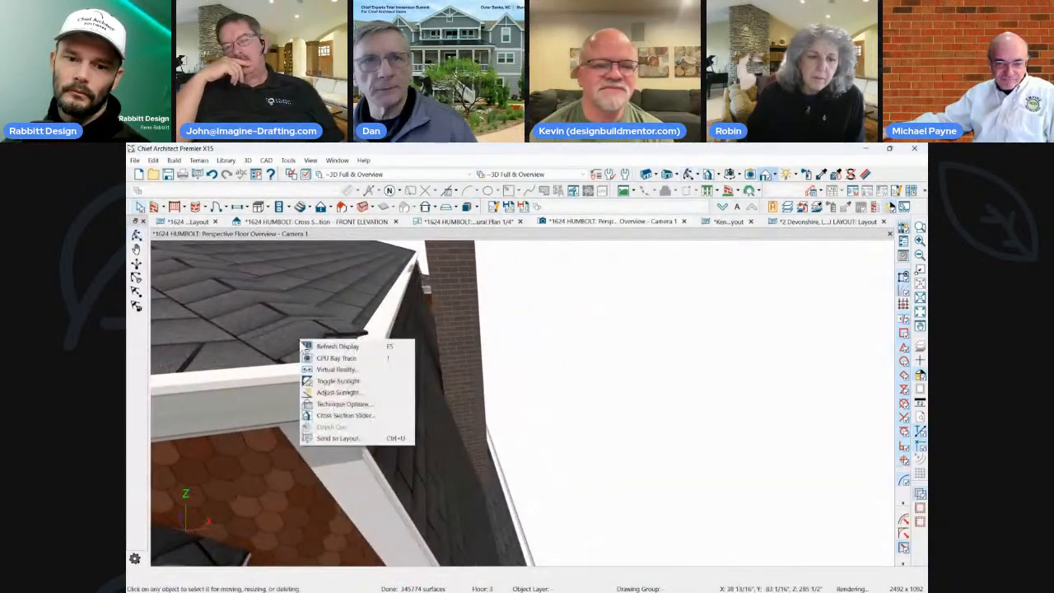
{"action": "left_click", "coordinate": [259, 335]}
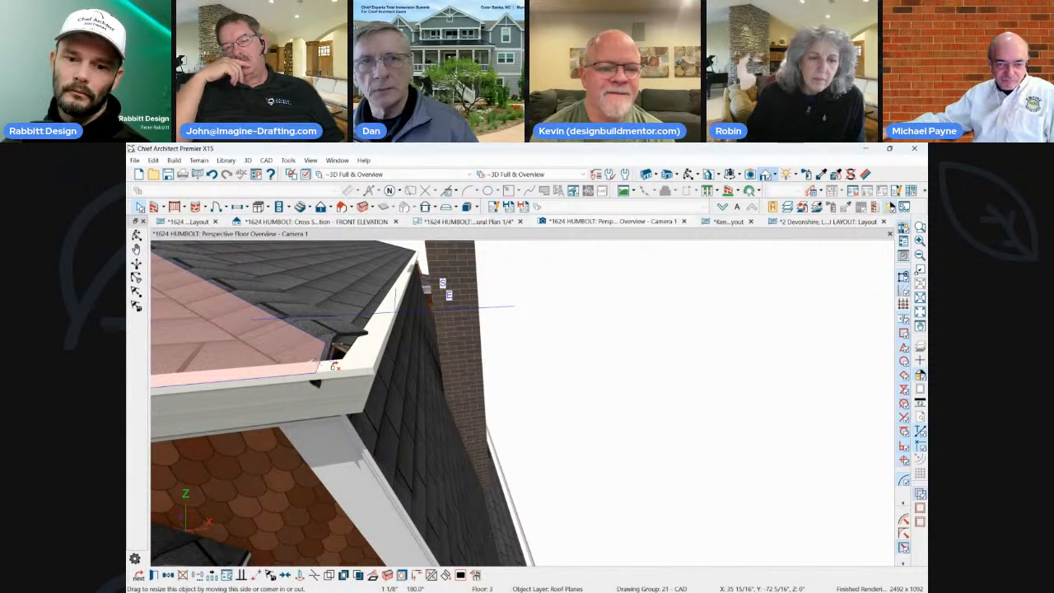
{"action": "left_click_drag", "start_coordinate": [334, 365], "coordinate": [331, 364]}
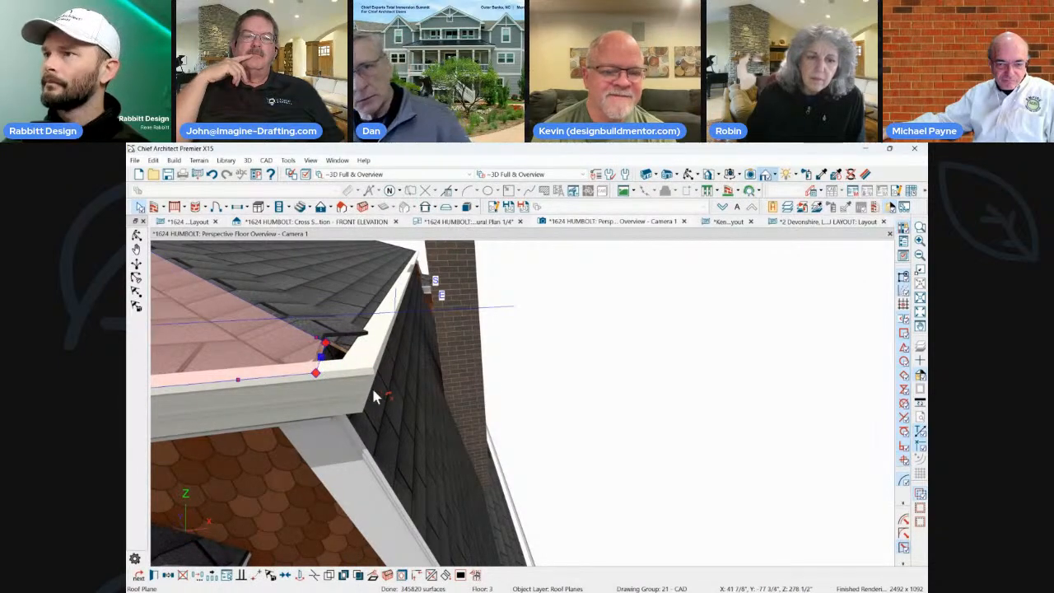
Extend the corner board below the eave so its top reaches the eave.
{"action": "middle_click_drag", "start_coordinate": [616, 321], "coordinate": [423, 311]}
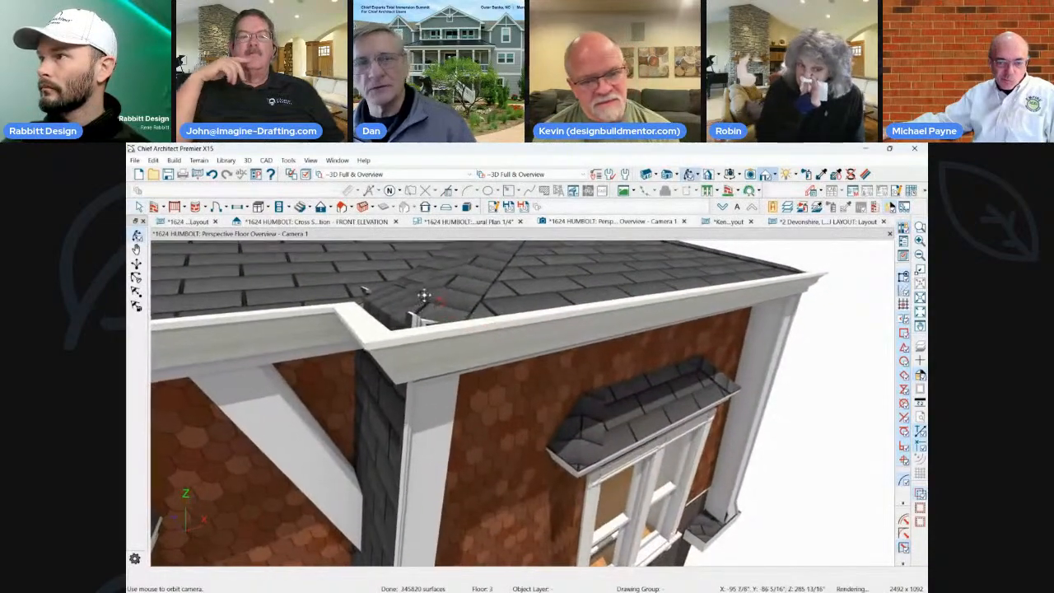
{"action": "right_click", "coordinate": [440, 303]}
{"action": "left_click", "coordinate": [498, 299]}
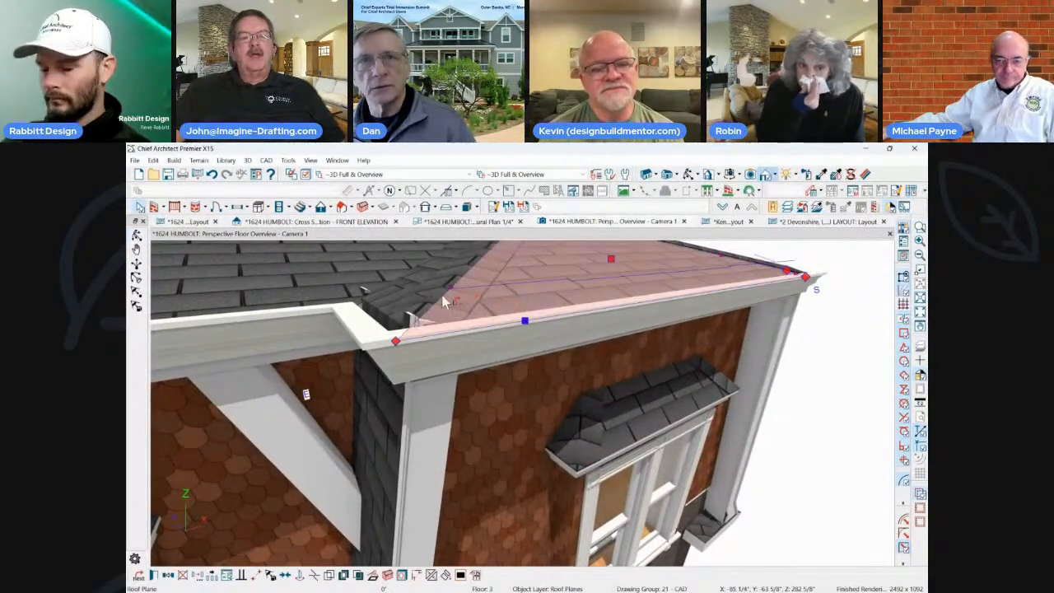
{"action": "left_click", "coordinate": [386, 418]}
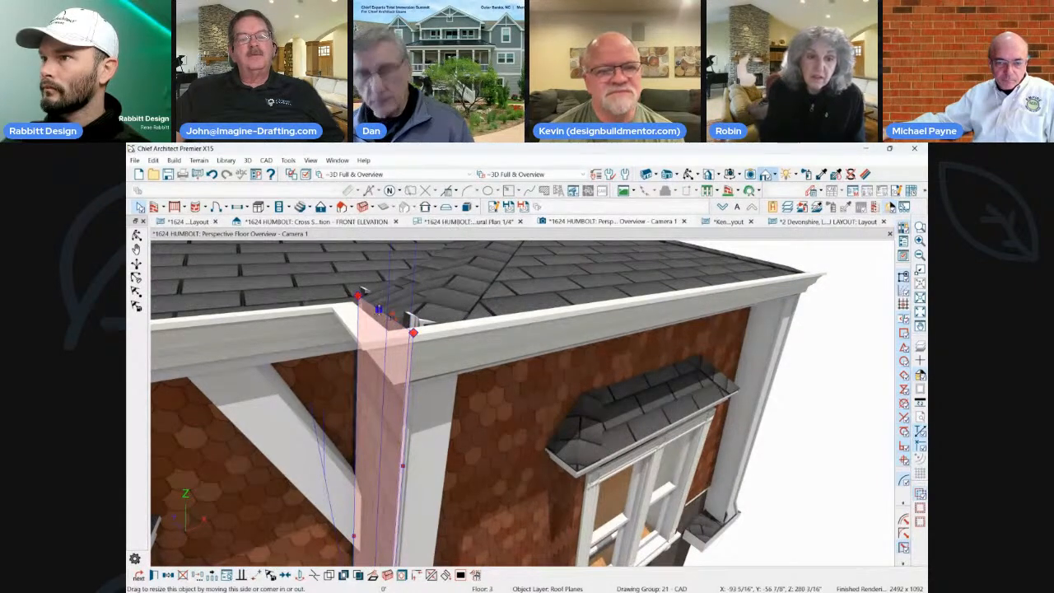
{"action": "left_click_drag", "start_coordinate": [412, 333], "coordinate": [415, 335]}
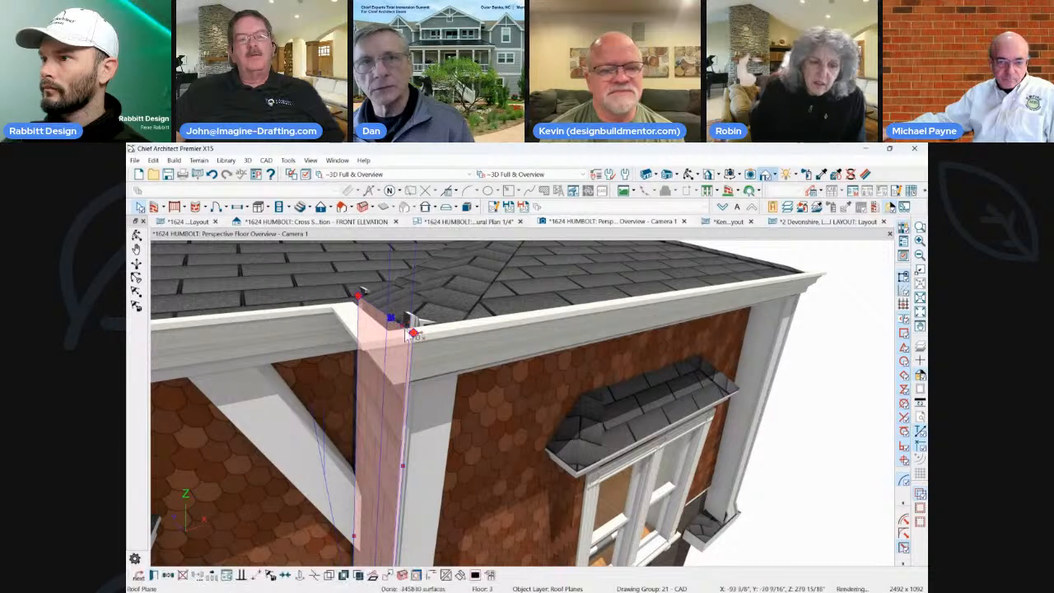
{"action": "key", "text": "Escape"}
Reshape the corner roof plane's eave corner to meet cleanly, then orbit out to the hip roof.
{"action": "left_click", "coordinate": [383, 384]}
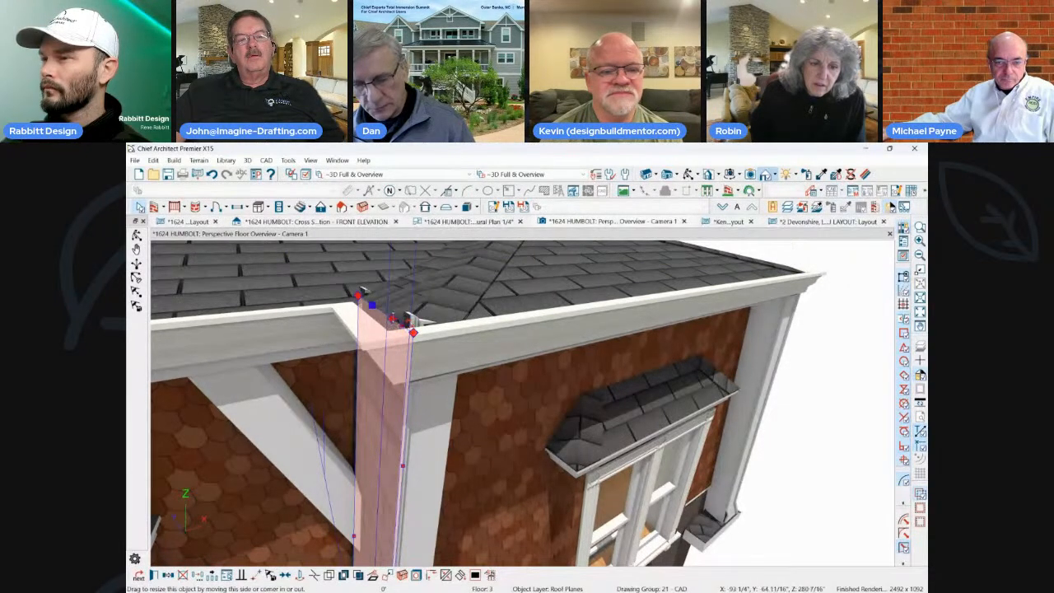
{"action": "left_click_drag", "start_coordinate": [403, 329], "coordinate": [416, 330]}
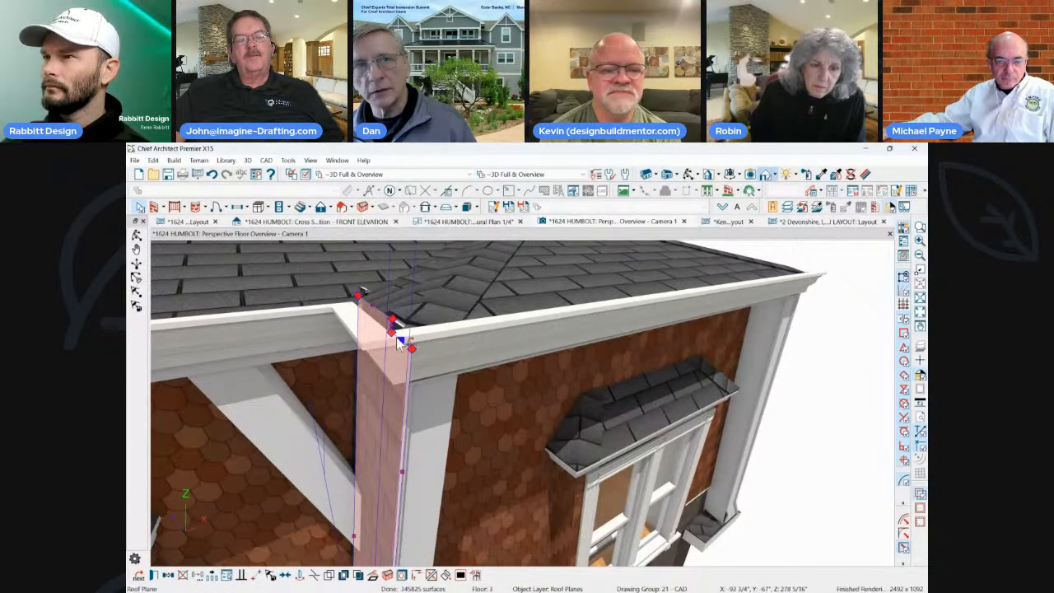
{"action": "left_click_drag", "start_coordinate": [401, 338], "coordinate": [404, 333]}
{"action": "key", "text": "Escape"}
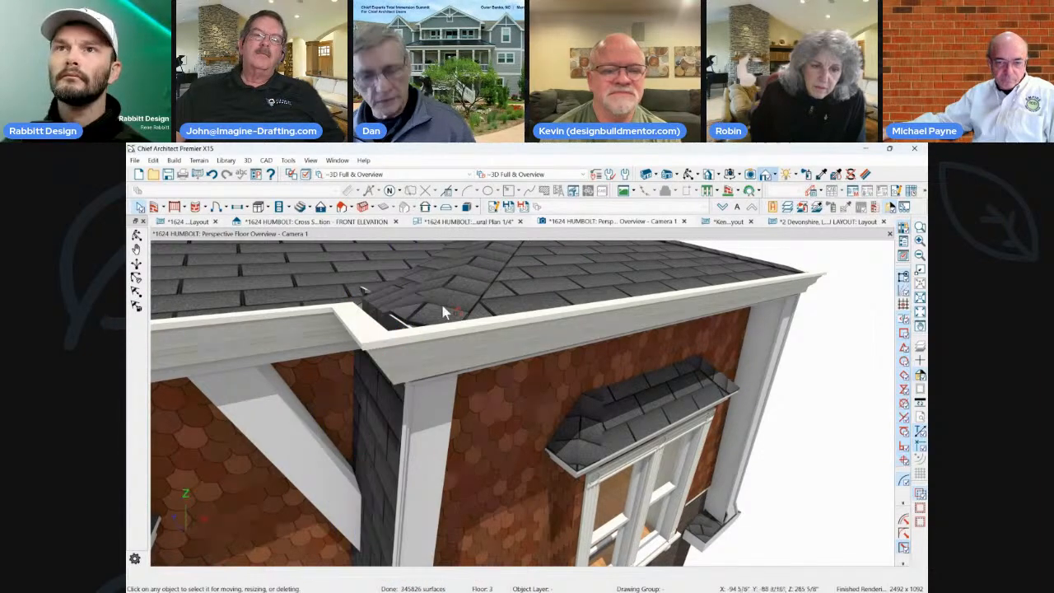
{"action": "middle_click_drag", "start_coordinate": [443, 313], "coordinate": [458, 498]}
{"action": "left_click", "coordinate": [482, 302]}
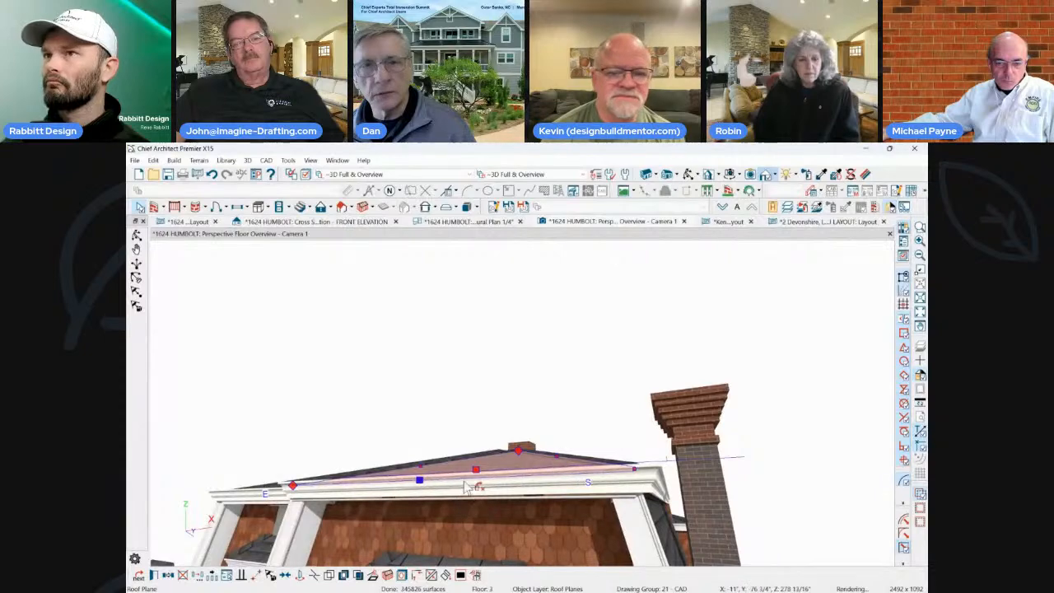
Open the roof plane's Structure settings, cancel the layer definition, and check the soffit thickness.
{"action": "left_click", "coordinate": [491, 490]}
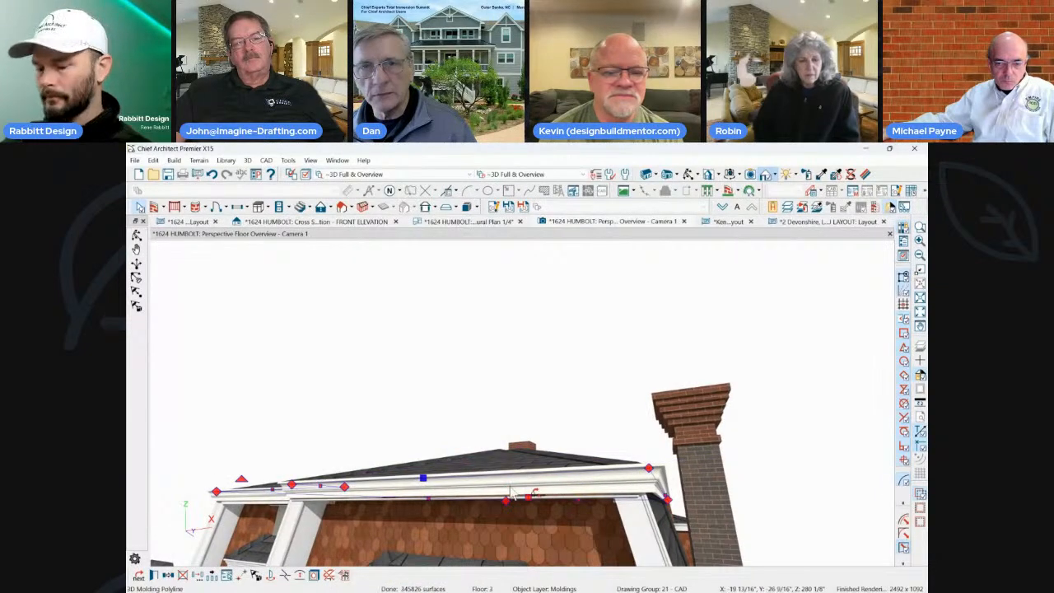
{"action": "left_click", "coordinate": [497, 469]}
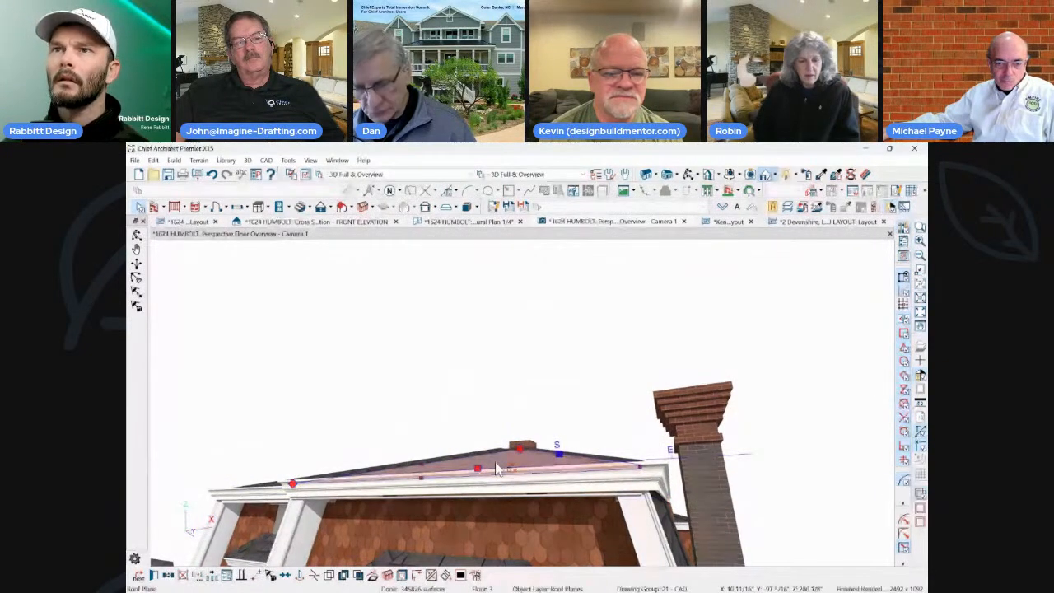
{"action": "double_click", "coordinate": [496, 470]}
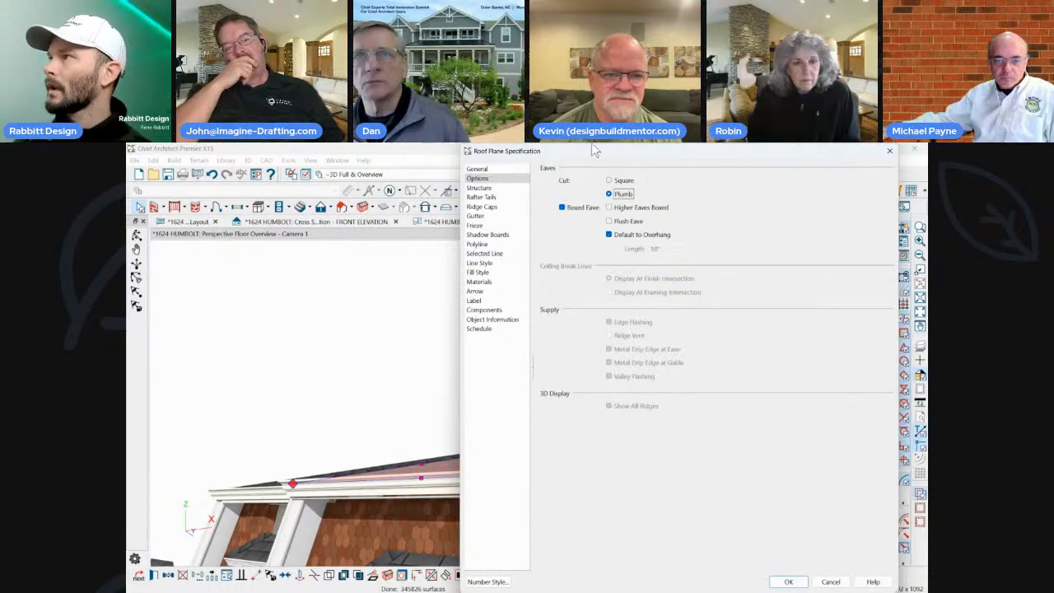
{"action": "left_click", "coordinate": [480, 187]}
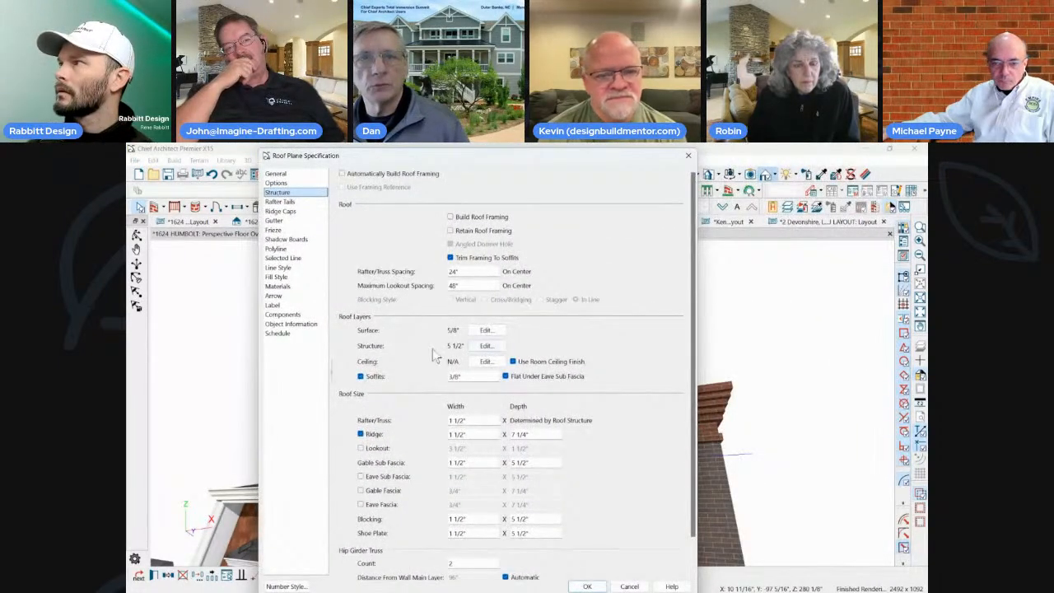
{"action": "left_click", "coordinate": [488, 346]}
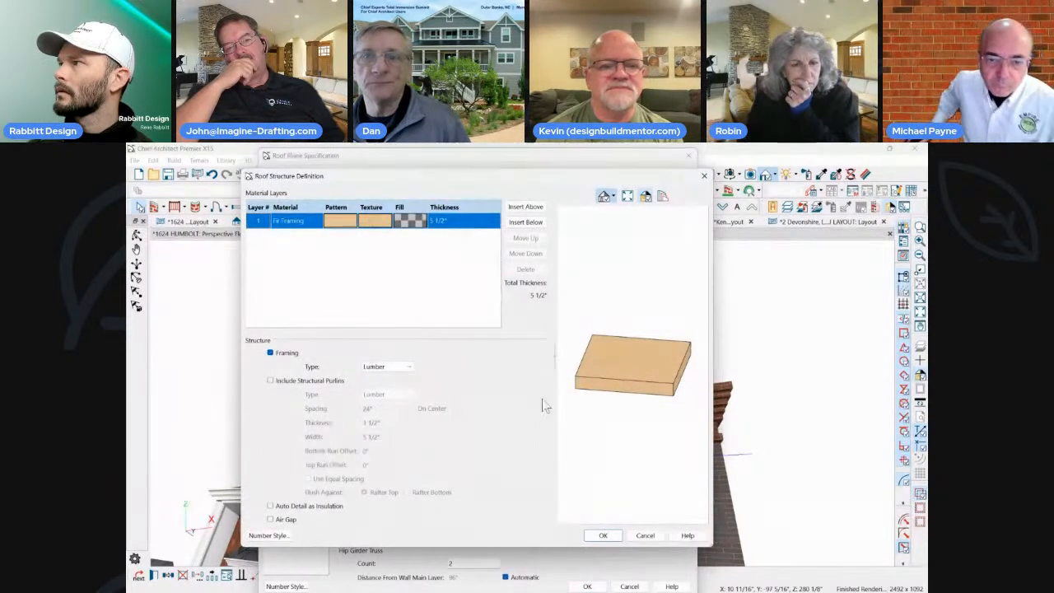
{"action": "left_click", "coordinate": [644, 536]}
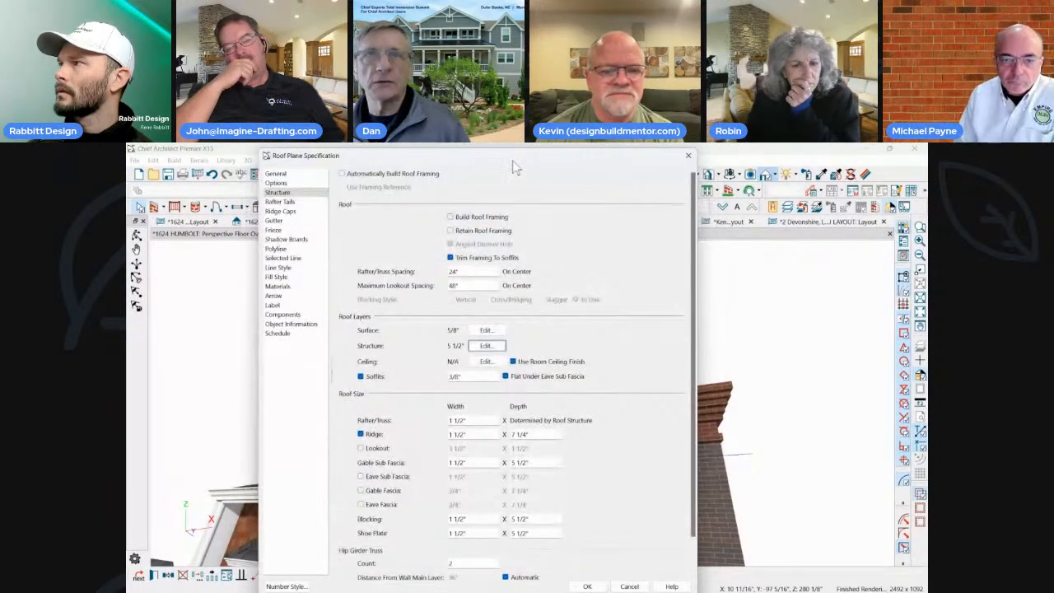
{"action": "left_click_drag", "start_coordinate": [514, 167], "coordinate": [689, 173]}
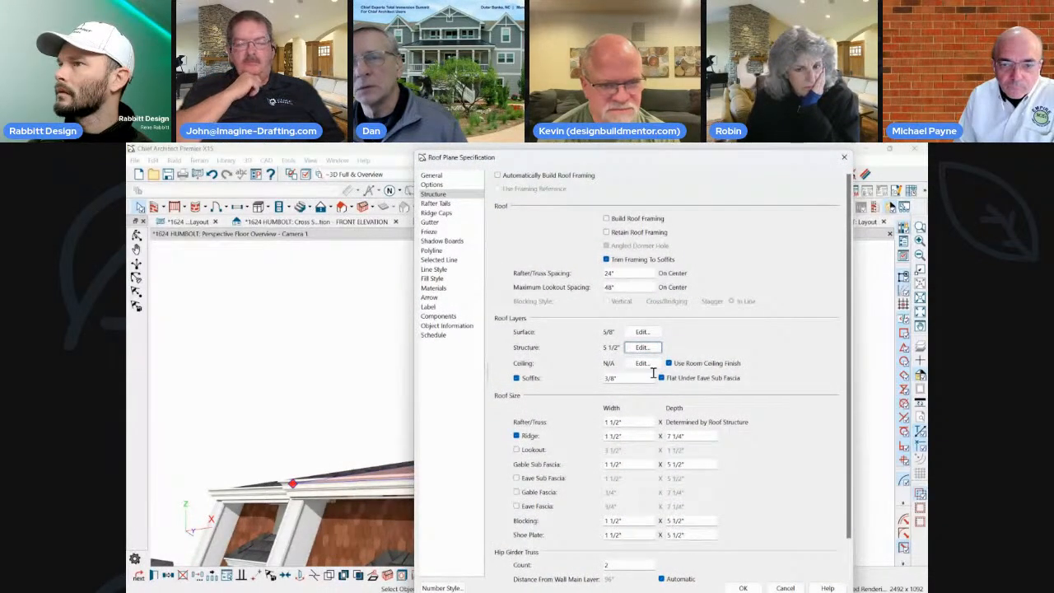
{"action": "double_click", "coordinate": [622, 378]}
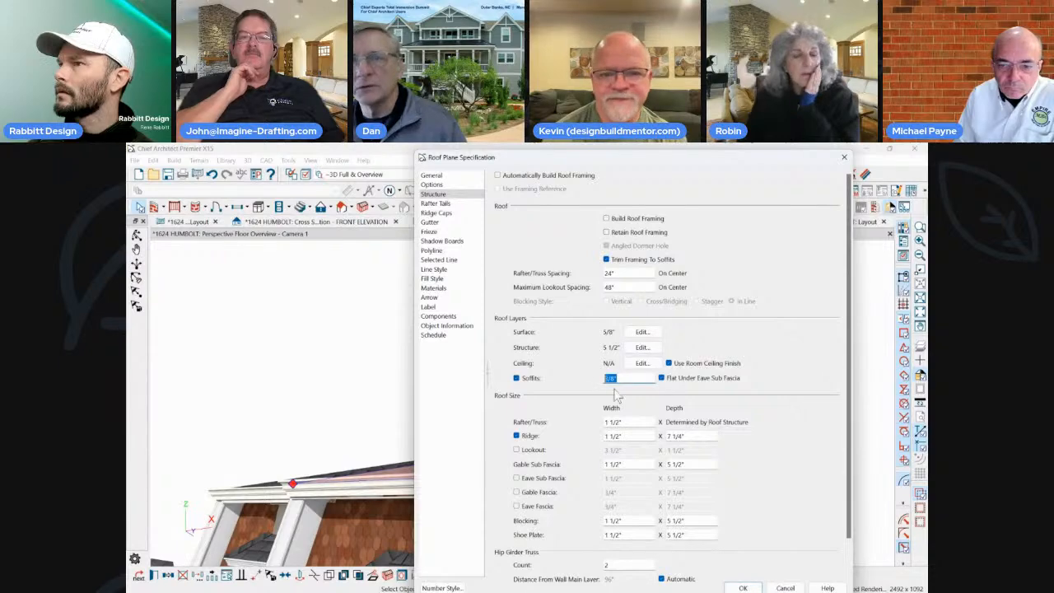
{"action": "left_click_drag", "start_coordinate": [682, 153], "coordinate": [513, 147]}
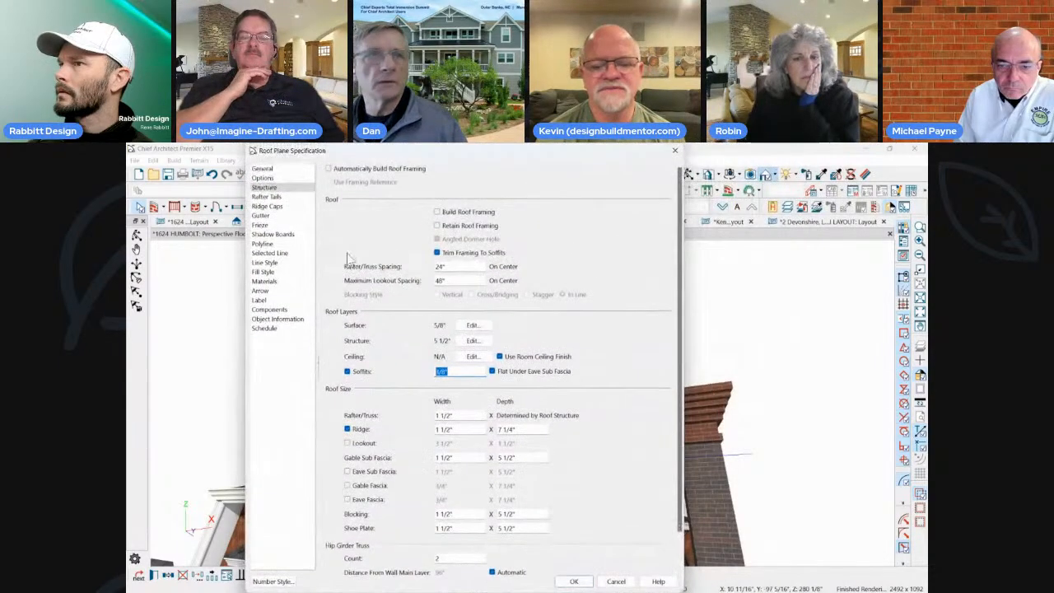
Review Frieze, Shadow Boards, Line Style, Ridge Caps and Rafter Tails, then accept with OK.
{"action": "left_click", "coordinate": [261, 226]}
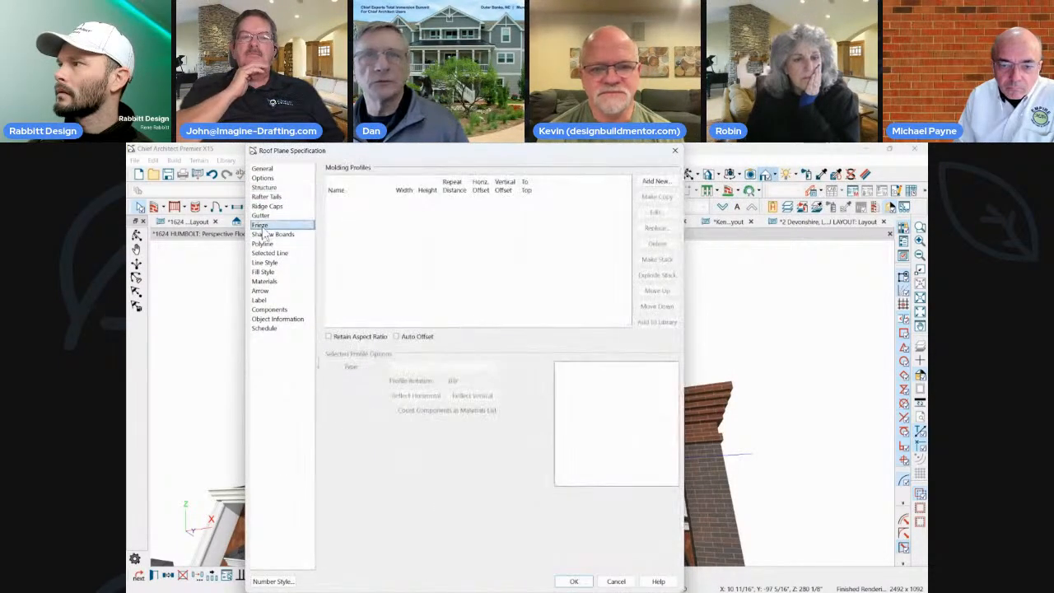
{"action": "left_click", "coordinate": [270, 234]}
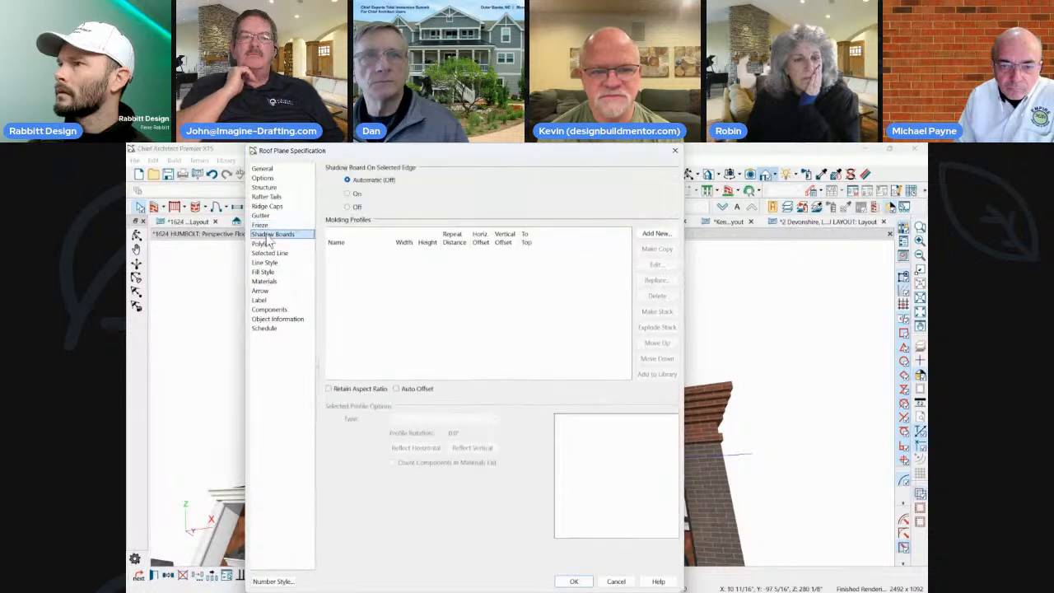
{"action": "left_click", "coordinate": [263, 244]}
{"action": "left_click", "coordinate": [267, 253]}
{"action": "left_click", "coordinate": [266, 263]}
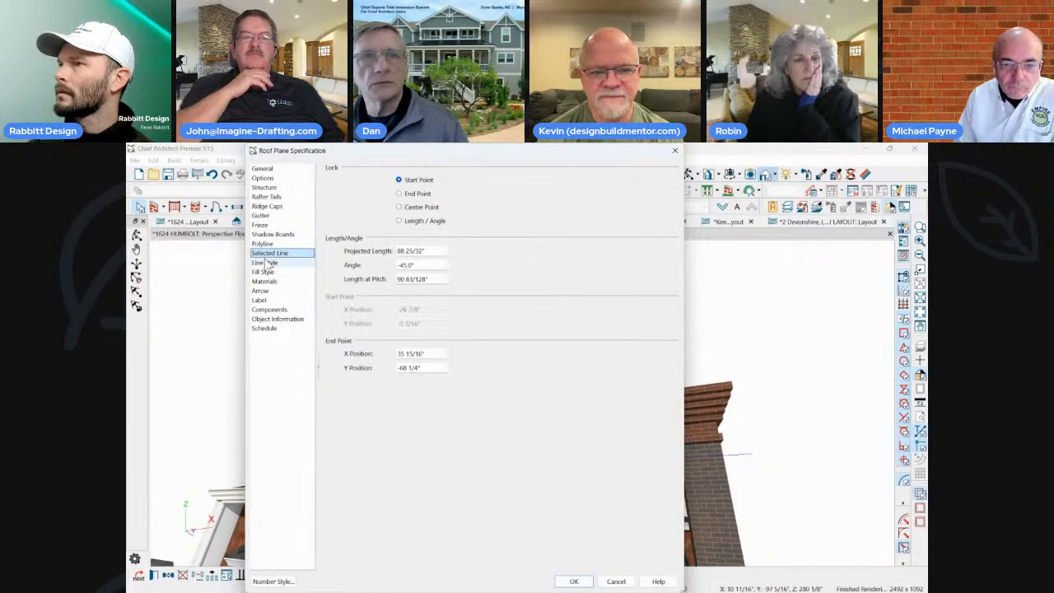
{"action": "left_click", "coordinate": [268, 207]}
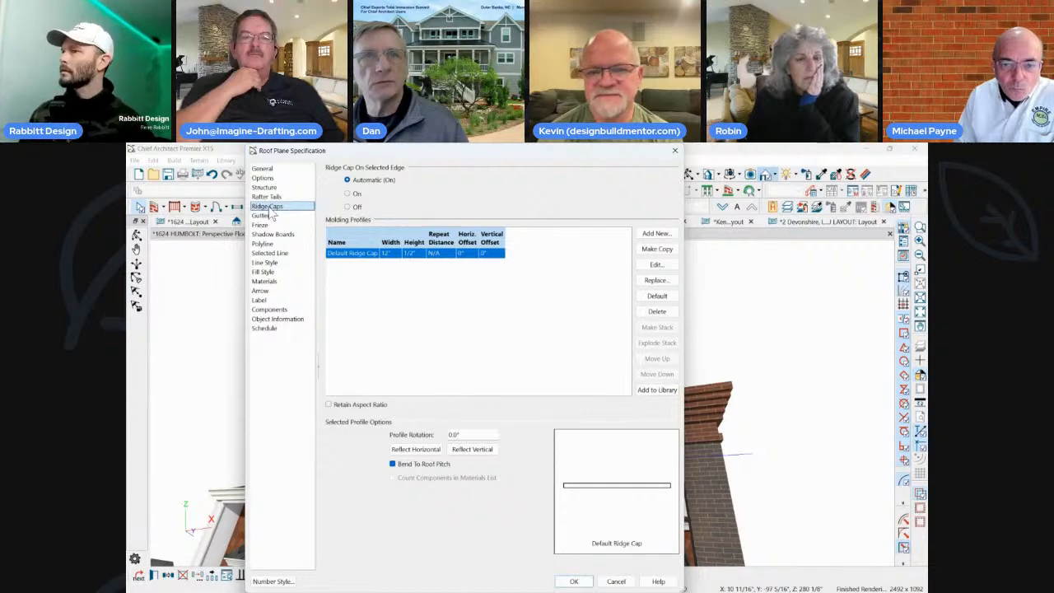
{"action": "left_click", "coordinate": [269, 198]}
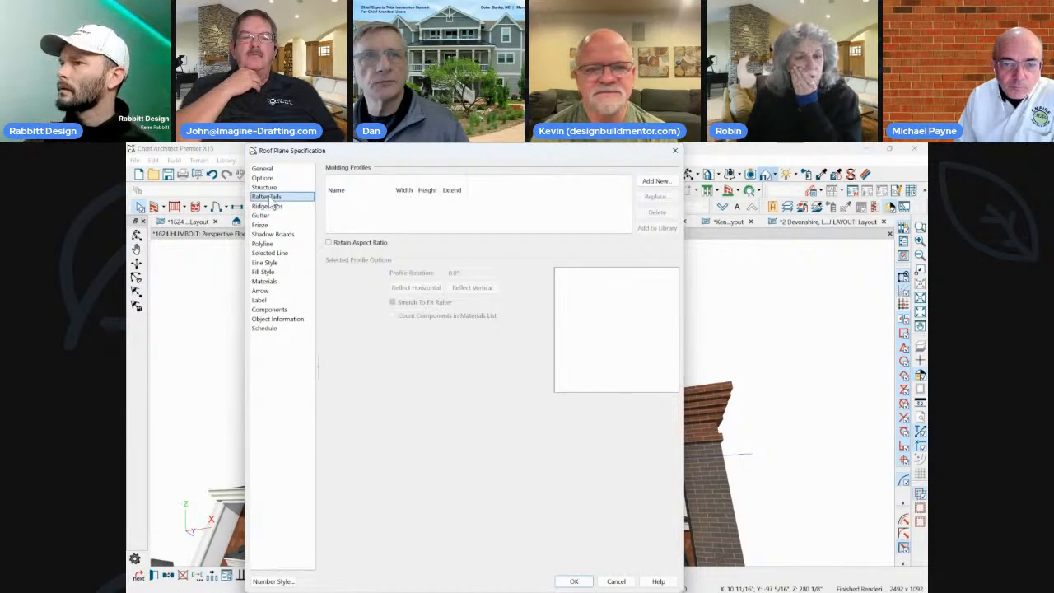
{"action": "left_click", "coordinate": [268, 188]}
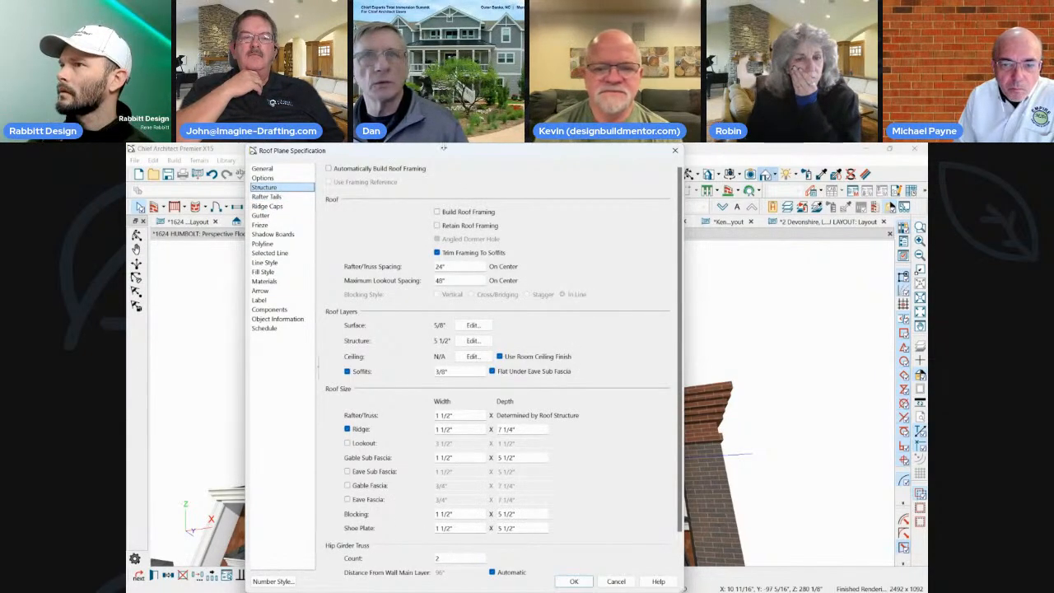
{"action": "left_click_drag", "start_coordinate": [441, 156], "coordinate": [543, 158]}
{"action": "left_click", "coordinate": [676, 582]}
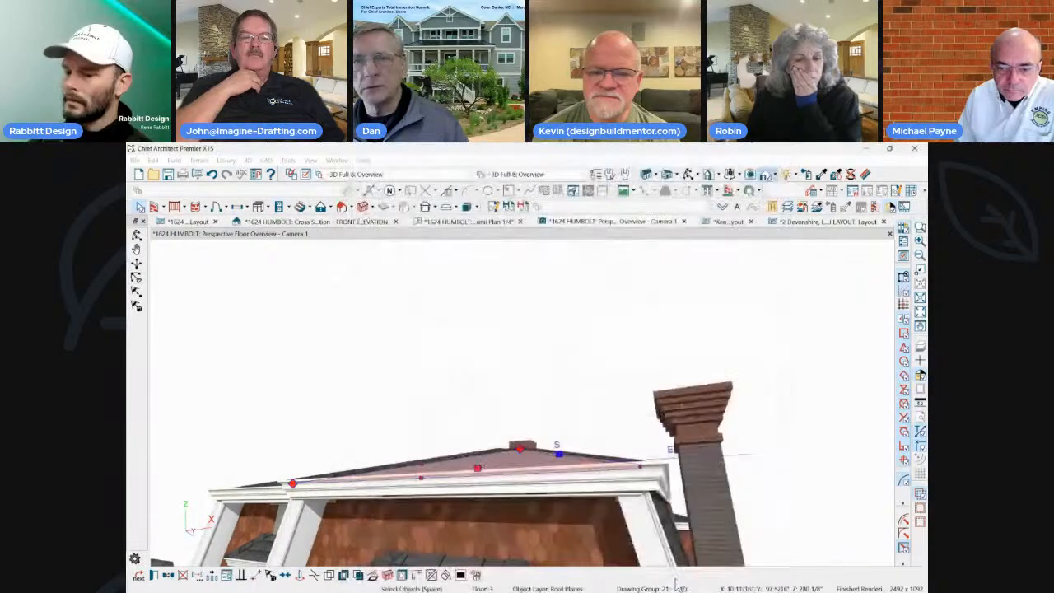
{"action": "middle_click_drag", "start_coordinate": [675, 491], "coordinate": [527, 352]}
{"action": "left_click", "coordinate": [581, 536]}
{"action": "left_click", "coordinate": [547, 360]}
{"action": "scroll", "coordinate": [551, 359], "scroll_direction": "up", "scroll_amount": 2}
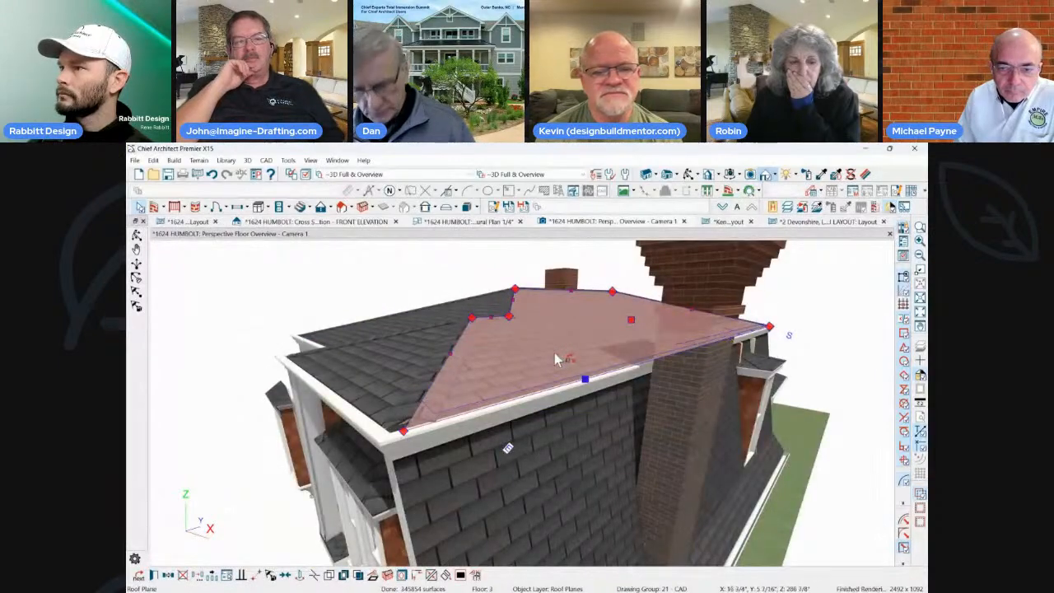
{"action": "key", "text": "Escape"}
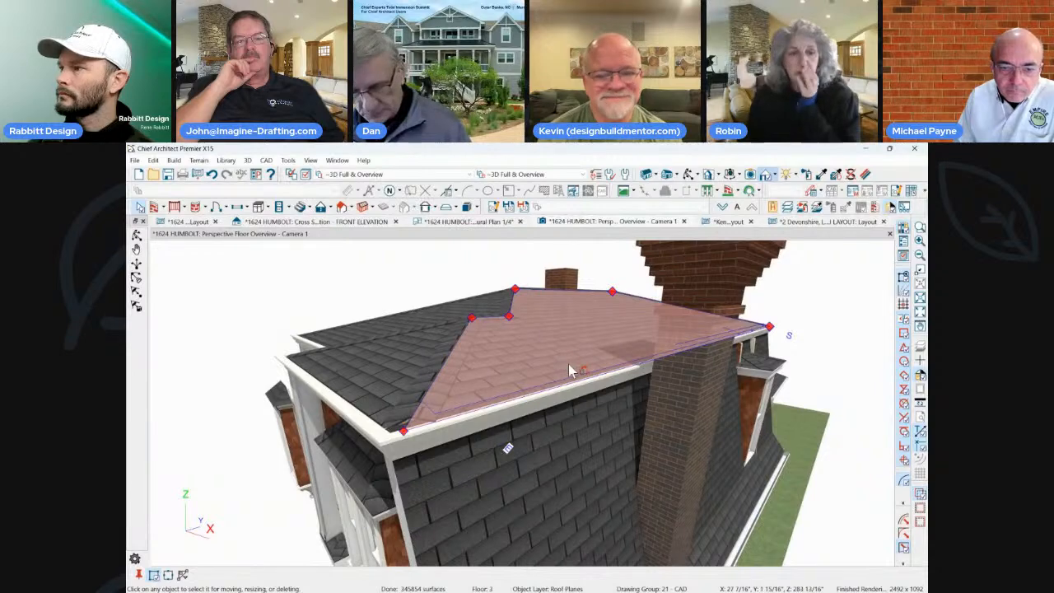
{"action": "right_click", "coordinate": [590, 363]}
{"action": "key", "text": "Escape"}
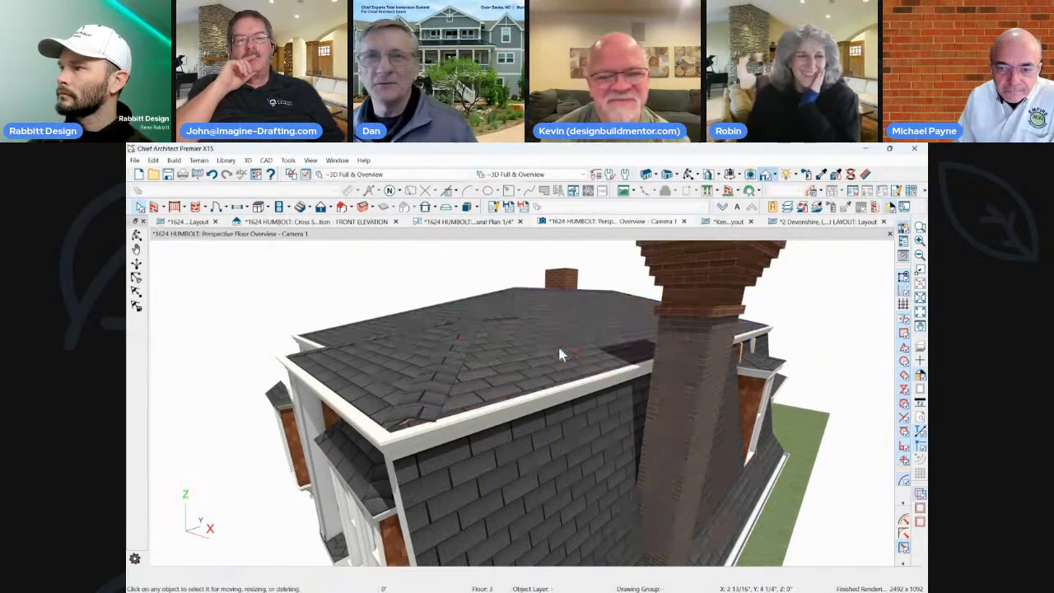
{"action": "double_click", "coordinate": [558, 344]}
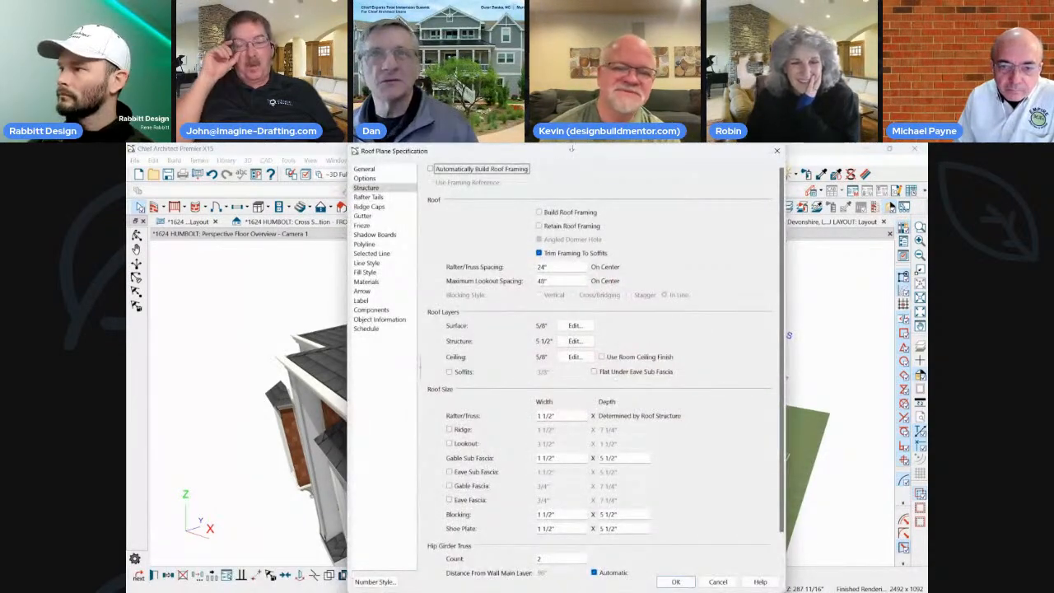
{"action": "left_click_drag", "start_coordinate": [571, 149], "coordinate": [501, 150]}
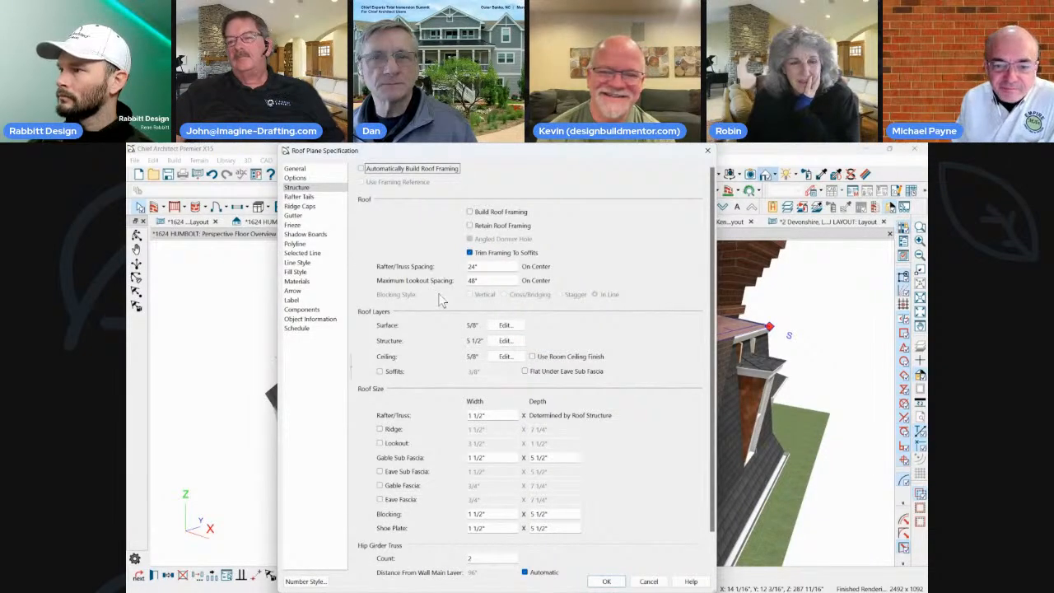
{"action": "left_click", "coordinate": [649, 582]}
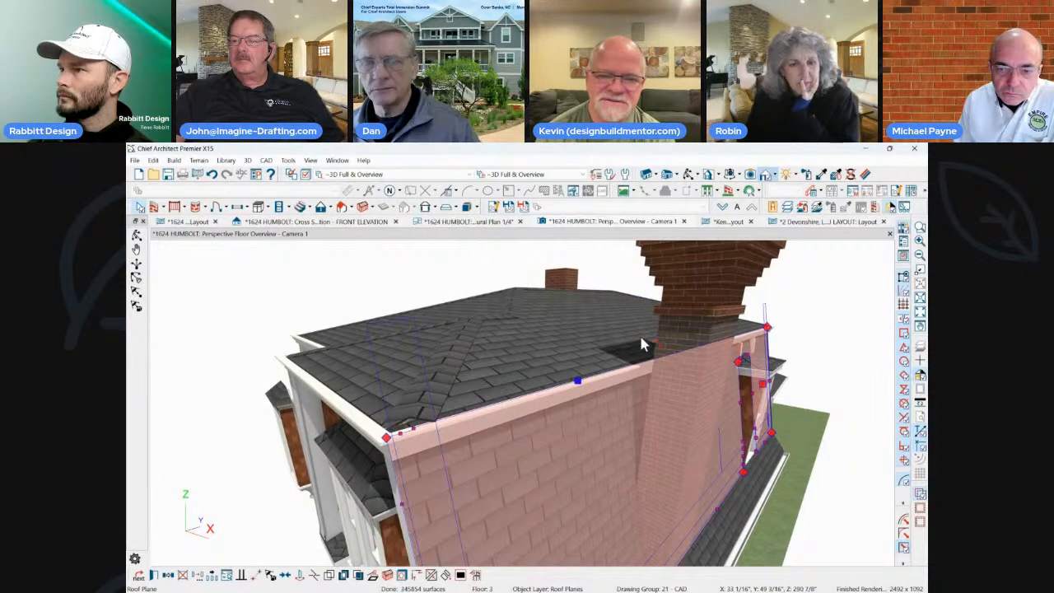
{"action": "middle_click_drag", "start_coordinate": [645, 321], "coordinate": [580, 383]}
{"action": "left_click", "coordinate": [608, 373]}
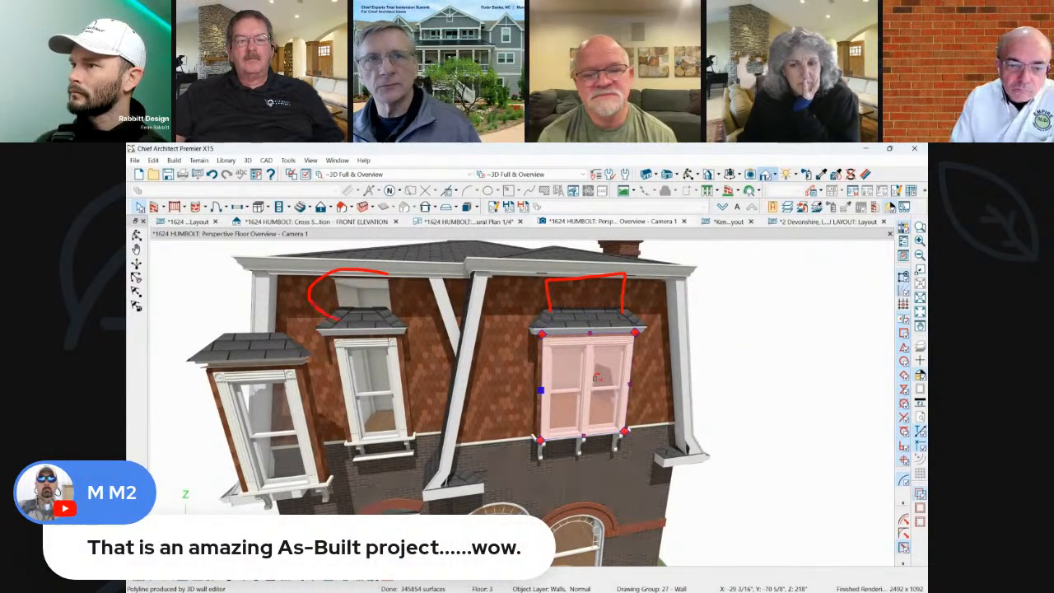
{"action": "left_click_drag", "start_coordinate": [336, 319], "coordinate": [389, 274]}
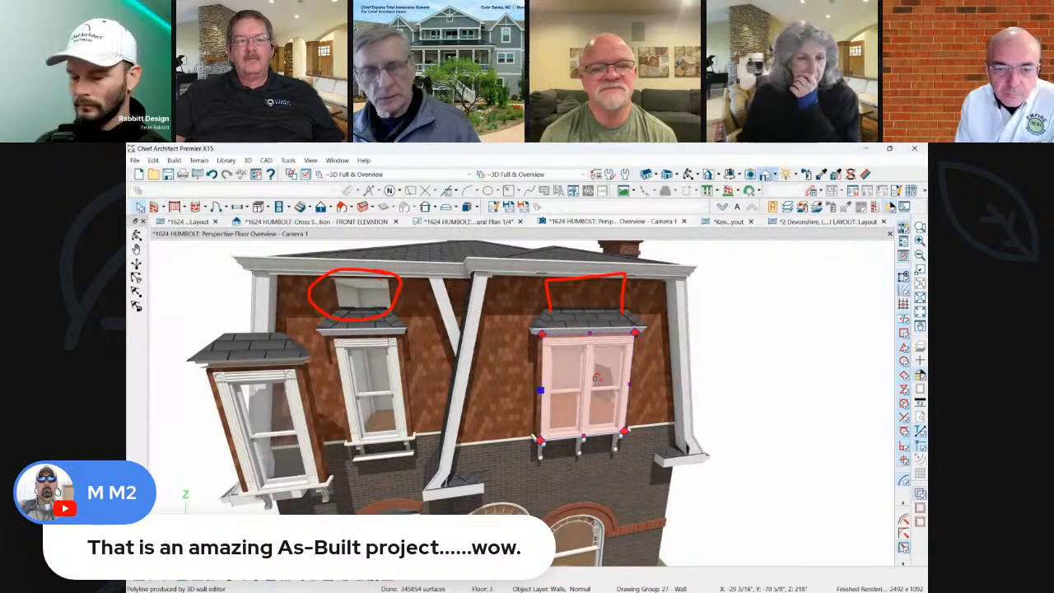
{"action": "key", "text": "Escape"}
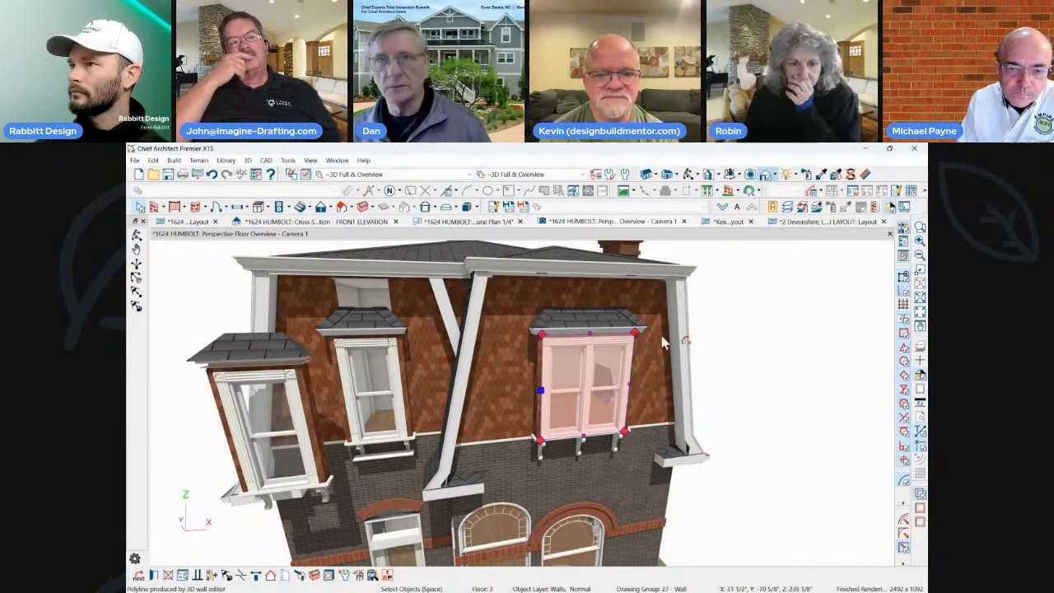
{"action": "middle_click_drag", "start_coordinate": [664, 342], "coordinate": [584, 356]}
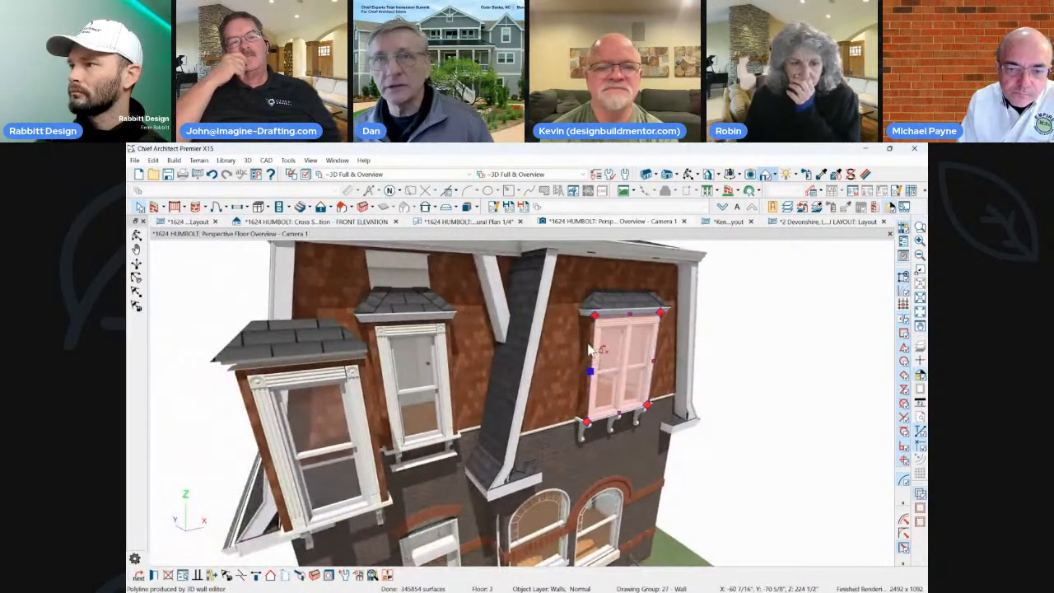
{"action": "left_click", "coordinate": [588, 348]}
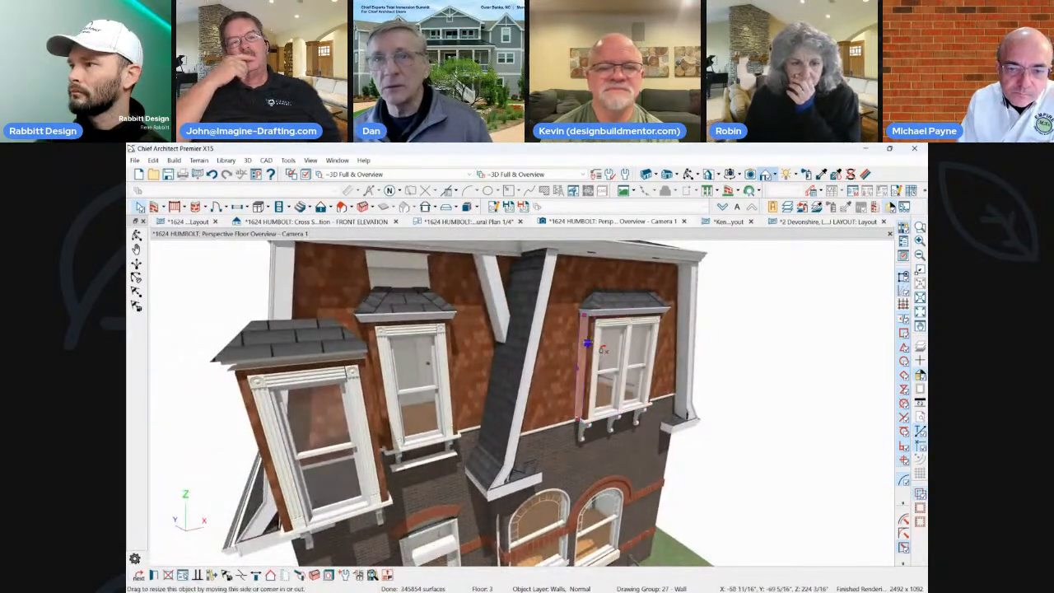
{"action": "left_click", "coordinate": [378, 362]}
{"action": "middle_click_drag", "start_coordinate": [379, 362], "coordinate": [371, 350]}
{"action": "left_click", "coordinate": [372, 350]}
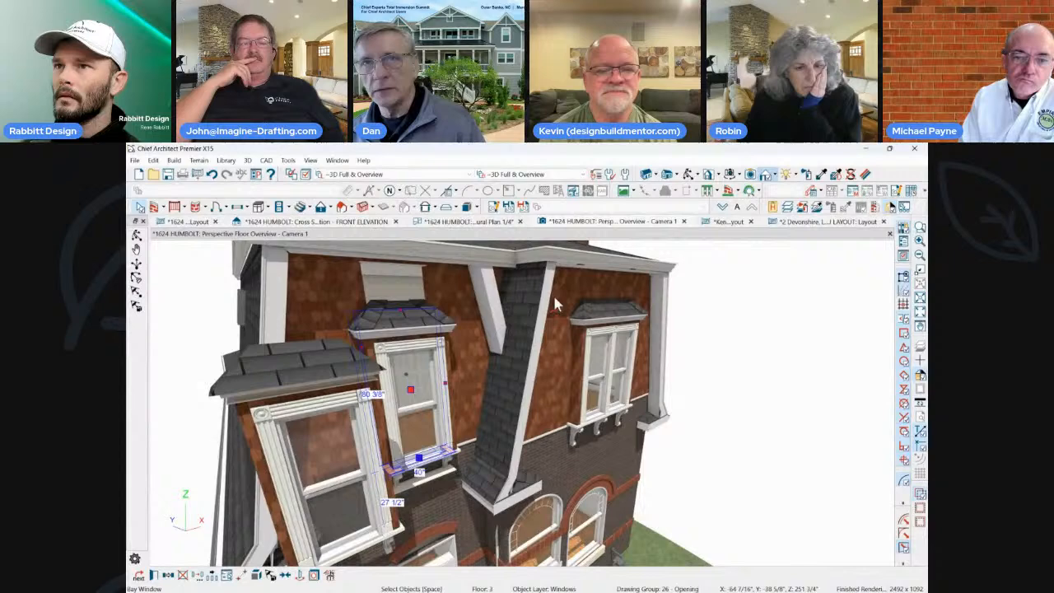
{"action": "left_click", "coordinate": [561, 292]}
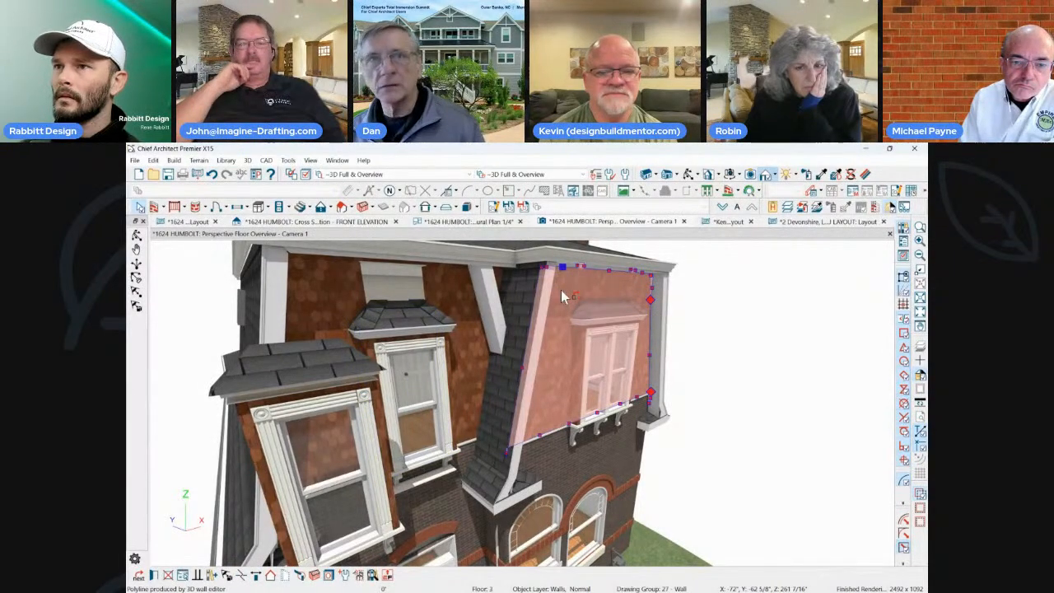
{"action": "double_click", "coordinate": [561, 290]}
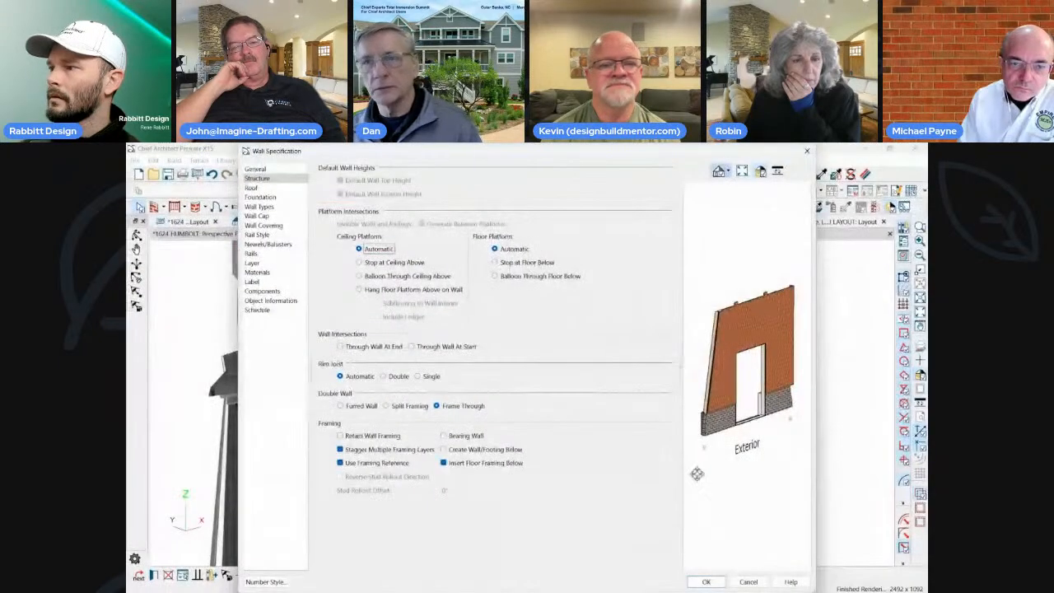
{"action": "left_click", "coordinate": [749, 582]}
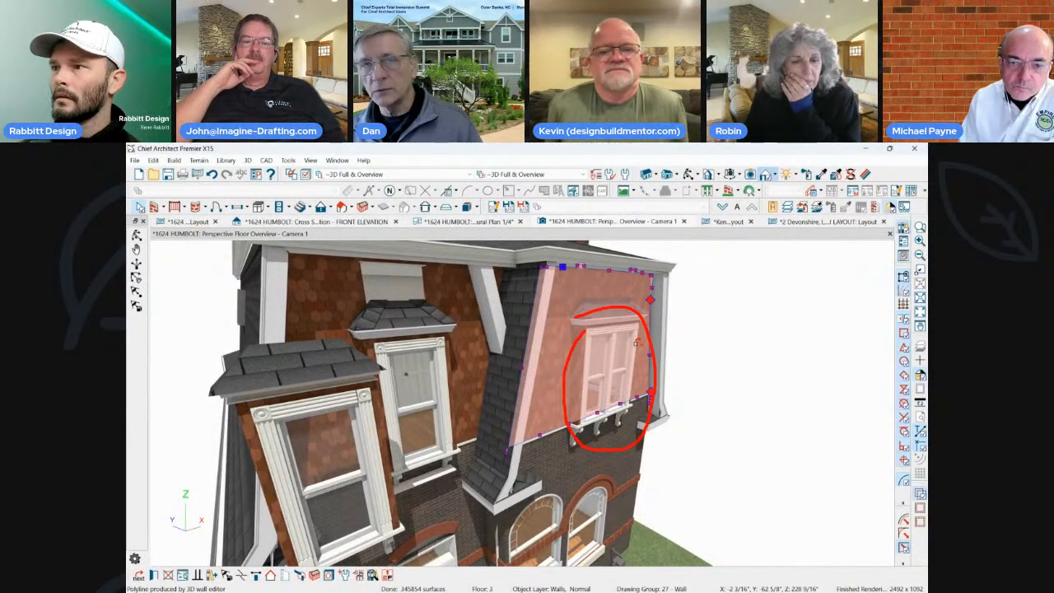
{"action": "key", "text": "Escape"}
{"action": "left_click", "coordinate": [578, 356]}
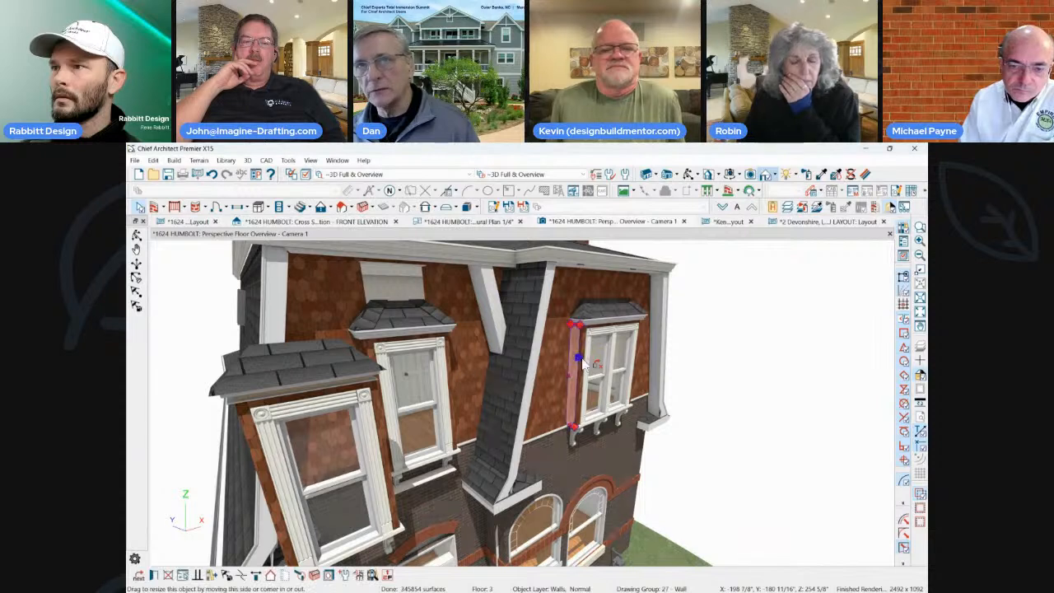
{"action": "left_click", "coordinate": [602, 414]}
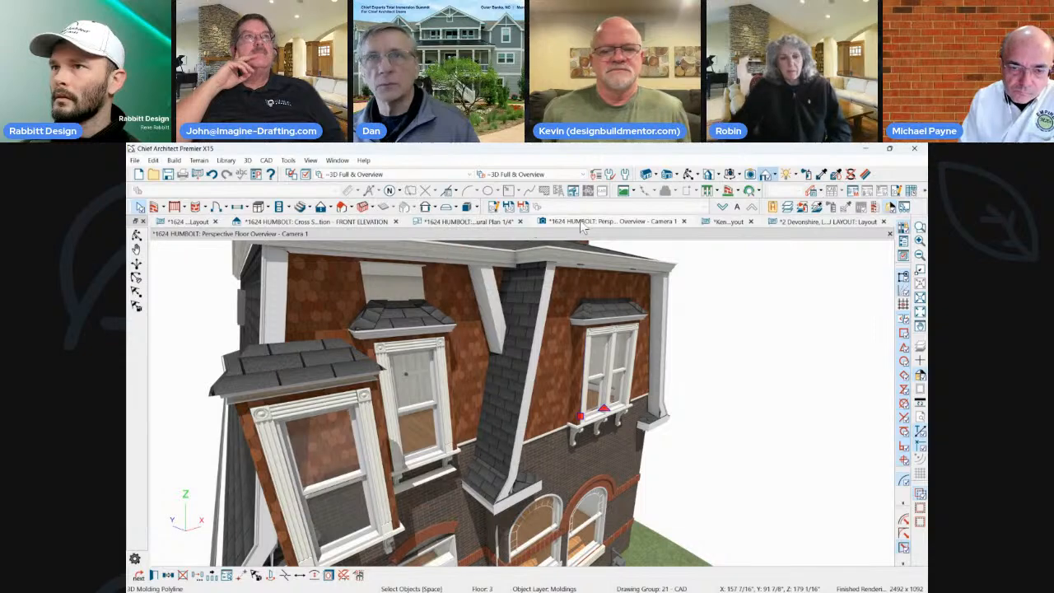
{"action": "left_click", "coordinate": [469, 221]}
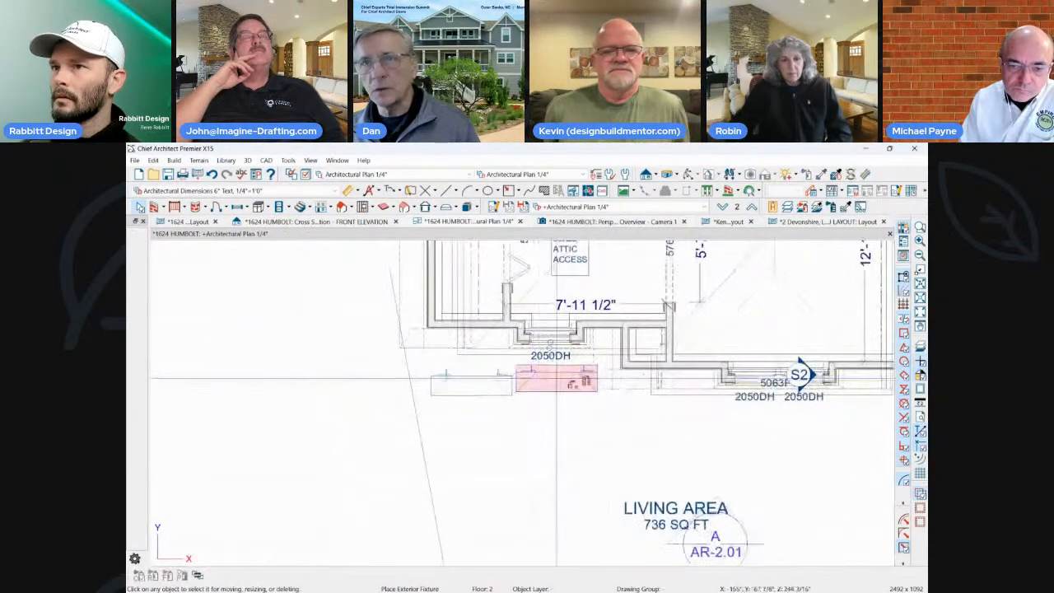
Open the room's Room Specification from the plan and cancel it without changes.
{"action": "scroll", "coordinate": [788, 354], "scroll_direction": "up", "scroll_amount": 1}
{"action": "left_click", "coordinate": [738, 404]}
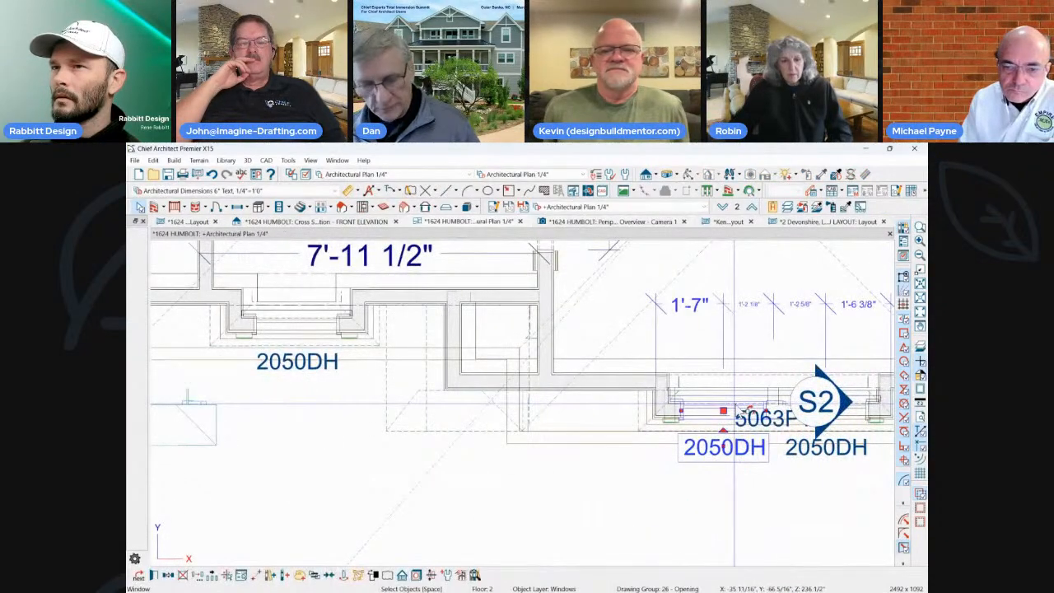
{"action": "key", "text": "Tab"}
{"action": "key", "text": "Tab"}
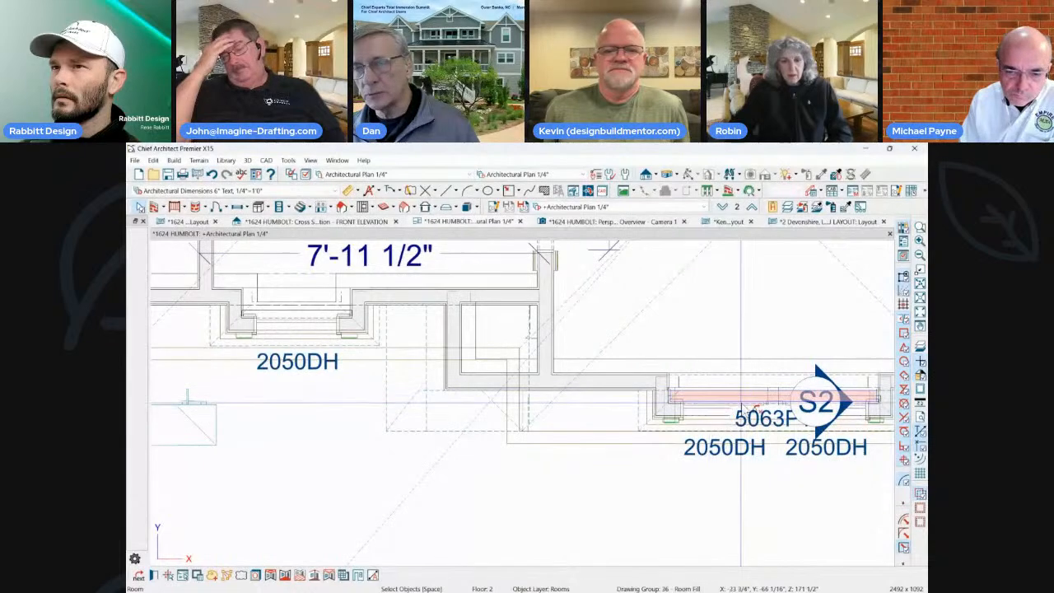
{"action": "double_click", "coordinate": [722, 348]}
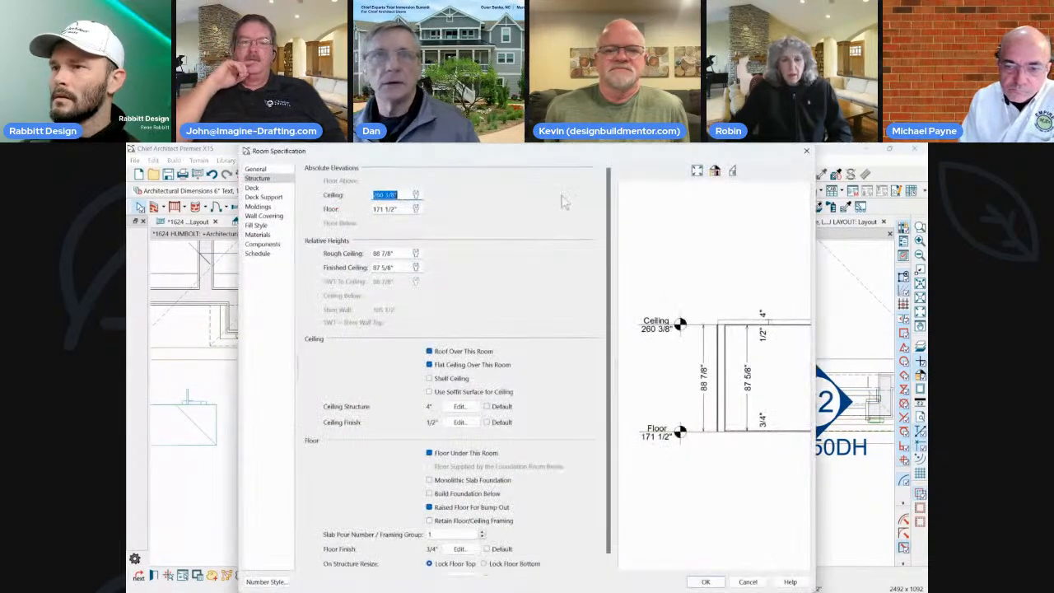
{"action": "left_click", "coordinate": [427, 522]}
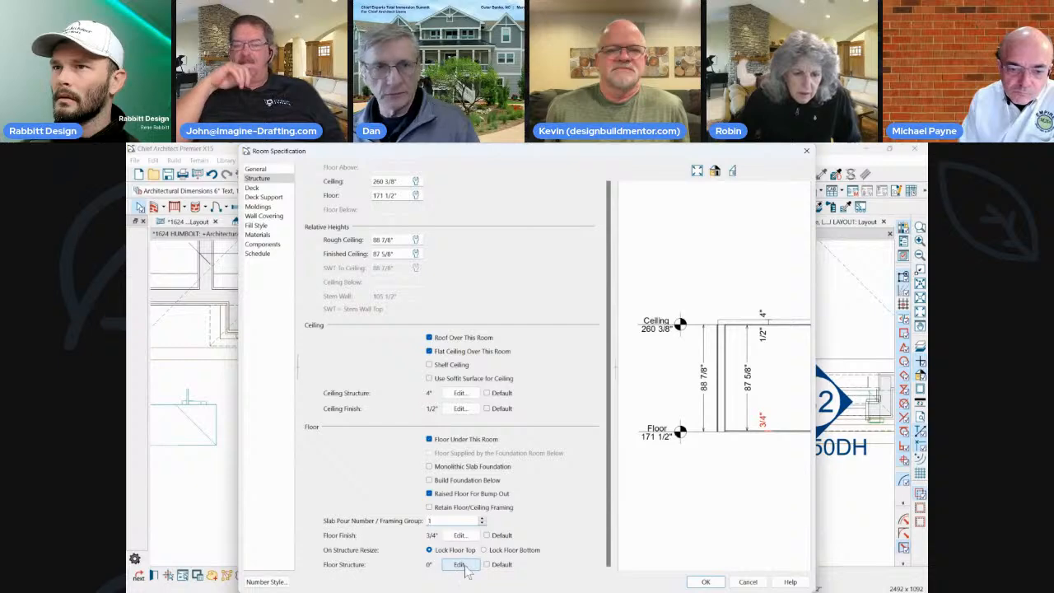
{"action": "left_click", "coordinate": [748, 583]}
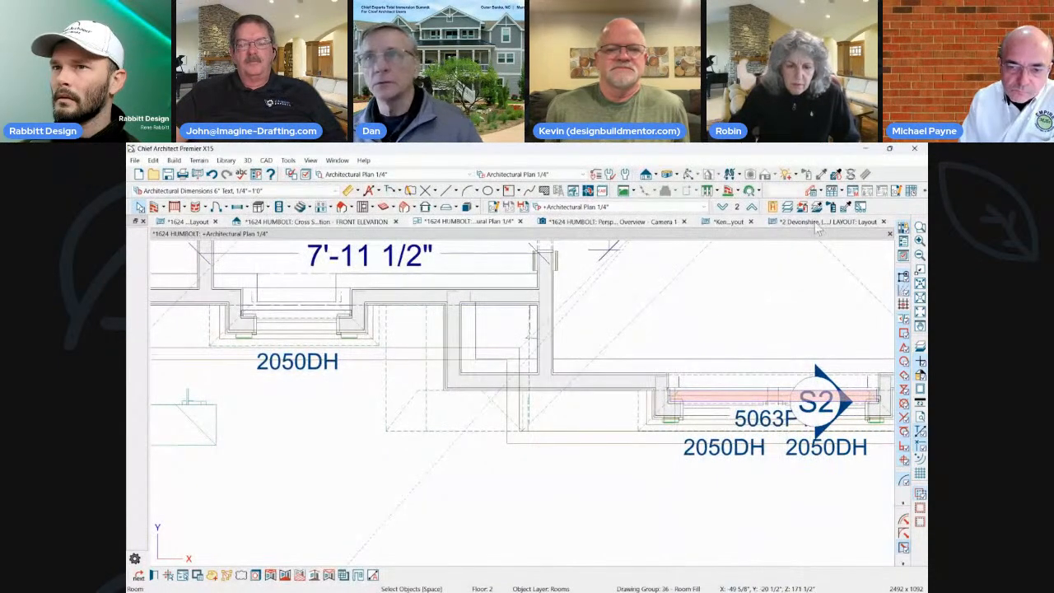
Switch to the Perspective Overview – Camera 1 exterior view of the house.
{"action": "left_click", "coordinate": [728, 222]}
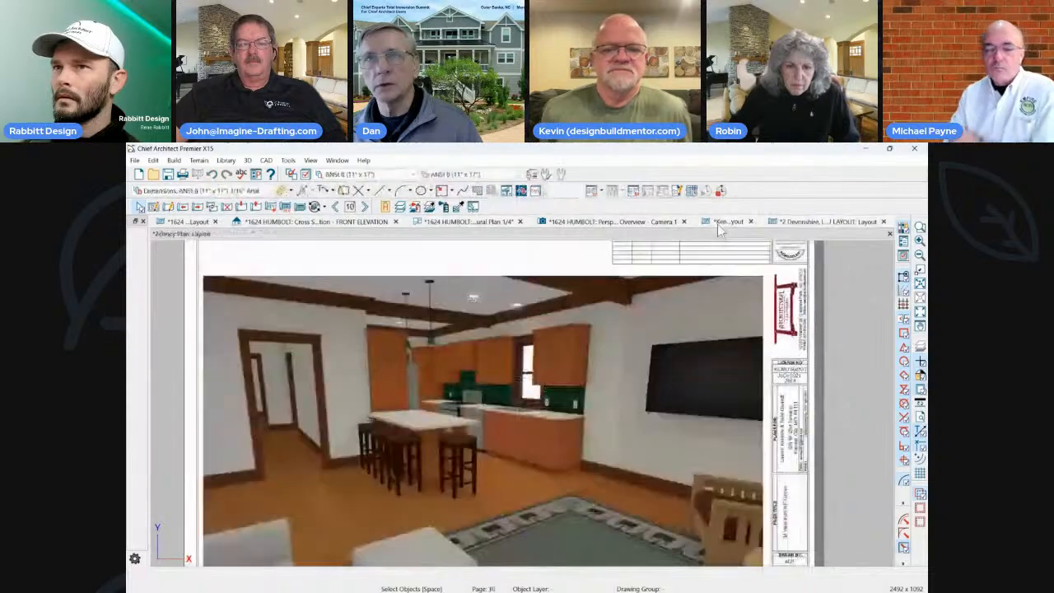
{"action": "left_click", "coordinate": [632, 223]}
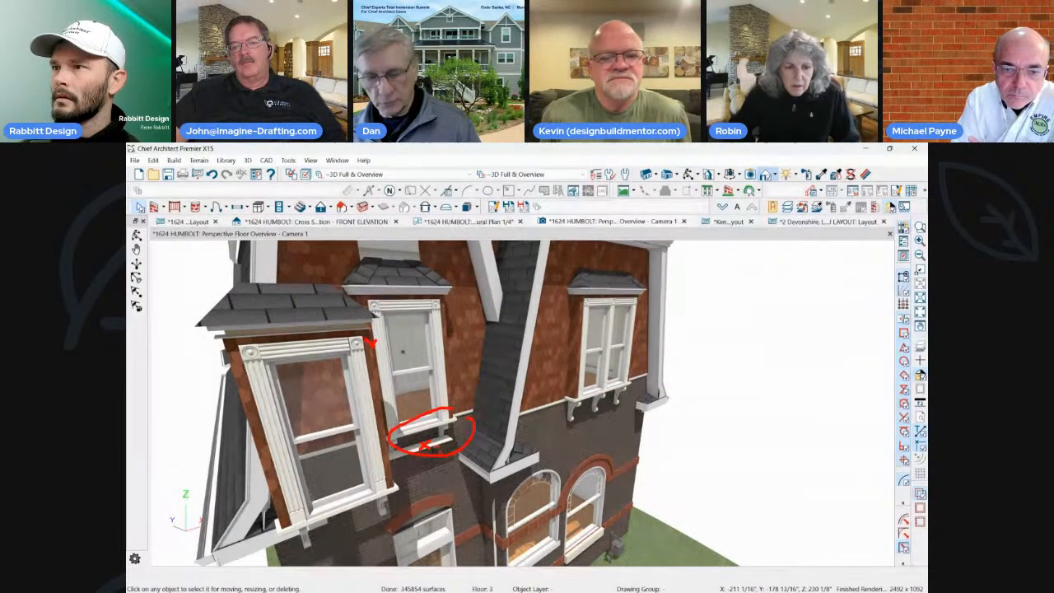
{"action": "middle_click_drag", "start_coordinate": [452, 284], "coordinate": [463, 399]}
{"action": "left_click", "coordinate": [462, 397]}
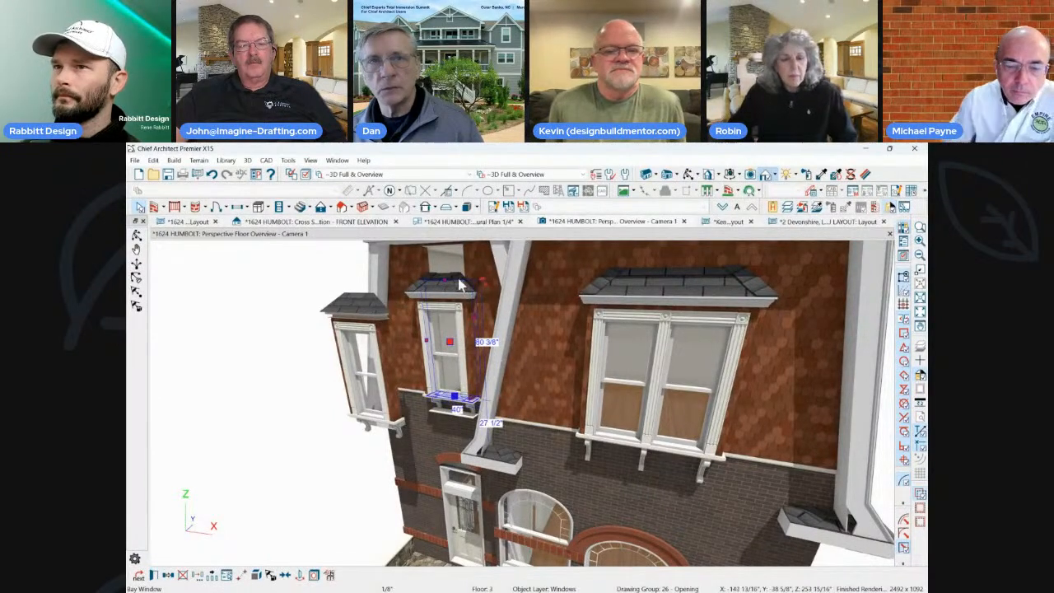
{"action": "left_click", "coordinate": [461, 284]}
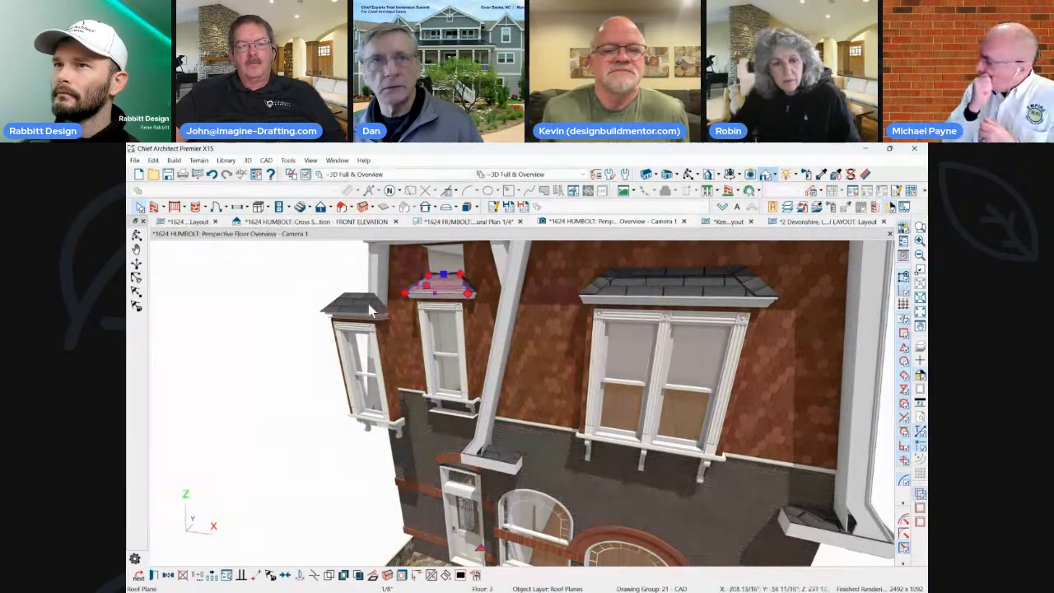
{"action": "left_click", "coordinate": [370, 310]}
{"action": "left_click", "coordinate": [436, 292]}
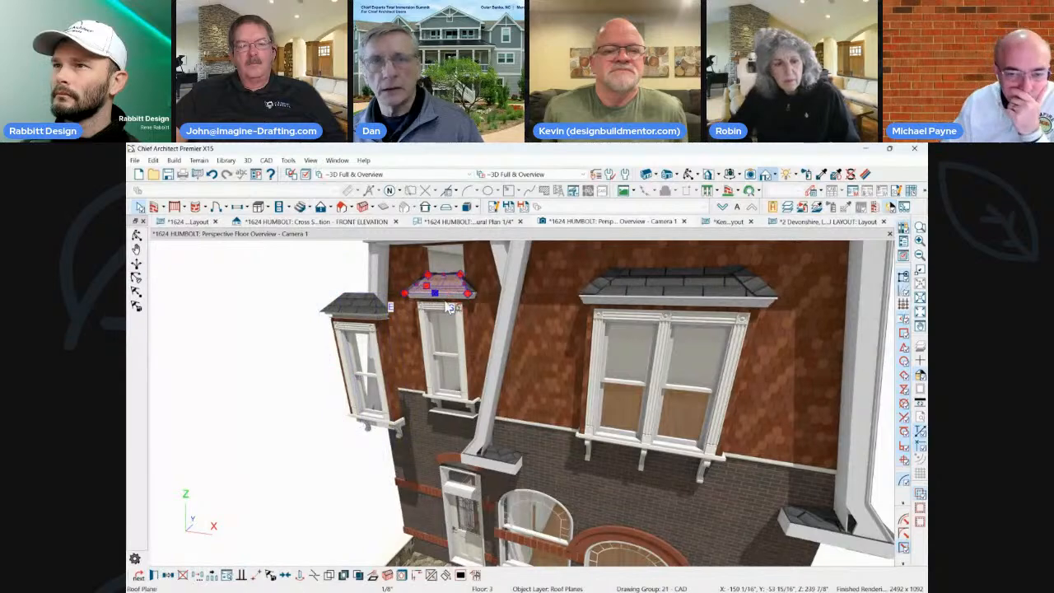
{"action": "left_click", "coordinate": [437, 346], "text": "shift"}
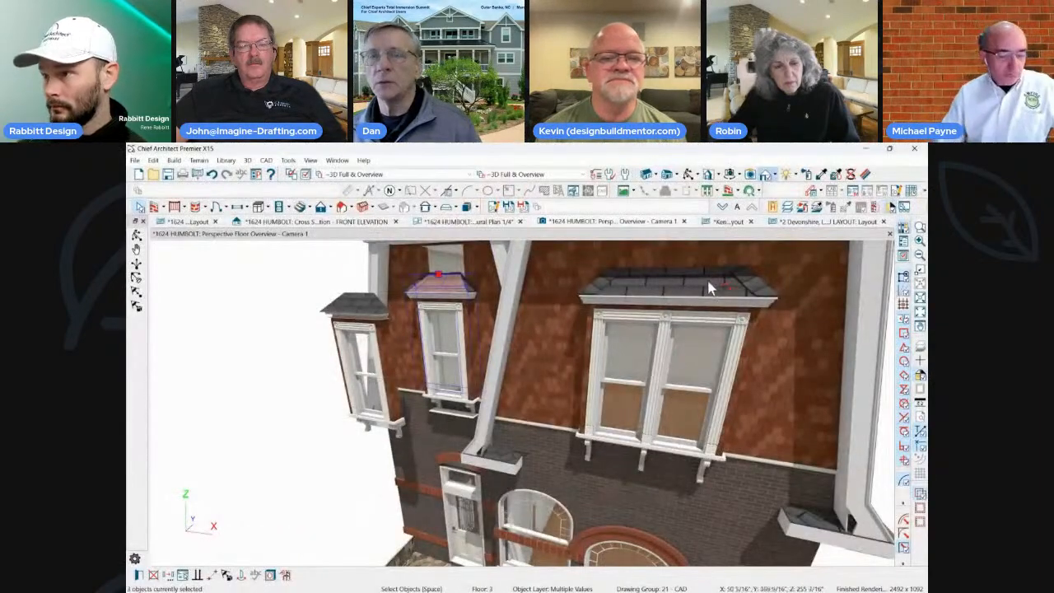
{"action": "left_click", "coordinate": [770, 284]}
{"action": "scroll", "coordinate": [769, 321], "scroll_direction": "down", "scroll_amount": 5}
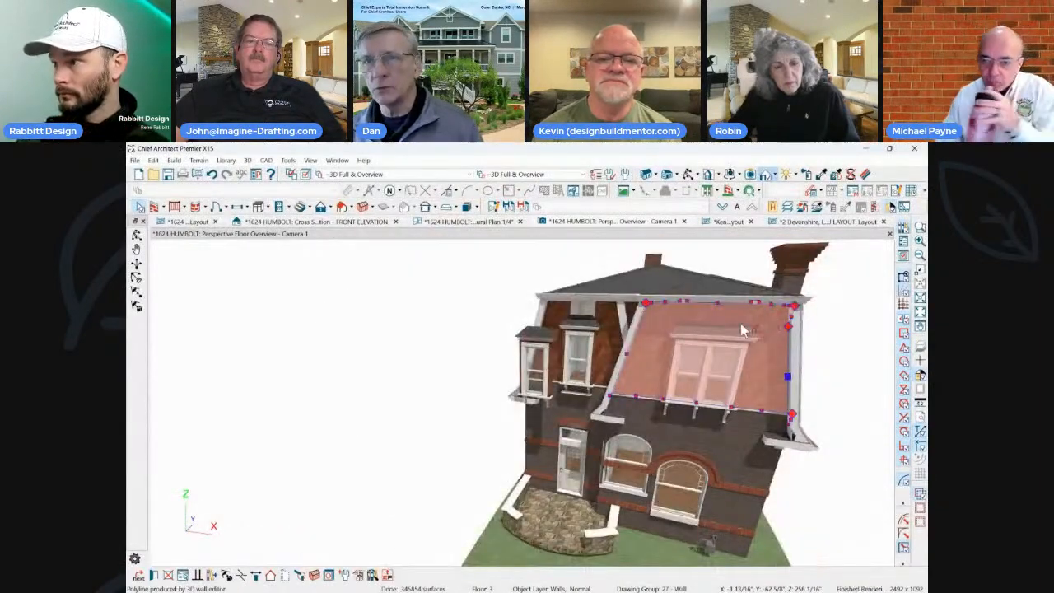
{"action": "scroll", "coordinate": [740, 322], "scroll_direction": "up", "scroll_amount": 5}
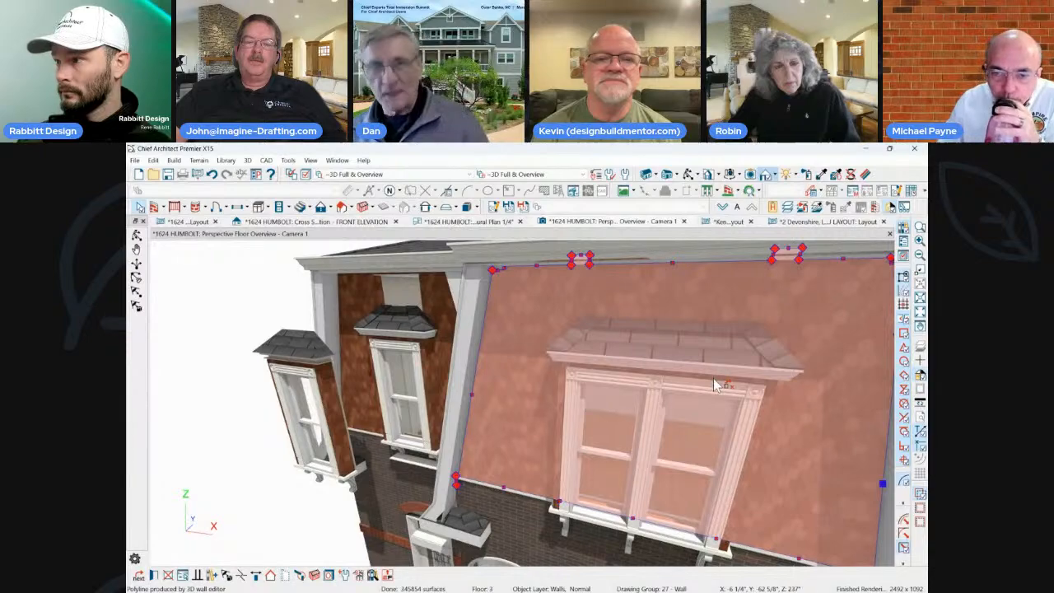
{"action": "middle_click_drag", "start_coordinate": [697, 452], "coordinate": [690, 461]}
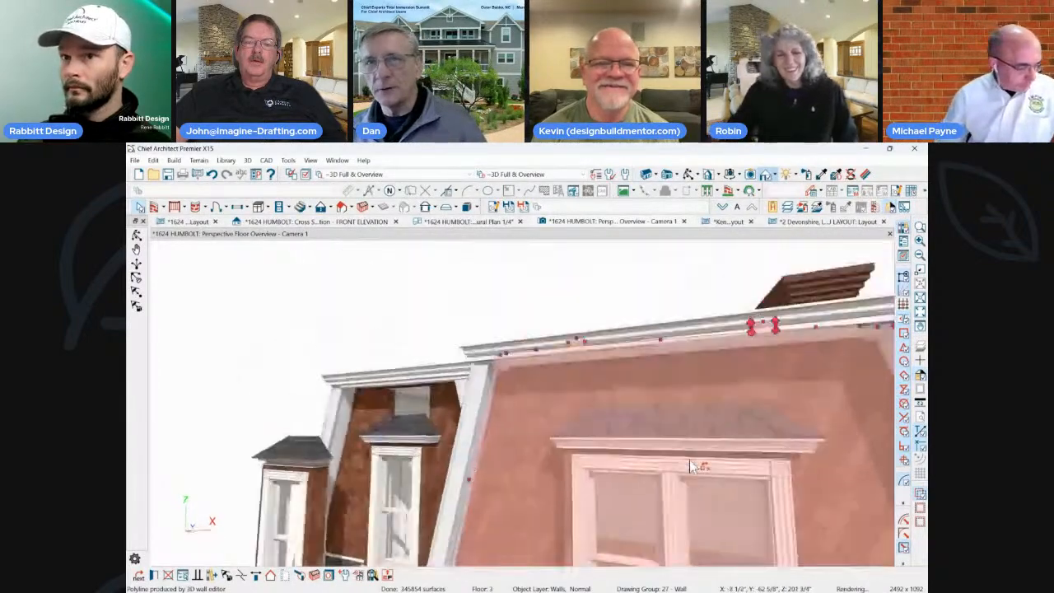
{"action": "scroll", "coordinate": [717, 497], "scroll_direction": "up", "scroll_amount": 5}
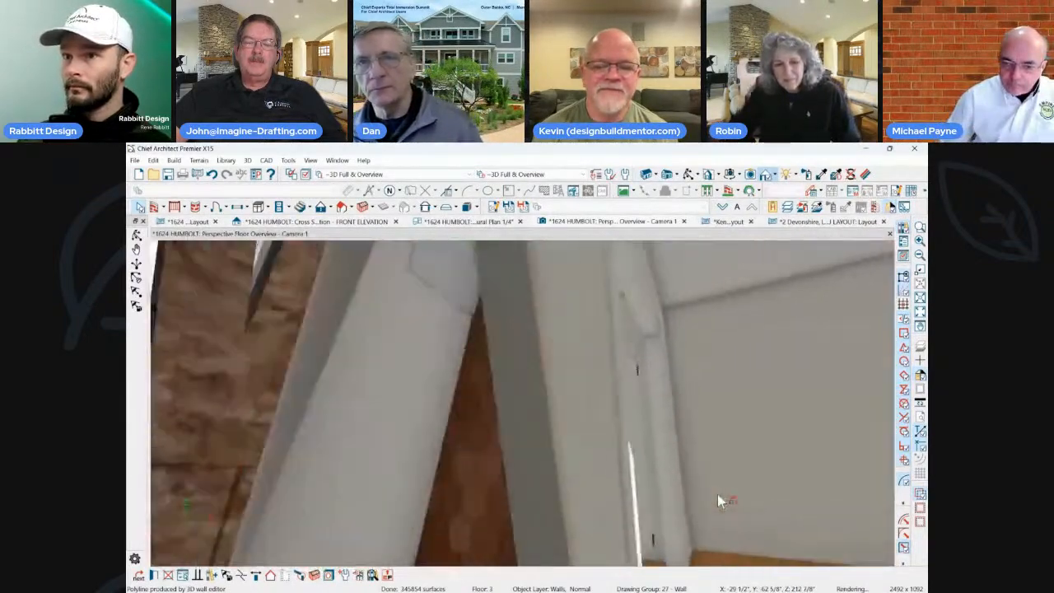
{"action": "middle_click_drag", "start_coordinate": [717, 494], "coordinate": [546, 354]}
{"action": "left_click", "coordinate": [305, 449]}
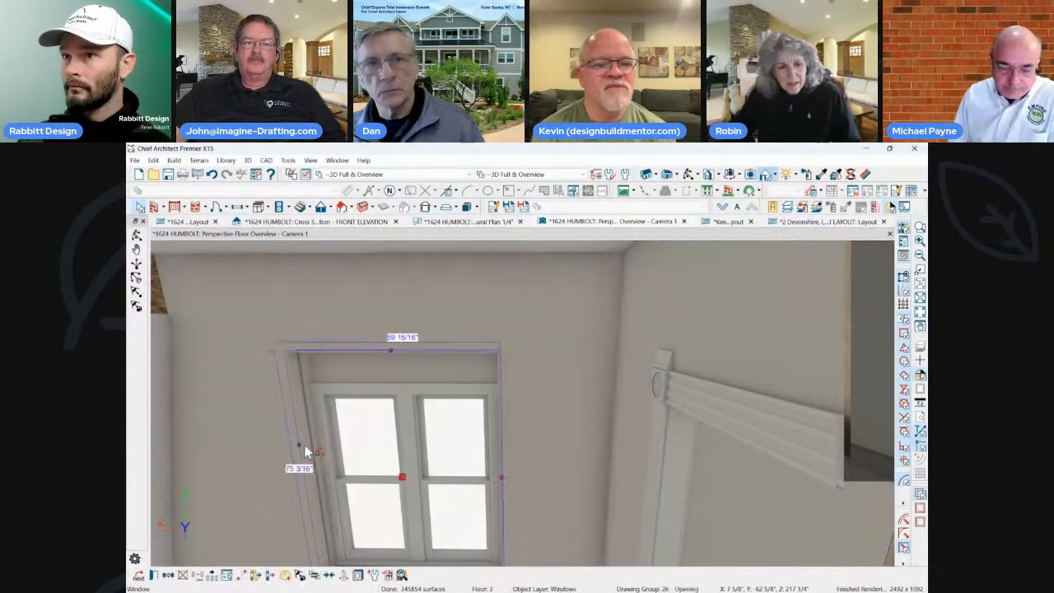
Drag the double dormer window's side handle in to make it 58 15/16 inches wide.
{"action": "mouse_move", "coordinate": [299, 445]}
{"action": "left_mouse_down"}
{"action": "mouse_move", "coordinate": [362, 449]}
{"action": "mouse_move", "coordinate": [306, 448]}
{"action": "mouse_move", "coordinate": [304, 433]}
{"action": "left_mouse_up"}
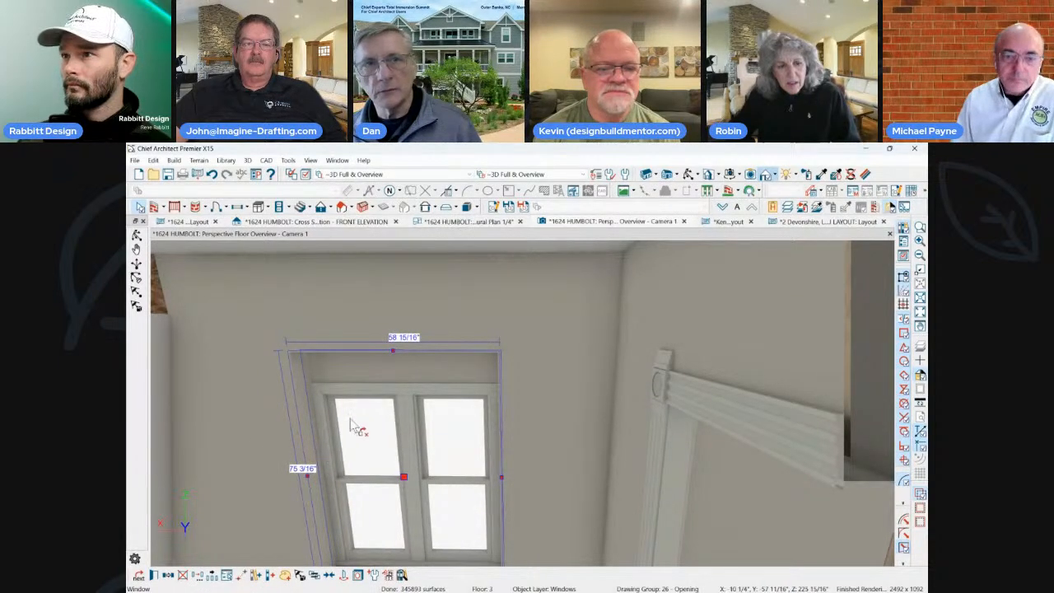
{"action": "key", "text": "Escape"}
{"action": "middle_click_drag", "start_coordinate": [351, 425], "coordinate": [397, 386]}
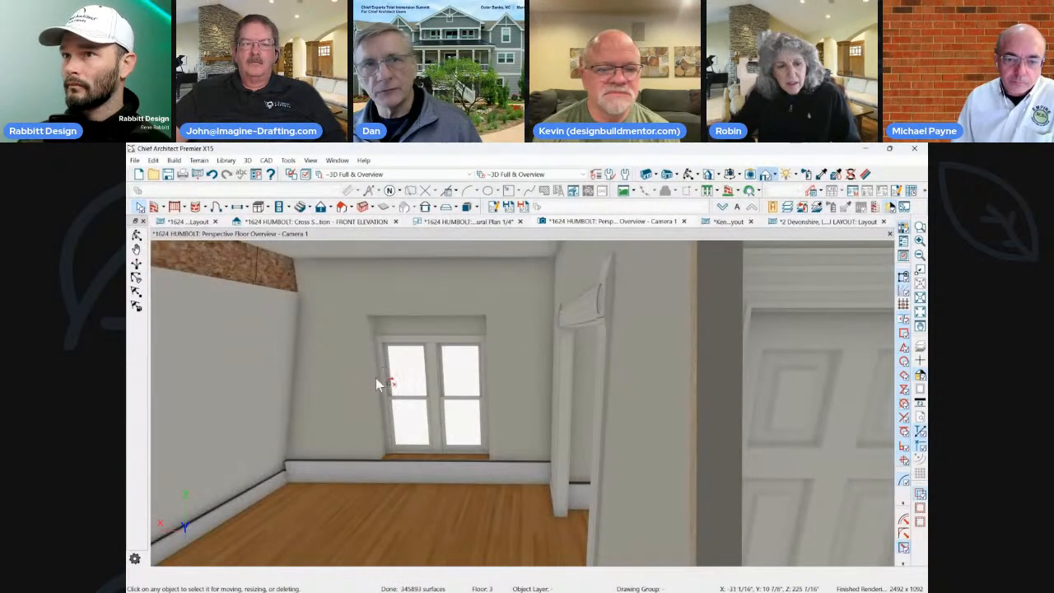
Reselect the dormer window, open Window Specification, and cancel it unchanged.
{"action": "left_click", "coordinate": [376, 380]}
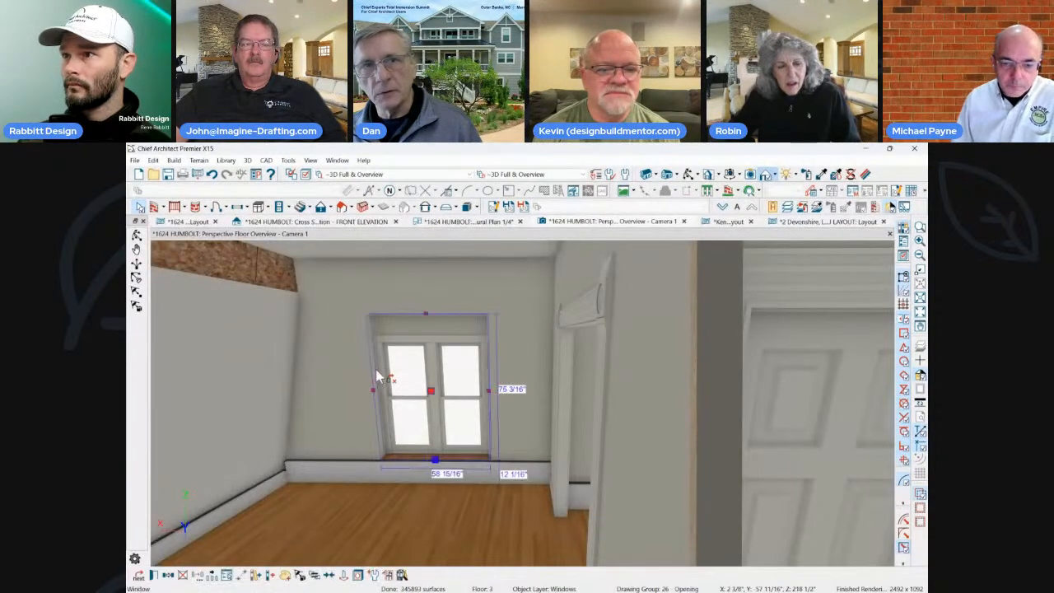
{"action": "double_click", "coordinate": [466, 328]}
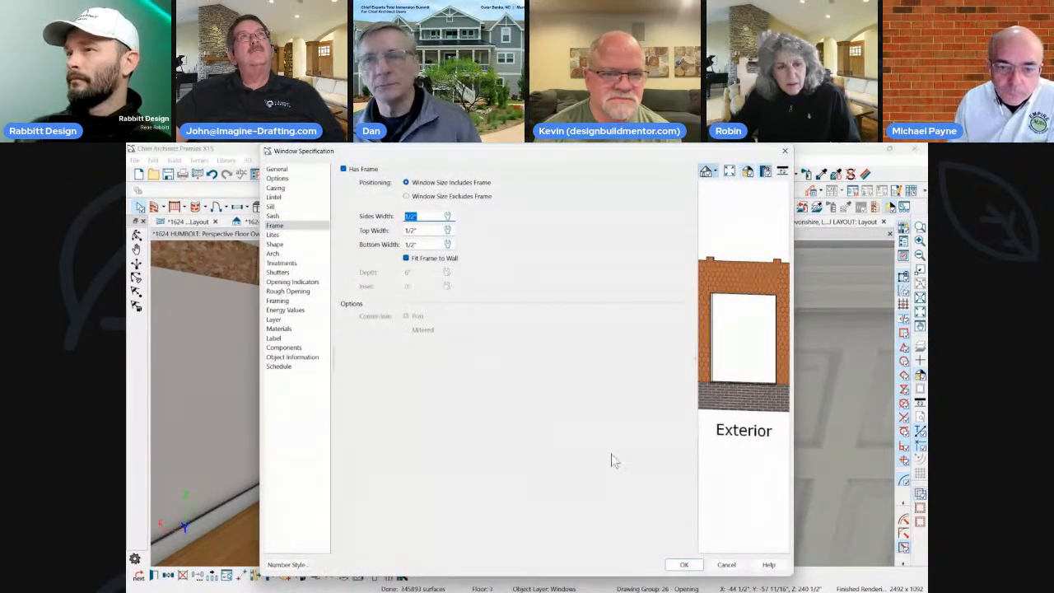
{"action": "left_click", "coordinate": [738, 568]}
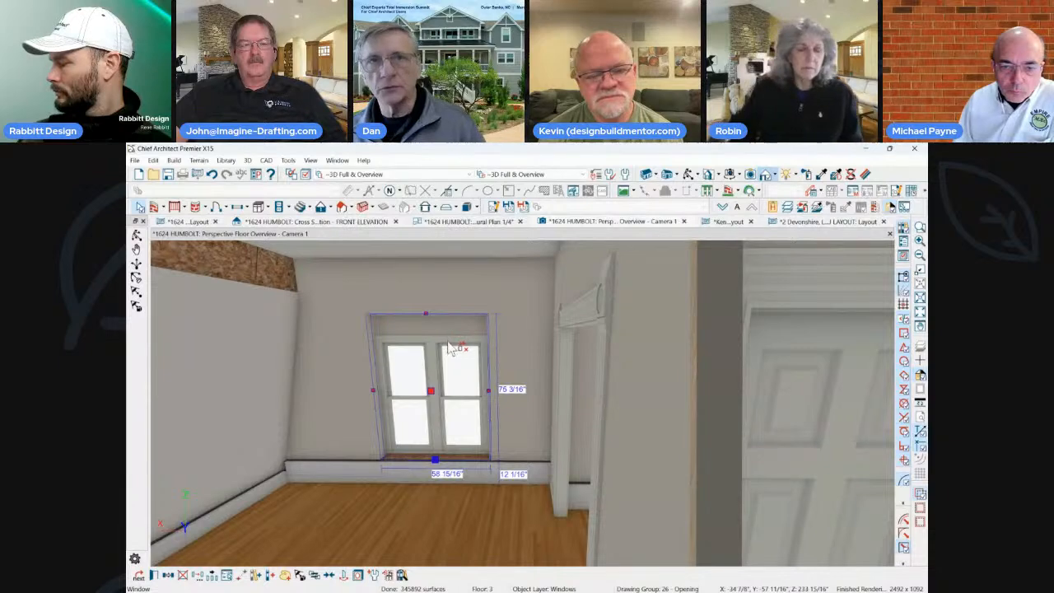
{"action": "scroll", "coordinate": [457, 355], "scroll_direction": "up", "scroll_amount": 5}
{"action": "scroll", "coordinate": [565, 388], "scroll_direction": "down", "scroll_amount": 5}
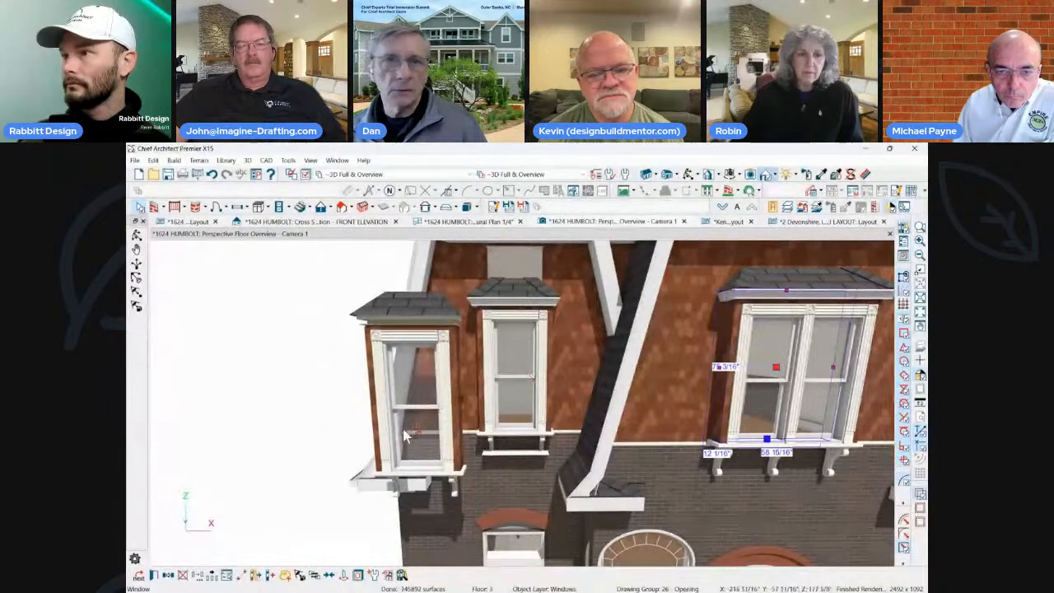
{"action": "middle_click_drag", "start_coordinate": [387, 456], "coordinate": [380, 284]}
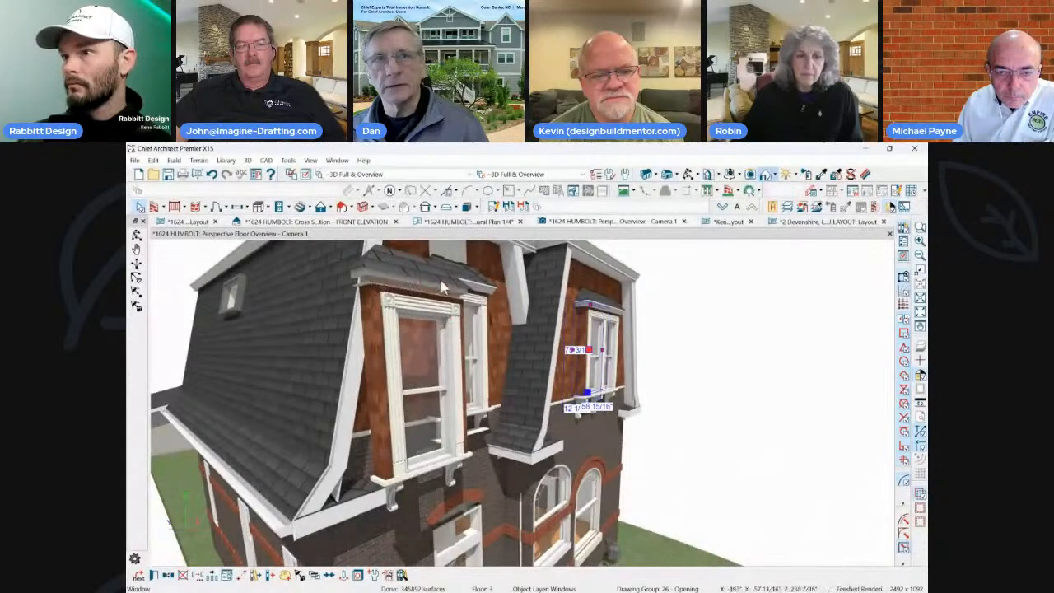
{"action": "left_click", "coordinate": [445, 354]}
{"action": "middle_click_drag", "start_coordinate": [445, 354], "coordinate": [428, 316]}
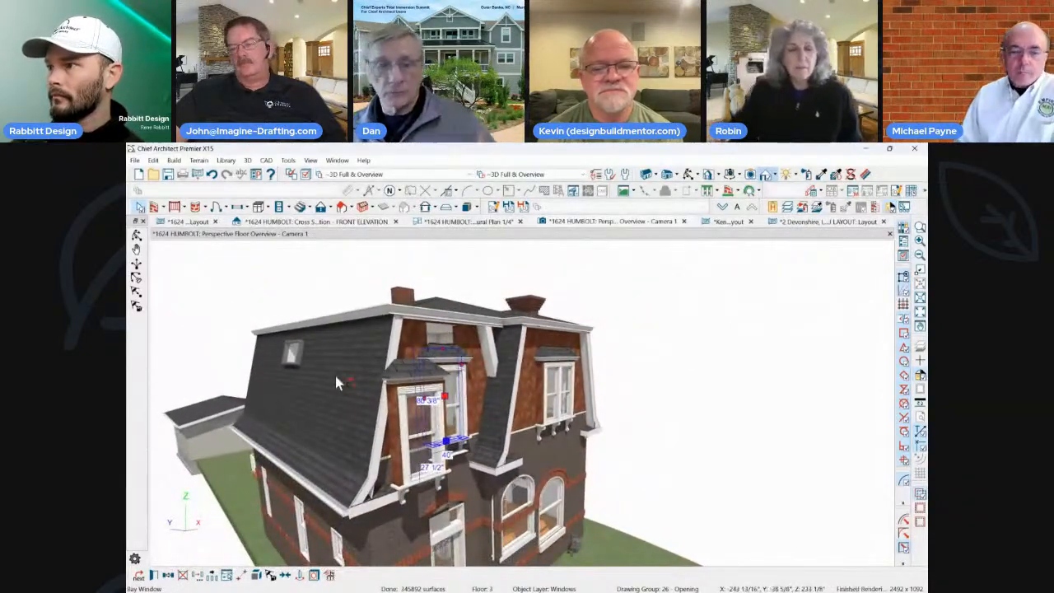
{"action": "left_click", "coordinate": [628, 281]}
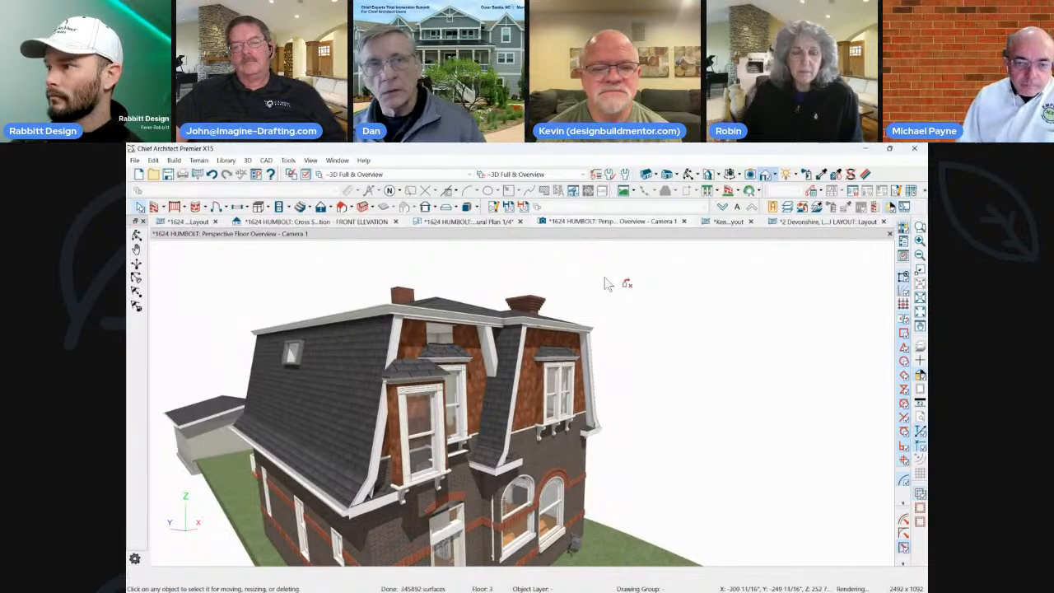
{"action": "middle_click_drag", "start_coordinate": [605, 285], "coordinate": [600, 318]}
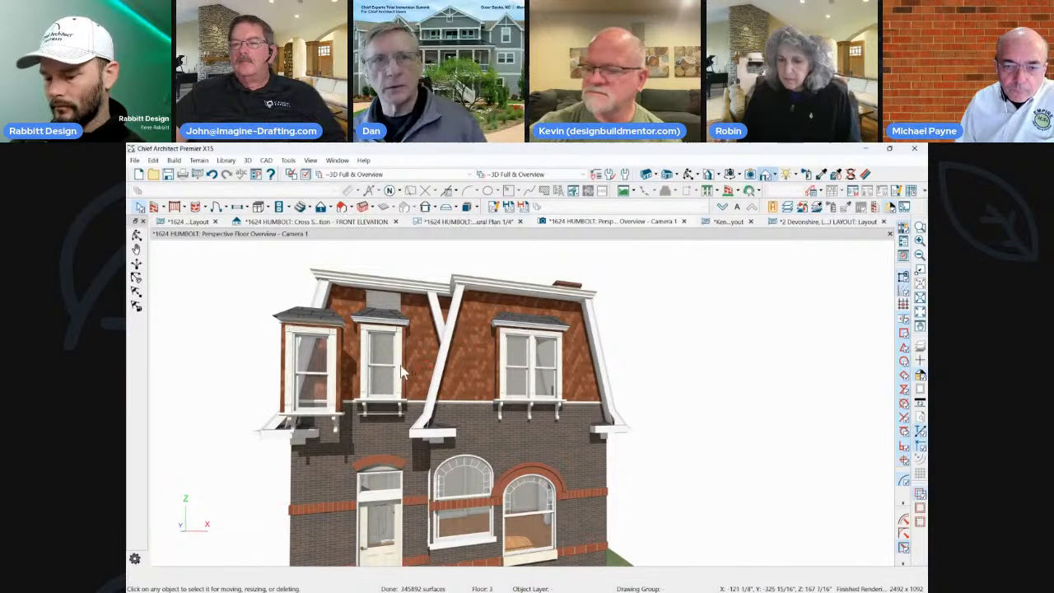
{"action": "left_click", "coordinate": [388, 318]}
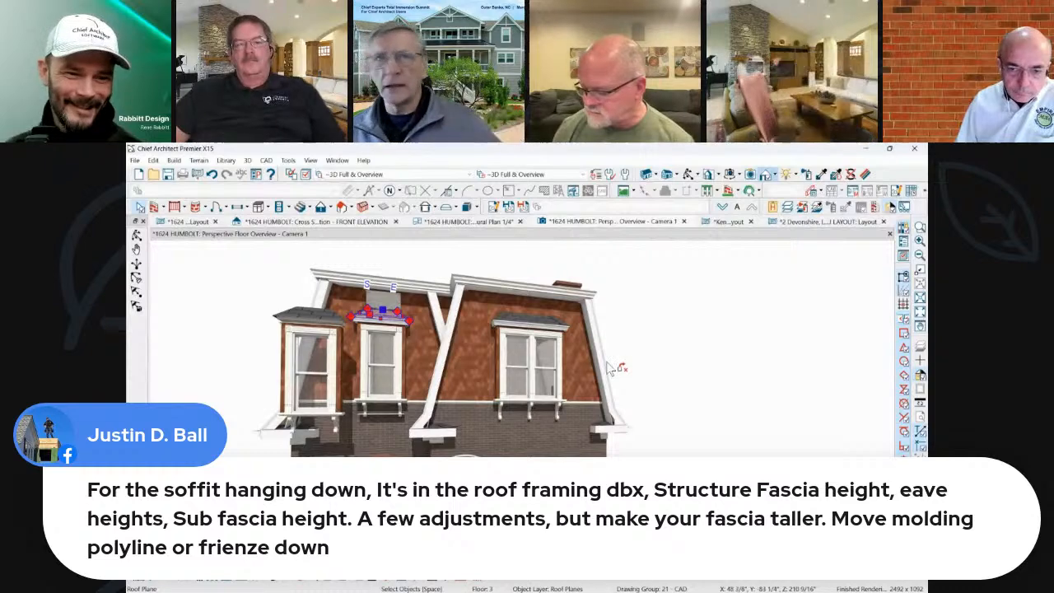
Orbit around the house to the mansard wall and zoom in on the lower arched window.
{"action": "left_click", "coordinate": [637, 328]}
{"action": "scroll", "coordinate": [414, 262], "scroll_direction": "up", "scroll_amount": 2}
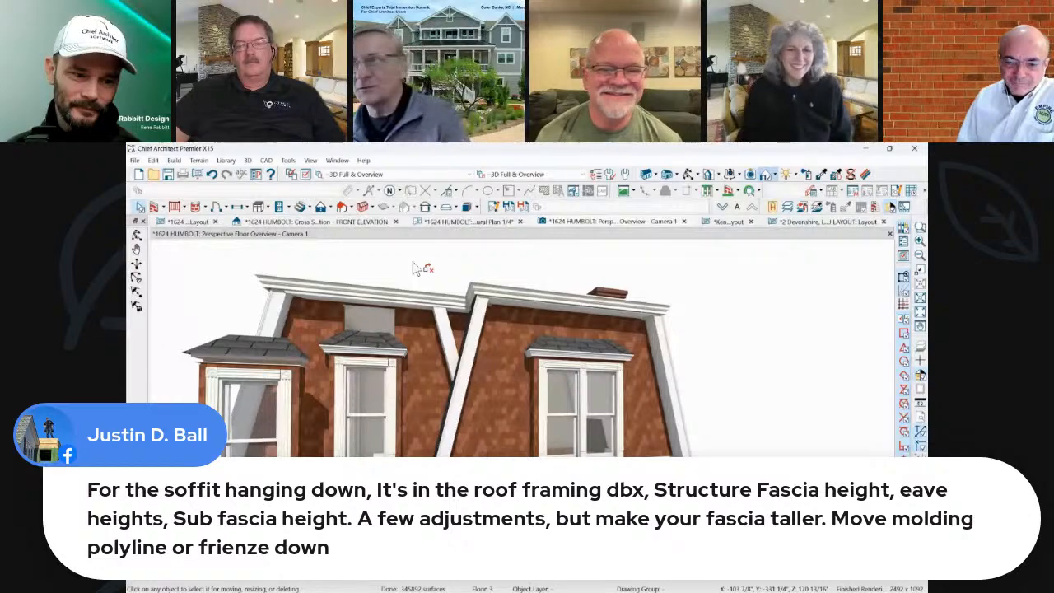
{"action": "middle_click_drag", "start_coordinate": [527, 285], "coordinate": [687, 301]}
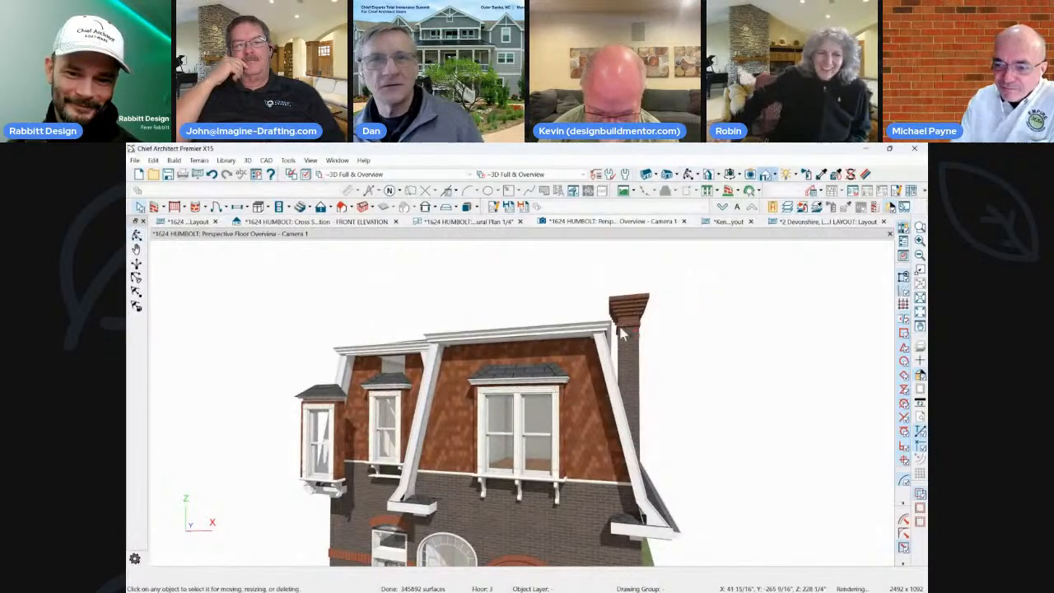
{"action": "middle_click_drag", "start_coordinate": [688, 309], "coordinate": [592, 389]}
{"action": "left_click", "coordinate": [576, 373]}
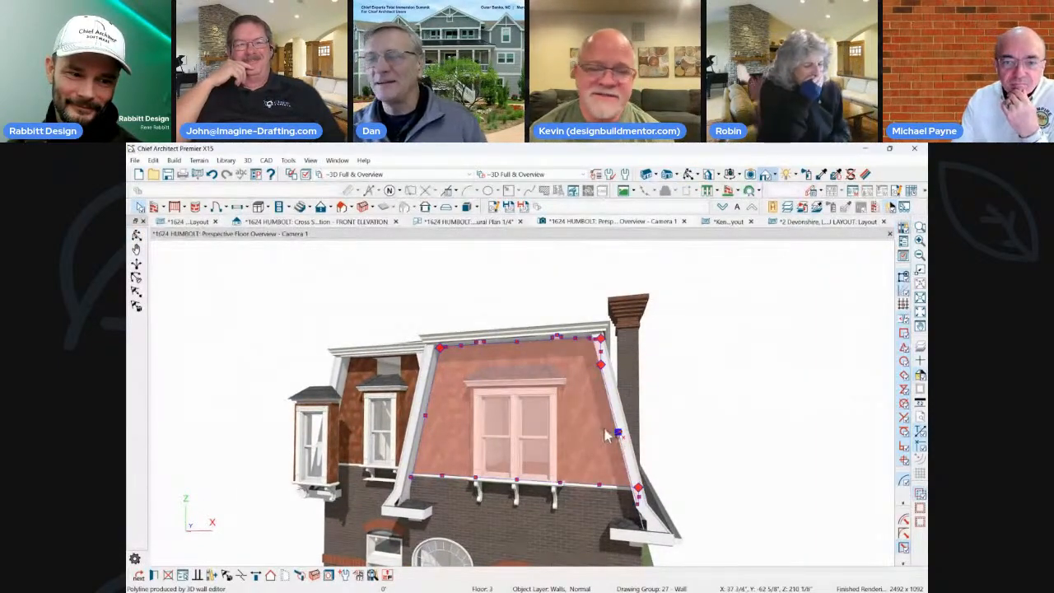
{"action": "left_click", "coordinate": [738, 338]}
{"action": "middle_click_drag", "start_coordinate": [618, 277], "coordinate": [532, 346]}
{"action": "left_click", "coordinate": [533, 349]}
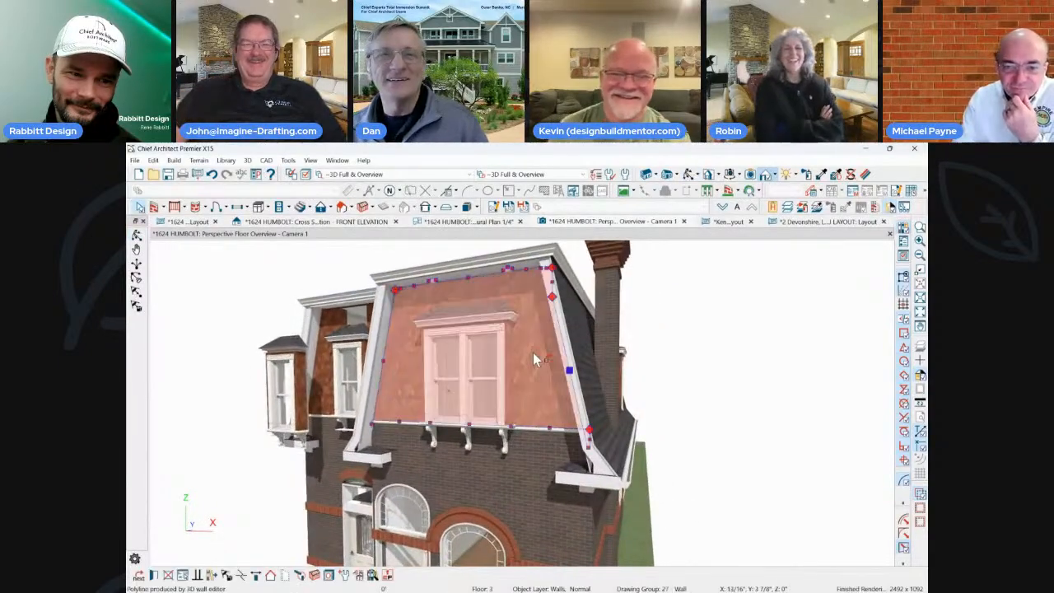
{"action": "middle_click_drag", "start_coordinate": [685, 253], "coordinate": [458, 401]}
{"action": "scroll", "coordinate": [414, 351], "scroll_direction": "up", "scroll_amount": 8}
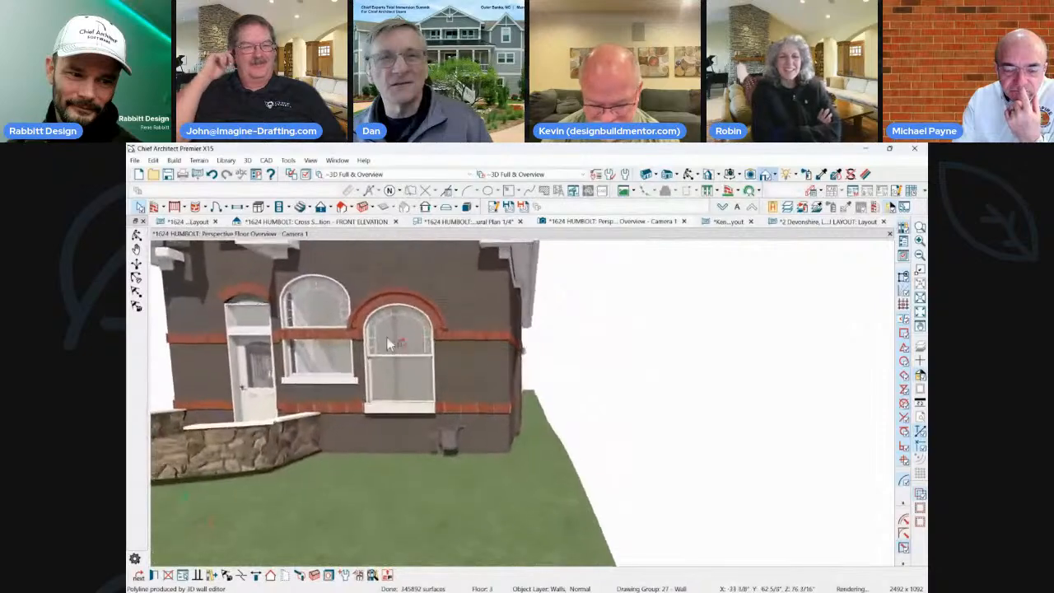
Select the arched window and its surrounding arched molding up close.
{"action": "left_click", "coordinate": [348, 342]}
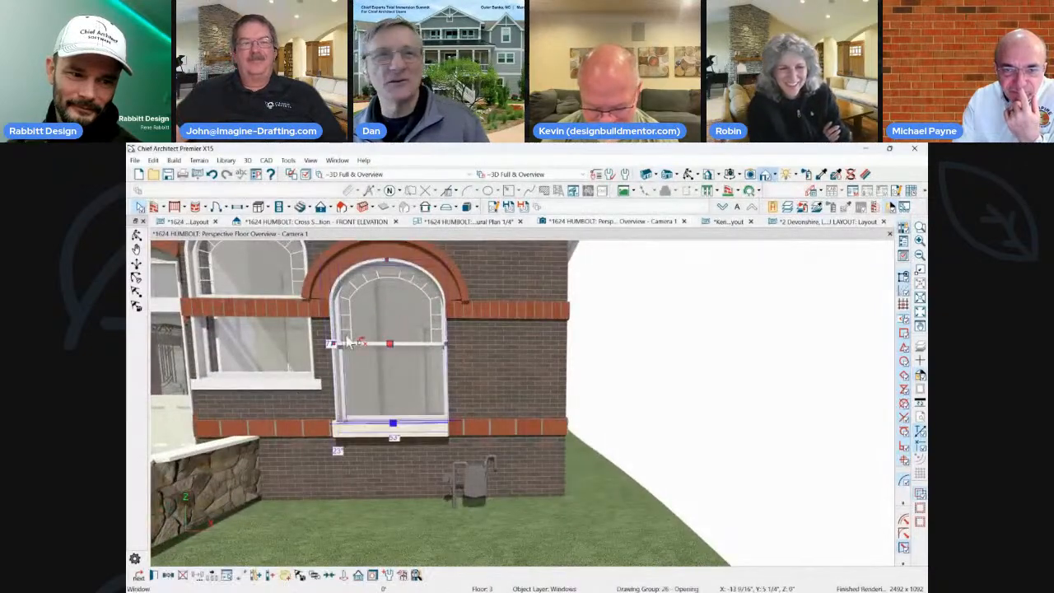
{"action": "key", "text": "Escape"}
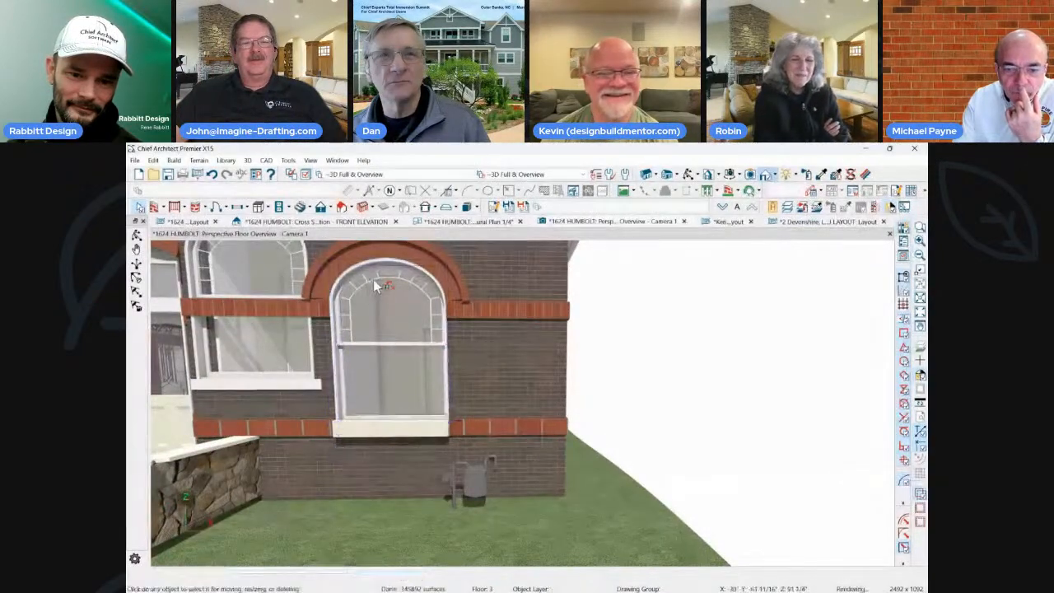
{"action": "middle_click_drag", "start_coordinate": [388, 285], "coordinate": [396, 276]}
{"action": "left_click", "coordinate": [396, 274]}
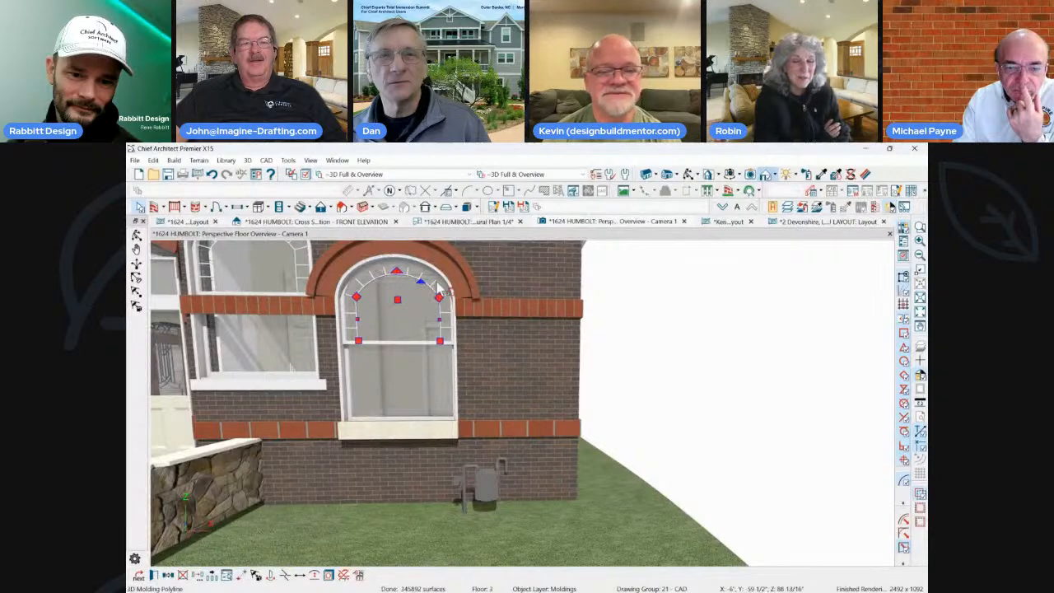
{"action": "scroll", "coordinate": [439, 290], "scroll_direction": "up", "scroll_amount": 2}
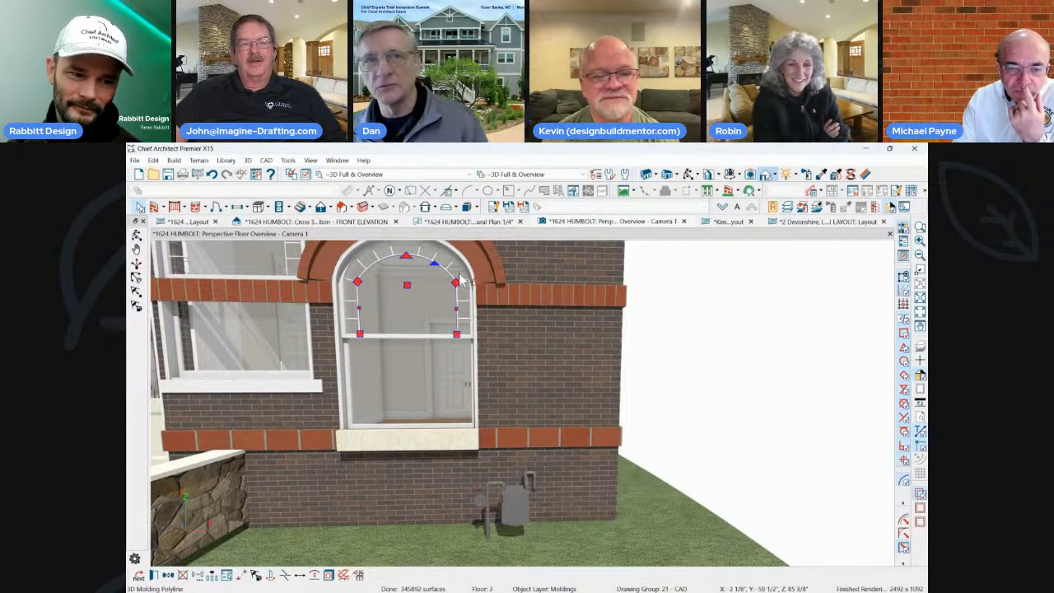
{"action": "left_click", "coordinate": [362, 271]}
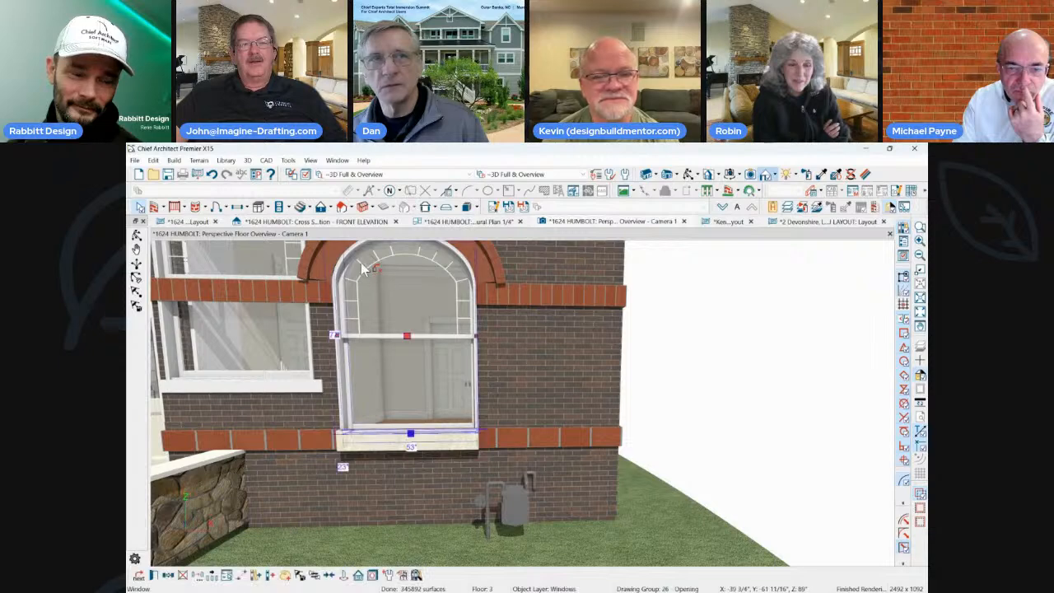
{"action": "scroll", "coordinate": [361, 272], "scroll_direction": "up", "scroll_amount": 5}
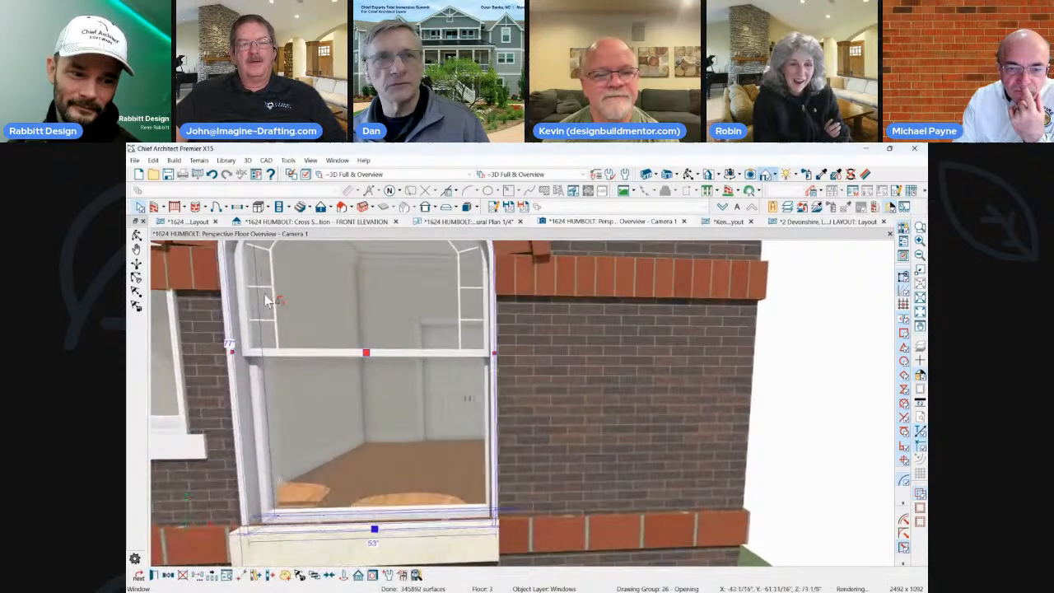
{"action": "key", "text": "Escape"}
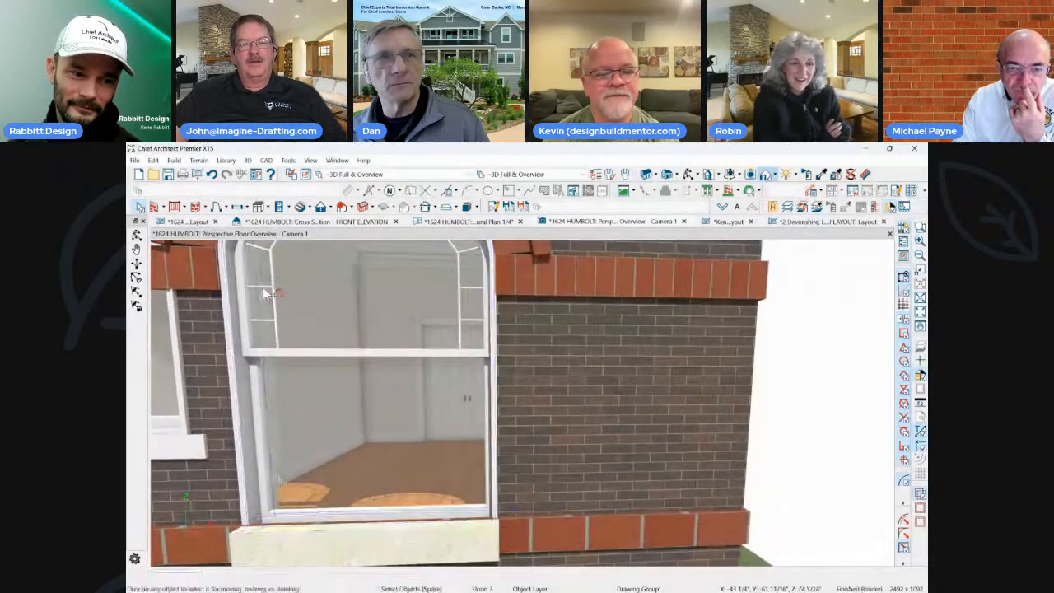
Pick out the upper and lower muntin bars inside the arched window.
{"action": "left_click", "coordinate": [260, 249]}
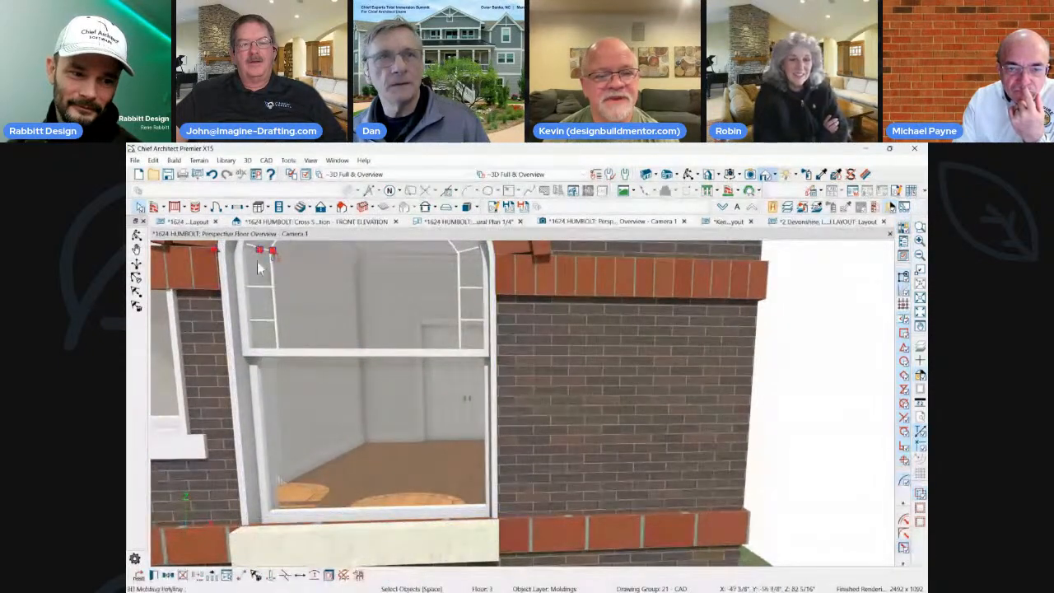
{"action": "left_click", "coordinate": [259, 321]}
{"action": "key", "text": "Escape"}
{"action": "left_click", "coordinate": [267, 320]}
{"action": "middle_click_drag", "start_coordinate": [272, 322], "coordinate": [262, 529]}
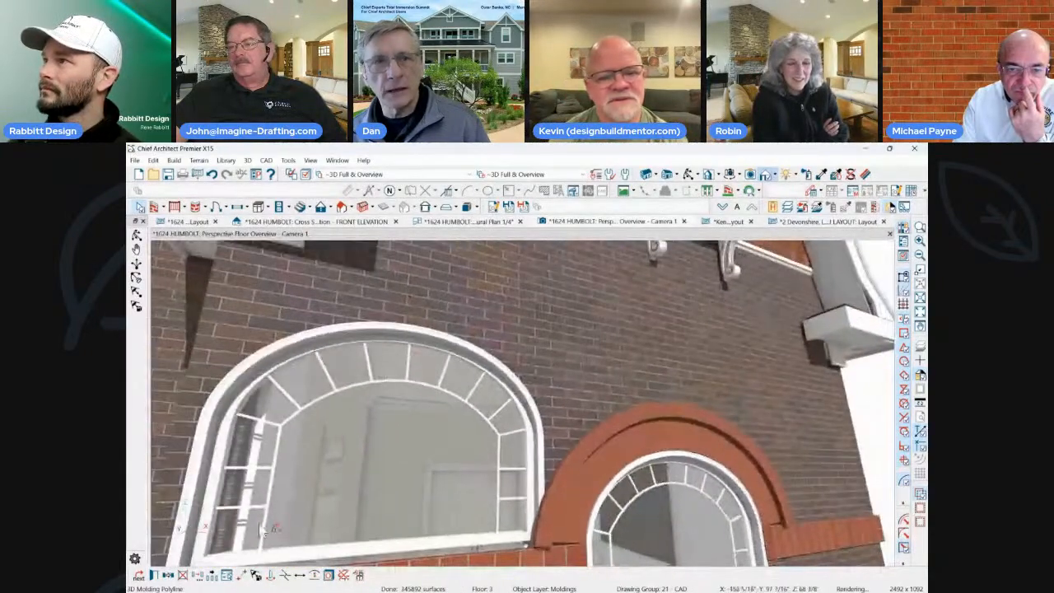
Shift the right and middle arched windows slightly right, then show the General Notes layout sheet.
{"action": "middle_click_drag", "start_coordinate": [501, 501], "coordinate": [387, 323]}
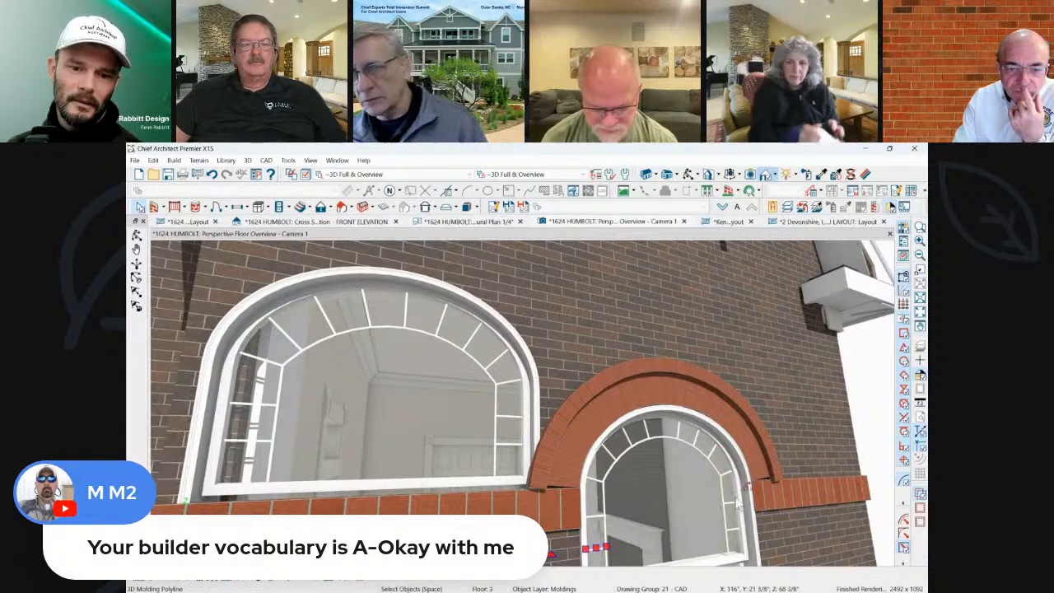
{"action": "scroll", "coordinate": [608, 416], "scroll_direction": "down", "scroll_amount": 3}
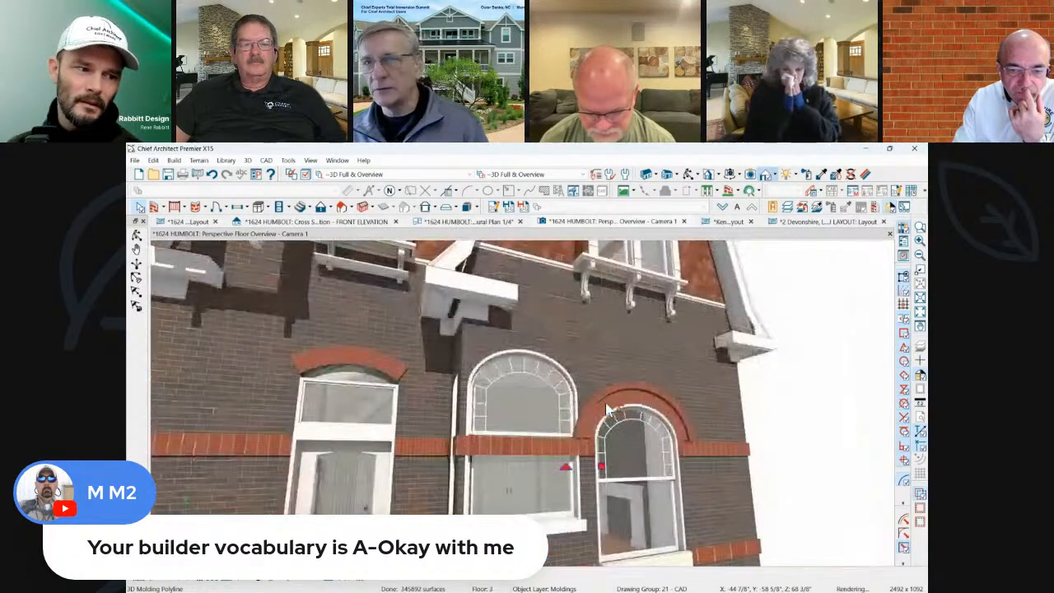
{"action": "left_click", "coordinate": [633, 486]}
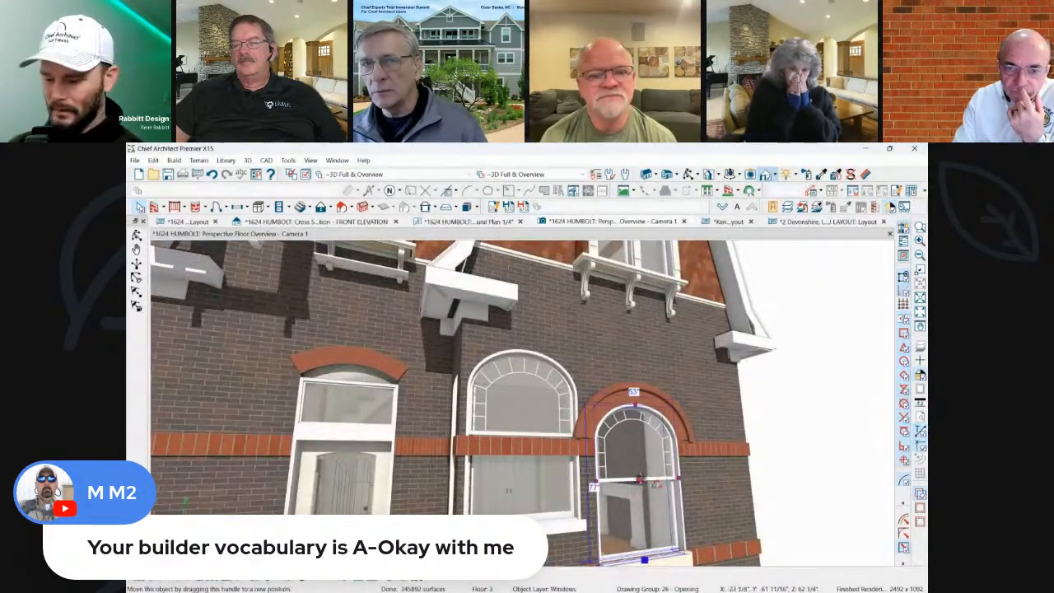
{"action": "left_click_drag", "start_coordinate": [640, 479], "coordinate": [688, 515]}
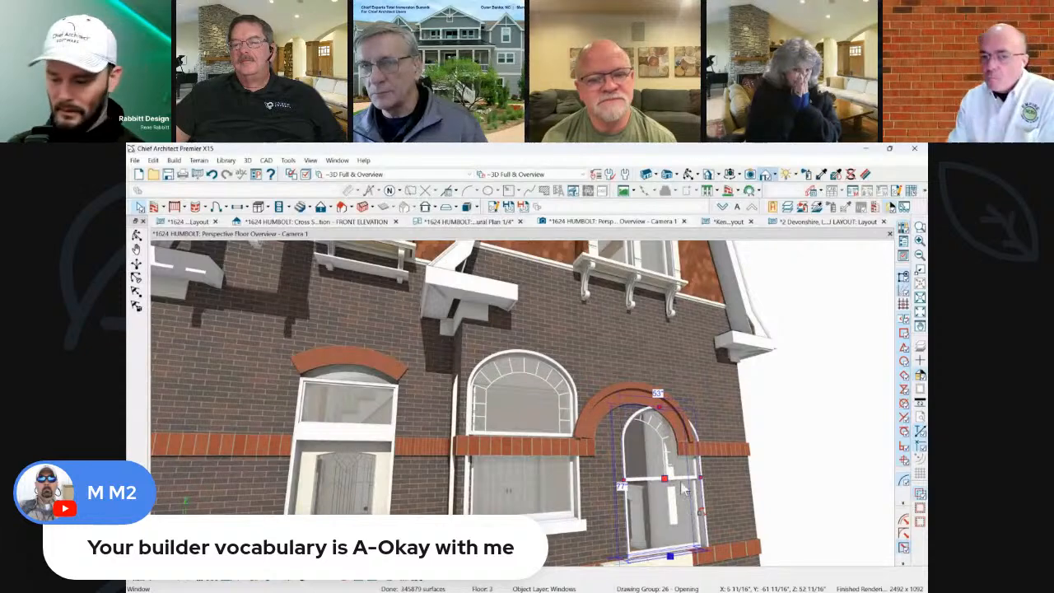
{"action": "left_click", "coordinate": [490, 449]}
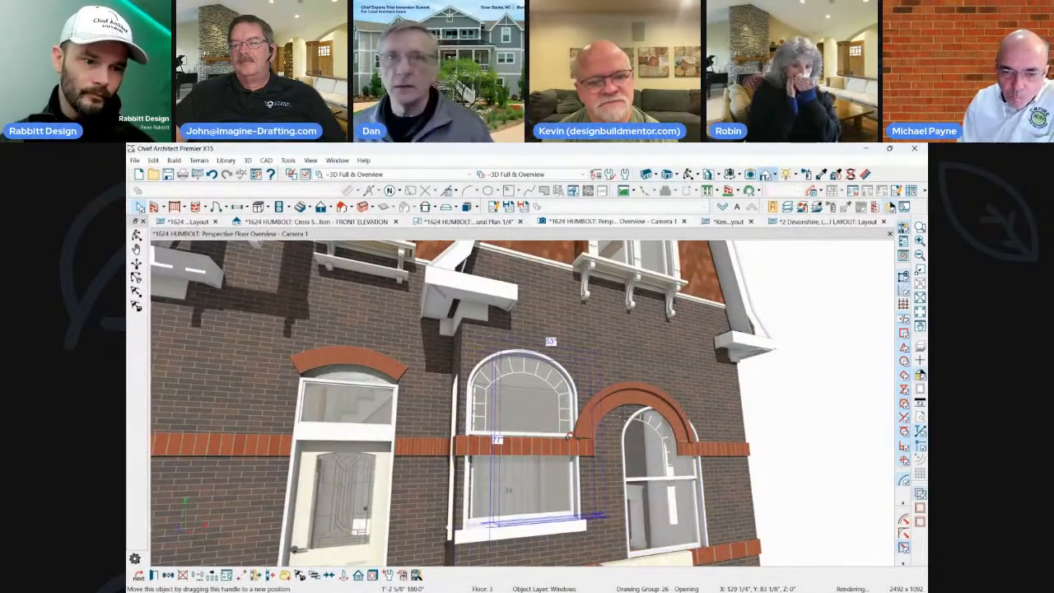
{"action": "left_click_drag", "start_coordinate": [529, 450], "coordinate": [560, 442]}
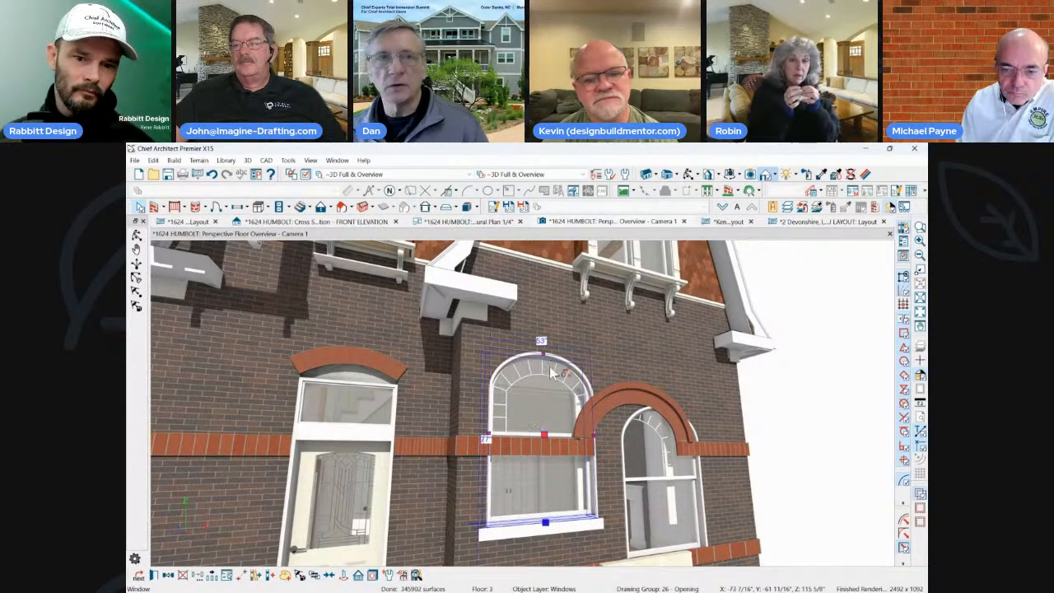
{"action": "left_click", "coordinate": [809, 223]}
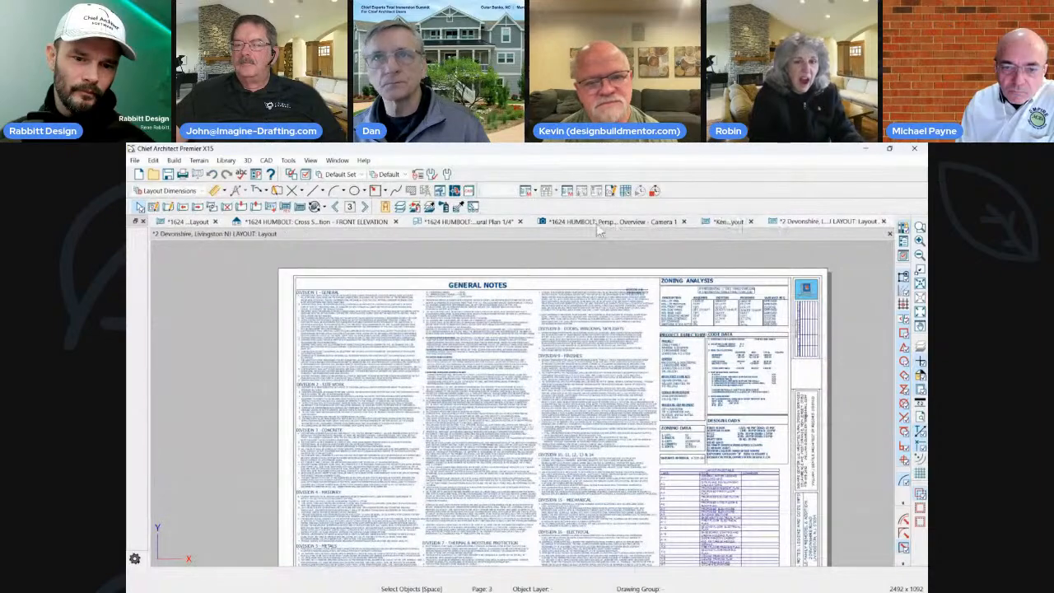
Close the 3D perspective view and return to the zoomed-in front elevation.
{"action": "left_click", "coordinate": [601, 226]}
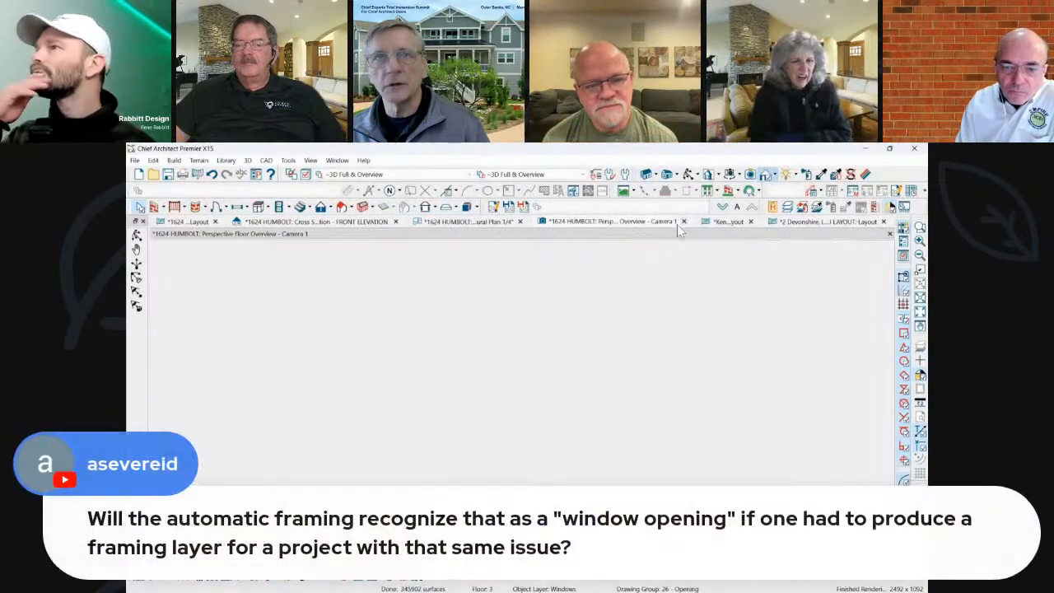
{"action": "left_click", "coordinate": [684, 221]}
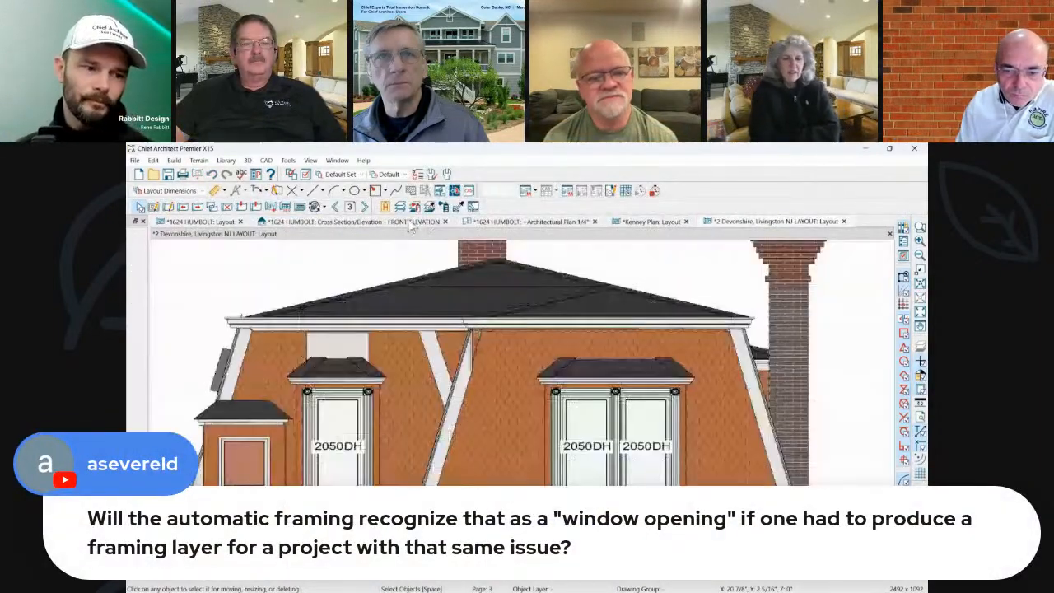
{"action": "left_click", "coordinate": [409, 223]}
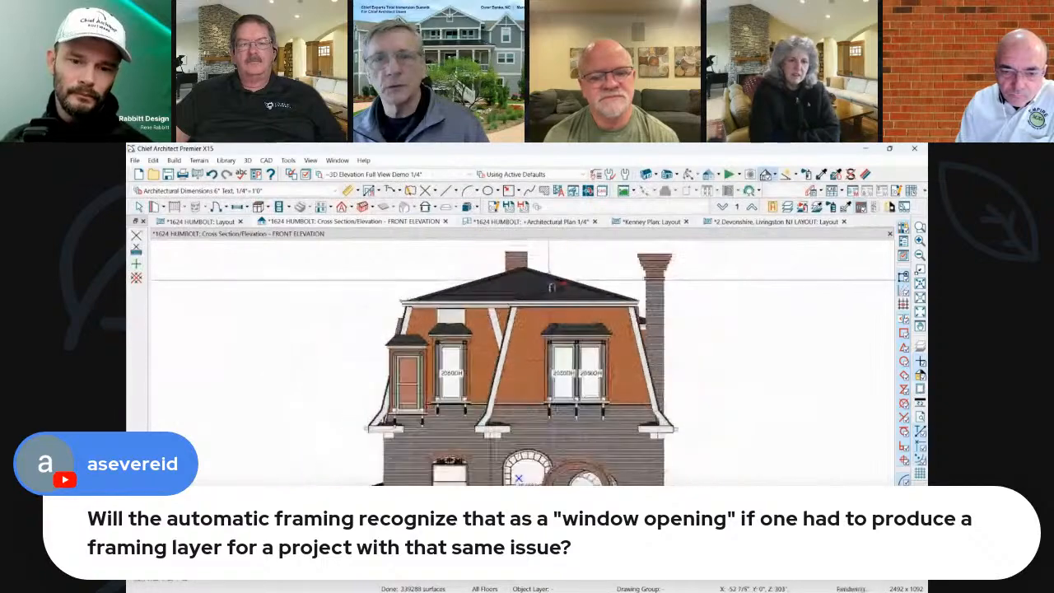
{"action": "scroll", "coordinate": [582, 495], "scroll_direction": "up", "scroll_amount": 5}
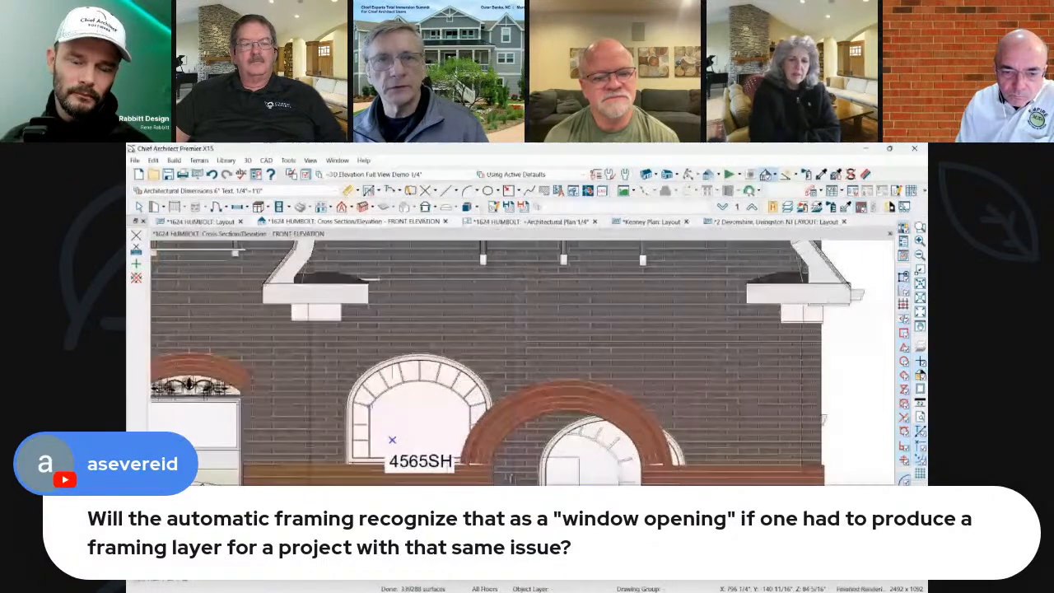
{"action": "scroll", "coordinate": [499, 482], "scroll_direction": "up", "scroll_amount": 1}
Raise the left 4565SH arched window slightly higher on the brick wall.
{"action": "left_click", "coordinate": [386, 468]}
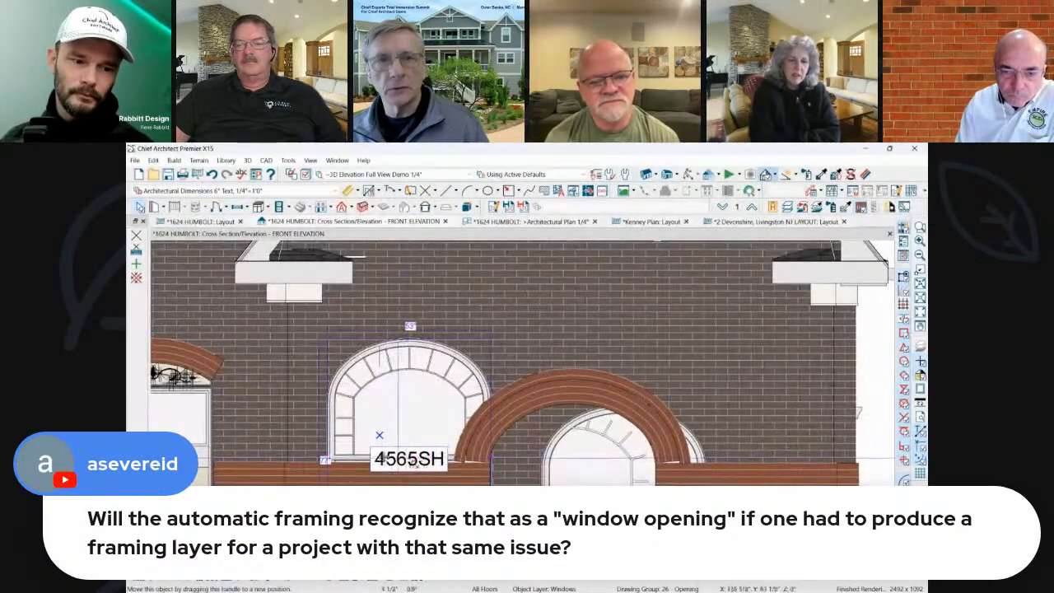
{"action": "left_click_drag", "start_coordinate": [411, 460], "coordinate": [415, 407]}
{"action": "key", "text": "ctrl+z"}
{"action": "scroll", "coordinate": [478, 368], "scroll_direction": "up", "scroll_amount": 3}
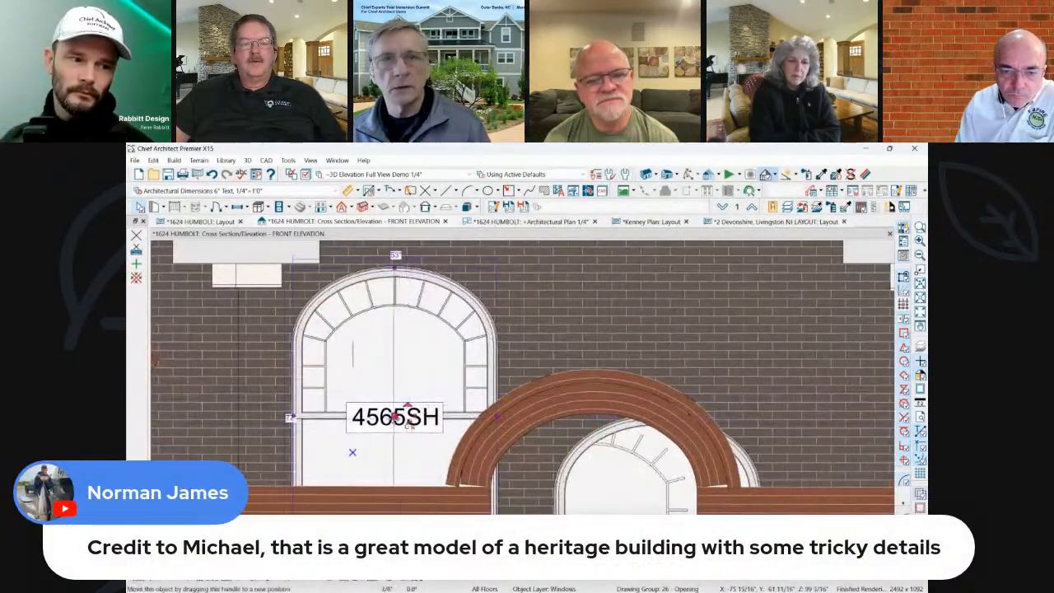
{"action": "left_click_drag", "start_coordinate": [395, 415], "coordinate": [393, 400]}
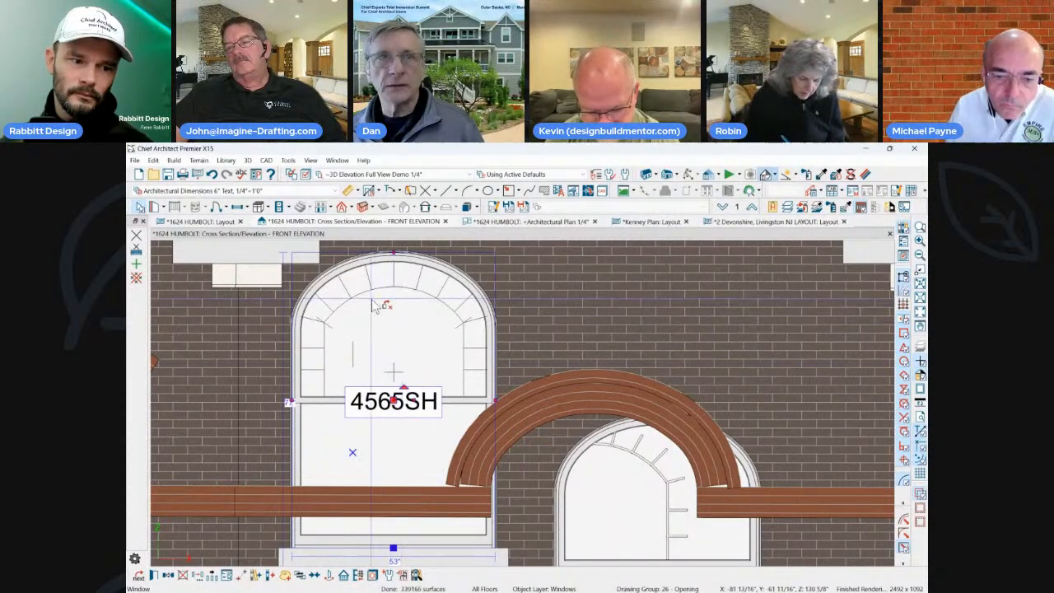
Explode the arched transom CAD block and select its centre and radial lines.
{"action": "left_click", "coordinate": [398, 285]}
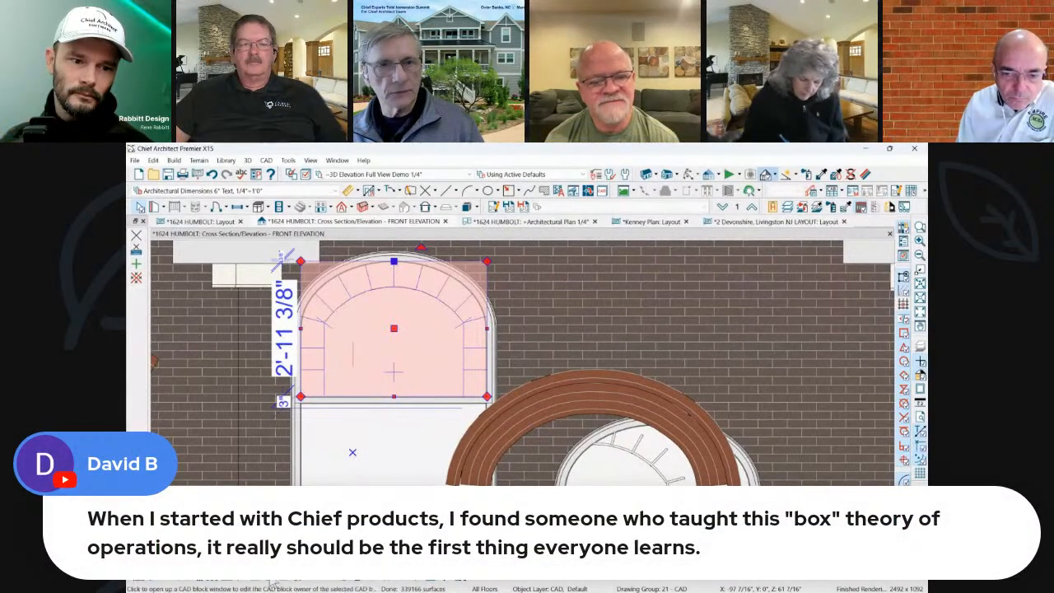
{"action": "left_click", "coordinate": [260, 582]}
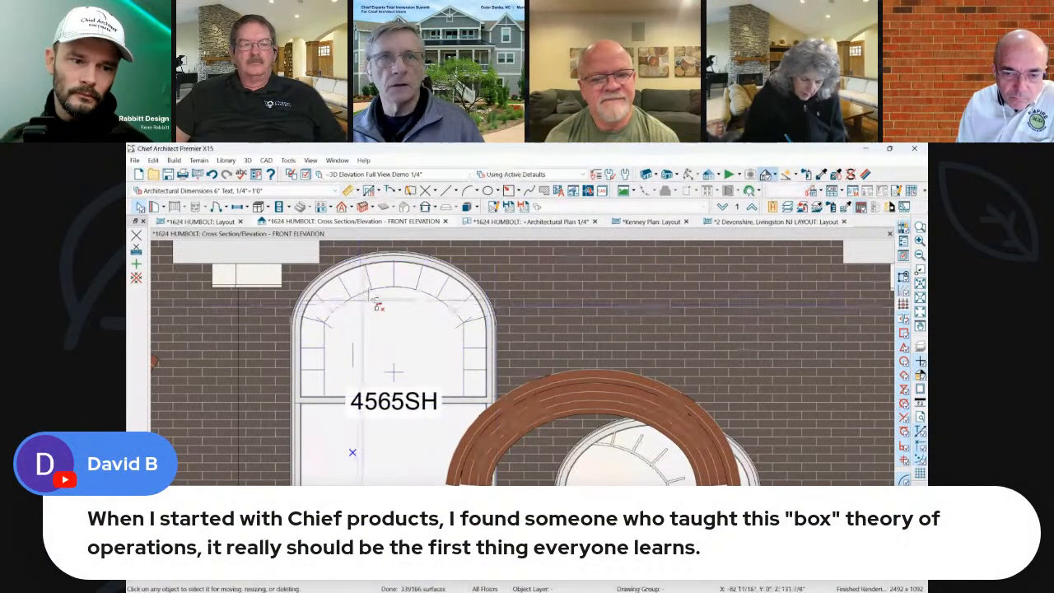
{"action": "scroll", "coordinate": [418, 294], "scroll_direction": "up", "scroll_amount": 2}
{"action": "left_click", "coordinate": [415, 283]}
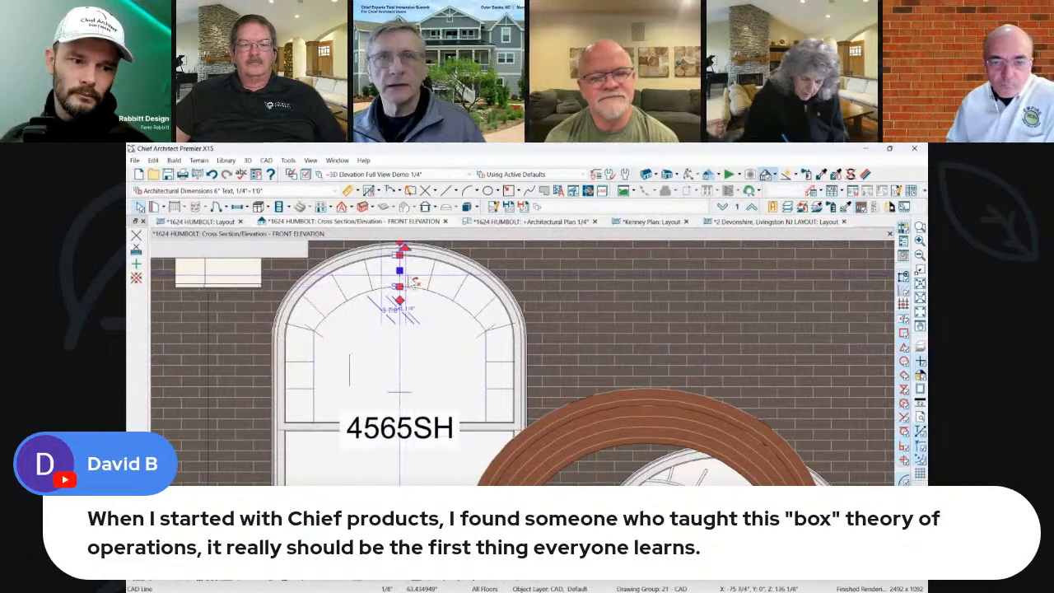
{"action": "left_click", "coordinate": [430, 278]}
{"action": "left_click", "coordinate": [459, 286]}
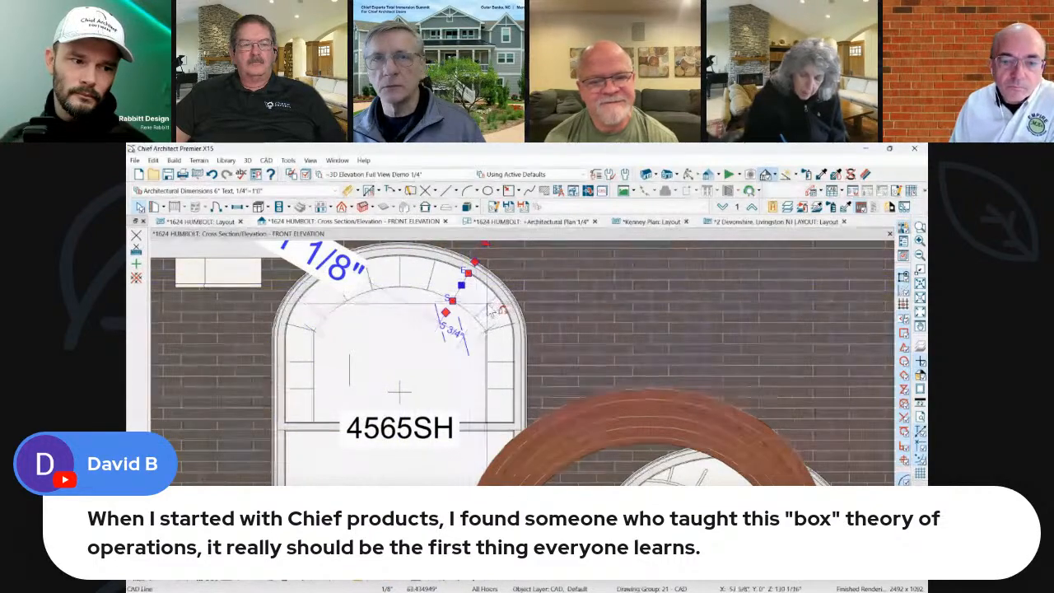
{"action": "left_click", "coordinate": [485, 304]}
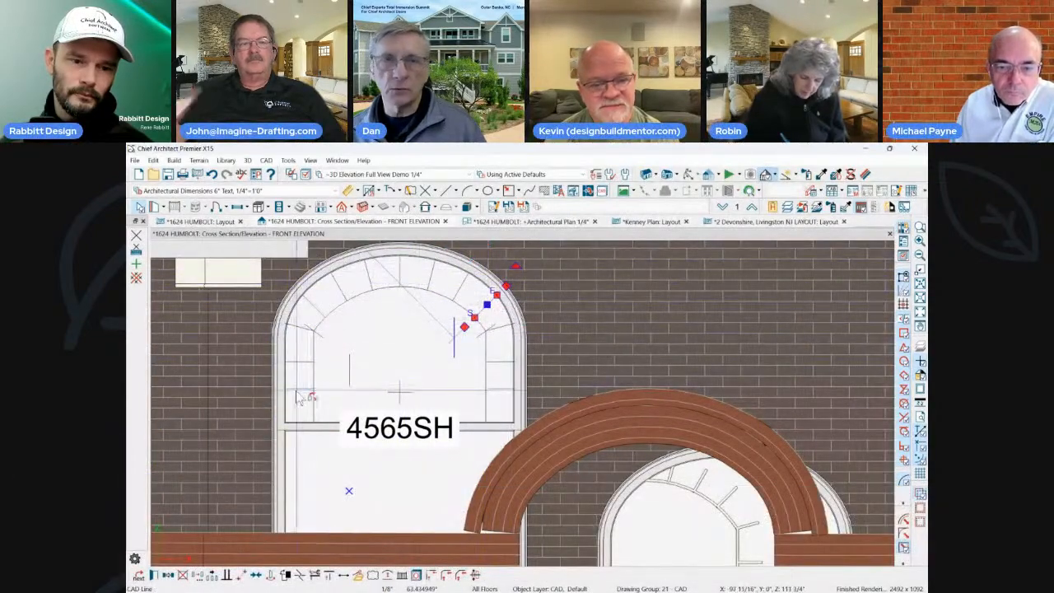
{"action": "scroll", "coordinate": [426, 259], "scroll_direction": "down", "scroll_amount": 2}
{"action": "scroll", "coordinate": [412, 476], "scroll_direction": "up", "scroll_amount": 2}
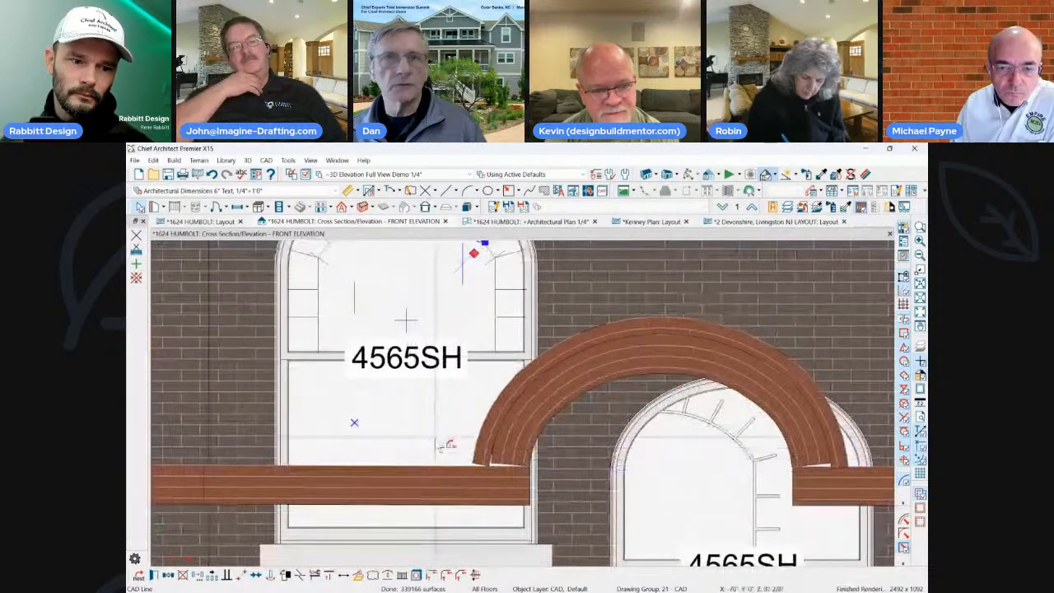
Draw vertical and horizontal CAD lines at the left jamb and combine them into a CAD block.
{"action": "left_click", "coordinate": [447, 191]}
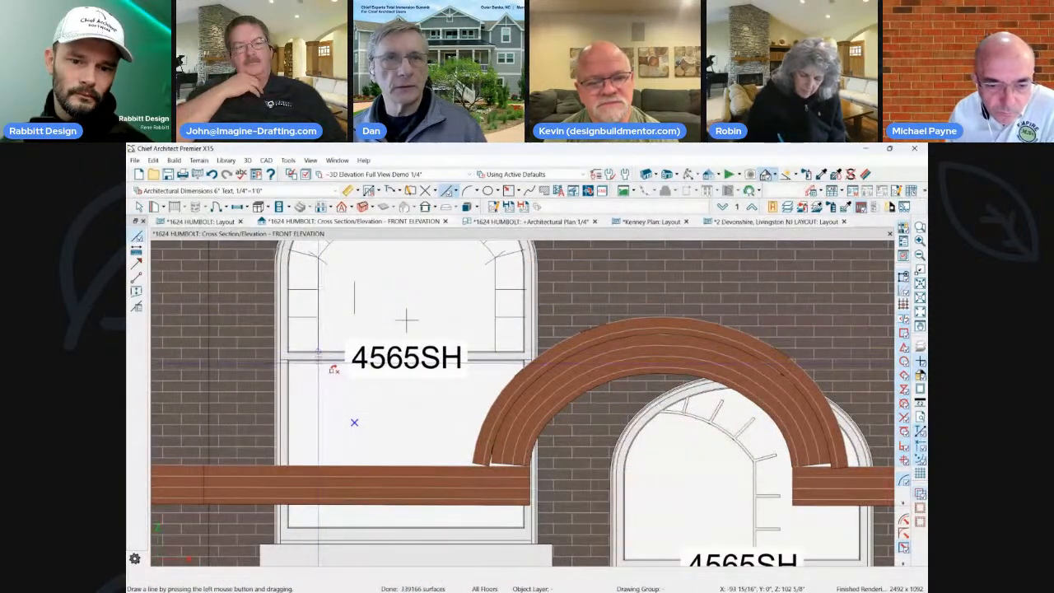
{"action": "mouse_move", "coordinate": [318, 354]}
{"action": "left_mouse_down"}
{"action": "mouse_move", "coordinate": [315, 528]}
{"action": "mouse_move", "coordinate": [325, 529]}
{"action": "left_mouse_up"}
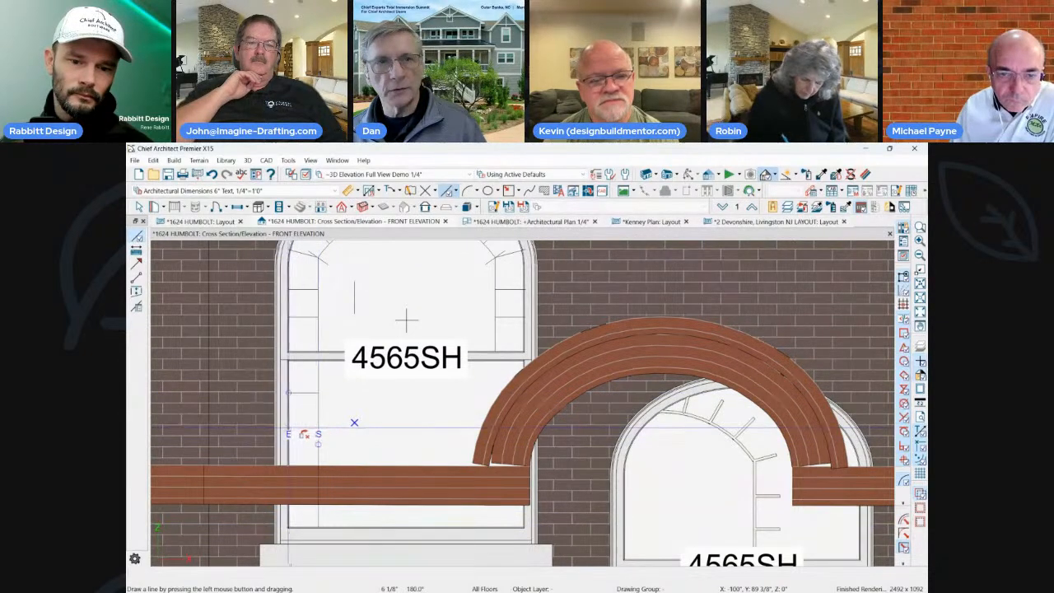
{"action": "left_click_drag", "start_coordinate": [289, 427], "coordinate": [288, 428]}
{"action": "key", "text": "space"}
{"action": "left_click_drag", "start_coordinate": [312, 385], "coordinate": [331, 436]}
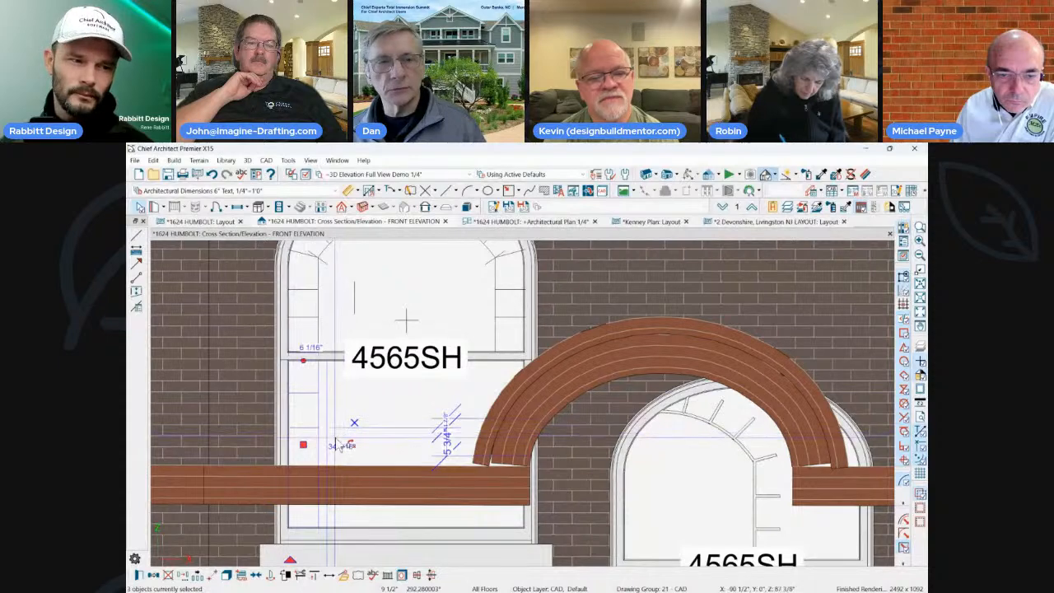
{"action": "left_click", "coordinate": [227, 577]}
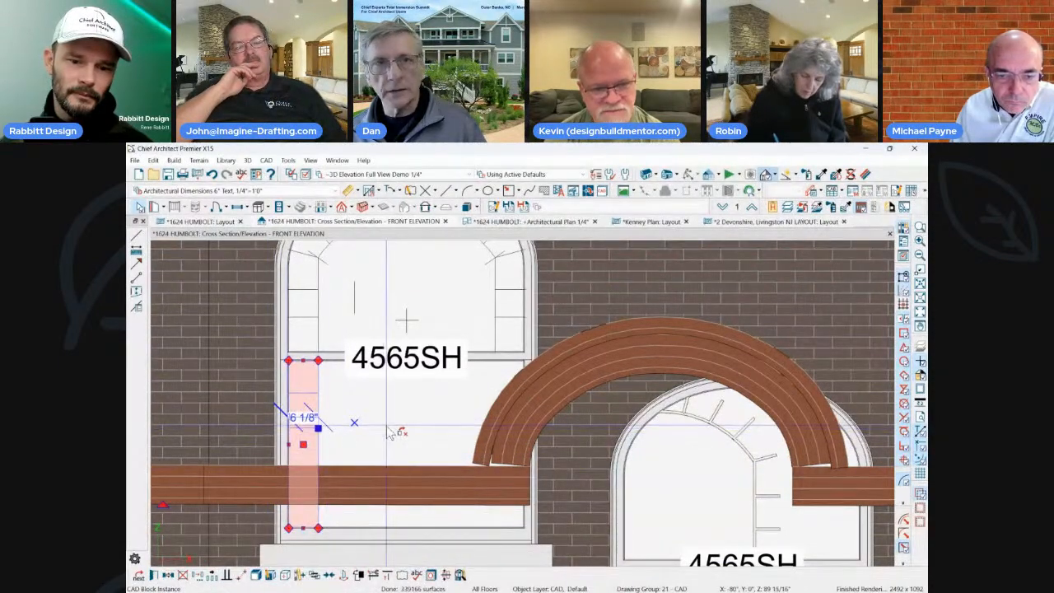
Resize the jamb CAD block to exactly 6 inches wide.
{"action": "left_click", "coordinate": [387, 434]}
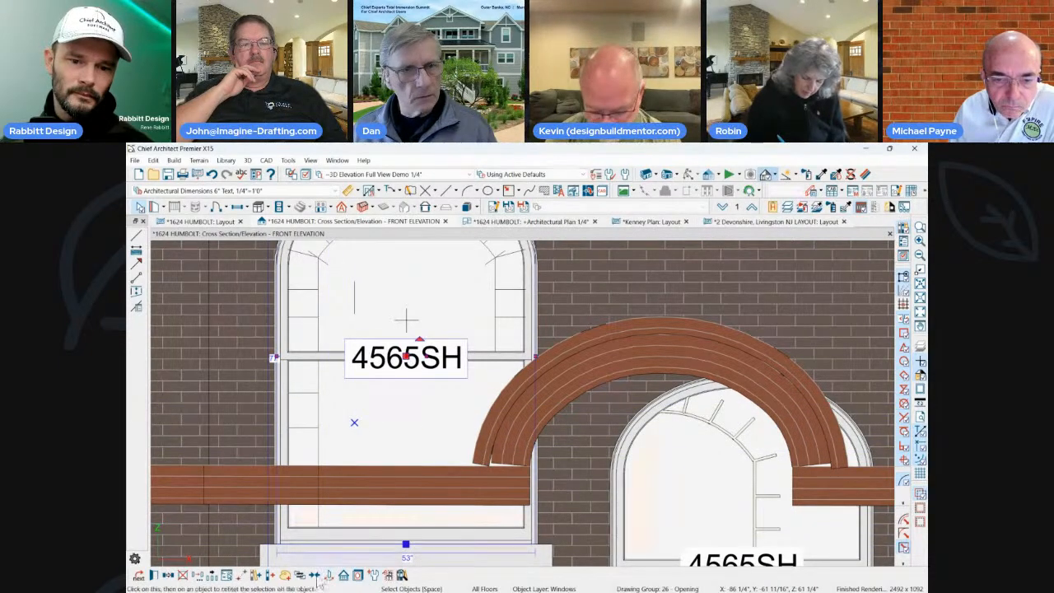
{"action": "left_click", "coordinate": [318, 430]}
{"action": "scroll", "coordinate": [319, 428], "scroll_direction": "up", "scroll_amount": 2}
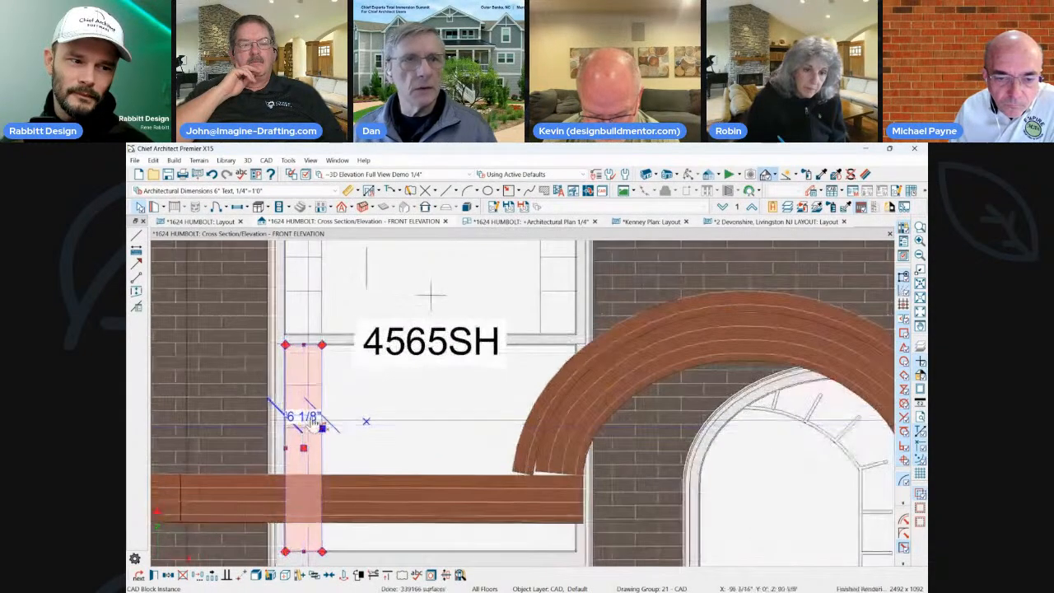
{"action": "scroll", "coordinate": [319, 421], "scroll_direction": "down", "scroll_amount": 2}
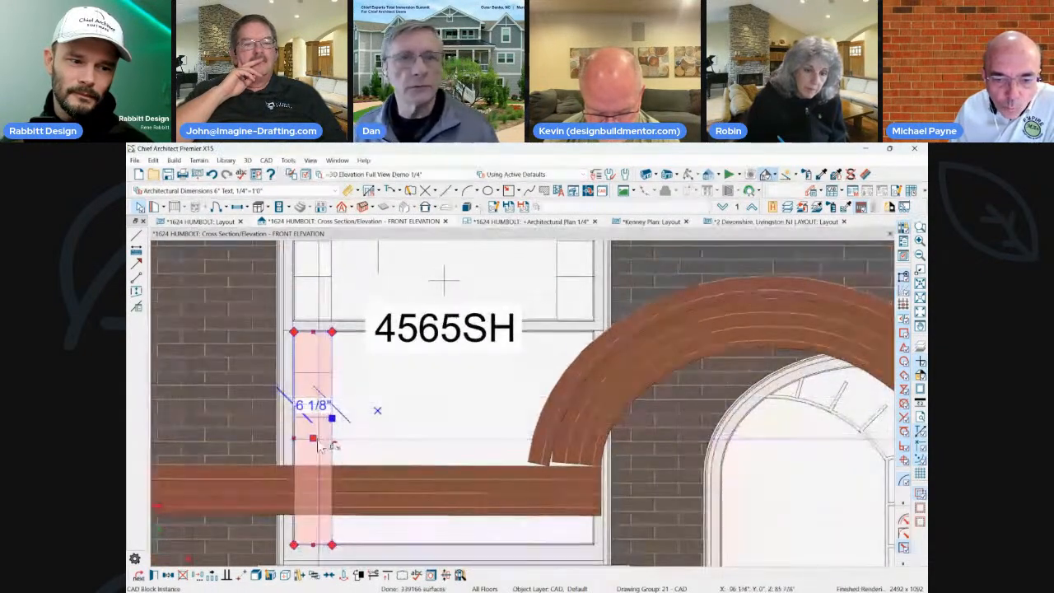
{"action": "left_click_drag", "start_coordinate": [315, 438], "coordinate": [314, 437]}
Stretch the 6-inch jamb block upward into the window's arched head.
{"action": "left_click", "coordinate": [396, 404]}
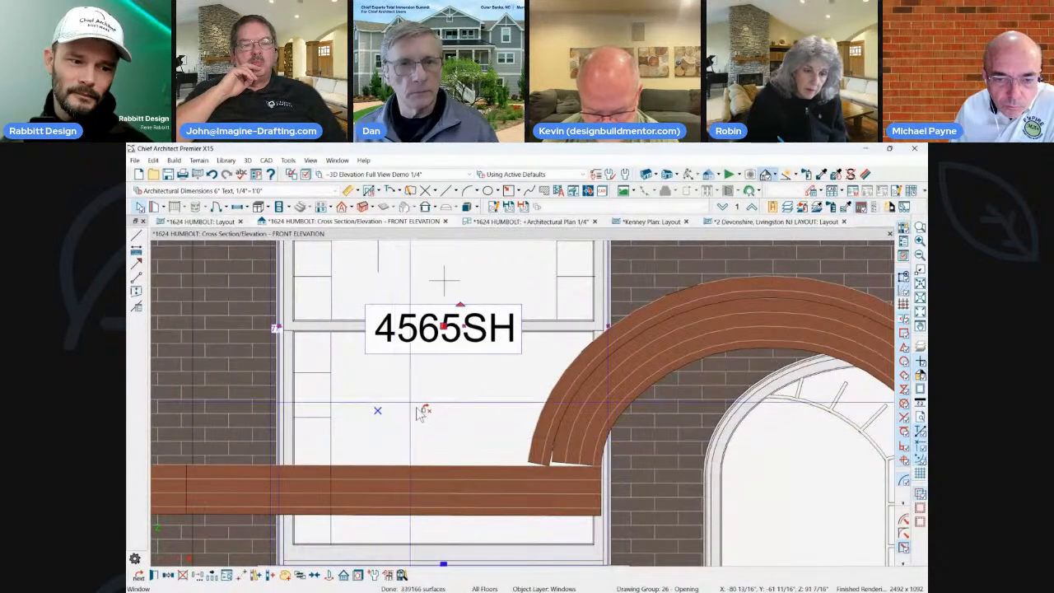
{"action": "scroll", "coordinate": [437, 428], "scroll_direction": "down", "scroll_amount": 2}
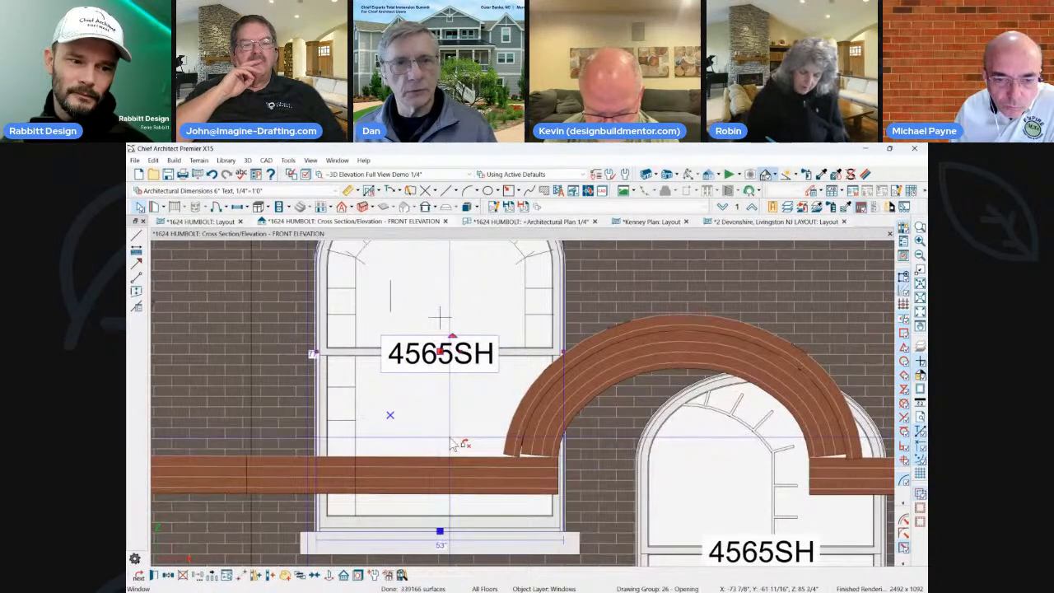
{"action": "scroll", "coordinate": [378, 330], "scroll_direction": "down", "scroll_amount": 2}
{"action": "scroll", "coordinate": [371, 301], "scroll_direction": "up", "scroll_amount": 1}
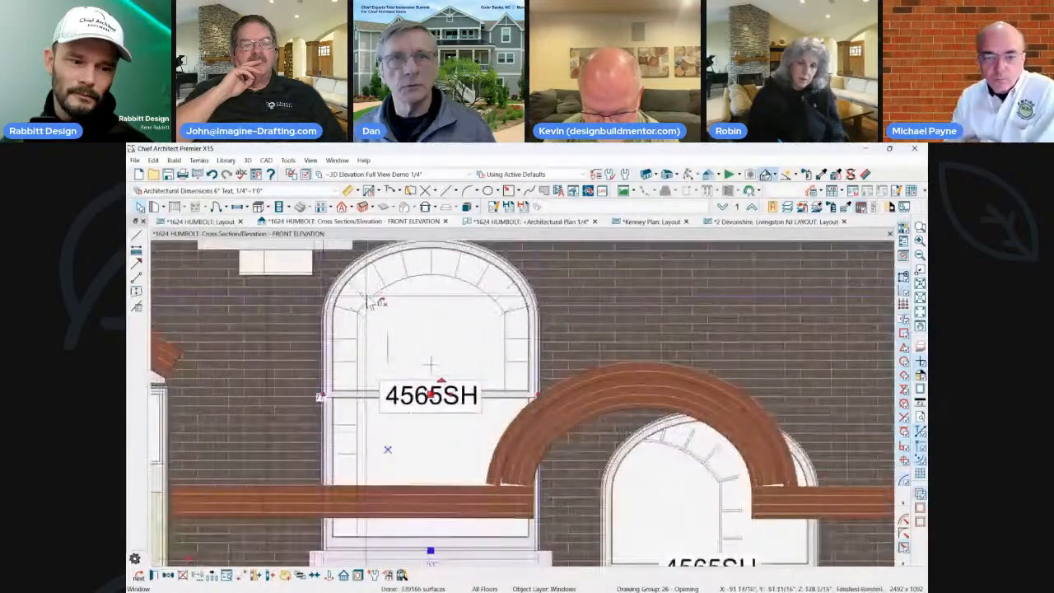
{"action": "scroll", "coordinate": [371, 301], "scroll_direction": "up", "scroll_amount": 1}
{"action": "left_click", "coordinate": [351, 338]}
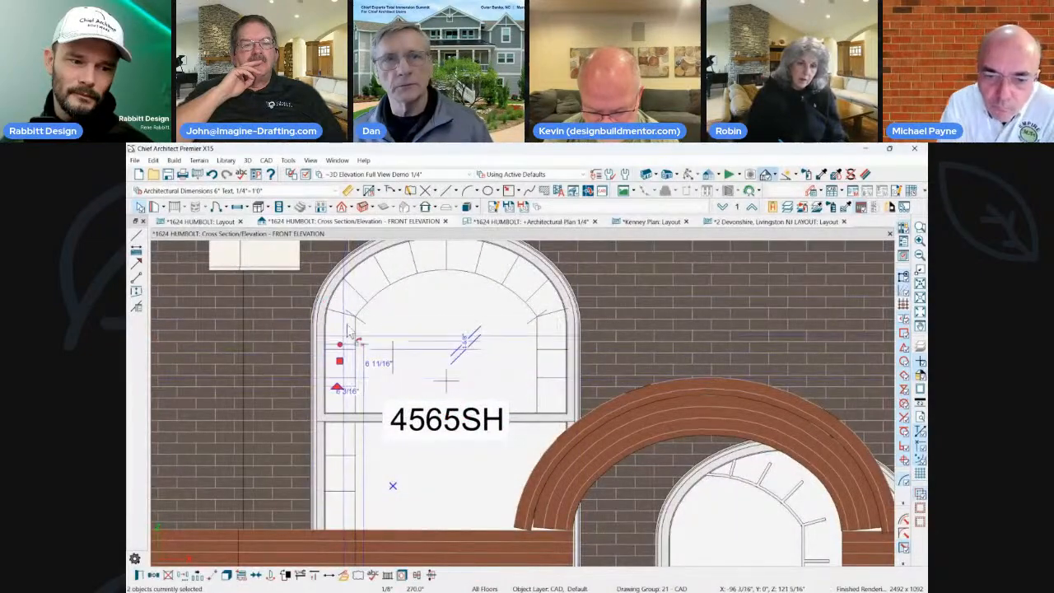
{"action": "left_click_drag", "start_coordinate": [349, 330], "coordinate": [378, 331]}
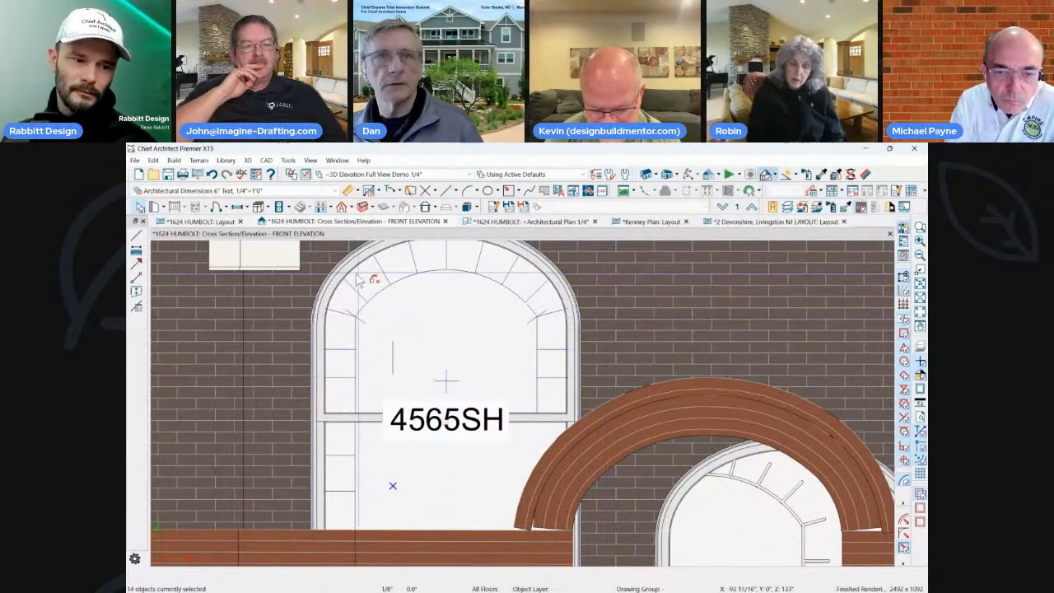
{"action": "left_click", "coordinate": [393, 356]}
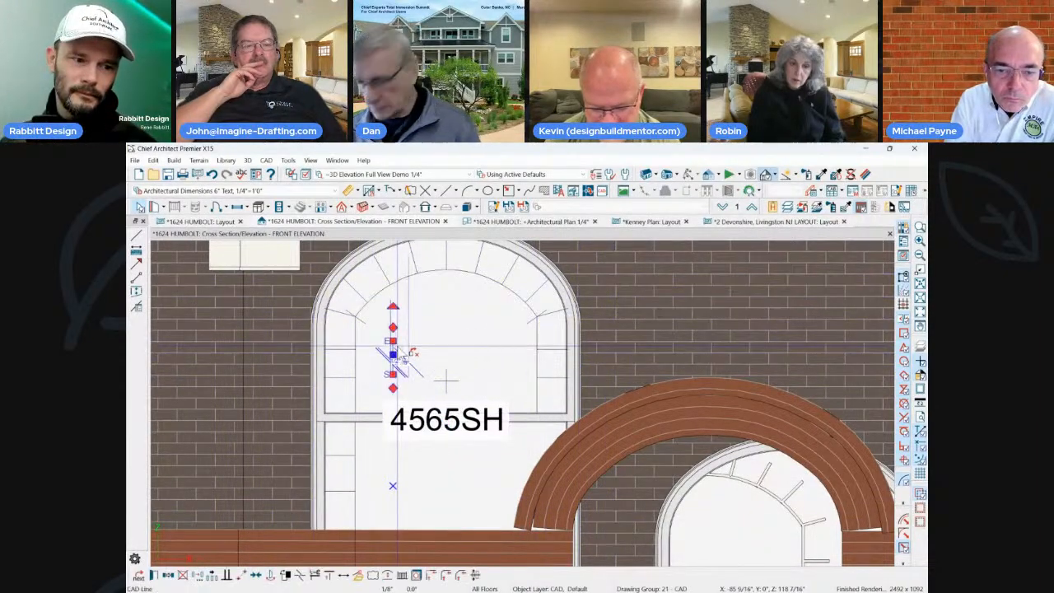
Combine the lines across the arch head into one CAD block.
{"action": "left_click_drag", "start_coordinate": [353, 295], "coordinate": [560, 412]}
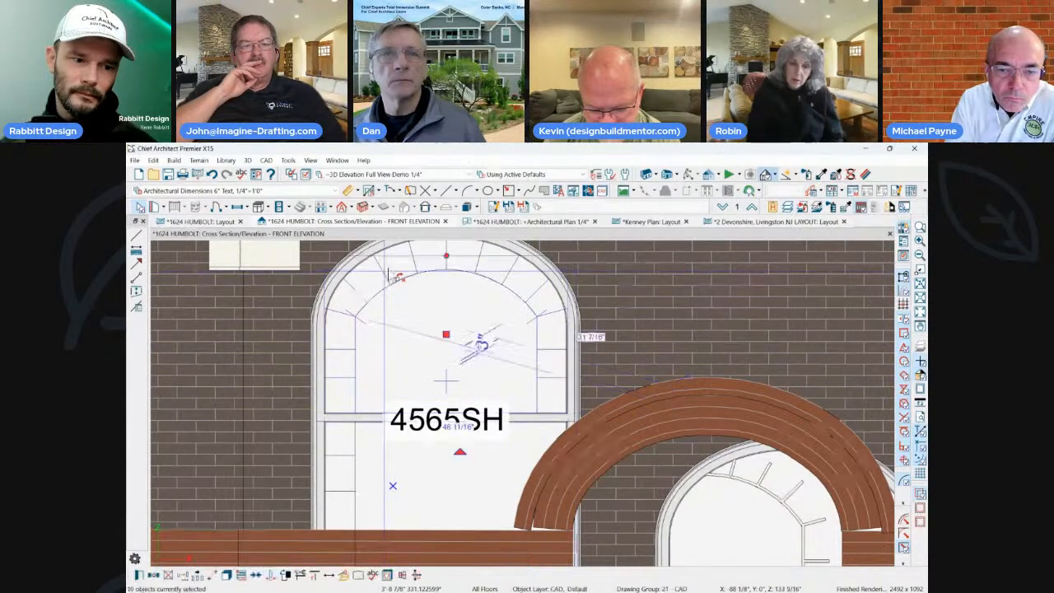
{"action": "left_click_drag", "start_coordinate": [419, 267], "coordinate": [520, 283]}
{"action": "left_click", "coordinate": [510, 273], "text": "shift"}
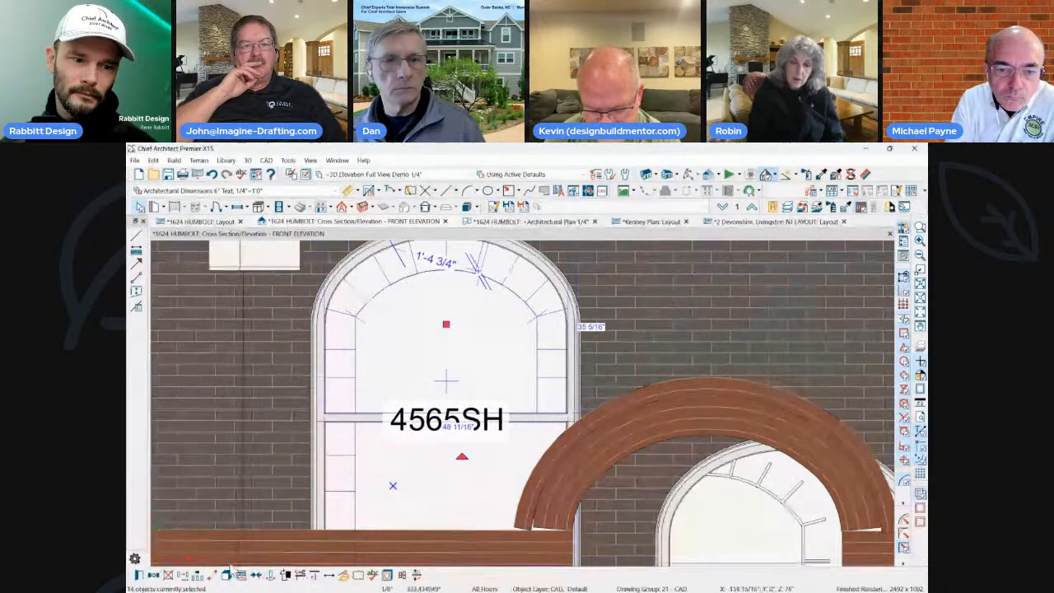
{"action": "left_click", "coordinate": [227, 576]}
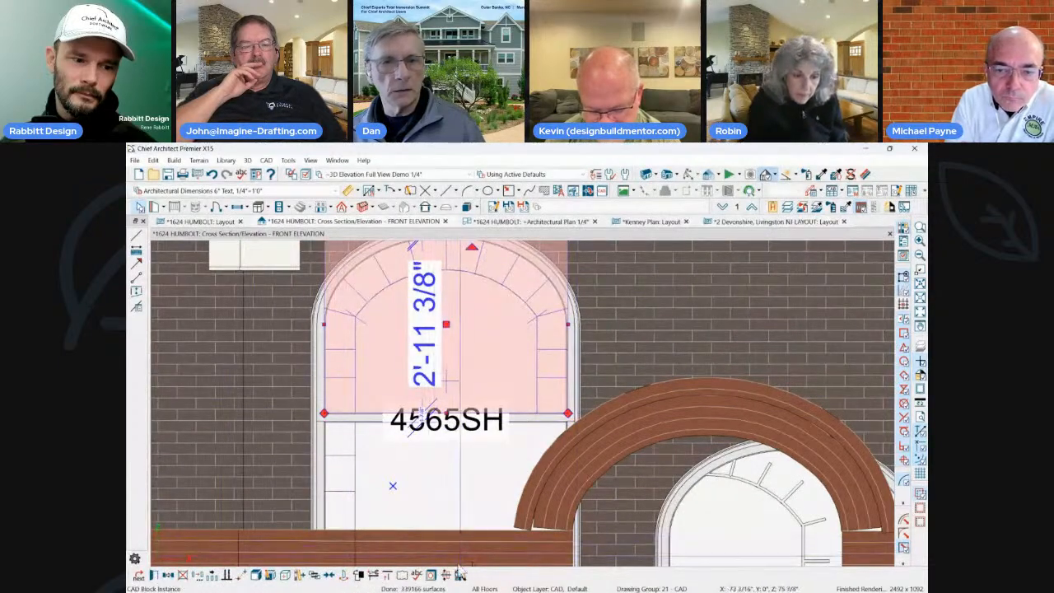
{"action": "key", "text": "Escape"}
Load the arch CAD block into the 4565SH window as custom muntins.
{"action": "left_click", "coordinate": [410, 497]}
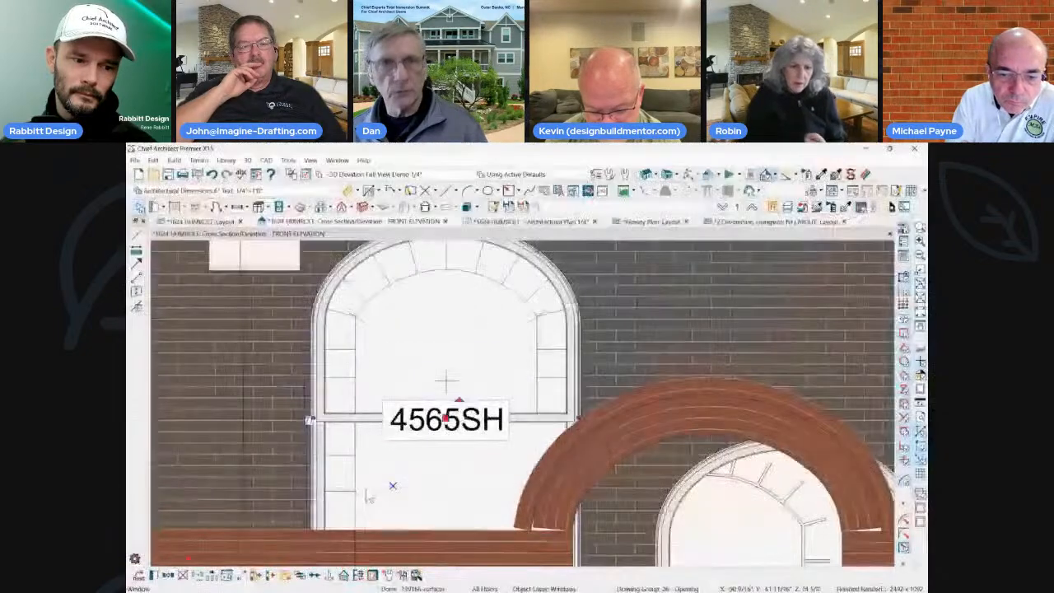
{"action": "left_click", "coordinate": [354, 273]}
{"action": "scroll", "coordinate": [356, 433], "scroll_direction": "down", "scroll_amount": 3}
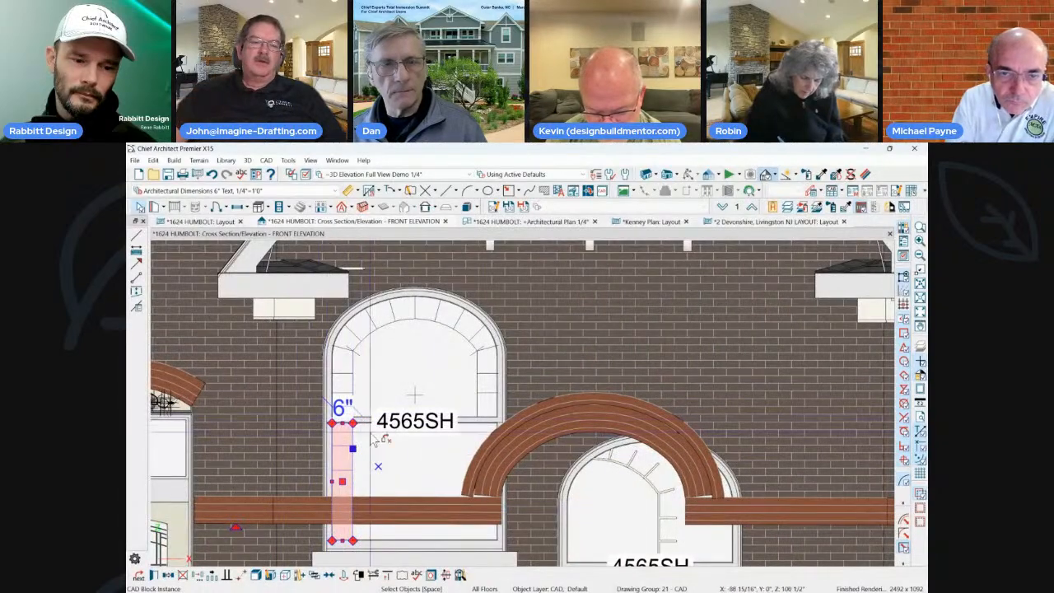
{"action": "left_click", "coordinate": [404, 454]}
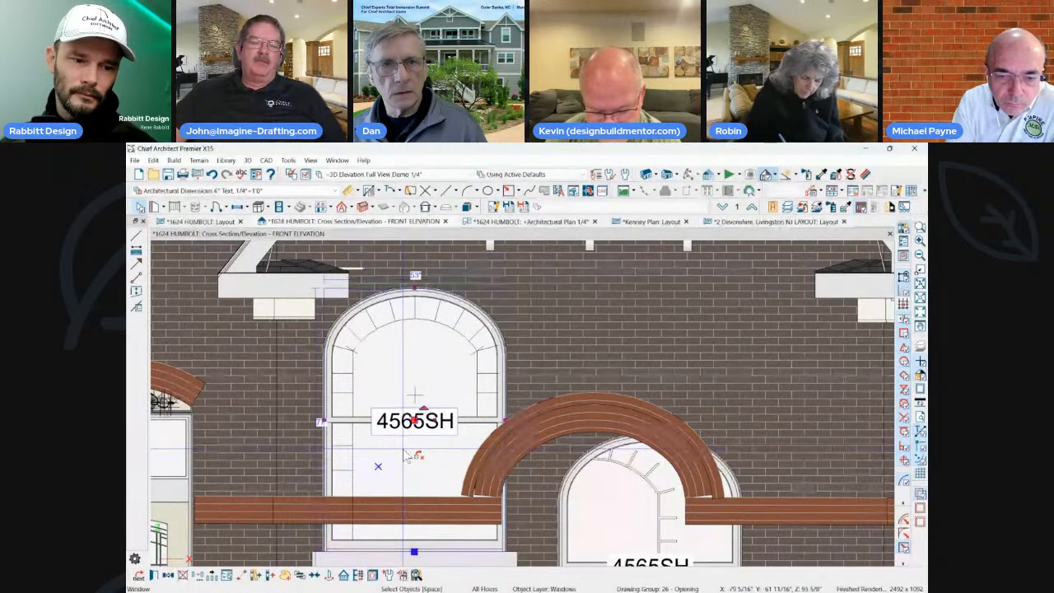
{"action": "left_click", "coordinate": [368, 458]}
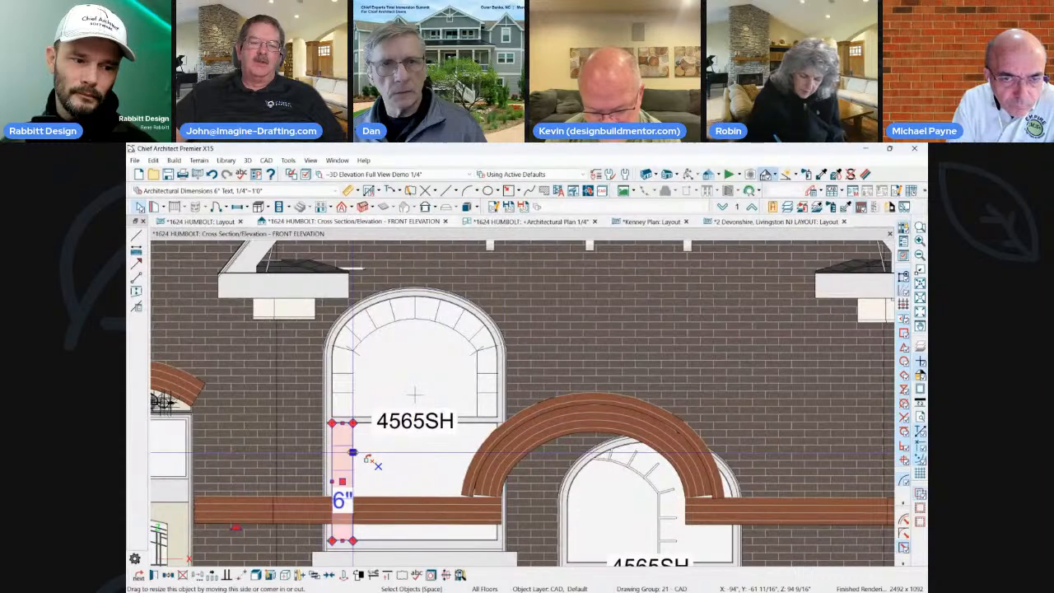
{"action": "left_click", "coordinate": [374, 463]}
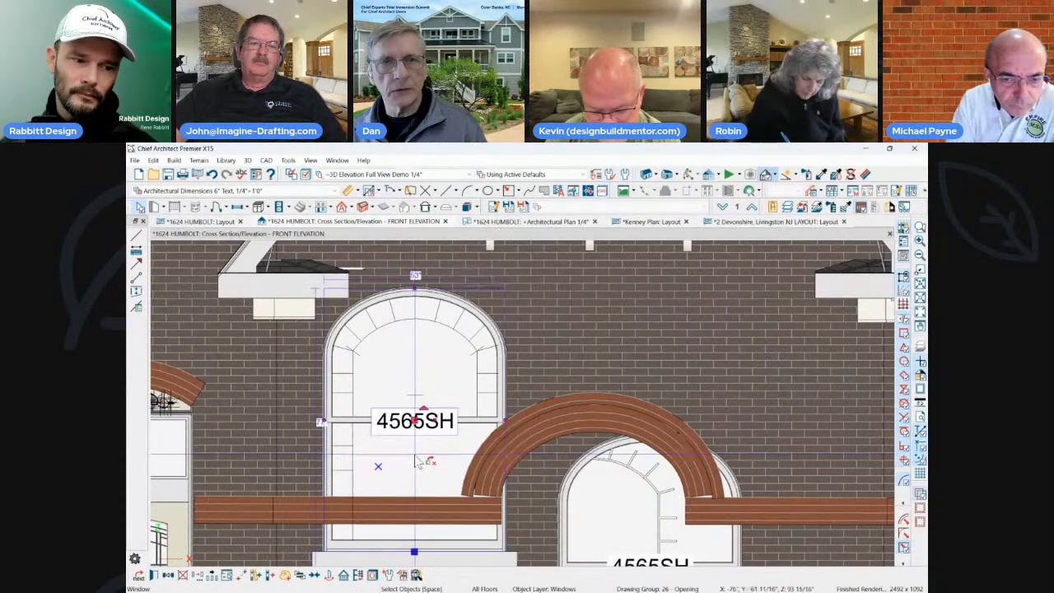
{"action": "left_click", "coordinate": [365, 581]}
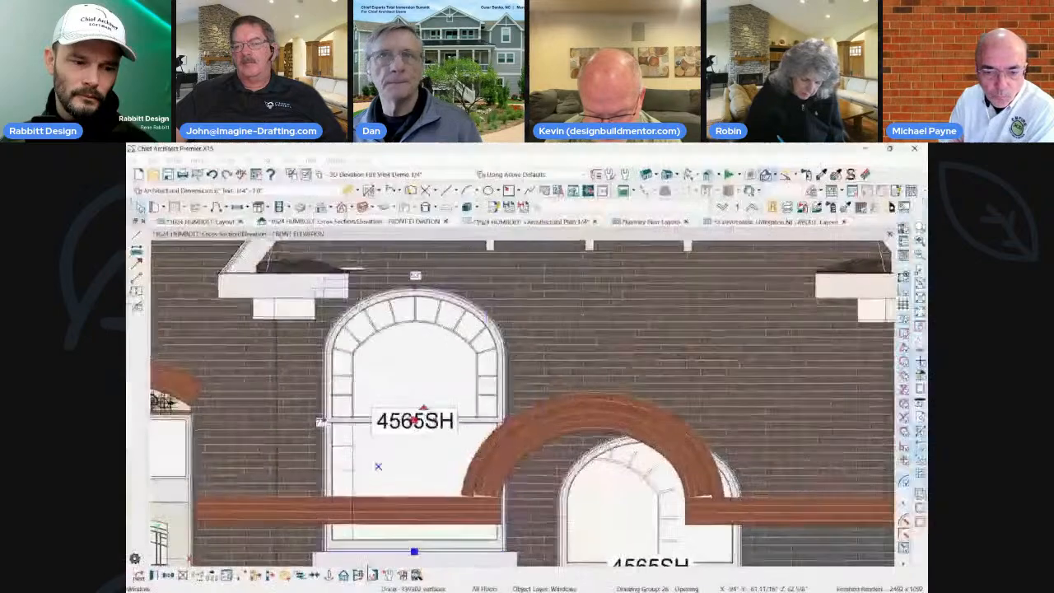
Delete the 6-inch jamb CAD block, then open the 4565SH window's specification.
{"action": "key", "text": "Escape"}
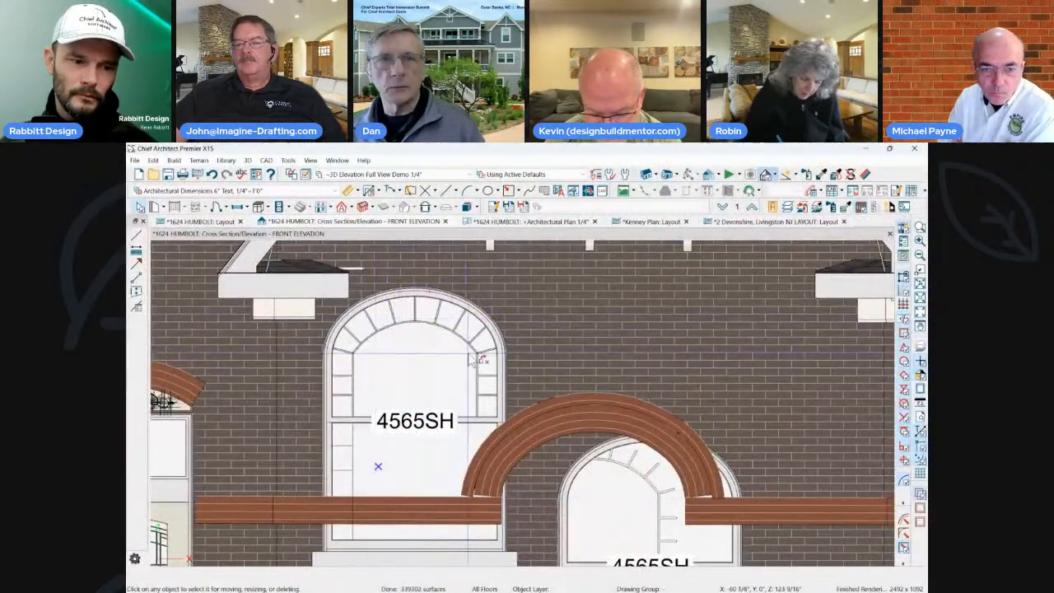
{"action": "left_click", "coordinate": [358, 459]}
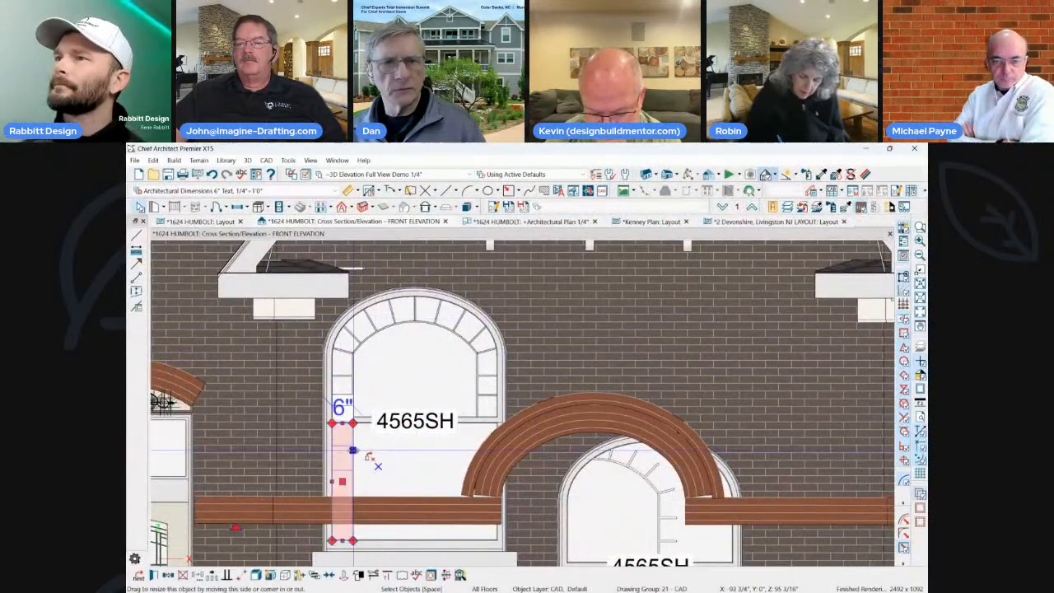
{"action": "key", "text": "Delete"}
{"action": "double_click", "coordinate": [400, 443]}
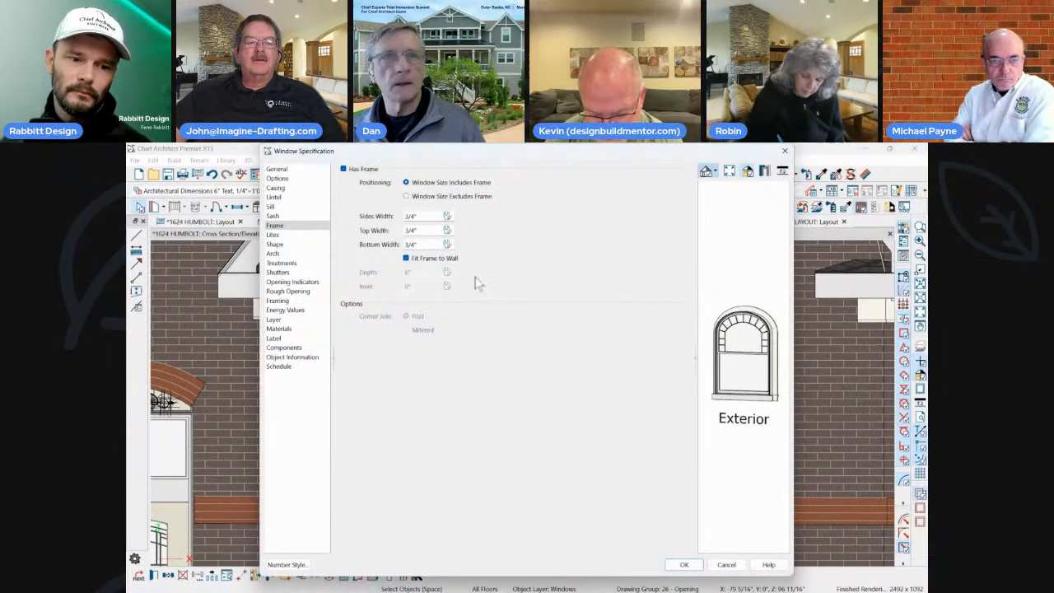
Set the 4565SH window's lites to 1 across, 1 vertical, with 1" muntin width.
{"action": "left_click", "coordinate": [272, 235]}
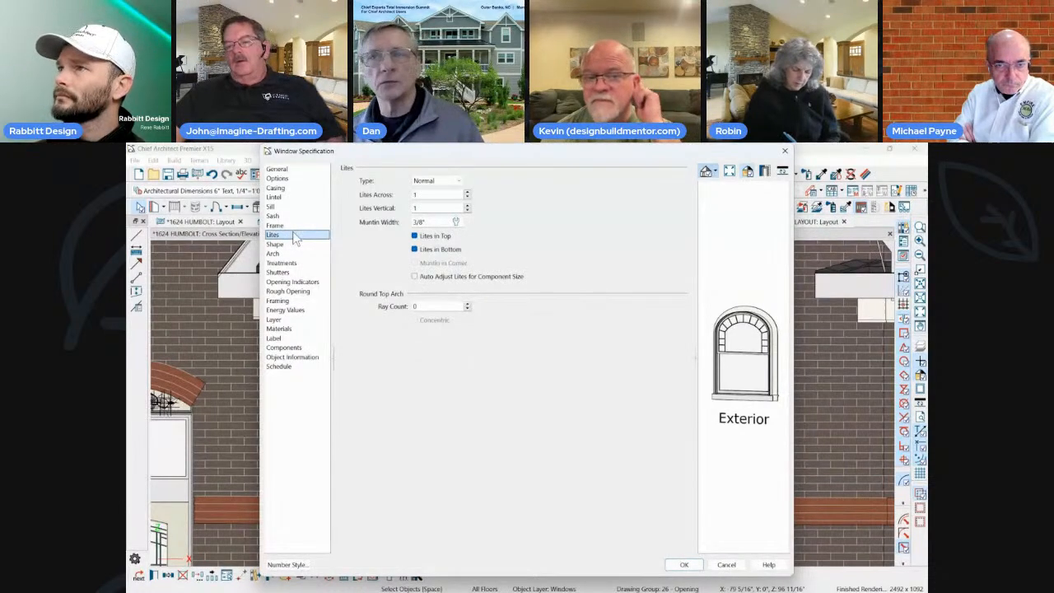
{"action": "left_click_drag", "start_coordinate": [494, 156], "coordinate": [454, 157]}
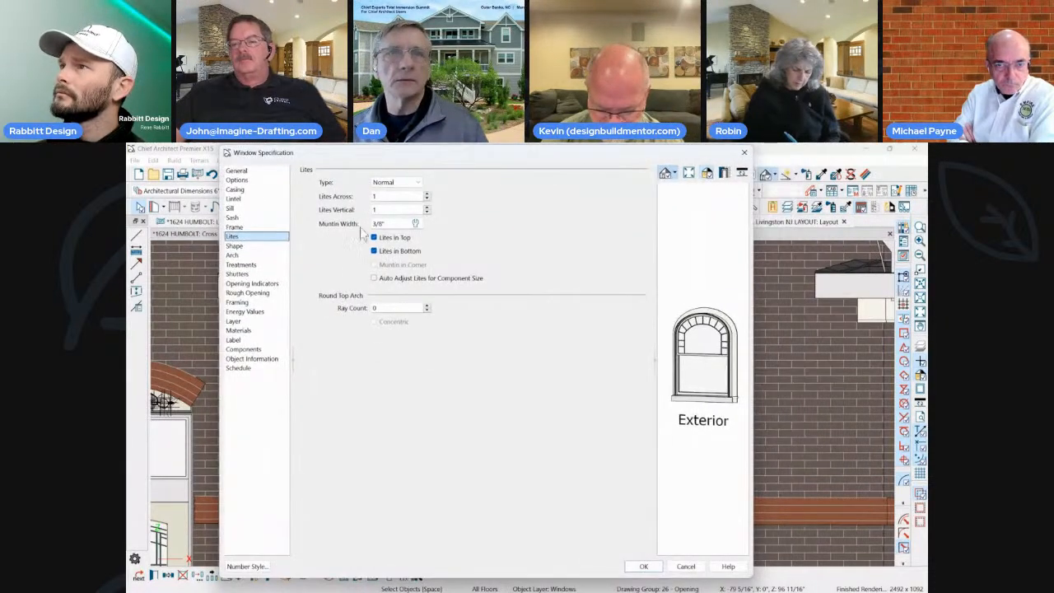
{"action": "double_click", "coordinate": [390, 223]}
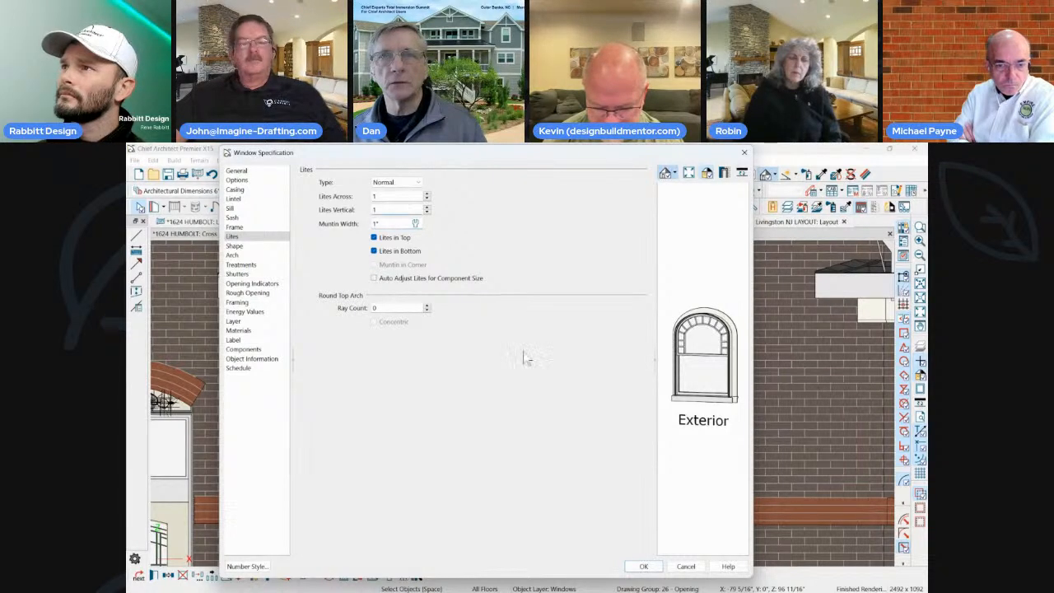
{"action": "left_click", "coordinate": [643, 567]}
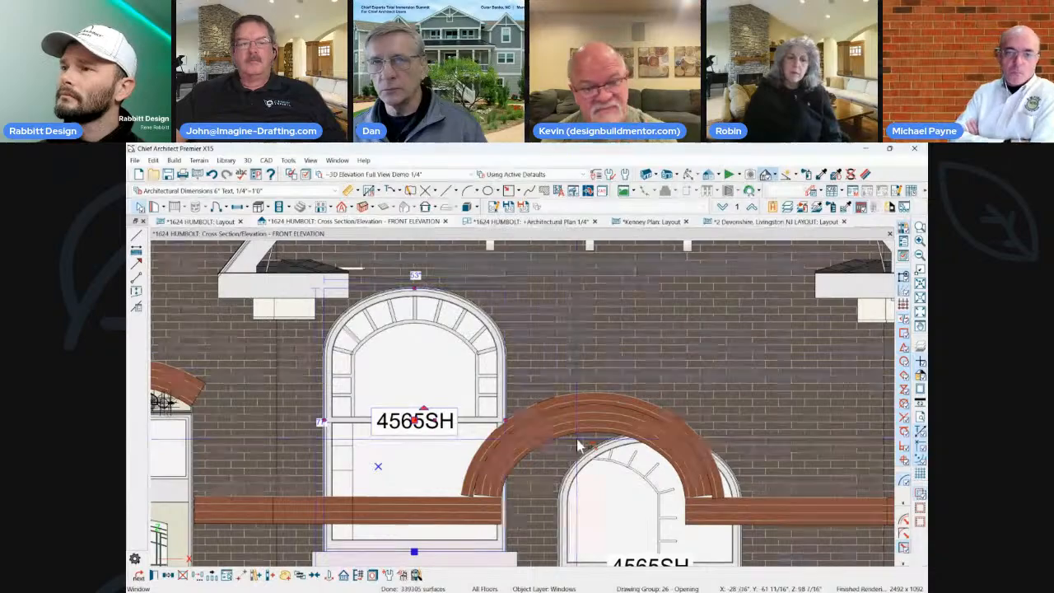
Move the left dormer window off the facade to the building's left side.
{"action": "scroll", "coordinate": [544, 387], "scroll_direction": "down", "scroll_amount": 1}
{"action": "scroll", "coordinate": [418, 446], "scroll_direction": "down", "scroll_amount": 5}
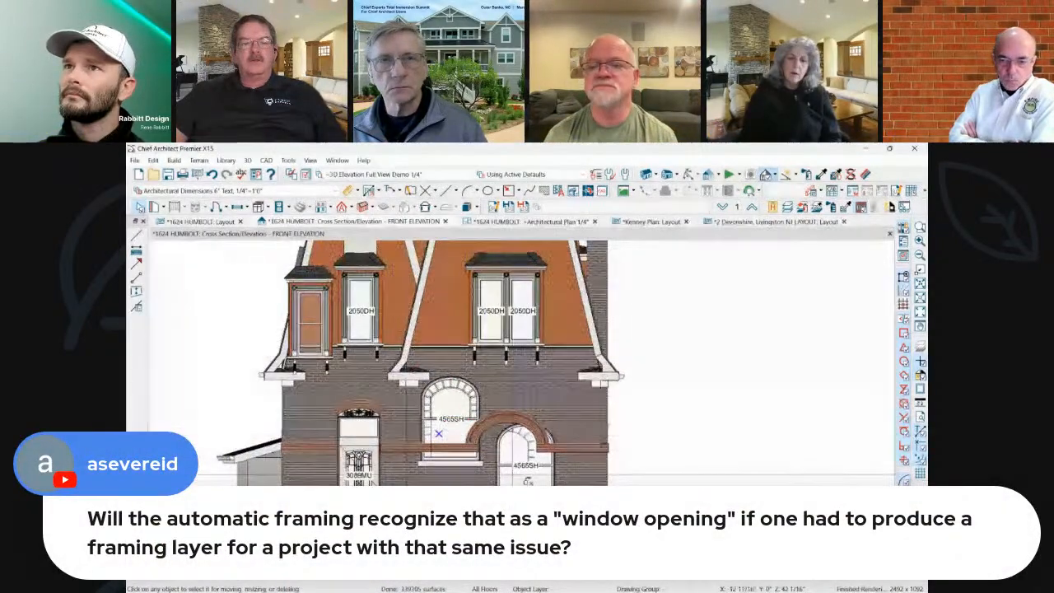
{"action": "scroll", "coordinate": [494, 448], "scroll_direction": "down", "scroll_amount": 1}
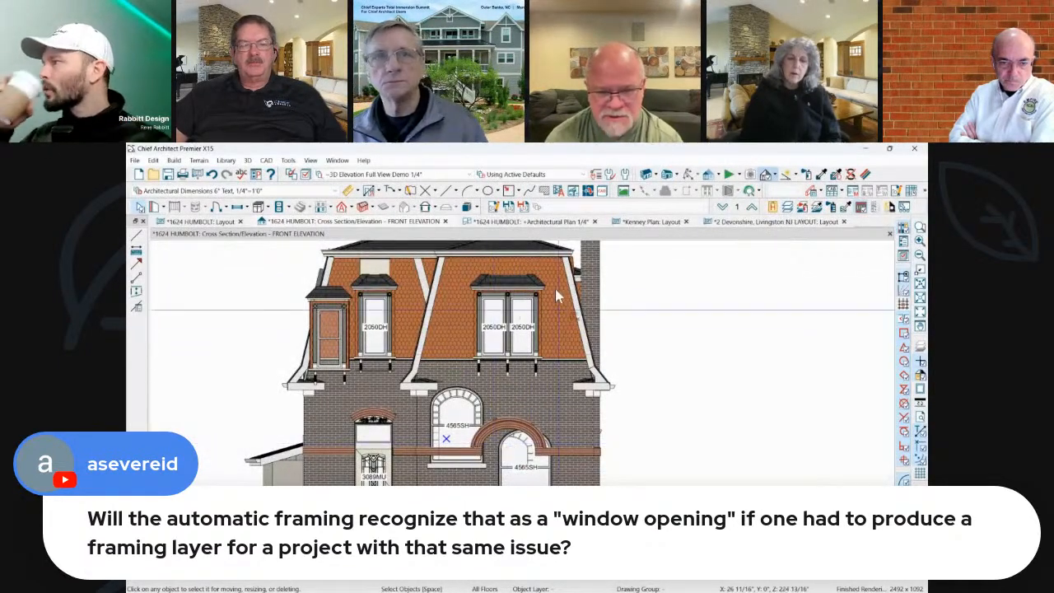
{"action": "scroll", "coordinate": [543, 283], "scroll_direction": "up", "scroll_amount": 1}
{"action": "left_click", "coordinate": [439, 310]}
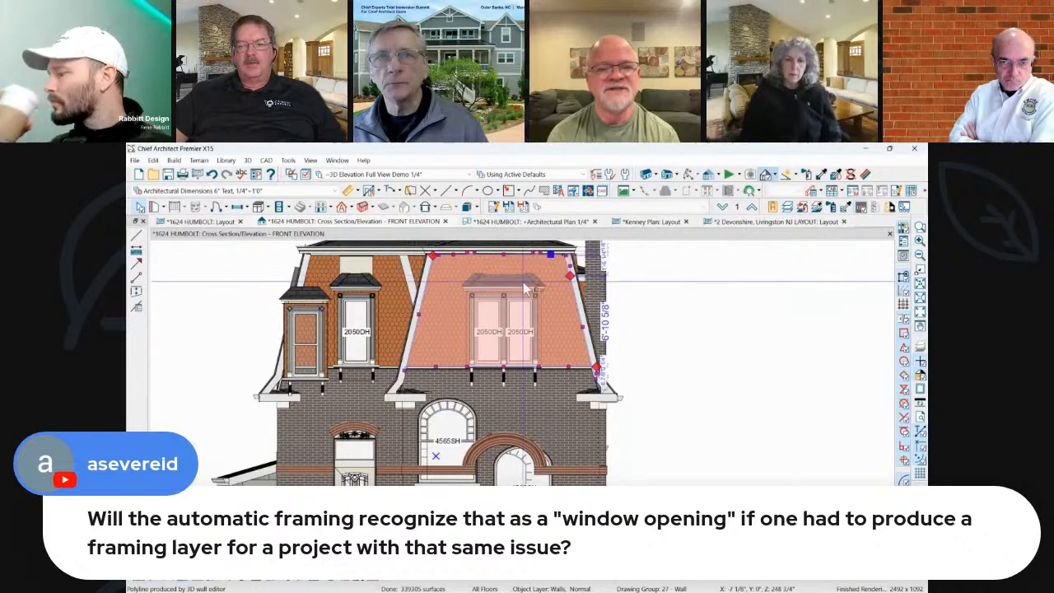
{"action": "scroll", "coordinate": [542, 302], "scroll_direction": "up", "scroll_amount": 1}
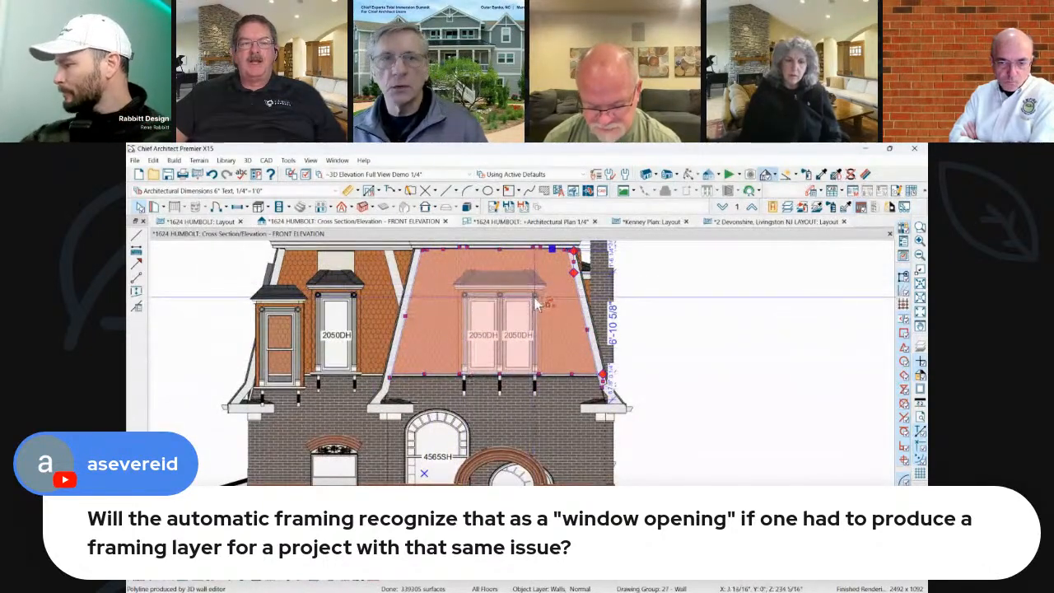
{"action": "left_click", "coordinate": [376, 295]}
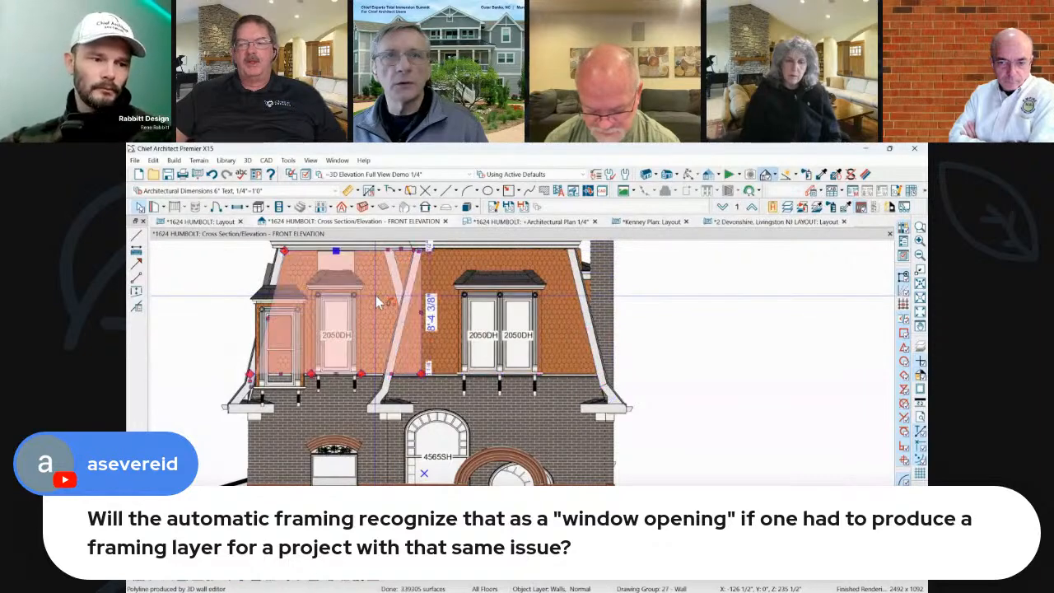
{"action": "left_click", "coordinate": [274, 338]}
{"action": "left_click_drag", "start_coordinate": [275, 338], "coordinate": [205, 338]}
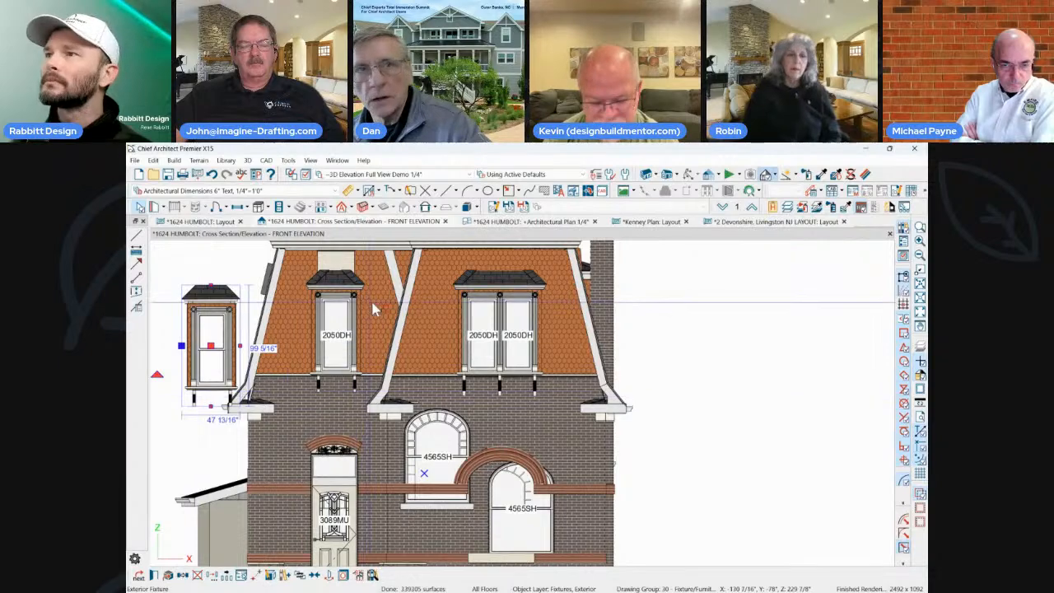
Build framing for the mansard wall plane over the right dormer.
{"action": "left_click", "coordinate": [438, 281]}
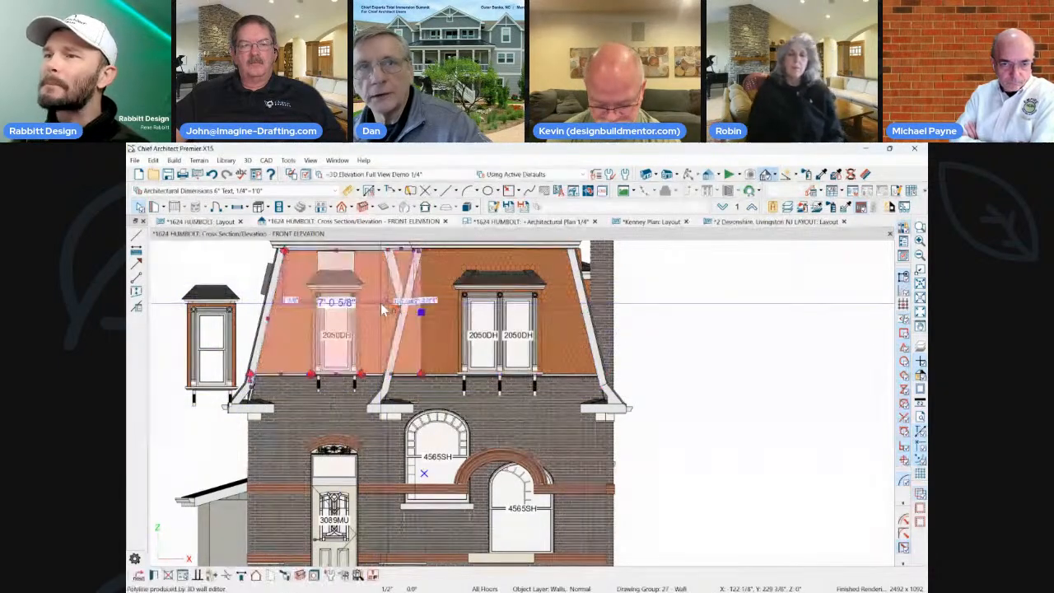
{"action": "left_click", "coordinate": [444, 313]}
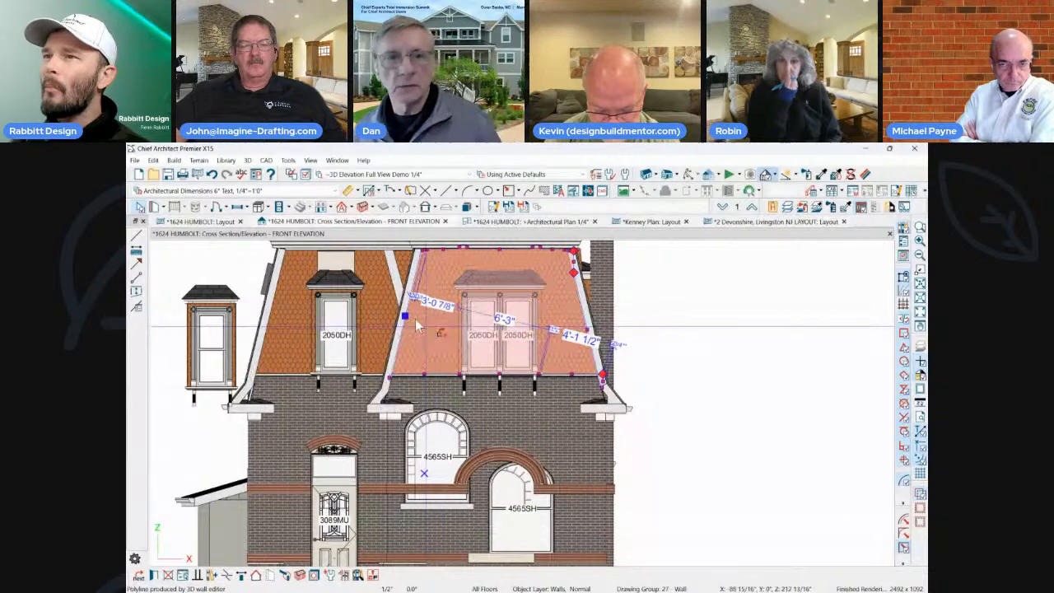
{"action": "left_click", "coordinate": [301, 577]}
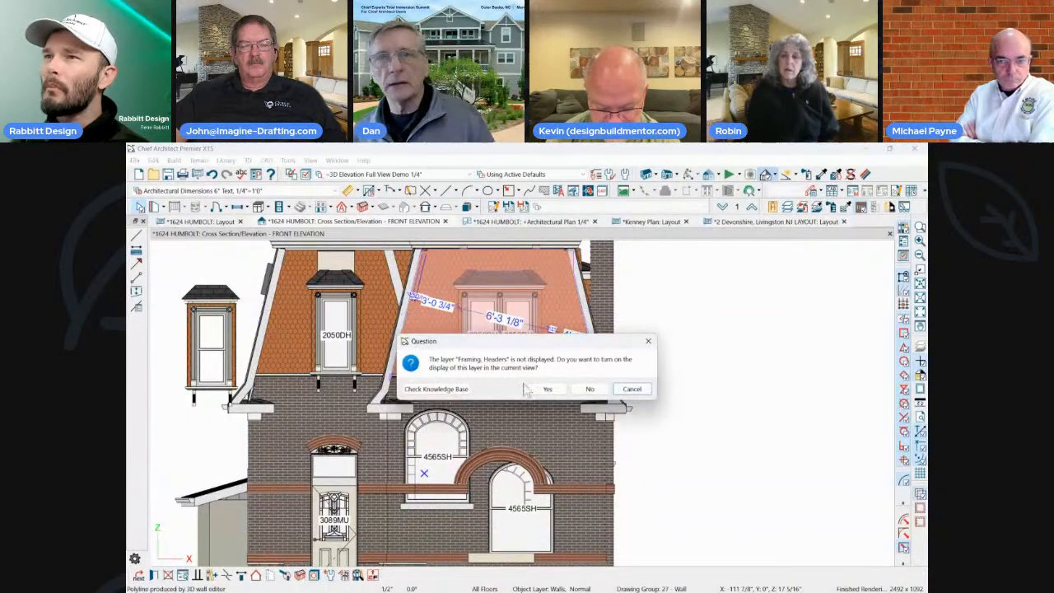
Decline showing the framing layer, review the wall framing detail, then close it.
{"action": "left_click", "coordinate": [589, 390]}
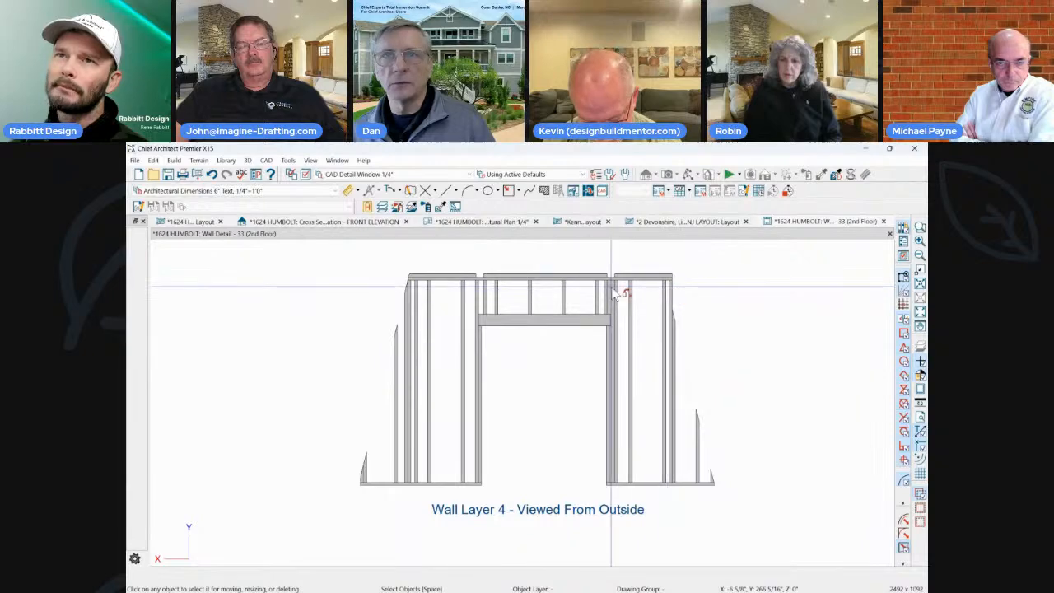
{"action": "left_click", "coordinate": [883, 222]}
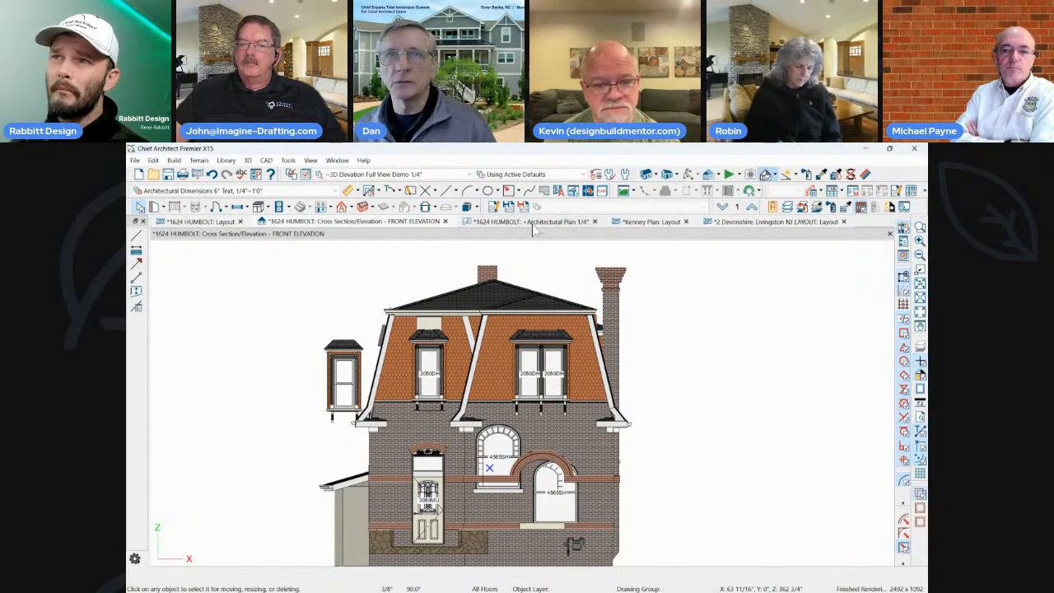
{"action": "scroll", "coordinate": [552, 395], "scroll_direction": "down", "scroll_amount": 1}
Draw a short horizontal CAD line in the blank area right of the brick facade.
{"action": "scroll", "coordinate": [378, 395], "scroll_direction": "up", "scroll_amount": 1}
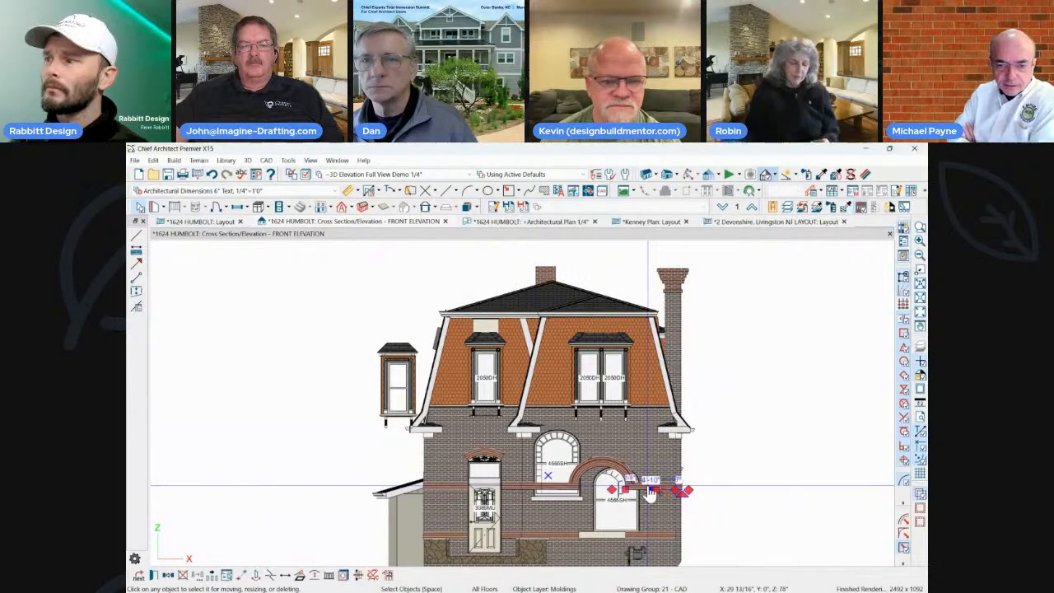
{"action": "scroll", "coordinate": [782, 353], "scroll_direction": "down", "scroll_amount": 2}
{"action": "scroll", "coordinate": [787, 352], "scroll_direction": "up", "scroll_amount": 2}
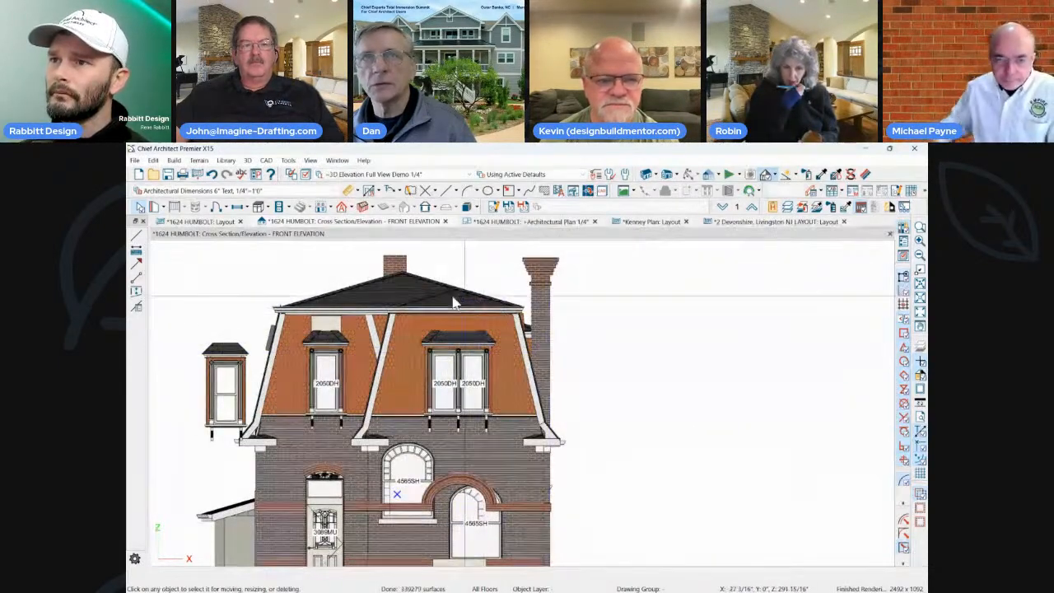
{"action": "scroll", "coordinate": [454, 298], "scroll_direction": "down", "scroll_amount": 1}
{"action": "scroll", "coordinate": [670, 360], "scroll_direction": "up", "scroll_amount": 1}
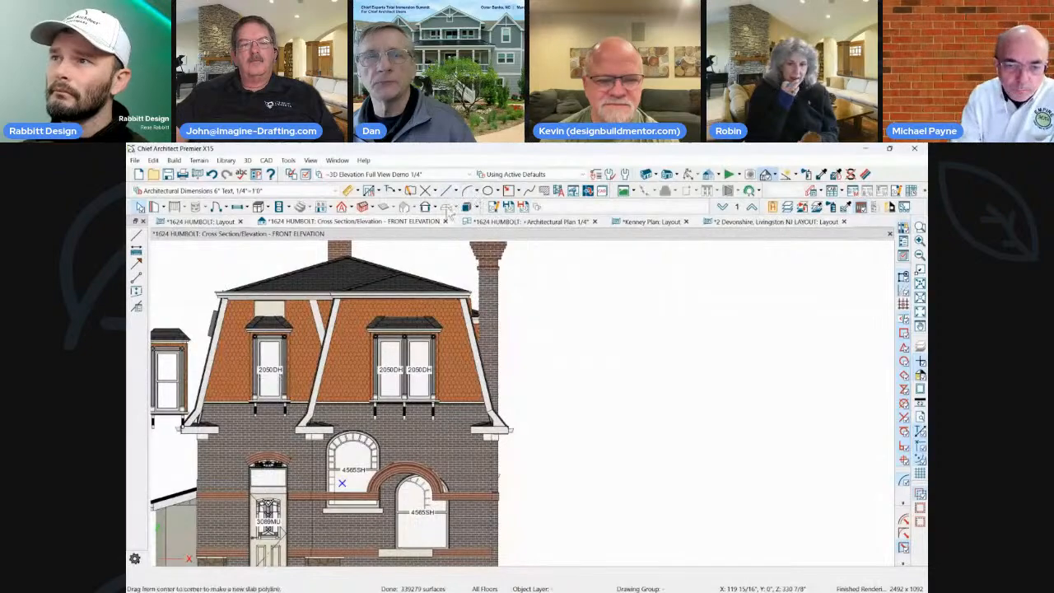
{"action": "scroll", "coordinate": [388, 333], "scroll_direction": "up", "scroll_amount": 1}
{"action": "scroll", "coordinate": [601, 364], "scroll_direction": "down", "scroll_amount": 1}
{"action": "scroll", "coordinate": [400, 477], "scroll_direction": "up", "scroll_amount": 3}
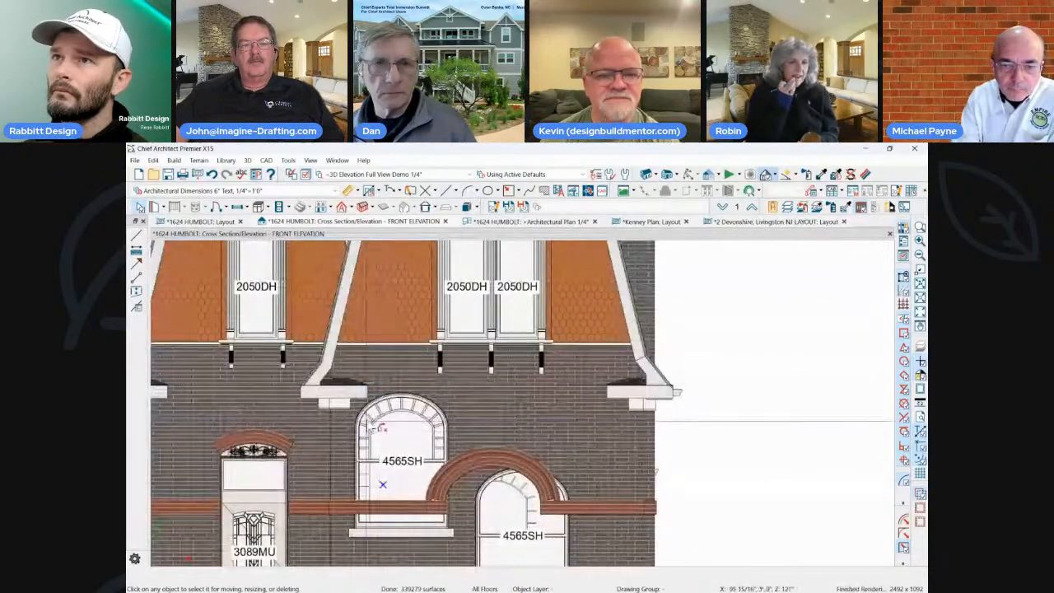
{"action": "scroll", "coordinate": [381, 467], "scroll_direction": "down", "scroll_amount": 1}
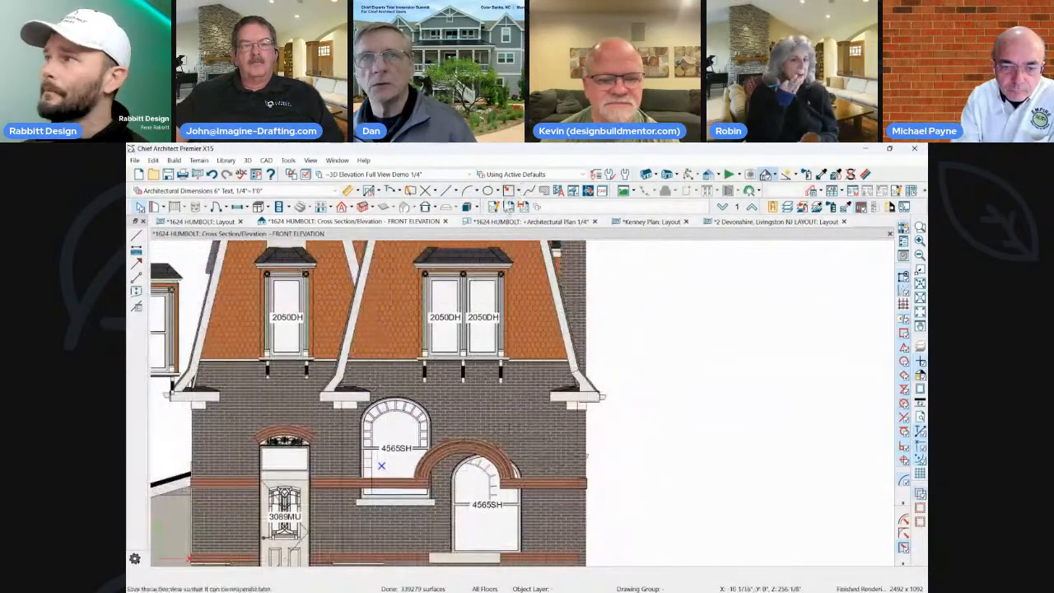
{"action": "left_click", "coordinate": [509, 458]}
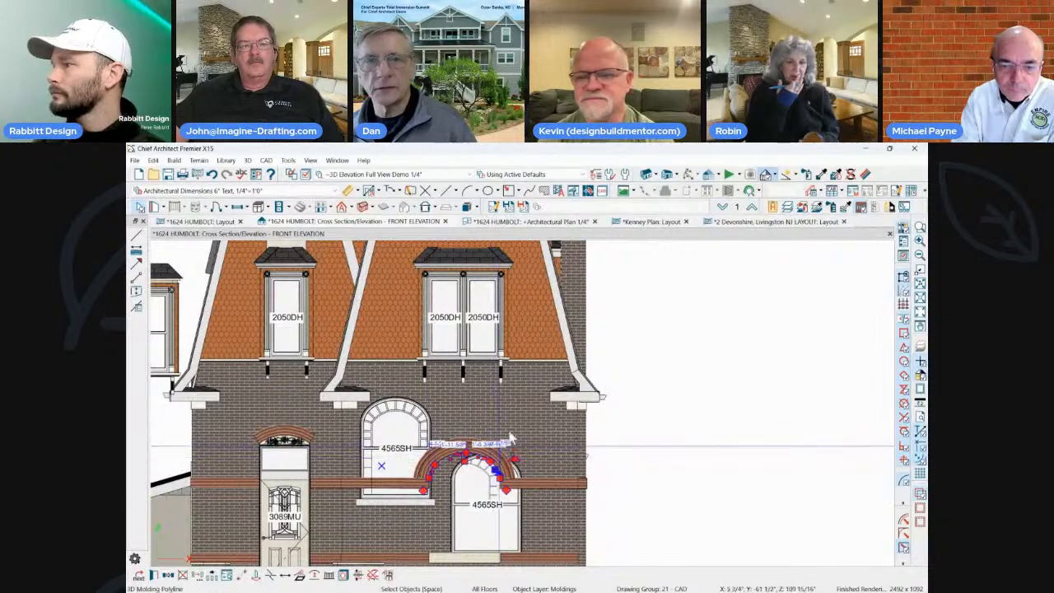
{"action": "left_click", "coordinate": [446, 191]}
{"action": "left_click_drag", "start_coordinate": [678, 398], "coordinate": [780, 397]}
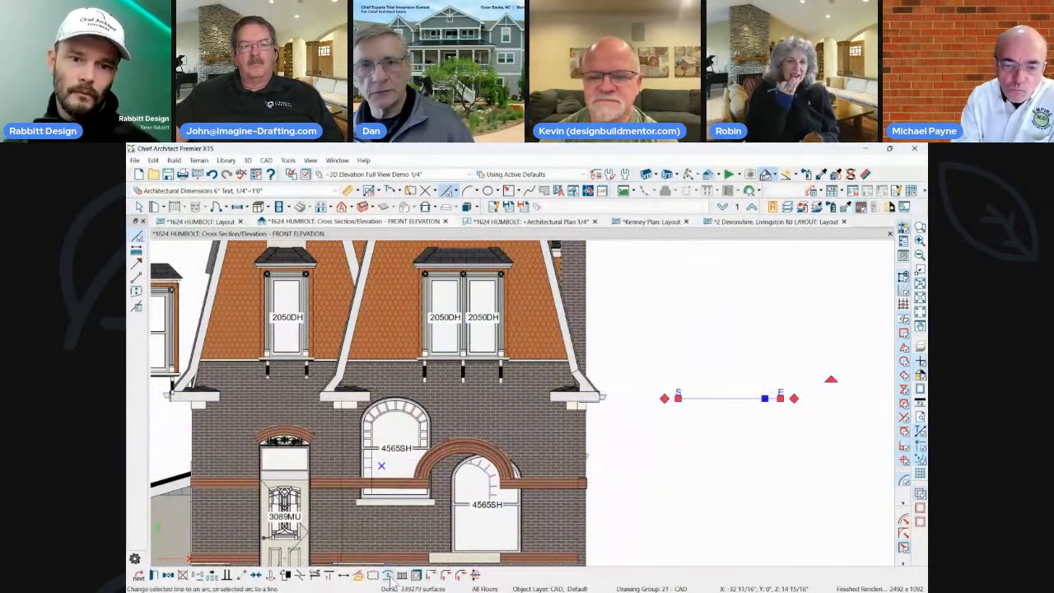
Convert the horizontal line into a half-round CAD arc.
{"action": "left_click", "coordinate": [388, 575]}
{"action": "left_click_drag", "start_coordinate": [730, 392], "coordinate": [758, 372]}
{"action": "scroll", "coordinate": [741, 382], "scroll_direction": "down", "scroll_amount": 3}
{"action": "key", "text": "Escape"}
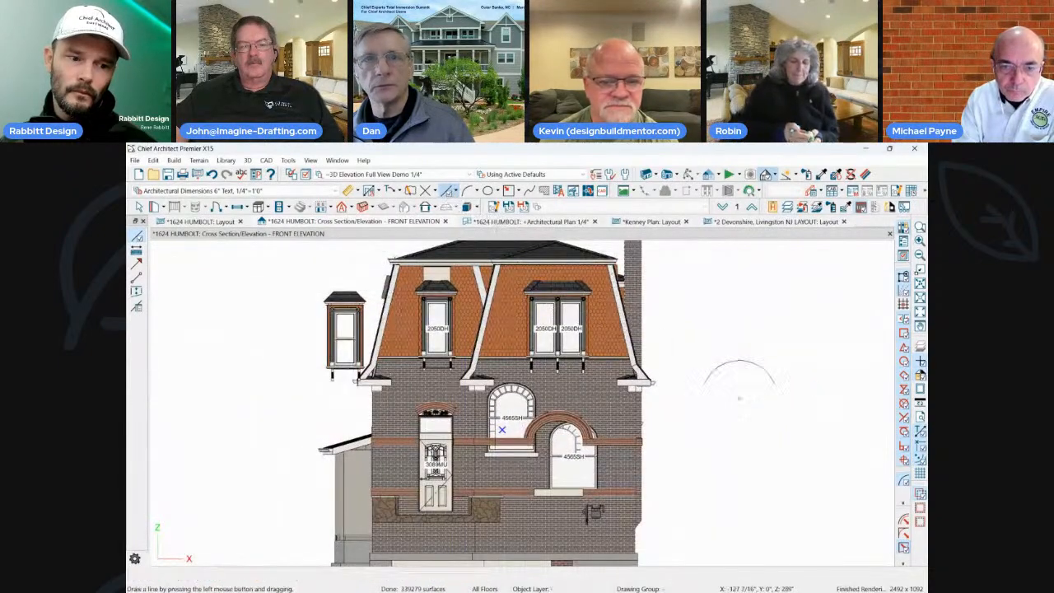
Draw a second line, break it twice, and bulge its middle segment into a domed arc.
{"action": "left_click_drag", "start_coordinate": [651, 453], "coordinate": [836, 453]}
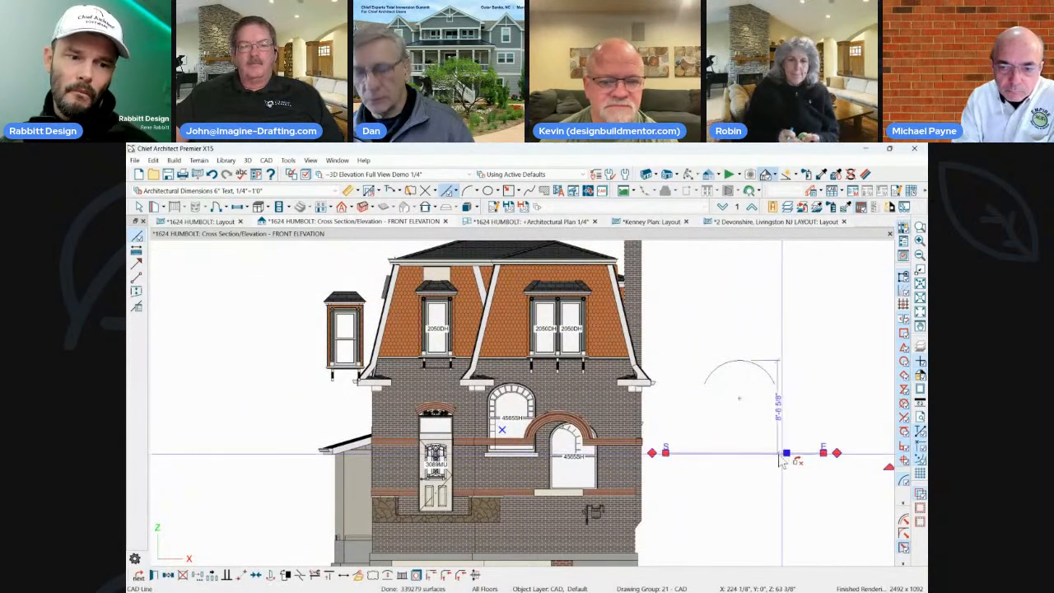
{"action": "left_click", "coordinate": [713, 453]}
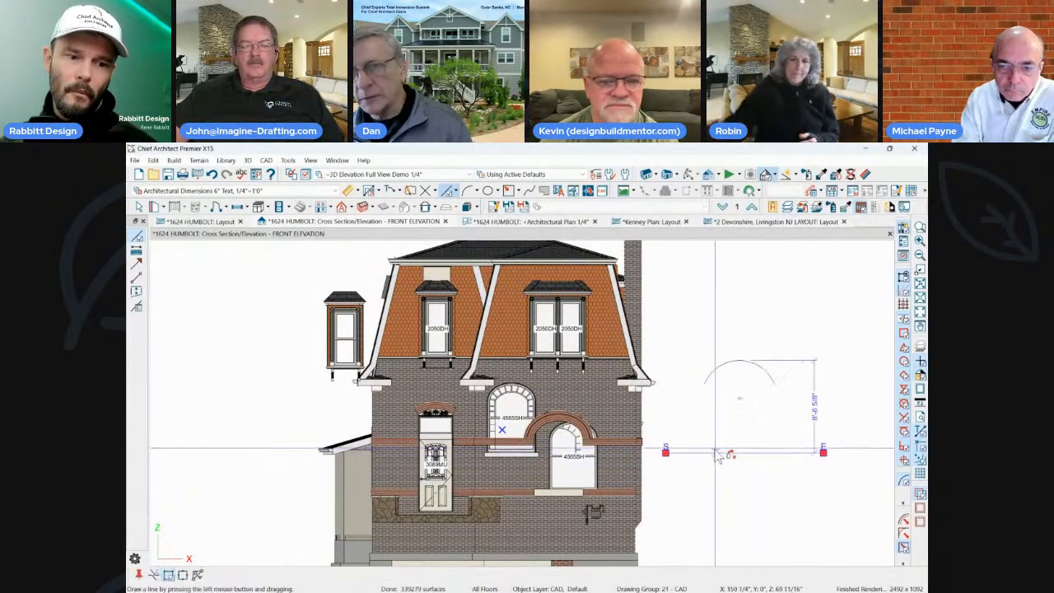
{"action": "left_click", "coordinate": [763, 453]}
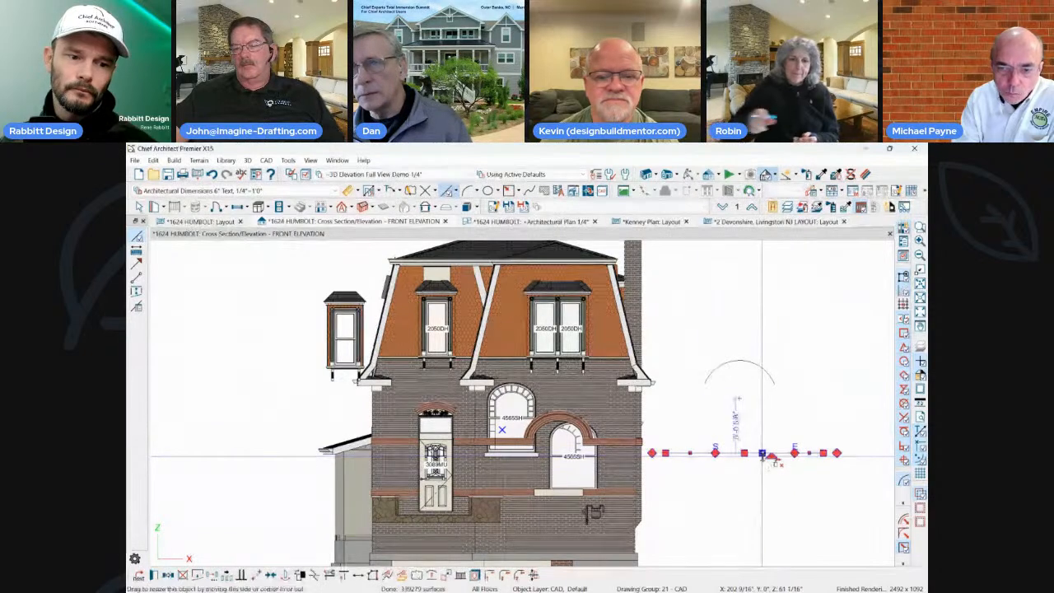
{"action": "left_click", "coordinate": [445, 575]}
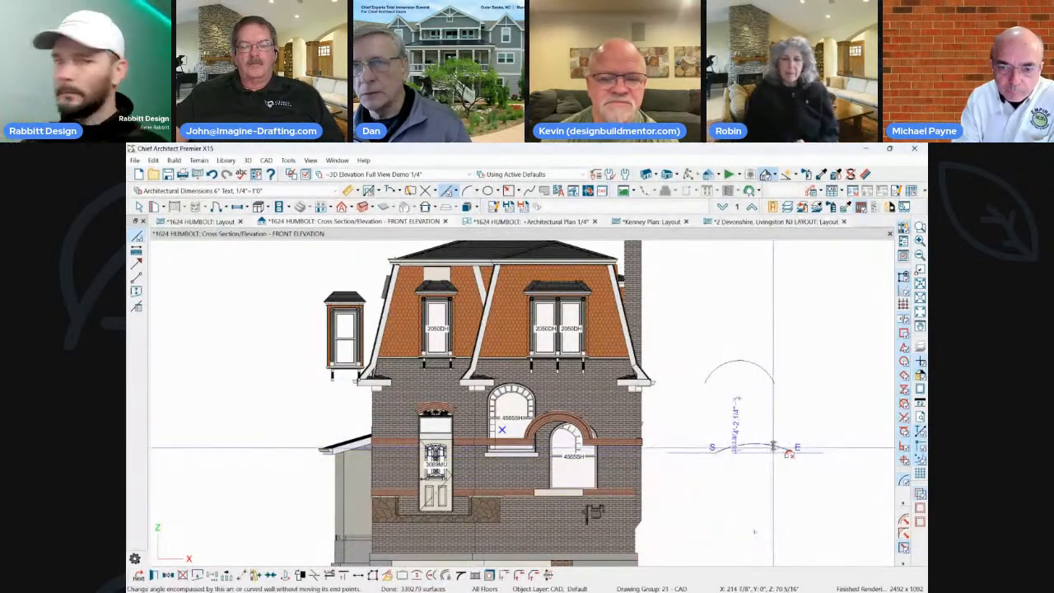
{"action": "mouse_move", "coordinate": [789, 453]}
{"action": "left_mouse_down"}
{"action": "mouse_move", "coordinate": [766, 424]}
{"action": "mouse_move", "coordinate": [786, 453]}
{"action": "left_mouse_up"}
{"action": "scroll", "coordinate": [787, 453], "scroll_direction": "up", "scroll_amount": 2}
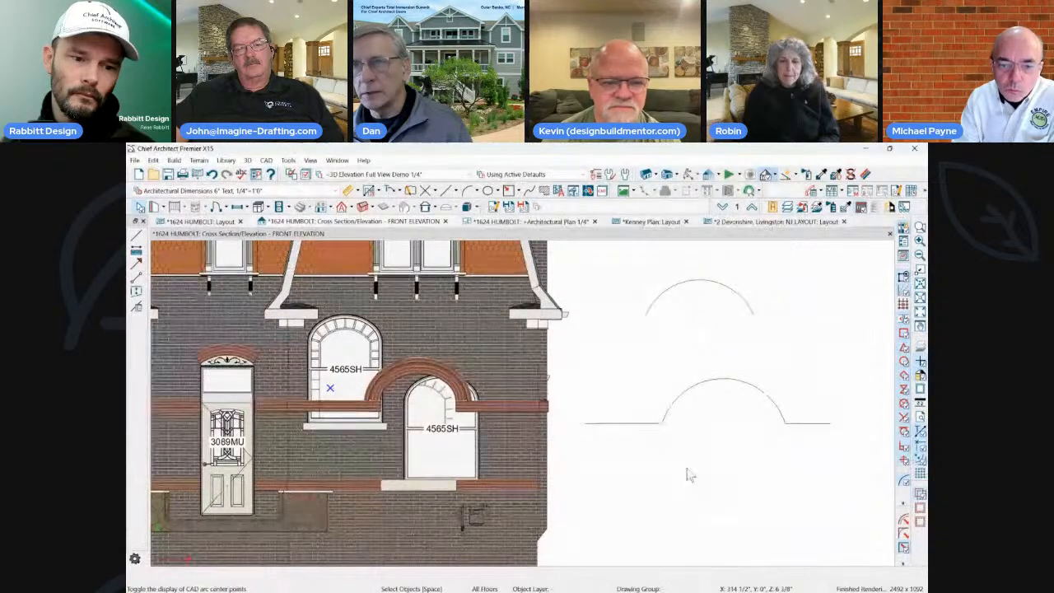
Show arc centres, draw a short vertical line up from the lower arc, and open Edit Behaviors.
{"action": "left_click", "coordinate": [921, 461]}
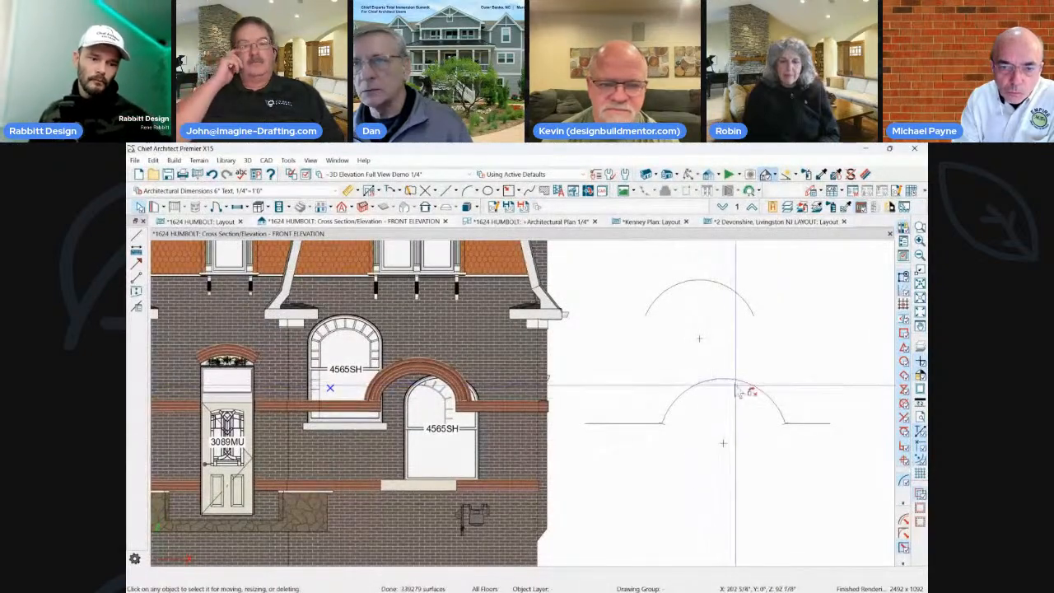
{"action": "left_click", "coordinate": [137, 235]}
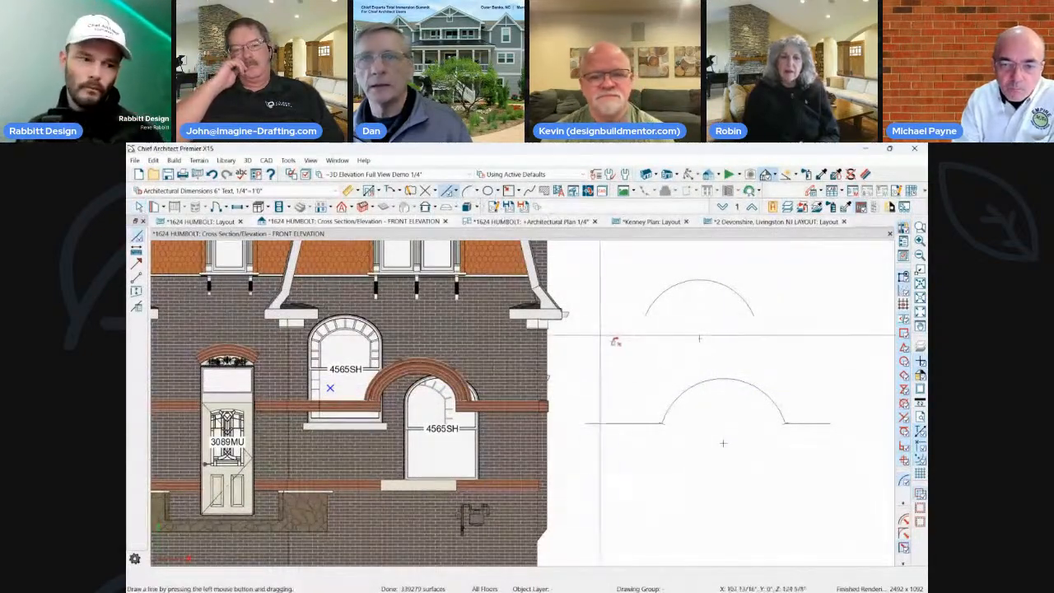
{"action": "left_click_drag", "start_coordinate": [723, 378], "coordinate": [723, 357]}
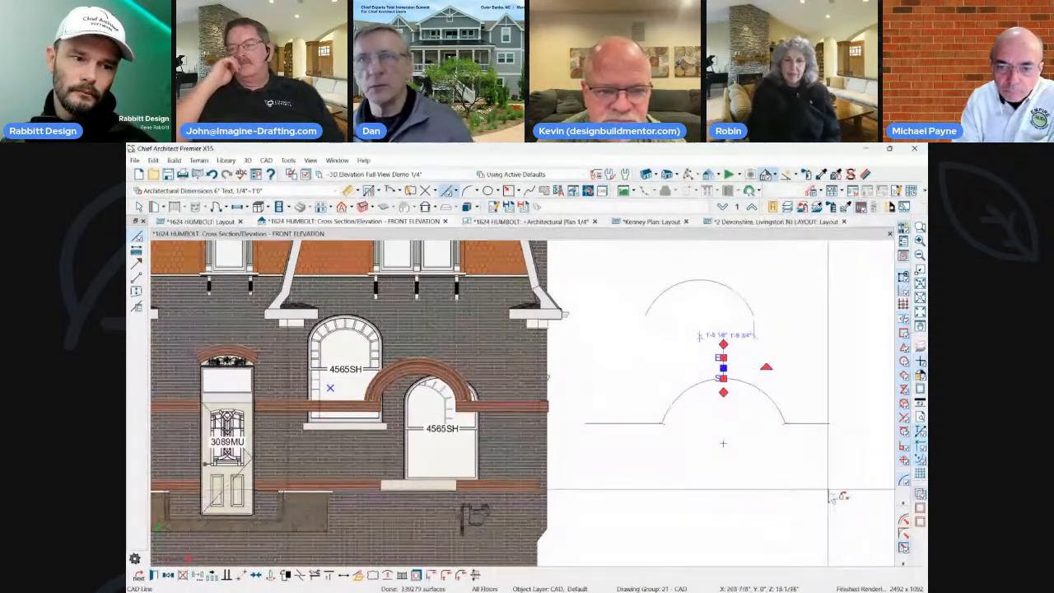
{"action": "double_click", "coordinate": [905, 522]}
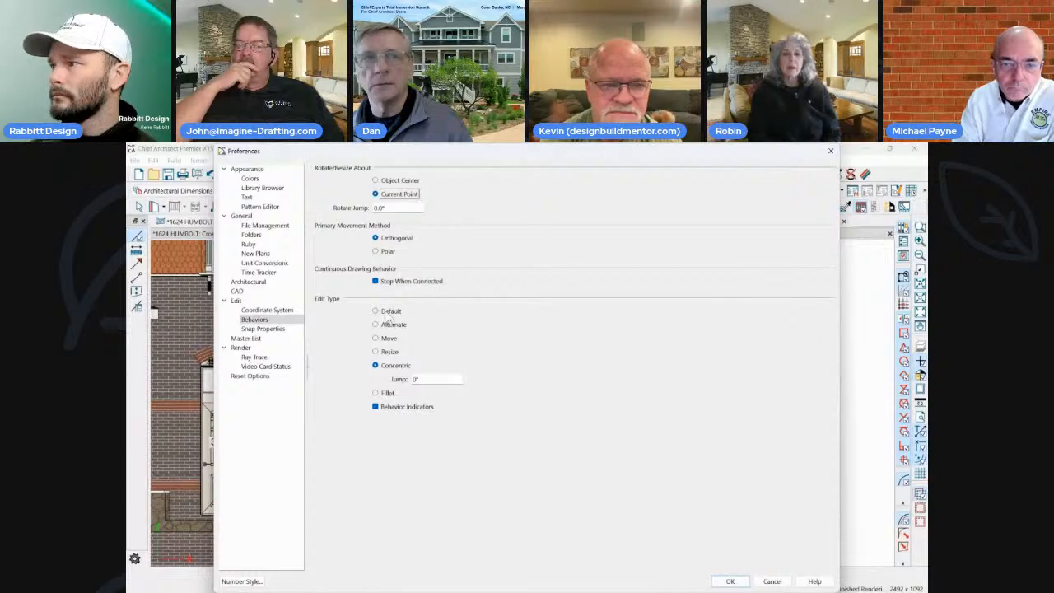
{"action": "left_click", "coordinate": [730, 581]}
{"action": "left_click", "coordinate": [722, 377]}
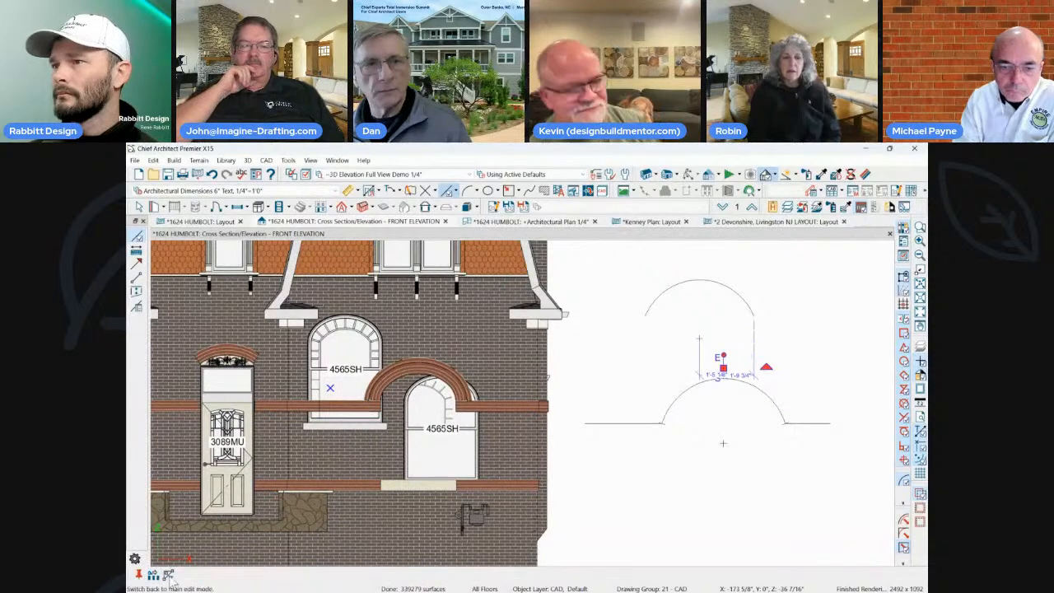
{"action": "left_click", "coordinate": [153, 576]}
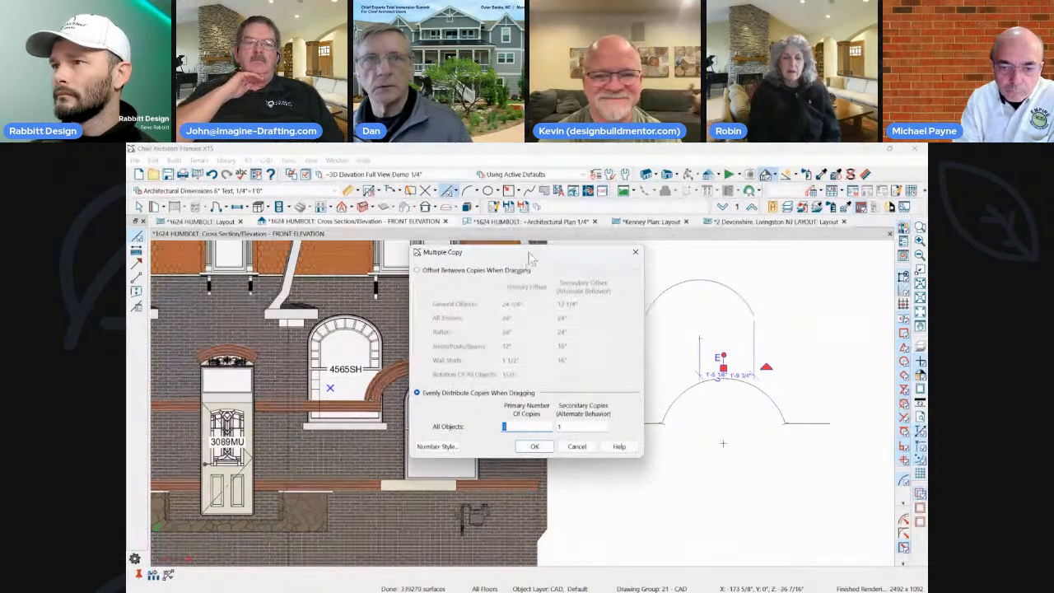
{"action": "left_click_drag", "start_coordinate": [529, 254], "coordinate": [408, 253]}
{"action": "left_click", "coordinate": [412, 446]}
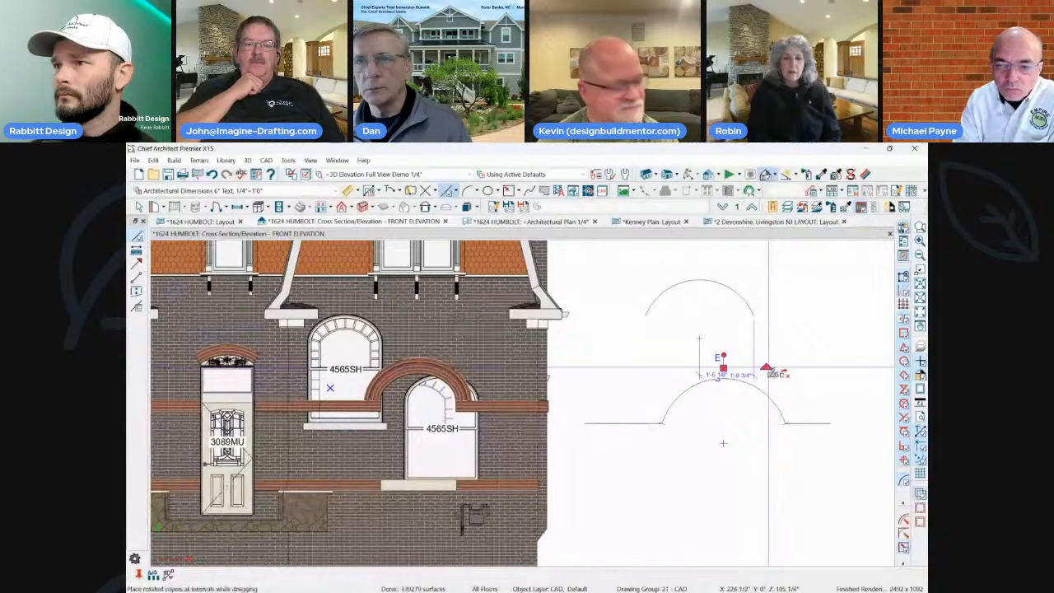
{"action": "left_click_drag", "start_coordinate": [768, 367], "coordinate": [629, 385]}
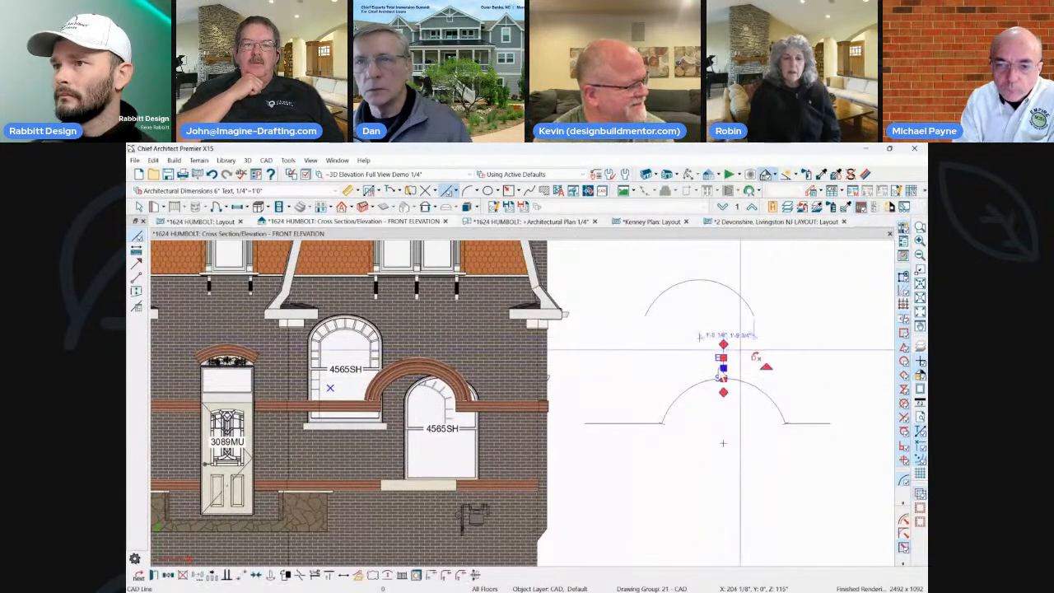
{"action": "key", "text": "space"}
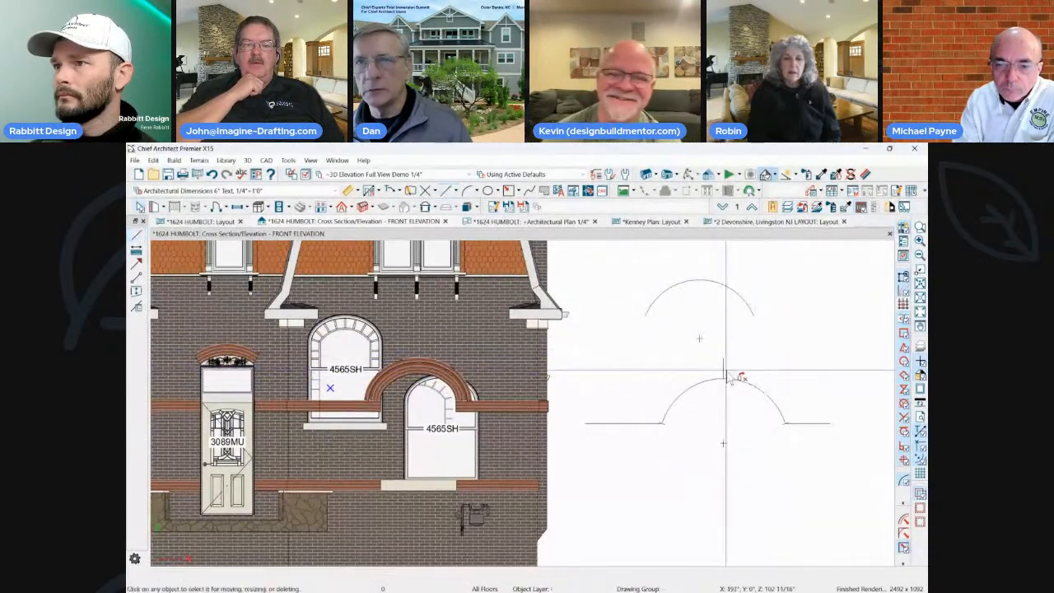
{"action": "left_click", "coordinate": [725, 374]}
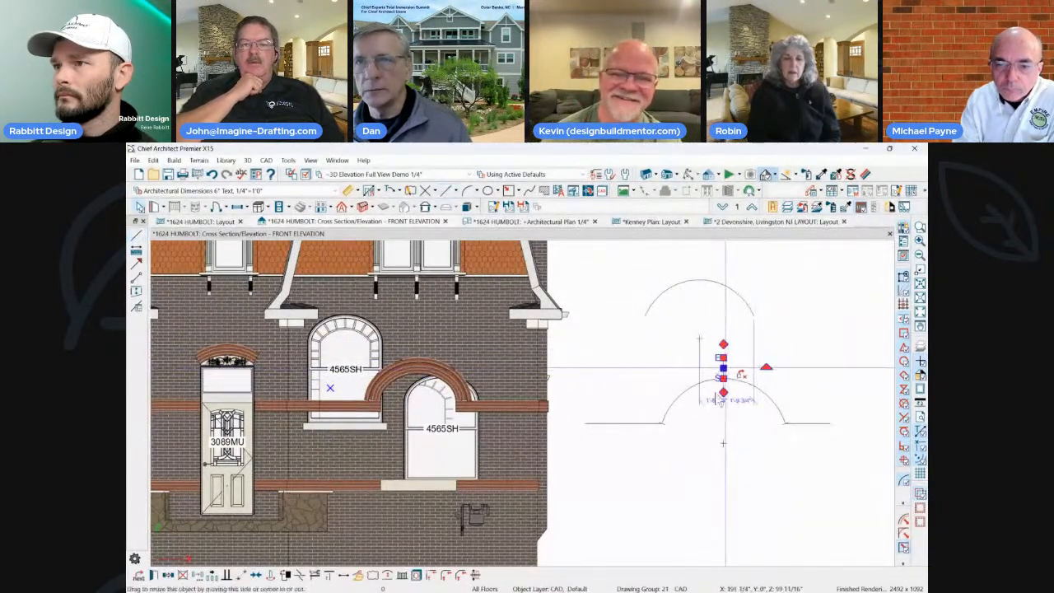
{"action": "left_click", "coordinate": [211, 575]}
{"action": "left_click_drag", "start_coordinate": [766, 367], "coordinate": [744, 351]}
{"action": "key", "text": "ctrl+z"}
{"action": "scroll", "coordinate": [734, 377], "scroll_direction": "up", "scroll_amount": 2}
{"action": "left_click", "coordinate": [719, 362]}
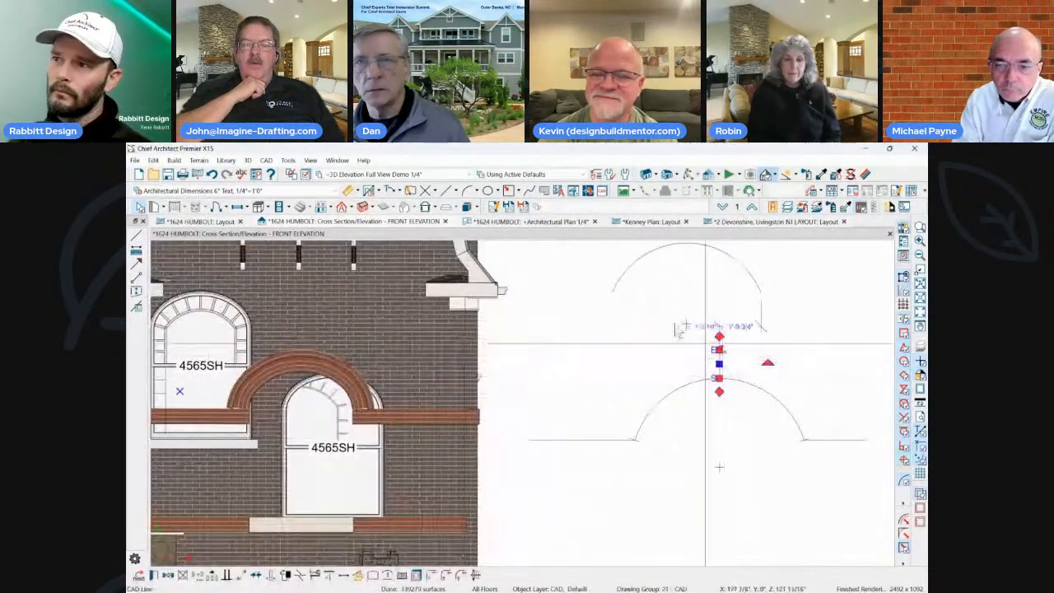
{"action": "scroll", "coordinate": [677, 330], "scroll_direction": "down", "scroll_amount": 2}
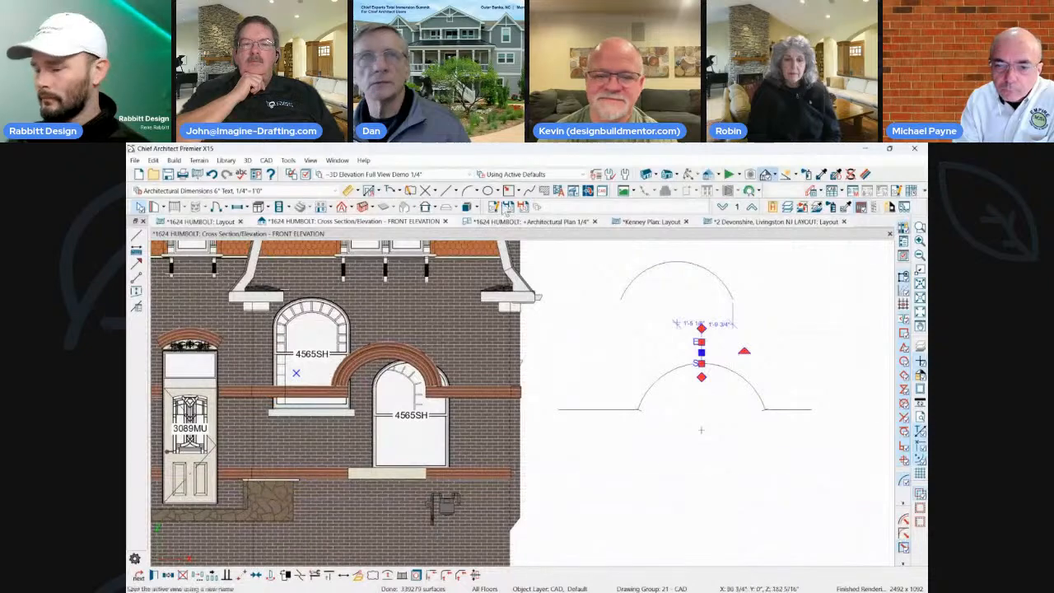
{"action": "left_click", "coordinate": [257, 175]}
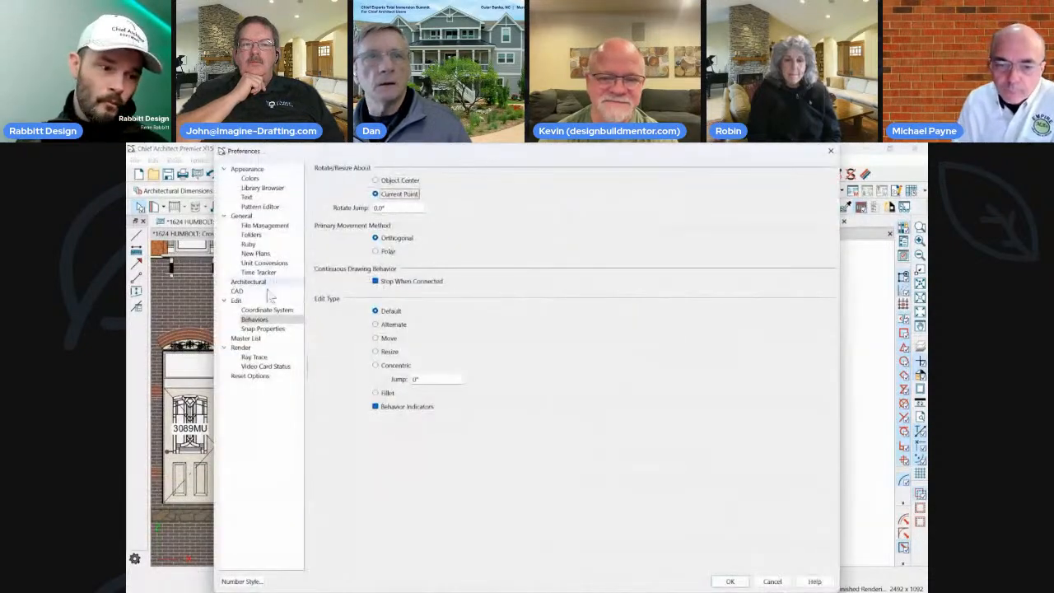
Review the CAD, Edit, Coordinate System and Behaviors preferences, then close them with OK.
{"action": "left_click", "coordinate": [238, 292]}
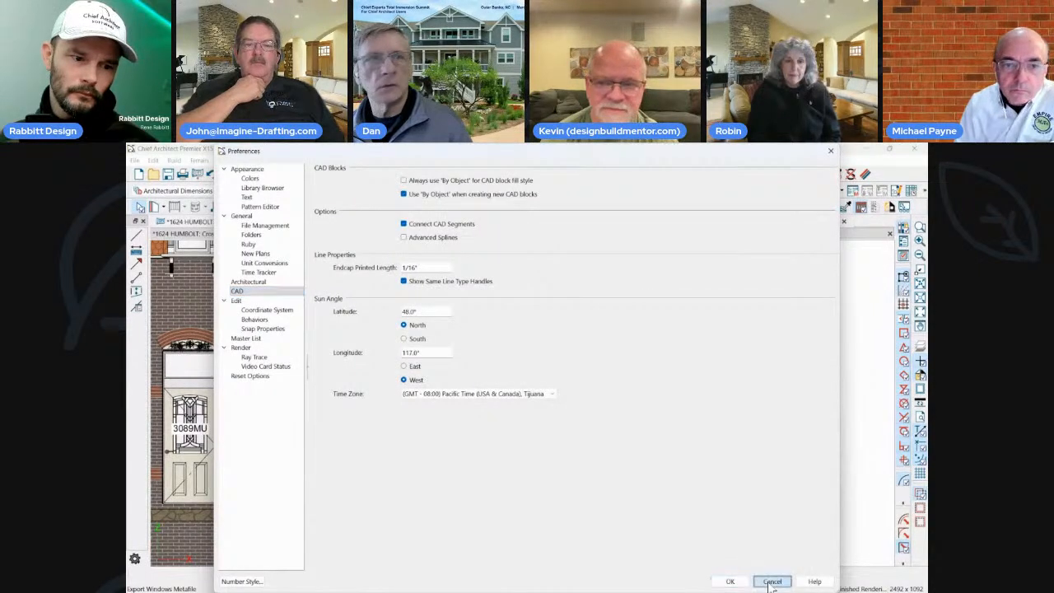
{"action": "left_click", "coordinate": [236, 300]}
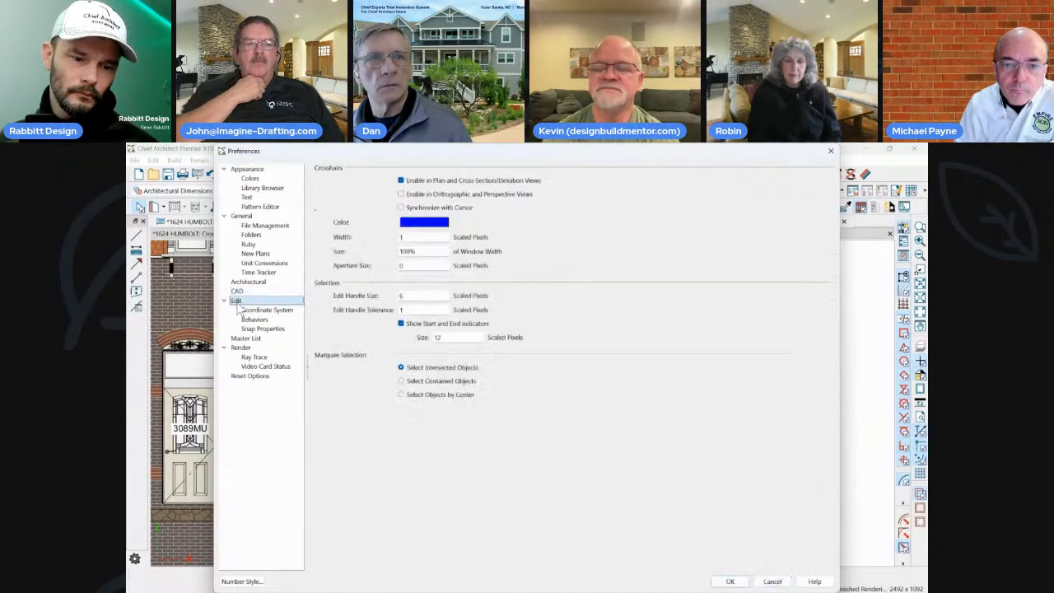
{"action": "left_click", "coordinate": [244, 310]}
{"action": "left_click", "coordinate": [250, 320]}
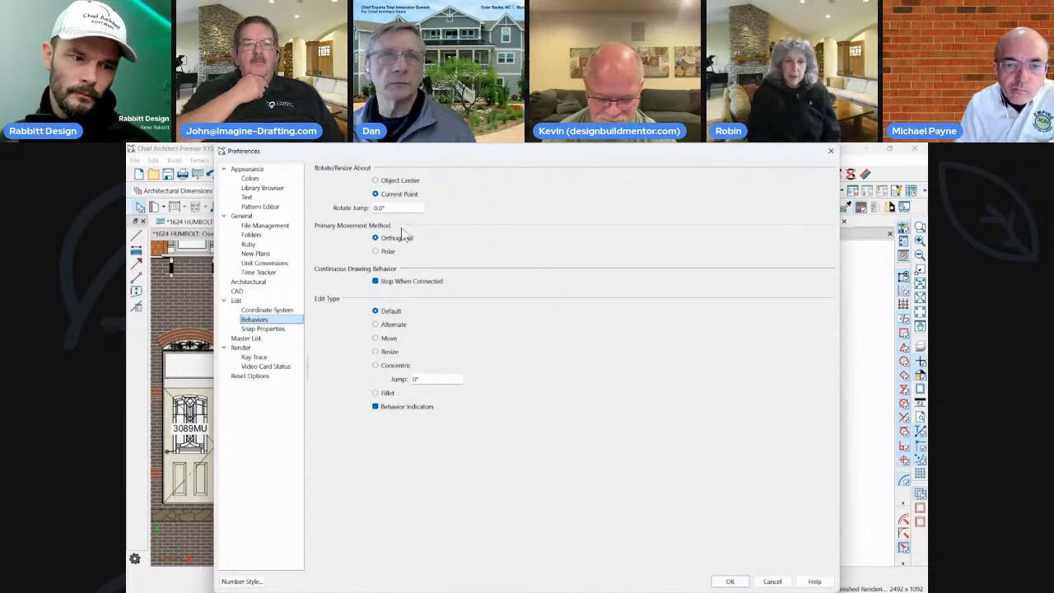
{"action": "left_click", "coordinate": [725, 582]}
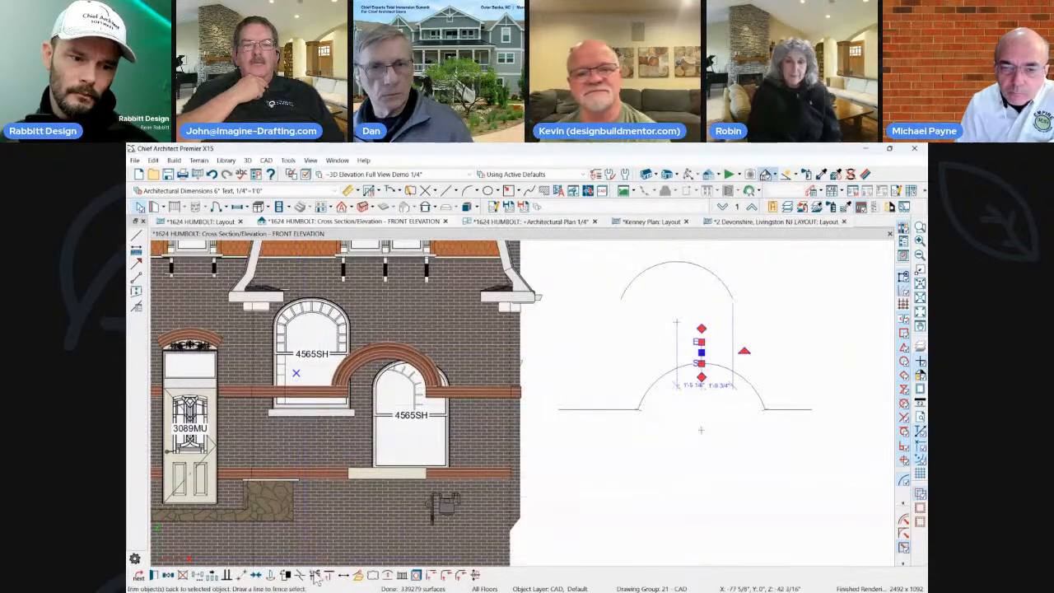
Fan multiple rotated copies of the short vertical line around the lower arc.
{"action": "left_click", "coordinate": [213, 577]}
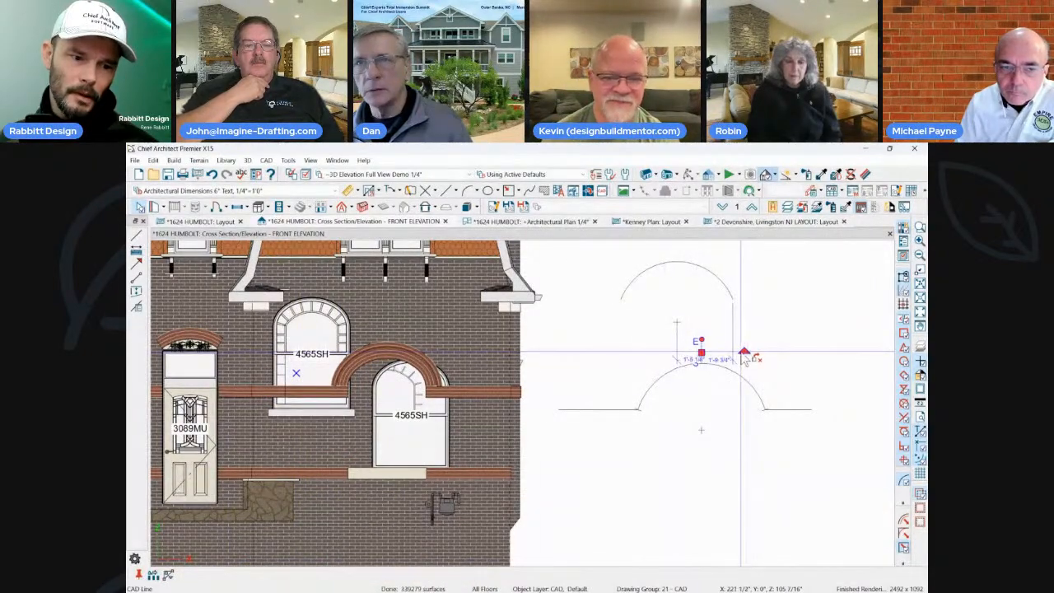
{"action": "mouse_move", "coordinate": [742, 350]}
{"action": "left_mouse_down"}
{"action": "mouse_move", "coordinate": [502, 354]}
{"action": "mouse_move", "coordinate": [486, 333]}
{"action": "mouse_move", "coordinate": [481, 482]}
{"action": "mouse_move", "coordinate": [708, 329]}
{"action": "mouse_move", "coordinate": [733, 350]}
{"action": "left_mouse_up"}
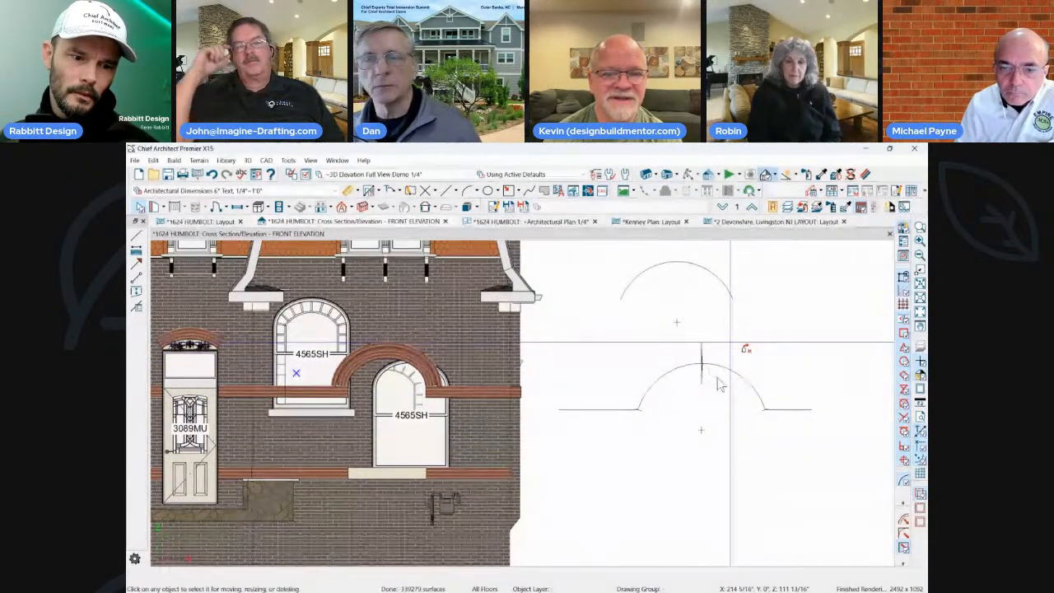
{"action": "left_click", "coordinate": [395, 192]}
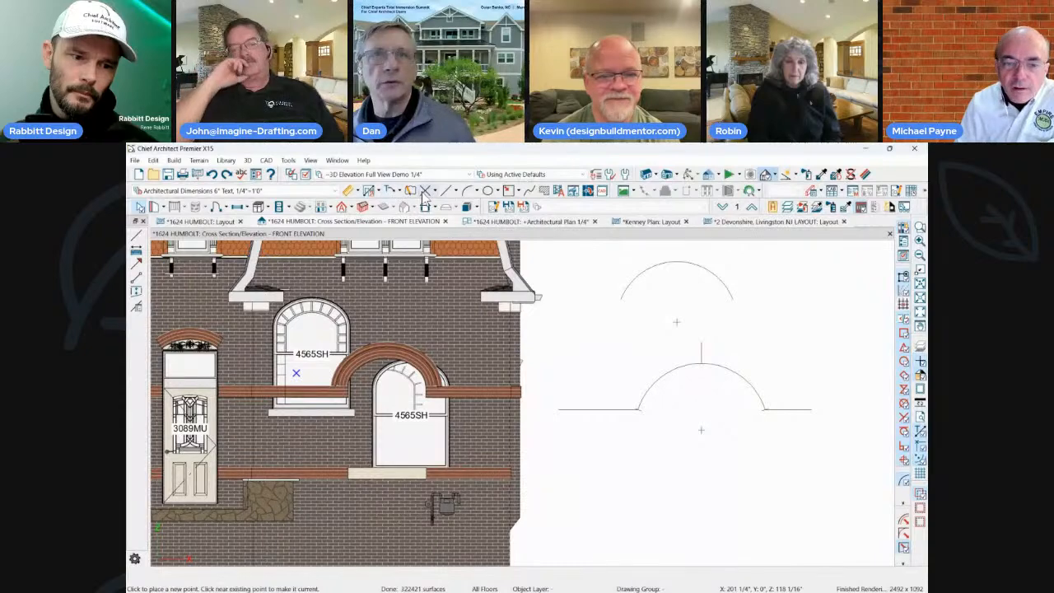
{"action": "left_click", "coordinate": [424, 192]}
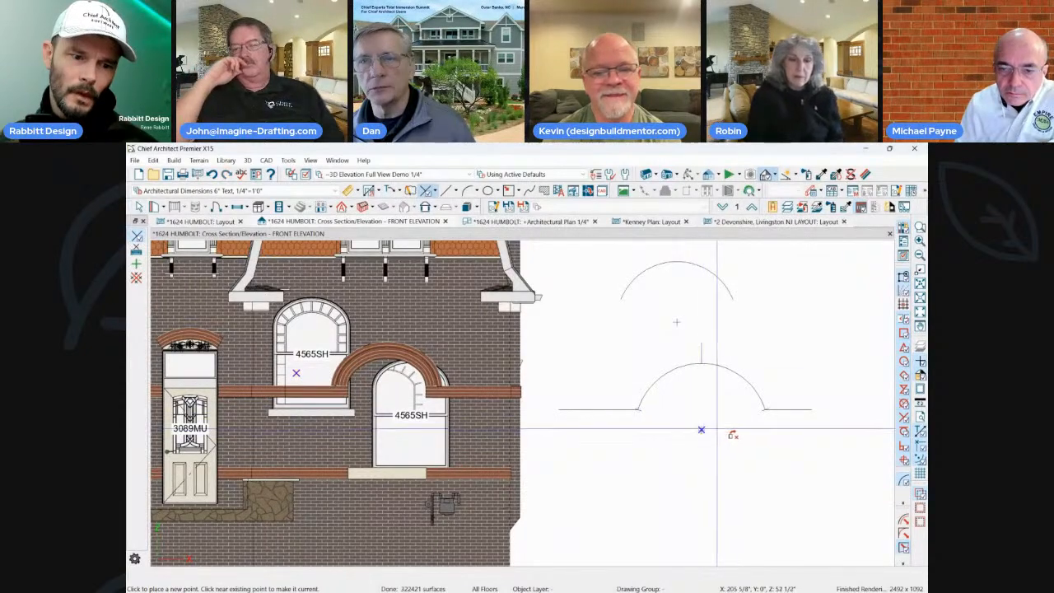
{"action": "left_click", "coordinate": [701, 353]}
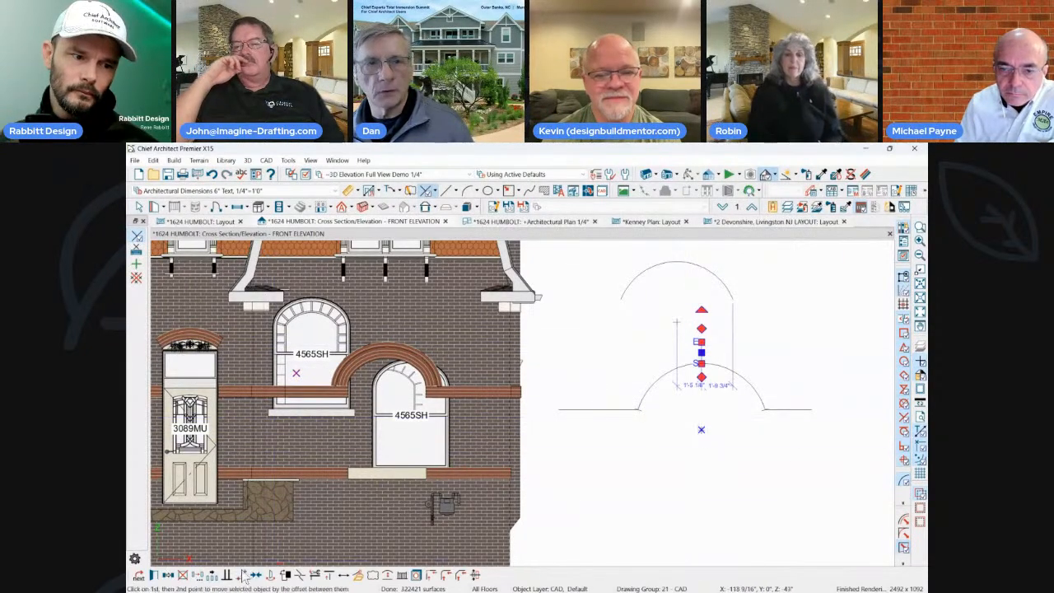
{"action": "left_click", "coordinate": [212, 575]}
{"action": "left_click_drag", "start_coordinate": [701, 310], "coordinate": [586, 378]}
Deselect, pick a vertical line near the arc, and switch to the Devonshire layout.
{"action": "left_click", "coordinate": [699, 432]}
{"action": "scroll", "coordinate": [704, 428], "scroll_direction": "up", "scroll_amount": 3}
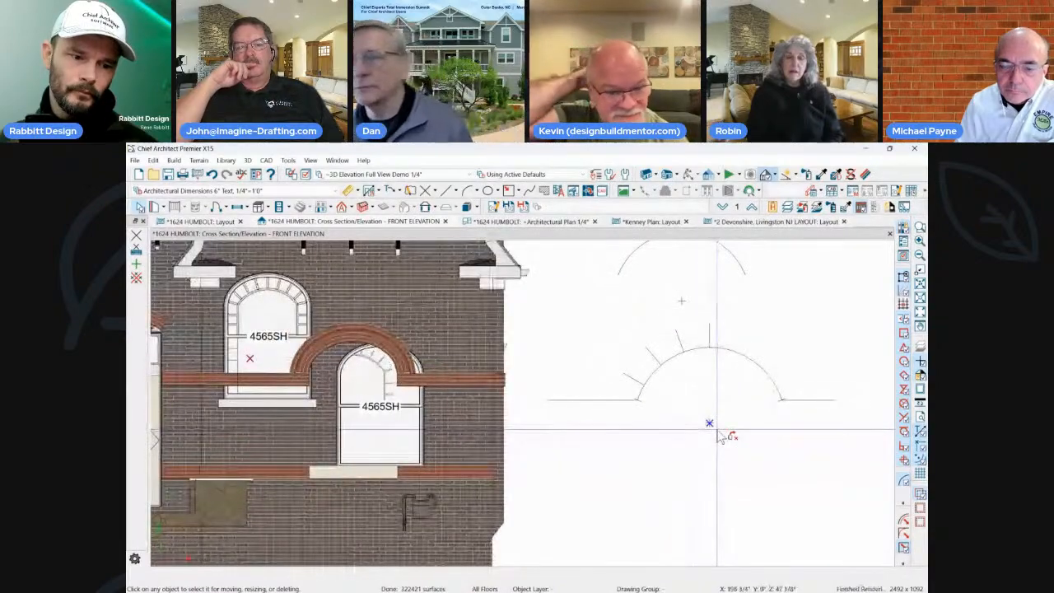
{"action": "left_click", "coordinate": [709, 334]}
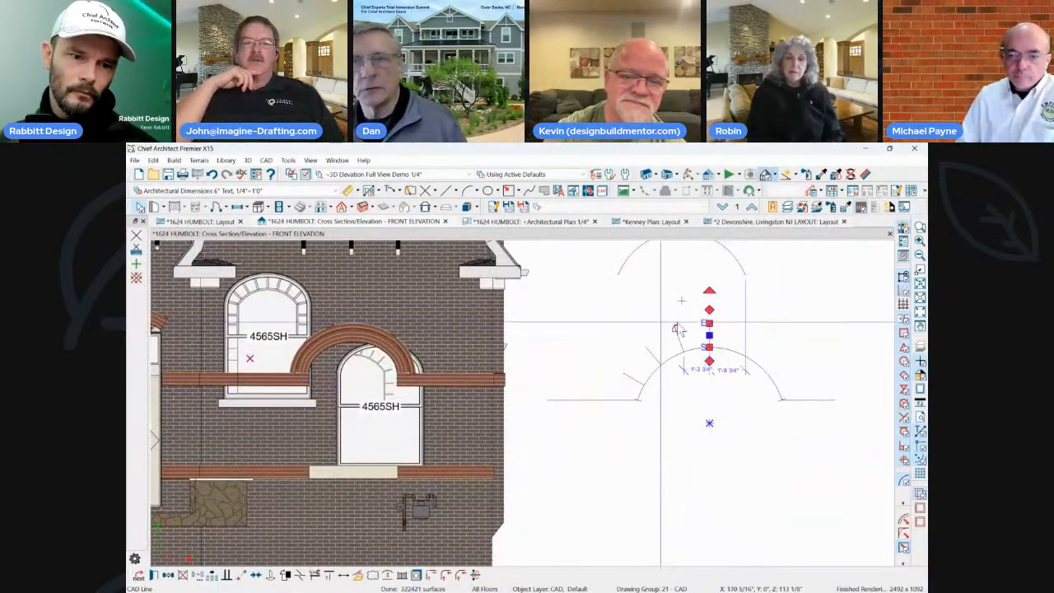
{"action": "scroll", "coordinate": [770, 354], "scroll_direction": "down", "scroll_amount": 3}
{"action": "left_click", "coordinate": [770, 222]}
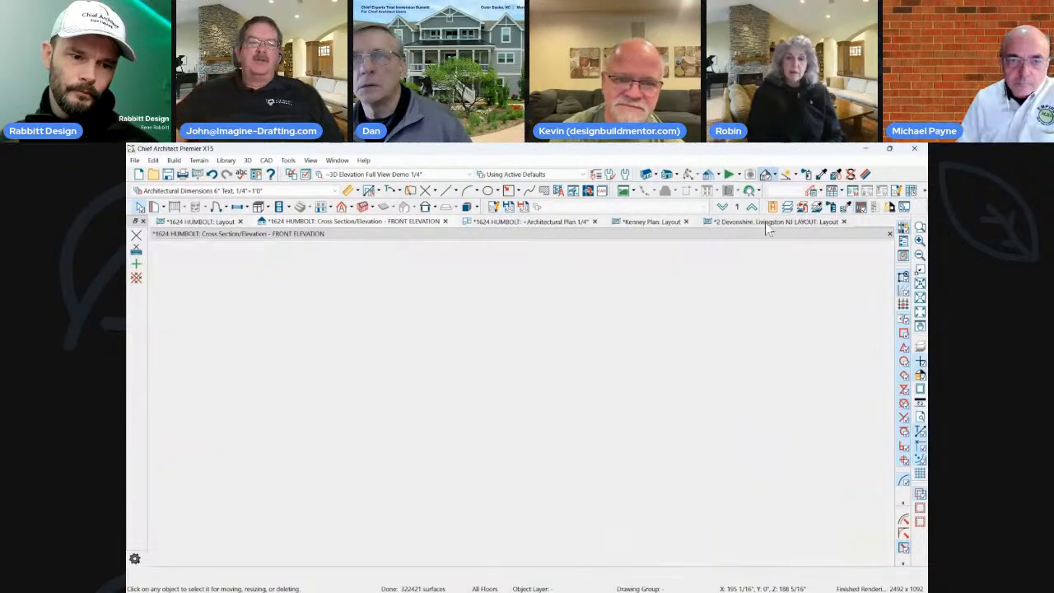
Review the Architectural Plan 1/4" floor plan, then return to the elevation and select the upper arched window.
{"action": "left_click", "coordinate": [504, 228]}
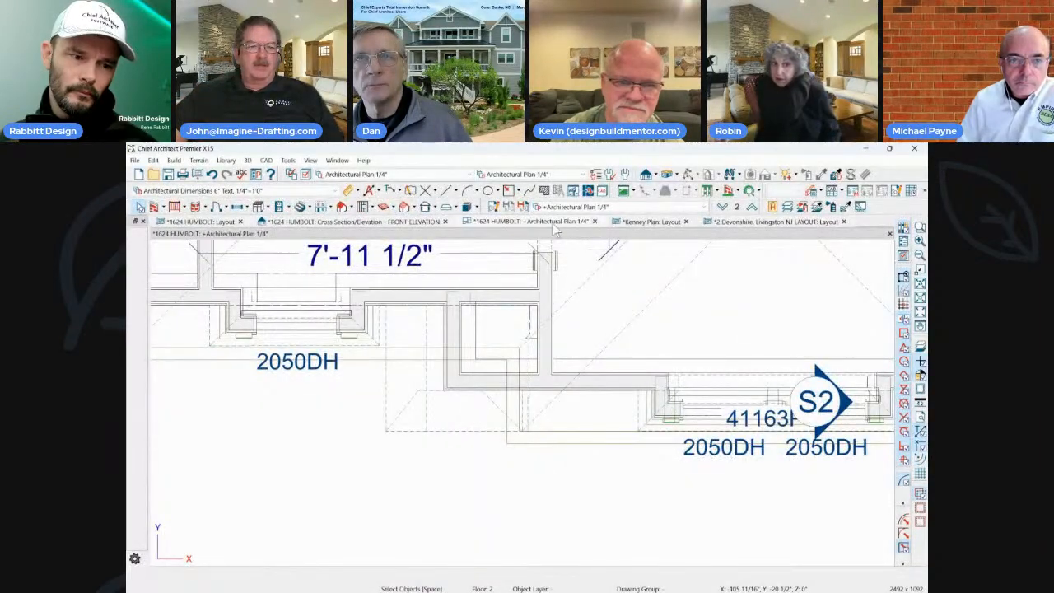
{"action": "scroll", "coordinate": [627, 394], "scroll_direction": "down", "scroll_amount": 2}
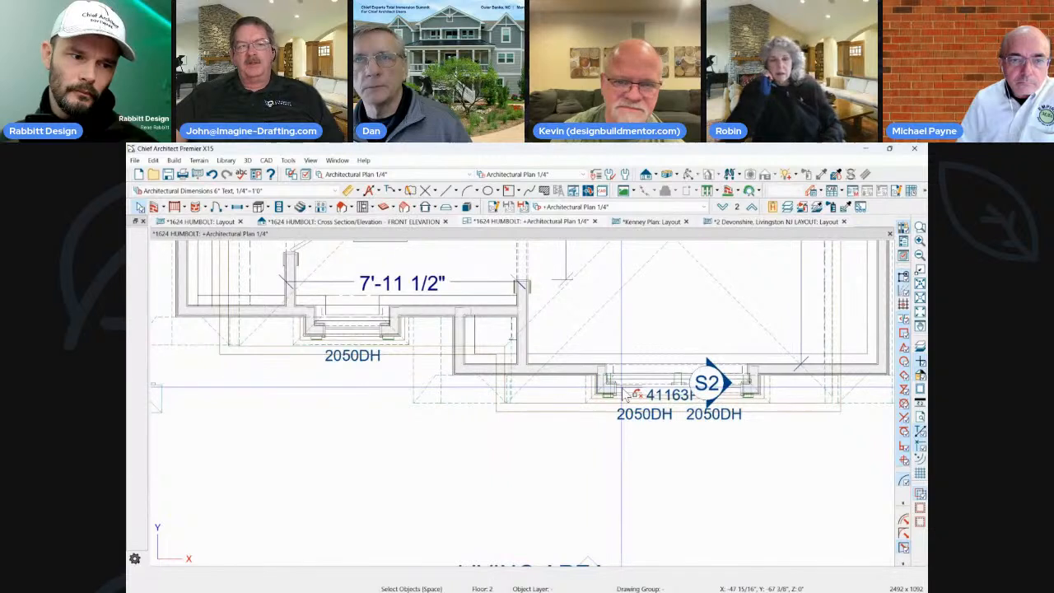
{"action": "left_click", "coordinate": [412, 224]}
{"action": "left_click", "coordinate": [423, 346]}
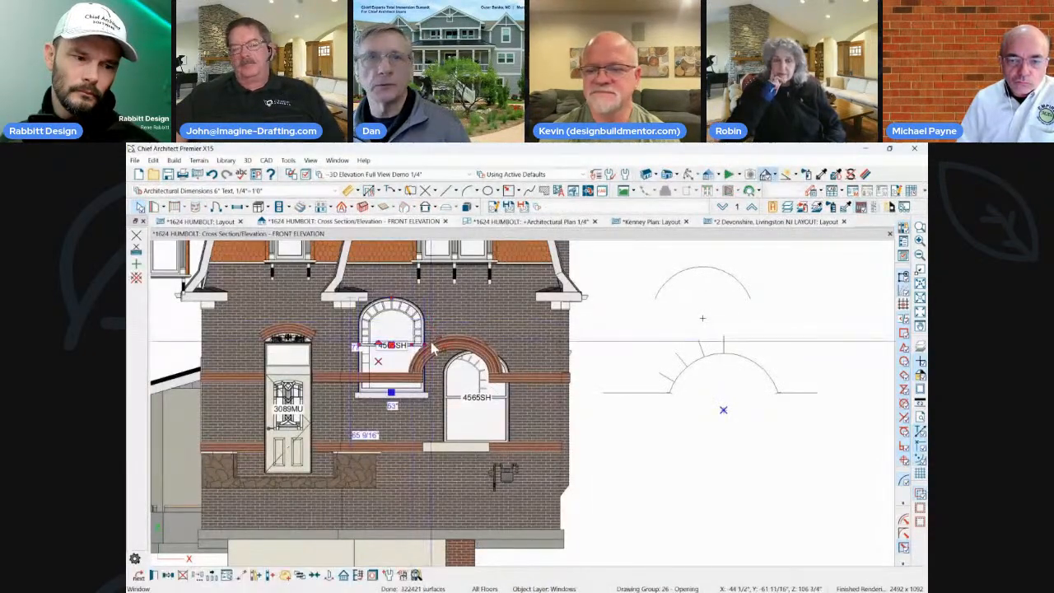
Lower the upper arched window's top and widen it to 42 1/4 inches.
{"action": "left_click_drag", "start_coordinate": [424, 346], "coordinate": [392, 340]}
{"action": "scroll", "coordinate": [375, 323], "scroll_direction": "up", "scroll_amount": 2}
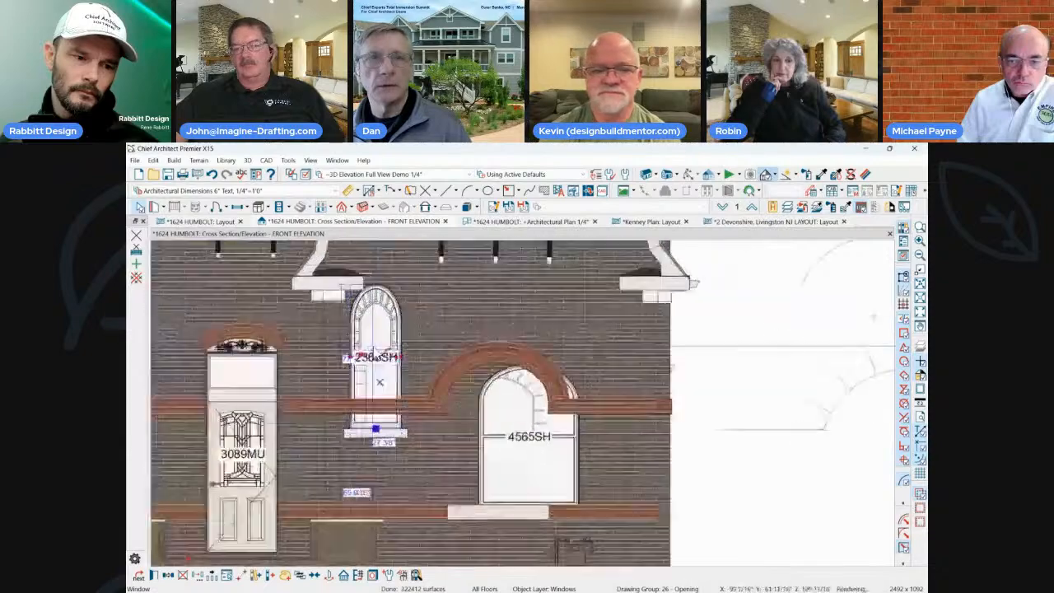
{"action": "scroll", "coordinate": [377, 355], "scroll_direction": "up", "scroll_amount": 1}
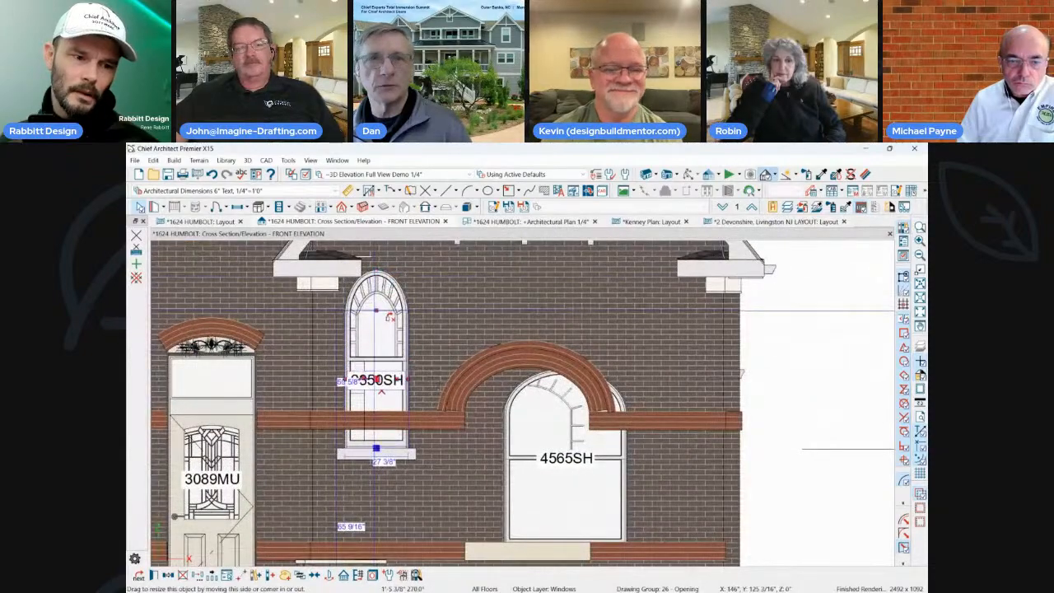
{"action": "left_click_drag", "start_coordinate": [377, 311], "coordinate": [376, 311]}
{"action": "left_click_drag", "start_coordinate": [409, 380], "coordinate": [442, 380]}
{"action": "scroll", "coordinate": [454, 286], "scroll_direction": "down", "scroll_amount": 1}
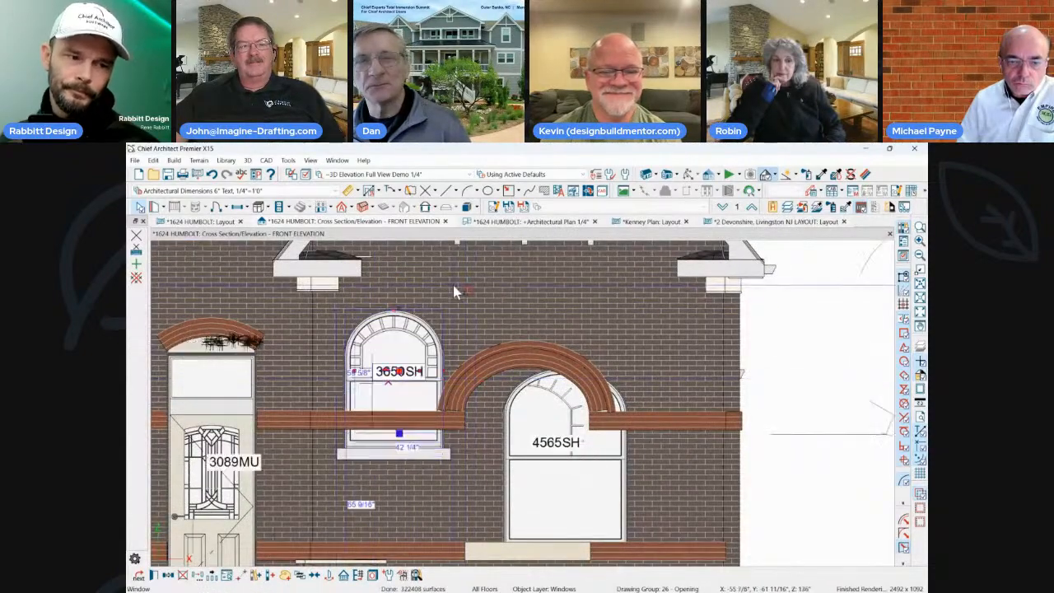
{"action": "scroll", "coordinate": [458, 286], "scroll_direction": "down", "scroll_amount": 1}
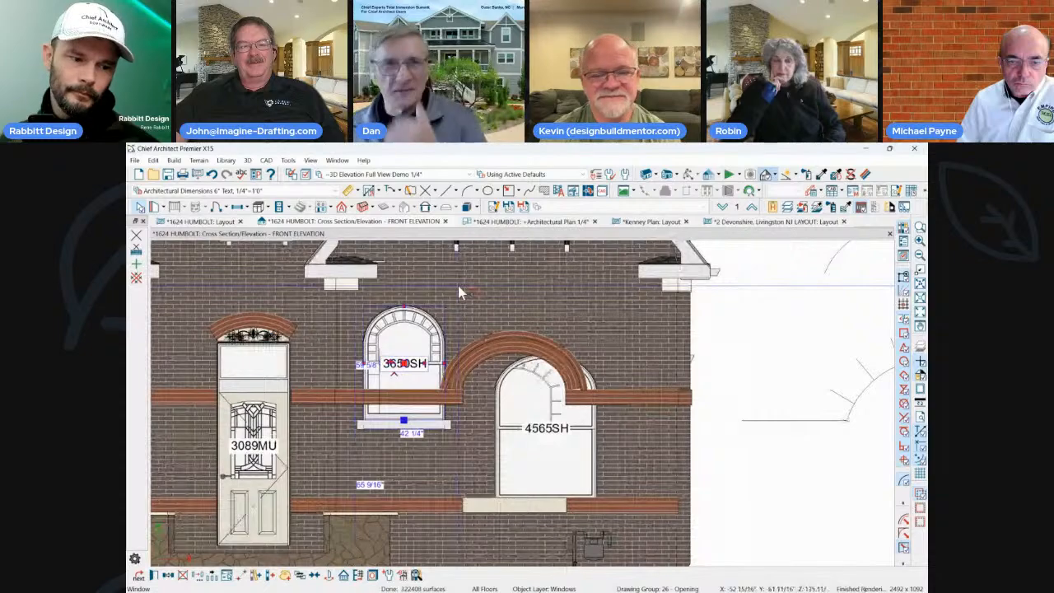
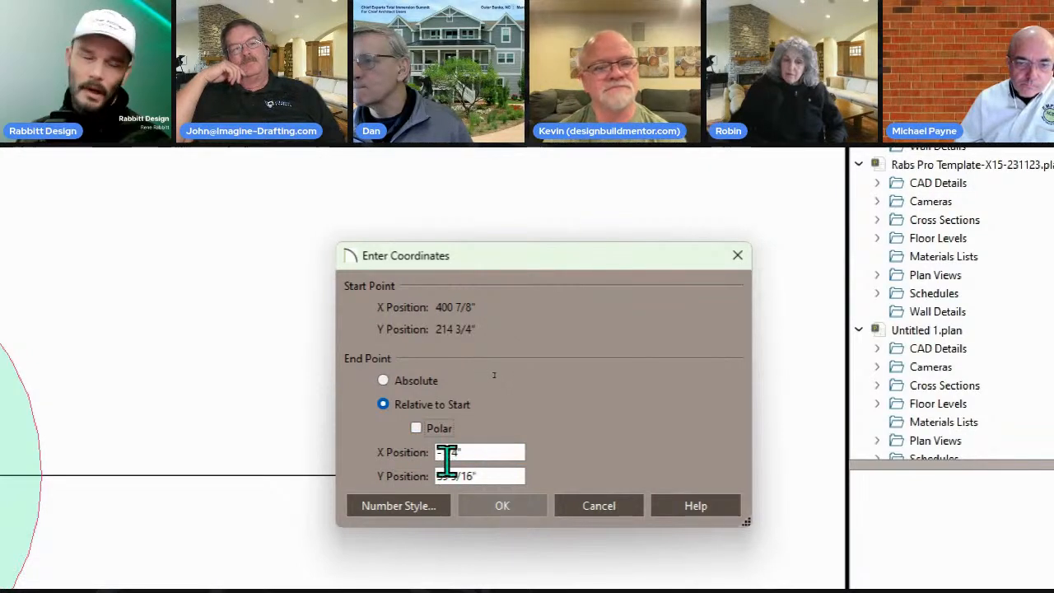
Draw the 59 5/16" line with polar entry, center the circle on it, and collapse the edit toolbar.
{"action": "left_click", "coordinate": [434, 436]}
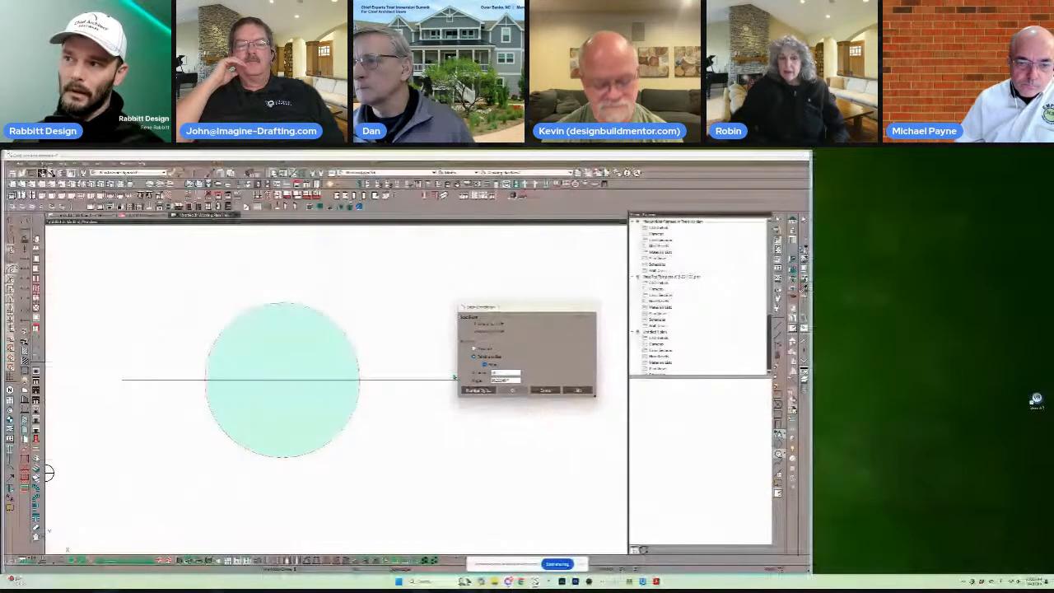
{"action": "key", "text": "Return"}
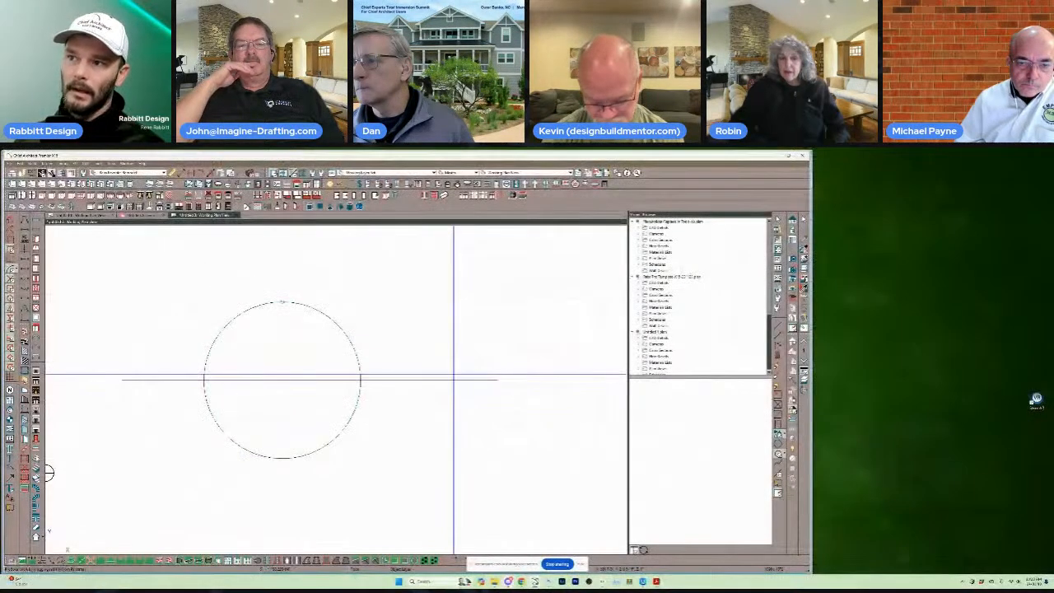
{"action": "left_click", "coordinate": [309, 303]}
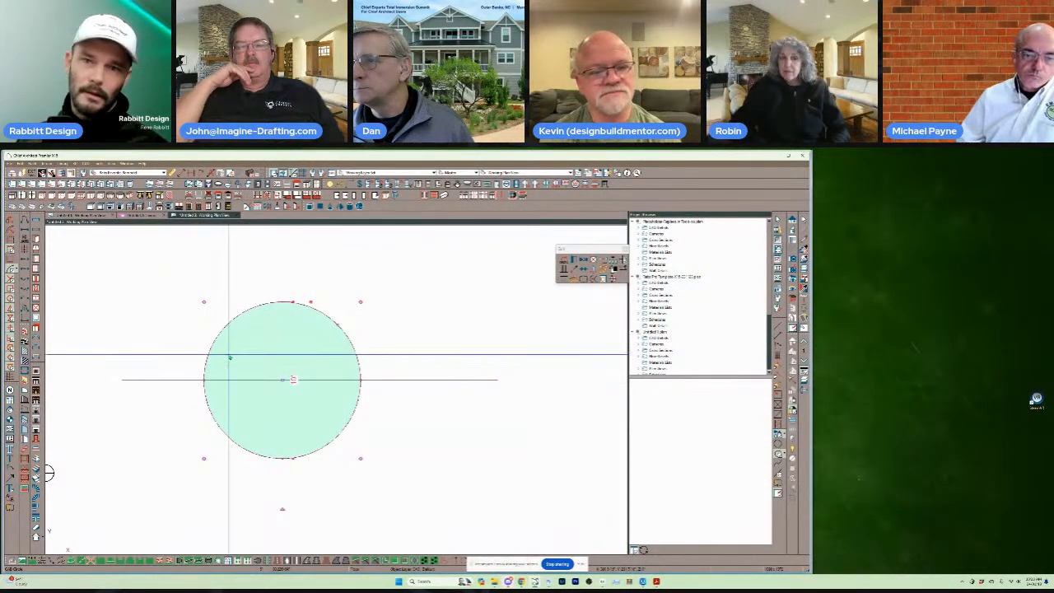
{"action": "left_click_drag", "start_coordinate": [274, 386], "coordinate": [365, 371]}
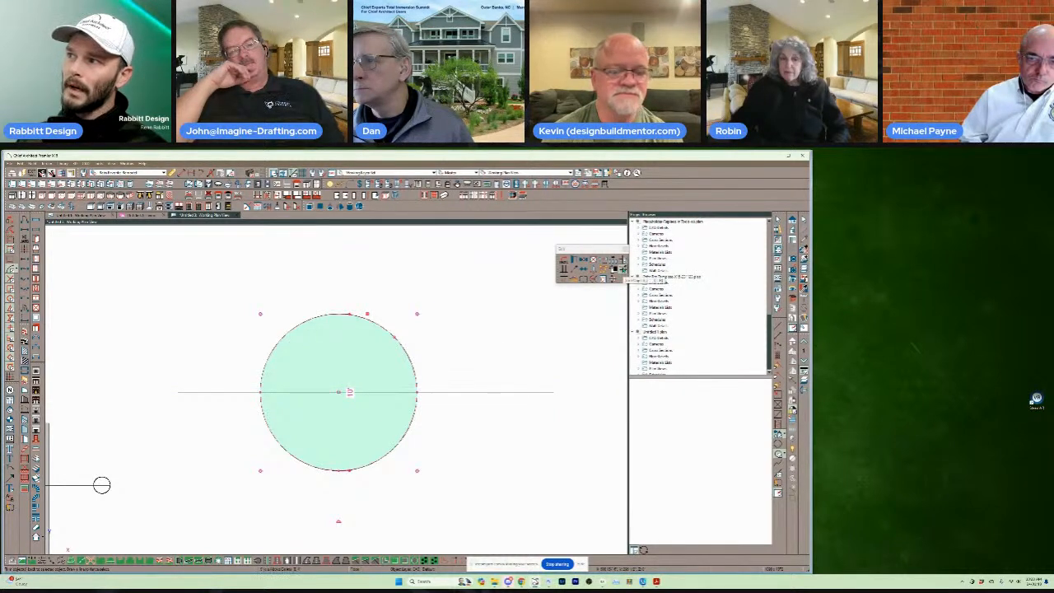
{"action": "left_click_drag", "start_coordinate": [604, 259], "coordinate": [457, 295]}
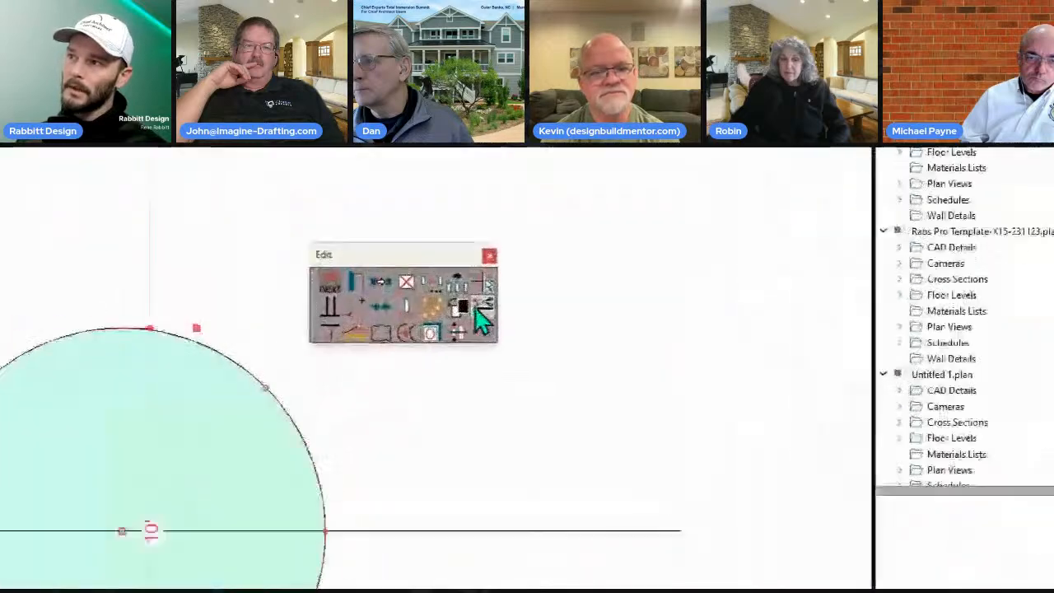
{"action": "left_click", "coordinate": [477, 306]}
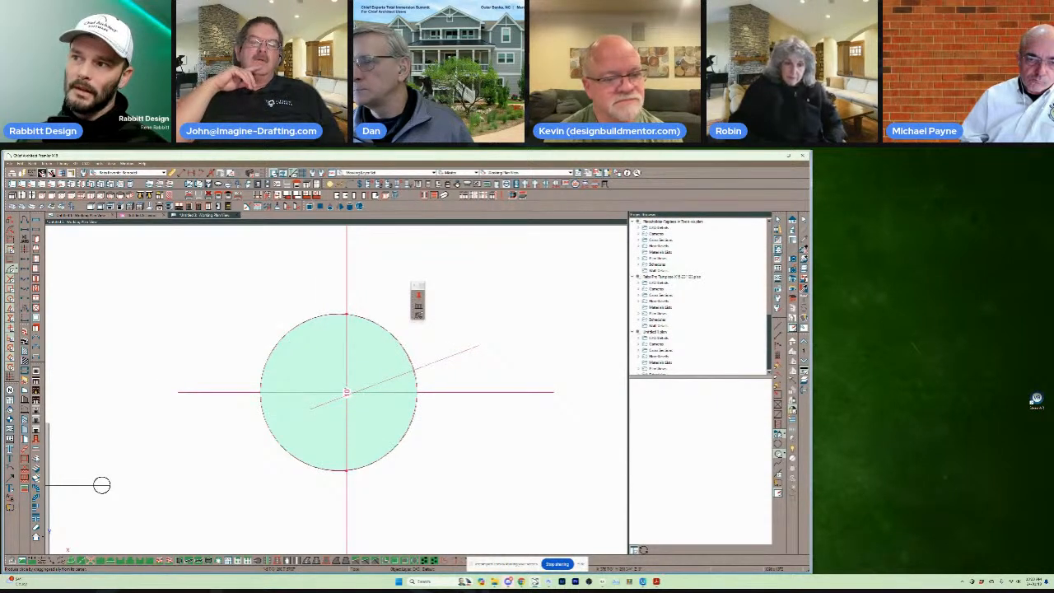
Select the horizontal line segments and extend the line leftward past the circle.
{"action": "left_click", "coordinate": [346, 392]}
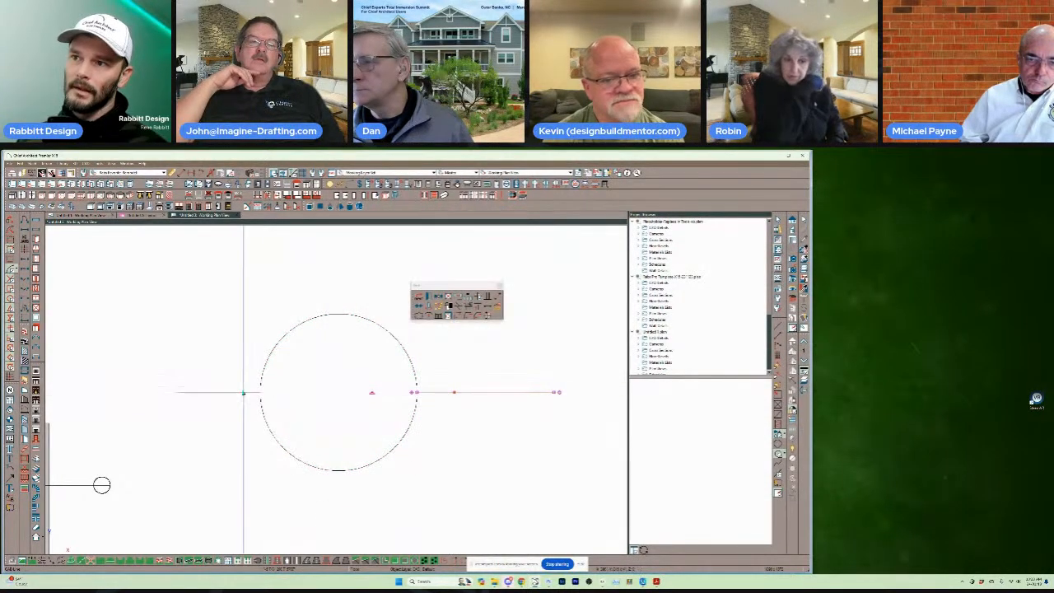
{"action": "left_click", "coordinate": [243, 393]}
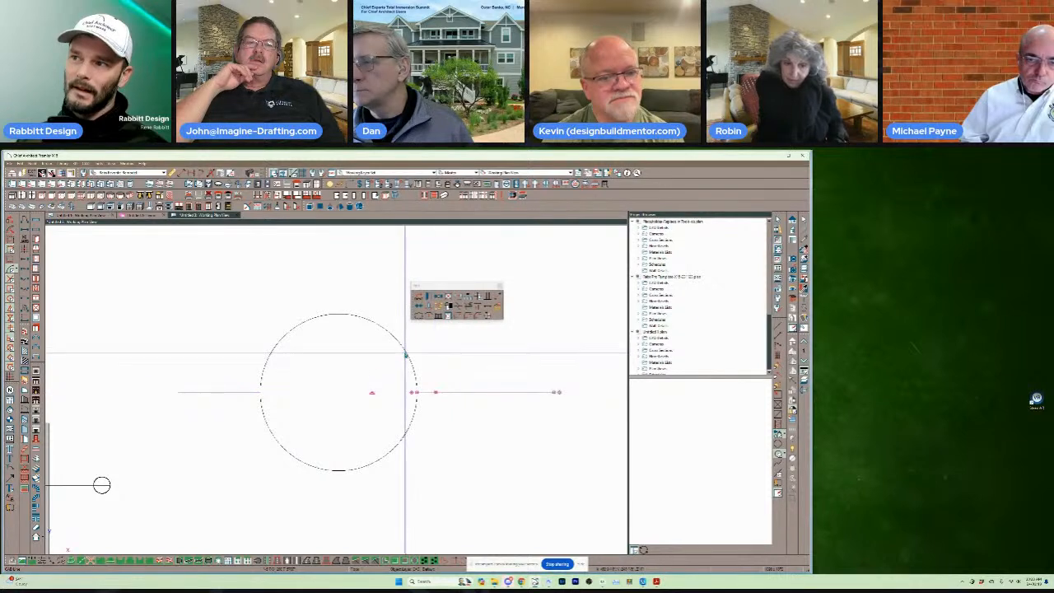
{"action": "left_click", "coordinate": [361, 415]}
{"action": "left_click", "coordinate": [433, 392]}
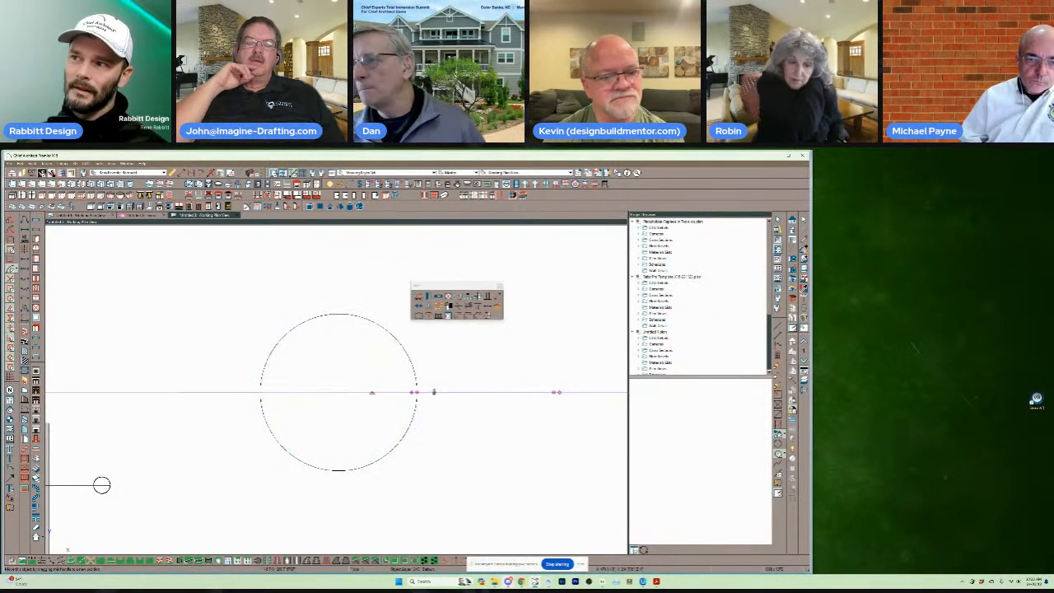
{"action": "left_click_drag", "start_coordinate": [415, 392], "coordinate": [140, 392]}
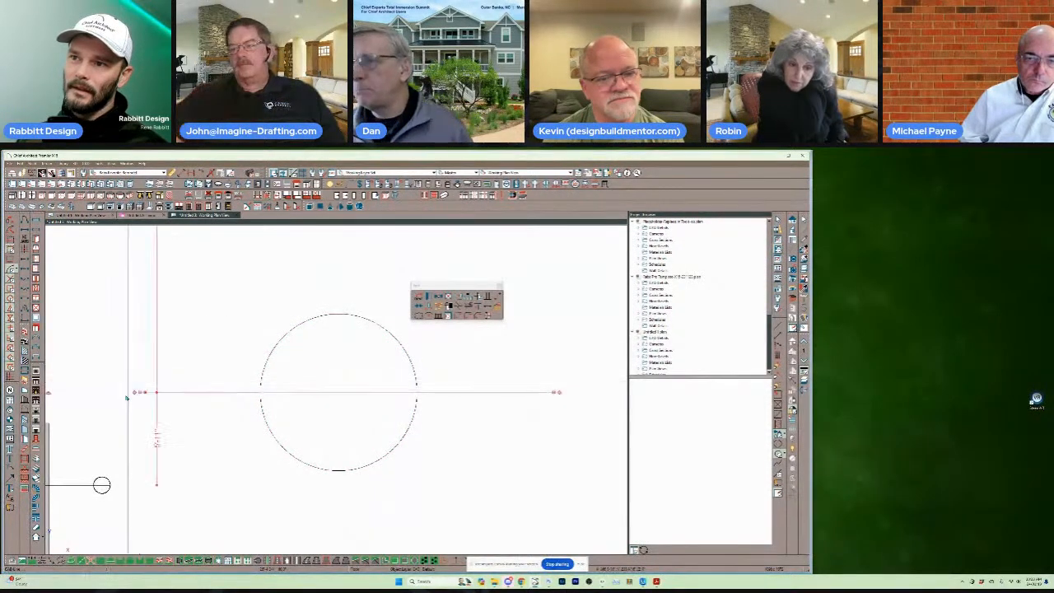
Trim off the circle's lower half, adjust the remaining arc, and shift and delete the 5' line.
{"action": "left_click", "coordinate": [468, 305]}
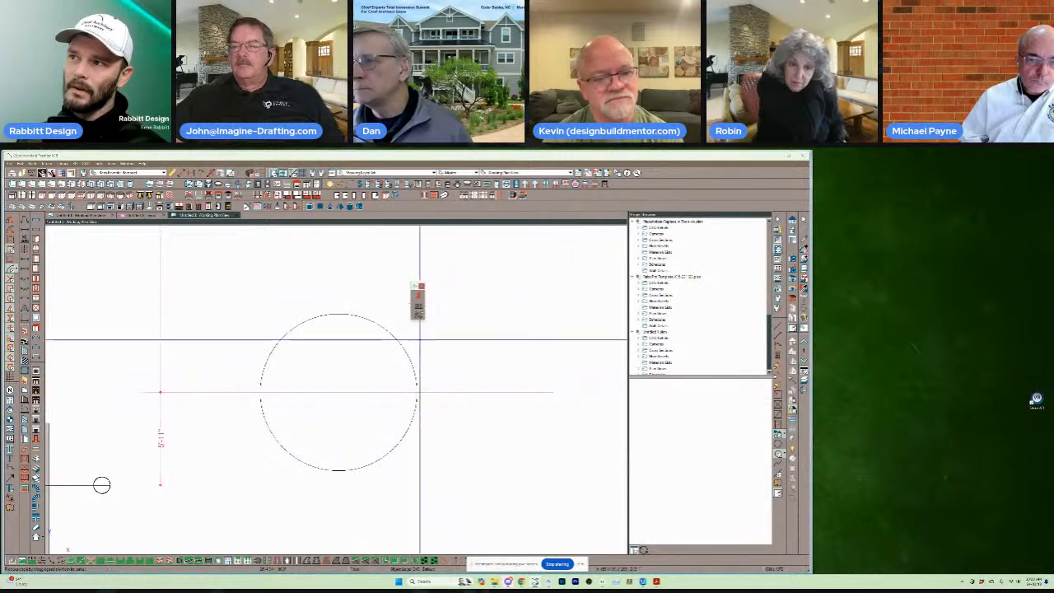
{"action": "left_click_drag", "start_coordinate": [427, 422], "coordinate": [234, 418]}
{"action": "scroll", "coordinate": [384, 411], "scroll_direction": "up", "scroll_amount": 1}
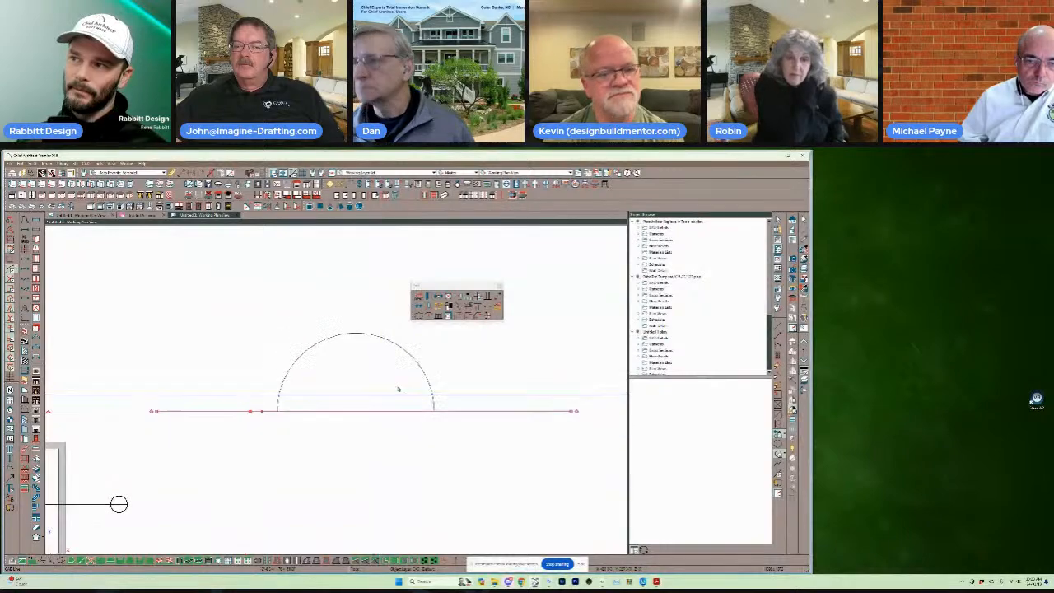
{"action": "scroll", "coordinate": [418, 344], "scroll_direction": "up", "scroll_amount": 1}
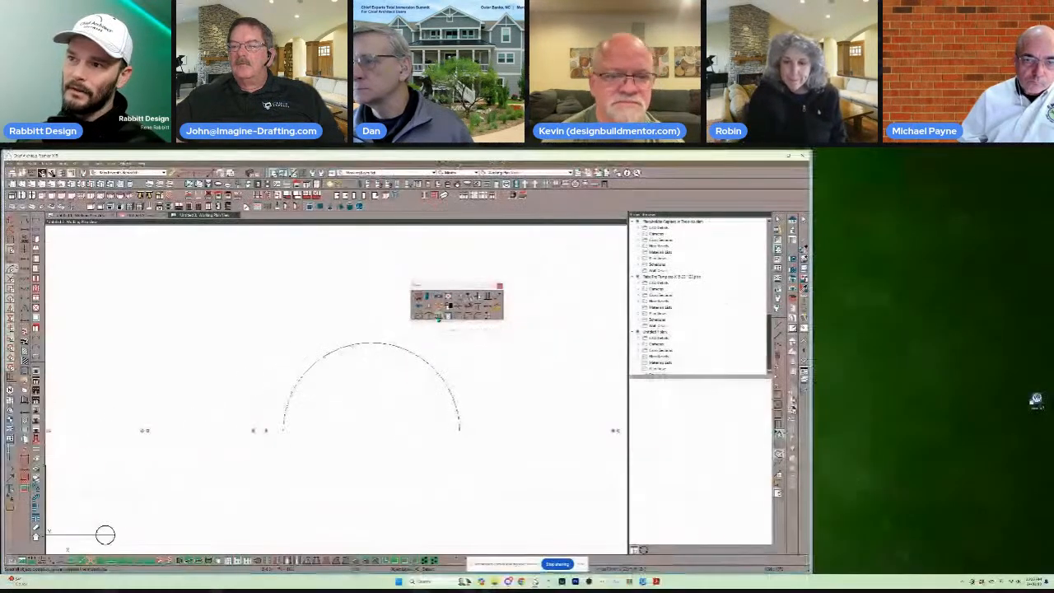
{"action": "left_click", "coordinate": [437, 318]}
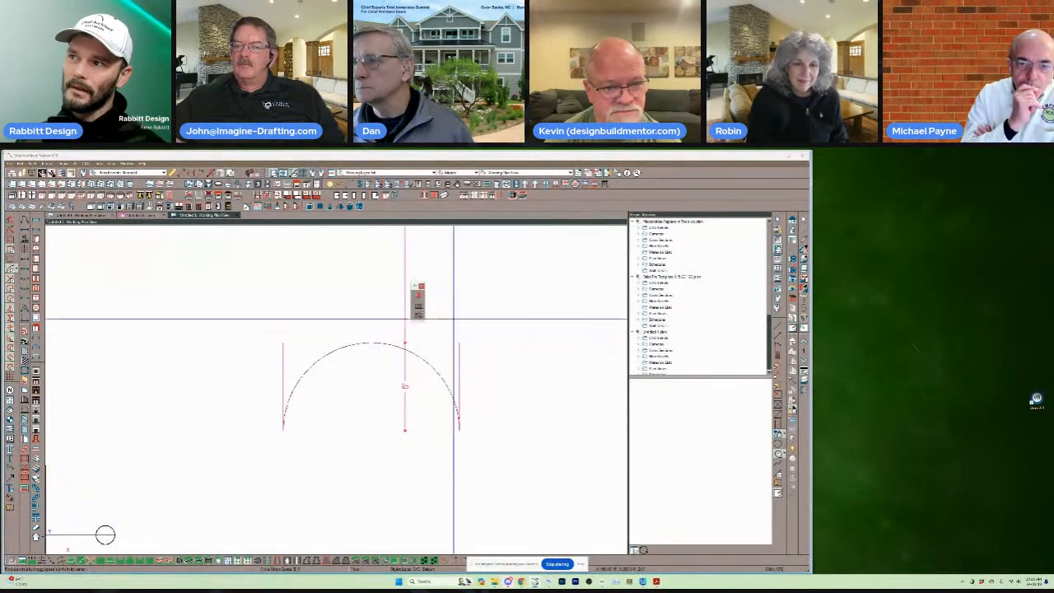
{"action": "left_click_drag", "start_coordinate": [405, 388], "coordinate": [304, 472]}
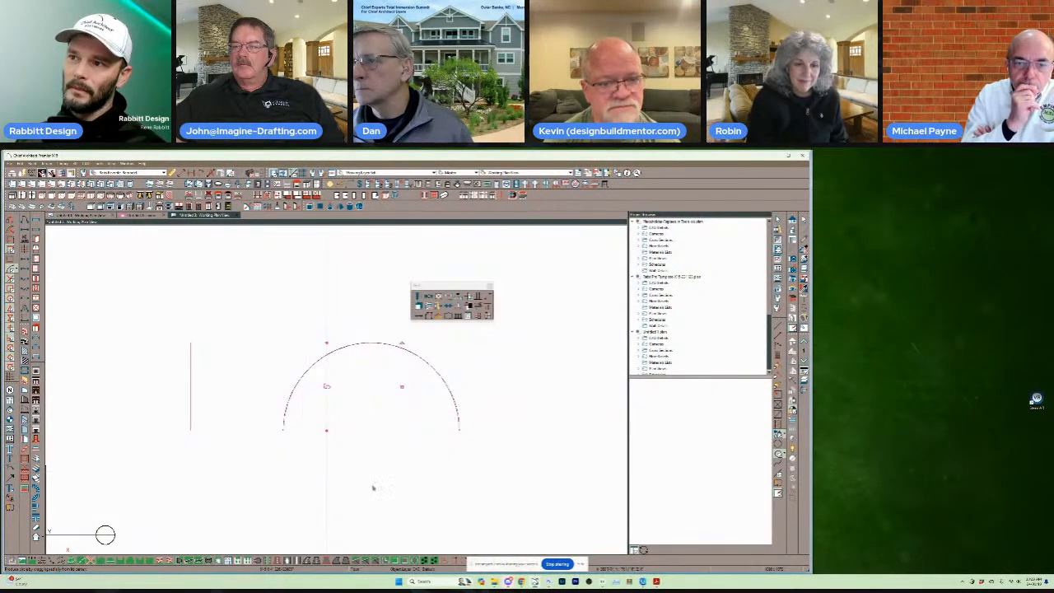
{"action": "key", "text": "Delete"}
{"action": "scroll", "coordinate": [563, 311], "scroll_direction": "up", "scroll_amount": 1}
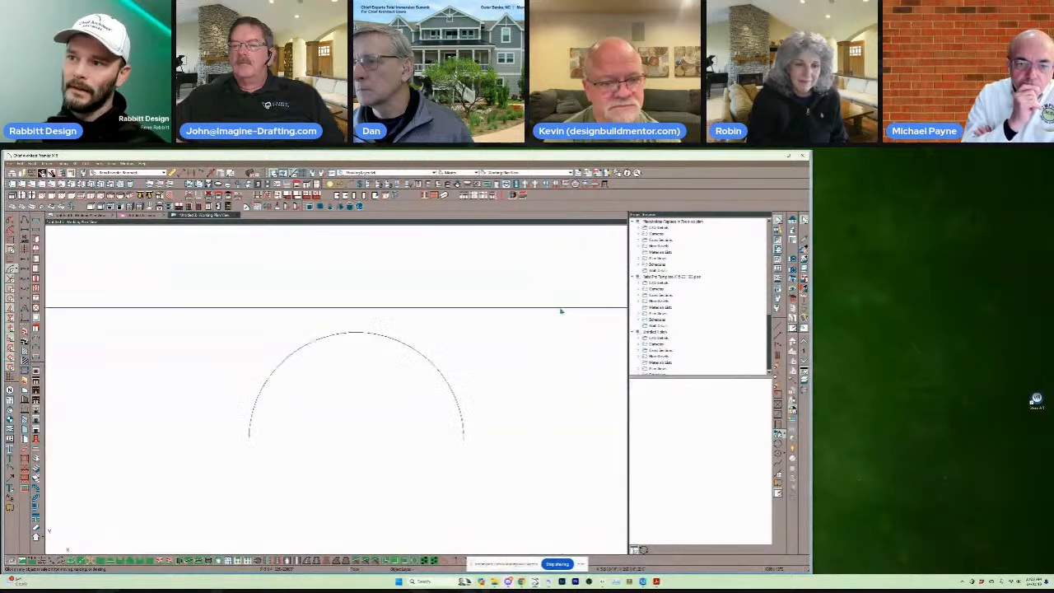
Zoom the view in on the remaining semicircular arc.
{"action": "scroll", "coordinate": [562, 311], "scroll_direction": "up", "scroll_amount": 2}
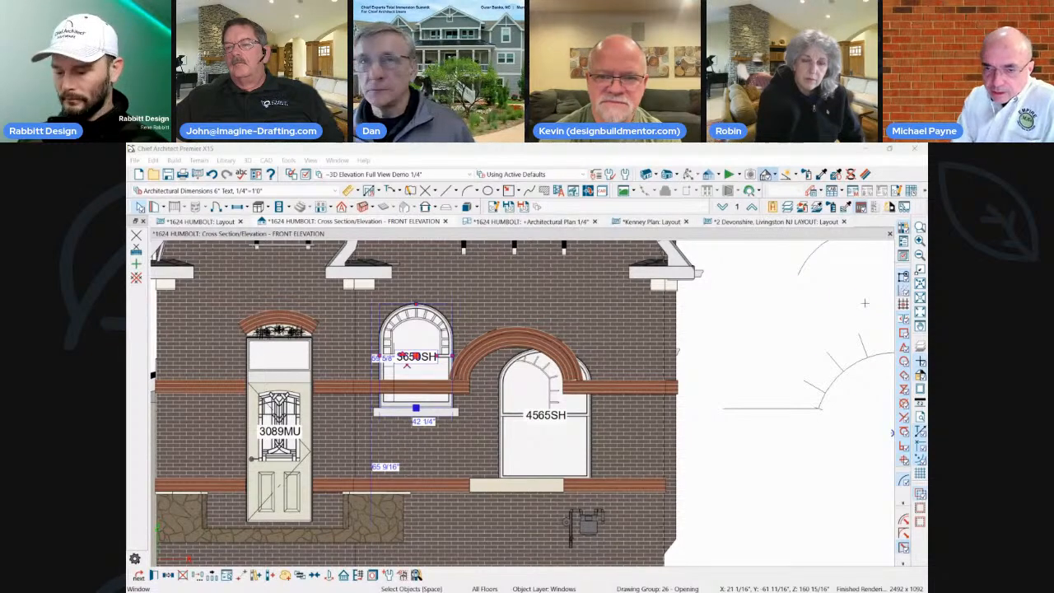
{"action": "left_click", "coordinate": [732, 371]}
{"action": "scroll", "coordinate": [642, 461], "scroll_direction": "down", "scroll_amount": 3}
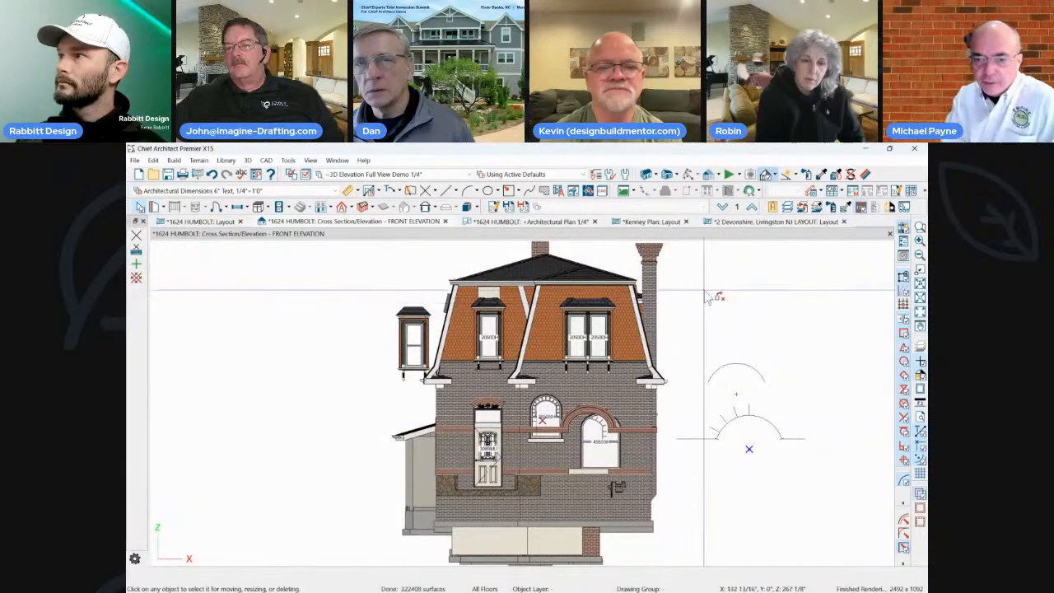
{"action": "scroll", "coordinate": [707, 296], "scroll_direction": "up", "scroll_amount": 1}
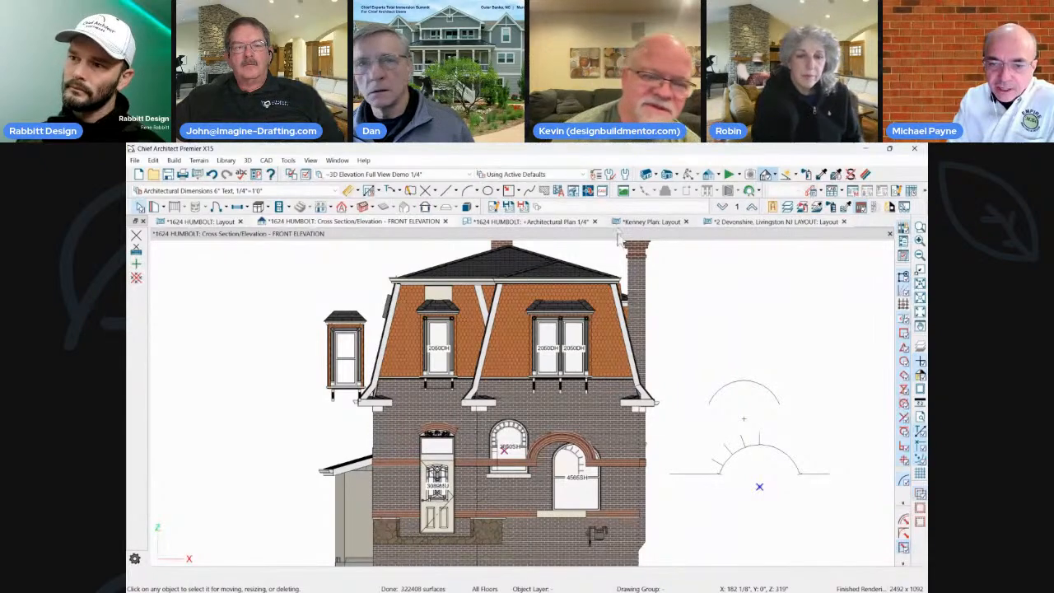
{"action": "scroll", "coordinate": [568, 504], "scroll_direction": "up", "scroll_amount": 3}
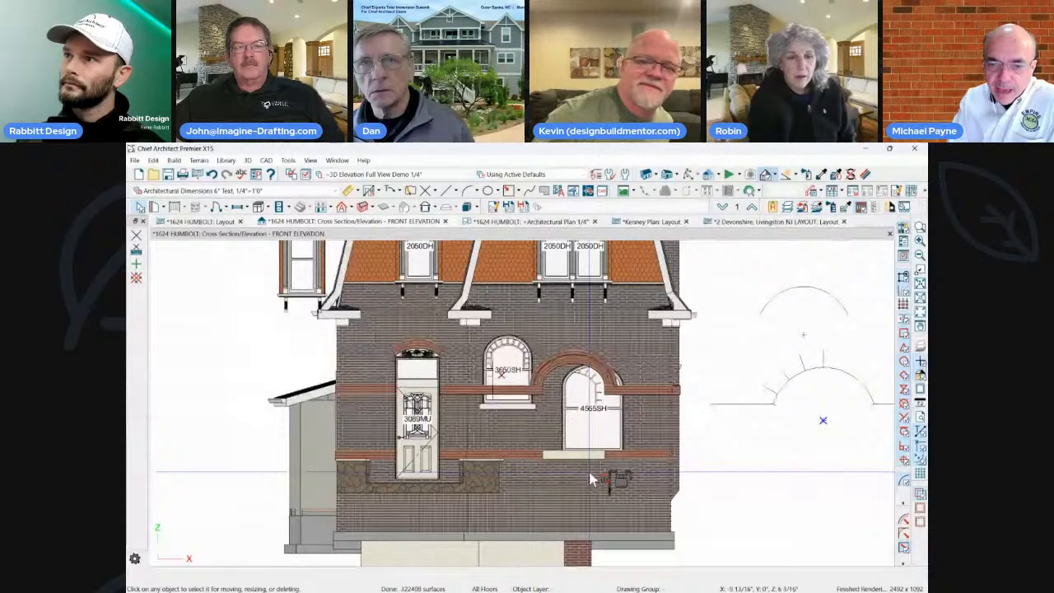
{"action": "scroll", "coordinate": [590, 479], "scroll_direction": "down", "scroll_amount": 3}
{"action": "scroll", "coordinate": [681, 383], "scroll_direction": "up", "scroll_amount": 4}
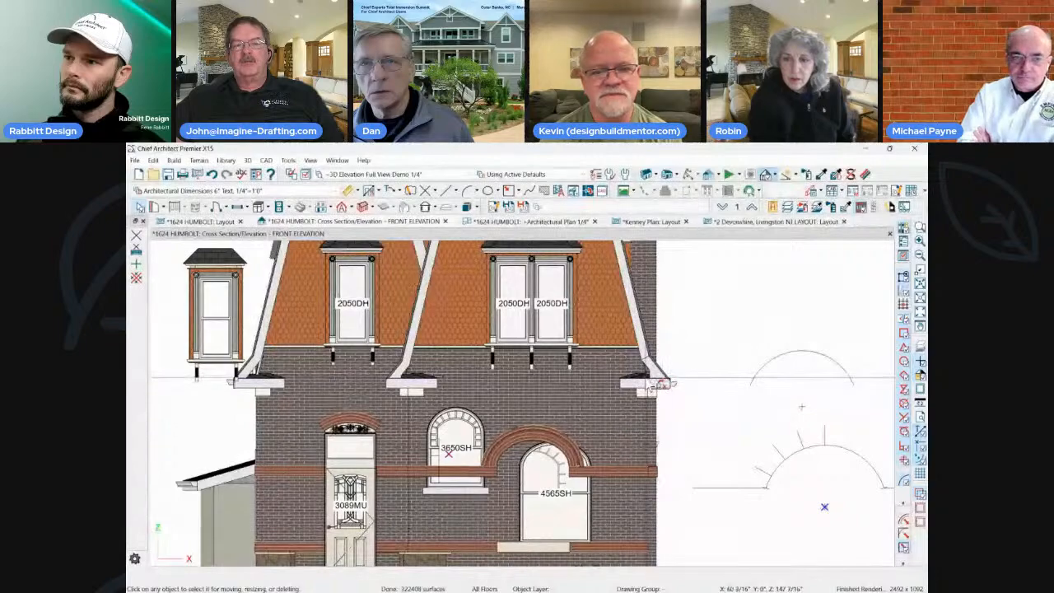
{"action": "scroll", "coordinate": [650, 384], "scroll_direction": "up", "scroll_amount": 2}
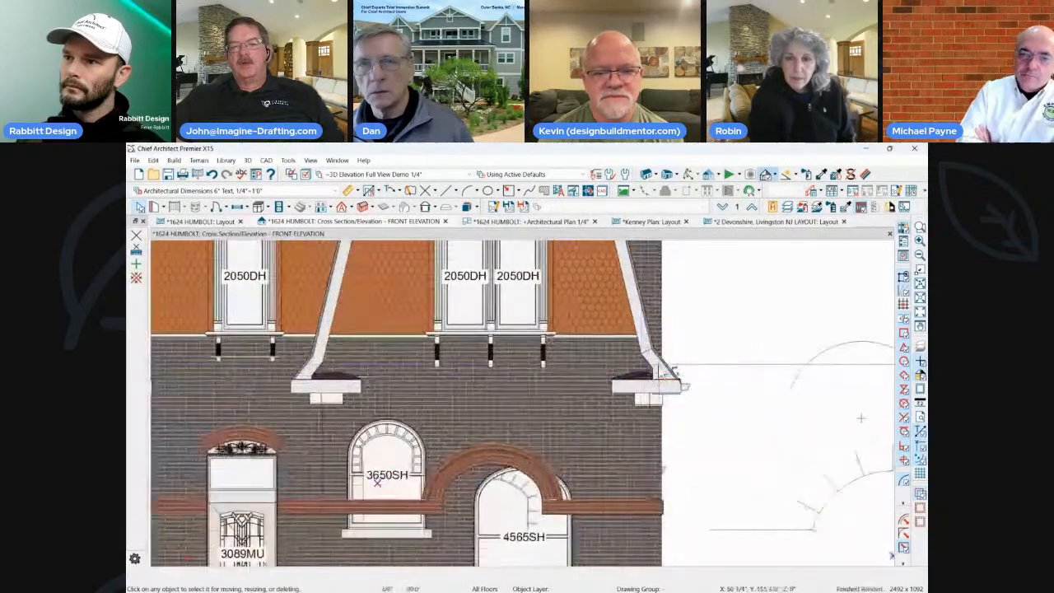
{"action": "scroll", "coordinate": [672, 375], "scroll_direction": "up", "scroll_amount": 1}
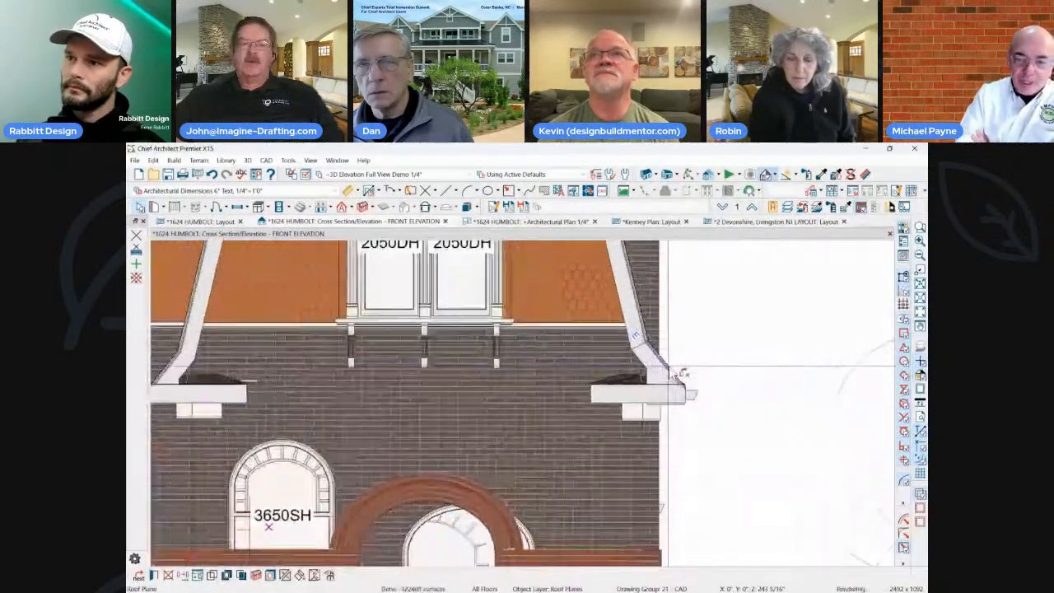
{"action": "scroll", "coordinate": [675, 375], "scroll_direction": "up", "scroll_amount": 1}
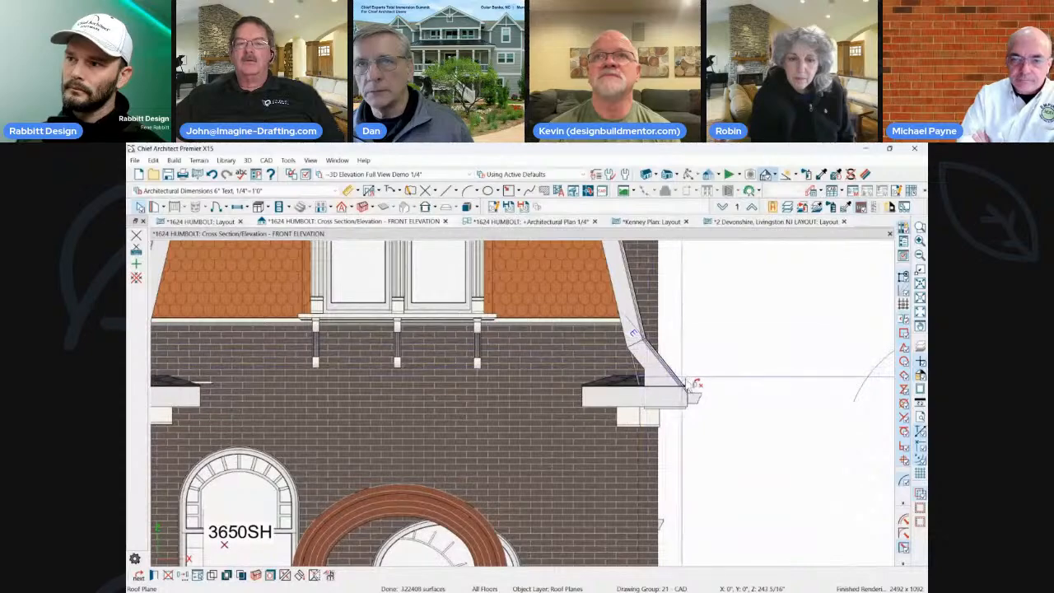
{"action": "scroll", "coordinate": [607, 353], "scroll_direction": "down", "scroll_amount": 3}
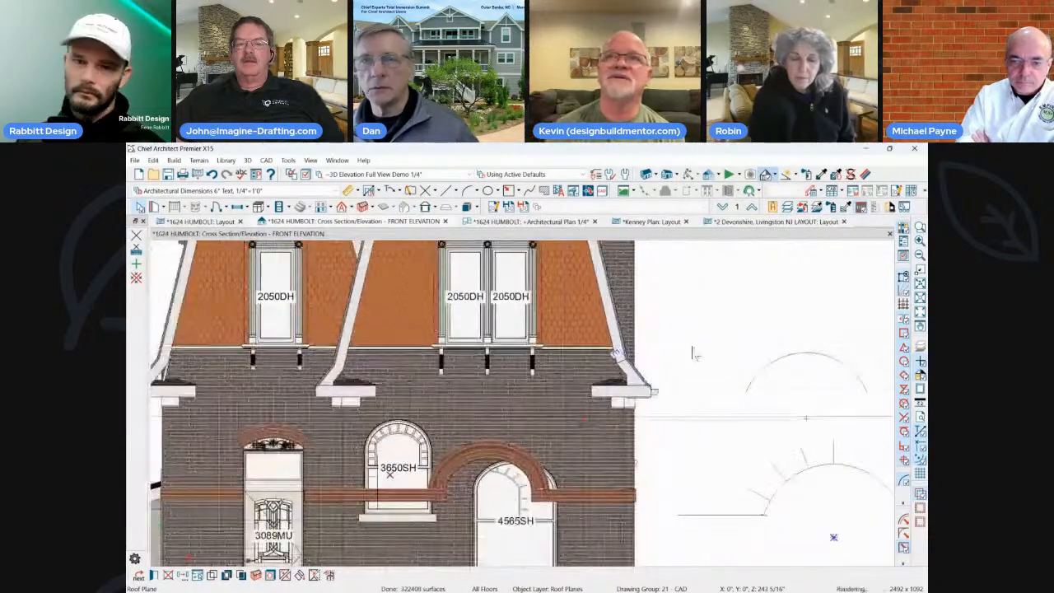
{"action": "scroll", "coordinate": [713, 341], "scroll_direction": "up", "scroll_amount": 2}
{"action": "scroll", "coordinate": [555, 377], "scroll_direction": "down", "scroll_amount": 1}
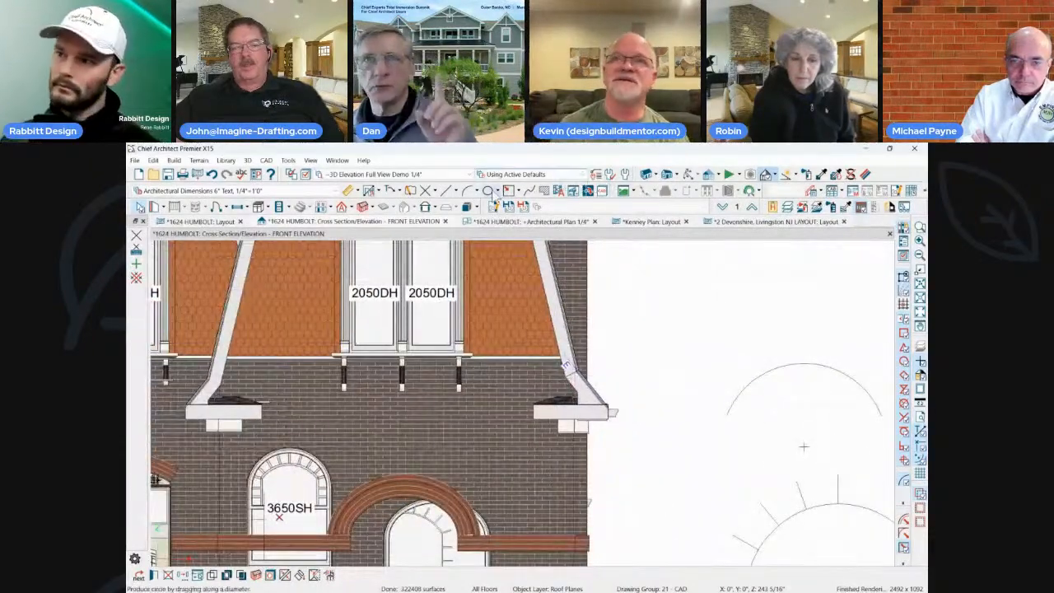
Draw a circle by diameter, shrink it to a 3'-0 1/2" radius, and set it at the roof edge.
{"action": "left_click", "coordinate": [488, 190]}
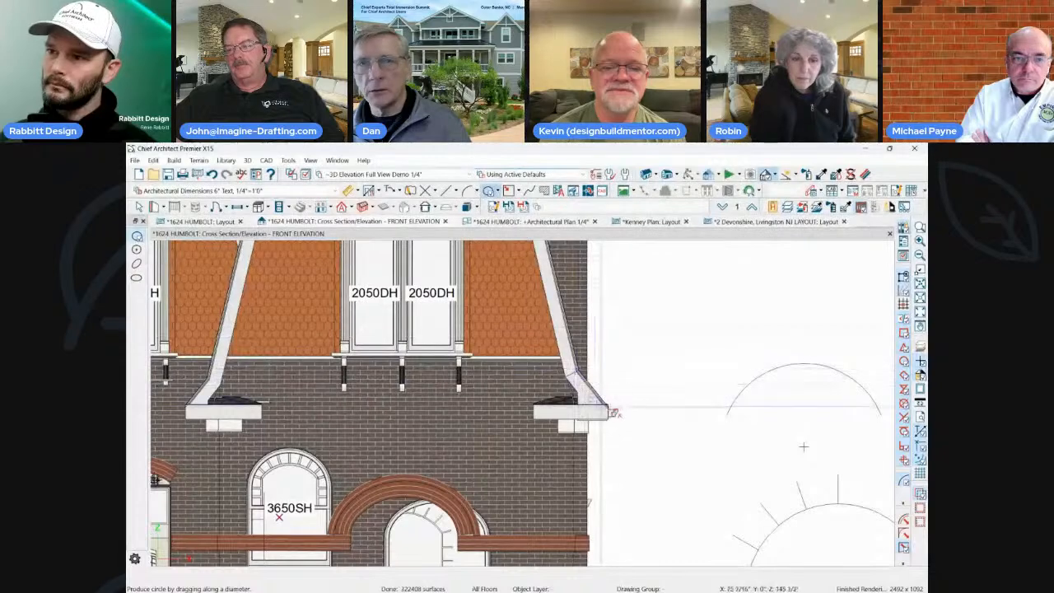
{"action": "scroll", "coordinate": [613, 406], "scroll_direction": "up", "scroll_amount": 1}
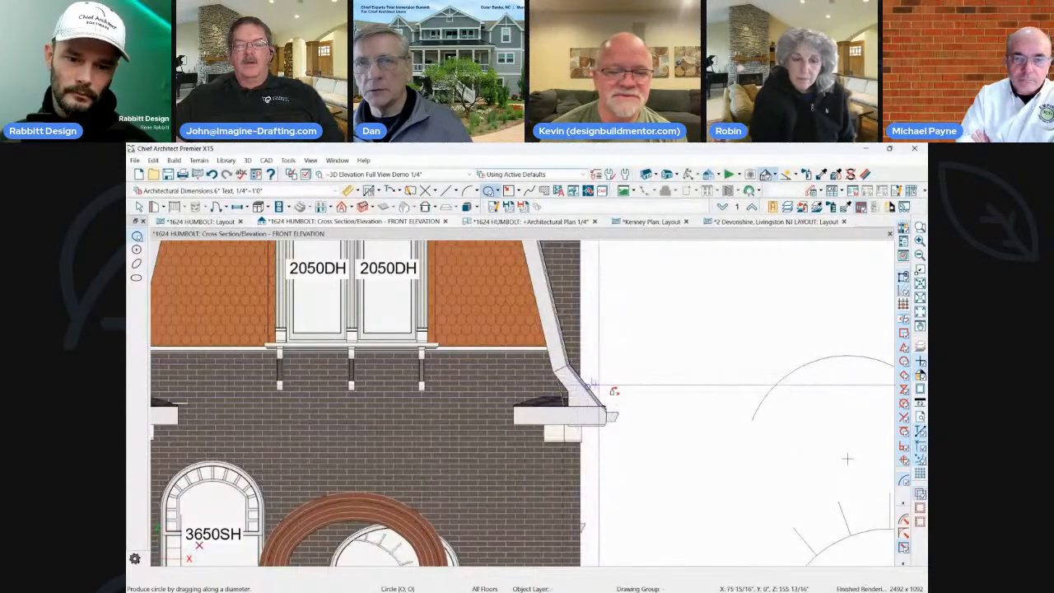
{"action": "left_click_drag", "start_coordinate": [607, 388], "coordinate": [778, 280]}
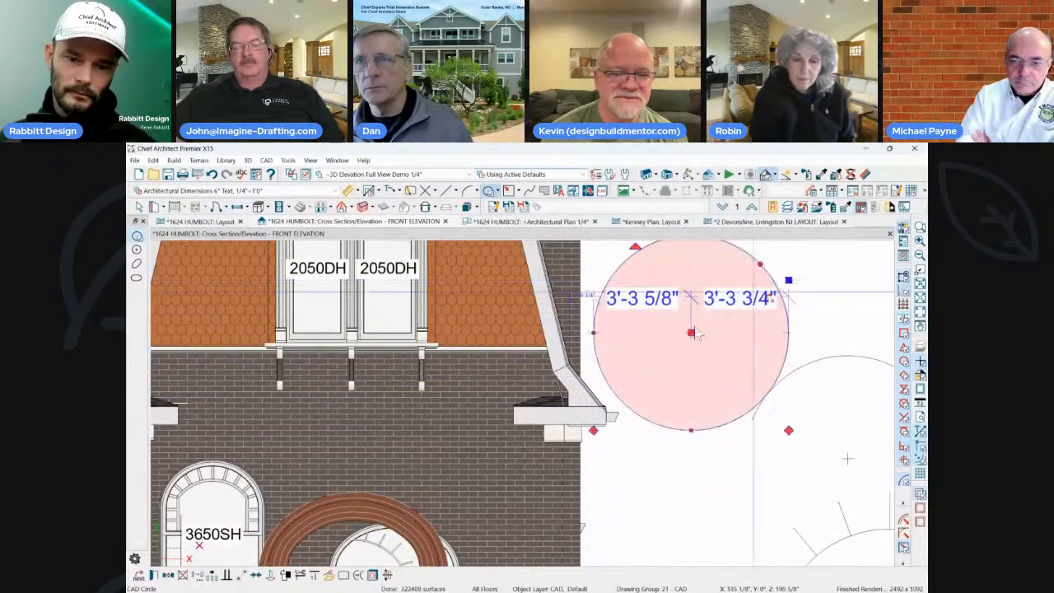
{"action": "left_click_drag", "start_coordinate": [691, 333], "coordinate": [662, 341]}
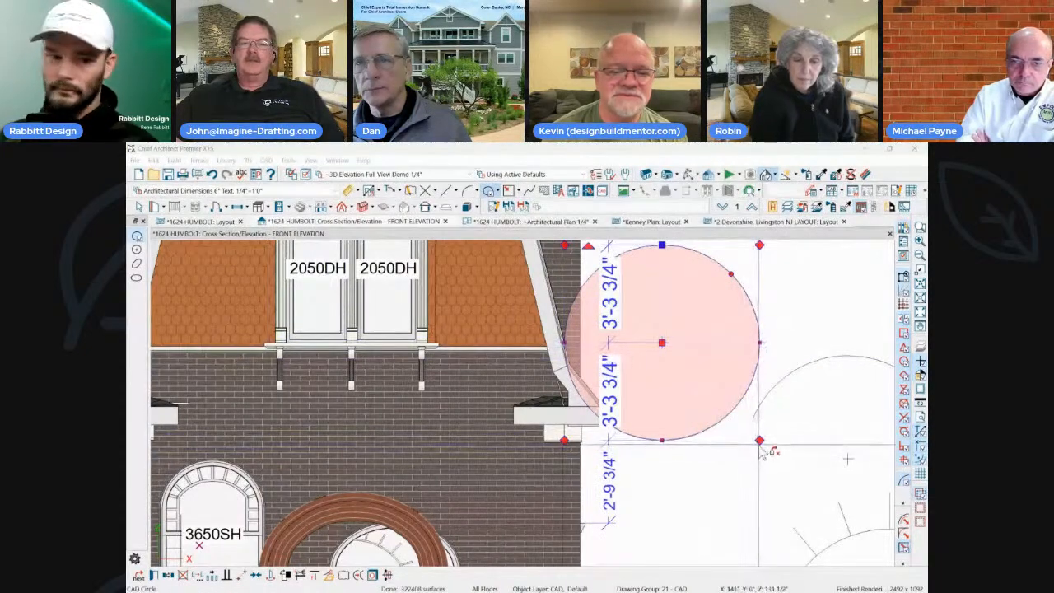
{"action": "left_click", "coordinate": [766, 441]}
{"action": "right_click", "coordinate": [732, 416]}
{"action": "left_click", "coordinate": [729, 414]}
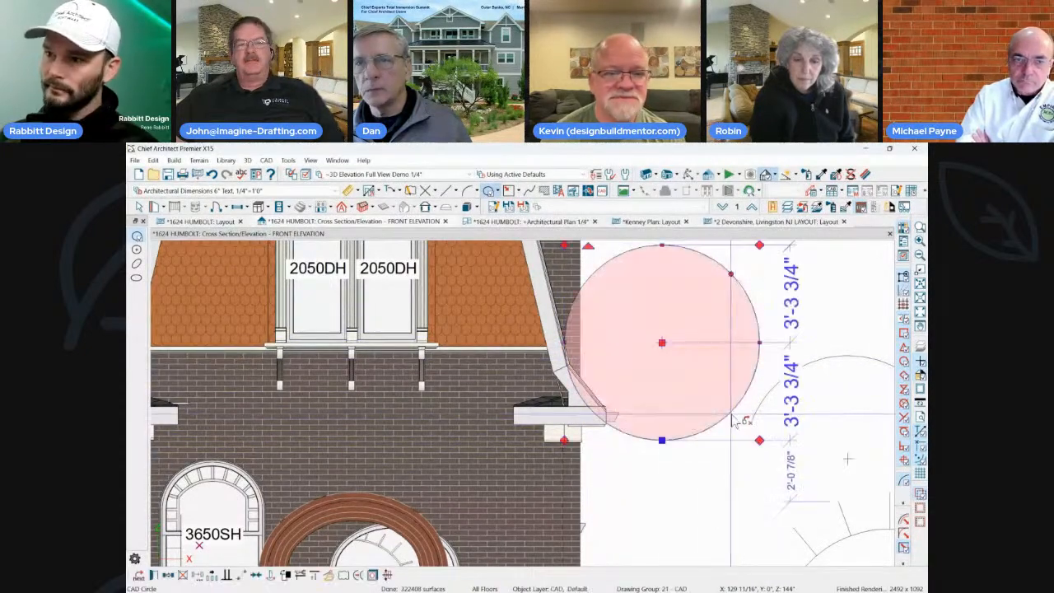
{"action": "left_click_drag", "start_coordinate": [758, 439], "coordinate": [738, 429]}
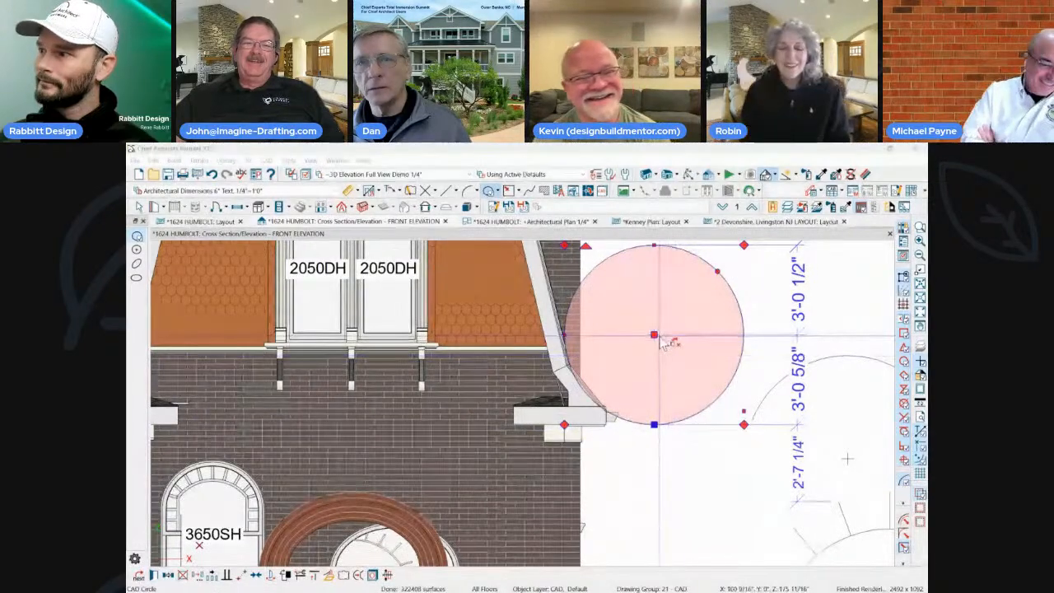
{"action": "left_click_drag", "start_coordinate": [654, 338], "coordinate": [648, 336]}
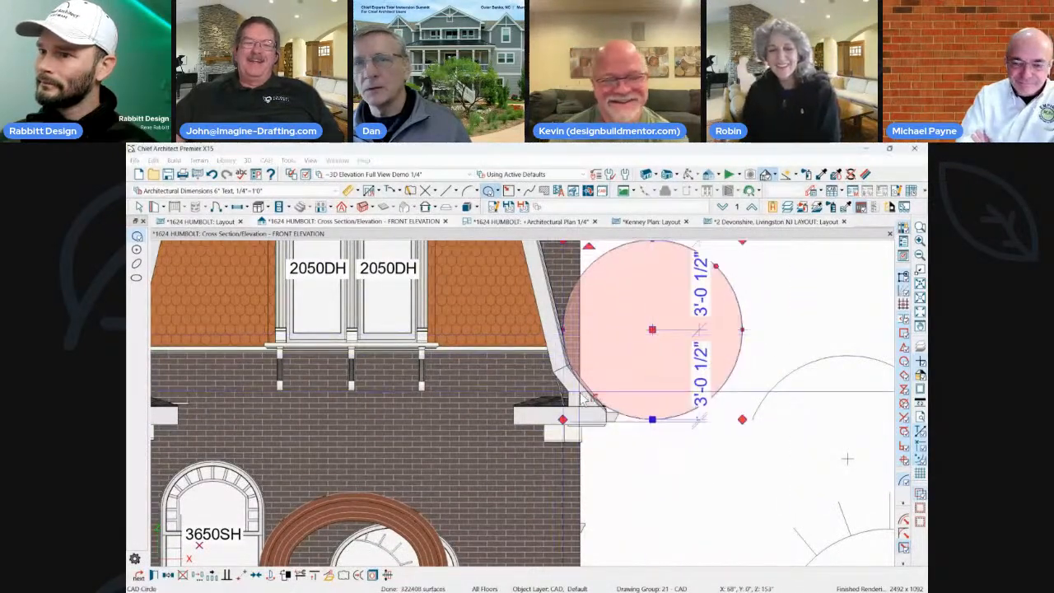
{"action": "right_click", "coordinate": [581, 394]}
{"action": "left_click", "coordinate": [572, 393]}
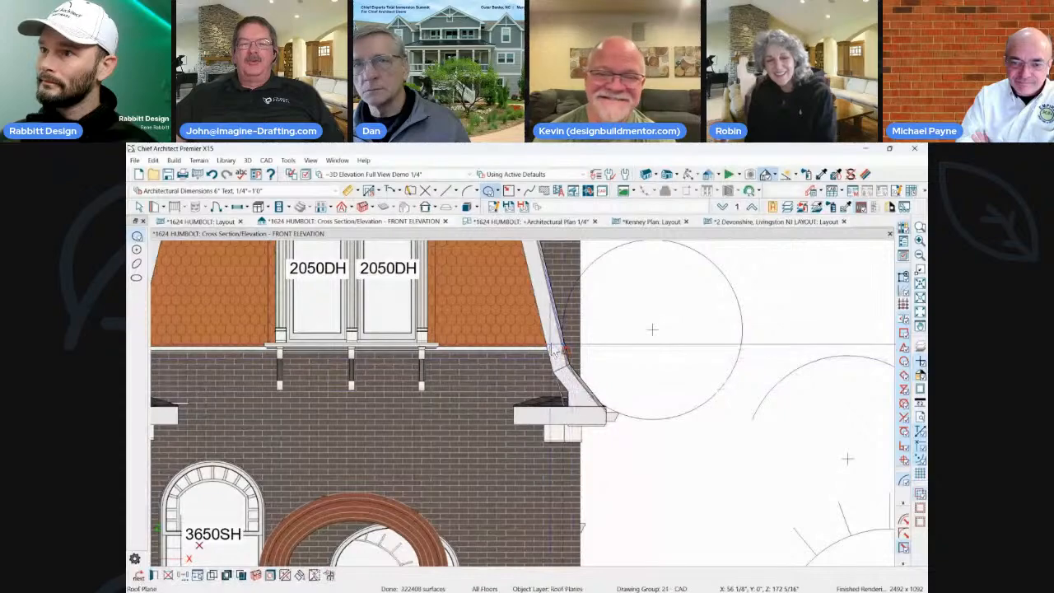
Select the mansard roof plane and reopen its Roof Plane Specification dialog.
{"action": "right_click", "coordinate": [546, 301]}
{"action": "left_click", "coordinate": [543, 278]}
{"action": "left_click", "coordinate": [550, 284]}
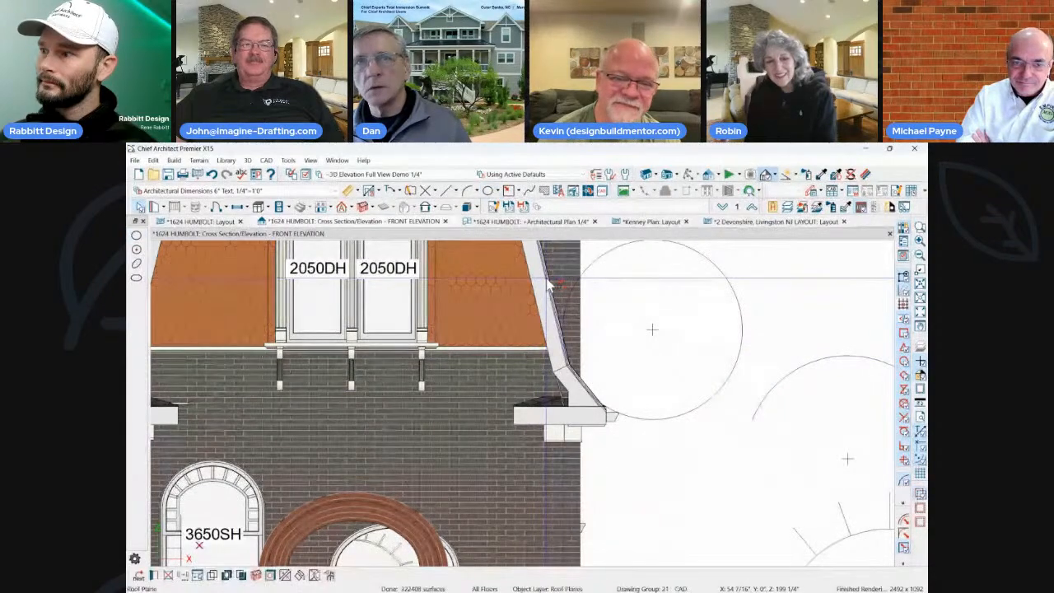
{"action": "left_click", "coordinate": [651, 582]}
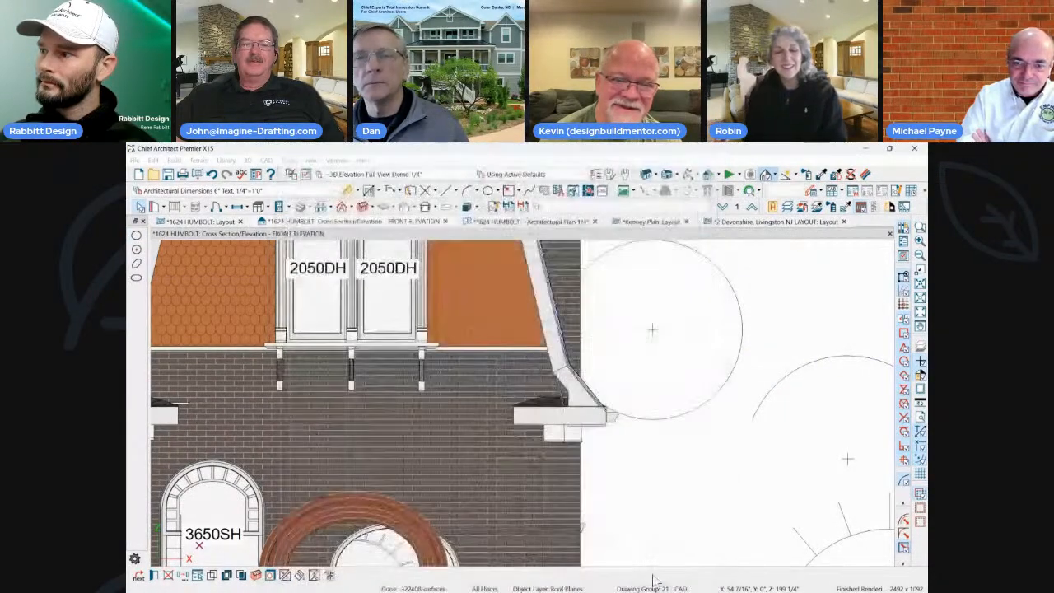
{"action": "scroll", "coordinate": [631, 468], "scroll_direction": "down", "scroll_amount": 3}
{"action": "scroll", "coordinate": [645, 467], "scroll_direction": "up", "scroll_amount": 2}
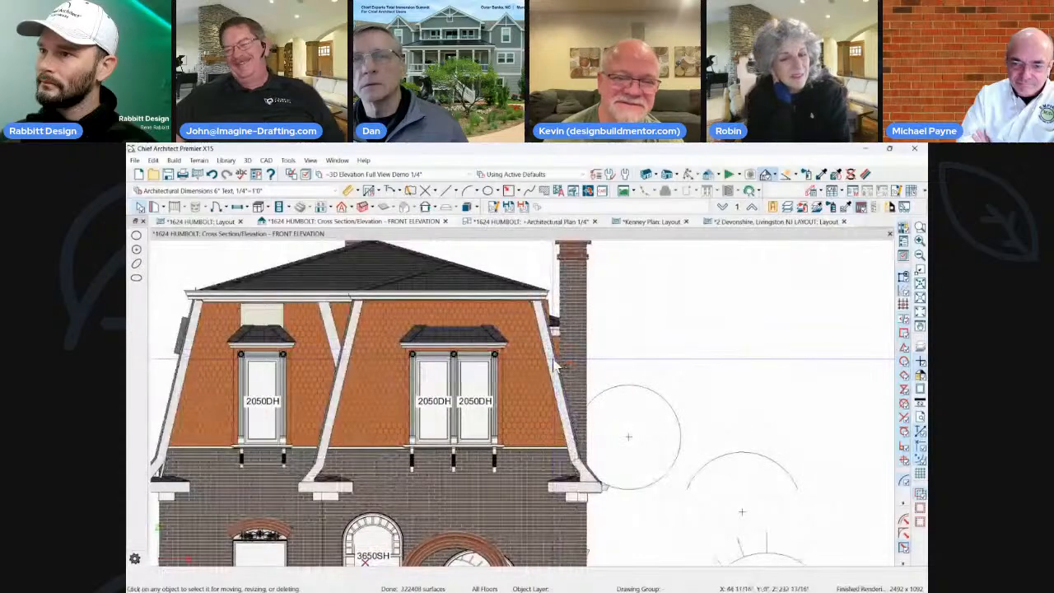
{"action": "double_click", "coordinate": [557, 369]}
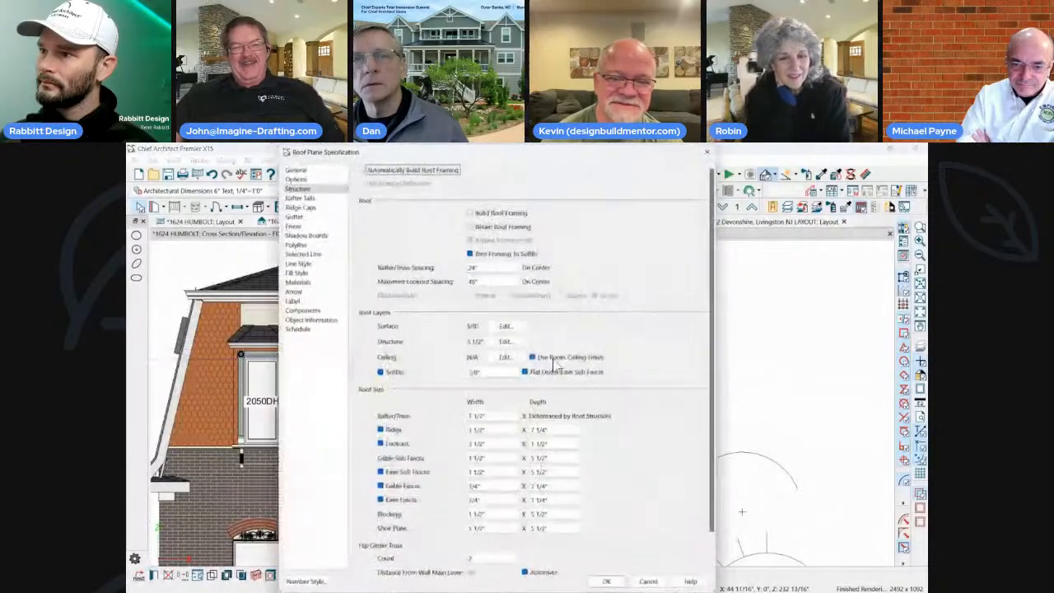
On the General page, switch the mansard pitch to degrees, reading 76.504267°.
{"action": "left_click", "coordinate": [313, 179]}
{"action": "key", "text": "Up"}
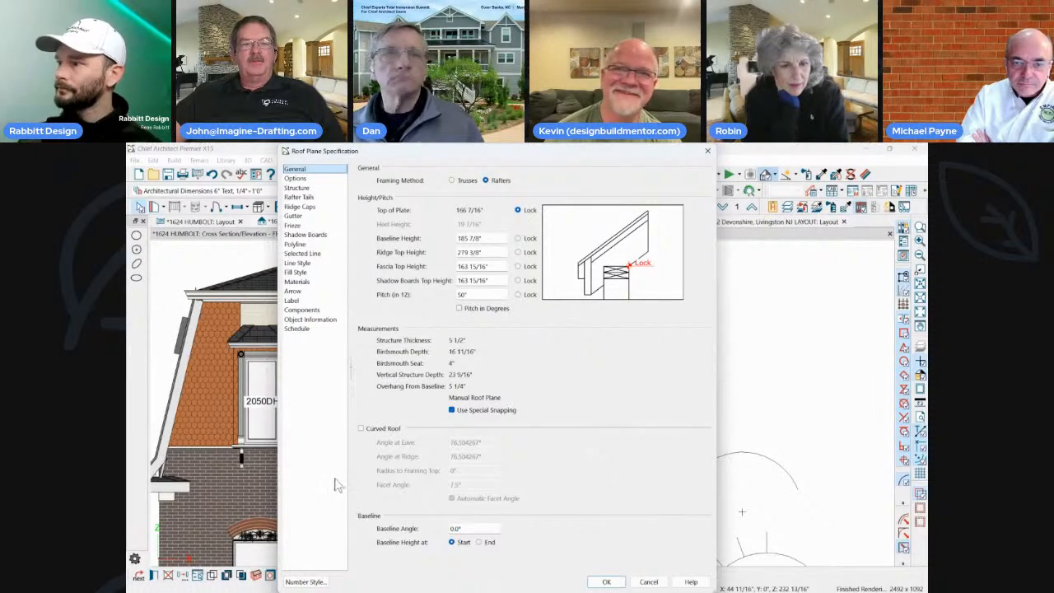
{"action": "left_click", "coordinate": [483, 308]}
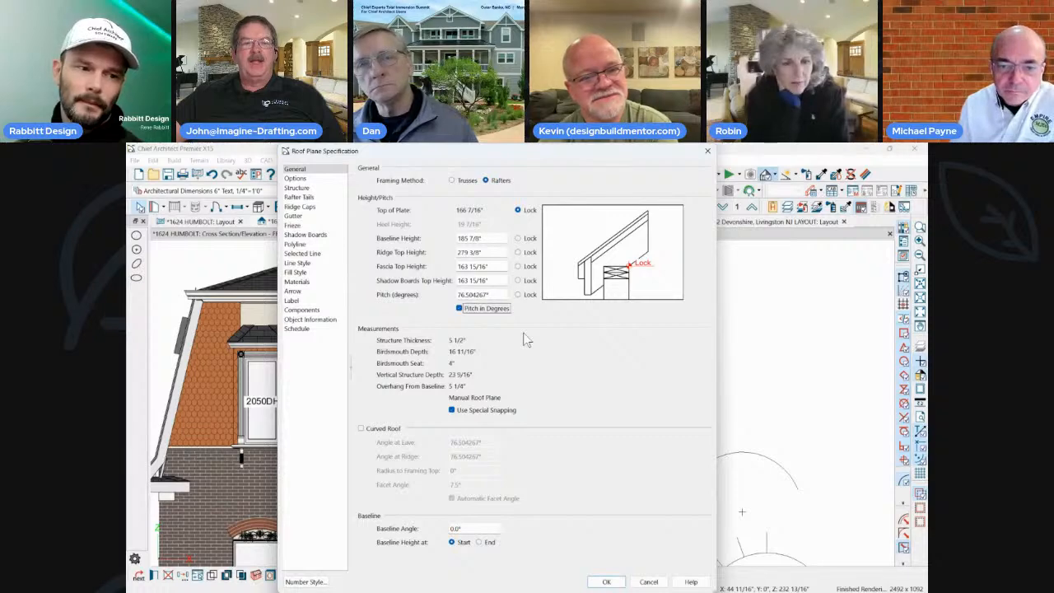
{"action": "left_click_drag", "start_coordinate": [498, 292], "coordinate": [332, 322]}
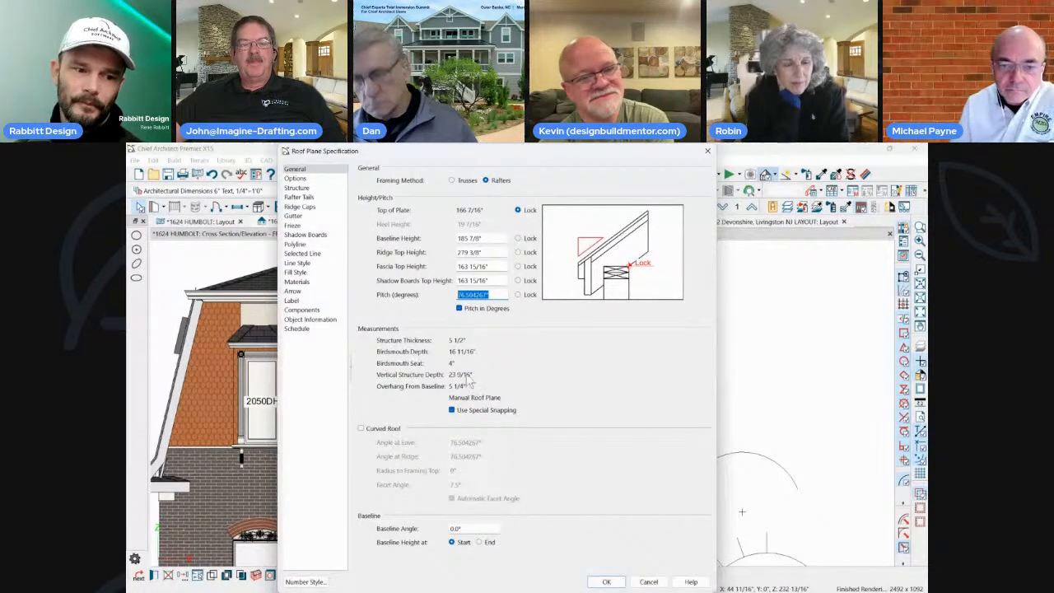
{"action": "left_click", "coordinate": [610, 583]}
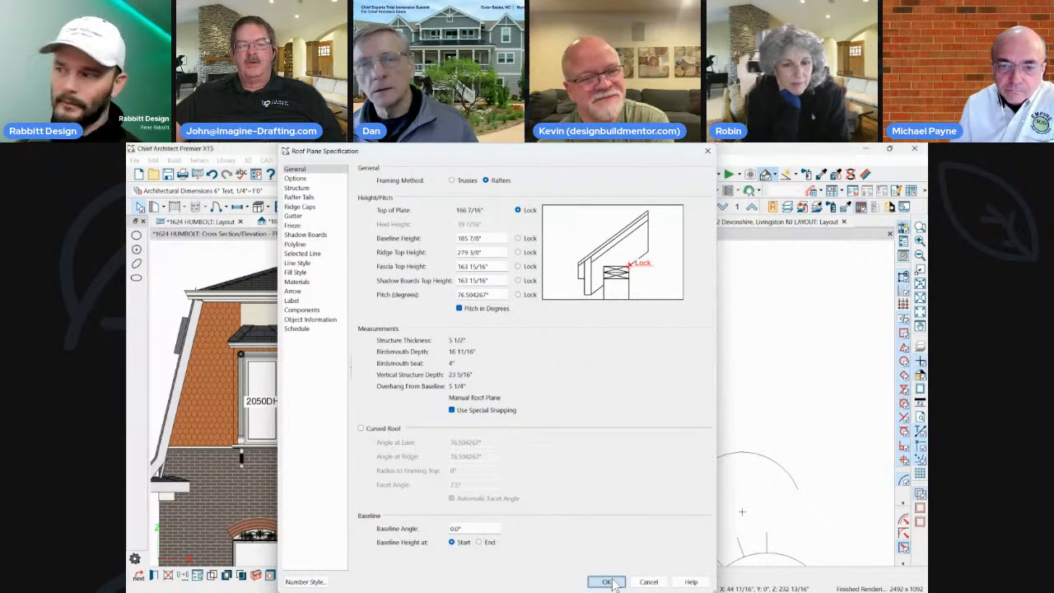
Move the guide circle up and to the right, out of the way.
{"action": "double_click", "coordinate": [582, 479]}
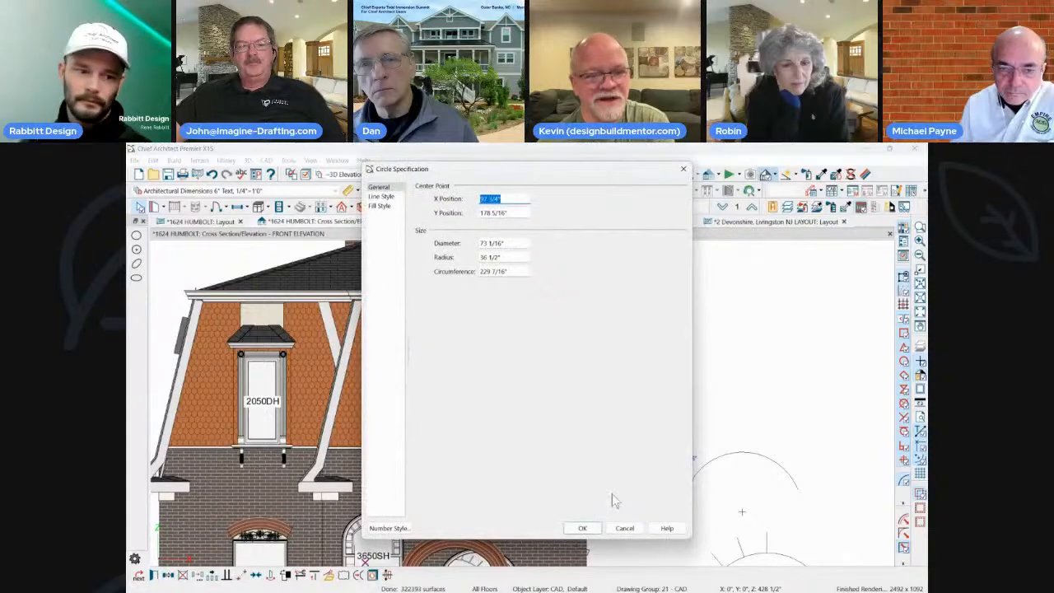
{"action": "left_click", "coordinate": [625, 528]}
{"action": "left_click_drag", "start_coordinate": [629, 438], "coordinate": [722, 397]}
{"action": "left_click", "coordinate": [583, 476]}
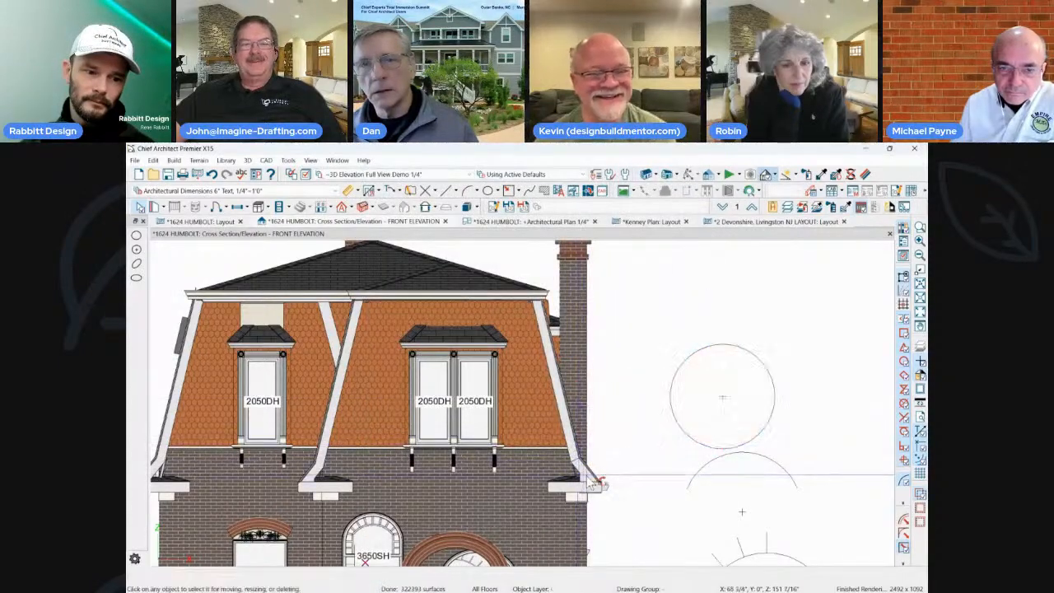
Make the lower roof plane curved, 26.176116° at the eave and 76.504267° at the ridge.
{"action": "double_click", "coordinate": [598, 484]}
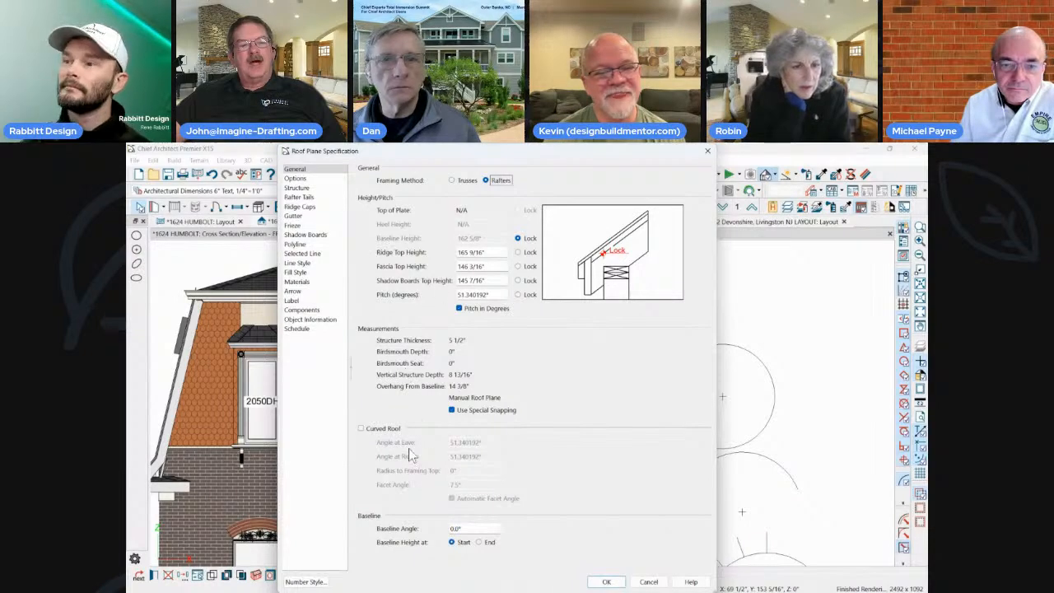
{"action": "left_click", "coordinate": [384, 429]}
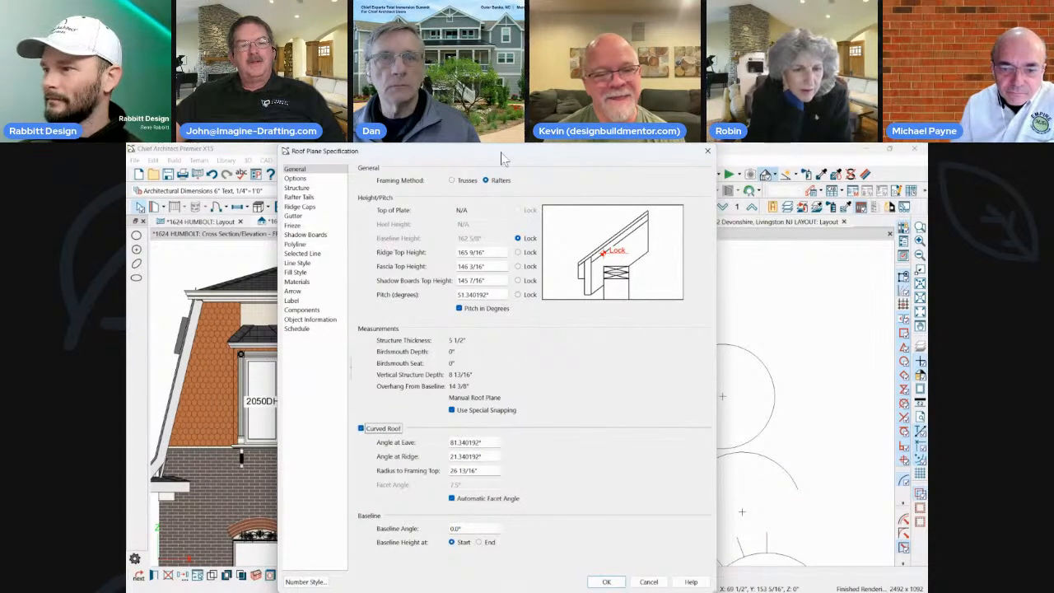
{"action": "mouse_move", "coordinate": [471, 158]}
{"action": "left_mouse_down"}
{"action": "mouse_move", "coordinate": [492, 148]}
{"action": "mouse_move", "coordinate": [476, 158]}
{"action": "left_mouse_up"}
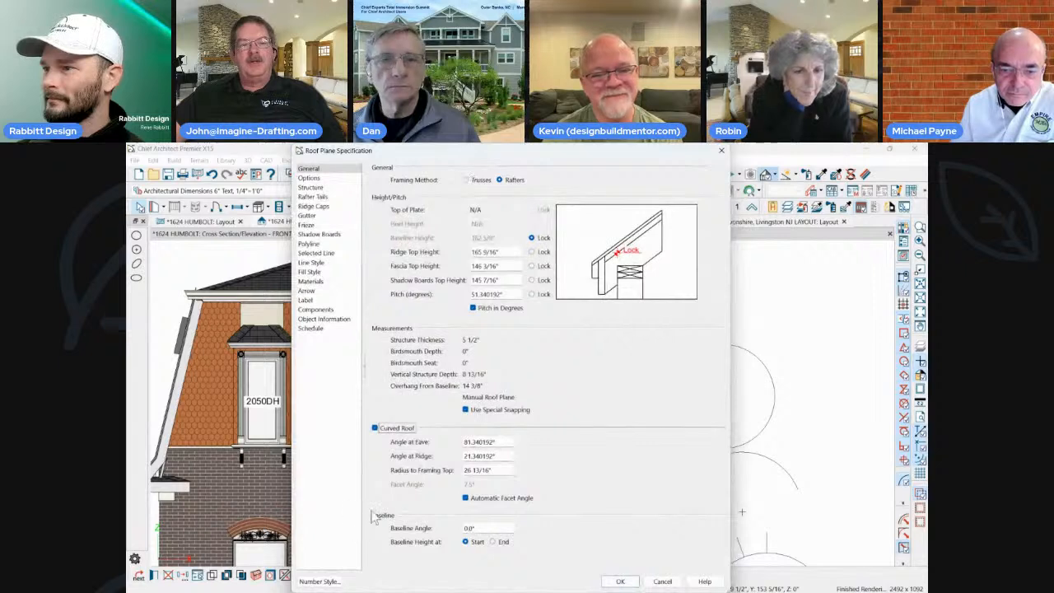
{"action": "left_click_drag", "start_coordinate": [506, 457], "coordinate": [393, 463]}
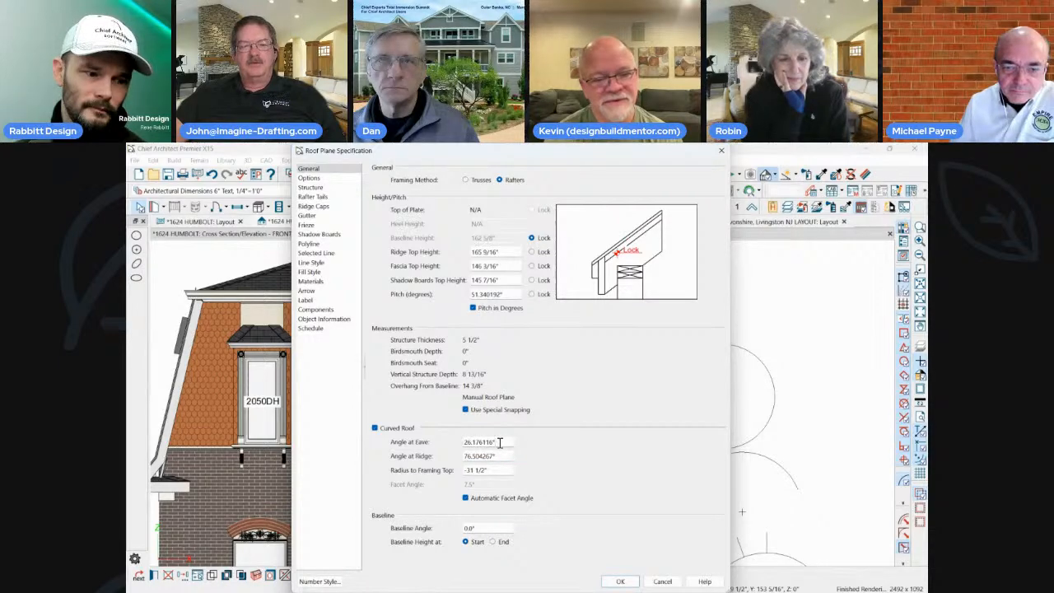
{"action": "left_click", "coordinate": [620, 581]}
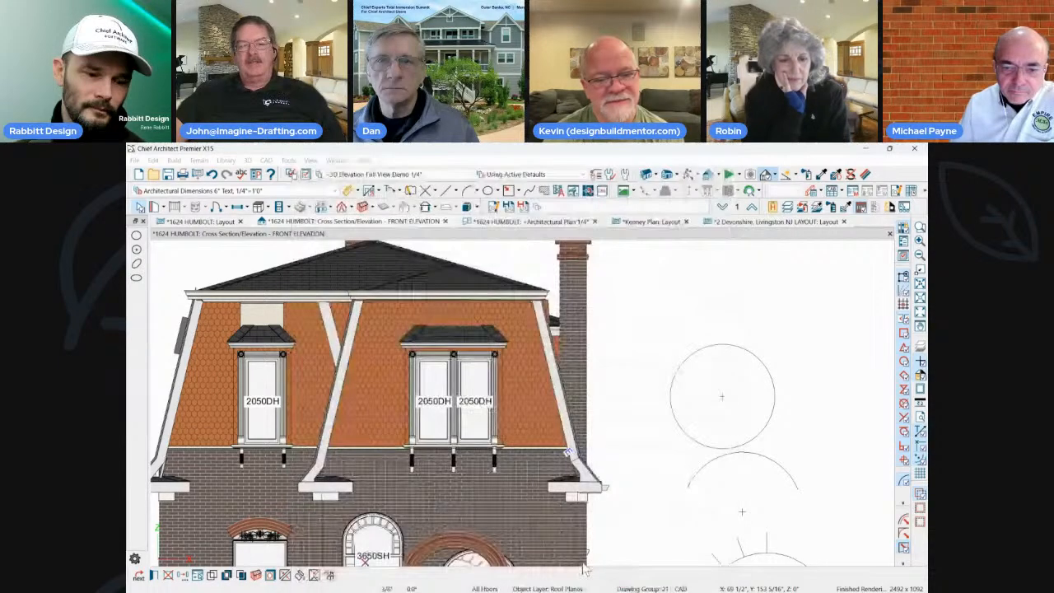
Zoom in on the curved eave, then open a perspective floor overview of the HUMBOLT Architectural Plan 1/4".
{"action": "scroll", "coordinate": [607, 489], "scroll_direction": "up", "scroll_amount": 5}
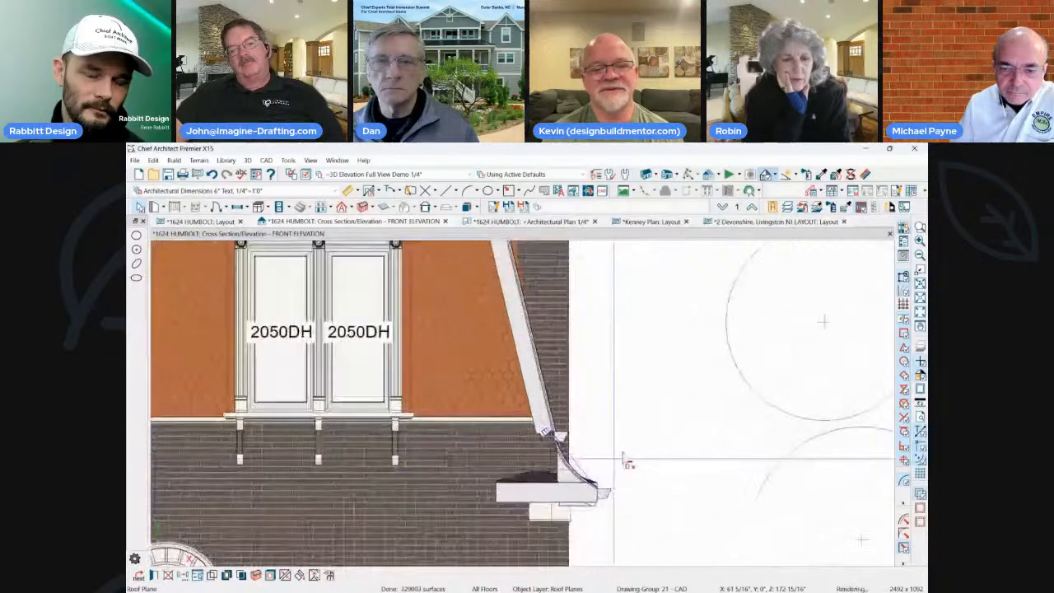
{"action": "scroll", "coordinate": [578, 441], "scroll_direction": "up", "scroll_amount": 3}
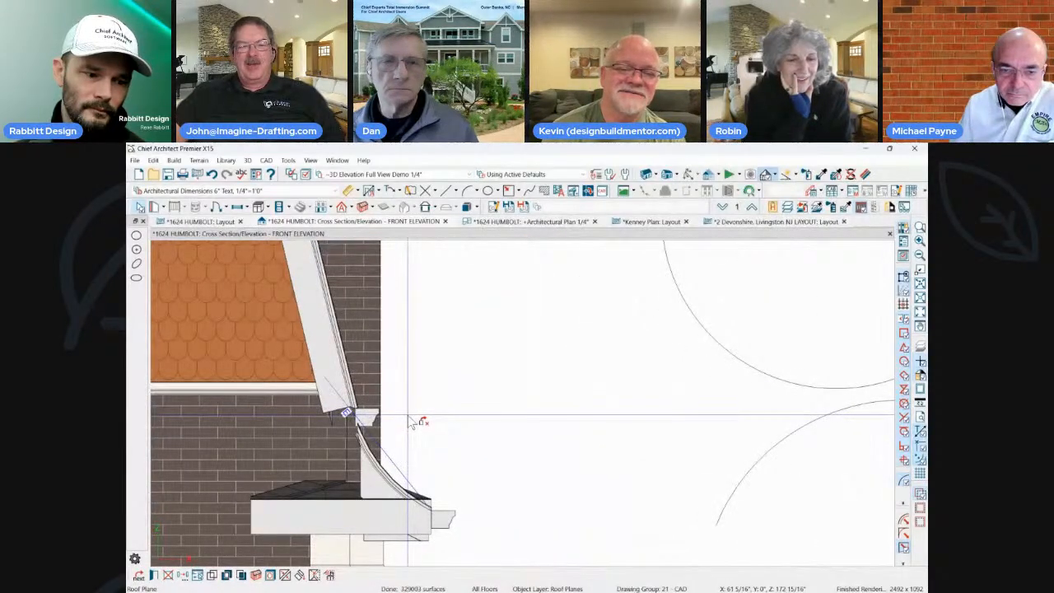
{"action": "scroll", "coordinate": [428, 416], "scroll_direction": "down", "scroll_amount": 1}
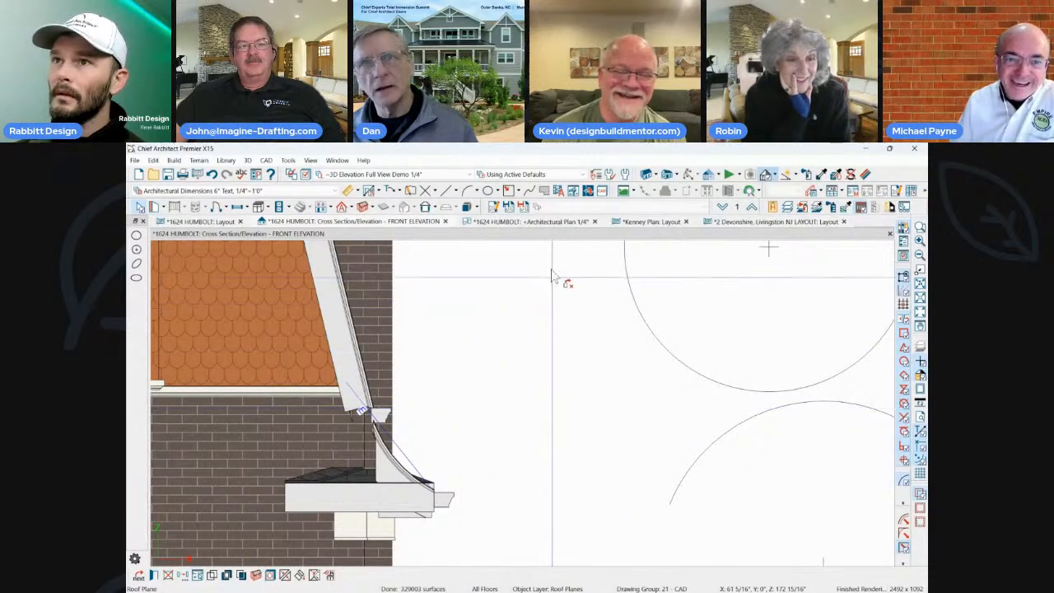
{"action": "left_click", "coordinate": [565, 227]}
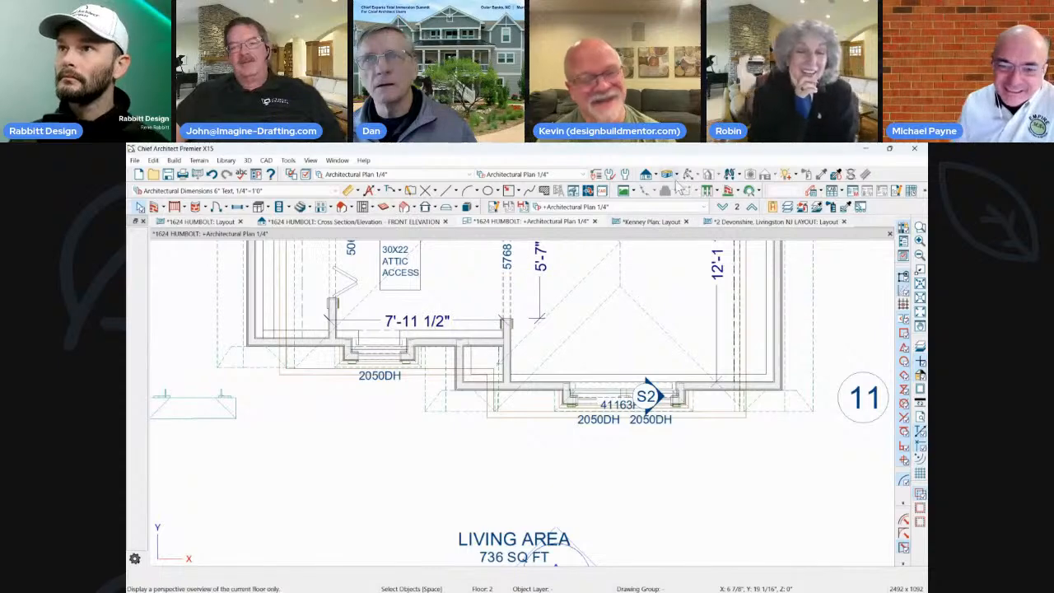
{"action": "left_click", "coordinate": [649, 192]}
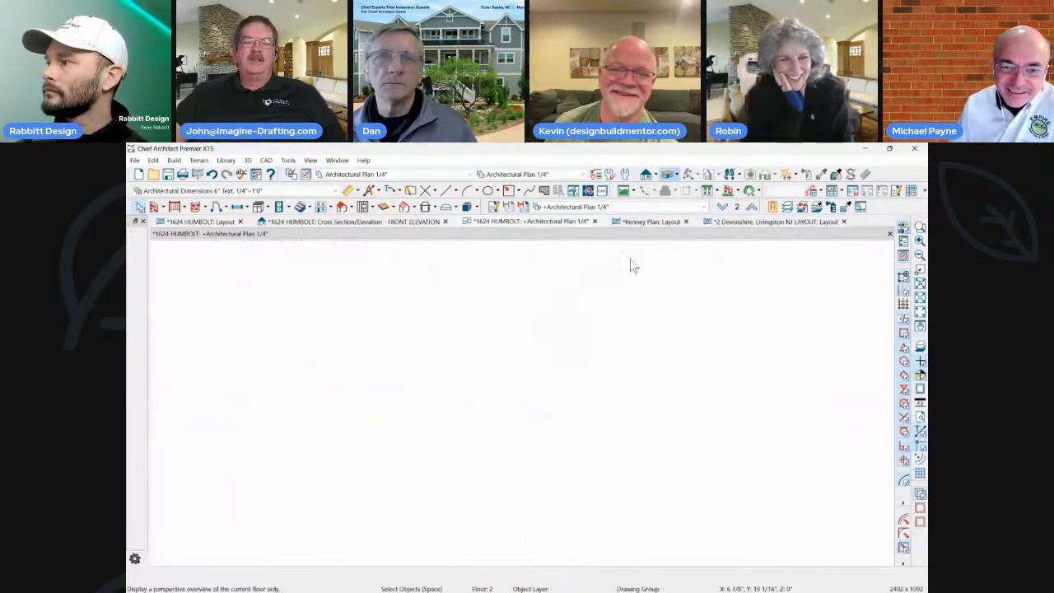
Orbit the 3D overview up to the roof floor and select the mansard roof plane.
{"action": "left_click_drag", "start_coordinate": [617, 287], "coordinate": [439, 494]}
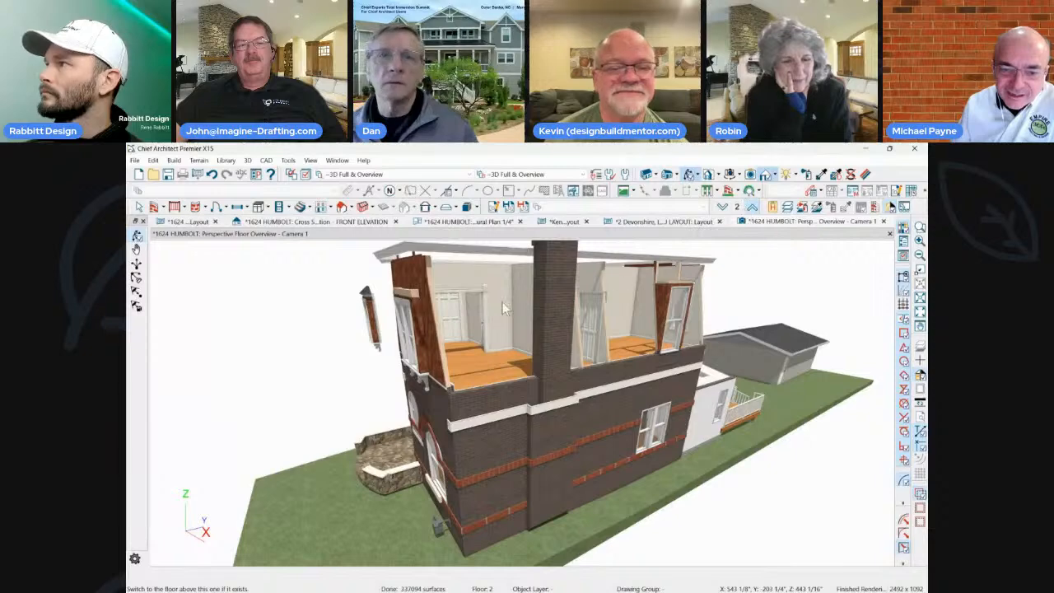
{"action": "key", "text": "Page_Up"}
{"action": "left_click_drag", "start_coordinate": [506, 309], "coordinate": [472, 381]}
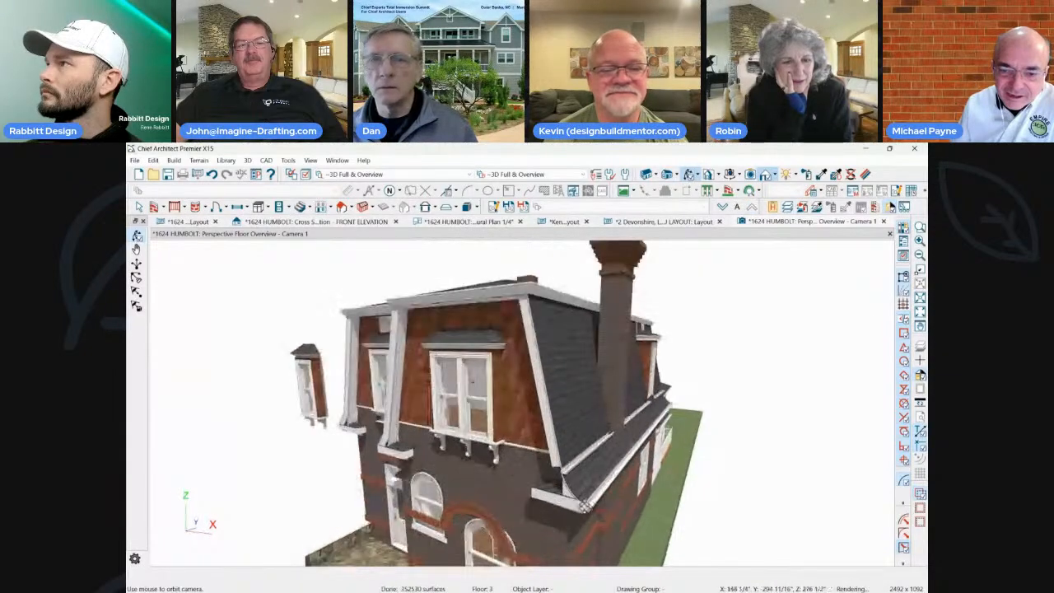
{"action": "left_click", "coordinate": [622, 418]}
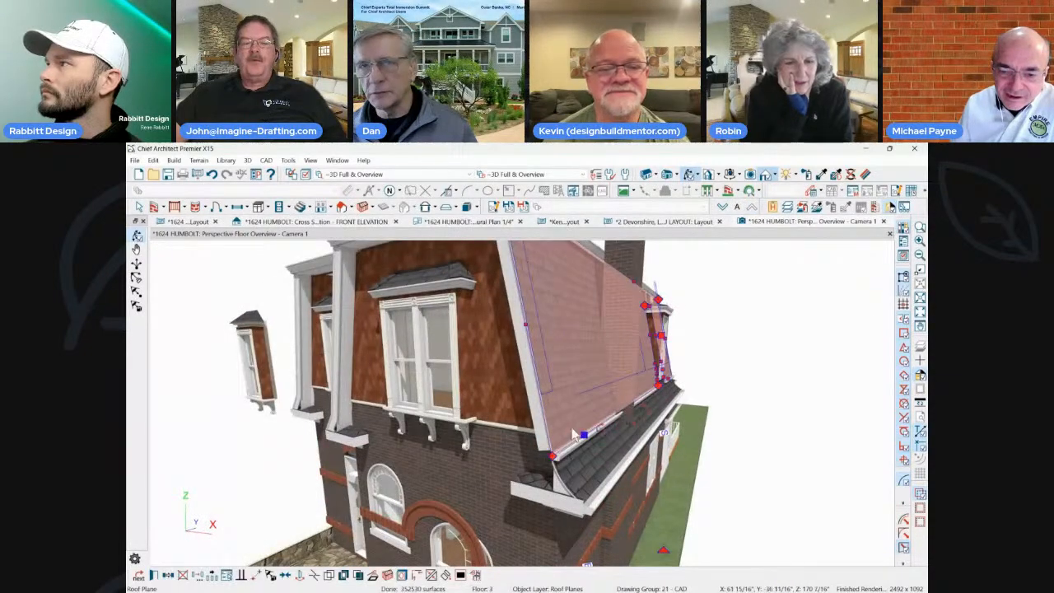
Set the roof plane's gutter to Off in Roof Plane Specification.
{"action": "double_click", "coordinate": [570, 367]}
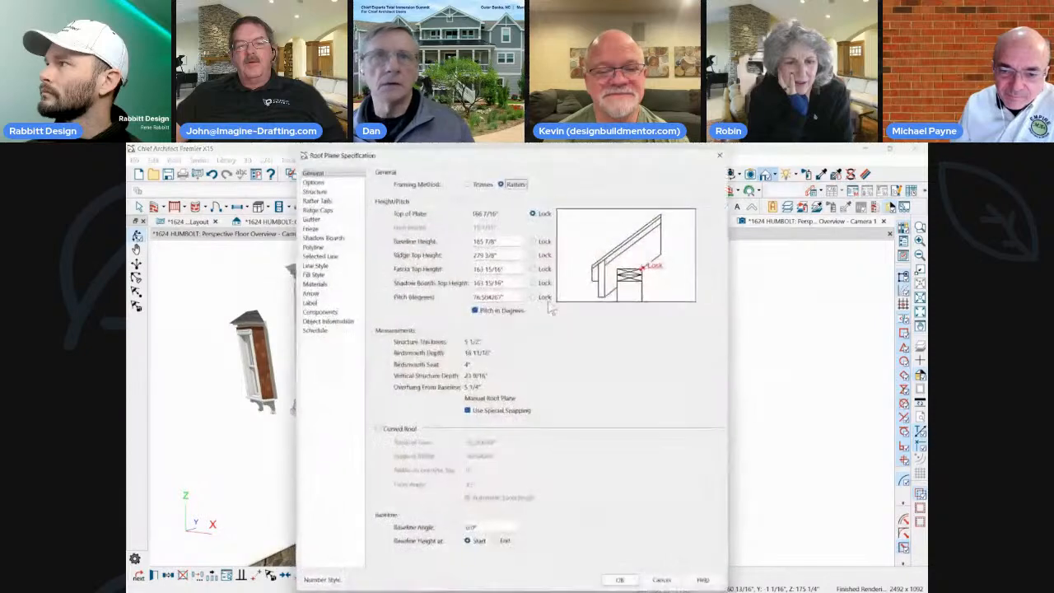
{"action": "left_click", "coordinate": [308, 216]}
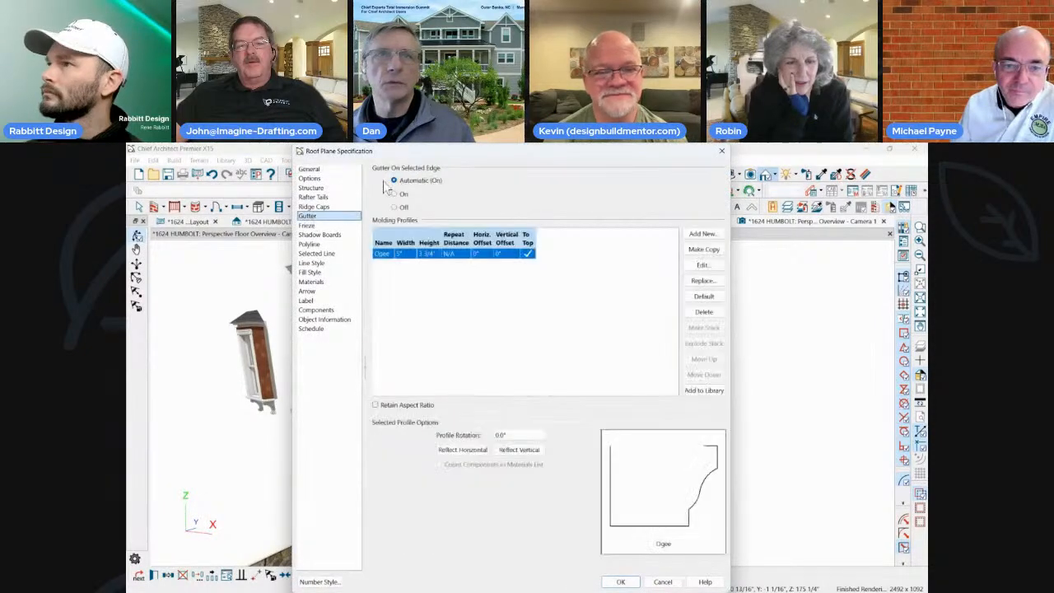
{"action": "left_click", "coordinate": [394, 206]}
{"action": "left_click", "coordinate": [621, 582]}
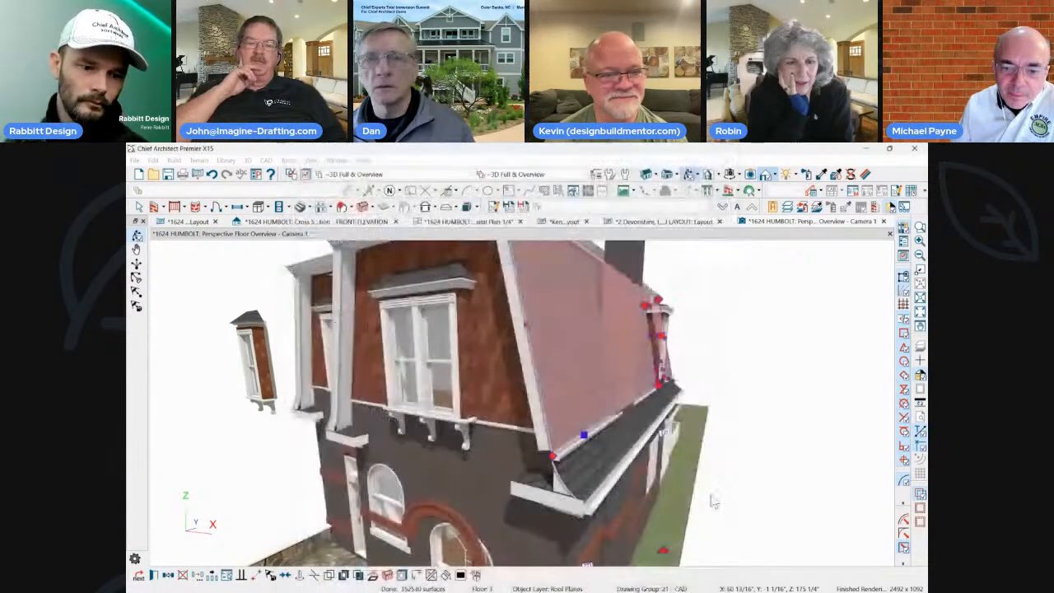
Inspect the upper and lower roof planes around the curved eave in the 3D view.
{"action": "left_click", "coordinate": [582, 439]}
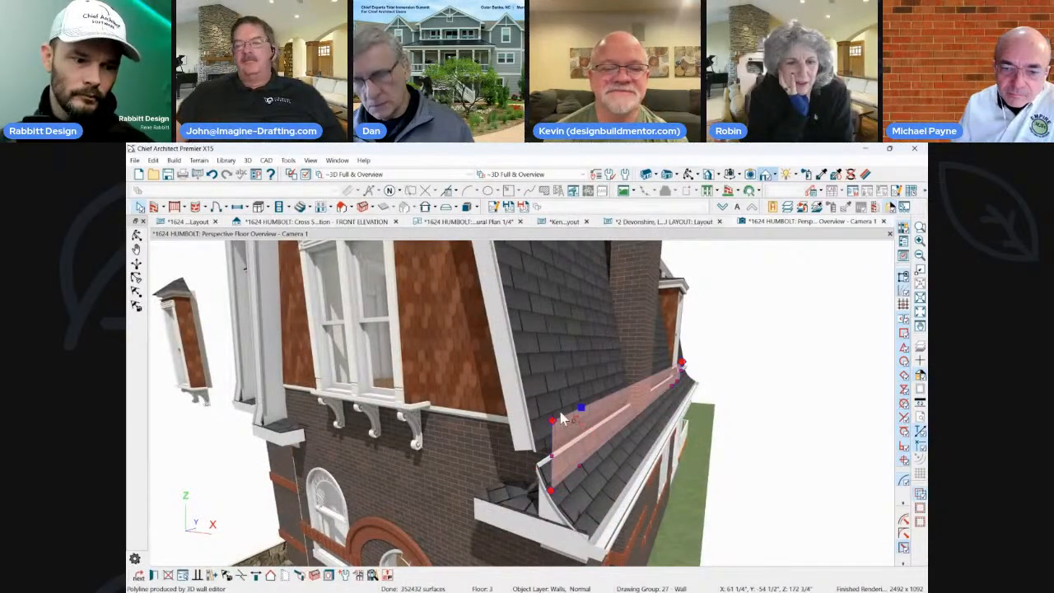
{"action": "left_click", "coordinate": [560, 419]}
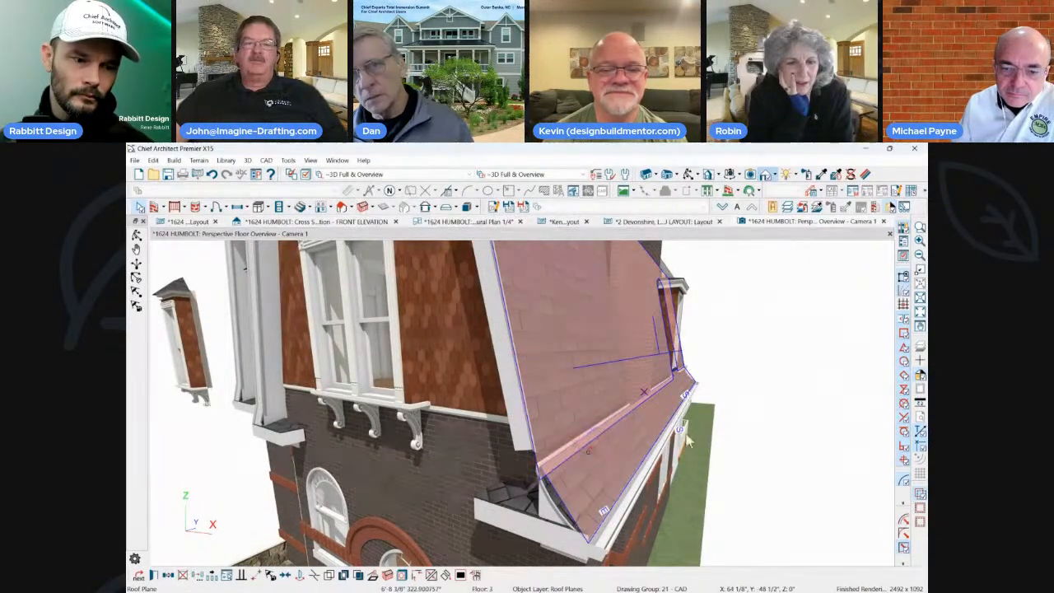
{"action": "left_click", "coordinate": [766, 362]}
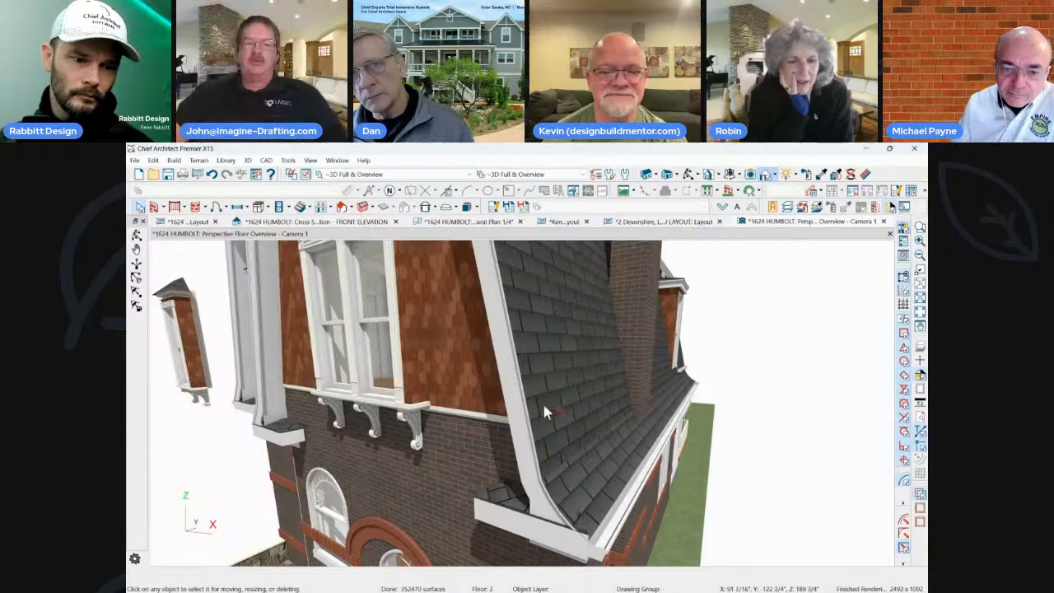
{"action": "scroll", "coordinate": [578, 462], "scroll_direction": "up", "scroll_amount": 1}
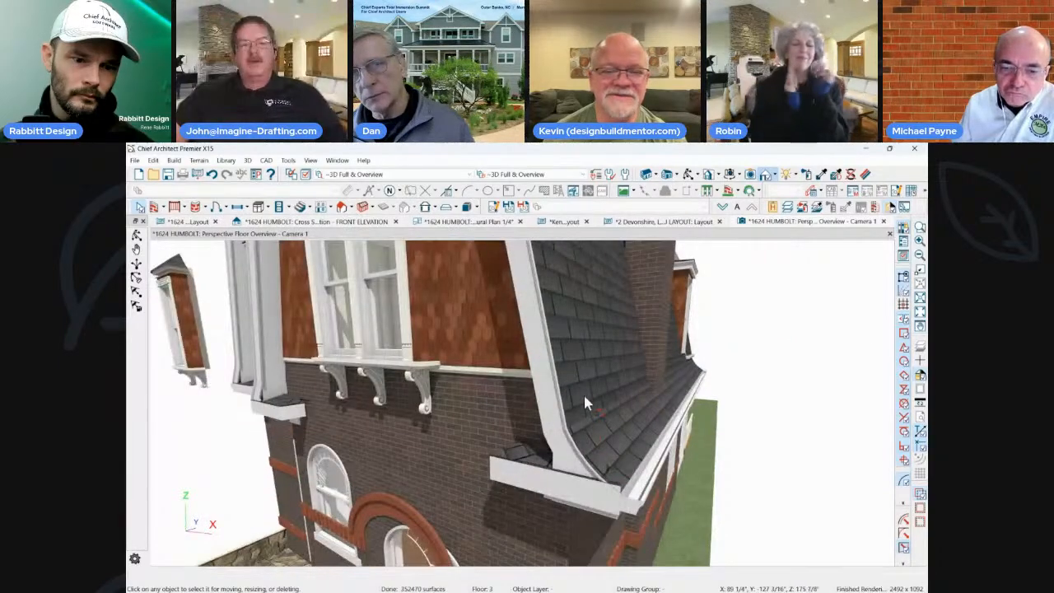
{"action": "left_click", "coordinate": [607, 411]}
{"action": "left_click", "coordinate": [608, 416]}
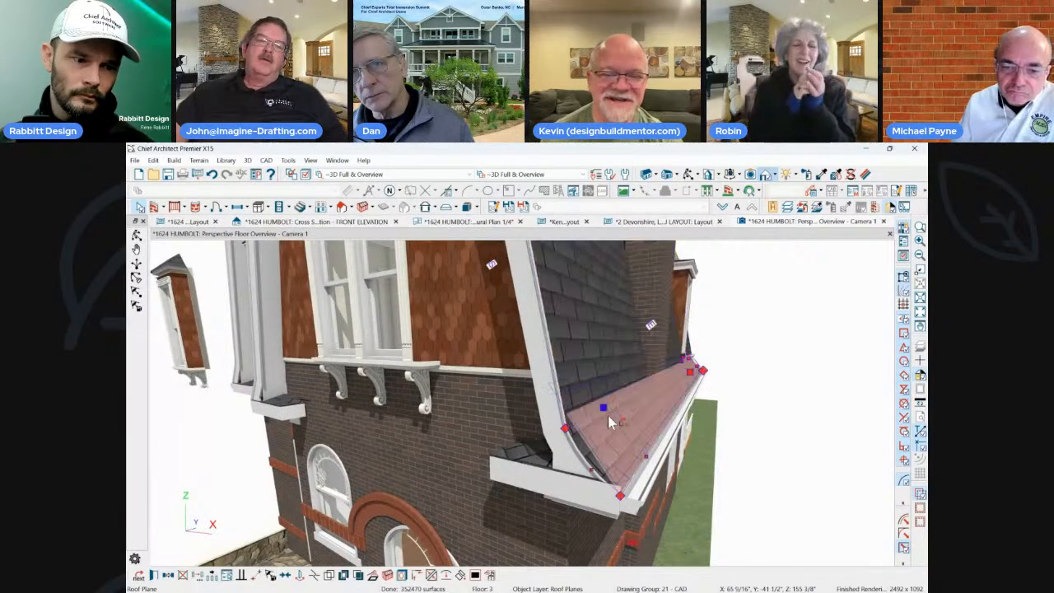
{"action": "right_click", "coordinate": [608, 415]}
{"action": "left_click", "coordinate": [819, 368]}
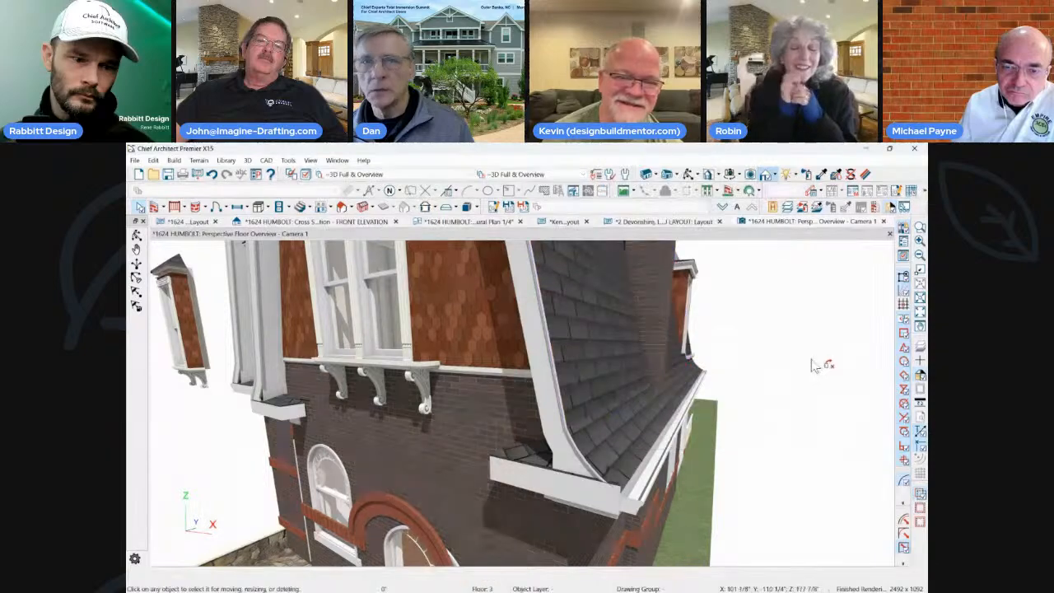
{"action": "left_click_drag", "start_coordinate": [818, 364], "coordinate": [630, 370]}
{"action": "left_click", "coordinate": [664, 431]}
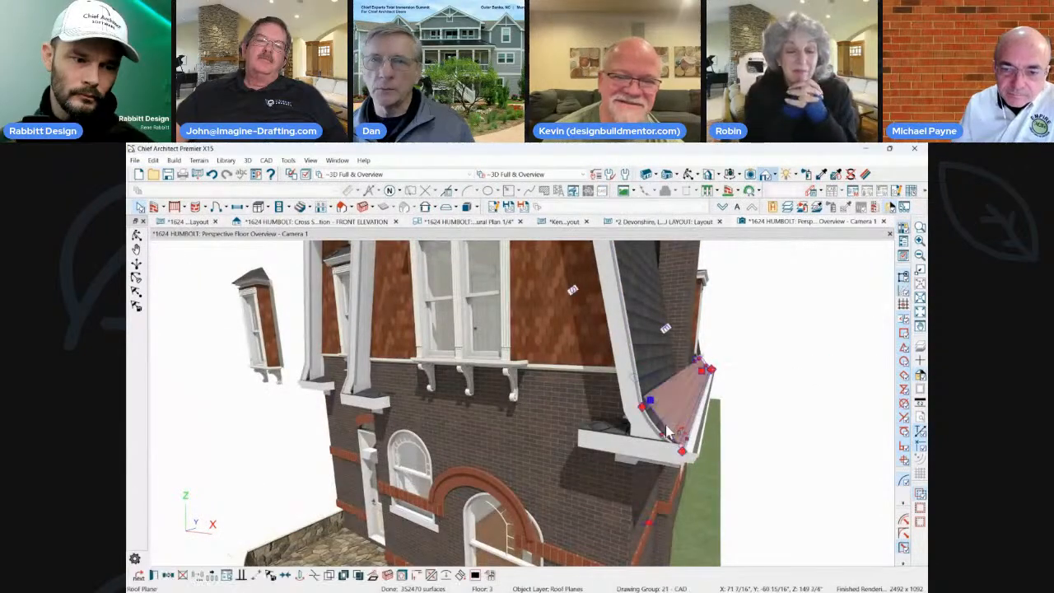
{"action": "scroll", "coordinate": [653, 442], "scroll_direction": "up", "scroll_amount": 1}
{"action": "key", "text": "Escape"}
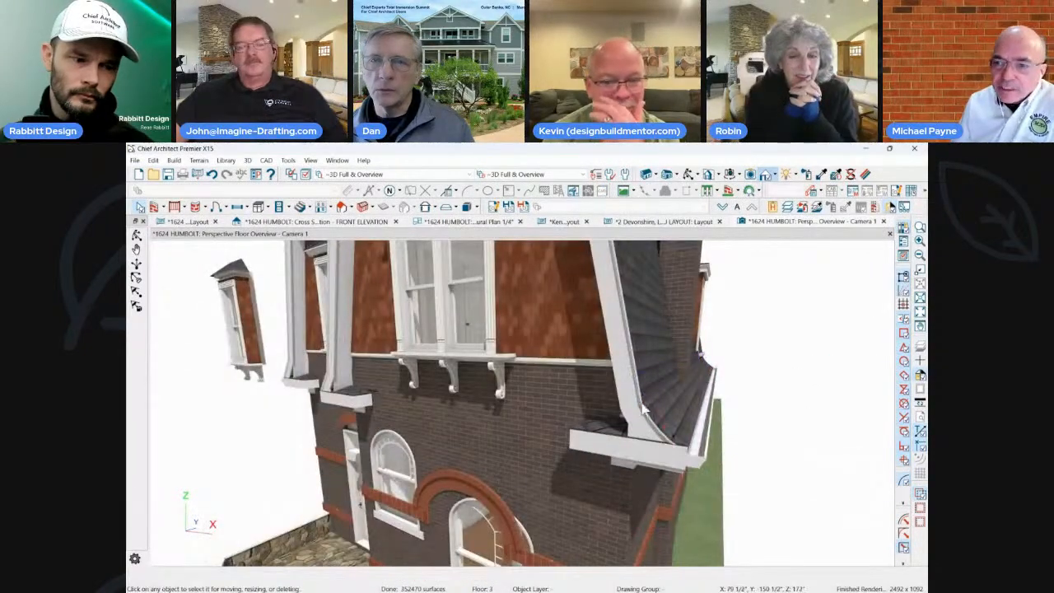
Close the HUMBOLT Camera 1 perspective view.
{"action": "left_click", "coordinate": [806, 223]}
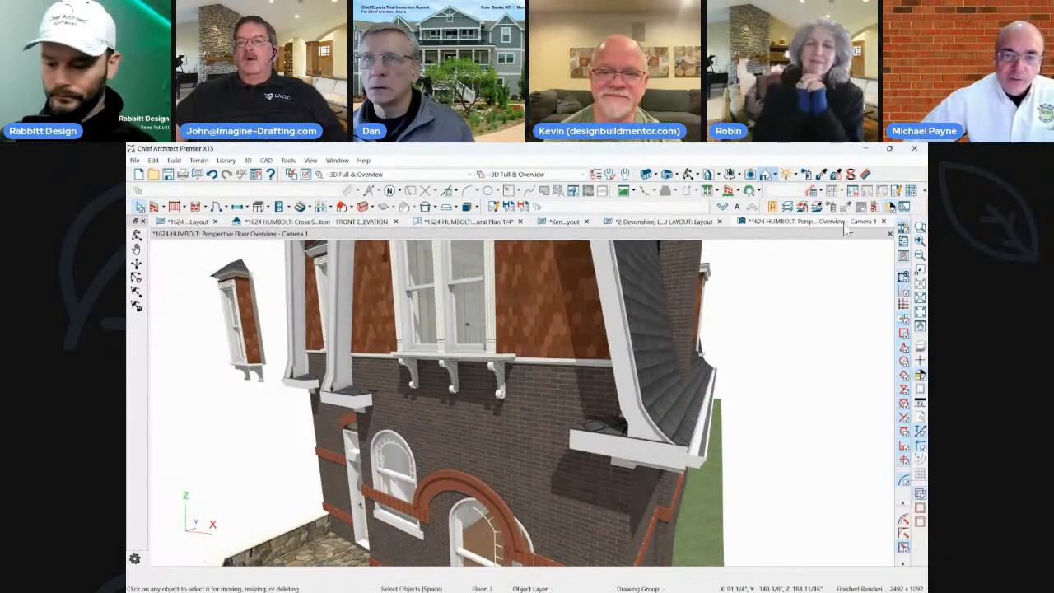
{"action": "scroll", "coordinate": [806, 425], "scroll_direction": "down", "scroll_amount": 2}
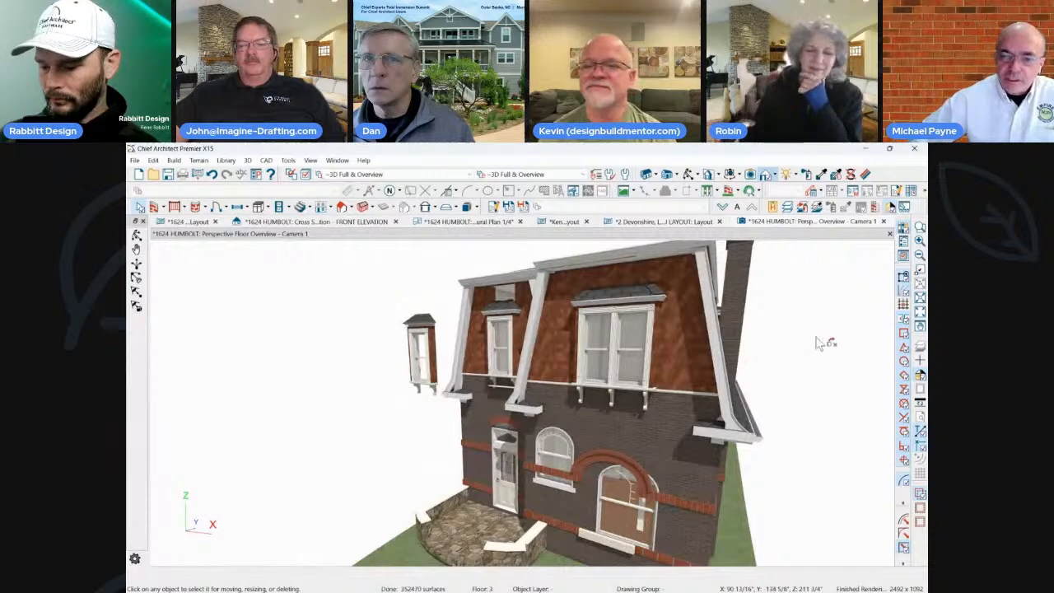
{"action": "scroll", "coordinate": [819, 338], "scroll_direction": "up", "scroll_amount": 1}
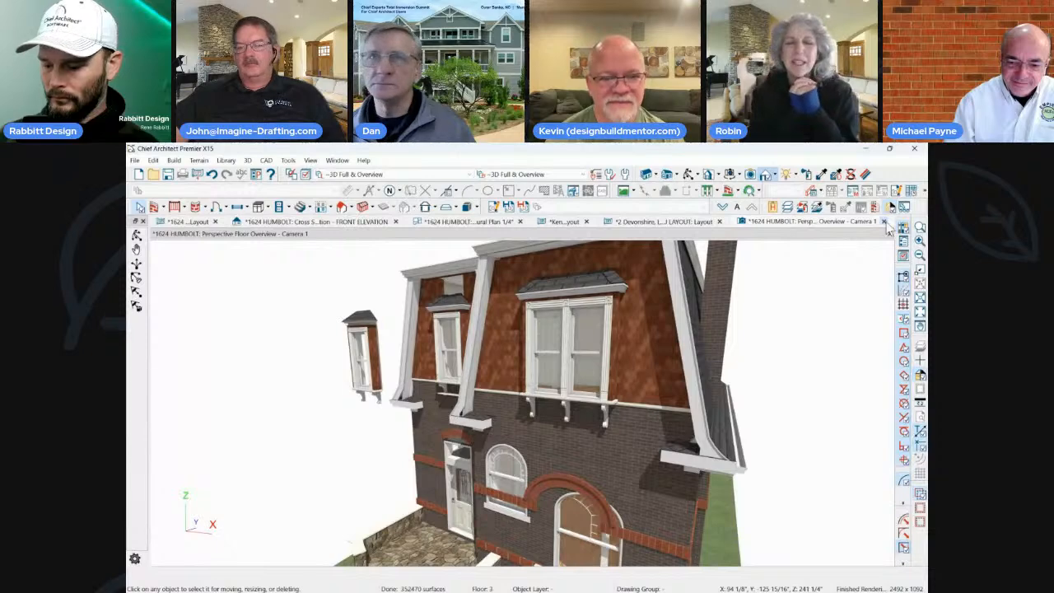
{"action": "left_click", "coordinate": [884, 223]}
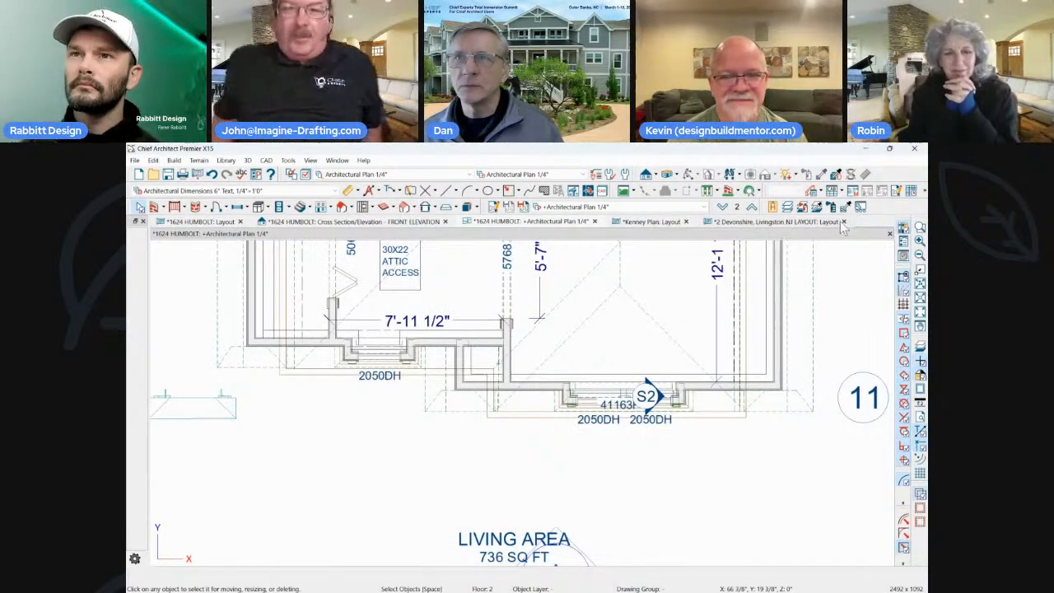
Close the HUMBOLT Architectural Plan 1/4" view.
{"action": "left_click", "coordinate": [779, 222]}
{"action": "left_click", "coordinate": [650, 222]}
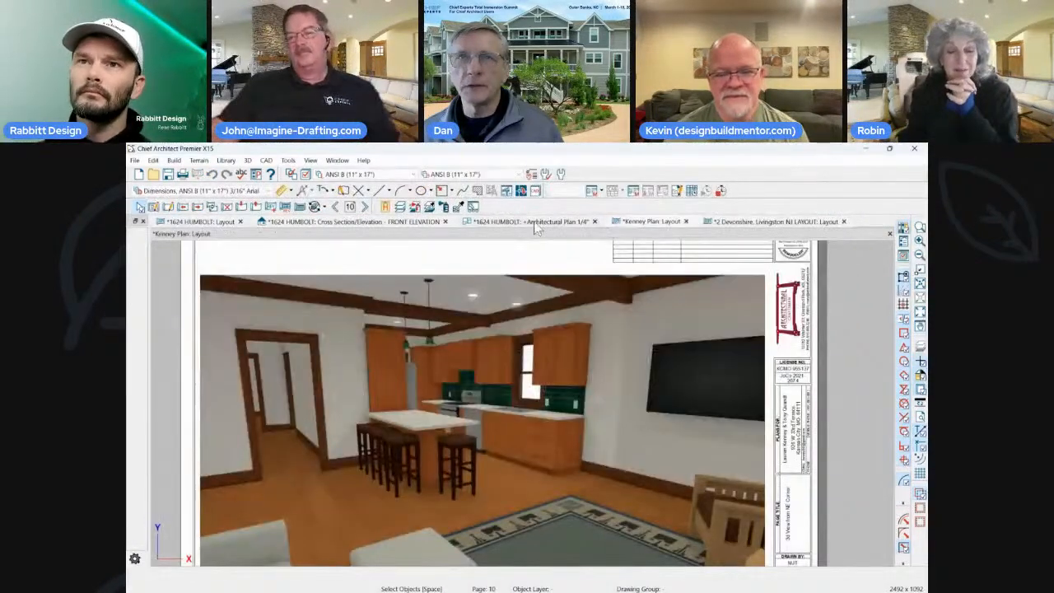
{"action": "left_click", "coordinate": [534, 222]}
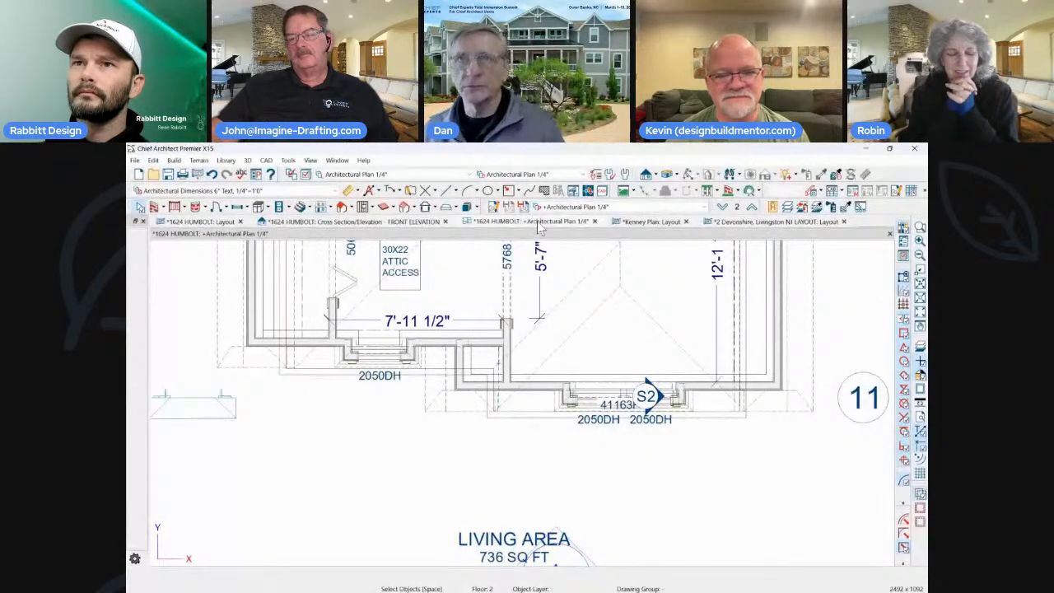
{"action": "left_click", "coordinate": [593, 221]}
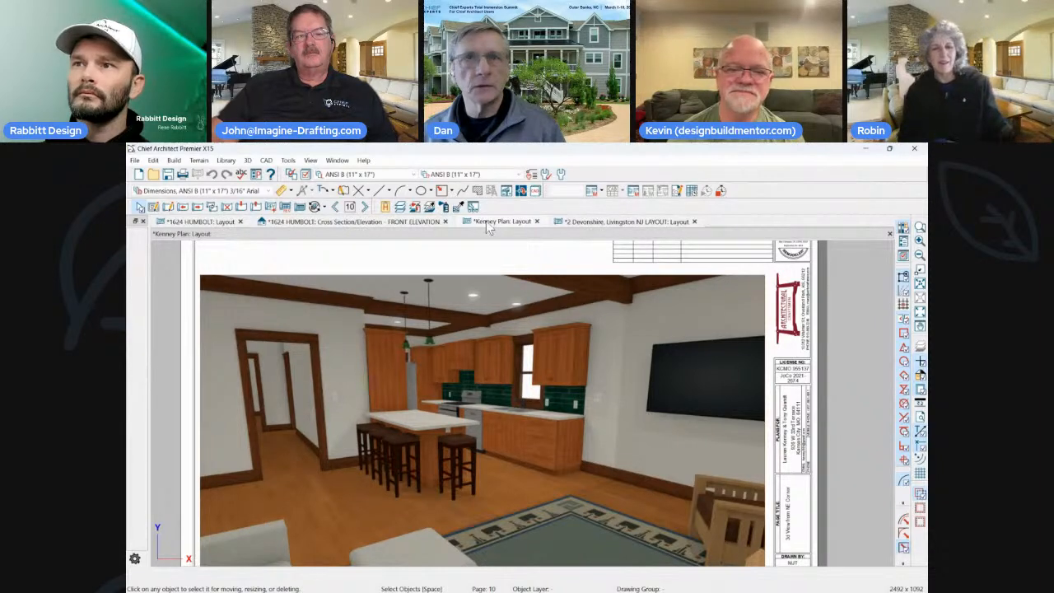
Close the HUMBOLT FRONT ELEVATION view and bring up the 1624 HUMBOLT layout sheet.
{"action": "left_click", "coordinate": [386, 223]}
{"action": "left_click", "coordinate": [441, 223]}
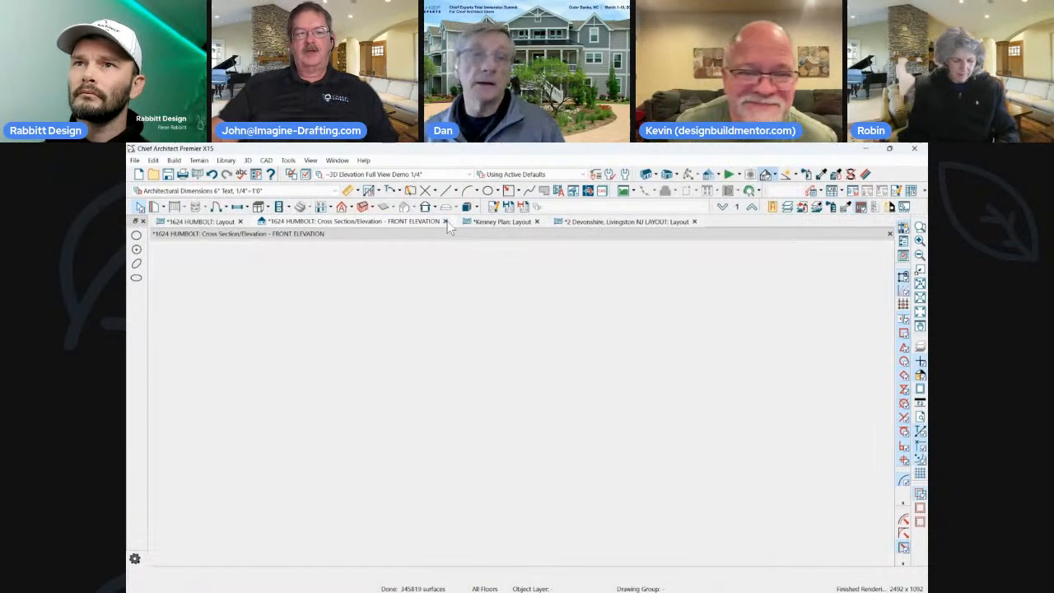
{"action": "left_click", "coordinate": [445, 221]}
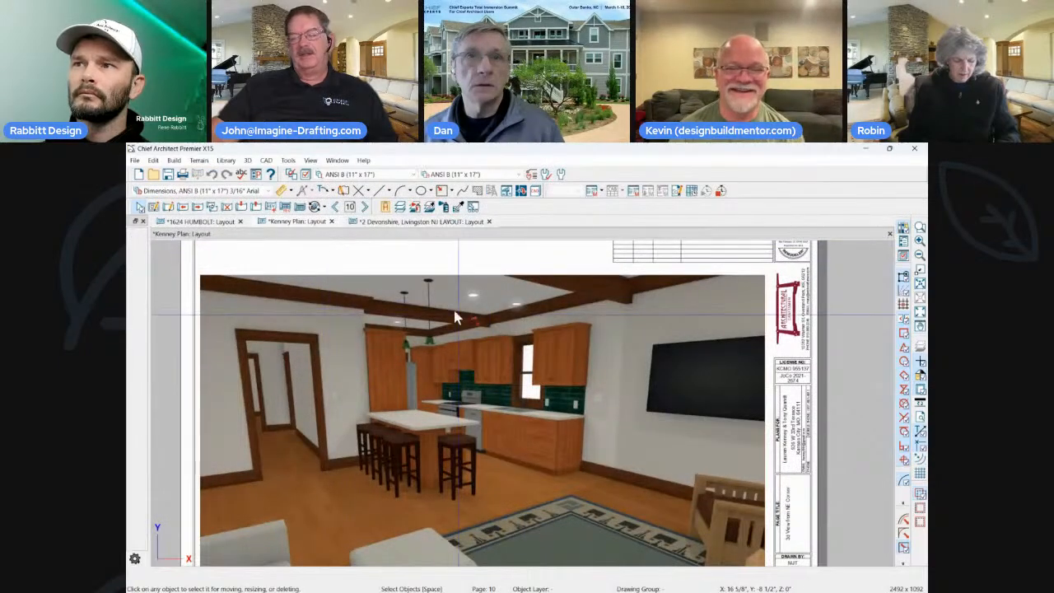
{"action": "left_click", "coordinate": [206, 221]}
{"action": "scroll", "coordinate": [294, 268], "scroll_direction": "down", "scroll_amount": 5}
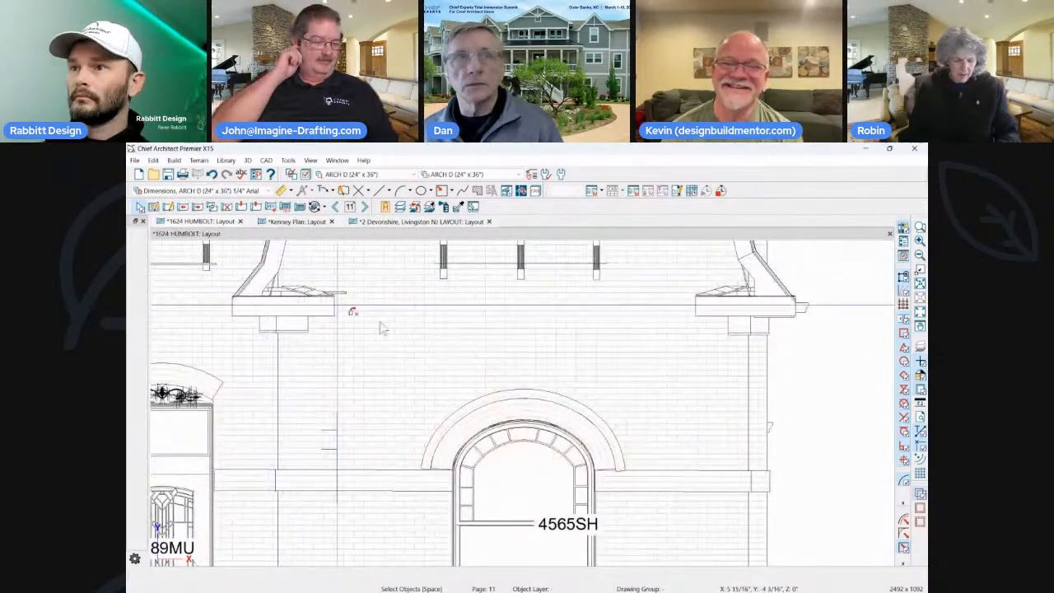
Zoom out and page through the HUMBOLT layout sheets back to the basement/foundation plan page.
{"action": "scroll", "coordinate": [490, 327], "scroll_direction": "down", "scroll_amount": 4}
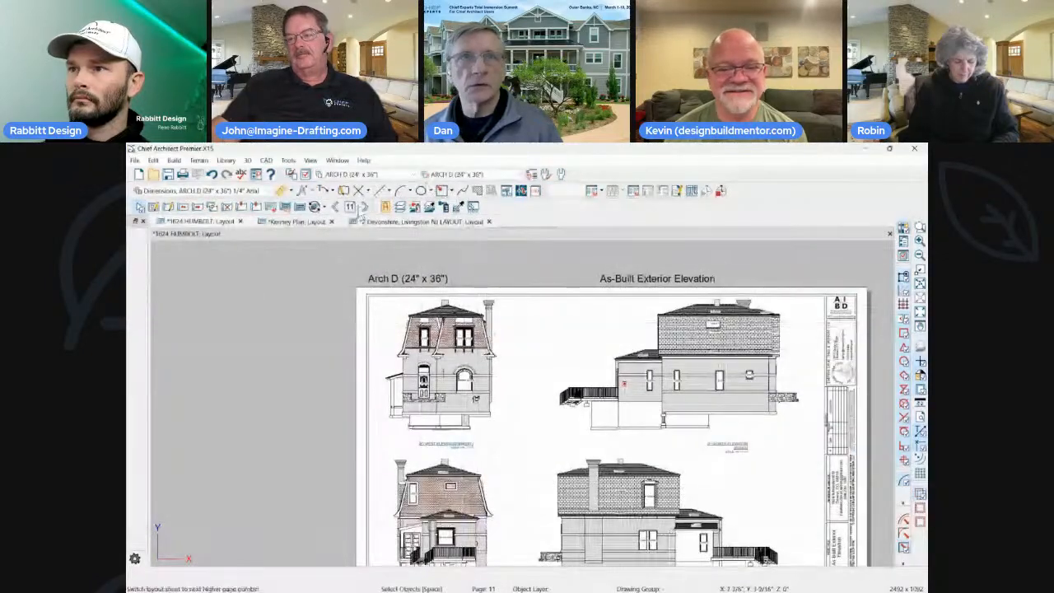
{"action": "left_click", "coordinate": [364, 207]}
{"action": "left_click", "coordinate": [365, 207]}
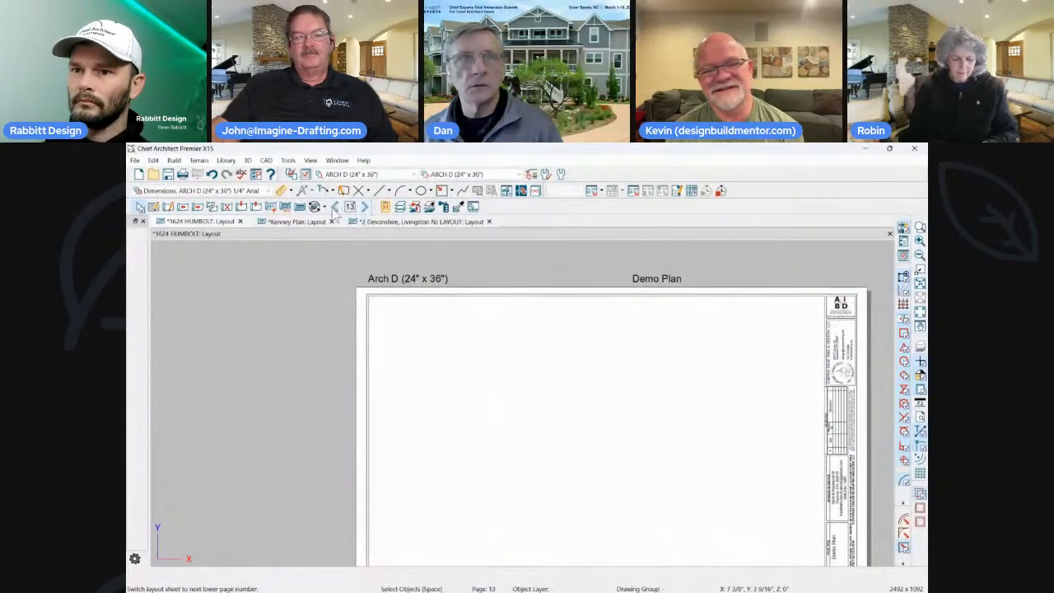
{"action": "left_click", "coordinate": [335, 207]}
{"action": "left_click", "coordinate": [335, 207]}
{"action": "left_click", "coordinate": [334, 207]}
{"action": "left_click", "coordinate": [335, 207]}
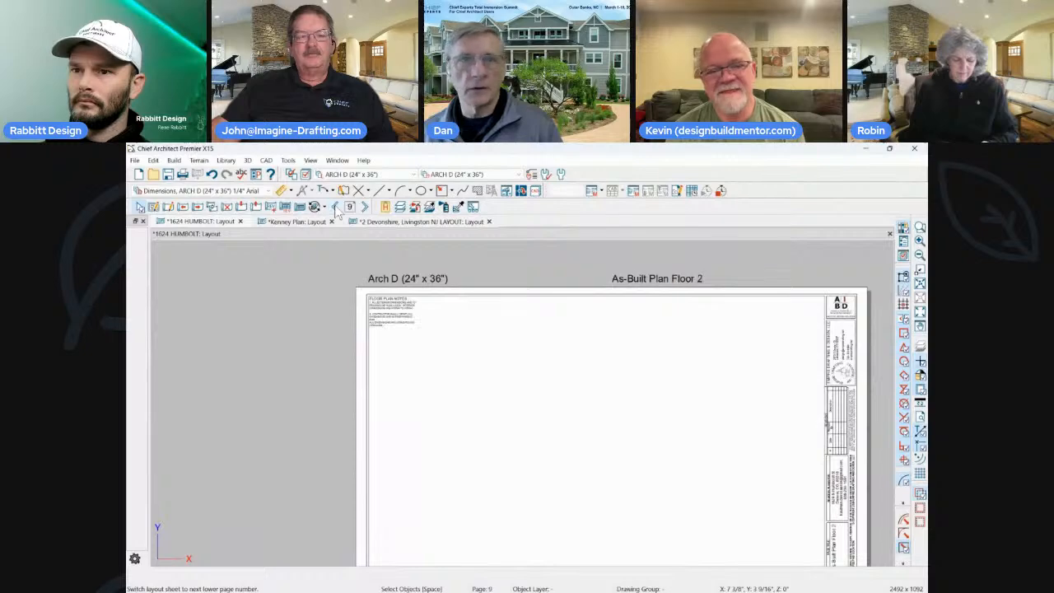
{"action": "left_click", "coordinate": [334, 207]}
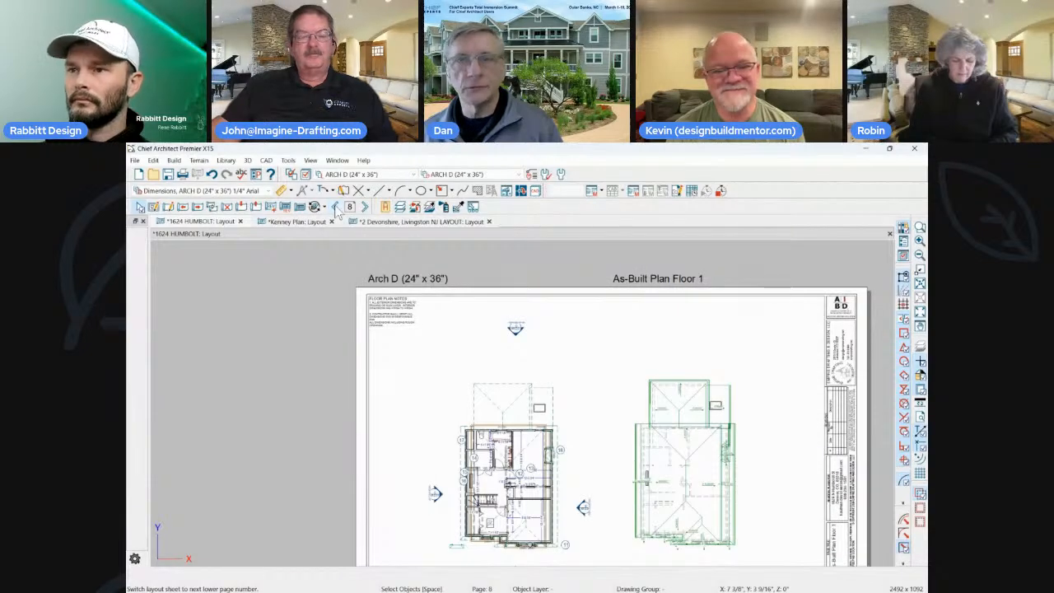
{"action": "left_click", "coordinate": [334, 207]}
{"action": "left_click", "coordinate": [400, 223]}
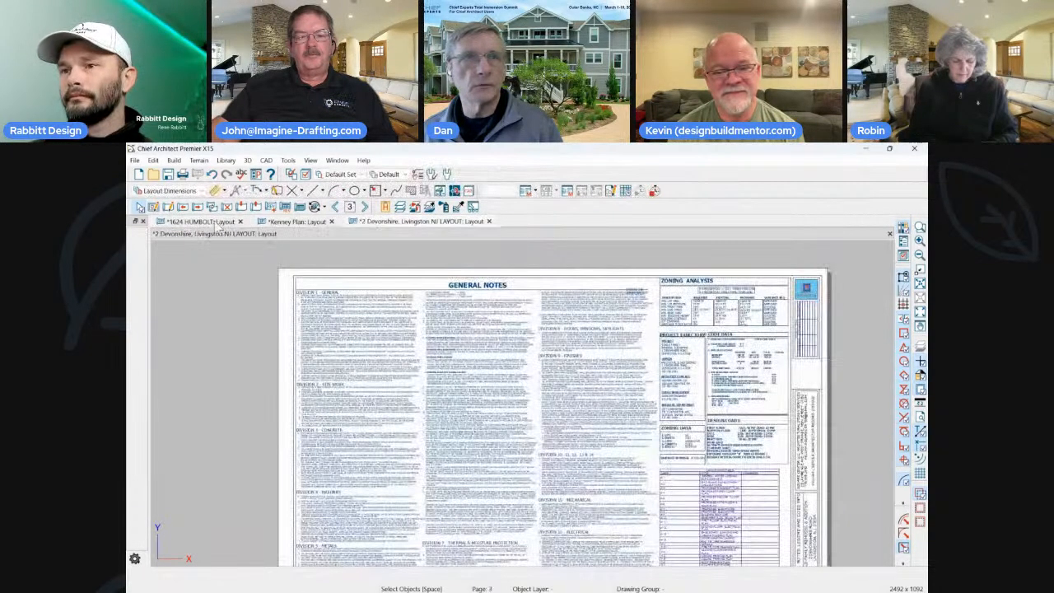
{"action": "left_click", "coordinate": [240, 222]}
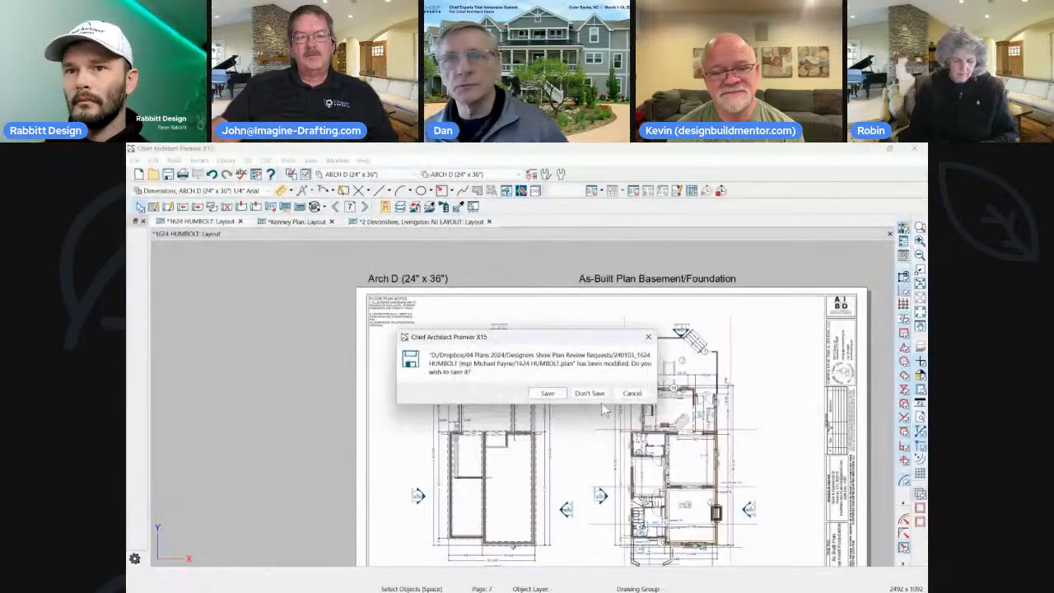
{"action": "left_click", "coordinate": [547, 394]}
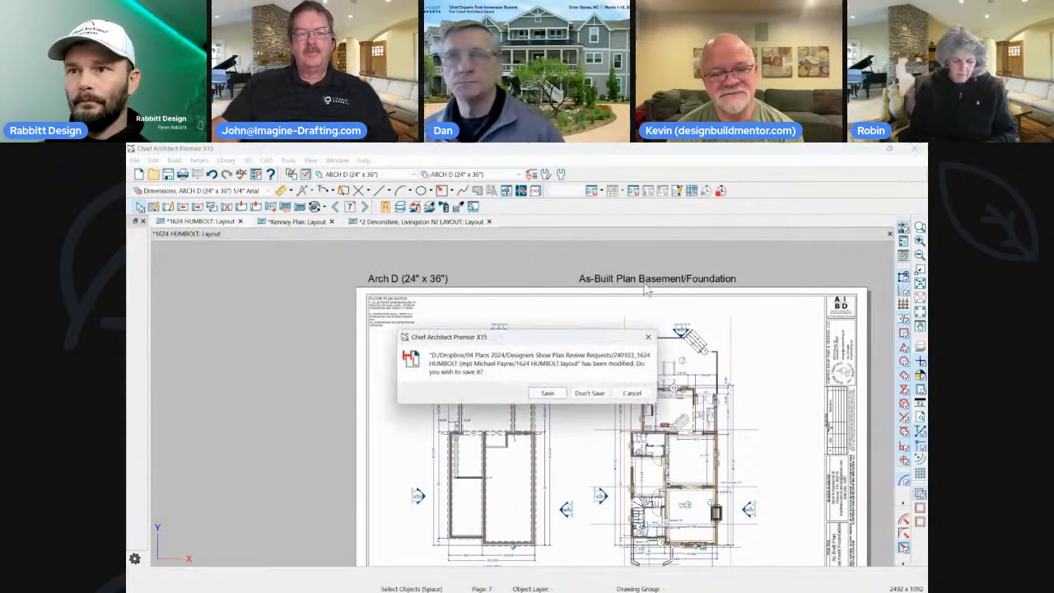
{"action": "left_click", "coordinate": [547, 394]}
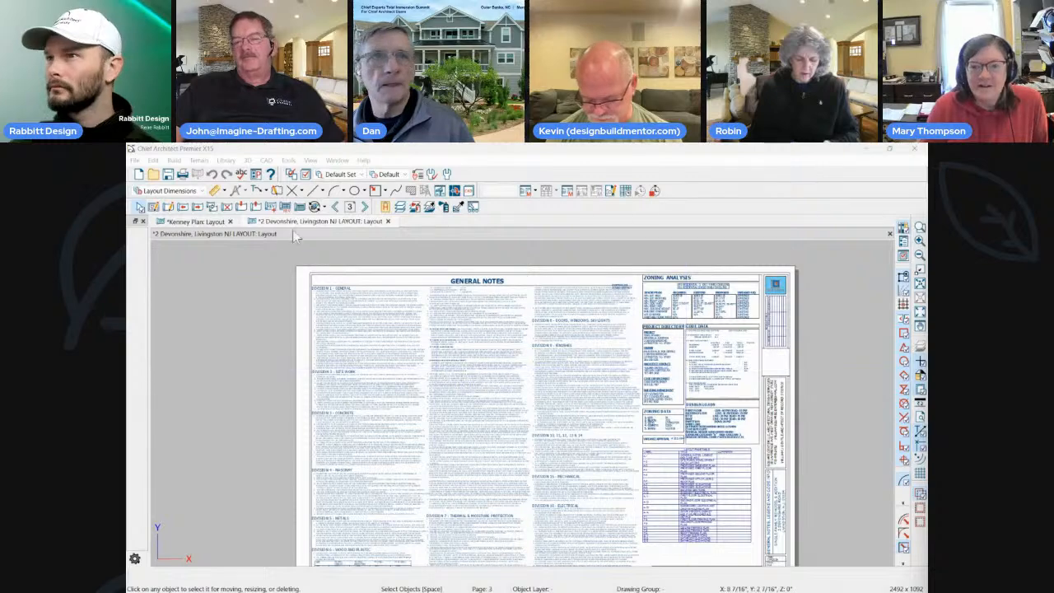
Open the Kenney Plan layout and step back to its first sheet, Project Overview.
{"action": "left_click", "coordinate": [193, 222]}
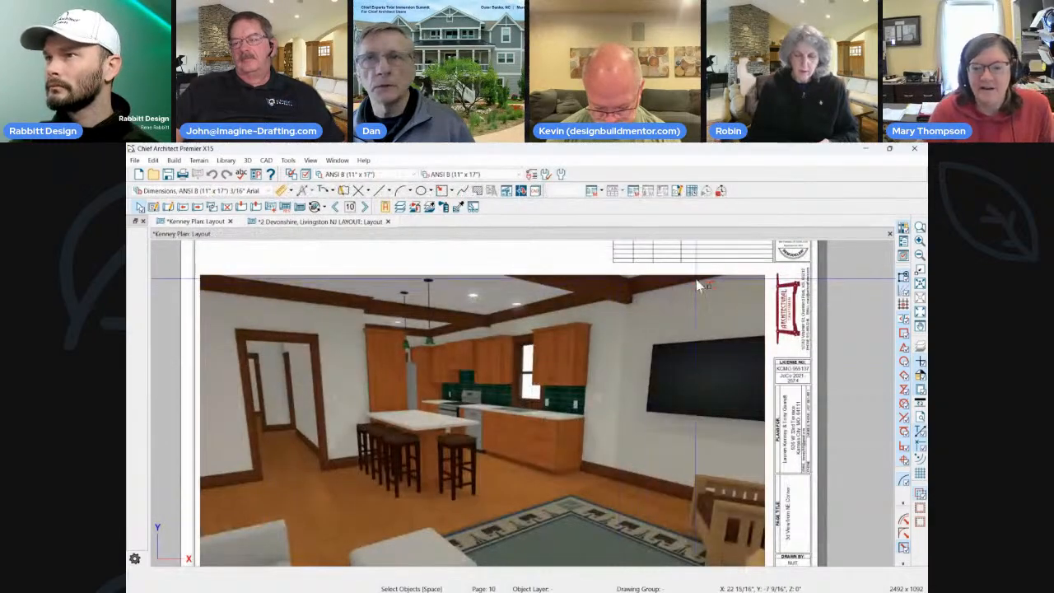
{"action": "scroll", "coordinate": [631, 365], "scroll_direction": "down", "scroll_amount": 1}
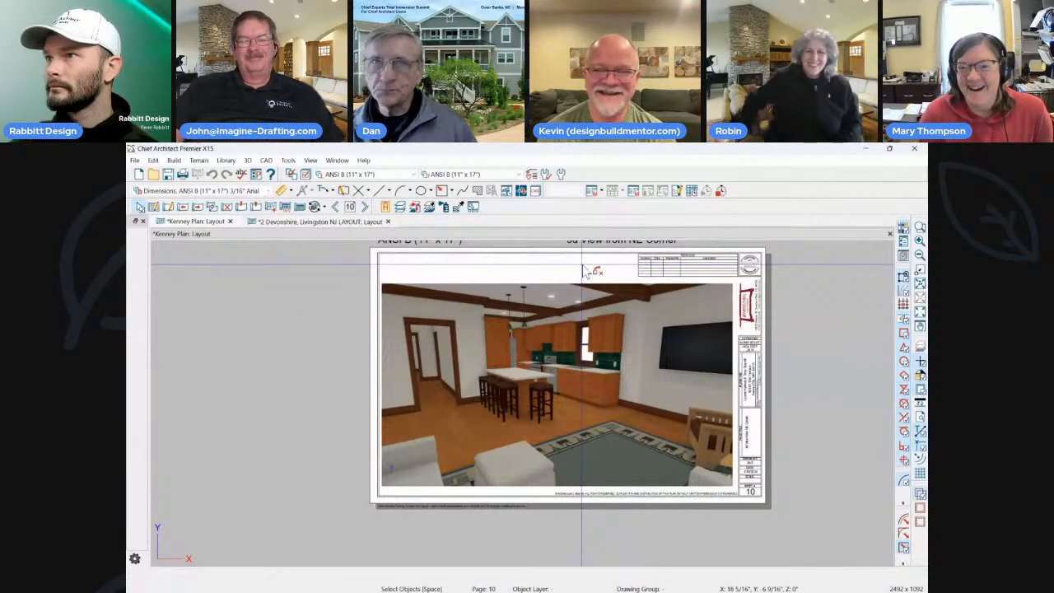
{"action": "left_click", "coordinate": [335, 206]}
{"action": "left_click", "coordinate": [336, 208]}
{"action": "left_click", "coordinate": [336, 207]}
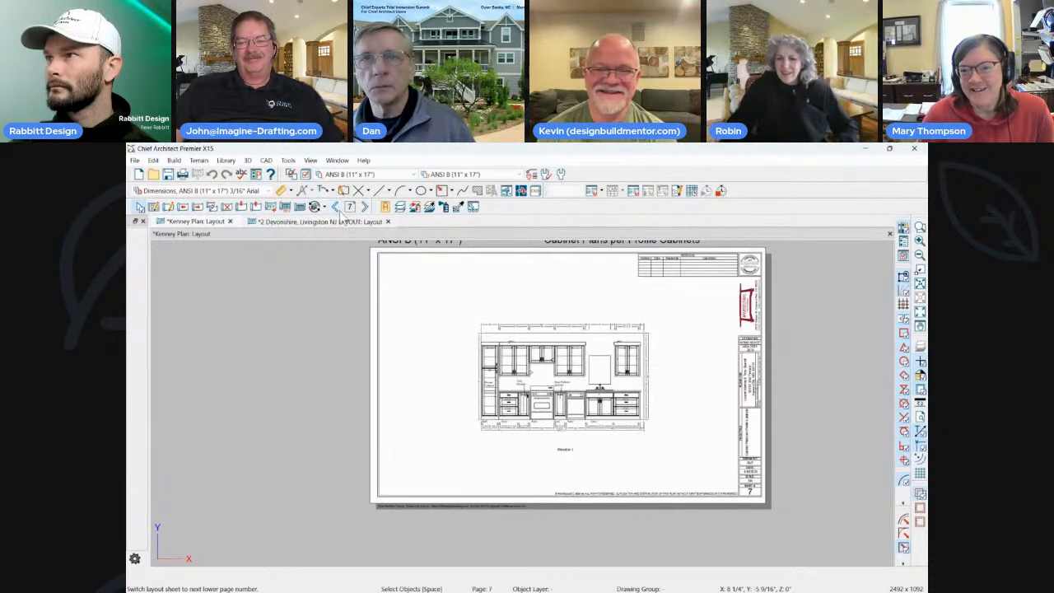
{"action": "left_click", "coordinate": [336, 208]}
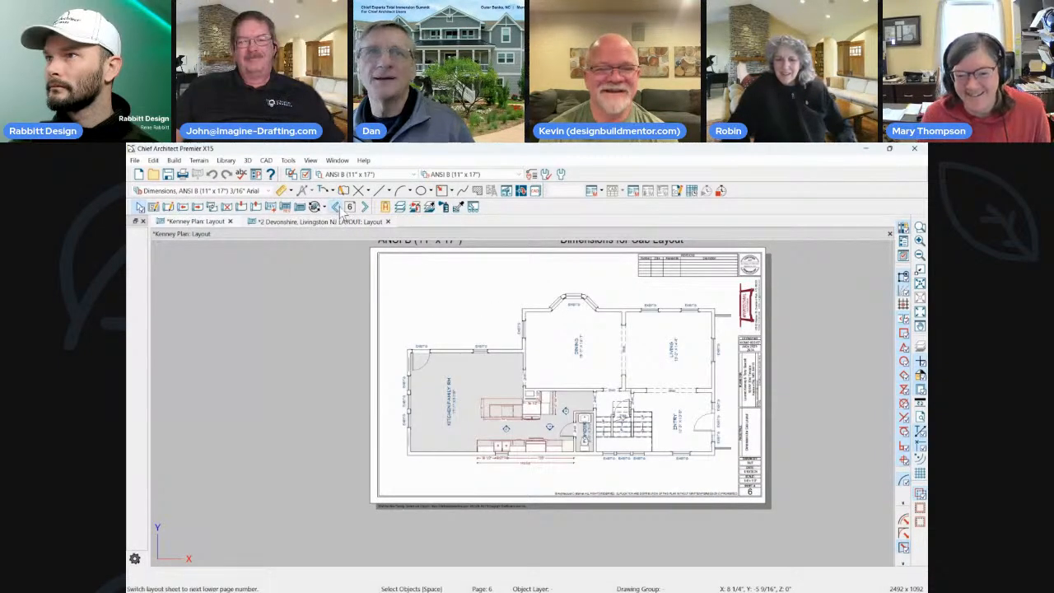
{"action": "left_click", "coordinate": [336, 207]}
{"action": "left_click", "coordinate": [336, 208]}
{"action": "left_click", "coordinate": [336, 208]}
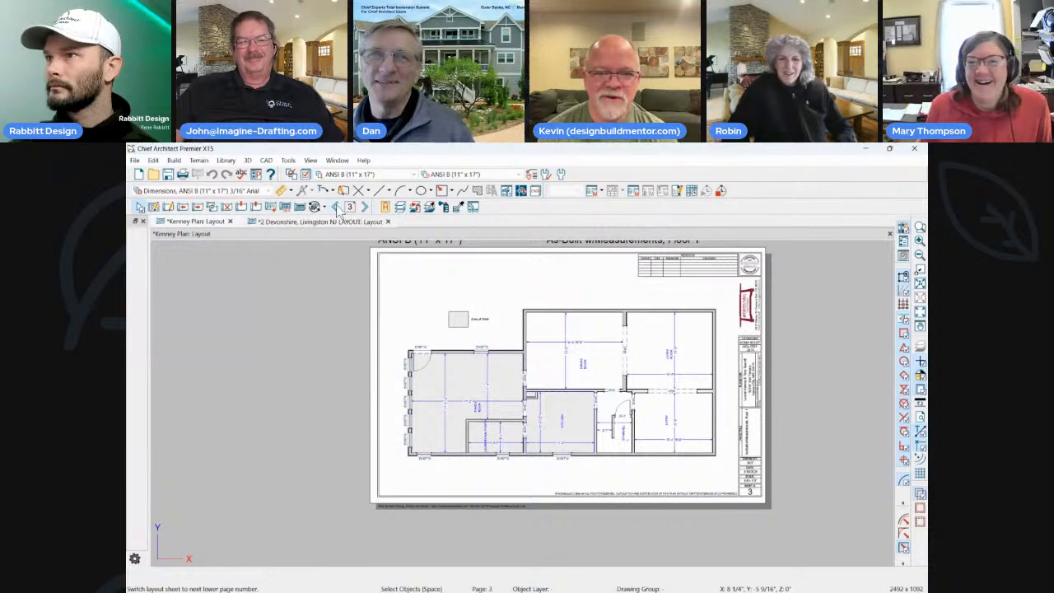
{"action": "left_click", "coordinate": [336, 208]}
{"action": "left_click", "coordinate": [336, 207]}
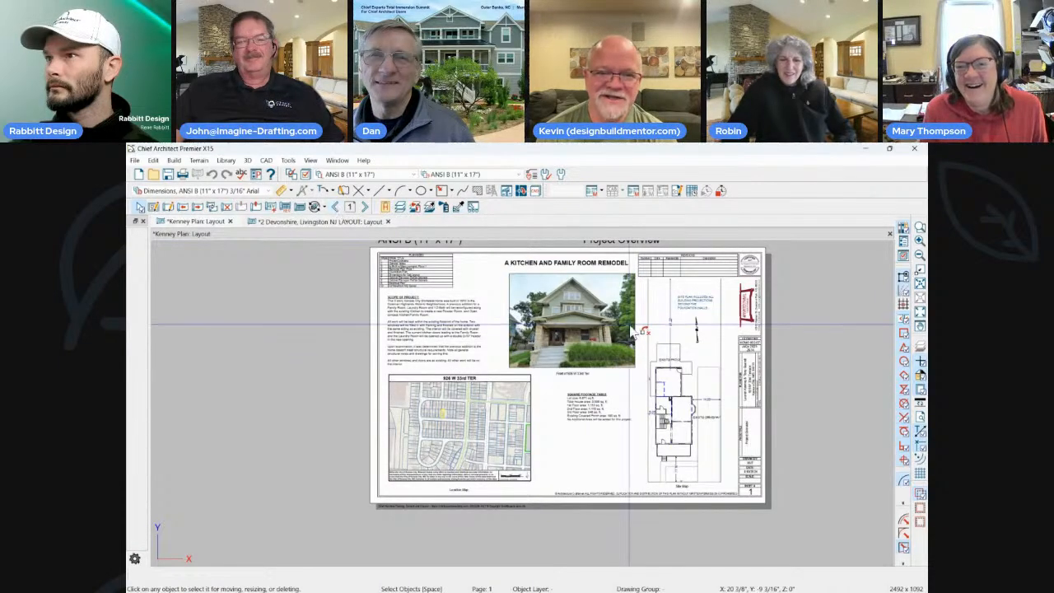
{"action": "scroll", "coordinate": [606, 292], "scroll_direction": "up", "scroll_amount": 2}
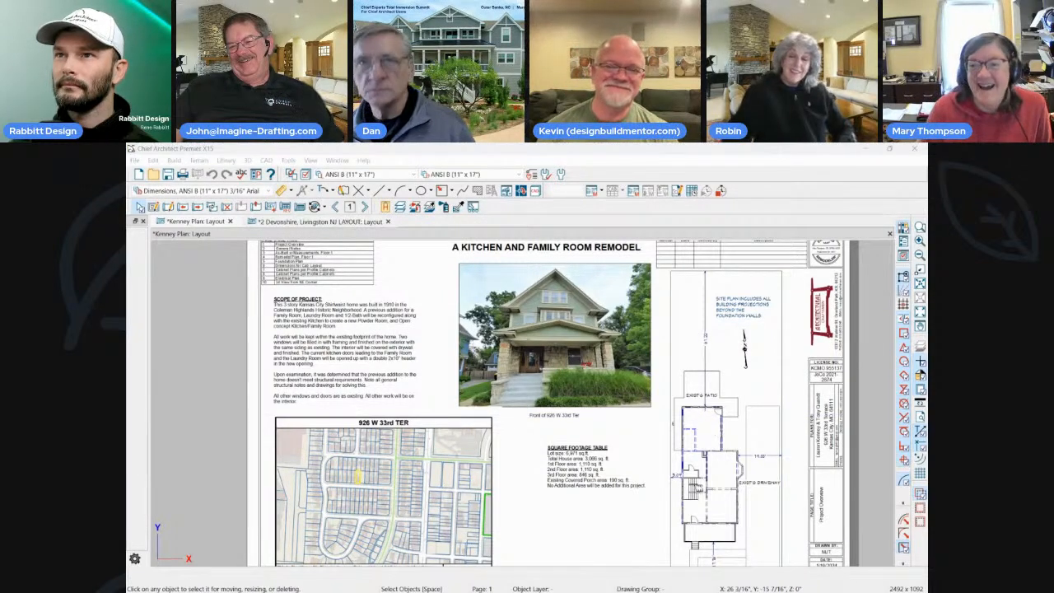
Page forward to the 3d View from NE Corner sheet and open the kitchen render picture's specification.
{"action": "scroll", "coordinate": [451, 269], "scroll_direction": "down", "scroll_amount": 2}
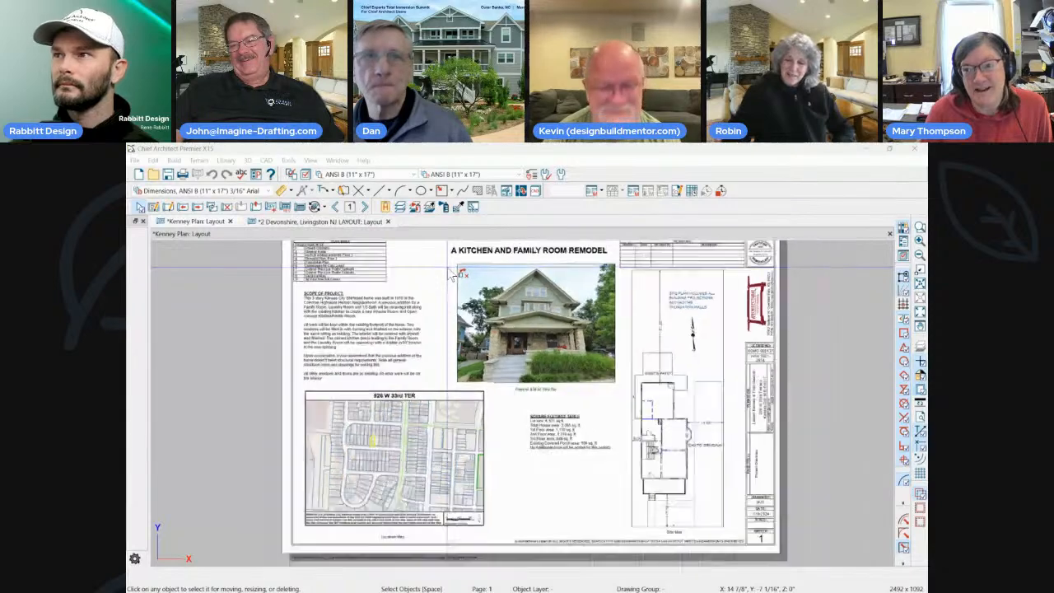
{"action": "left_click", "coordinate": [364, 207]}
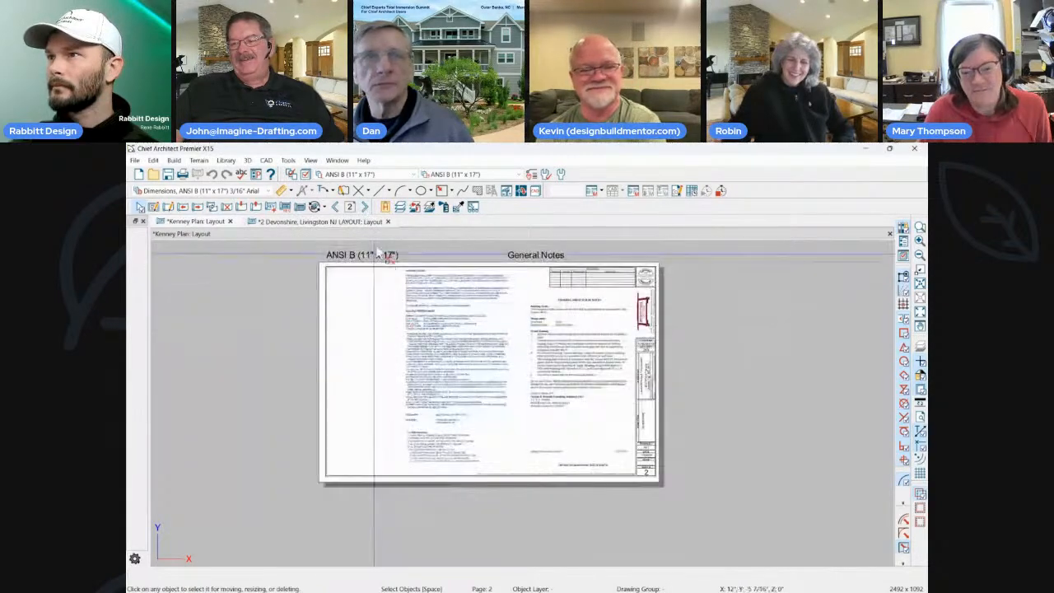
{"action": "left_click", "coordinate": [364, 206]}
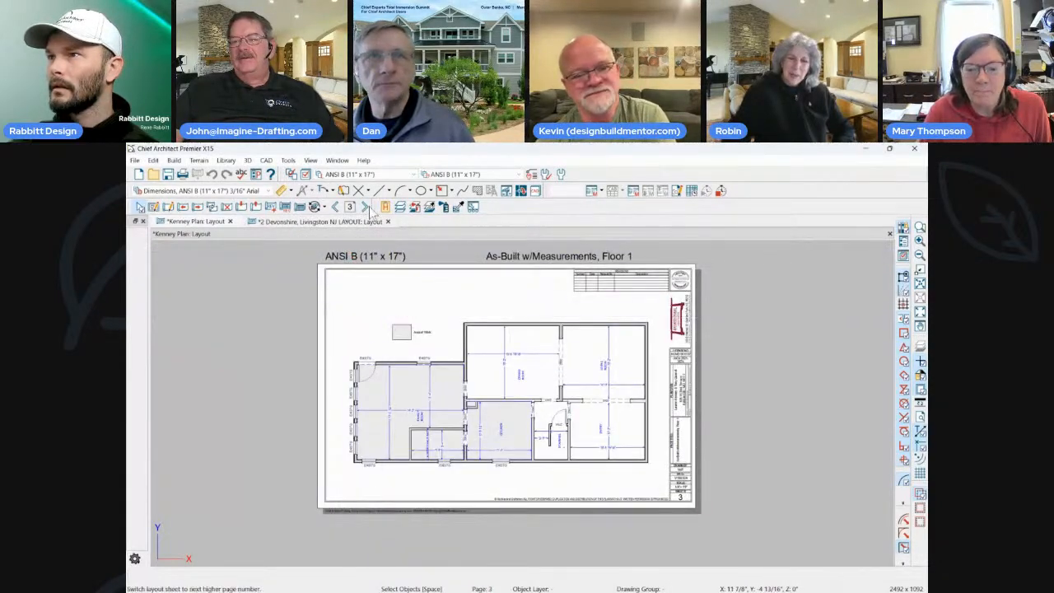
{"action": "left_click", "coordinate": [367, 207]}
{"action": "left_click", "coordinate": [366, 206]}
{"action": "left_click", "coordinate": [366, 206]}
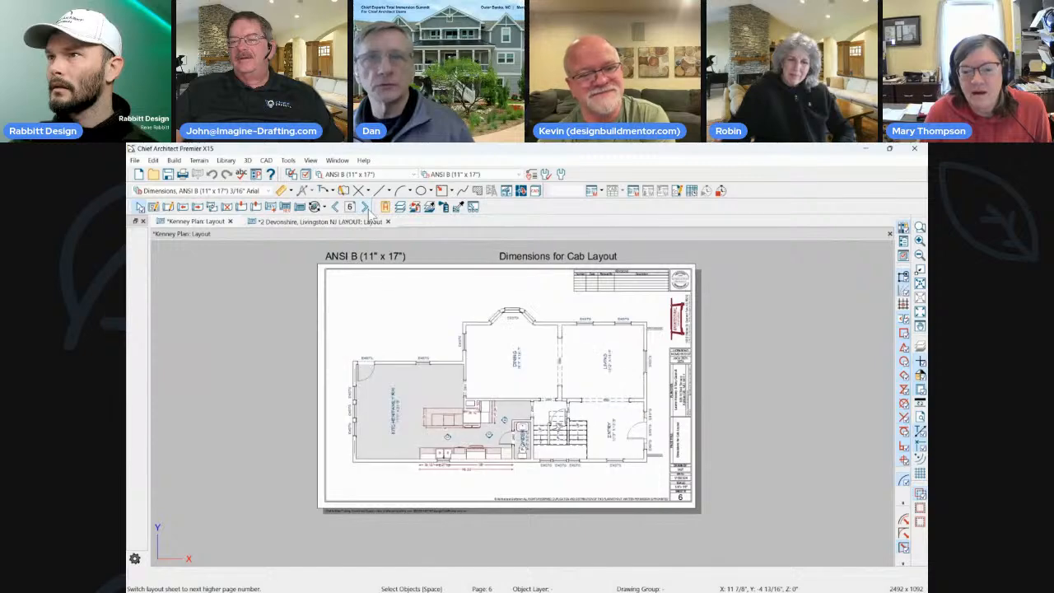
{"action": "left_click", "coordinate": [366, 207]}
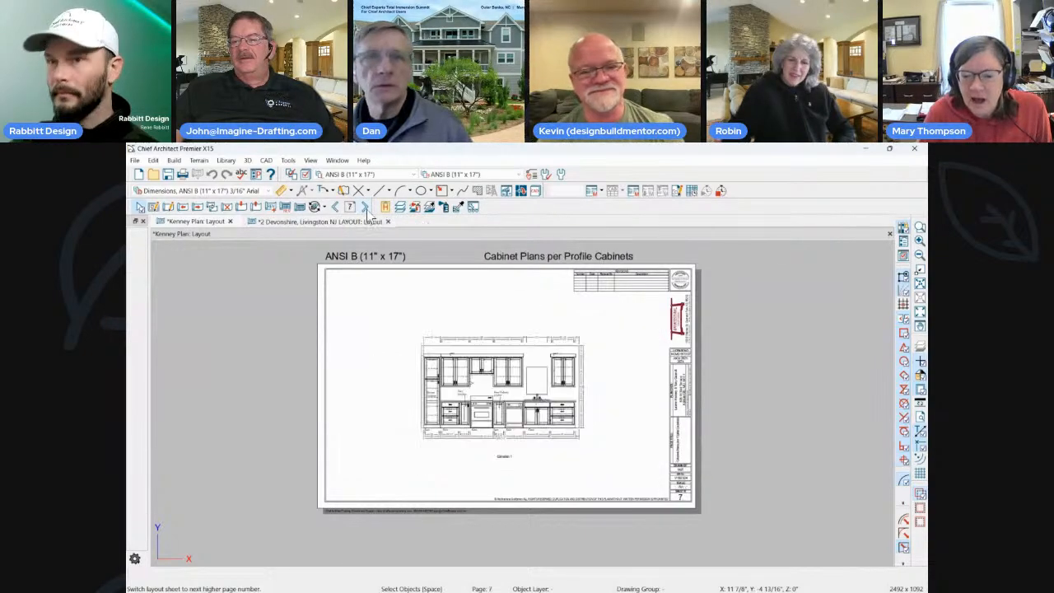
{"action": "left_click", "coordinate": [366, 206]}
{"action": "left_click", "coordinate": [366, 206]}
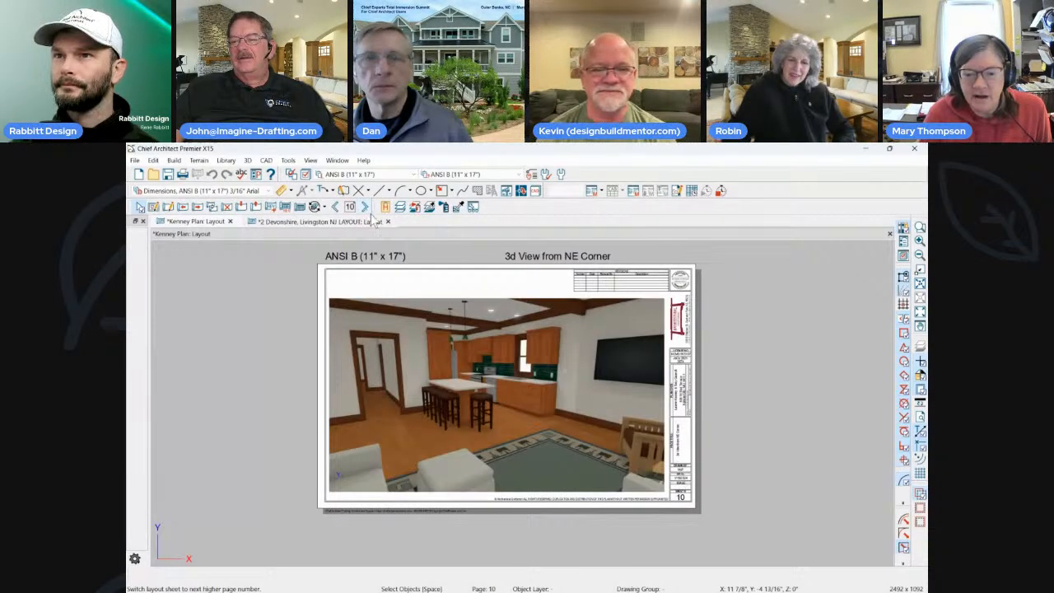
{"action": "scroll", "coordinate": [484, 353], "scroll_direction": "up", "scroll_amount": 1}
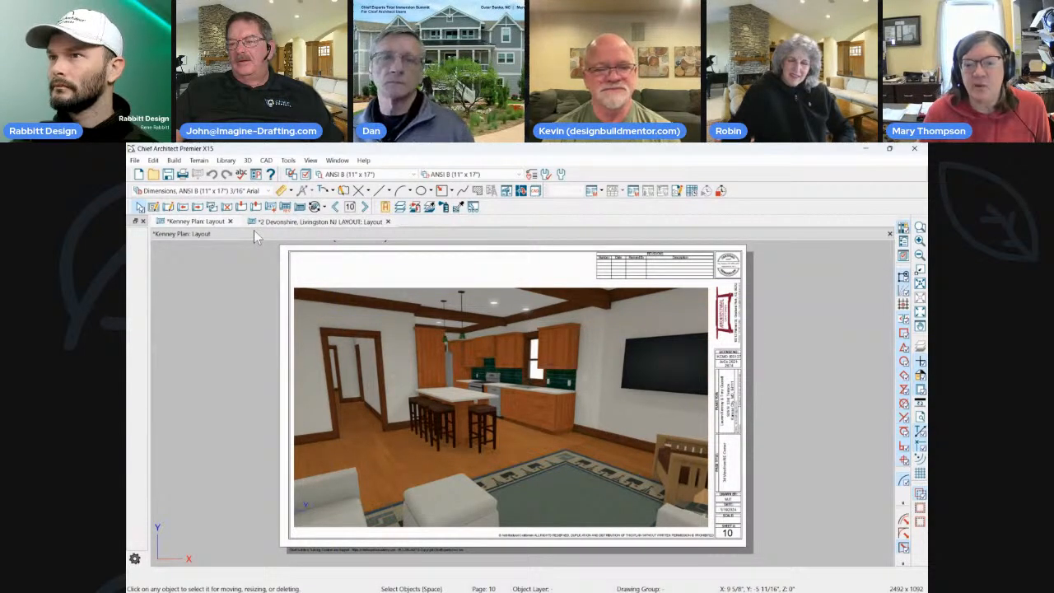
{"action": "left_click", "coordinate": [346, 295]}
{"action": "left_click", "coordinate": [154, 576]}
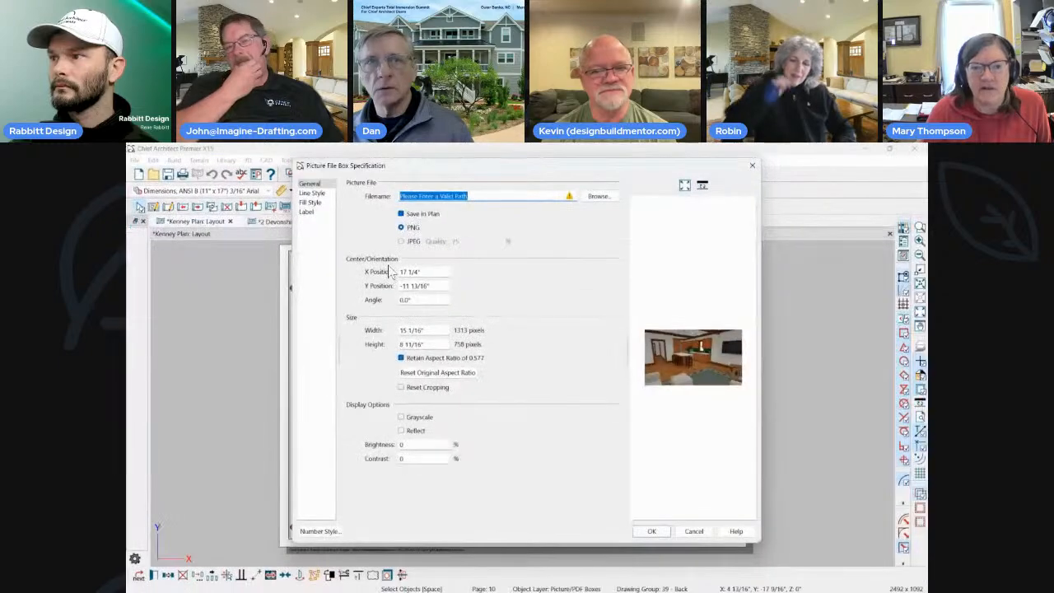
{"action": "left_click", "coordinate": [702, 533]}
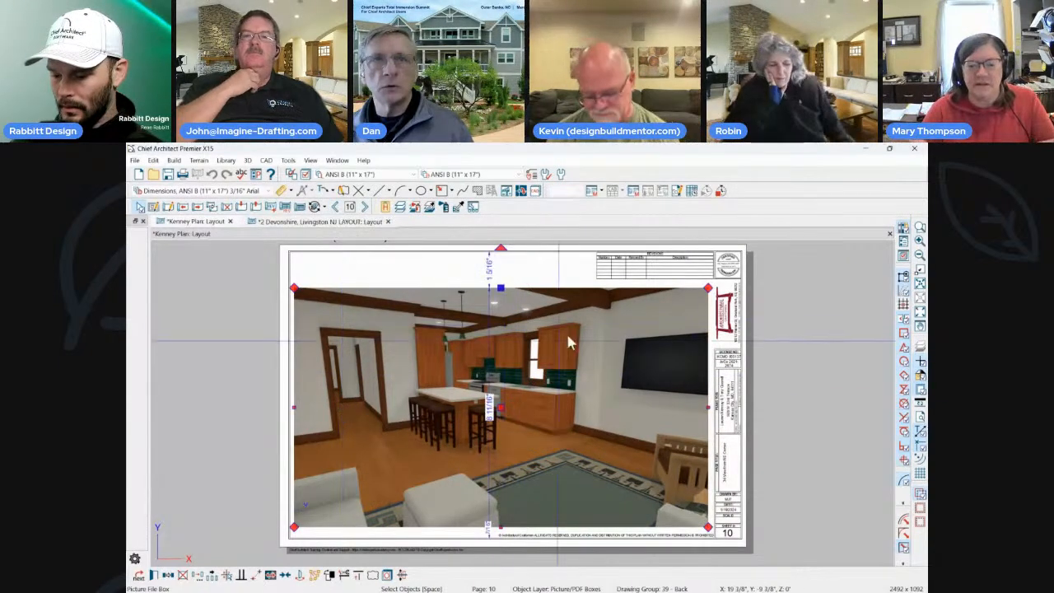
{"action": "scroll", "coordinate": [571, 344], "scroll_direction": "down", "scroll_amount": 2}
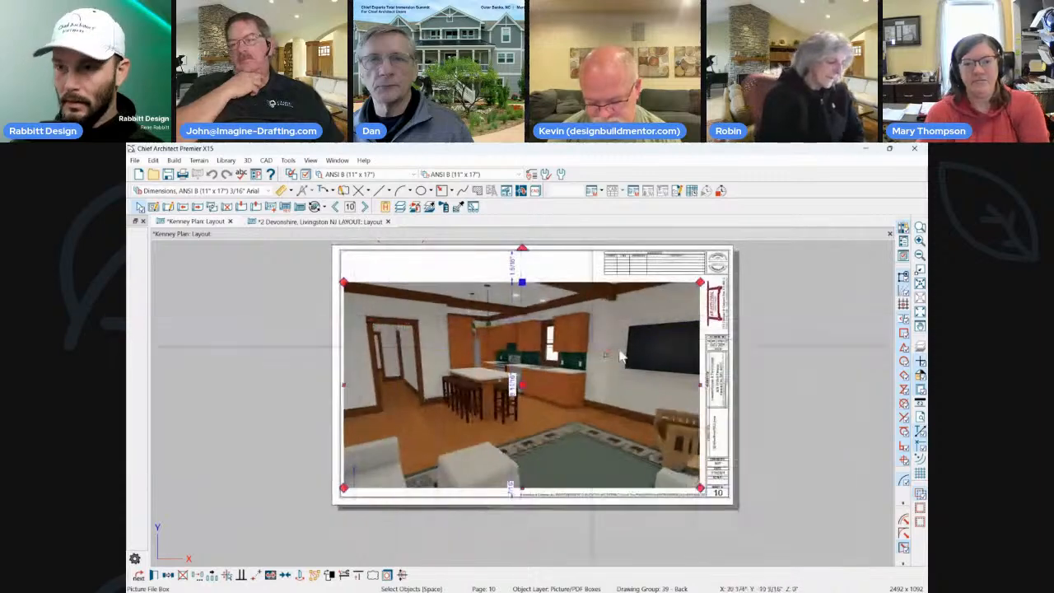
Resize the kitchen render picture by its corner and edge handles, undoing an unwanted top-edge shrink.
{"action": "scroll", "coordinate": [415, 310], "scroll_direction": "up", "scroll_amount": 2}
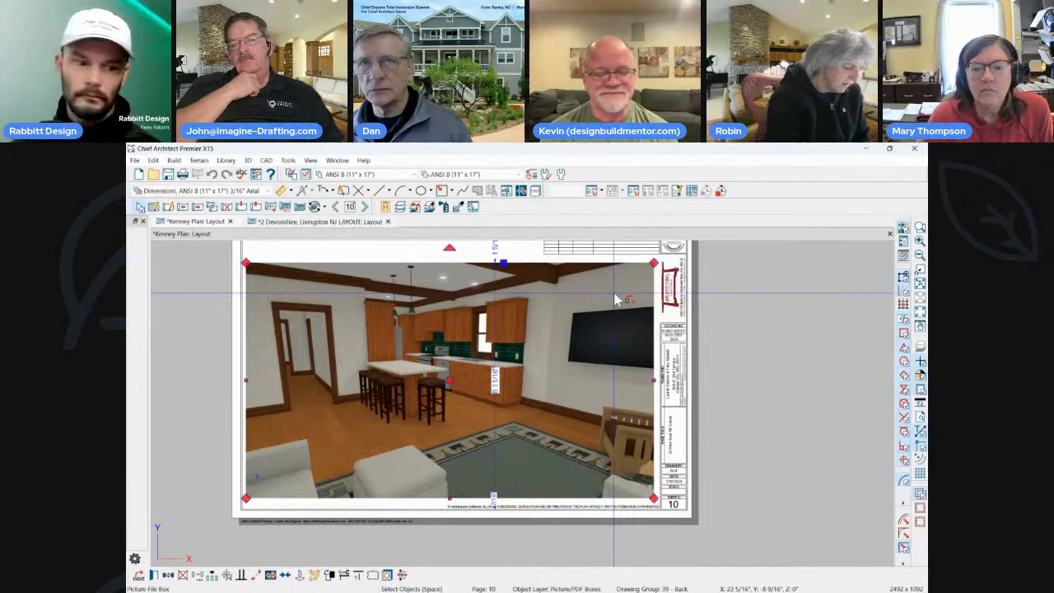
{"action": "left_click", "coordinate": [537, 428]}
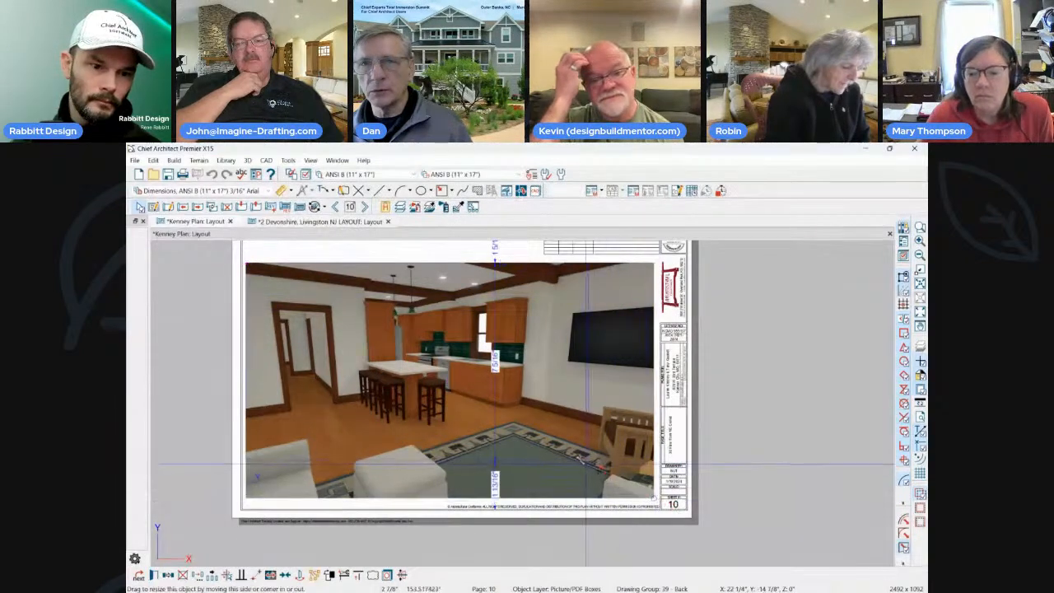
{"action": "left_click_drag", "start_coordinate": [535, 428], "coordinate": [535, 428]}
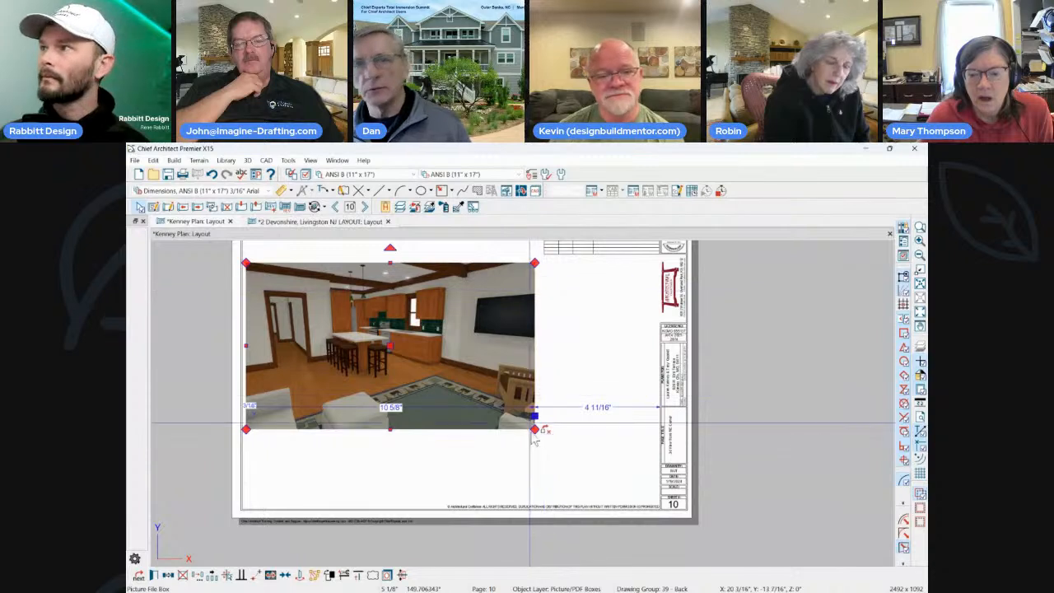
{"action": "left_click_drag", "start_coordinate": [536, 429], "coordinate": [647, 467]}
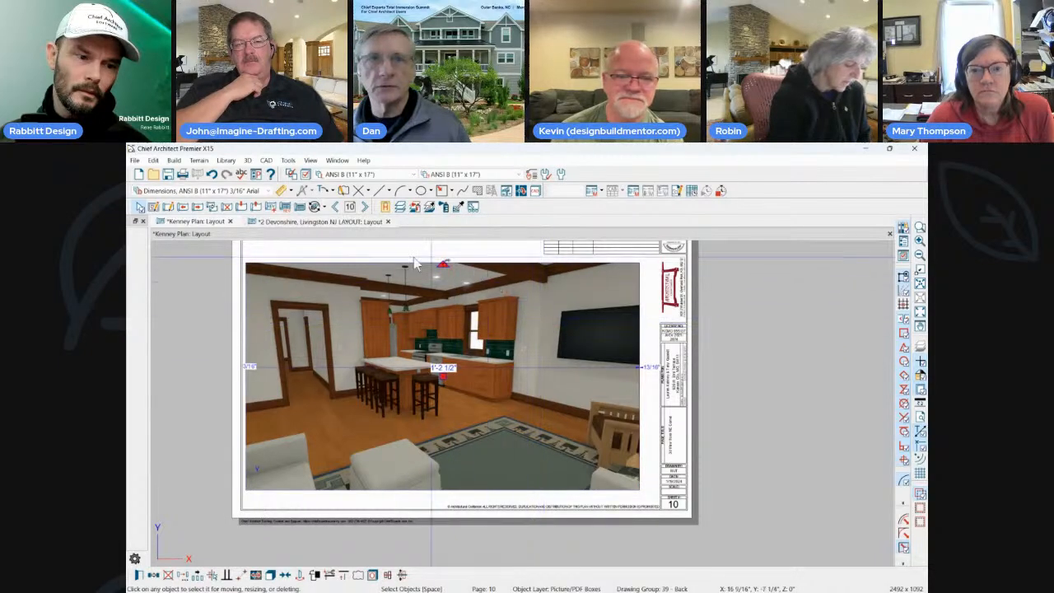
{"action": "scroll", "coordinate": [403, 260], "scroll_direction": "up", "scroll_amount": 1}
{"action": "scroll", "coordinate": [402, 257], "scroll_direction": "up", "scroll_amount": 1}
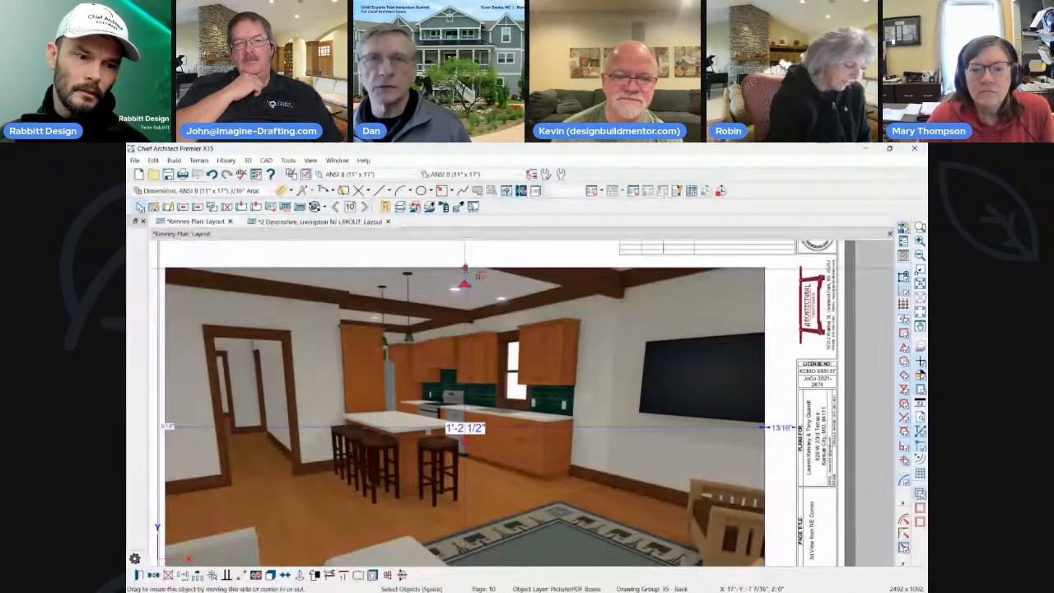
{"action": "left_click_drag", "start_coordinate": [465, 268], "coordinate": [450, 386]}
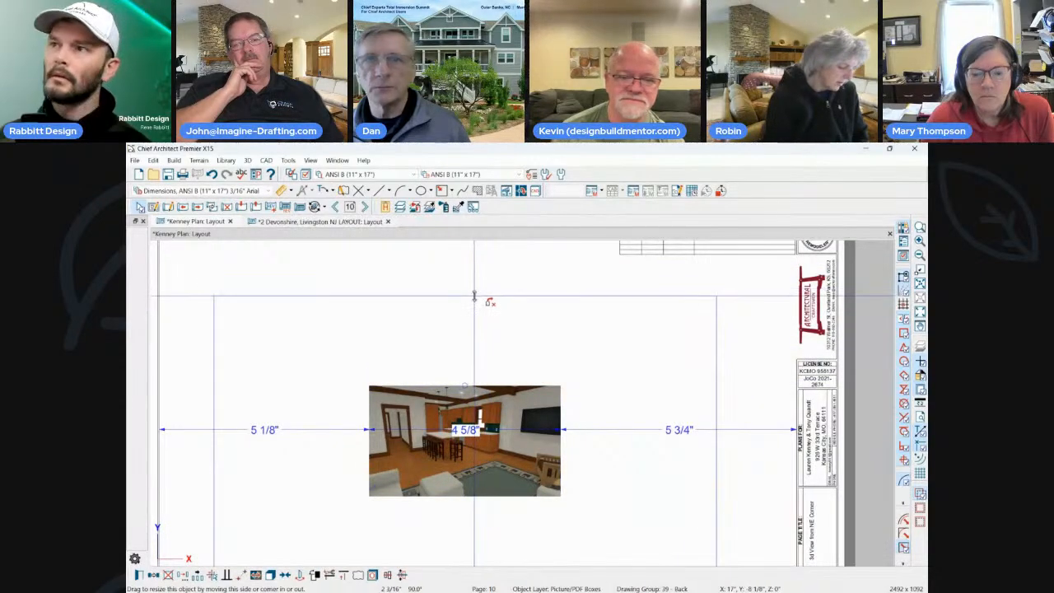
{"action": "key", "text": "ctrl+z"}
{"action": "scroll", "coordinate": [546, 379], "scroll_direction": "down", "scroll_amount": 2}
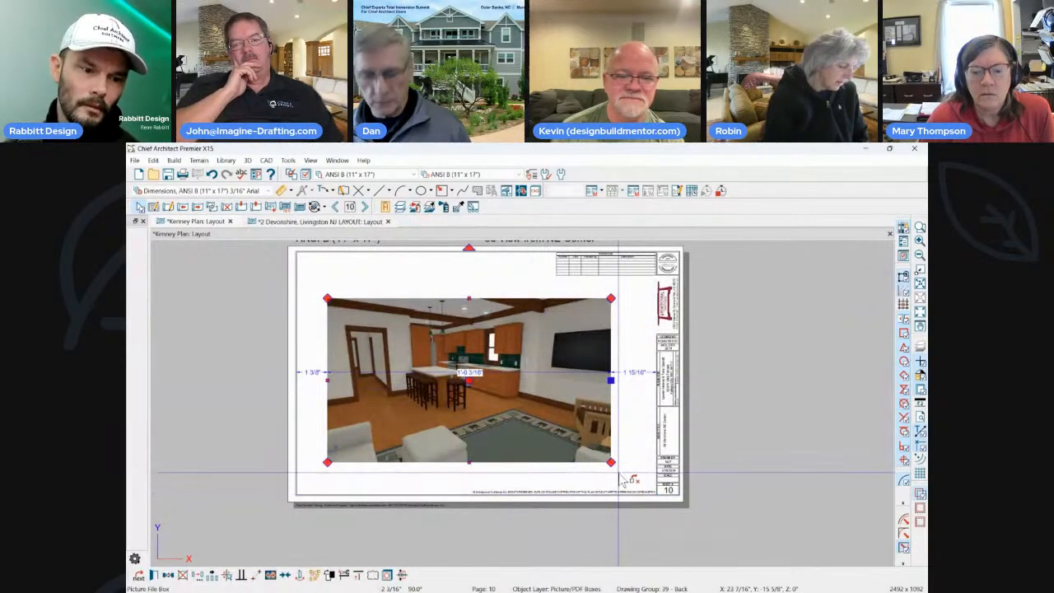
{"action": "left_click_drag", "start_coordinate": [612, 462], "coordinate": [587, 454]}
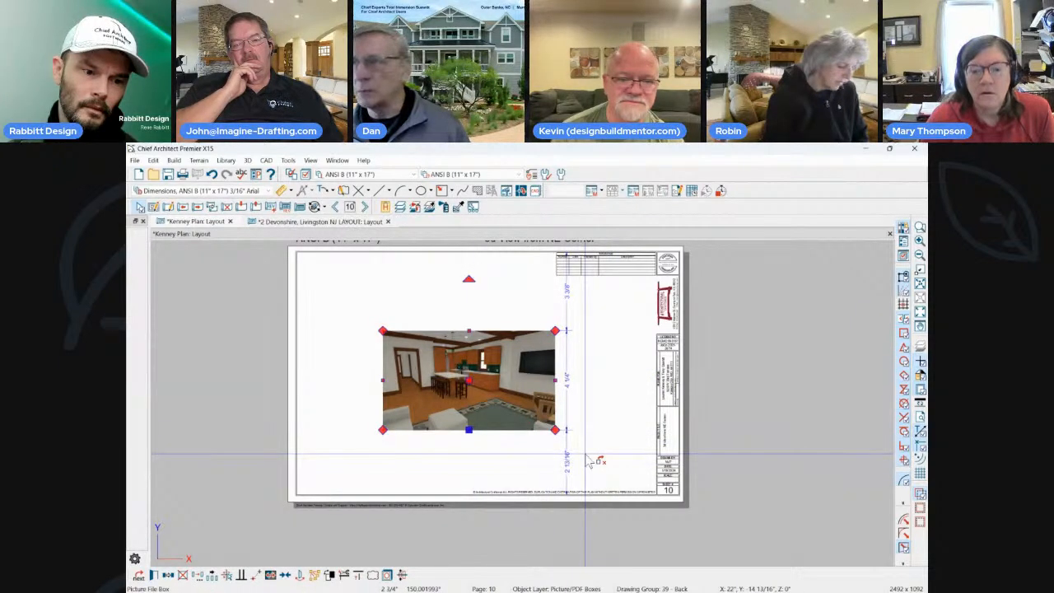
Reselect the kitchen render picture and drag its corner to its final smaller size.
{"action": "left_click", "coordinate": [335, 207]}
{"action": "left_click", "coordinate": [365, 207]}
{"action": "left_click", "coordinate": [522, 351]}
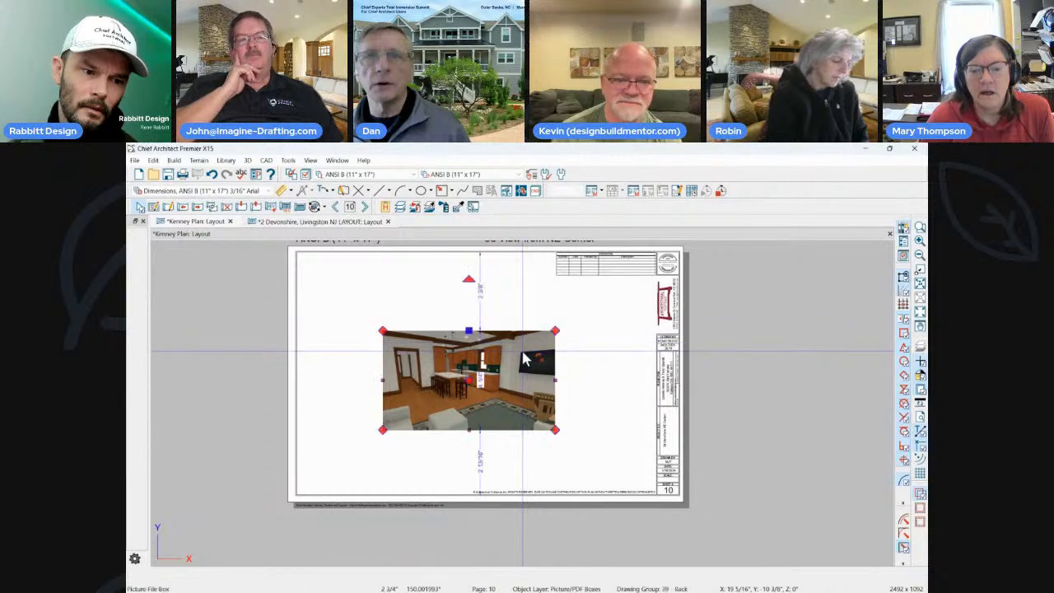
{"action": "left_click_drag", "start_coordinate": [565, 441], "coordinate": [604, 444]}
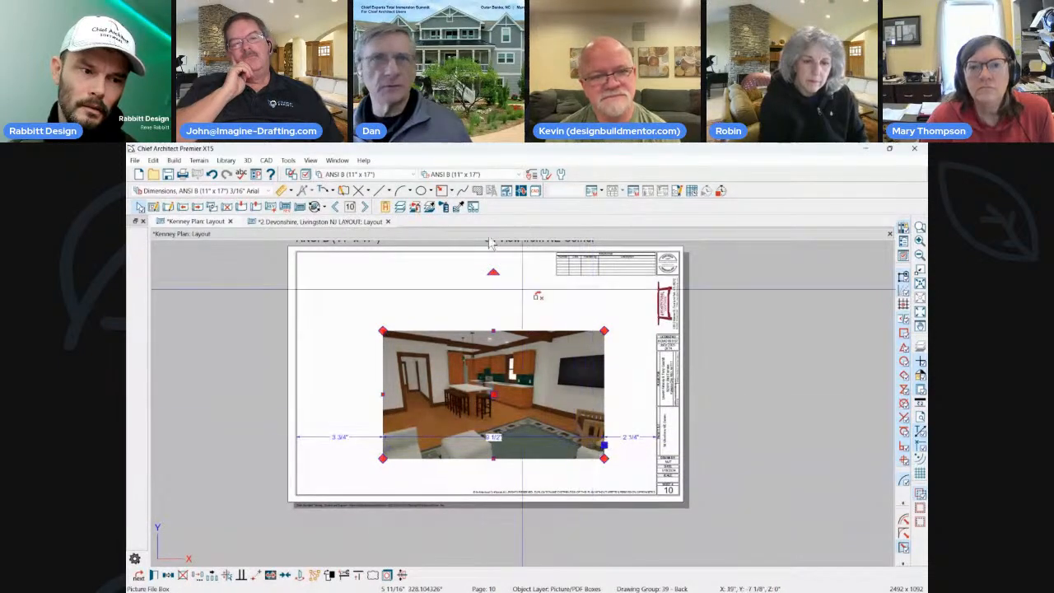
{"action": "left_click", "coordinate": [336, 208]}
{"action": "left_click", "coordinate": [336, 207]}
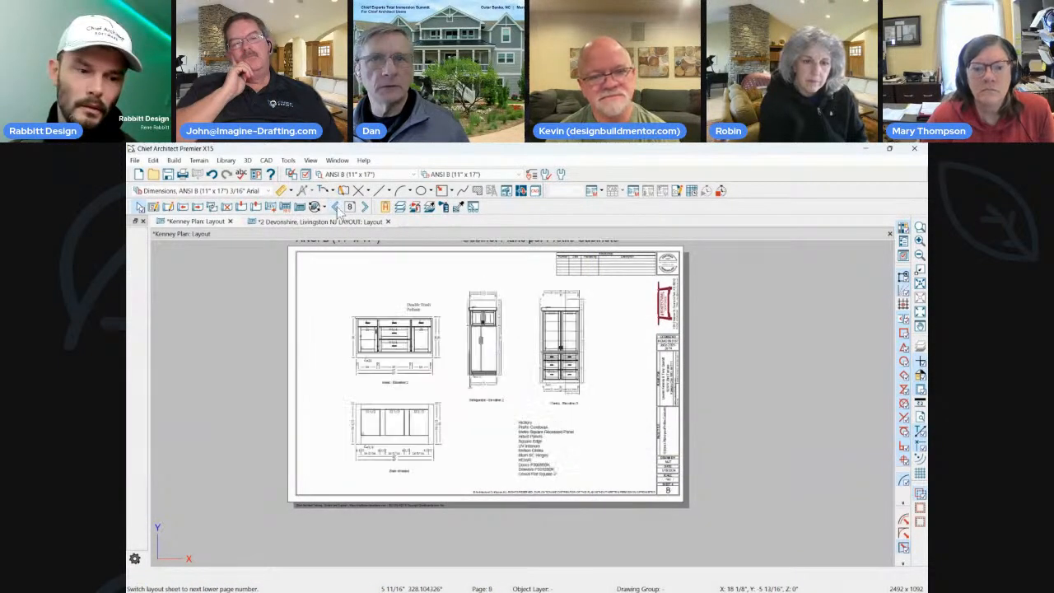
{"action": "left_click", "coordinate": [336, 207]}
{"action": "left_click", "coordinate": [339, 209]}
{"action": "left_click", "coordinate": [339, 209]}
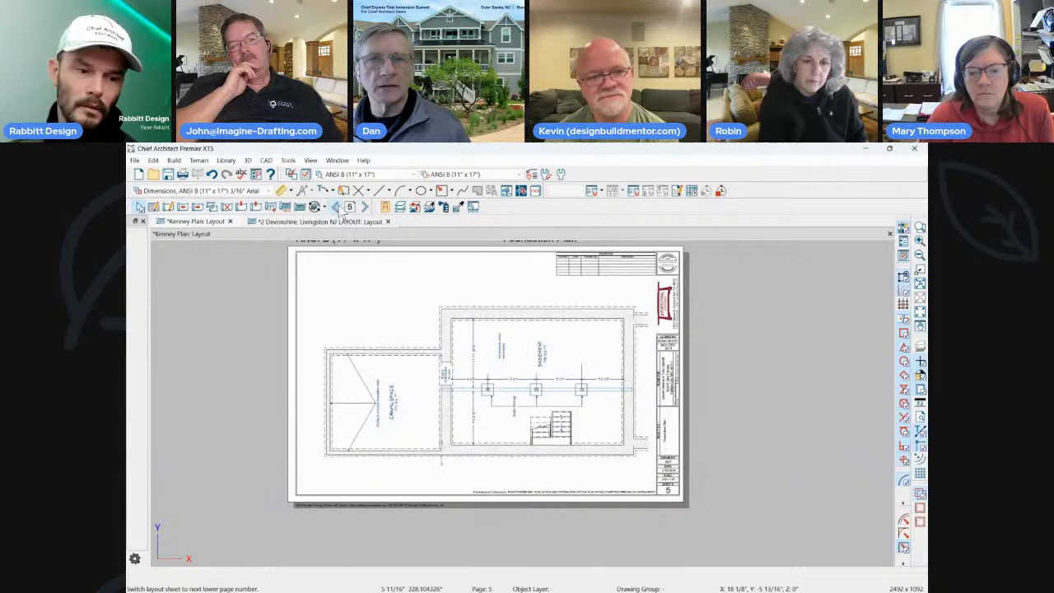
{"action": "left_click", "coordinate": [339, 209]}
{"action": "left_click", "coordinate": [339, 209]}
{"action": "left_click", "coordinate": [337, 207]}
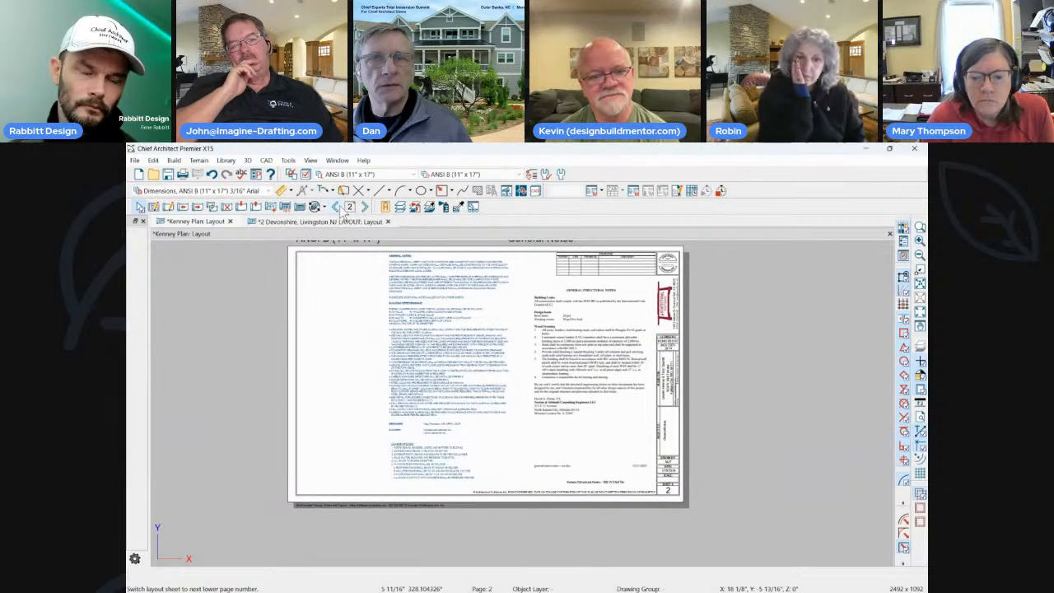
{"action": "left_click", "coordinate": [366, 208]}
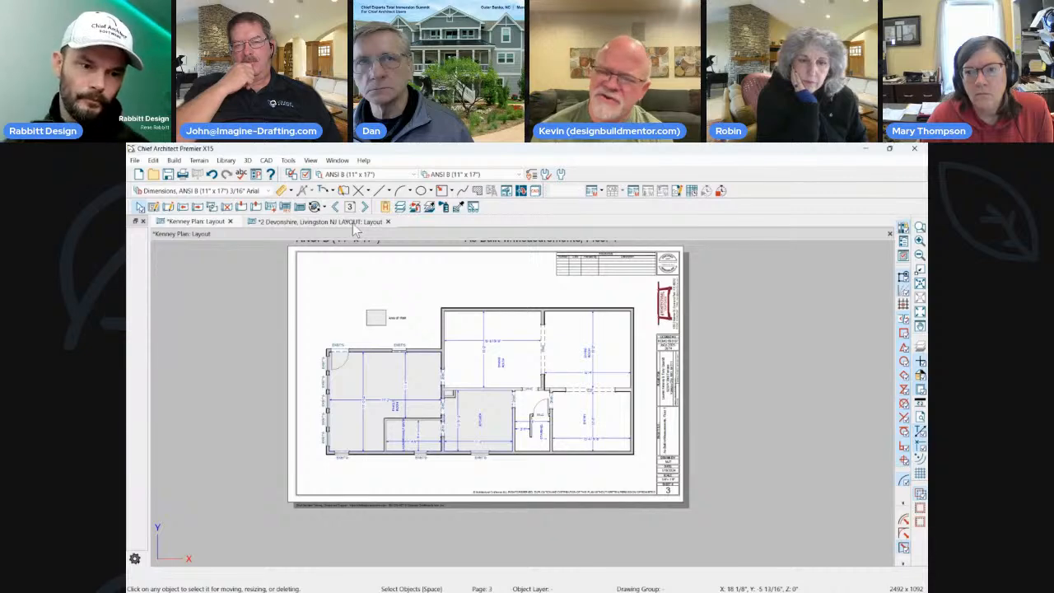
{"action": "left_click", "coordinate": [355, 224]}
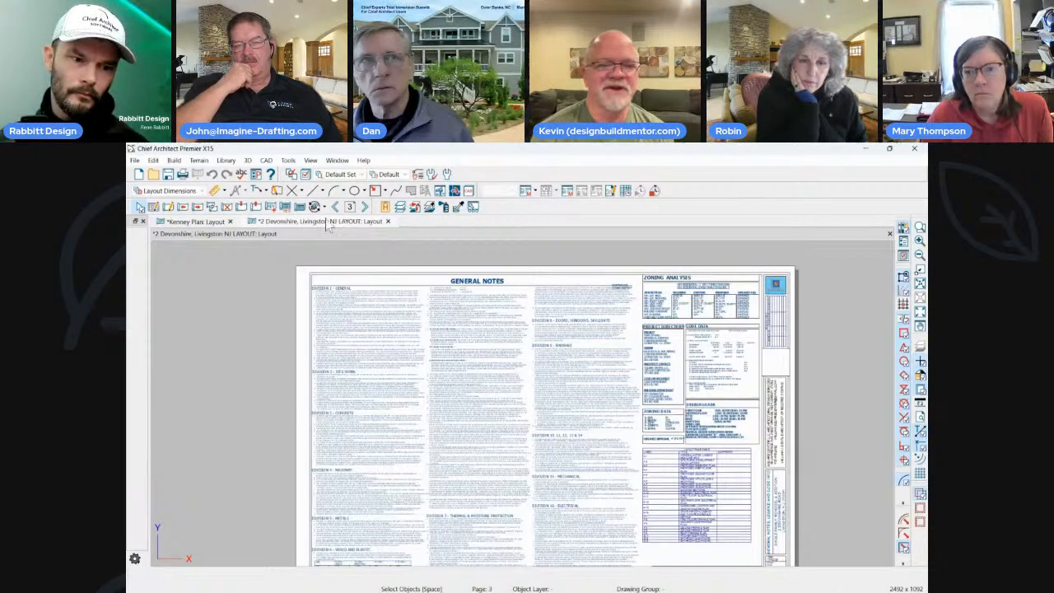
{"action": "left_click", "coordinate": [196, 222]}
{"action": "left_click", "coordinate": [528, 375]}
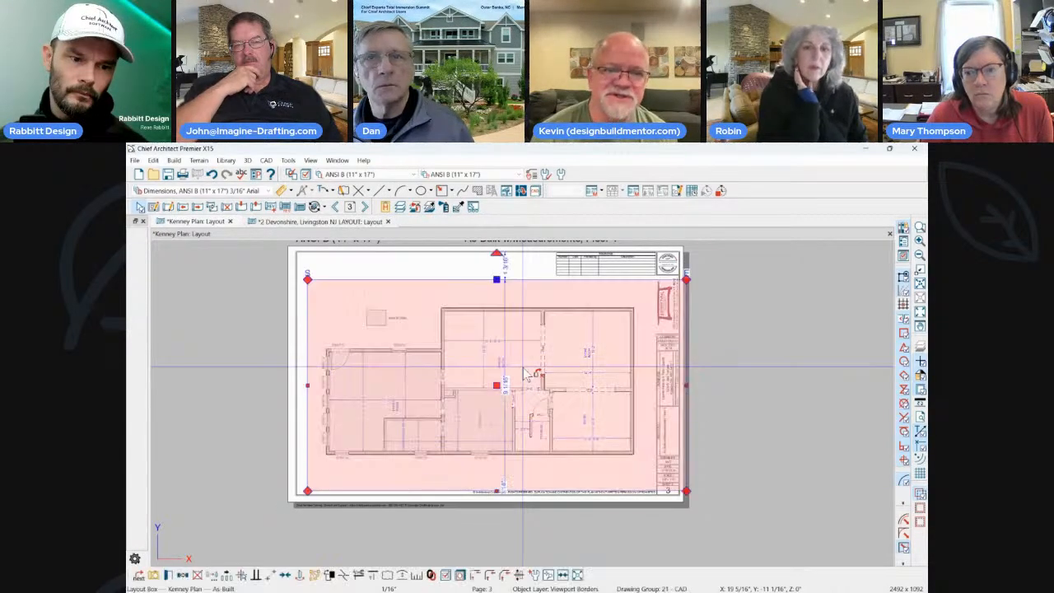
{"action": "double_click", "coordinate": [528, 374]}
Close the As-Built plan view, advance to the page 6 dimensions sheet, and select its floor plan viewport.
{"action": "scroll", "coordinate": [474, 329], "scroll_direction": "down", "scroll_amount": 3}
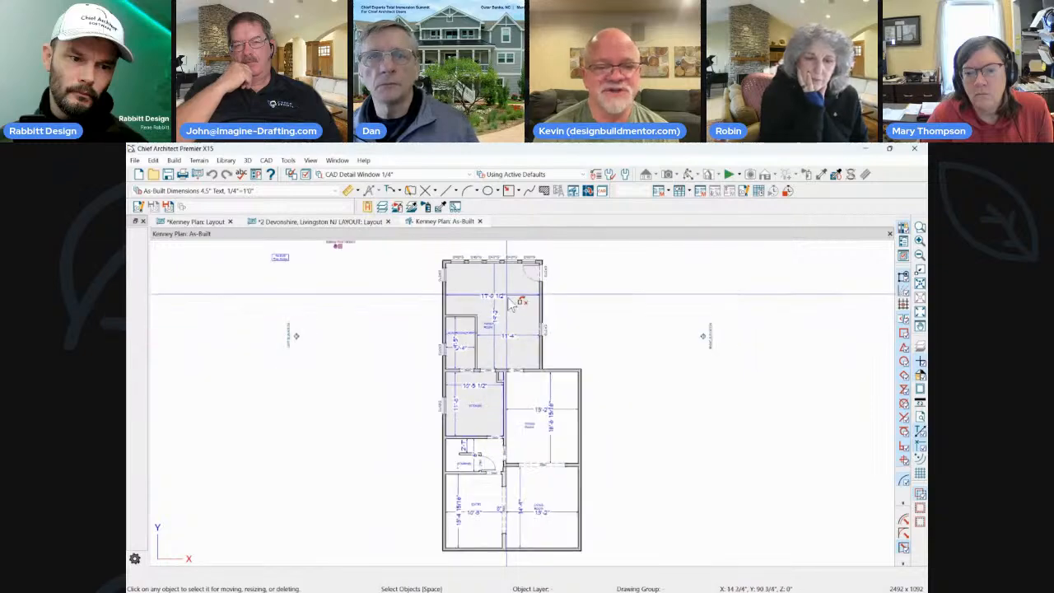
{"action": "middle_click_drag", "start_coordinate": [537, 337], "coordinate": [558, 299]}
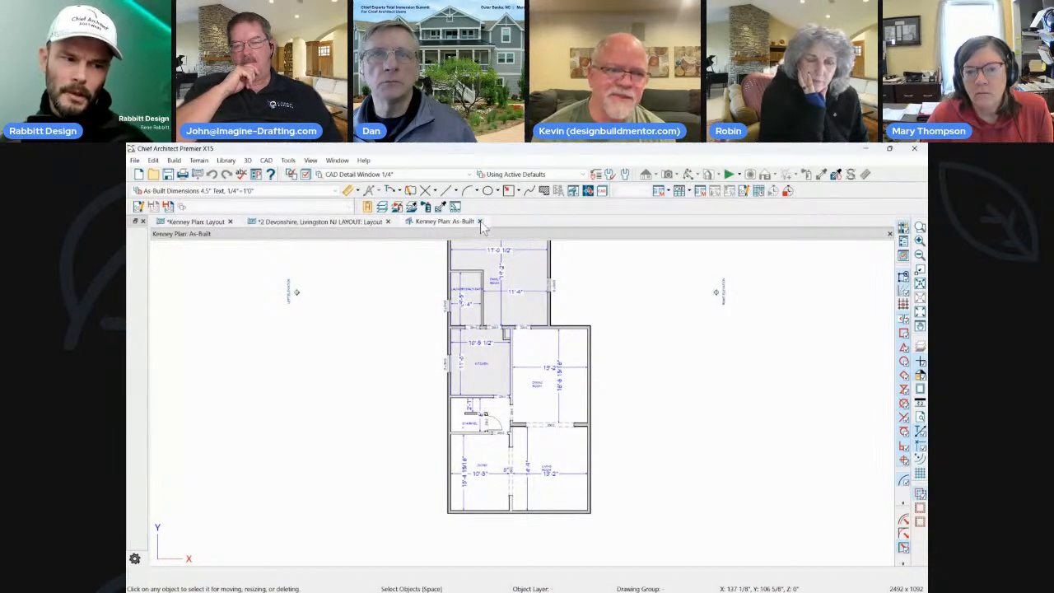
{"action": "left_click", "coordinate": [480, 221]}
{"action": "left_click", "coordinate": [366, 207]}
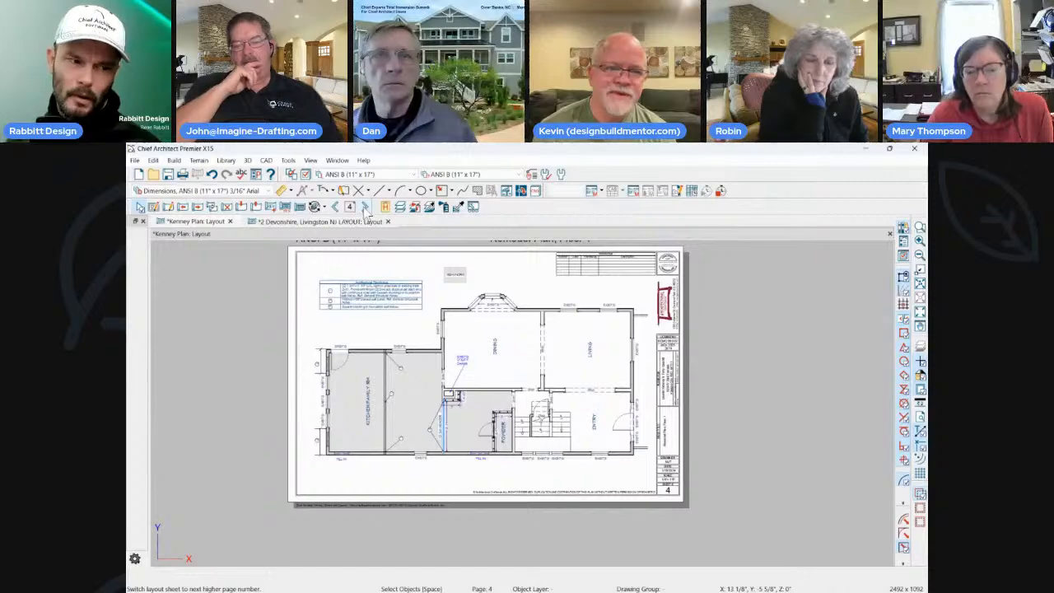
{"action": "left_click", "coordinate": [365, 207]}
{"action": "left_click", "coordinate": [366, 206]}
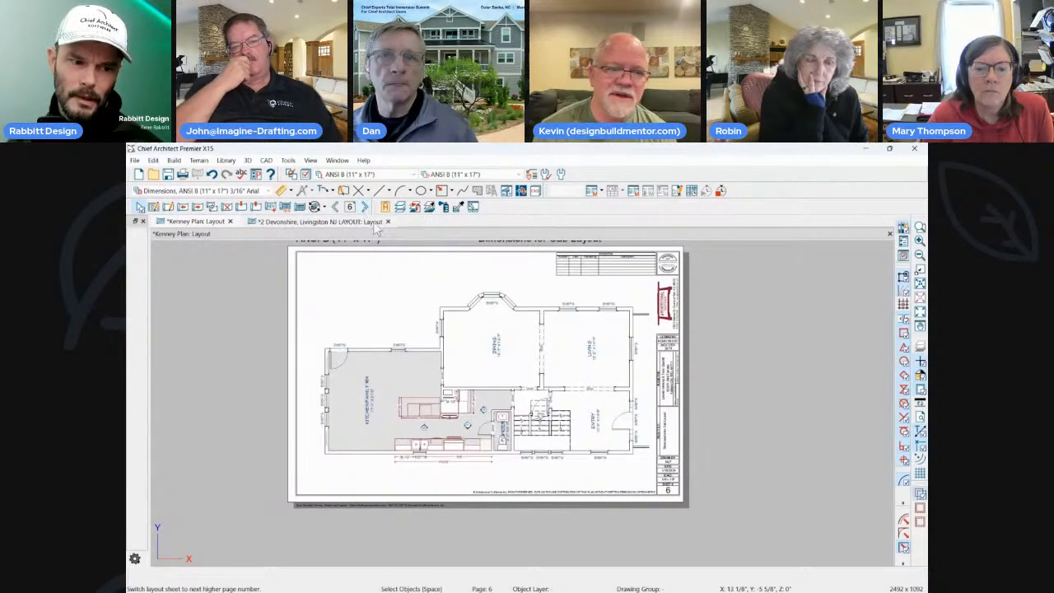
{"action": "left_click", "coordinate": [455, 349]}
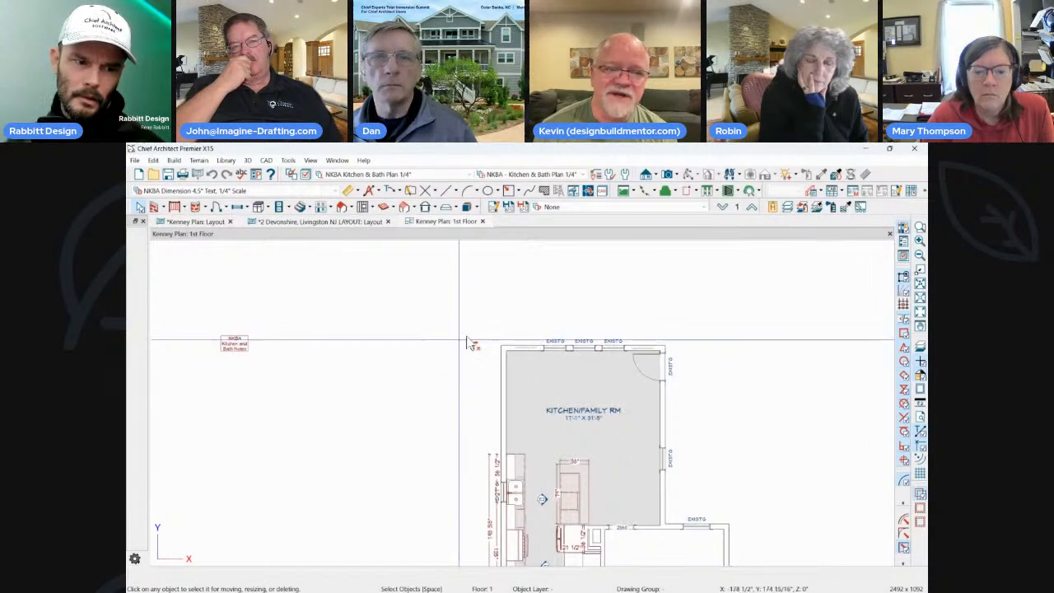
Place a Full Camera looking across the Kenney kitchen, turned to show the left doorway.
{"action": "scroll", "coordinate": [495, 332], "scroll_direction": "down", "scroll_amount": 4}
{"action": "scroll", "coordinate": [620, 421], "scroll_direction": "up", "scroll_amount": 3}
{"action": "left_click", "coordinate": [667, 175]}
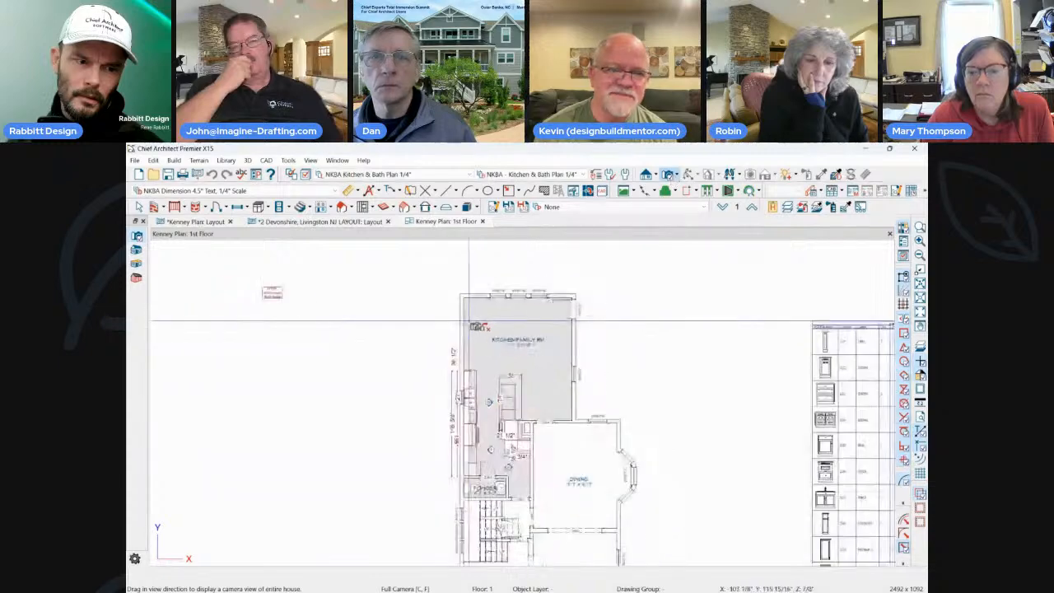
{"action": "left_click_drag", "start_coordinate": [536, 309], "coordinate": [463, 360]}
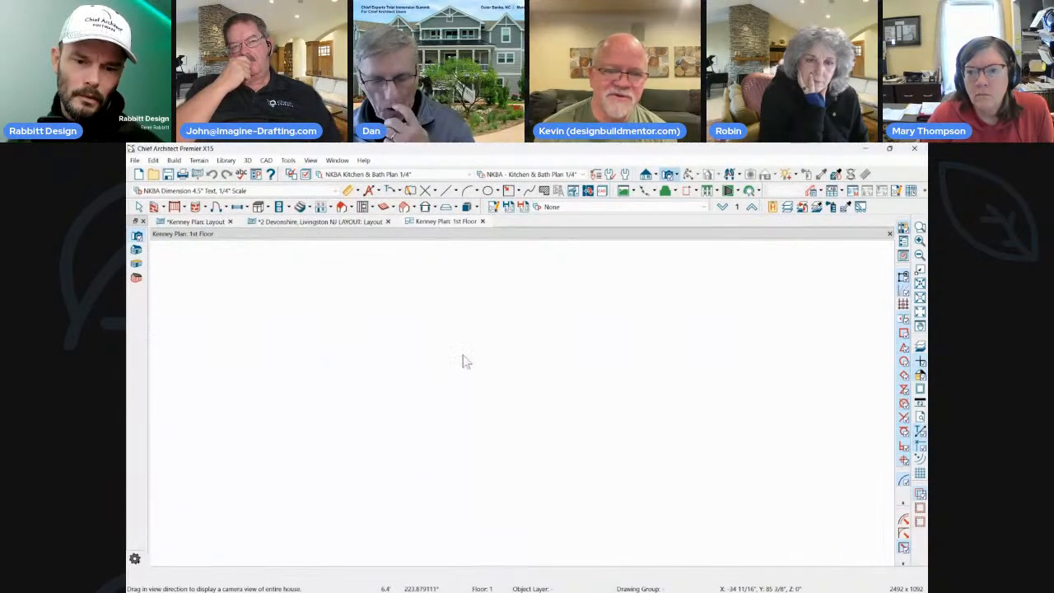
{"action": "scroll", "coordinate": [462, 355], "scroll_direction": "down", "scroll_amount": 4}
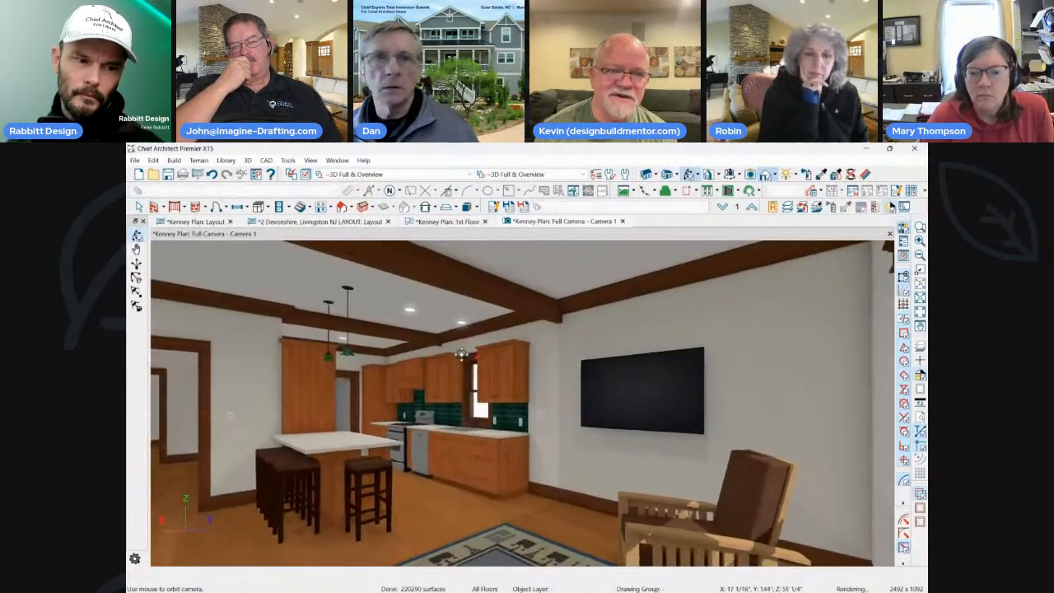
{"action": "left_click_drag", "start_coordinate": [462, 354], "coordinate": [461, 352]}
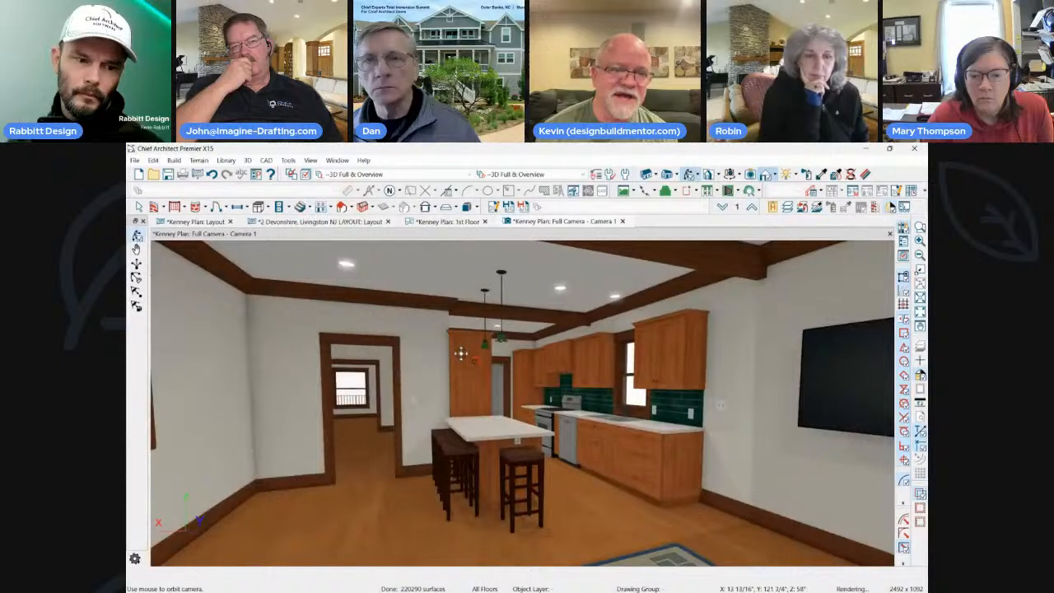
{"action": "scroll", "coordinate": [462, 352], "scroll_direction": "up", "scroll_amount": 1}
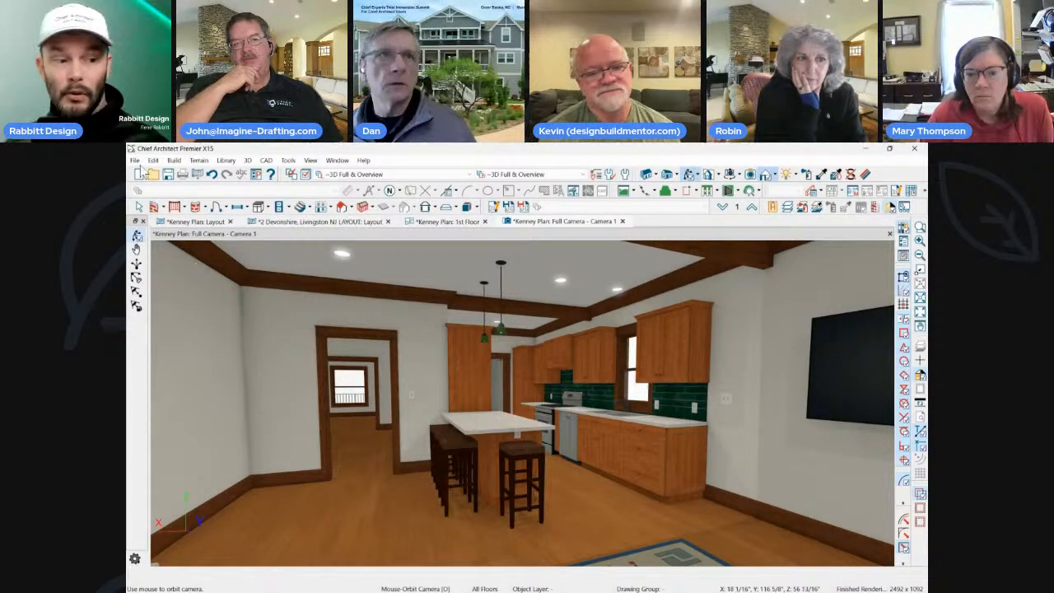
Bring up the Send to Layout settings for the kitchen camera view.
{"action": "left_click", "coordinate": [135, 160]}
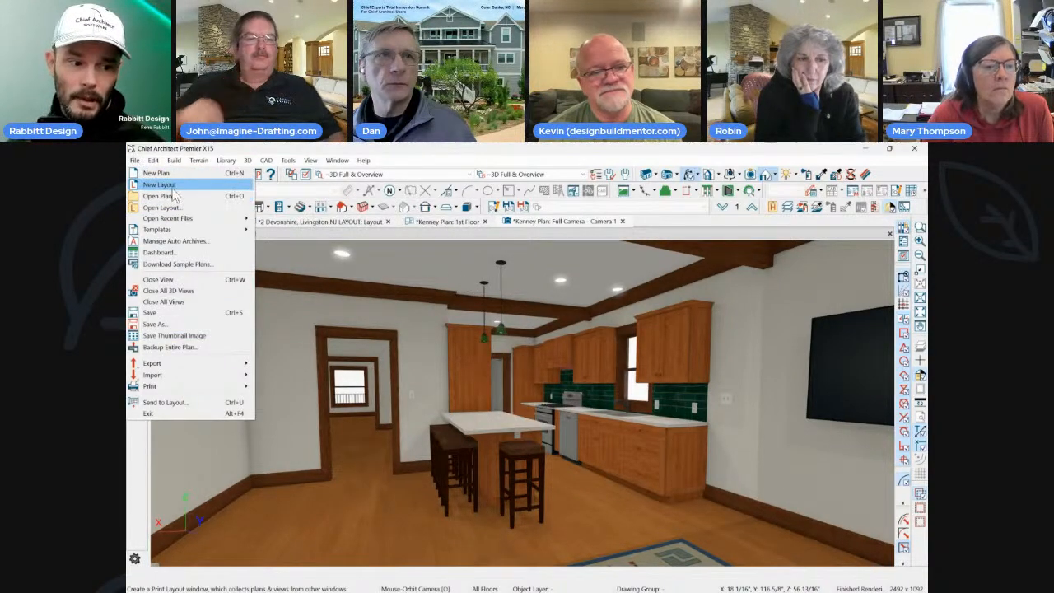
{"action": "left_click", "coordinate": [286, 160]}
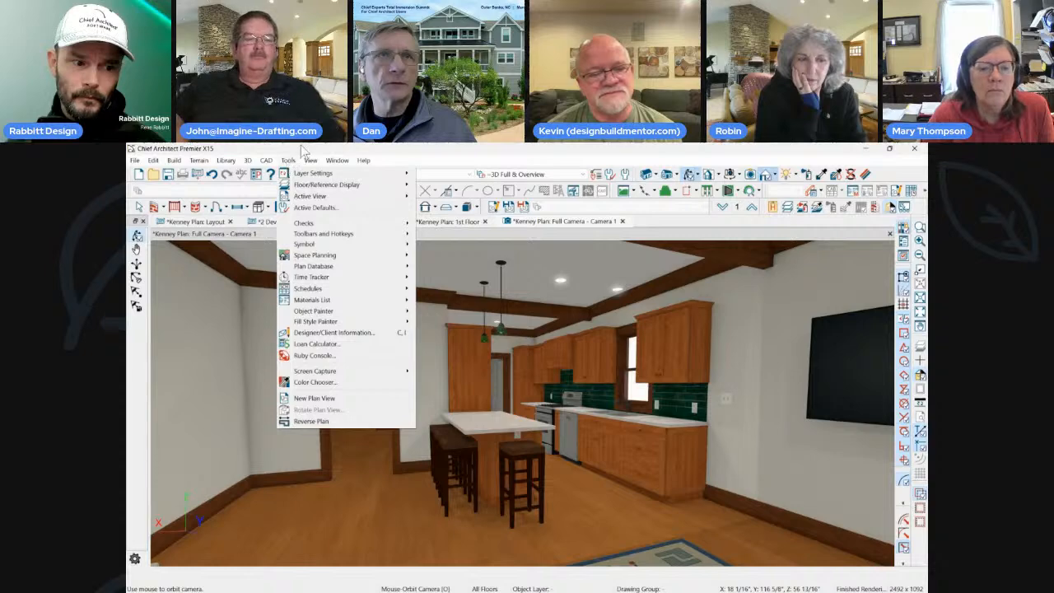
{"action": "left_click", "coordinate": [301, 147]}
{"action": "left_click", "coordinate": [198, 173]}
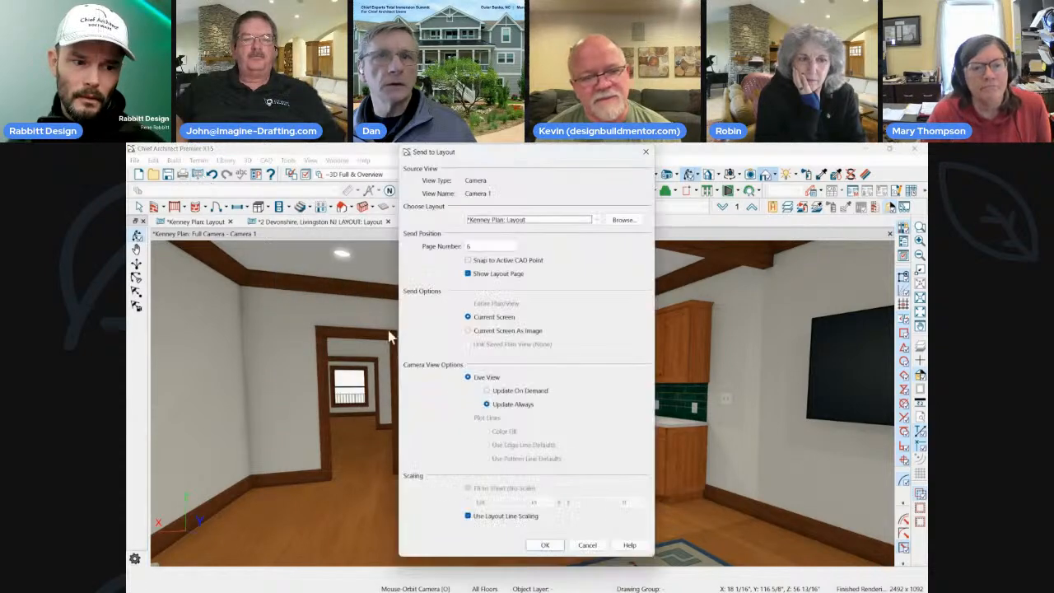
Send the kitchen camera view to the Kenney Plan: Layout with Update On Demand selected.
{"action": "left_click_drag", "start_coordinate": [490, 168], "coordinate": [339, 170]}
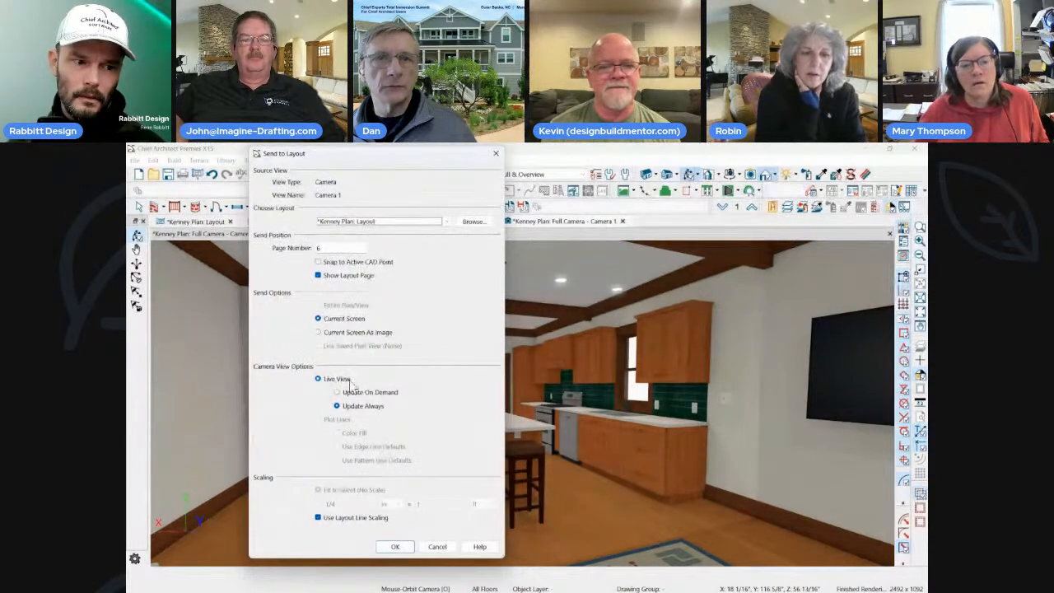
{"action": "left_click", "coordinate": [346, 394]}
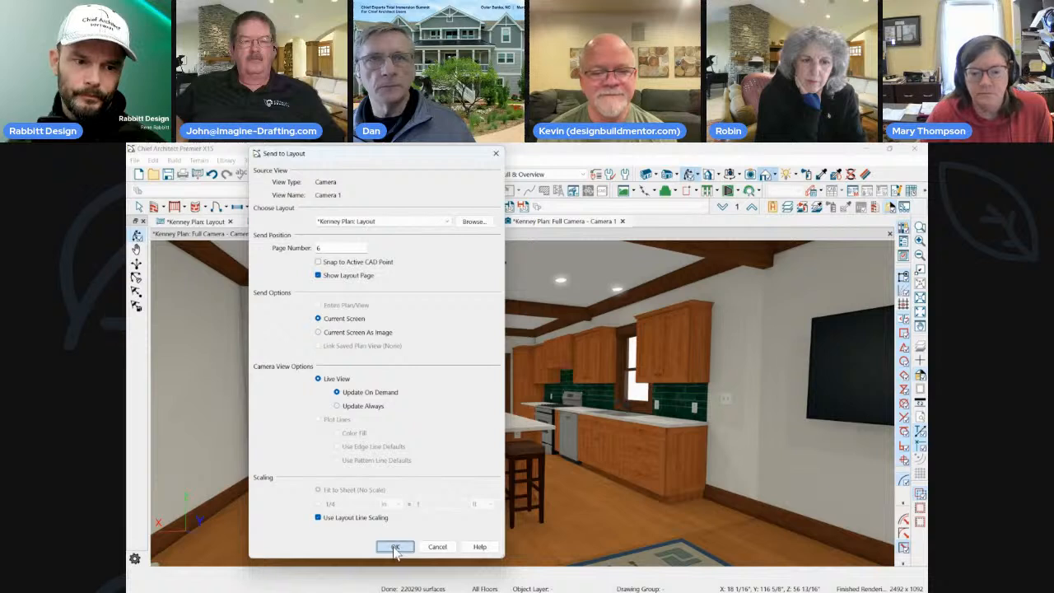
{"action": "left_click", "coordinate": [392, 221]}
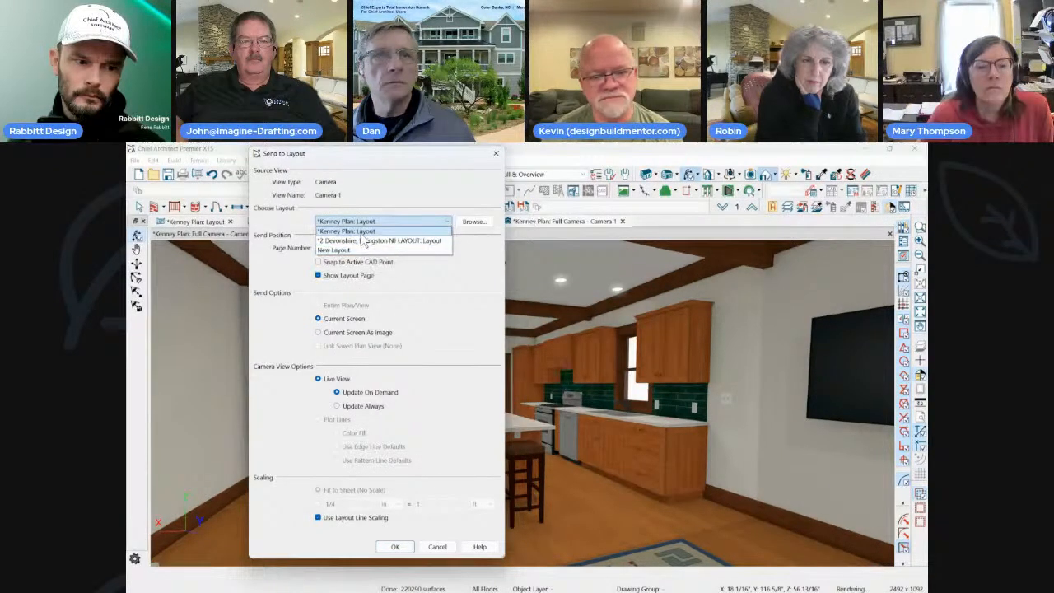
{"action": "left_click", "coordinate": [356, 249]}
{"action": "left_click", "coordinate": [395, 547]}
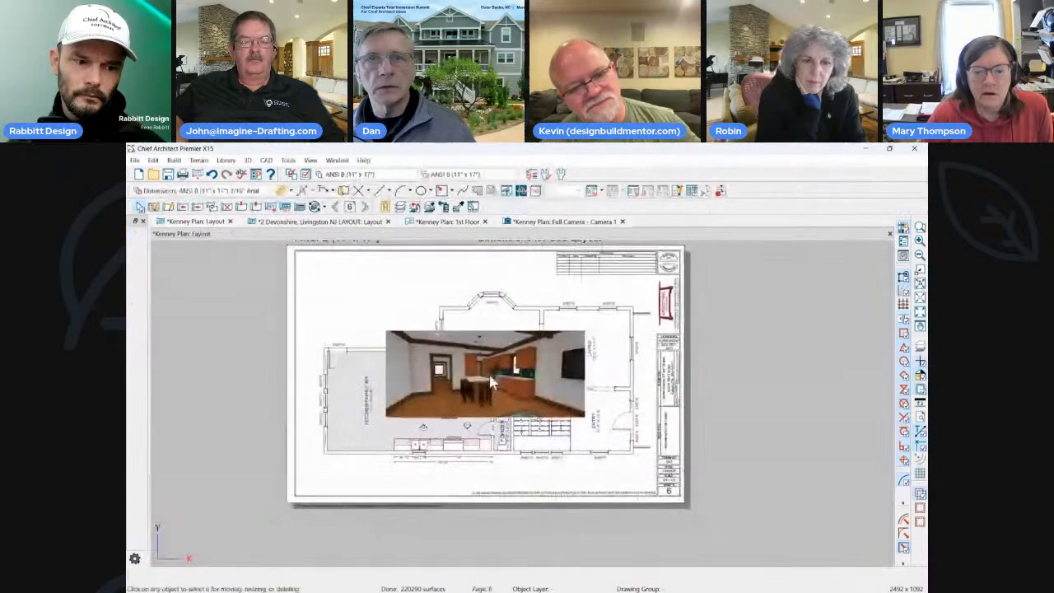
Move the newly placed kitchen camera image to the sheet's upper-left corner.
{"action": "left_click", "coordinate": [467, 354]}
{"action": "left_click_drag", "start_coordinate": [485, 373], "coordinate": [403, 298]}
{"action": "scroll", "coordinate": [437, 333], "scroll_direction": "up", "scroll_amount": 1}
{"action": "scroll", "coordinate": [436, 332], "scroll_direction": "up", "scroll_amount": 1}
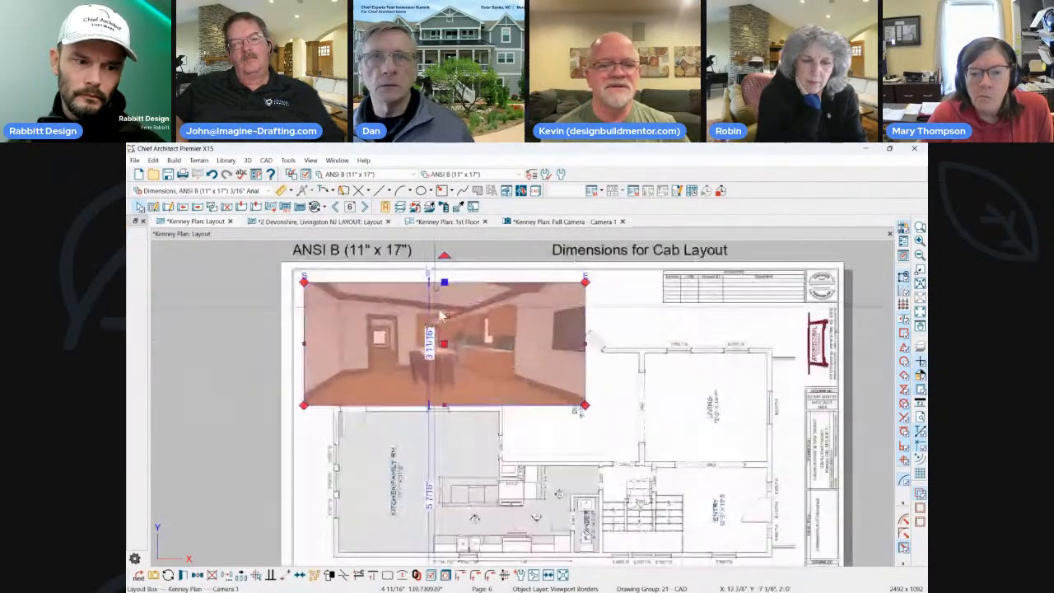
Shrink the camera image with its edge handles so it sits above the floor plan.
{"action": "left_click_drag", "start_coordinate": [504, 350], "coordinate": [504, 402]}
{"action": "scroll", "coordinate": [511, 406], "scroll_direction": "down", "scroll_amount": 2}
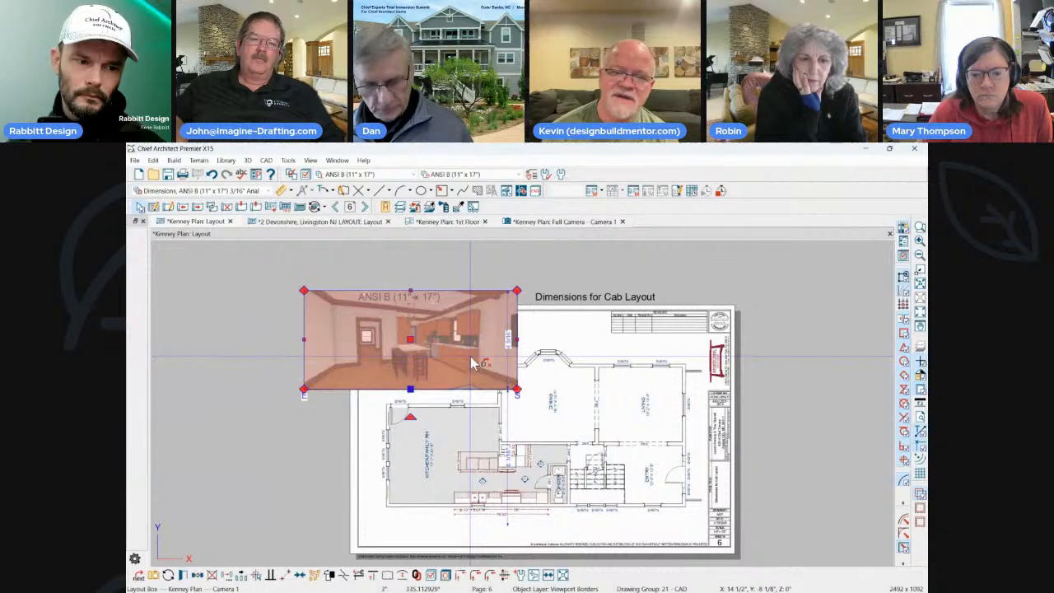
{"action": "left_click_drag", "start_coordinate": [410, 292], "coordinate": [474, 363]}
{"action": "scroll", "coordinate": [410, 343], "scroll_direction": "up", "scroll_amount": 2}
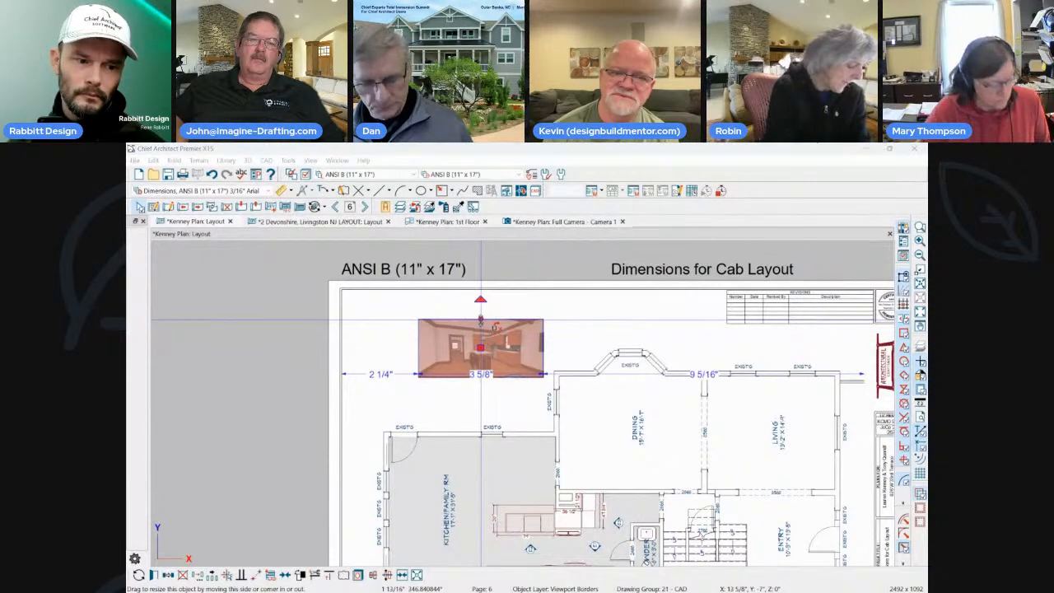
{"action": "scroll", "coordinate": [493, 337], "scroll_direction": "down", "scroll_amount": 4}
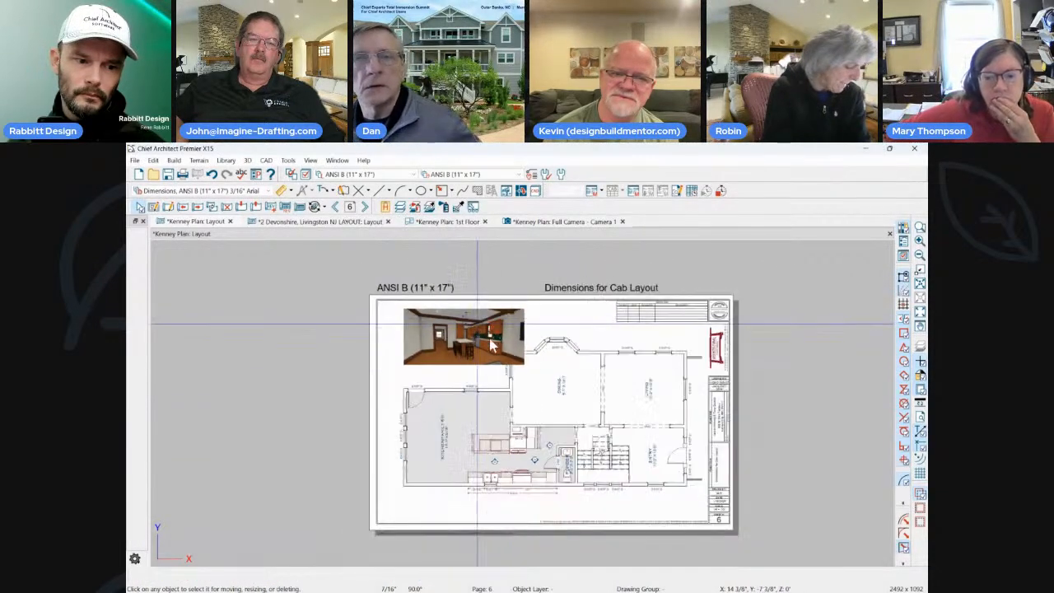
{"action": "scroll", "coordinate": [493, 345], "scroll_direction": "up", "scroll_amount": 2}
{"action": "left_click", "coordinate": [476, 307]}
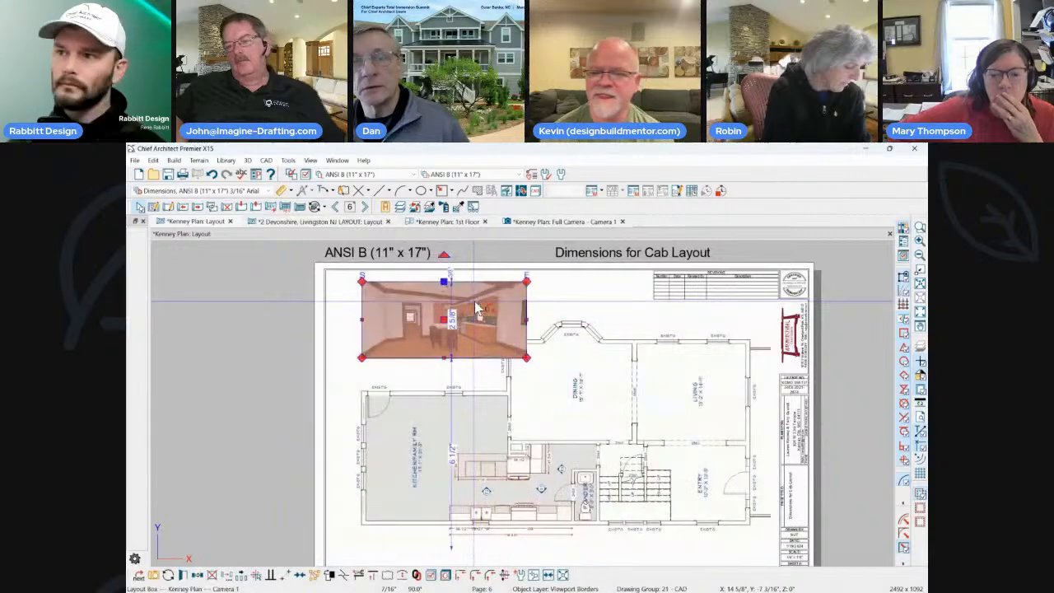
{"action": "scroll", "coordinate": [476, 308], "scroll_direction": "up", "scroll_amount": 2}
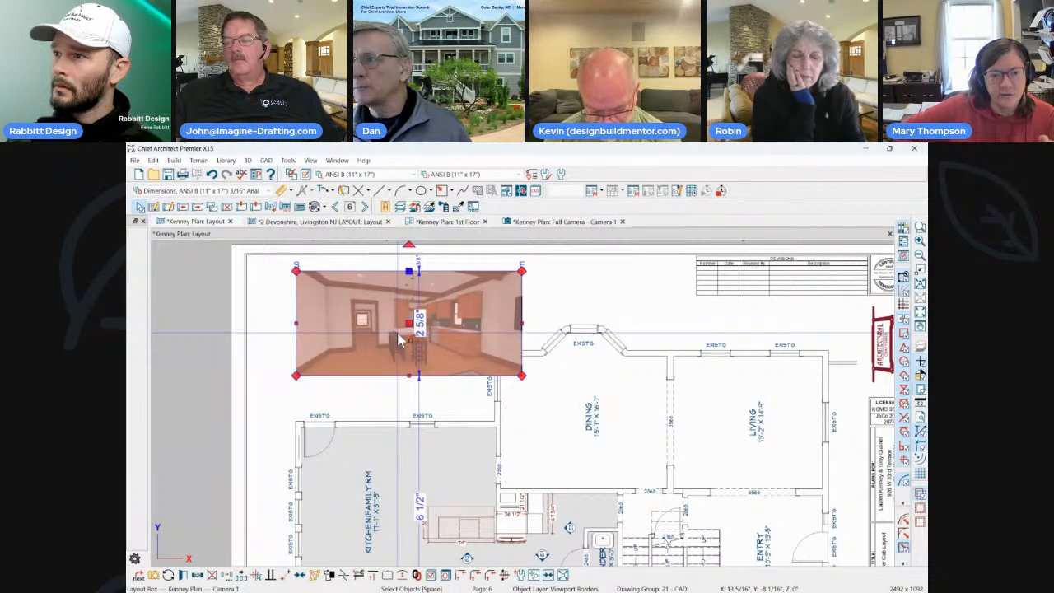
{"action": "left_click", "coordinate": [588, 220]}
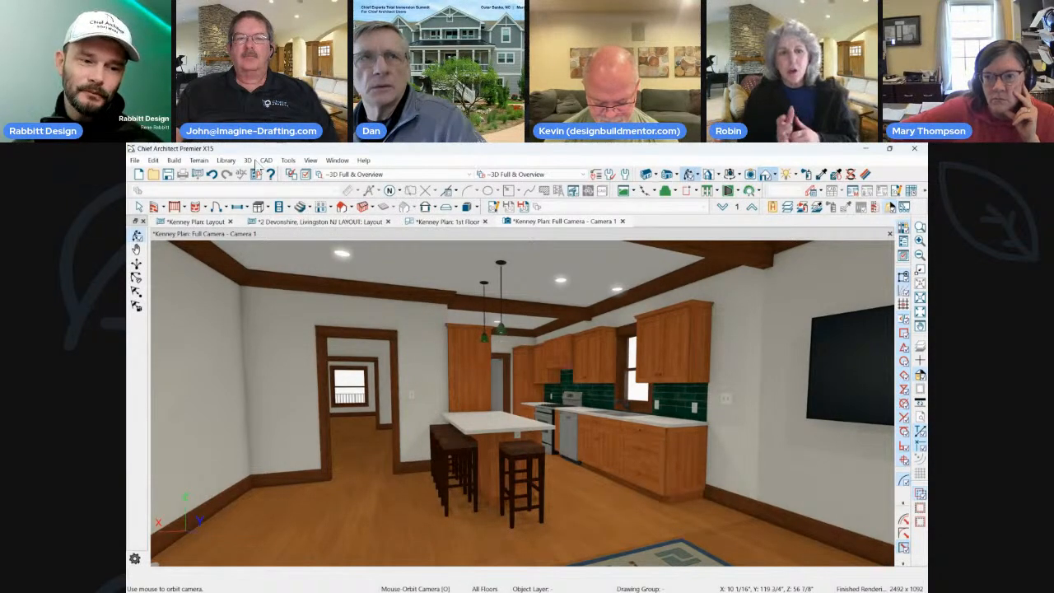
From the Kenney kitchen Full Camera view, open the File menu.
{"action": "left_click", "coordinate": [136, 161]}
In Open Plan or Layout File, browse to the client's project folder inside 04 Plans 2023.
{"action": "left_click", "coordinate": [169, 192]}
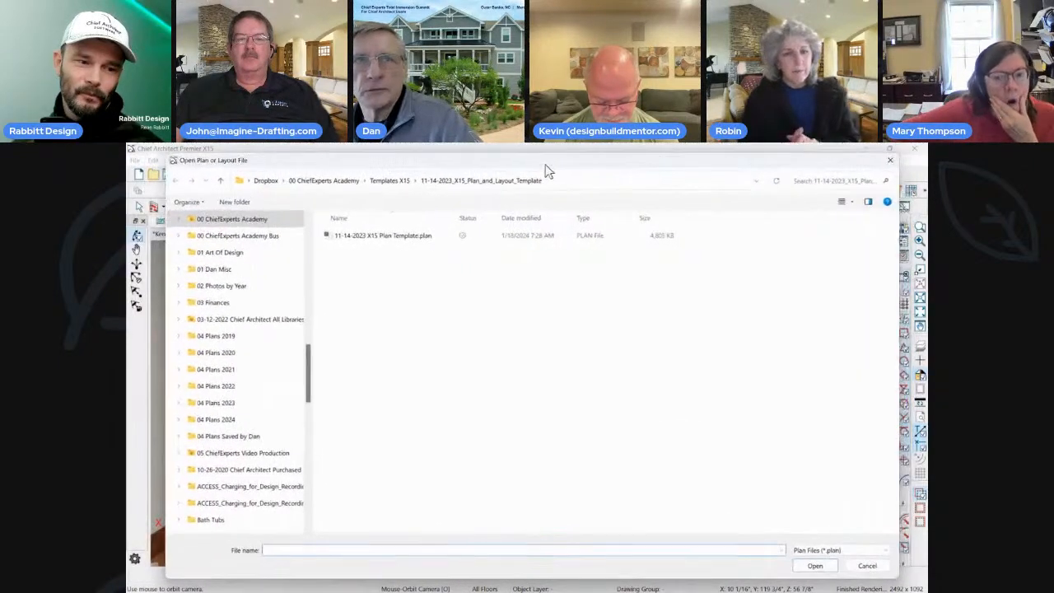
{"action": "left_click", "coordinate": [398, 182]}
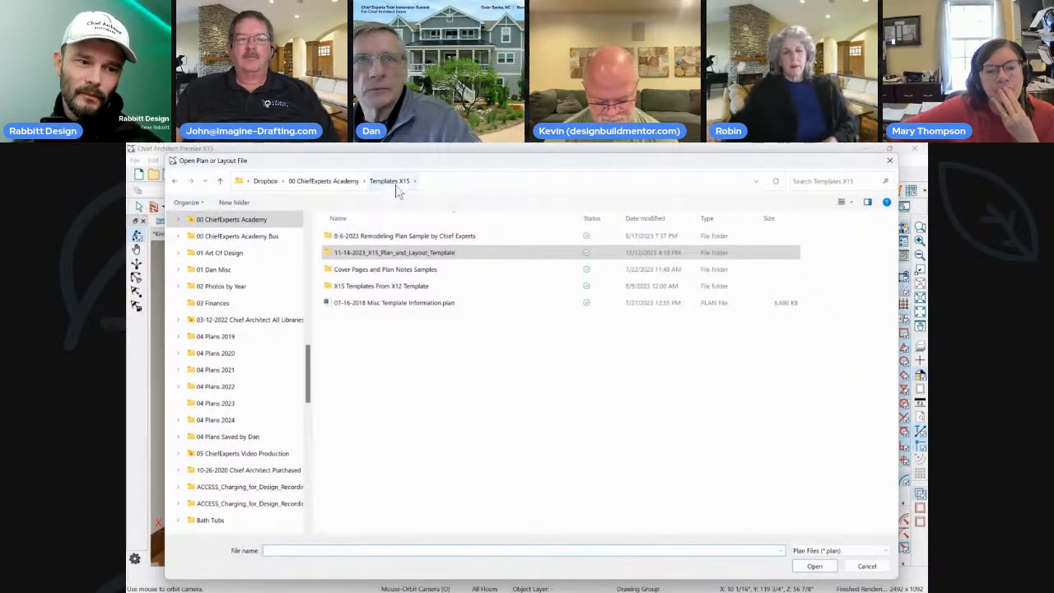
{"action": "mouse_move", "coordinate": [467, 167]}
{"action": "left_mouse_down"}
{"action": "mouse_move", "coordinate": [483, 424]}
{"action": "mouse_move", "coordinate": [508, 179]}
{"action": "mouse_move", "coordinate": [451, 173]}
{"action": "left_mouse_up"}
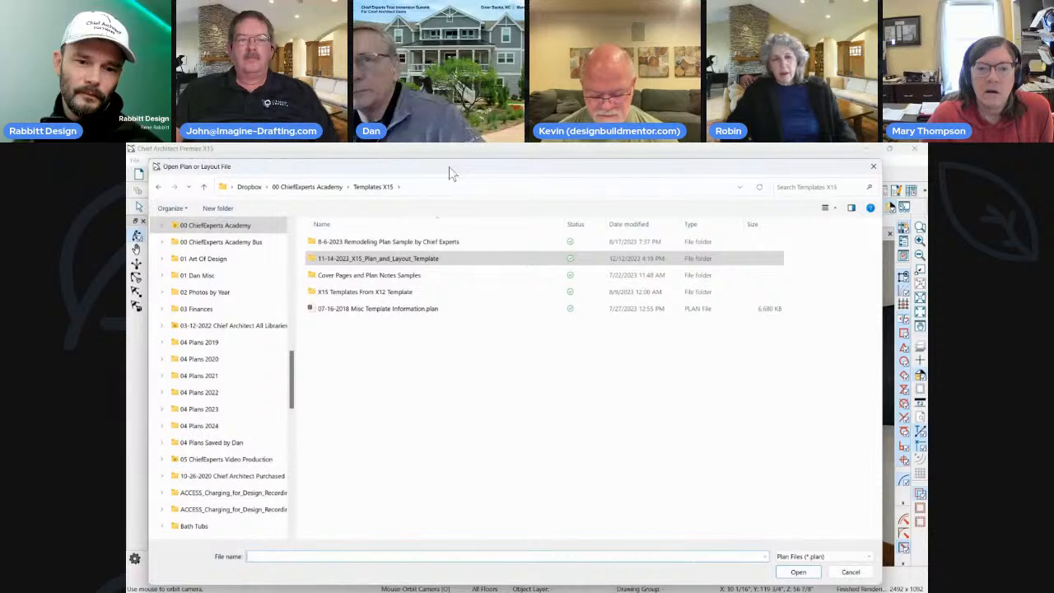
{"action": "left_click", "coordinate": [366, 350]}
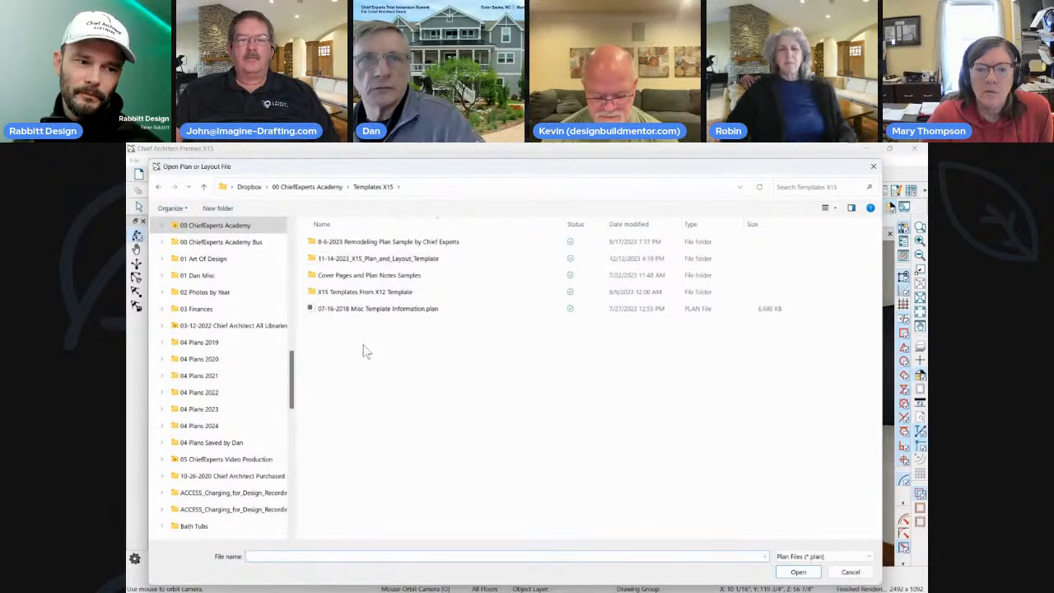
{"action": "scroll", "coordinate": [210, 388], "scroll_direction": "down", "scroll_amount": 2}
{"action": "left_click", "coordinate": [205, 361]}
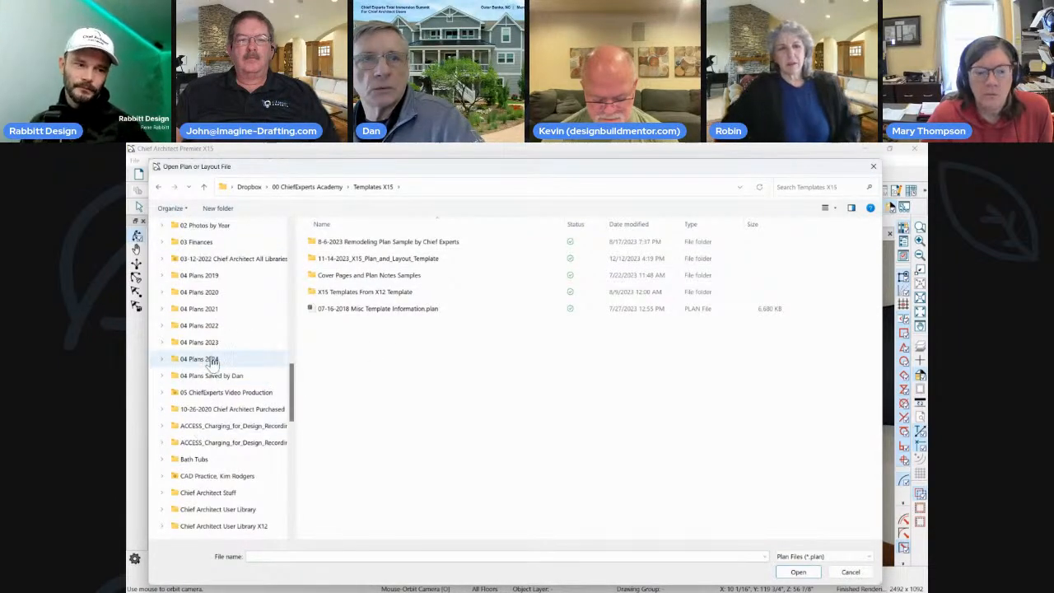
{"action": "left_click", "coordinate": [202, 342]}
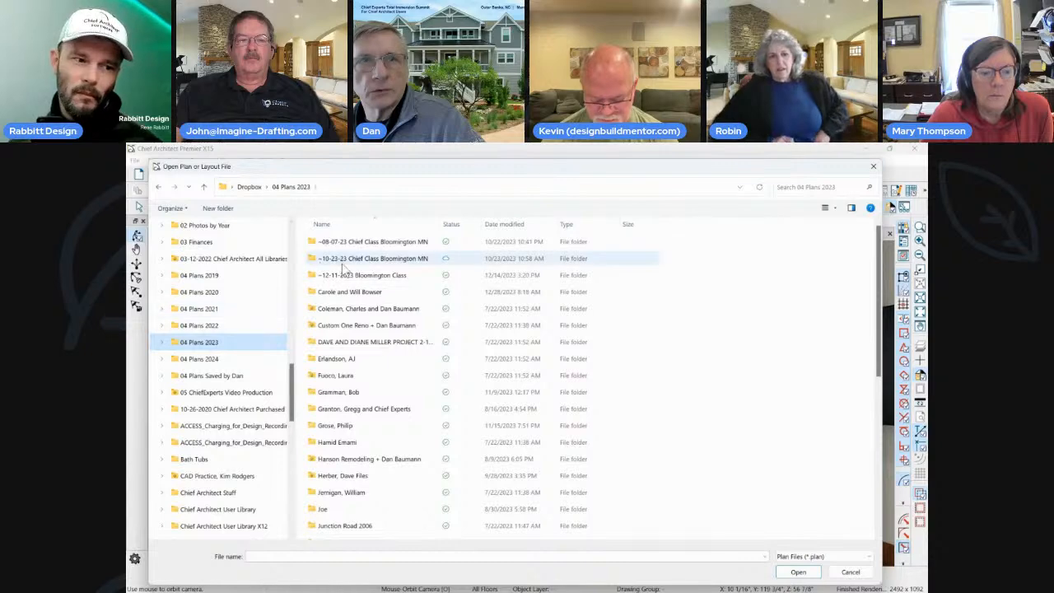
{"action": "double_click", "coordinate": [348, 293]}
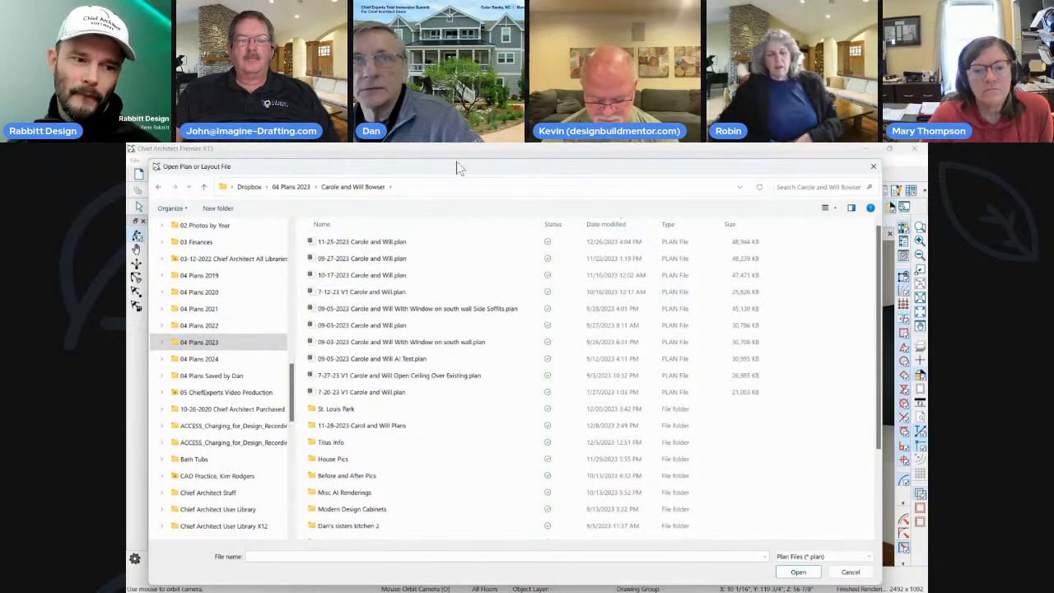
{"action": "left_click_drag", "start_coordinate": [454, 167], "coordinate": [473, 179]}
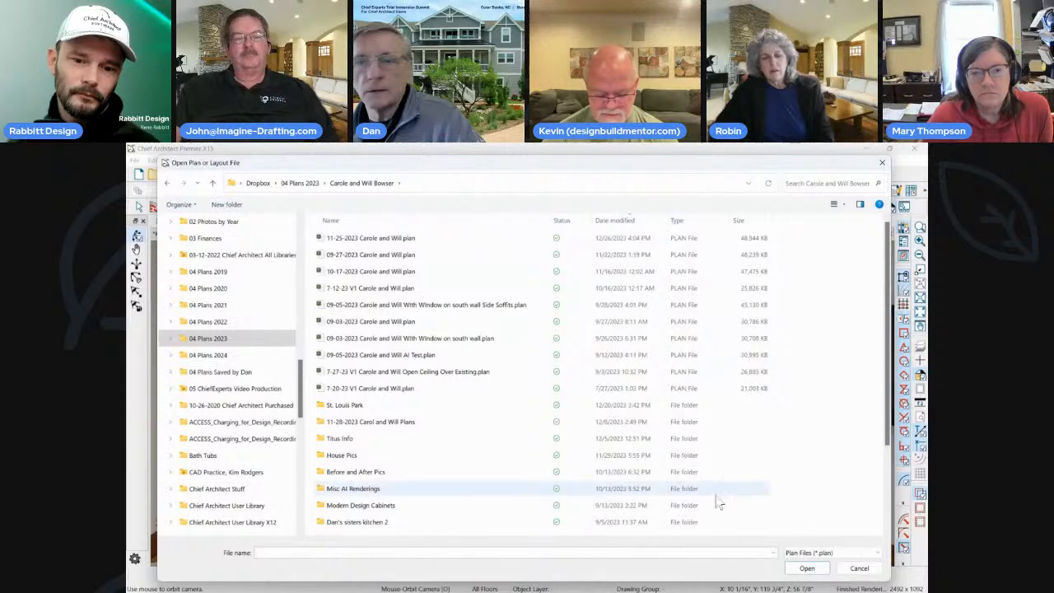
Switch the file type to Layout Files and open the 11-25-23 layout, using its newer autosave.
{"action": "left_click", "coordinate": [824, 552]}
{"action": "left_click", "coordinate": [828, 563]}
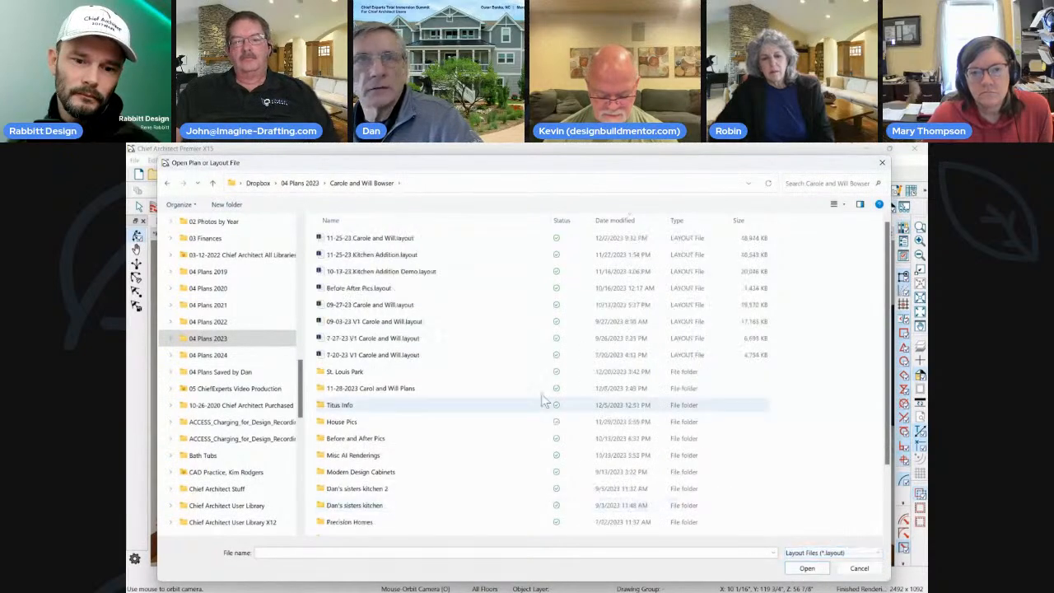
{"action": "left_click", "coordinate": [370, 239]}
{"action": "left_click", "coordinate": [807, 568]}
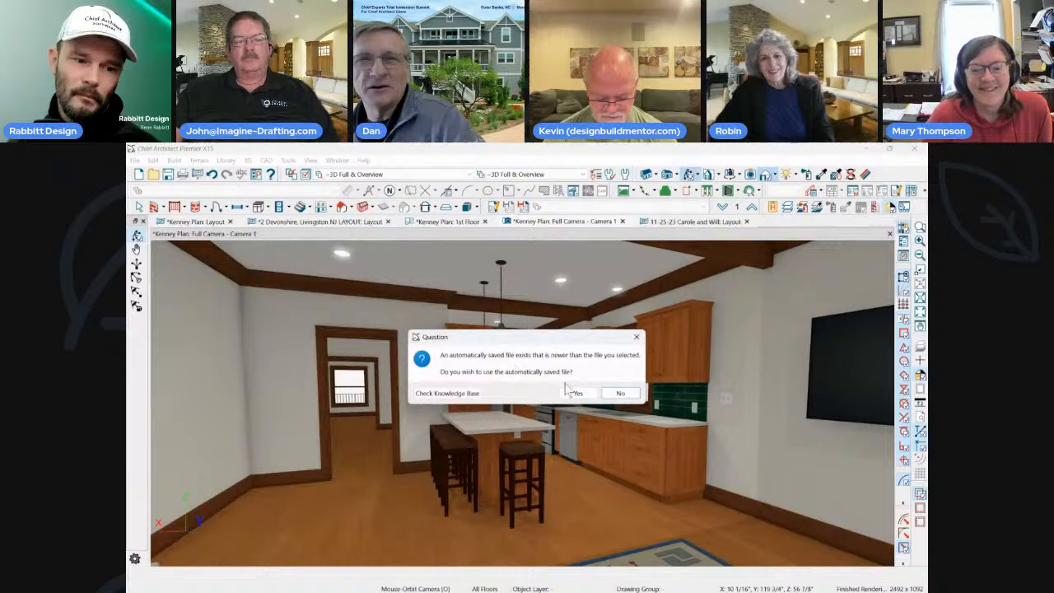
{"action": "left_click", "coordinate": [576, 394]}
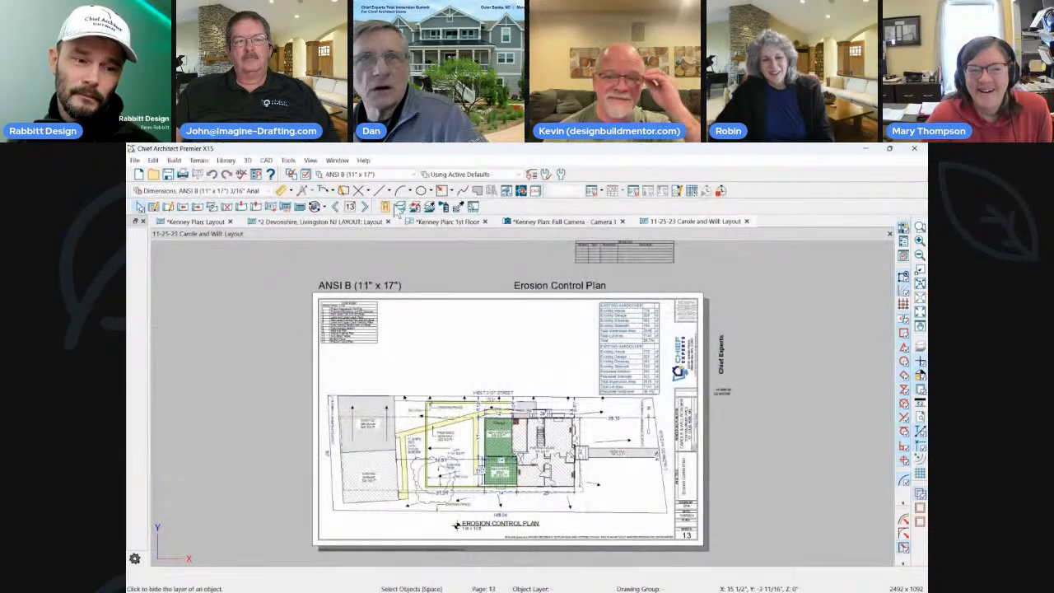
Go back from page 13 to the page-11 3D Kitchen Views sheet and zoom in on it.
{"action": "left_click", "coordinate": [336, 207]}
{"action": "left_click", "coordinate": [335, 206]}
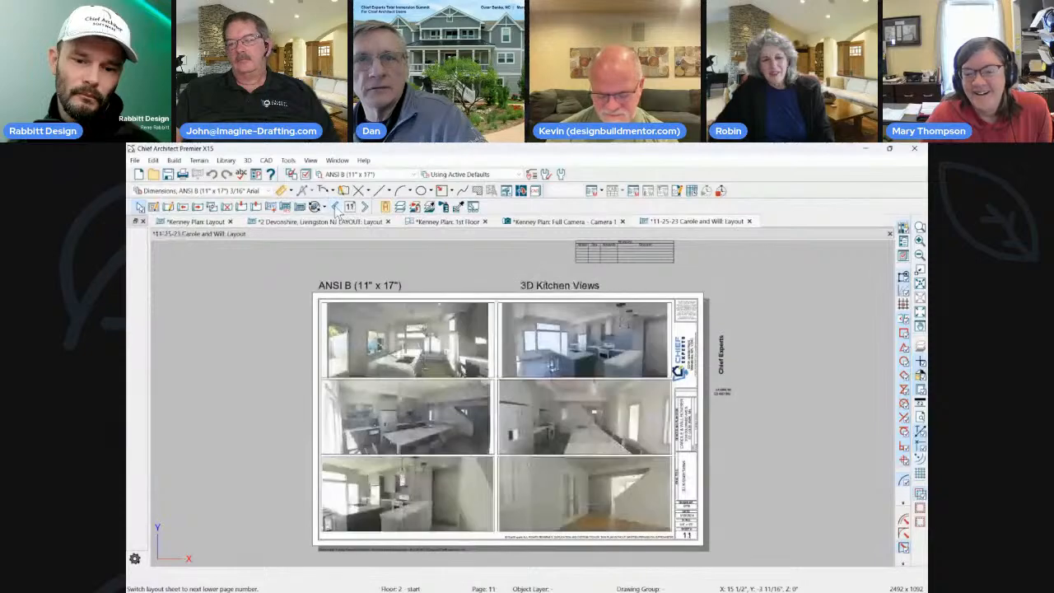
{"action": "scroll", "coordinate": [543, 517], "scroll_direction": "up", "scroll_amount": 1}
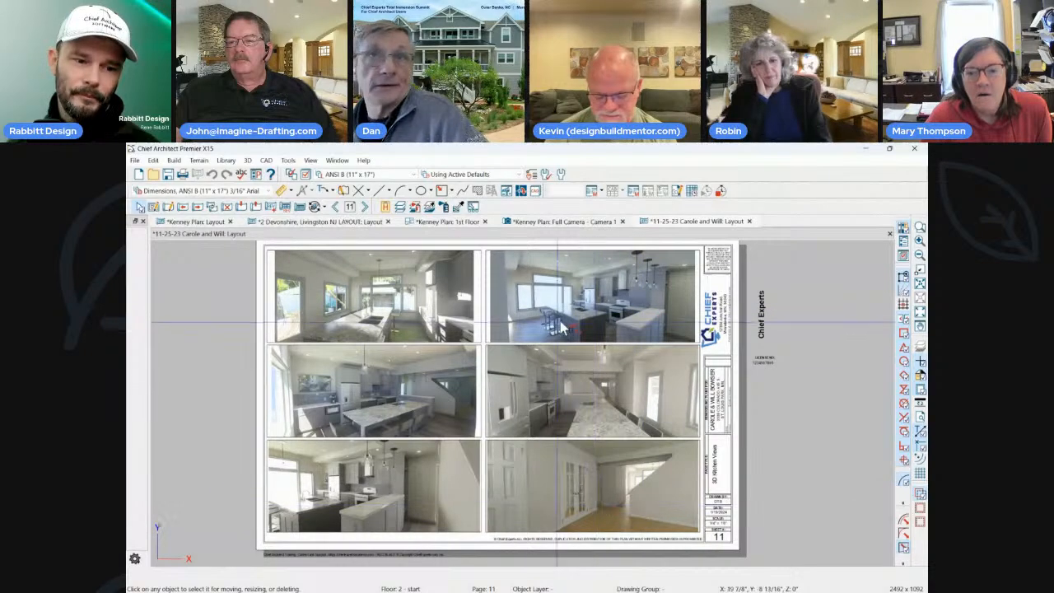
{"action": "left_click", "coordinate": [288, 160]}
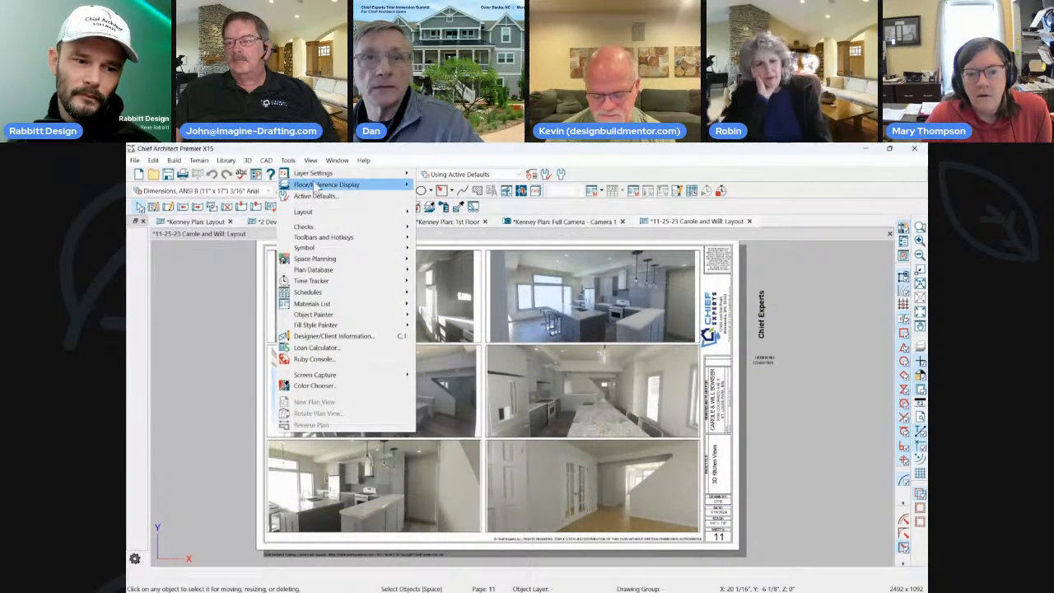
Open the Screen Capture settings, then start and cancel a first capture.
{"action": "mouse_move", "coordinate": [311, 162]}
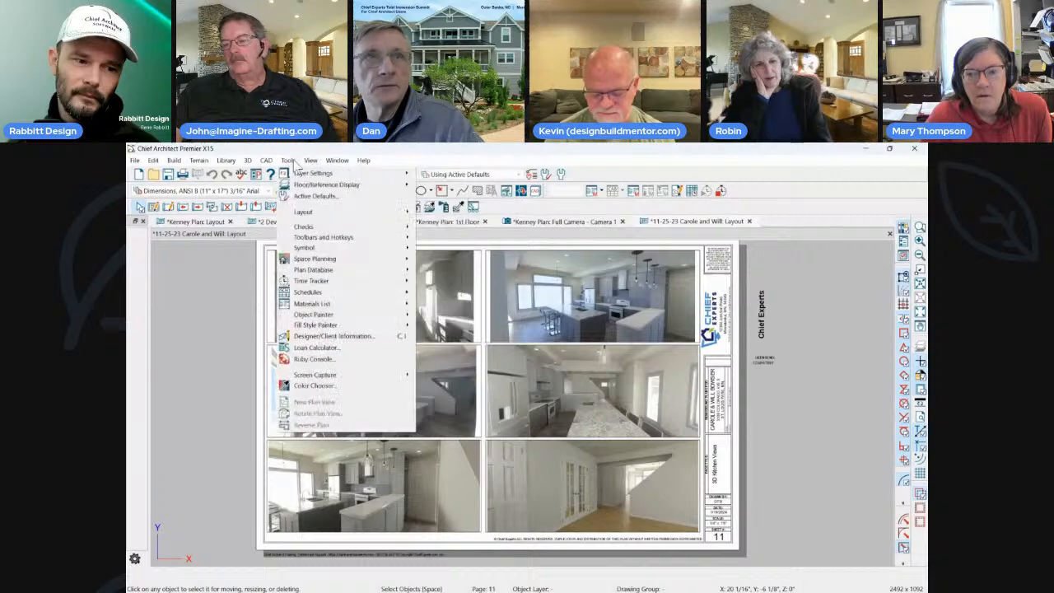
{"action": "left_click", "coordinate": [476, 204]}
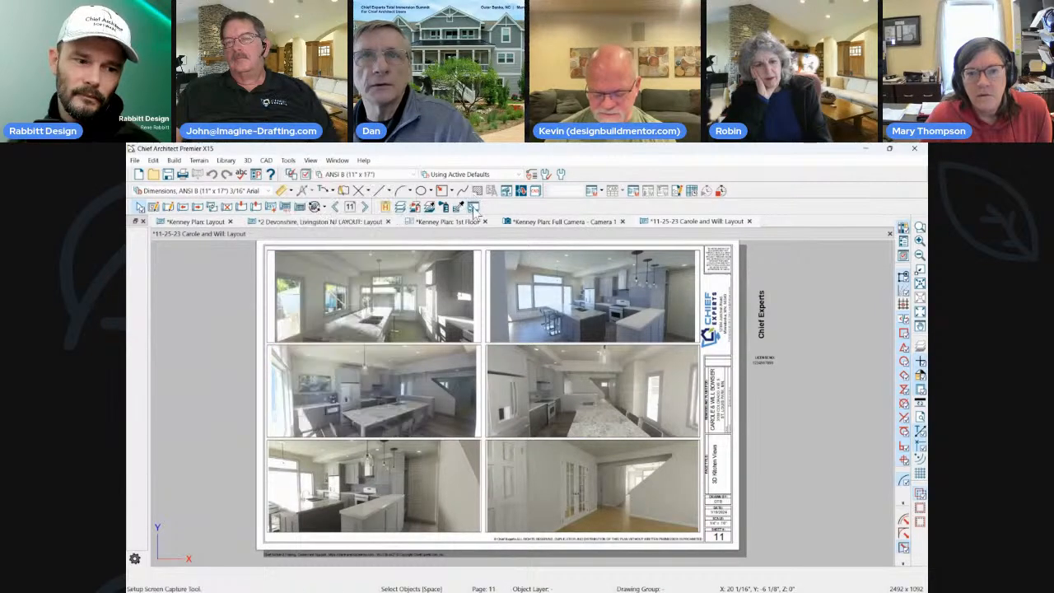
{"action": "left_click", "coordinate": [473, 206]}
{"action": "left_click", "coordinate": [465, 397]}
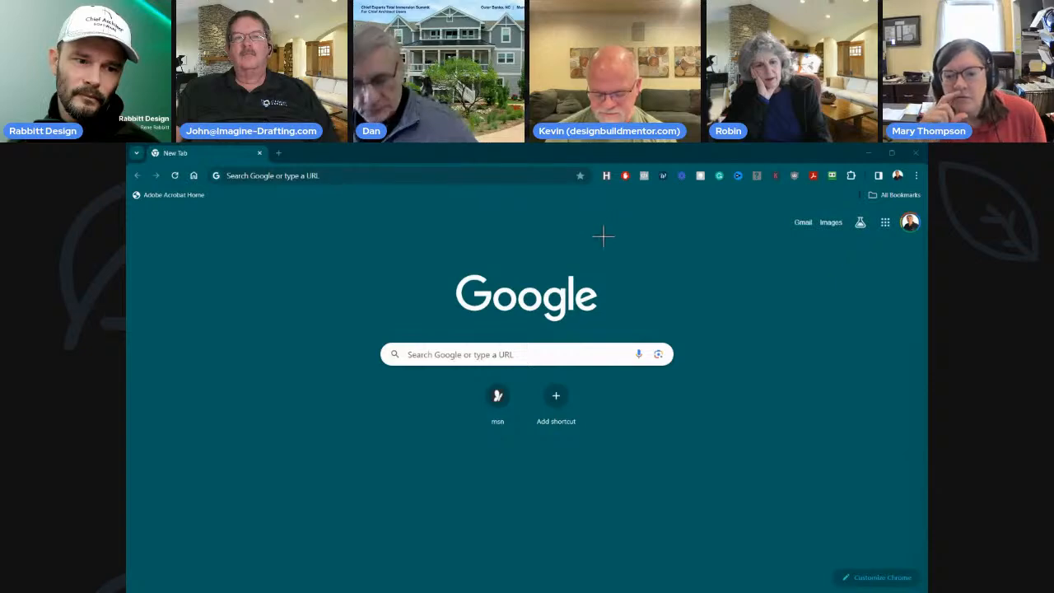
{"action": "key", "text": "Escape"}
Uncheck Hide Chief Architect While Capturing, capture the layout area, then reopen the capture settings.
{"action": "left_click", "coordinate": [466, 377]}
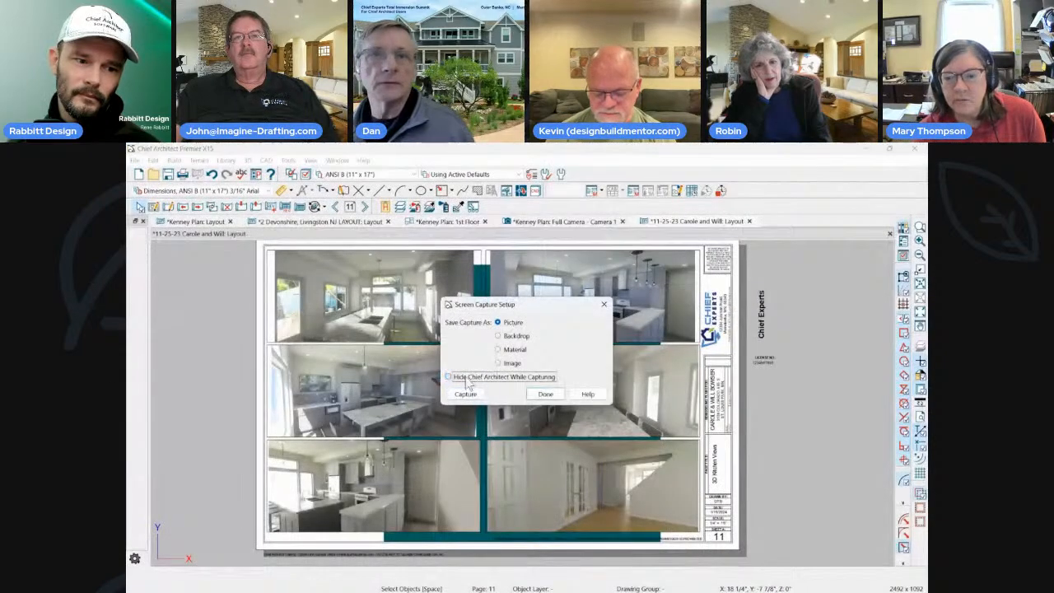
{"action": "left_click", "coordinate": [467, 399]}
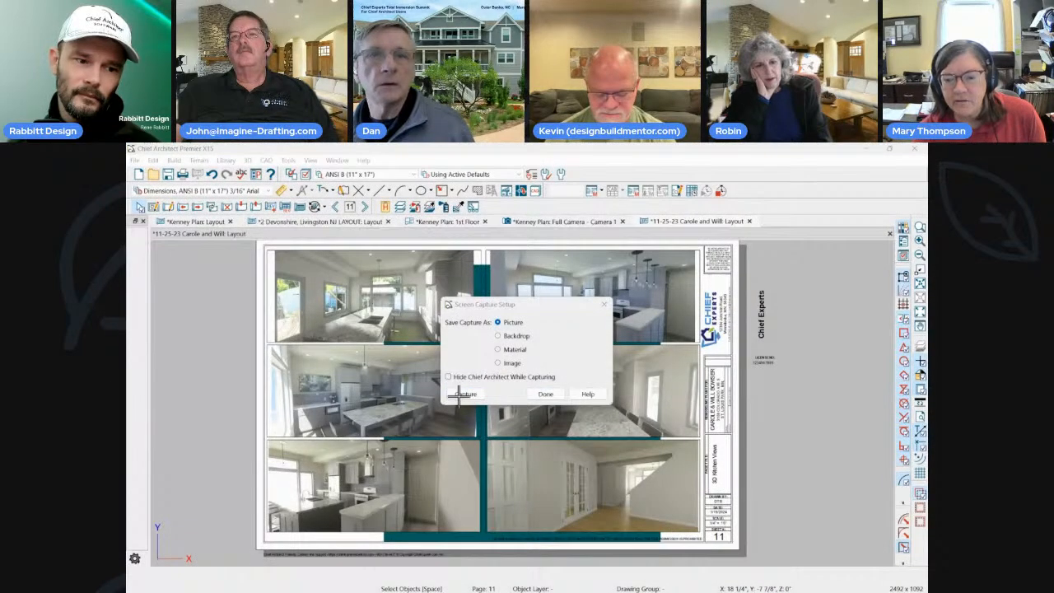
{"action": "left_click", "coordinate": [459, 396]}
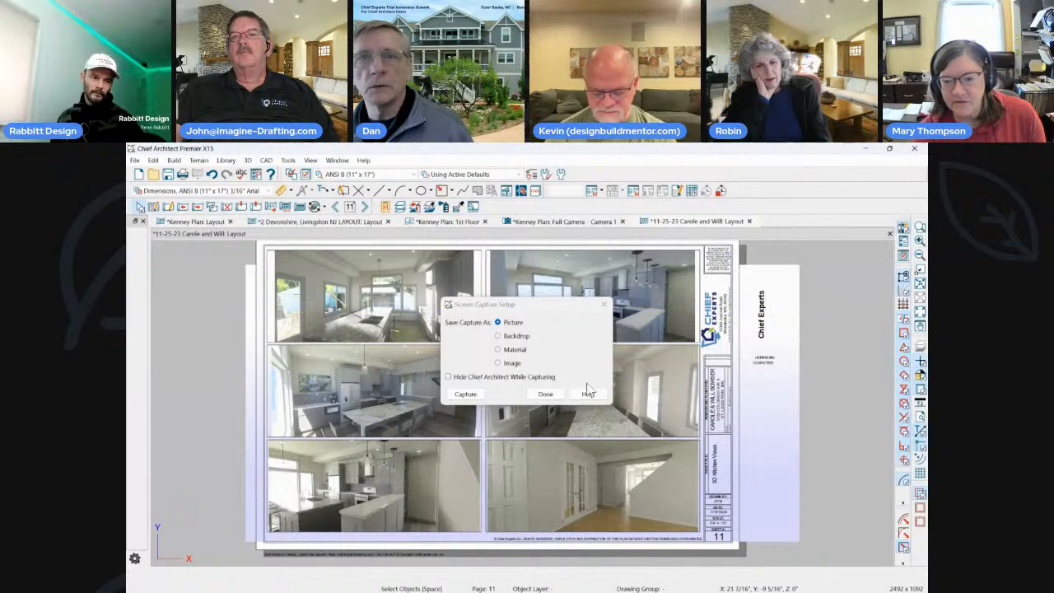
{"action": "left_click", "coordinate": [602, 305]}
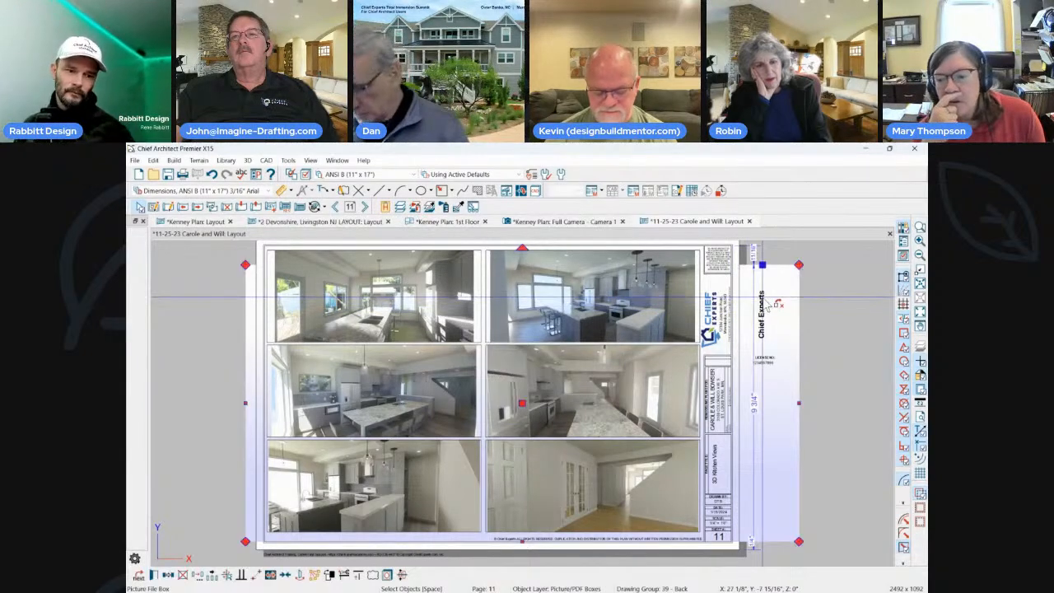
{"action": "left_click", "coordinate": [474, 208]}
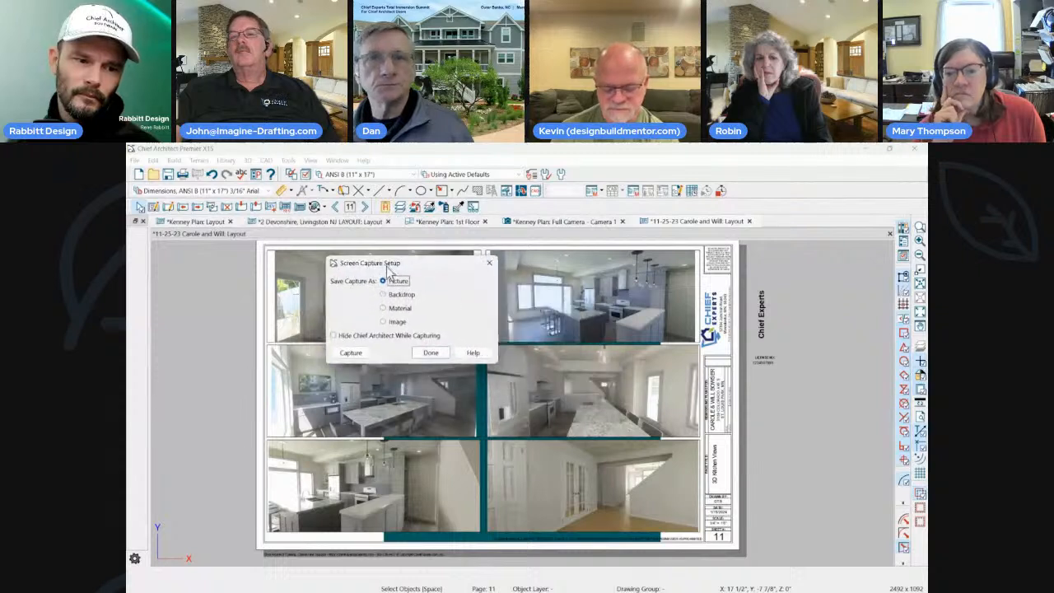
{"action": "left_click", "coordinate": [400, 295]}
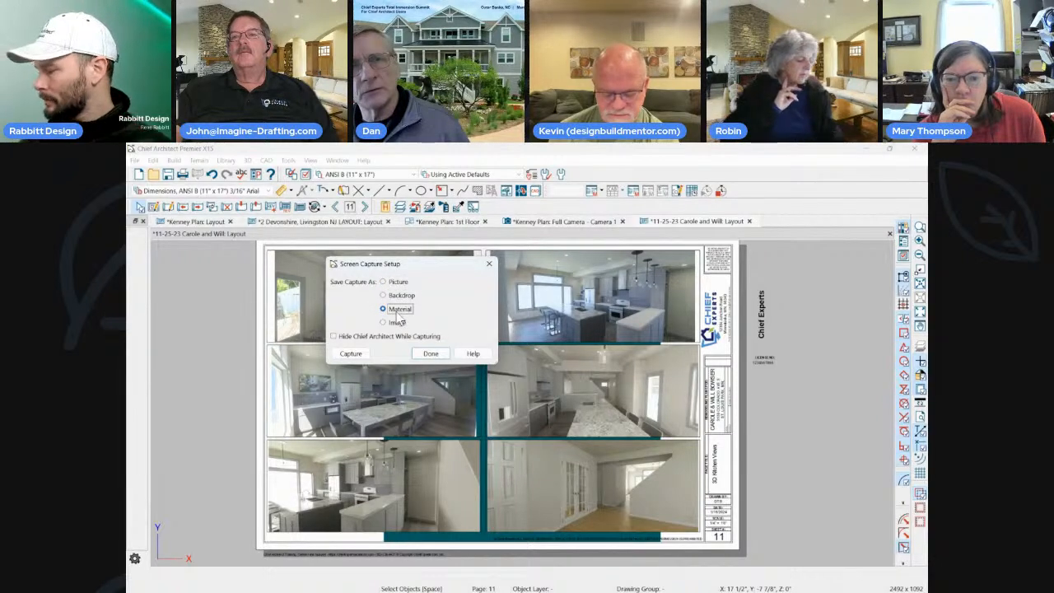
{"action": "left_click", "coordinate": [397, 282]}
{"action": "left_click", "coordinate": [384, 323]}
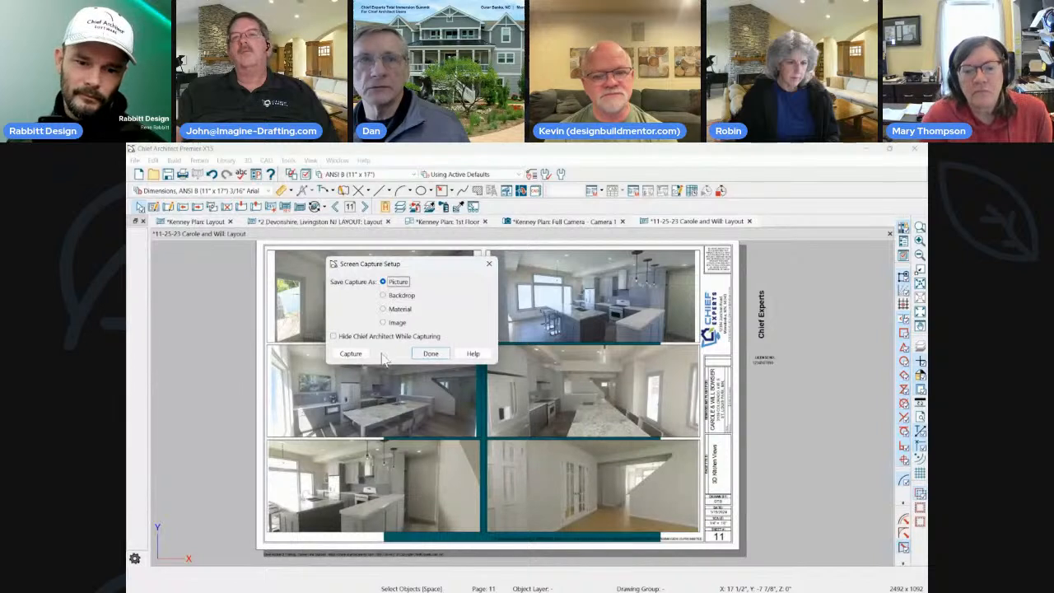
{"action": "left_click", "coordinate": [351, 354]}
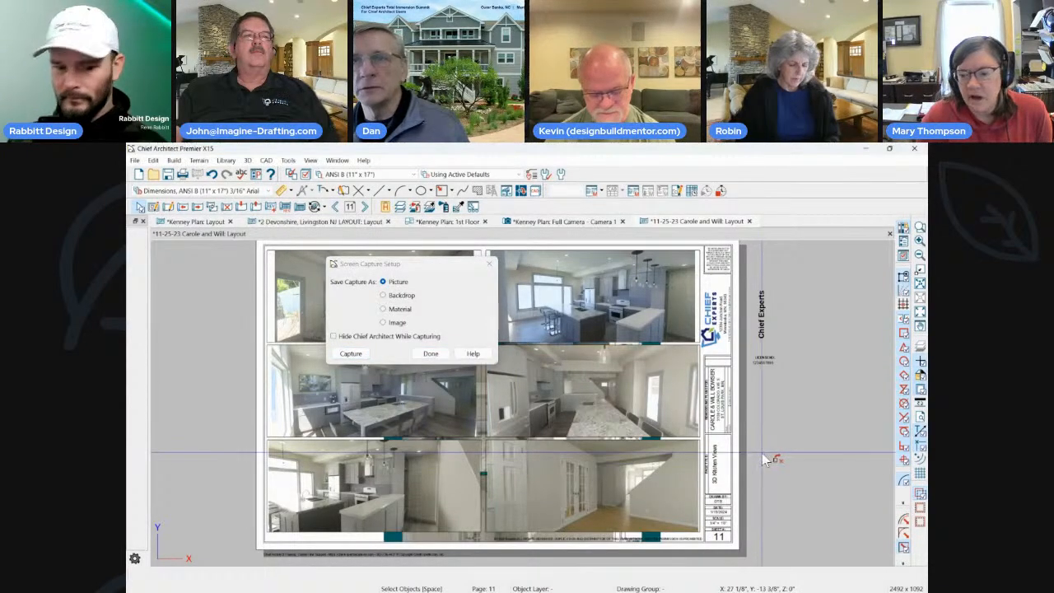
{"action": "left_click_drag", "start_coordinate": [693, 243], "coordinate": [585, 262]}
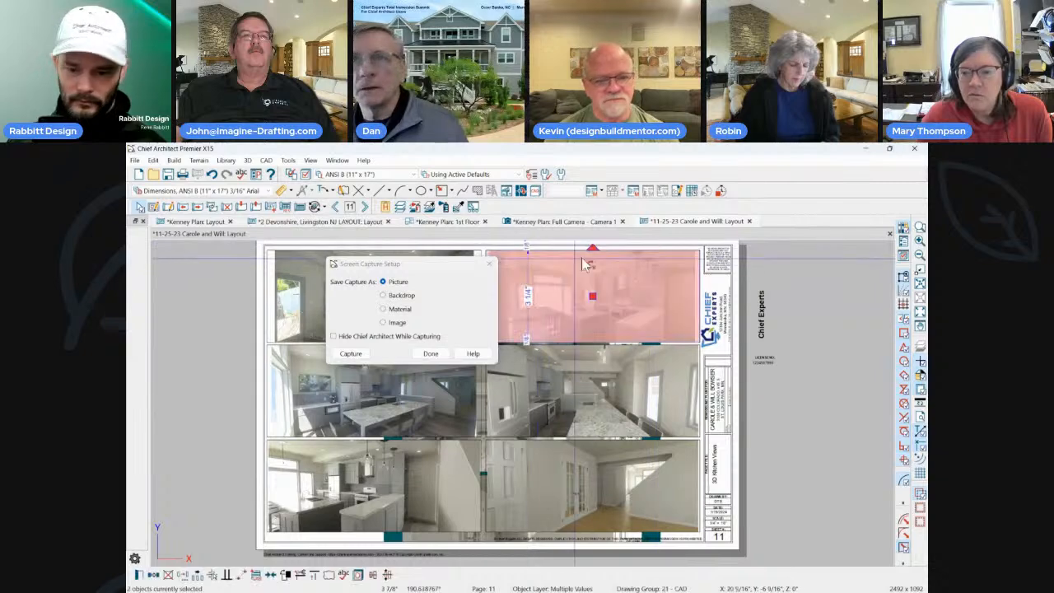
{"action": "left_click", "coordinate": [713, 298]}
{"action": "scroll", "coordinate": [725, 299], "scroll_direction": "down", "scroll_amount": 3}
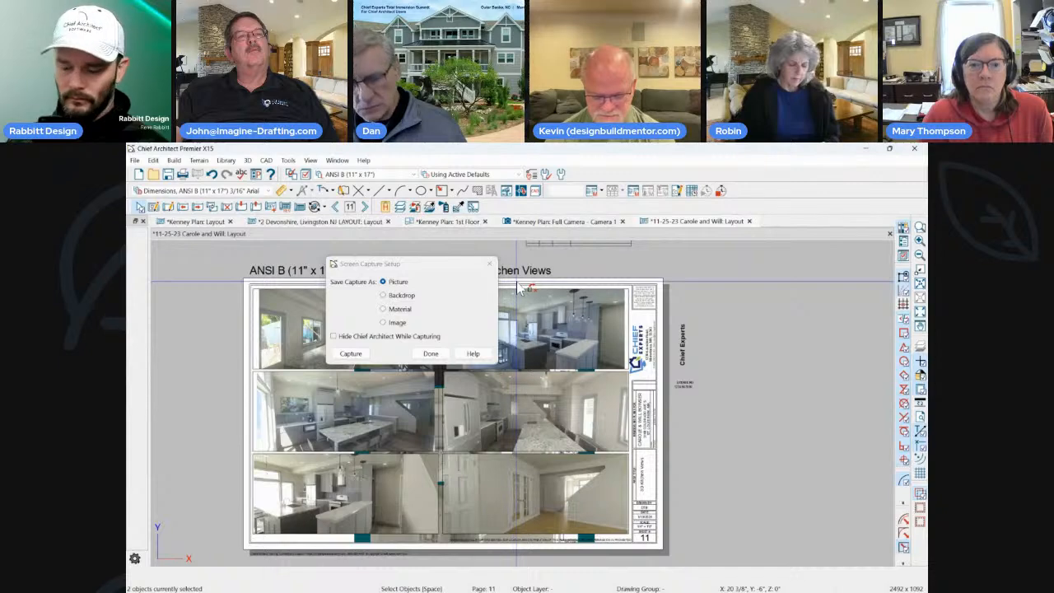
{"action": "left_click", "coordinate": [431, 362]}
{"action": "left_click", "coordinate": [431, 355]}
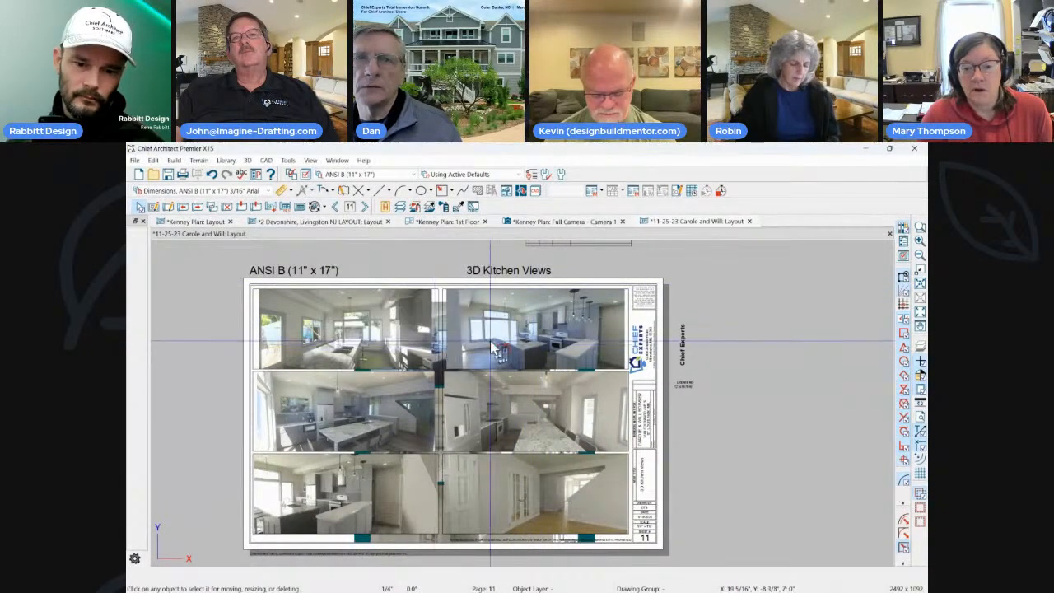
{"action": "scroll", "coordinate": [488, 341], "scroll_direction": "up", "scroll_amount": 2}
{"action": "left_click", "coordinate": [458, 314]}
{"action": "left_click_drag", "start_coordinate": [458, 314], "coordinate": [462, 317]}
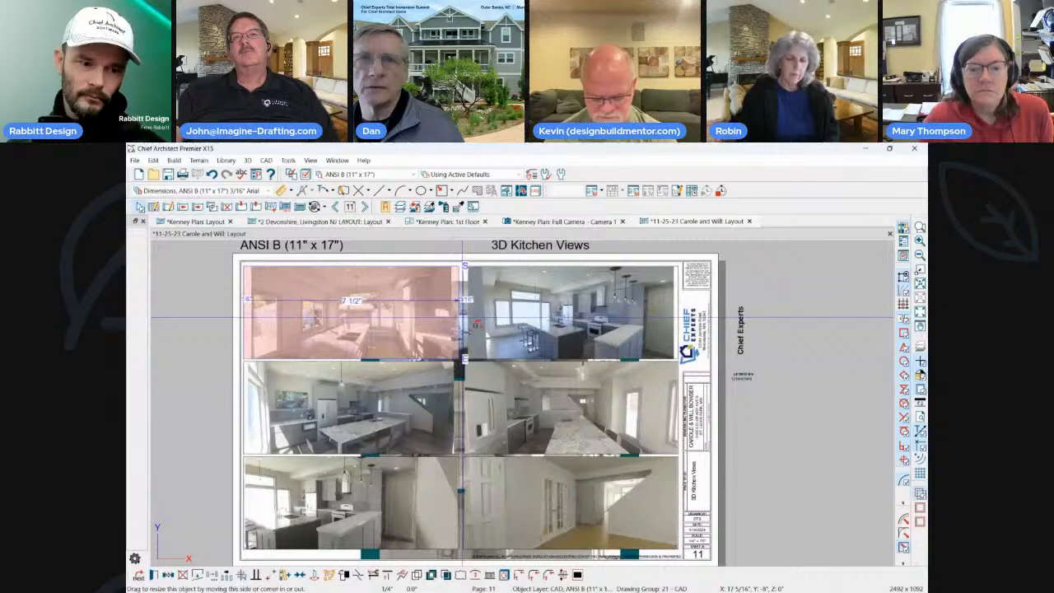
{"action": "left_click", "coordinate": [590, 325]}
{"action": "scroll", "coordinate": [589, 324], "scroll_direction": "down", "scroll_amount": 2}
{"action": "left_click_drag", "start_coordinate": [577, 313], "coordinate": [745, 301]}
{"action": "left_click", "coordinate": [575, 321]}
{"action": "left_click_drag", "start_coordinate": [575, 312], "coordinate": [236, 314]}
{"action": "left_click", "coordinate": [524, 309]}
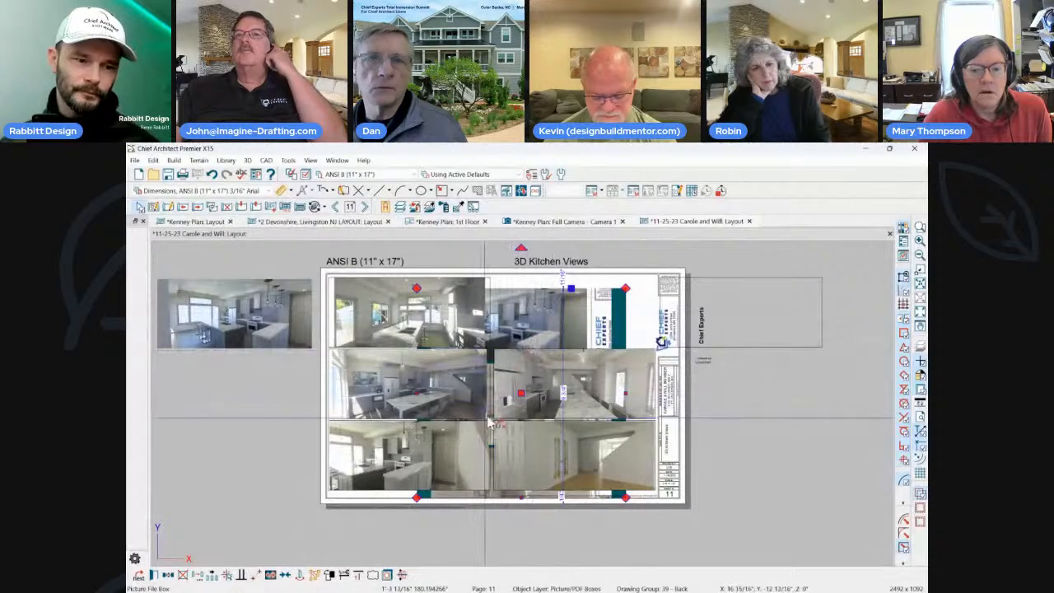
{"action": "scroll", "coordinate": [568, 296], "scroll_direction": "down", "scroll_amount": 4}
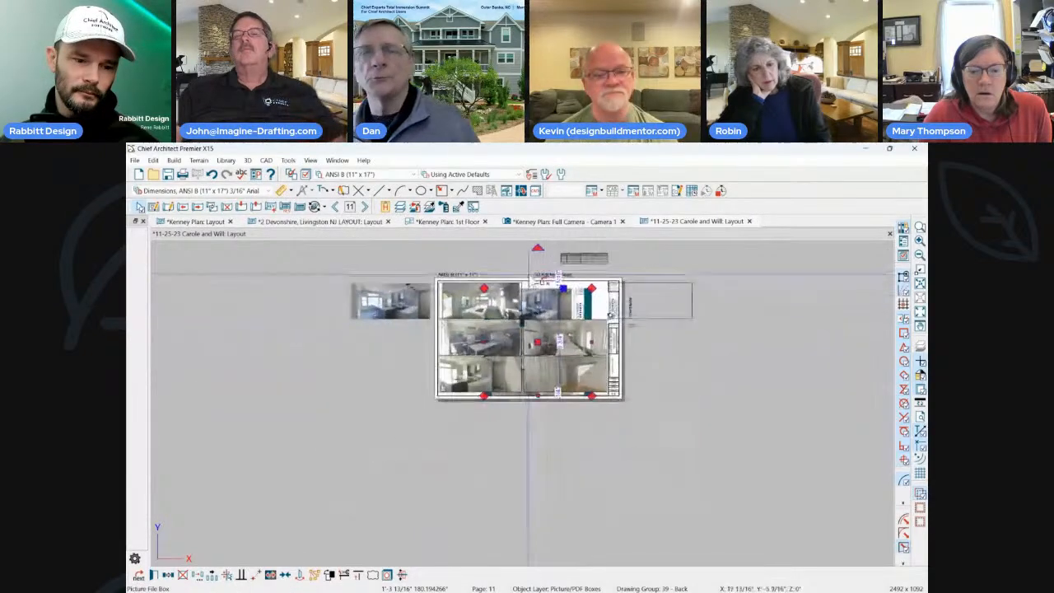
{"action": "left_click", "coordinate": [535, 263]}
{"action": "scroll", "coordinate": [536, 263], "scroll_direction": "up", "scroll_amount": 4}
{"action": "scroll", "coordinate": [404, 289], "scroll_direction": "down", "scroll_amount": 1}
{"action": "scroll", "coordinate": [482, 337], "scroll_direction": "up", "scroll_amount": 1}
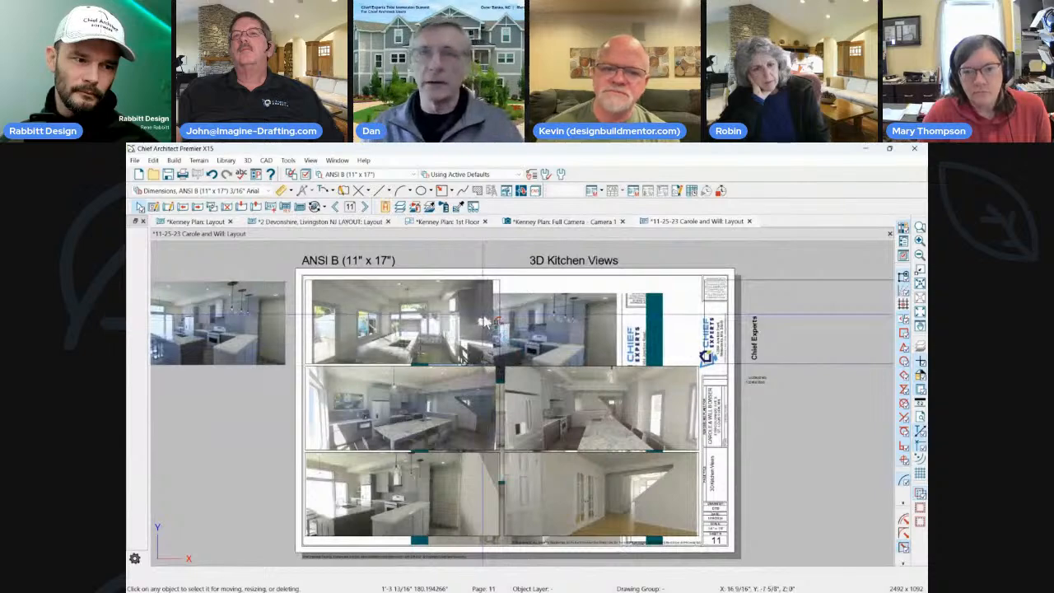
On page 11, 3D Kitchen Views, drag the Chief Experts CAD block left toward the title block.
{"action": "left_click", "coordinate": [335, 206]}
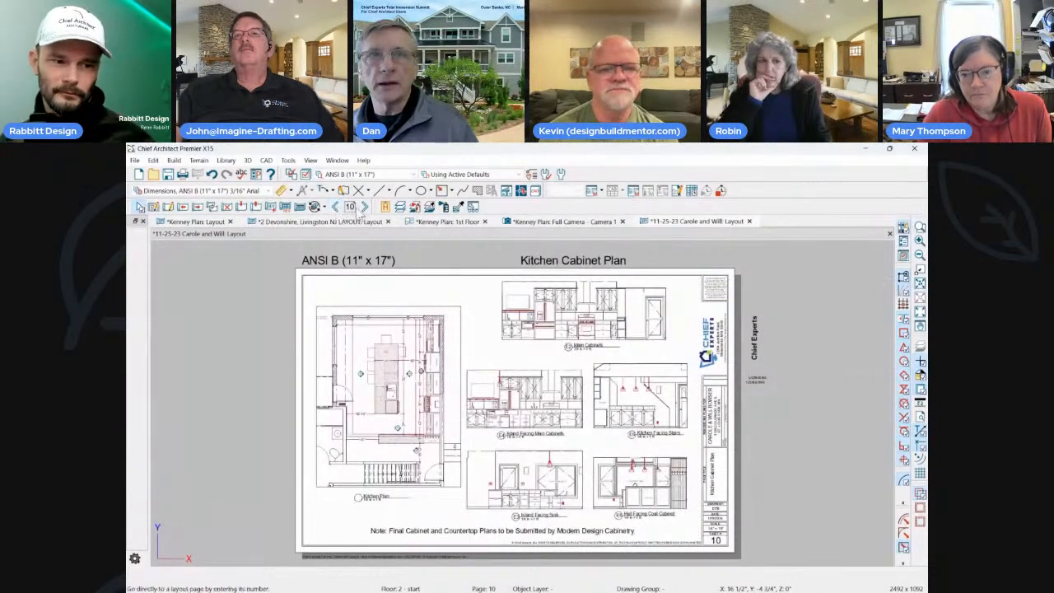
{"action": "left_click", "coordinate": [366, 206]}
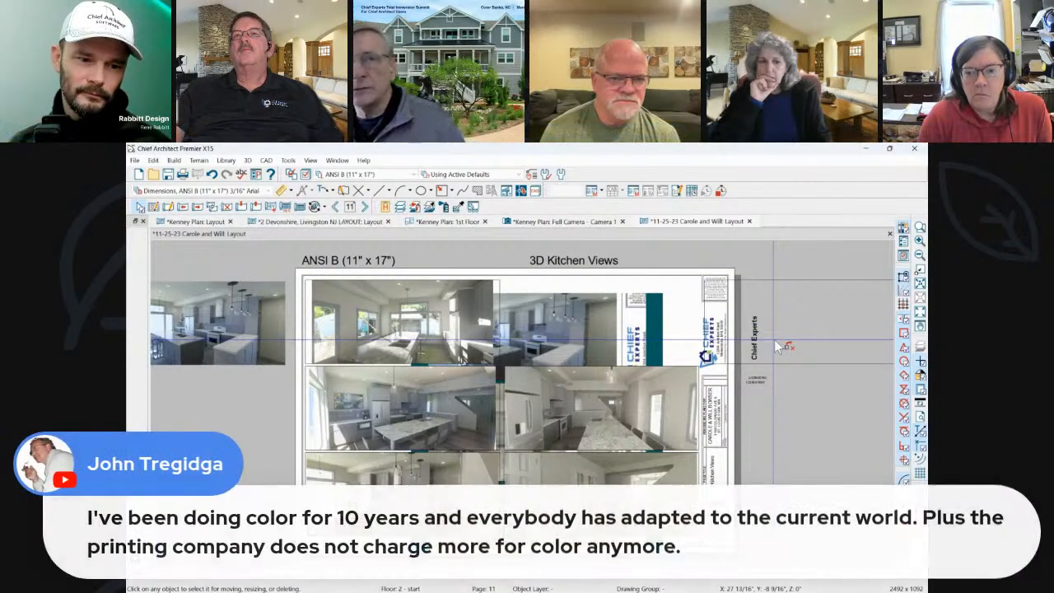
{"action": "left_click", "coordinate": [790, 292]}
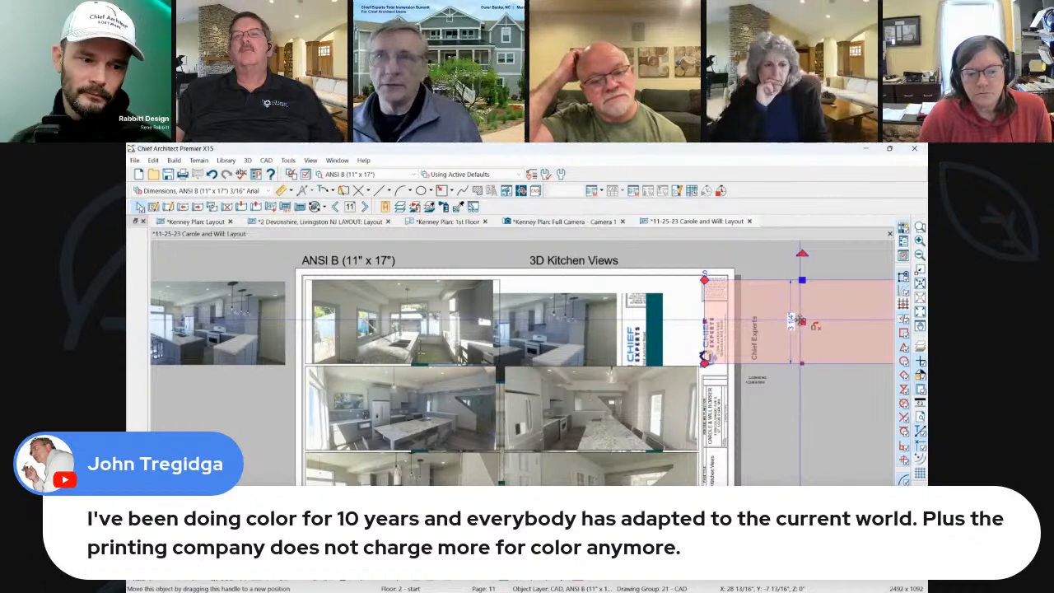
{"action": "left_click_drag", "start_coordinate": [800, 321], "coordinate": [724, 321]}
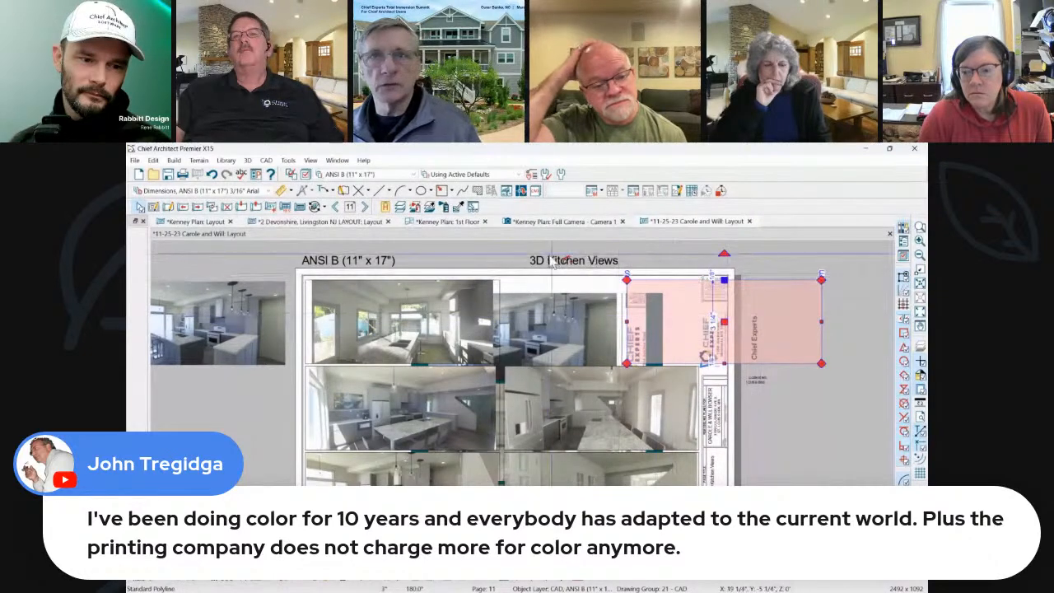
{"action": "scroll", "coordinate": [552, 261], "scroll_direction": "down", "scroll_amount": 1}
{"action": "scroll", "coordinate": [518, 420], "scroll_direction": "down", "scroll_amount": 1}
{"action": "scroll", "coordinate": [508, 434], "scroll_direction": "up", "scroll_amount": 2}
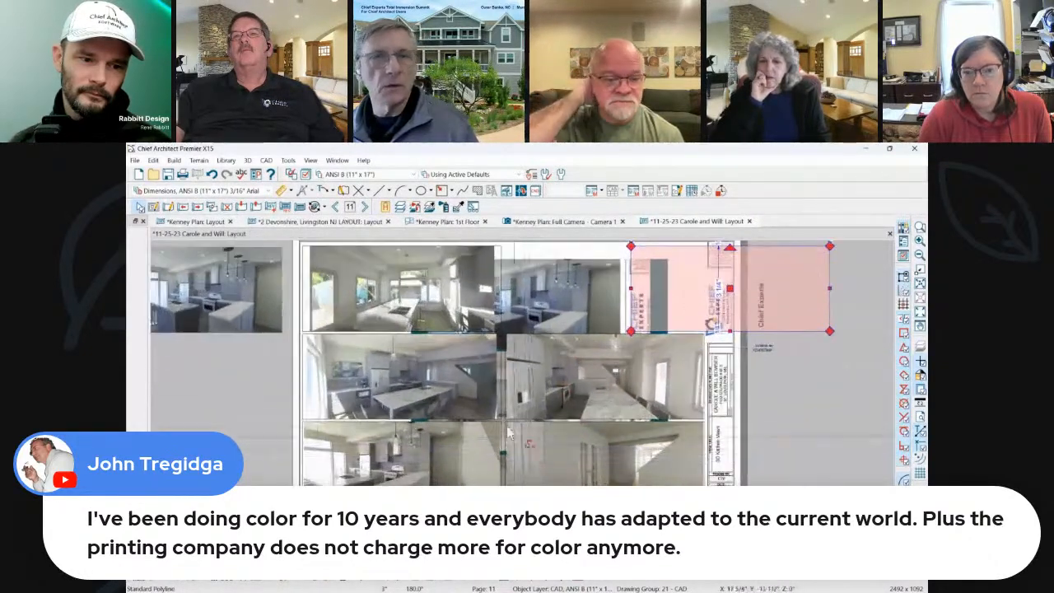
{"action": "scroll", "coordinate": [508, 434], "scroll_direction": "down", "scroll_amount": 1}
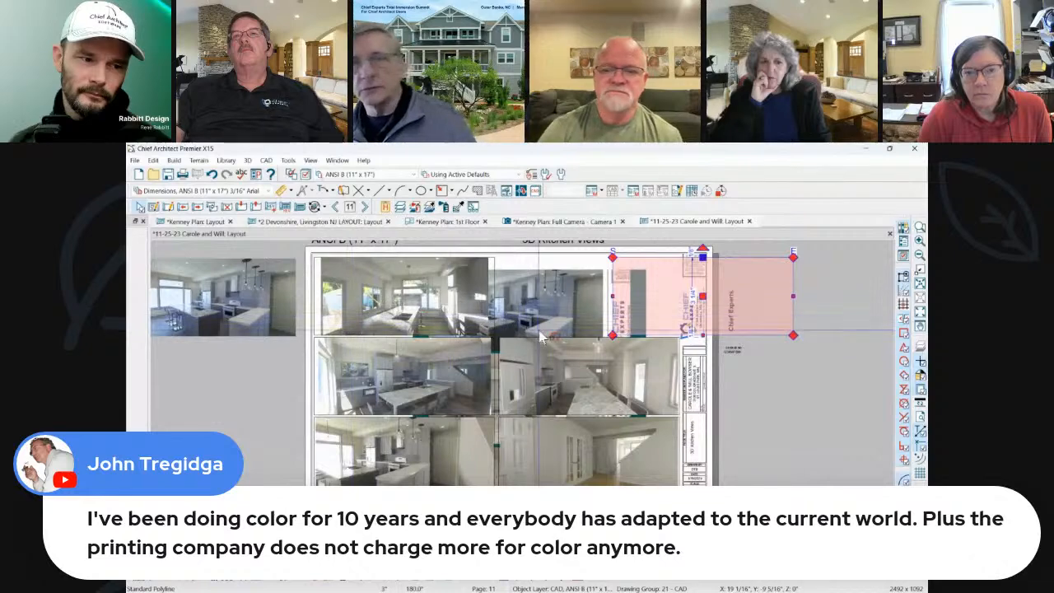
Page back to the page-9 Electrical Plan and close the layout document.
{"action": "left_click", "coordinate": [335, 207]}
{"action": "left_click", "coordinate": [334, 207]}
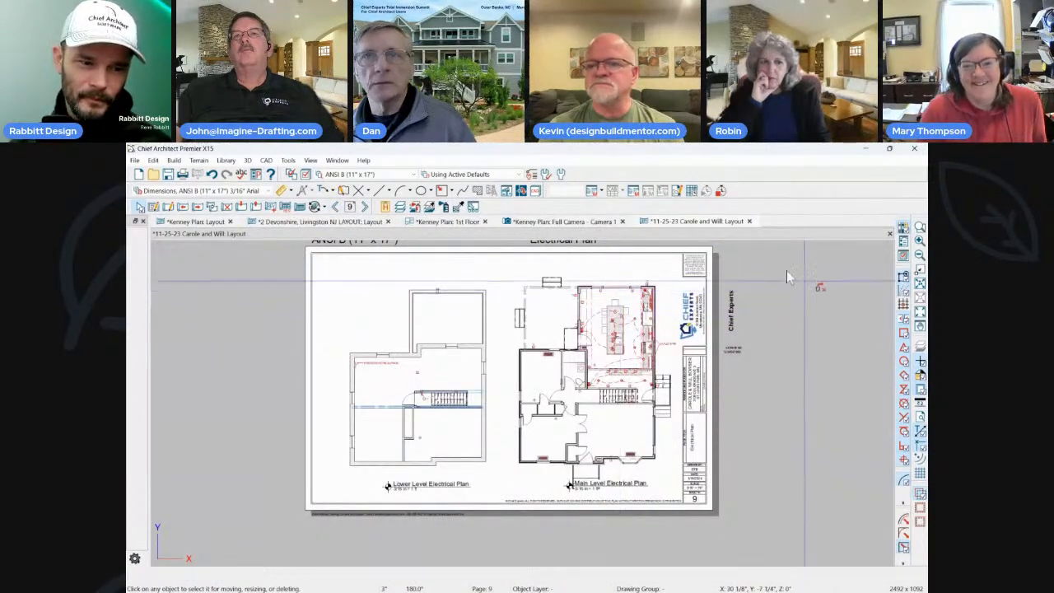
{"action": "left_click", "coordinate": [750, 221]}
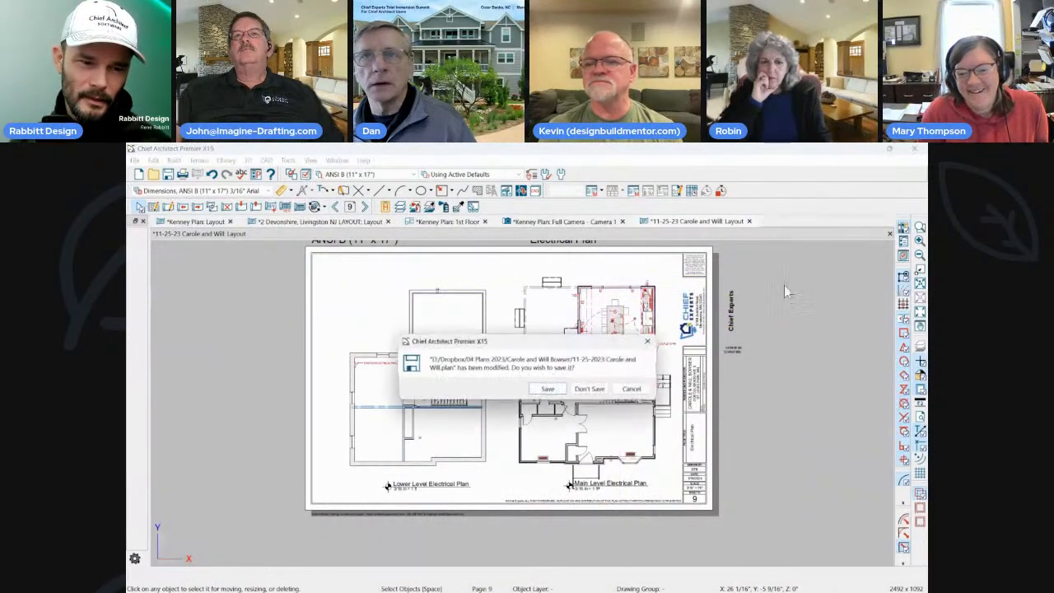
Discard the layout changes, orbit the kitchen camera slightly, and check the Devonshire notes before returning to the camera.
{"action": "left_click", "coordinate": [589, 390]}
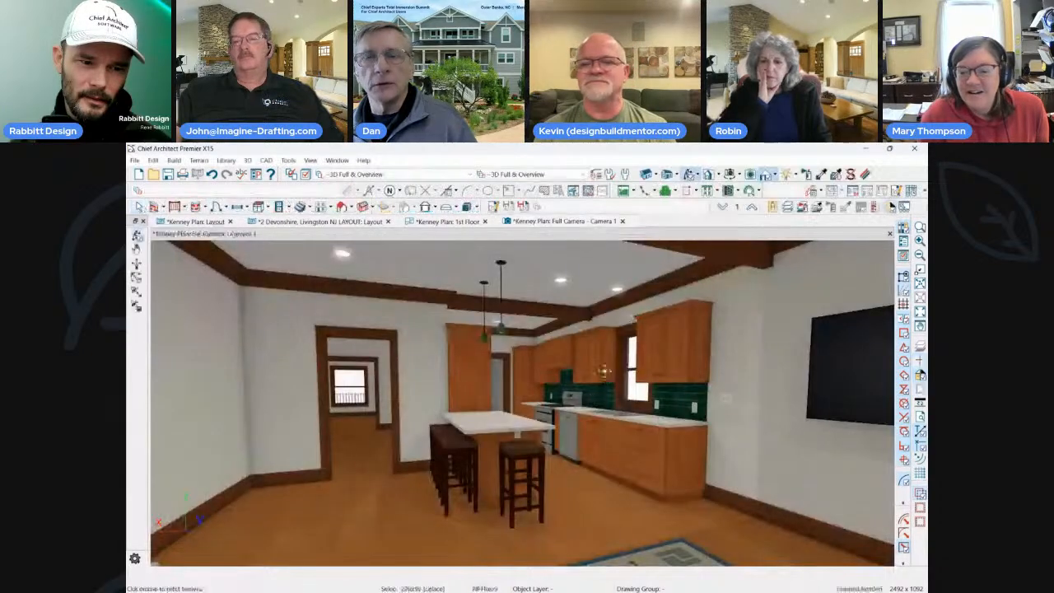
{"action": "left_click_drag", "start_coordinate": [702, 378], "coordinate": [708, 378]}
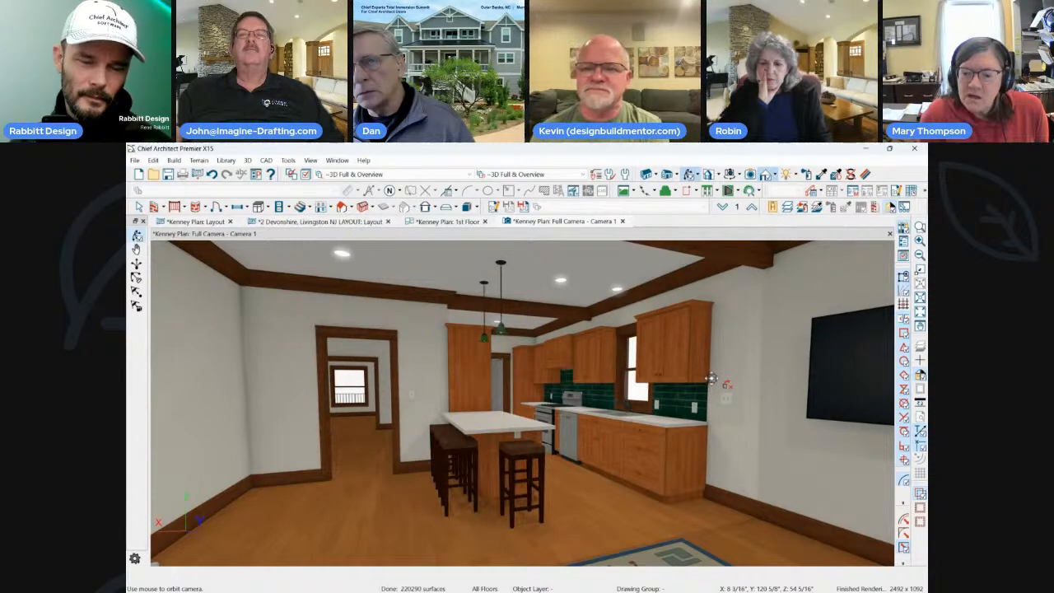
{"action": "mouse_move", "coordinate": [702, 381]}
{"action": "left_mouse_down"}
{"action": "mouse_move", "coordinate": [724, 378]}
{"action": "mouse_move", "coordinate": [707, 380]}
{"action": "left_mouse_up"}
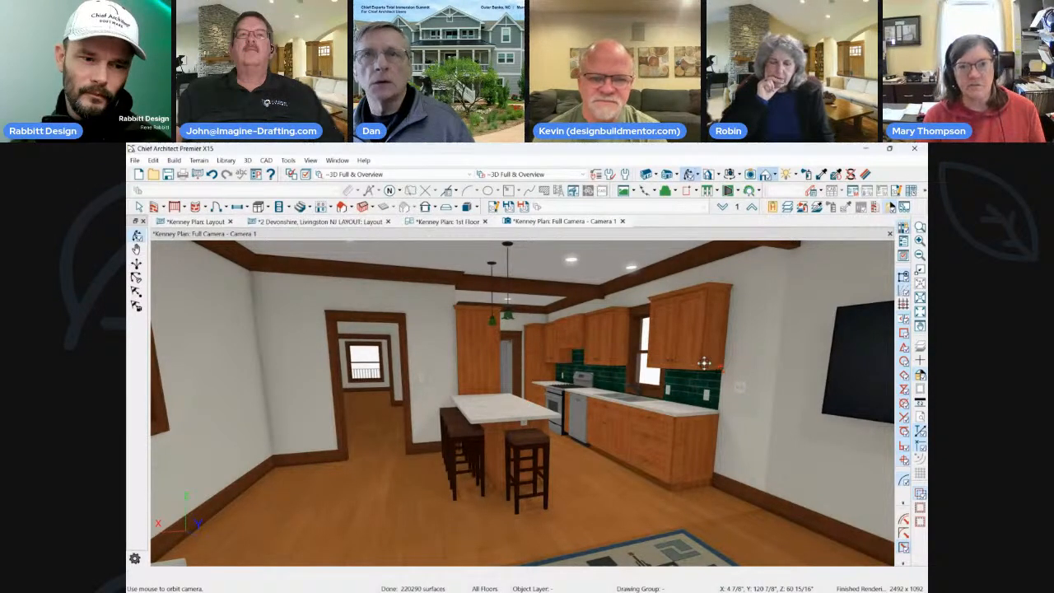
{"action": "left_click", "coordinate": [337, 222]}
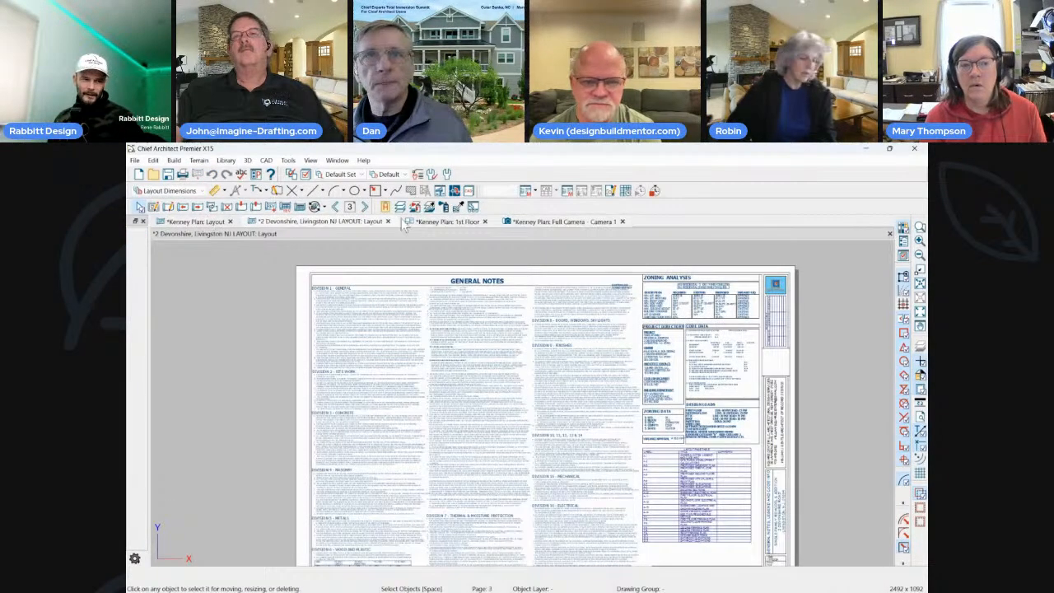
{"action": "left_click", "coordinate": [564, 221]}
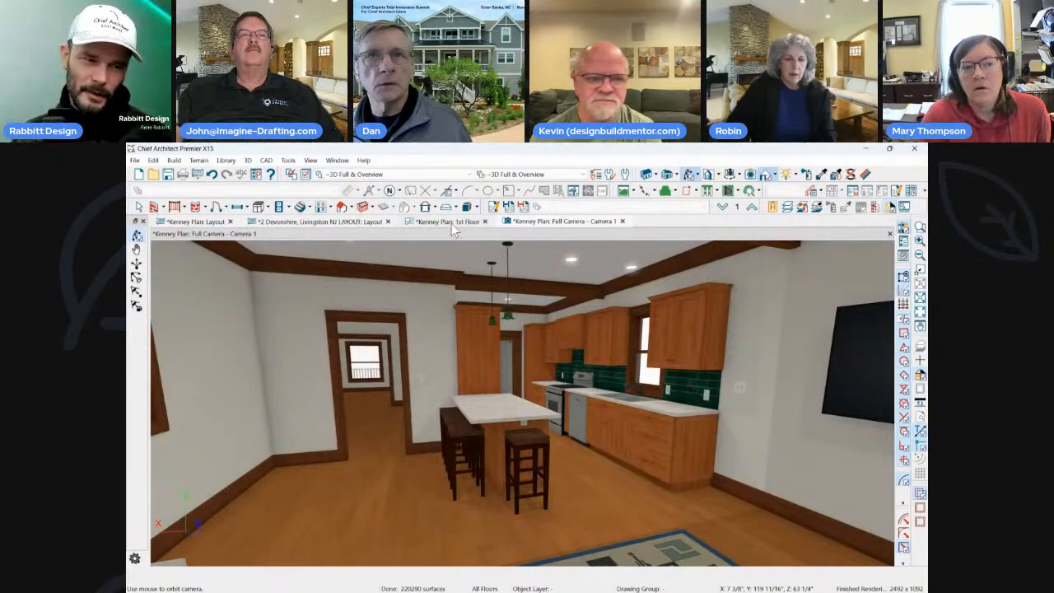
On the Kenney Plan layout, open the Camera 1 viewport's specification and confirm it to re-render.
{"action": "left_click", "coordinate": [198, 221]}
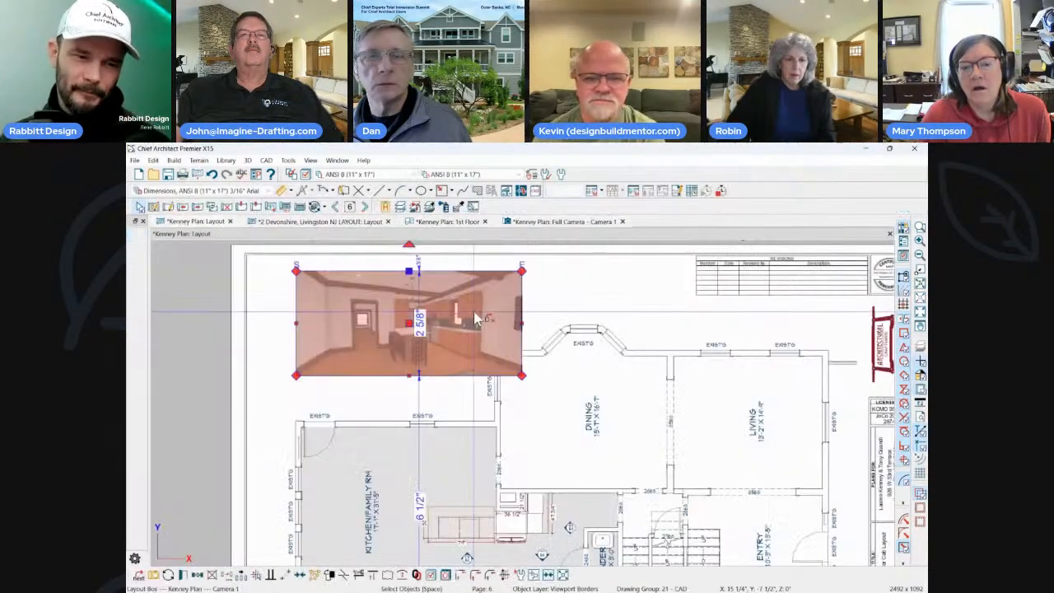
{"action": "left_click", "coordinate": [362, 301]}
{"action": "scroll", "coordinate": [363, 301], "scroll_direction": "up", "scroll_amount": 2}
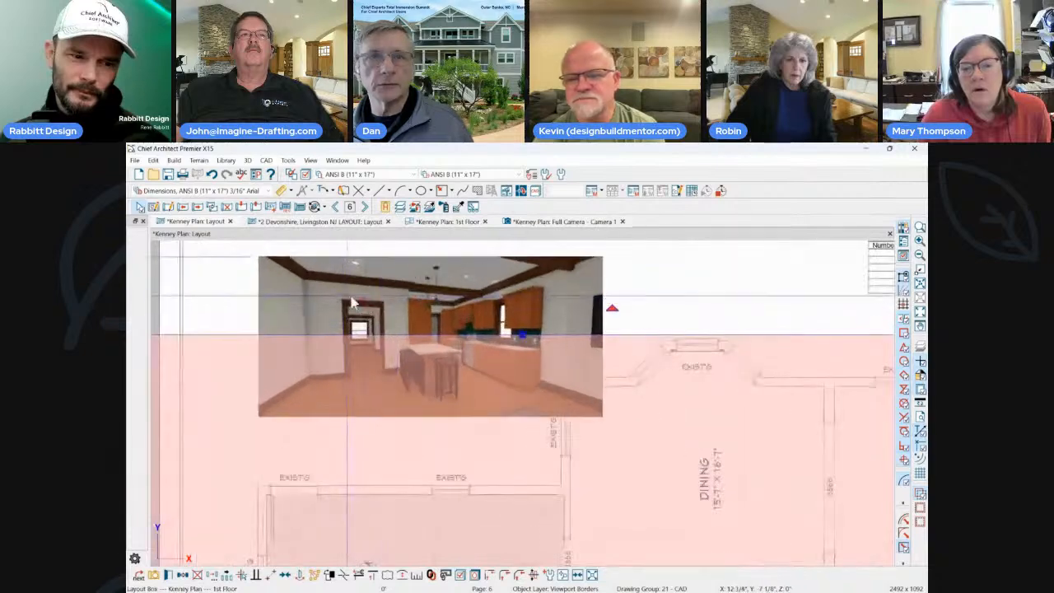
{"action": "scroll", "coordinate": [379, 309], "scroll_direction": "up", "scroll_amount": 2}
{"action": "left_click", "coordinate": [566, 342]}
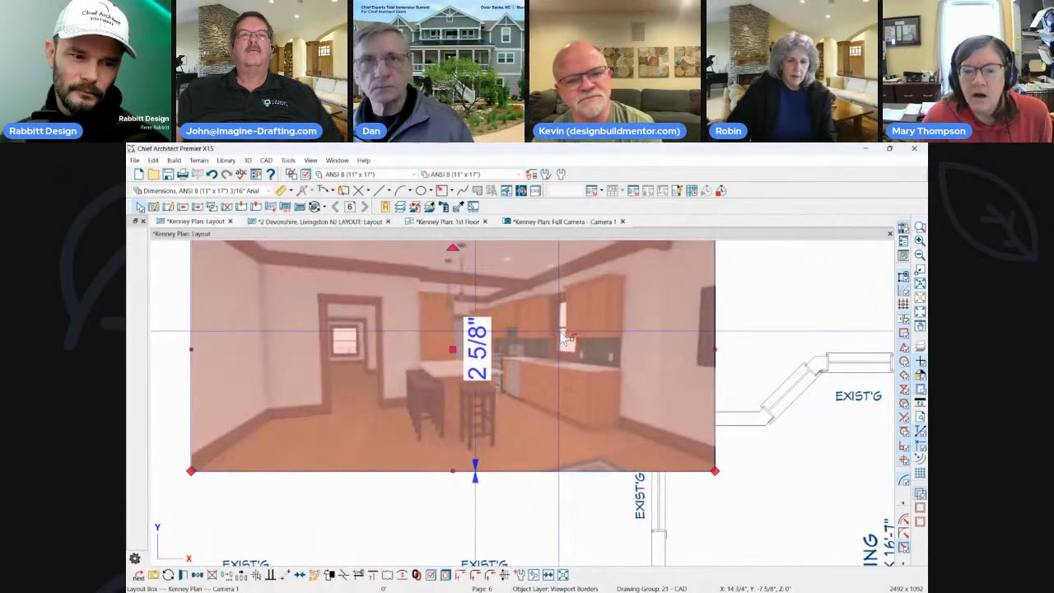
{"action": "double_click", "coordinate": [566, 341]}
{"action": "left_click", "coordinate": [704, 546]}
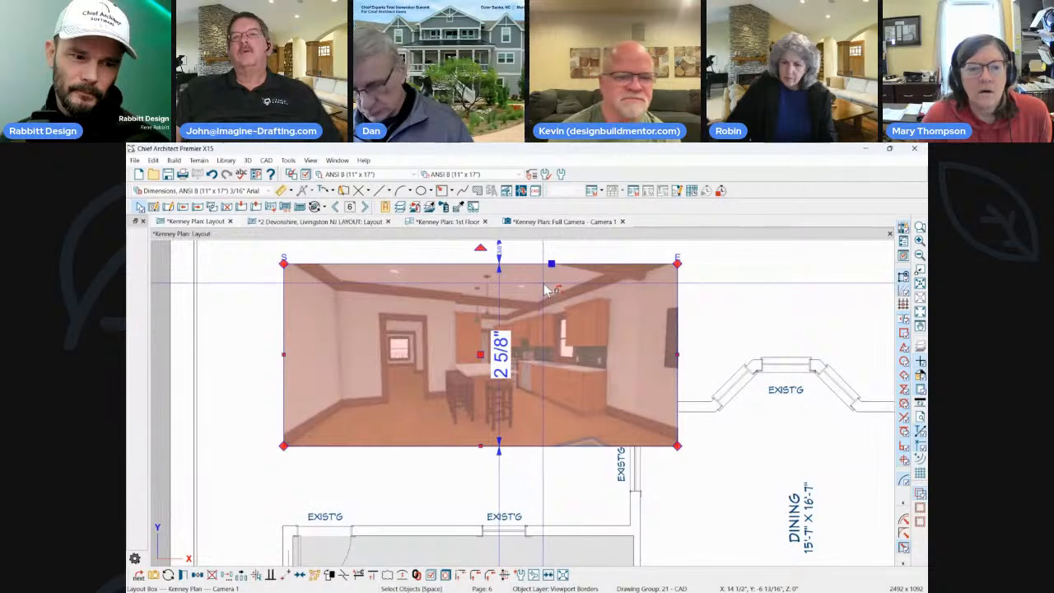
Reselect the kitchen camera viewport, Update its render, nudge the box, and return to Full Camera.
{"action": "left_click", "coordinate": [741, 303]}
{"action": "left_click", "coordinate": [482, 350]}
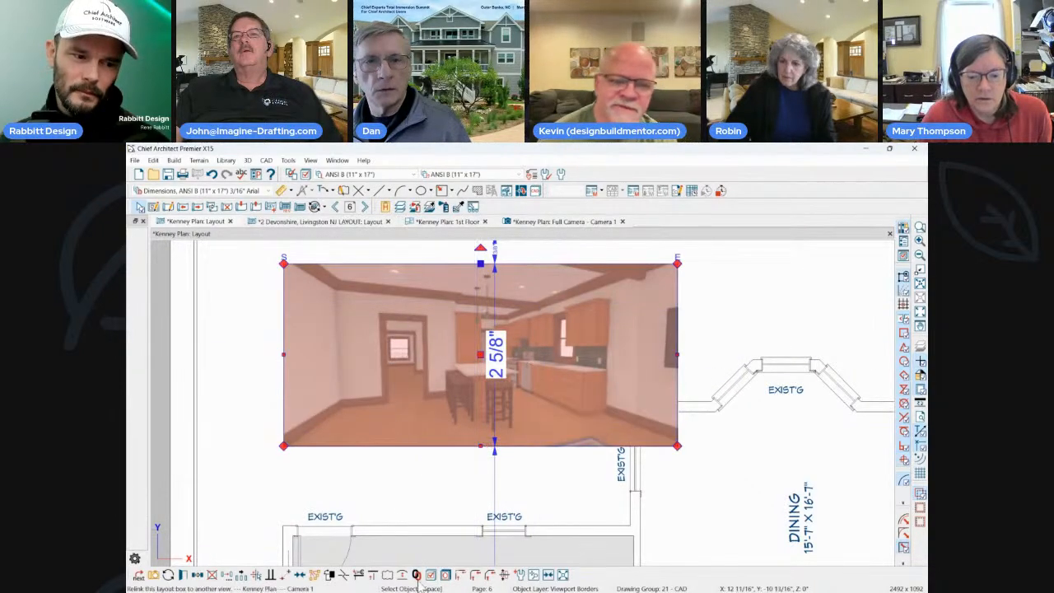
{"action": "left_click", "coordinate": [168, 575]}
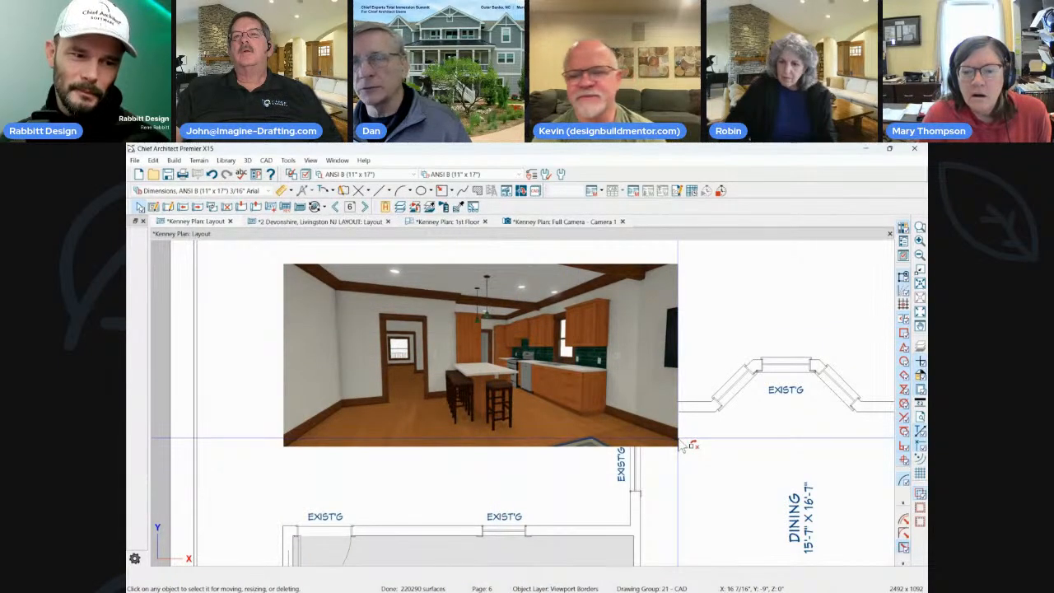
{"action": "scroll", "coordinate": [590, 366], "scroll_direction": "up", "scroll_amount": 2}
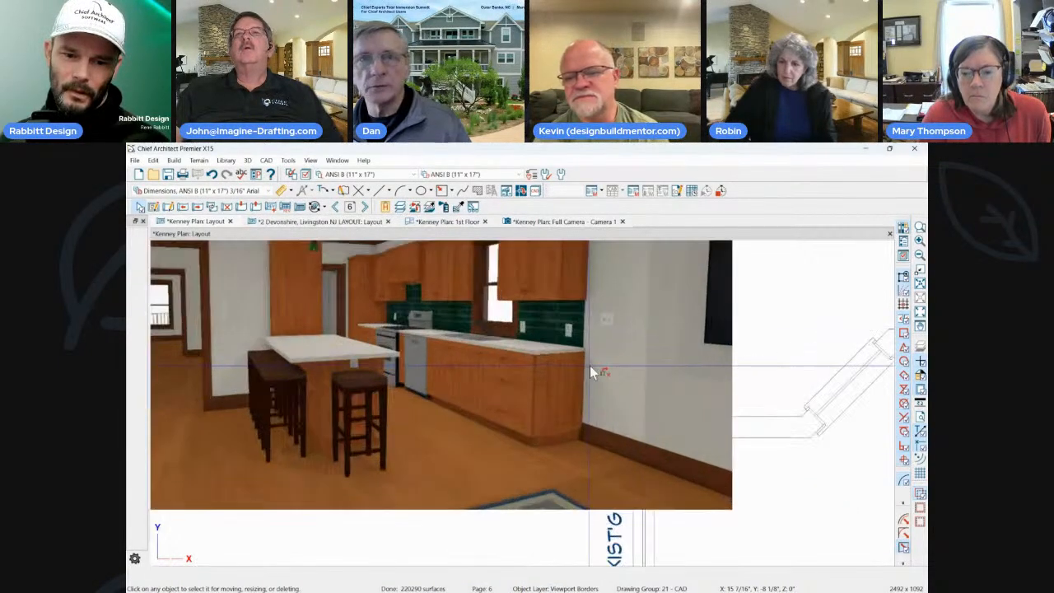
{"action": "scroll", "coordinate": [605, 341], "scroll_direction": "down", "scroll_amount": 3}
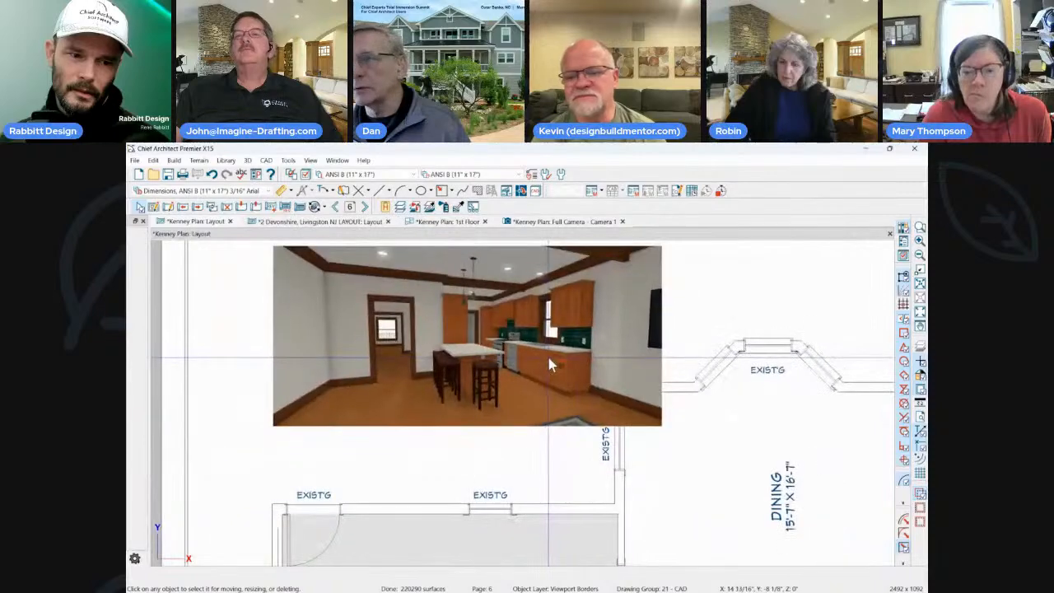
{"action": "scroll", "coordinate": [550, 358], "scroll_direction": "down", "scroll_amount": 2}
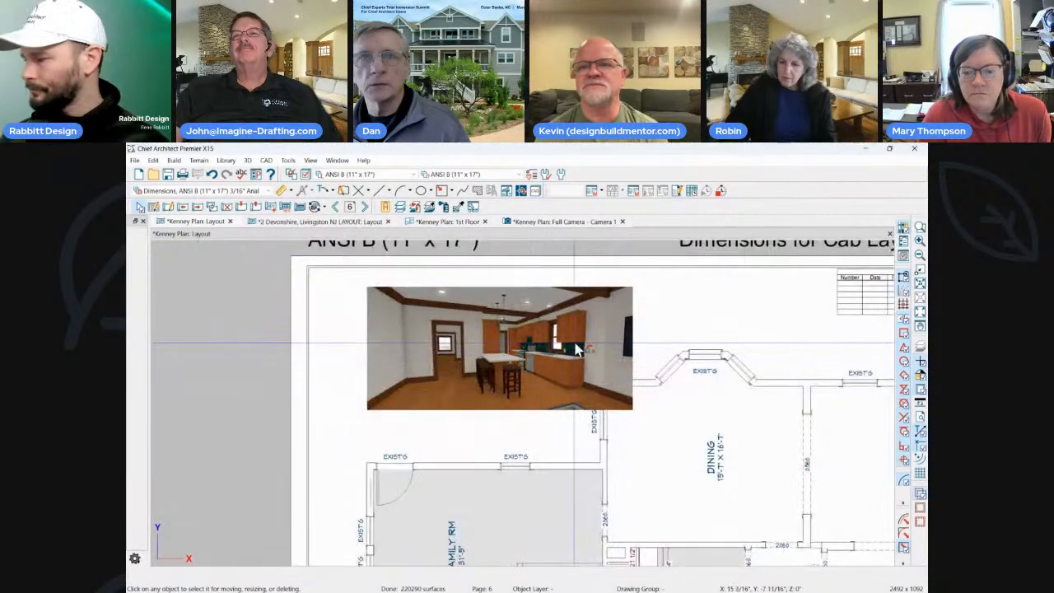
{"action": "left_click", "coordinate": [574, 315]}
{"action": "left_click", "coordinate": [571, 313]}
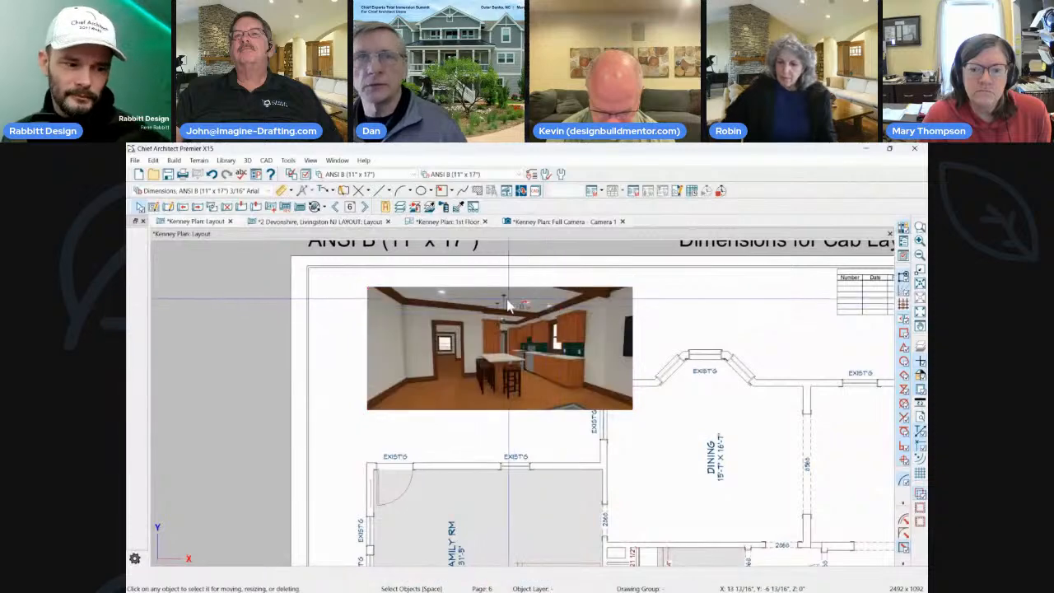
{"action": "left_click", "coordinate": [496, 337]}
{"action": "left_click_drag", "start_coordinate": [497, 335], "coordinate": [471, 313]}
{"action": "left_click", "coordinate": [560, 221]}
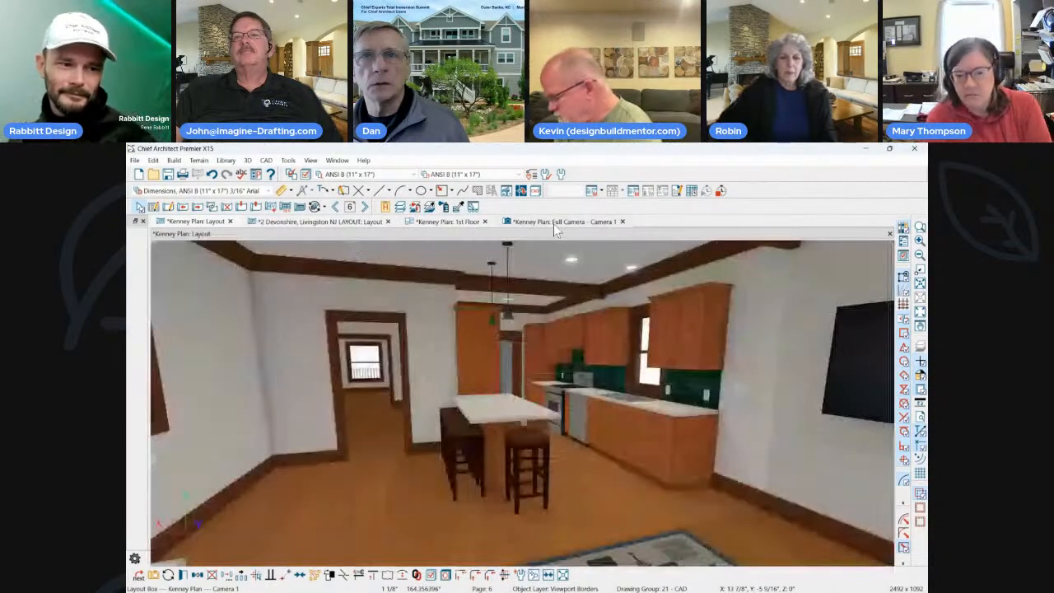
Switch the kitchen camera to Physically Based (Ray Trace) rendering and orbit to a new angle.
{"action": "left_click", "coordinate": [776, 178]}
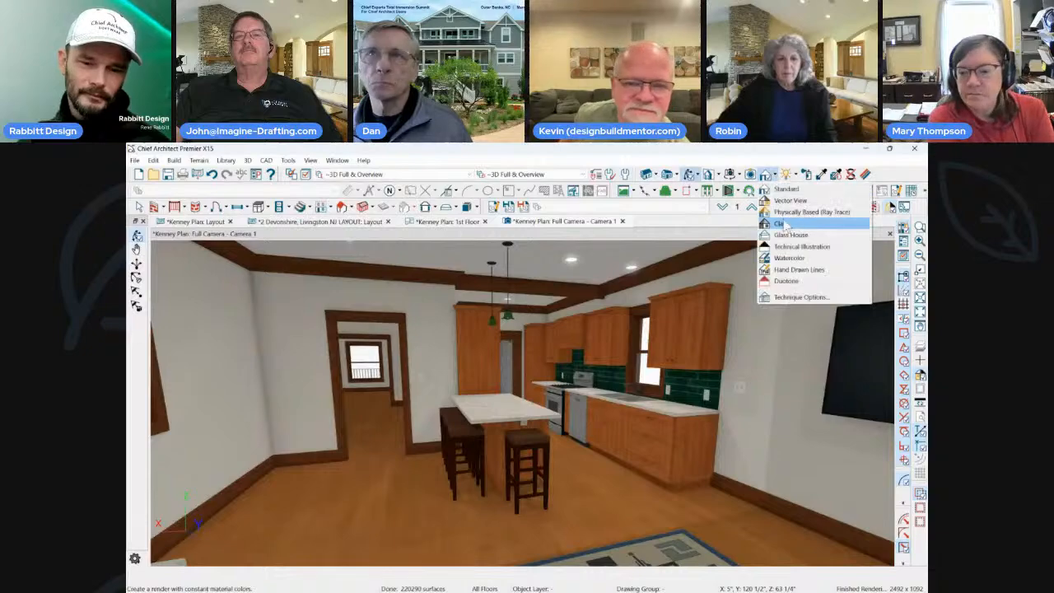
{"action": "left_click", "coordinate": [790, 222]}
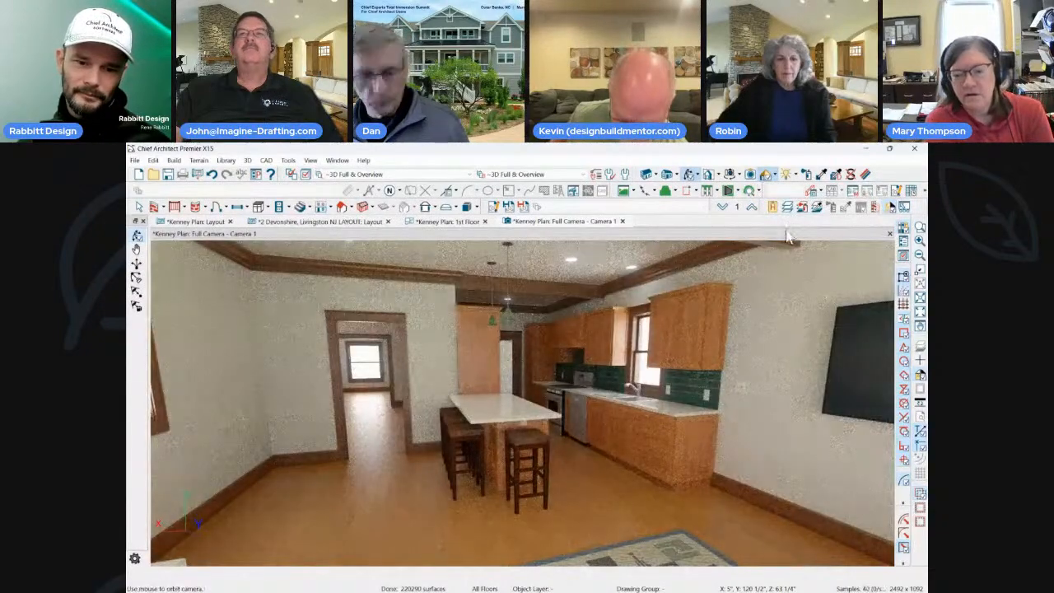
{"action": "left_click_drag", "start_coordinate": [752, 299], "coordinate": [737, 309]}
{"action": "left_click", "coordinate": [772, 174]}
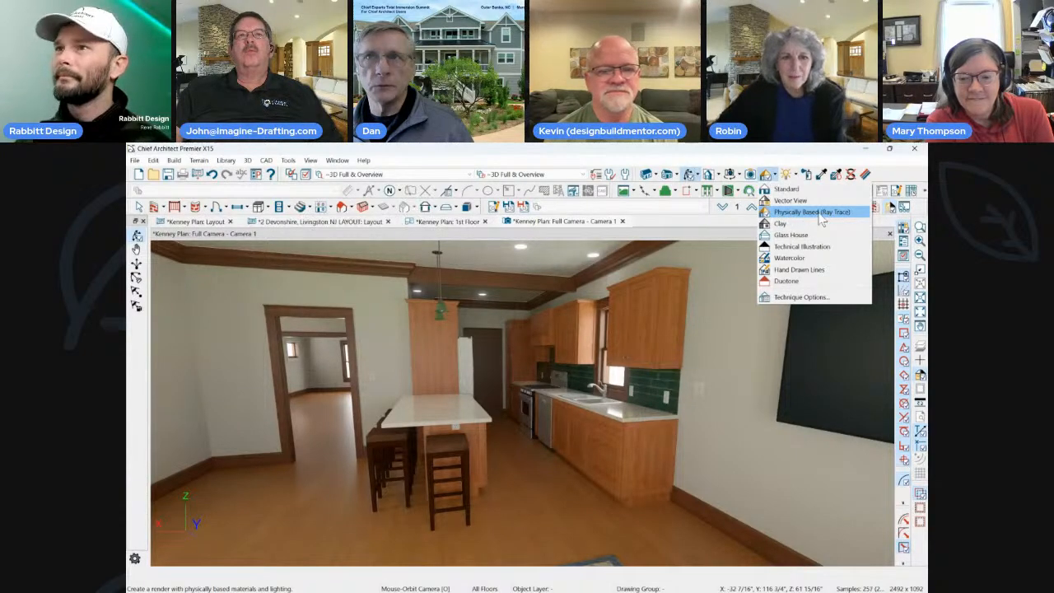
{"action": "left_click", "coordinate": [255, 176]}
{"action": "left_click", "coordinate": [255, 176]}
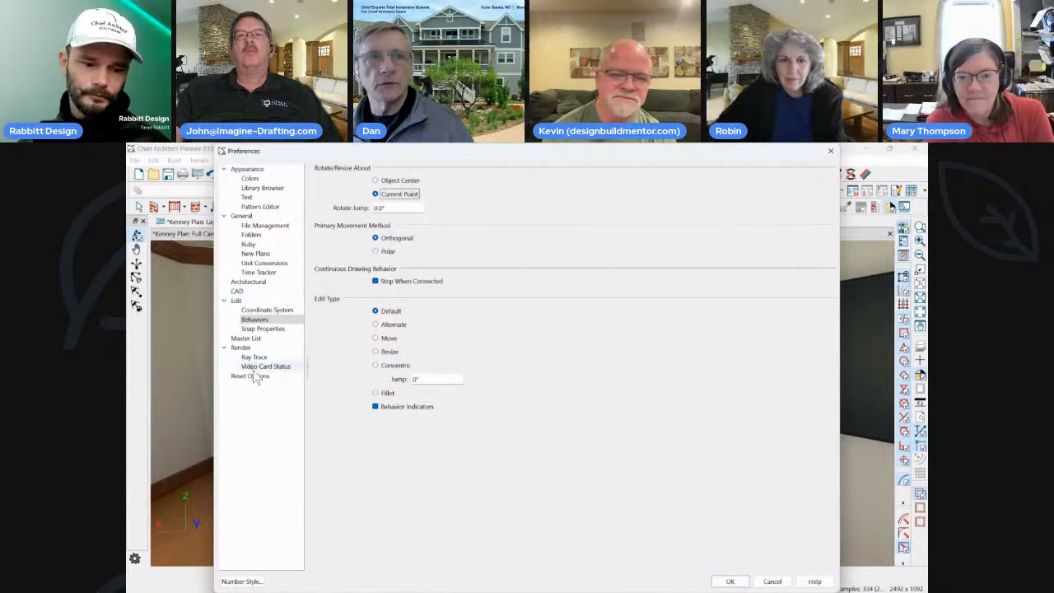
Confirm Video Card Status reports Hardware Ray Tracing: Yes, then cancel Preferences.
{"action": "left_click", "coordinate": [258, 367]}
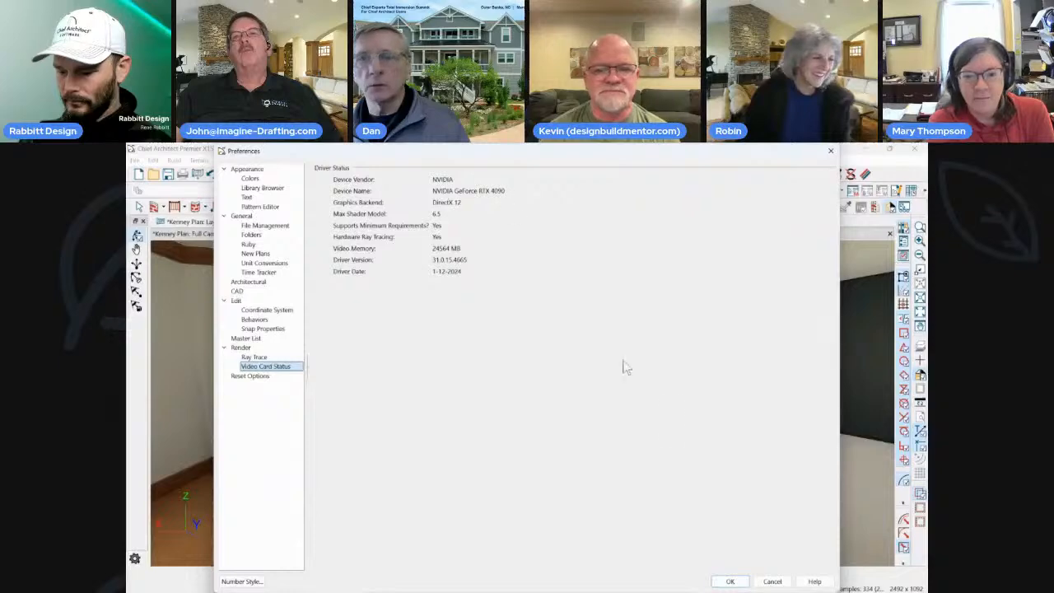
{"action": "left_click", "coordinate": [773, 582]}
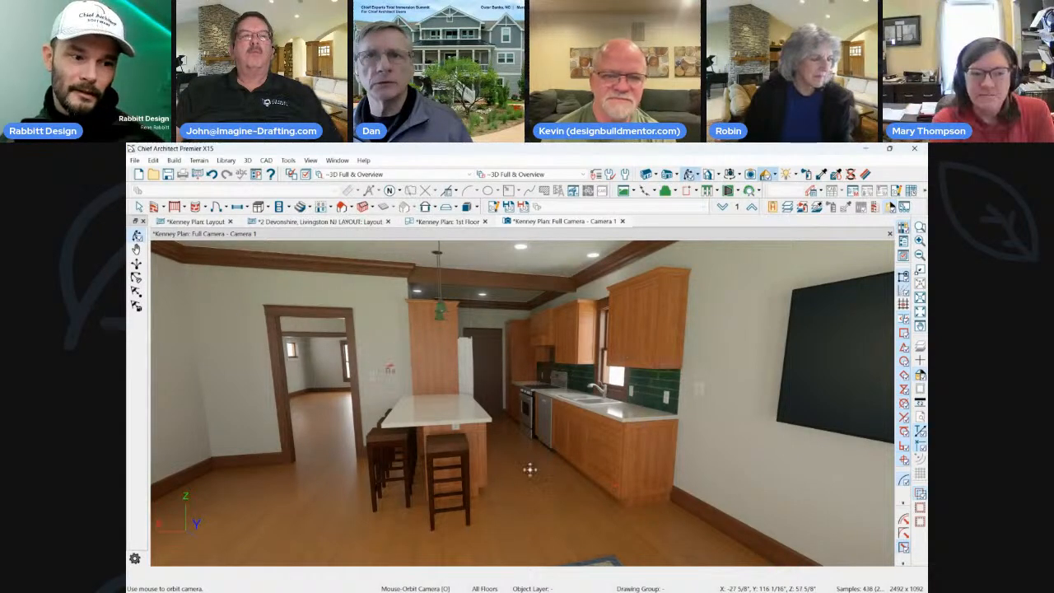
{"action": "left_click", "coordinate": [492, 208]}
{"action": "left_click_drag", "start_coordinate": [519, 163], "coordinate": [326, 177]}
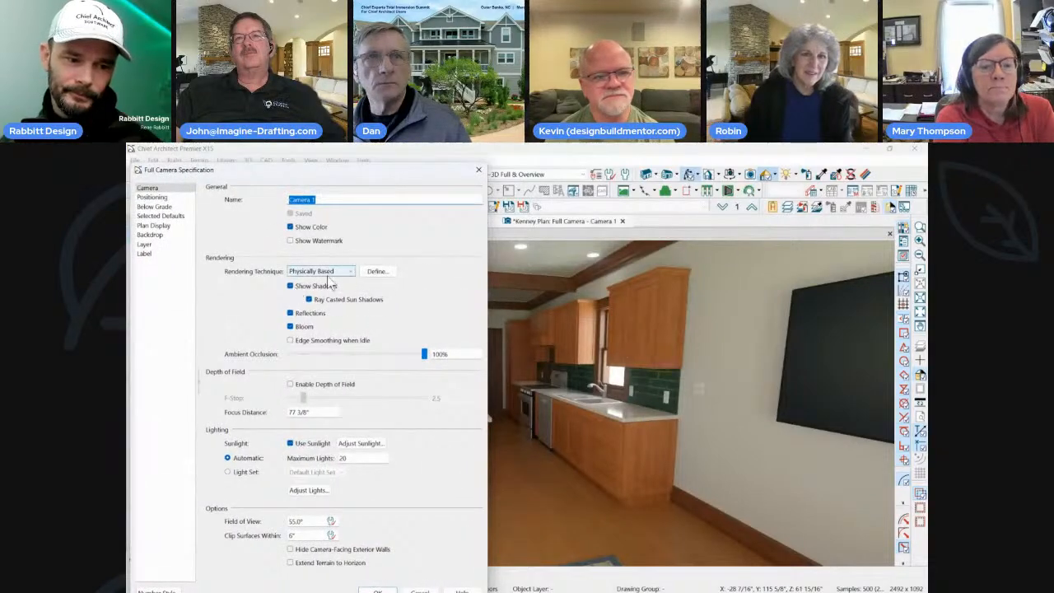
{"action": "left_click", "coordinate": [479, 171]}
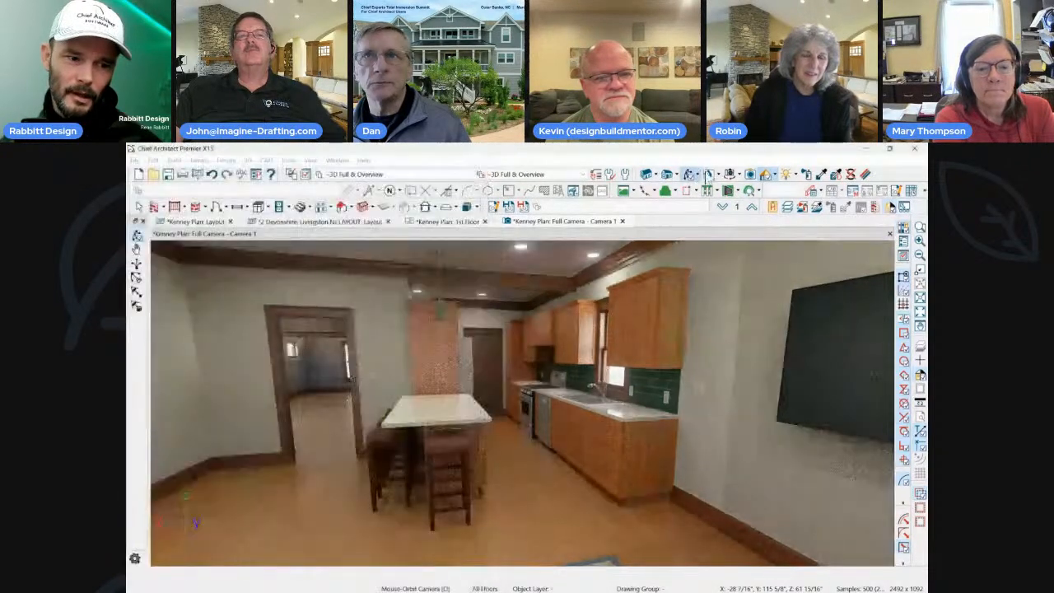
{"action": "left_click", "coordinate": [773, 177]}
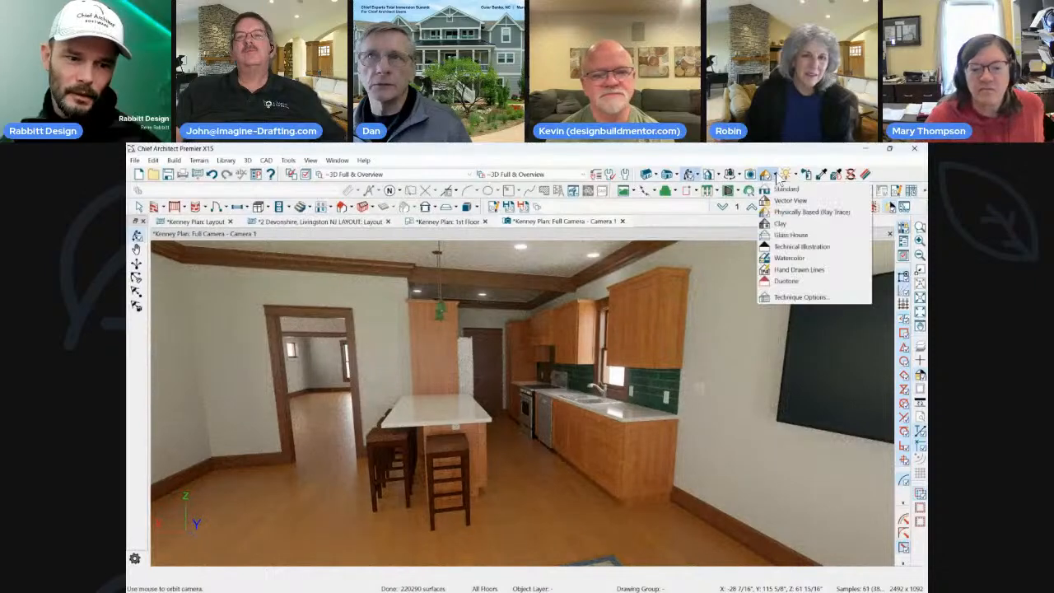
{"action": "left_click", "coordinate": [775, 176]}
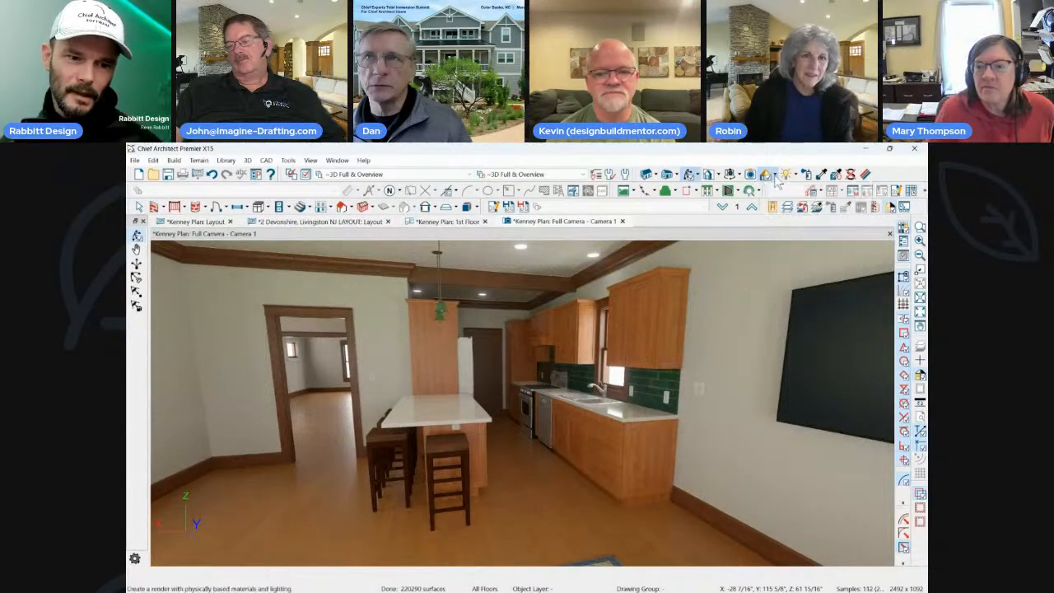
Set ray-trace options: export samples 20, Cap Live Samples on, backdrop 500, exposure 0.2416.
{"action": "left_click", "coordinate": [777, 177]}
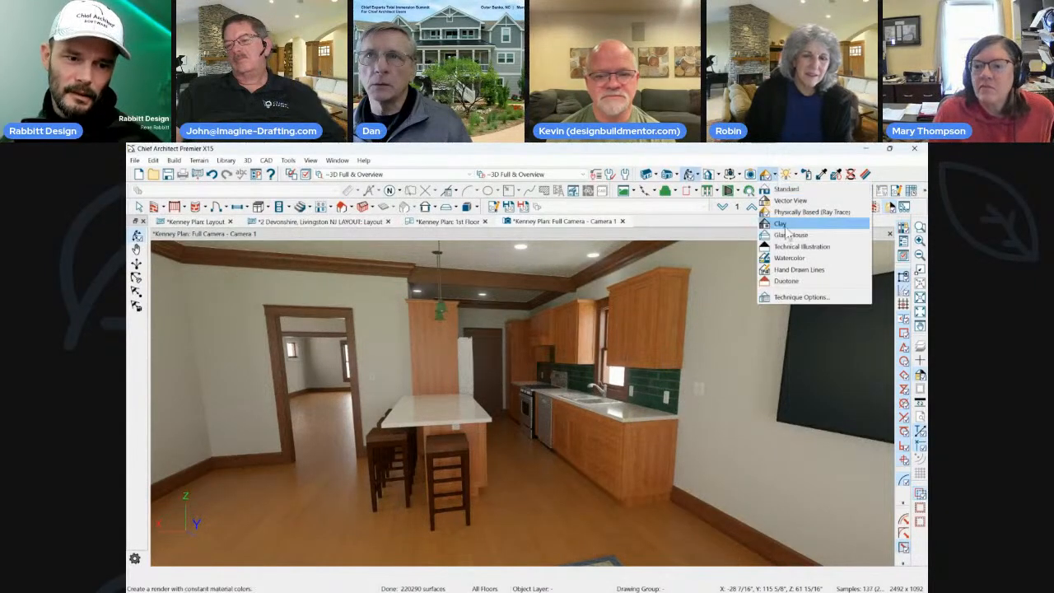
{"action": "left_click", "coordinate": [807, 298]}
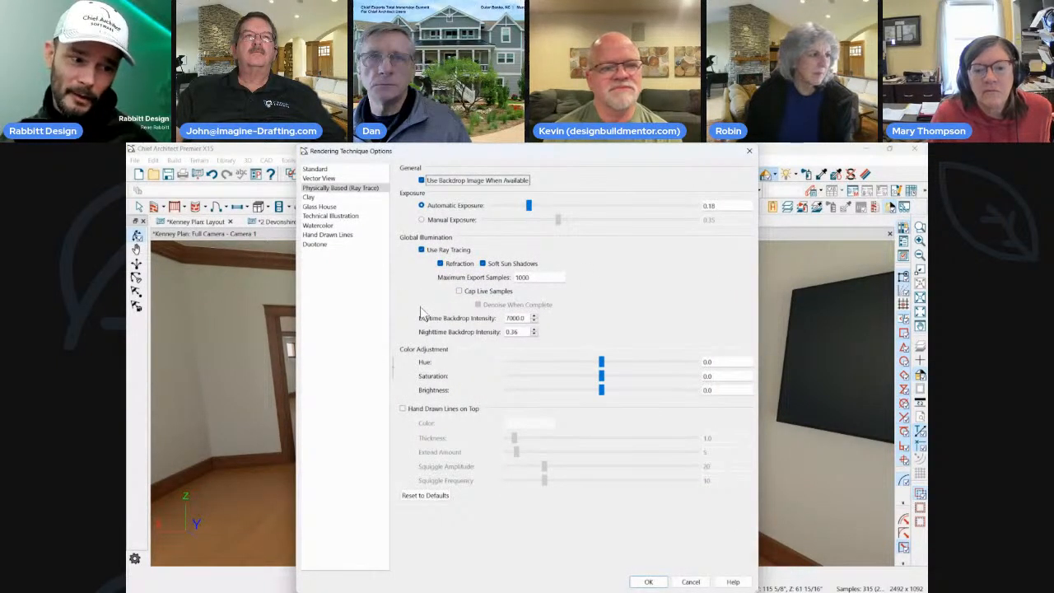
{"action": "left_click_drag", "start_coordinate": [536, 277], "coordinate": [412, 275]}
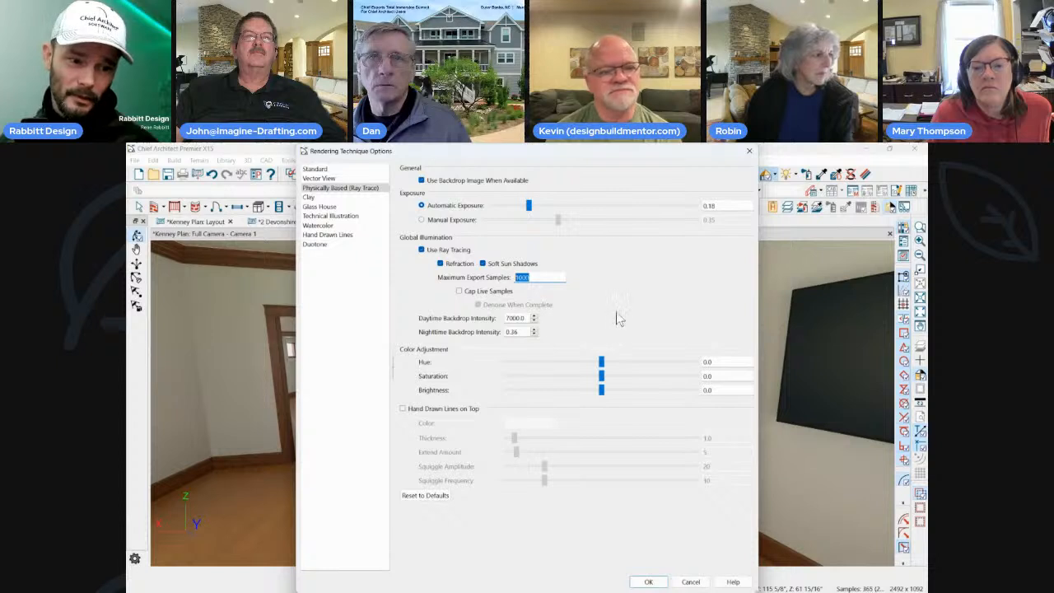
{"action": "type", "text": "20"}
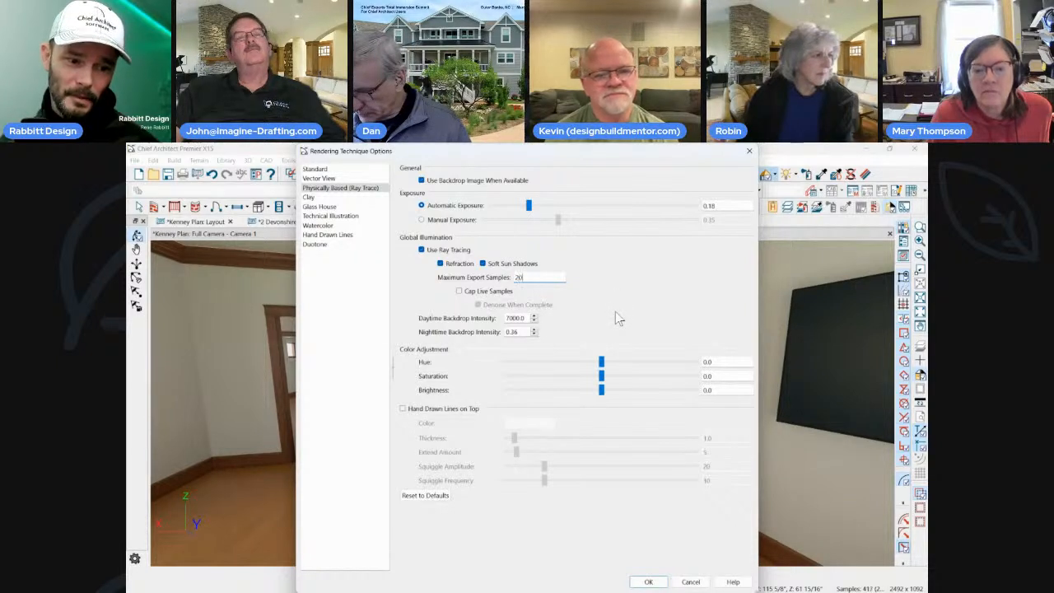
{"action": "left_click", "coordinate": [462, 292]}
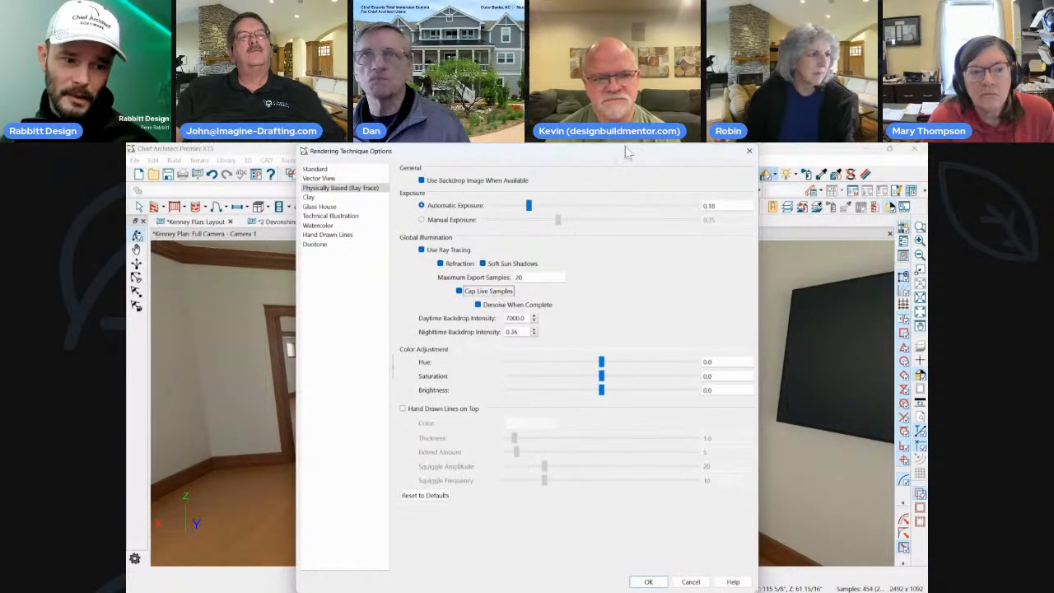
{"action": "left_click_drag", "start_coordinate": [626, 152], "coordinate": [495, 161]}
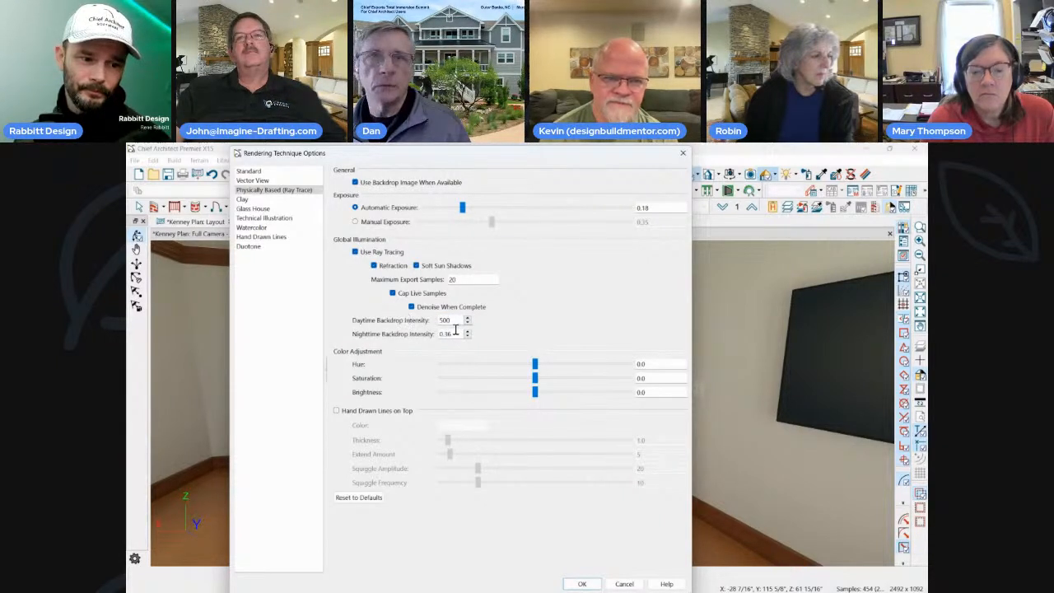
{"action": "mouse_move", "coordinate": [462, 208]}
{"action": "left_mouse_down"}
{"action": "mouse_move", "coordinate": [501, 211]}
{"action": "mouse_move", "coordinate": [474, 212]}
{"action": "left_mouse_up"}
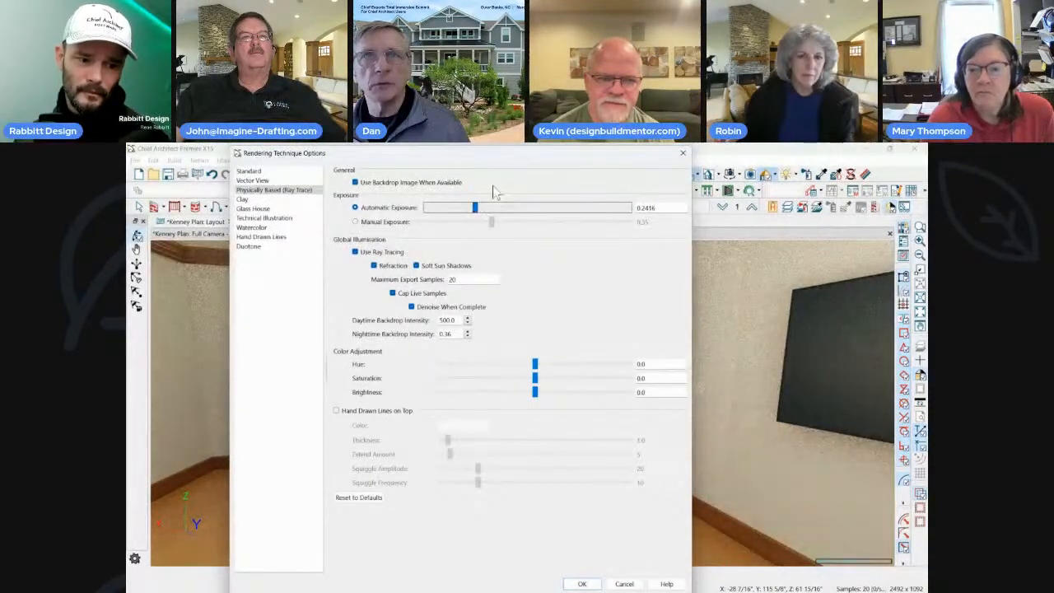
{"action": "left_click_drag", "start_coordinate": [500, 154], "coordinate": [469, 154]}
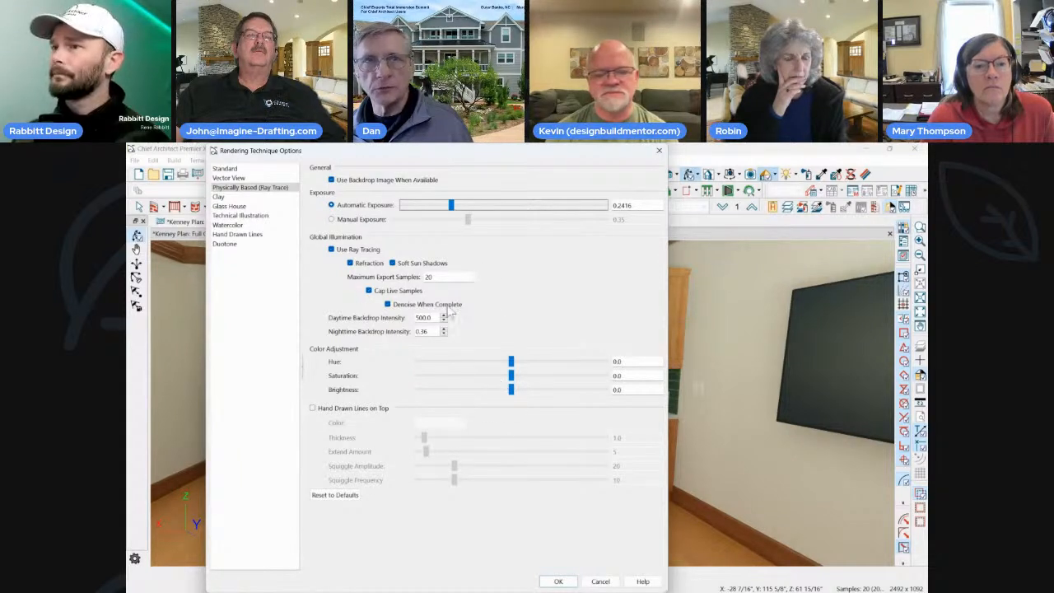
{"action": "double_click", "coordinate": [440, 277]}
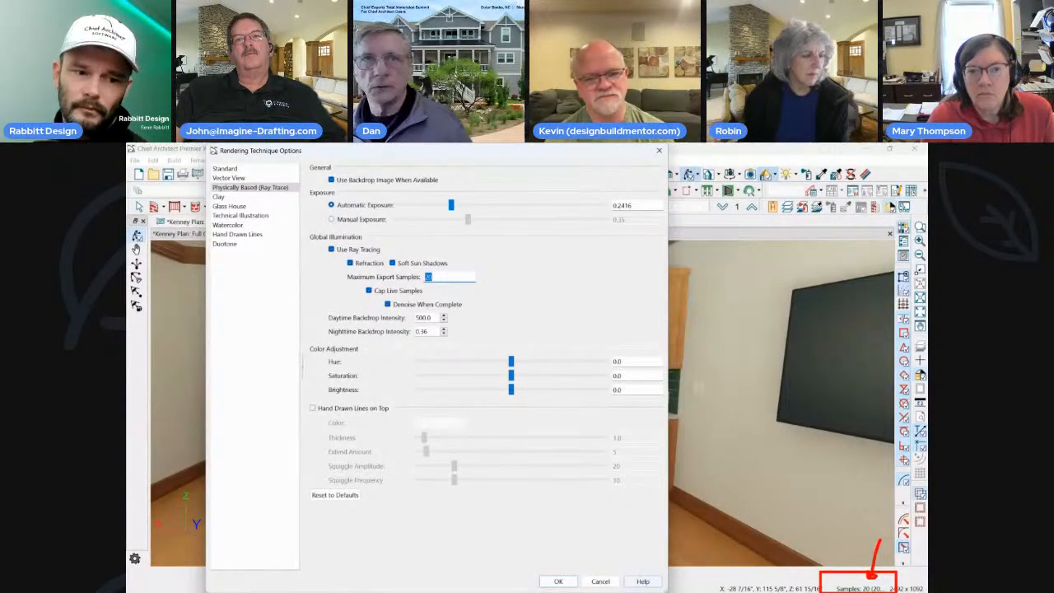
{"action": "key", "text": "Escape"}
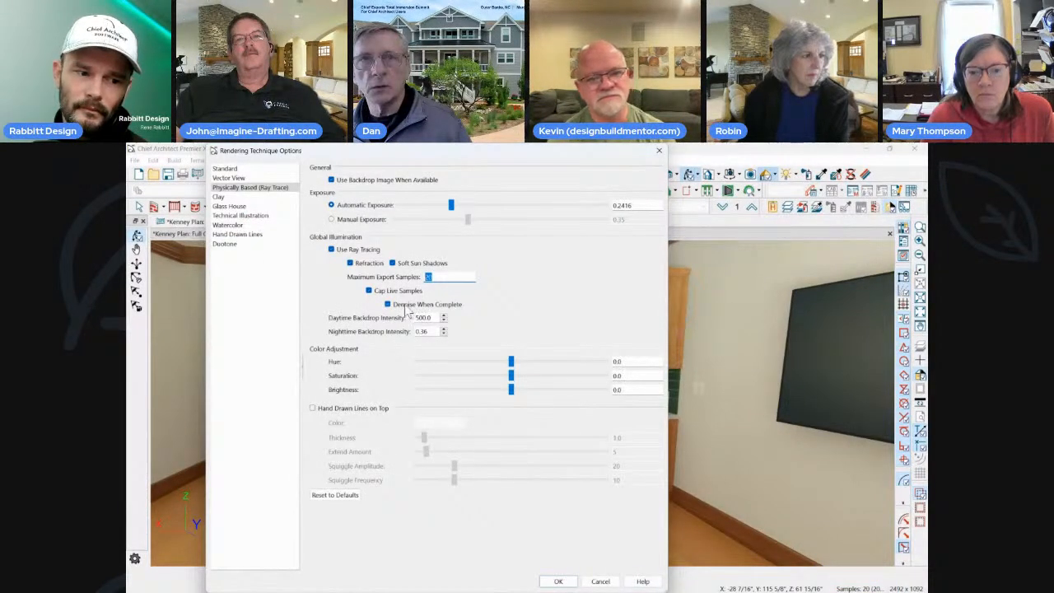
{"action": "left_click", "coordinate": [559, 582]}
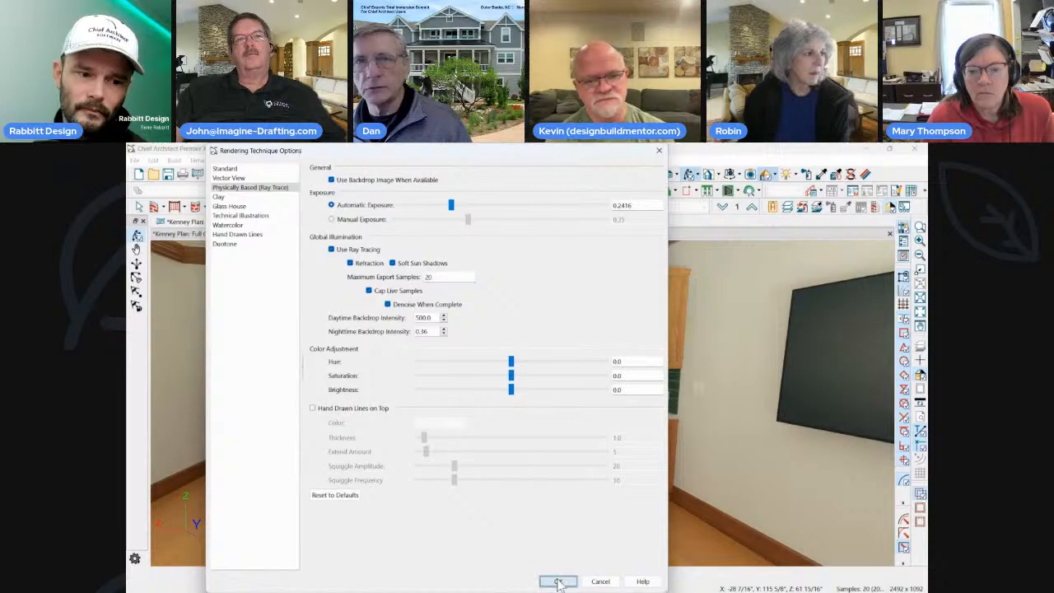
Orbit and dolly through the ray-traced kitchen, then close Camera 1 choosing No to saving.
{"action": "mouse_move", "coordinate": [578, 413]}
{"action": "left_mouse_down"}
{"action": "mouse_move", "coordinate": [581, 375]}
{"action": "mouse_move", "coordinate": [578, 412]}
{"action": "mouse_move", "coordinate": [593, 410]}
{"action": "left_mouse_up"}
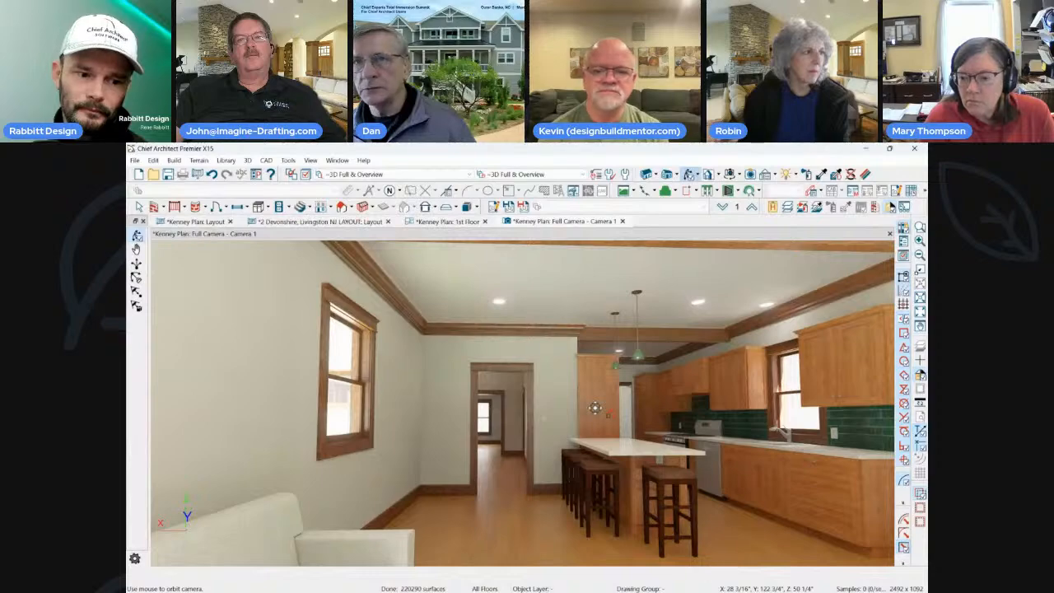
{"action": "scroll", "coordinate": [595, 407], "scroll_direction": "up", "scroll_amount": 4}
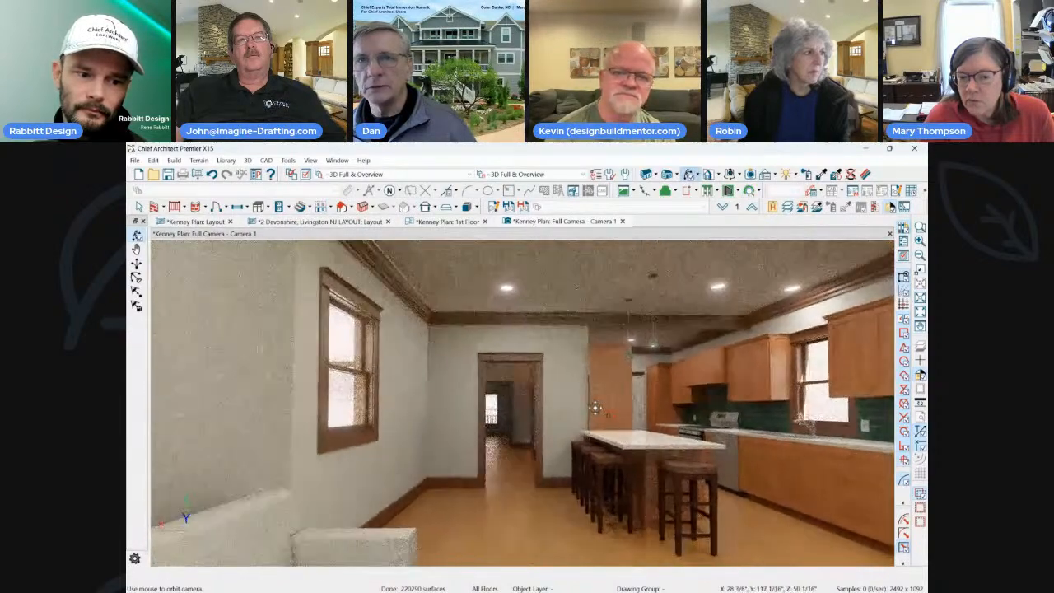
{"action": "left_click_drag", "start_coordinate": [595, 408], "coordinate": [687, 398]}
{"action": "scroll", "coordinate": [687, 399], "scroll_direction": "up", "scroll_amount": 5}
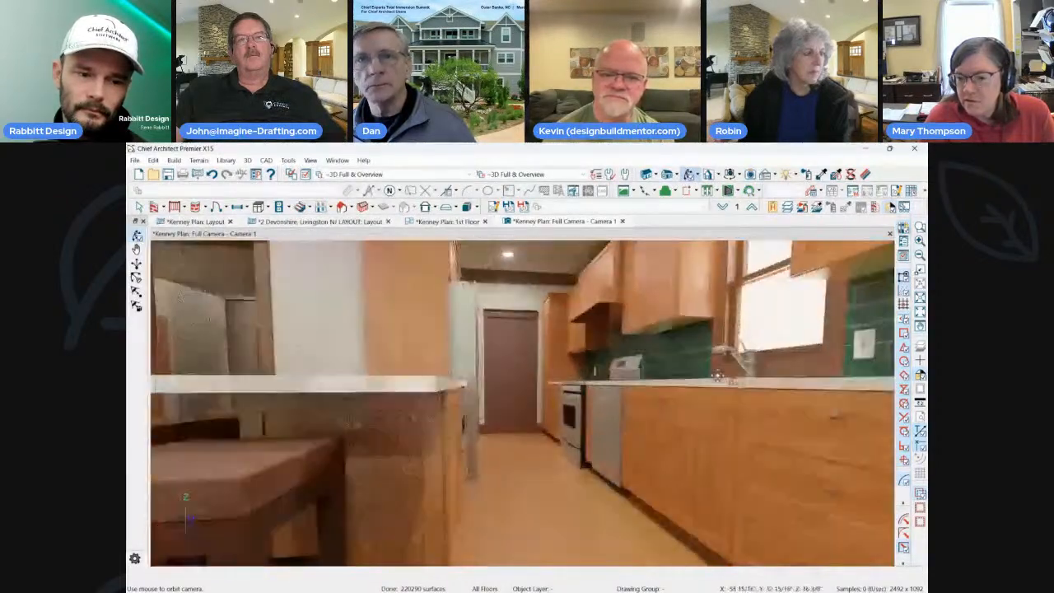
{"action": "left_click_drag", "start_coordinate": [700, 342], "coordinate": [719, 375]}
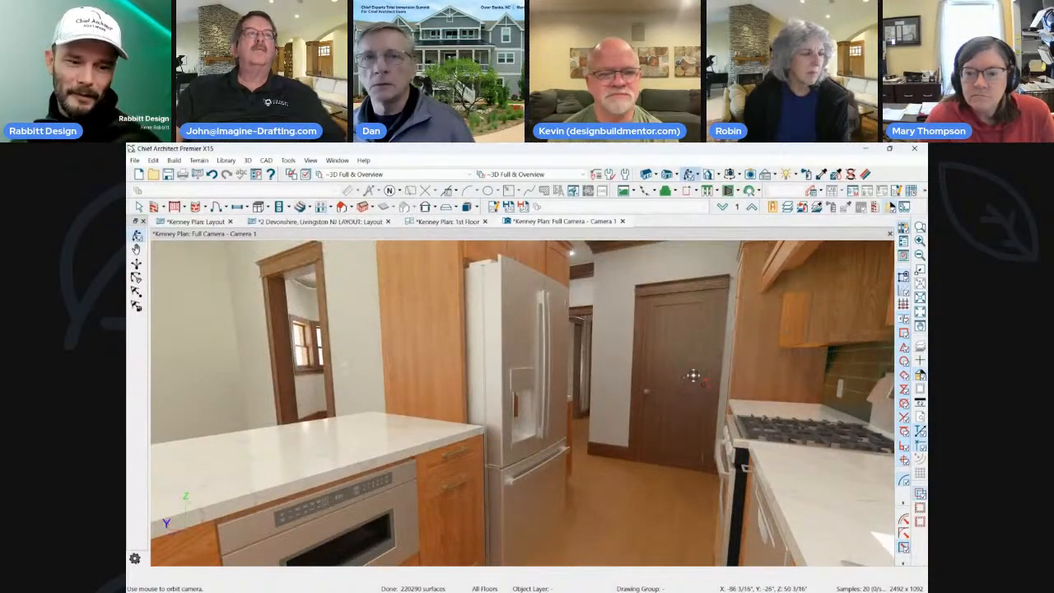
{"action": "scroll", "coordinate": [691, 376], "scroll_direction": "down", "scroll_amount": 2}
{"action": "left_click", "coordinate": [623, 222]}
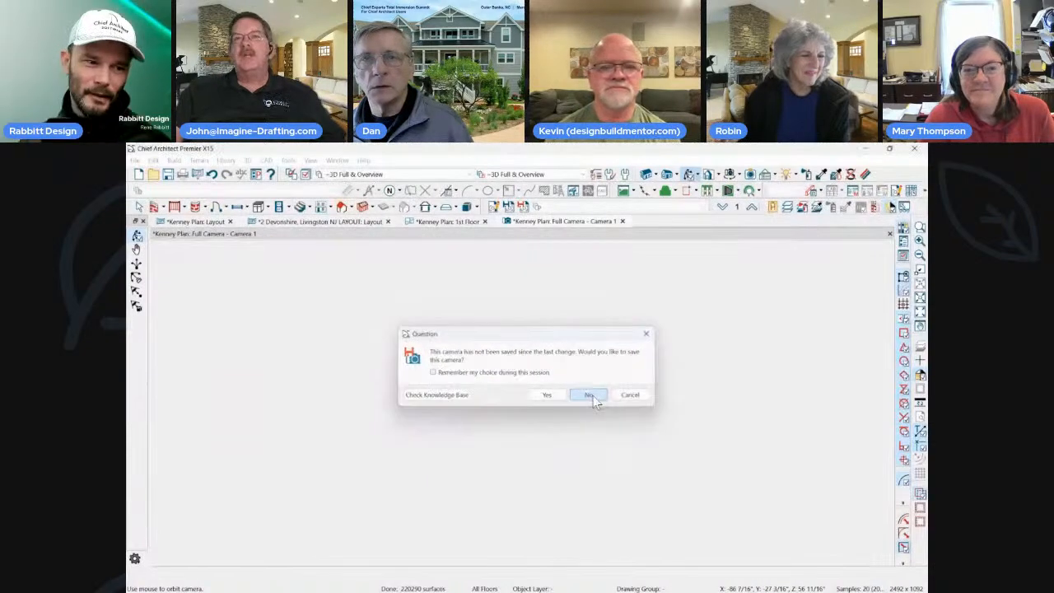
{"action": "left_click", "coordinate": [592, 395]}
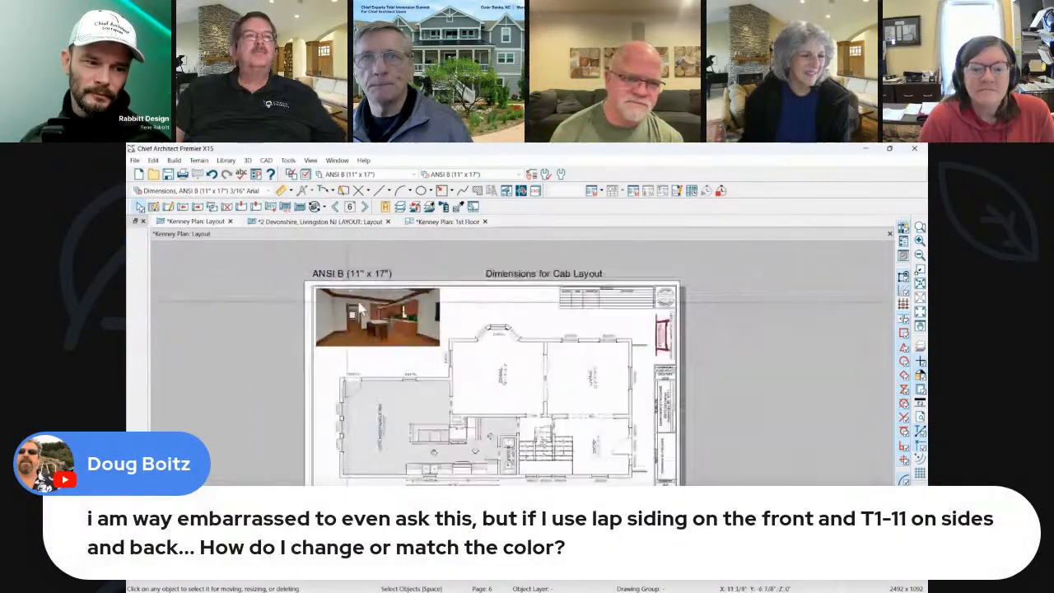
Close the Kenney Plan: 1st Floor tab and double-click the layout's kitchen picture to open its camera.
{"action": "scroll", "coordinate": [360, 309], "scroll_direction": "down", "scroll_amount": 2}
{"action": "left_click", "coordinate": [449, 224]}
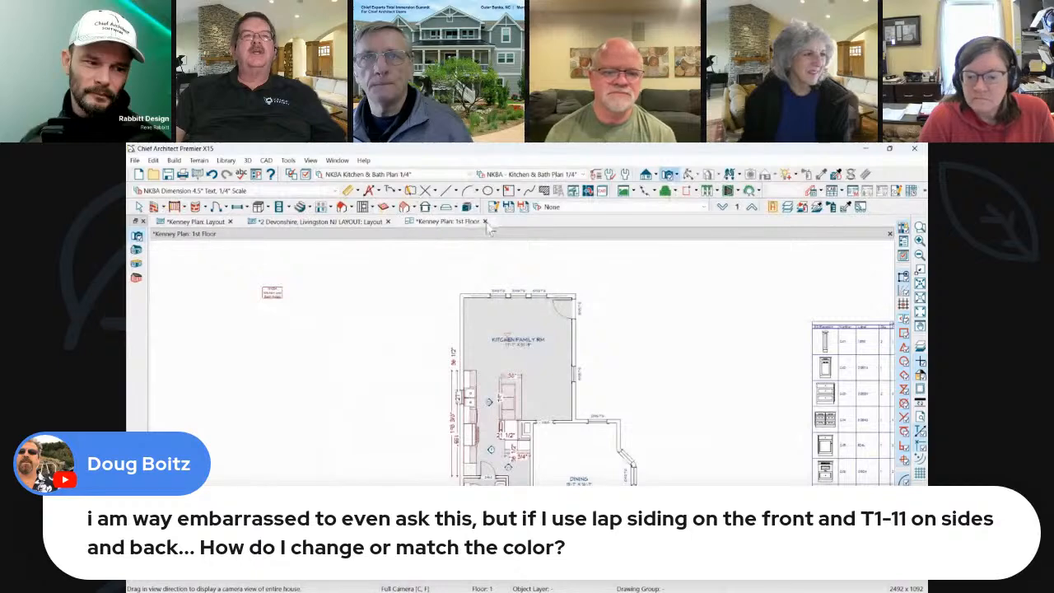
{"action": "left_click", "coordinate": [486, 221]}
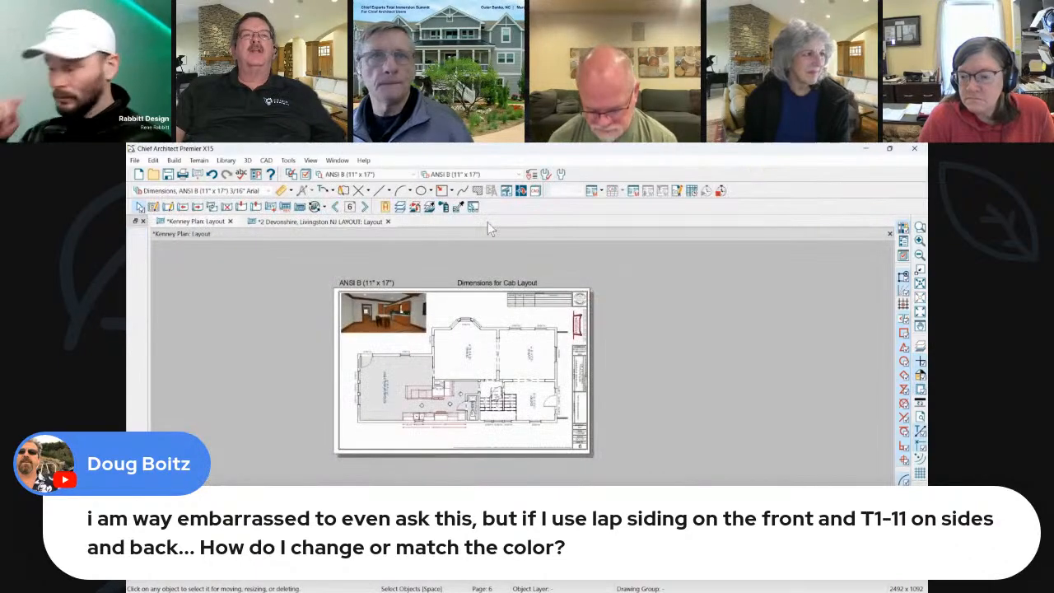
{"action": "scroll", "coordinate": [383, 327], "scroll_direction": "up", "scroll_amount": 3}
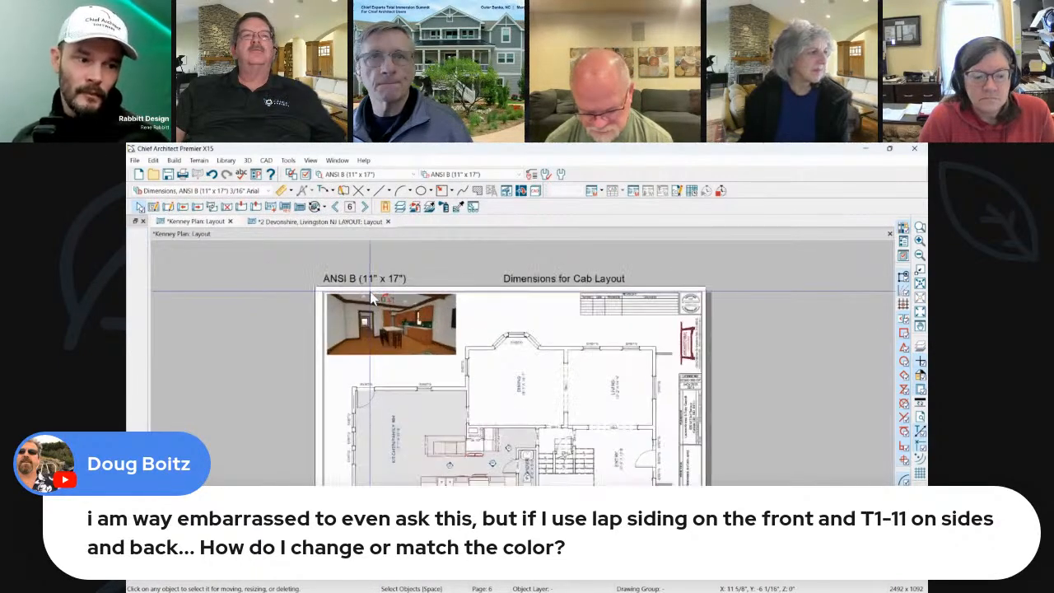
{"action": "double_click", "coordinate": [415, 339]}
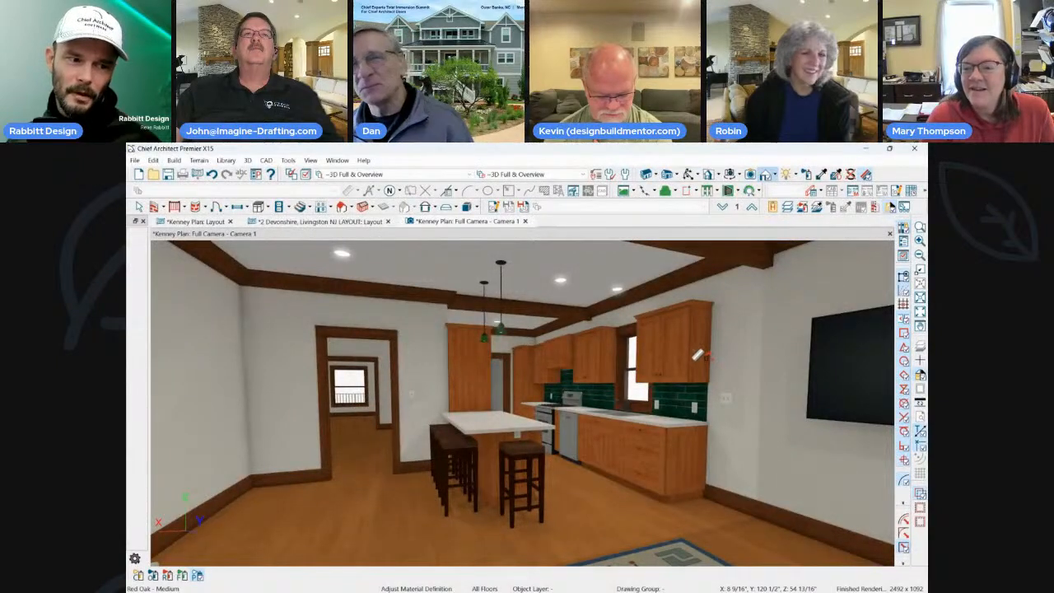
Open the material definition of the cabinets' Red Oak - Medium material.
{"action": "left_click", "coordinate": [821, 179]}
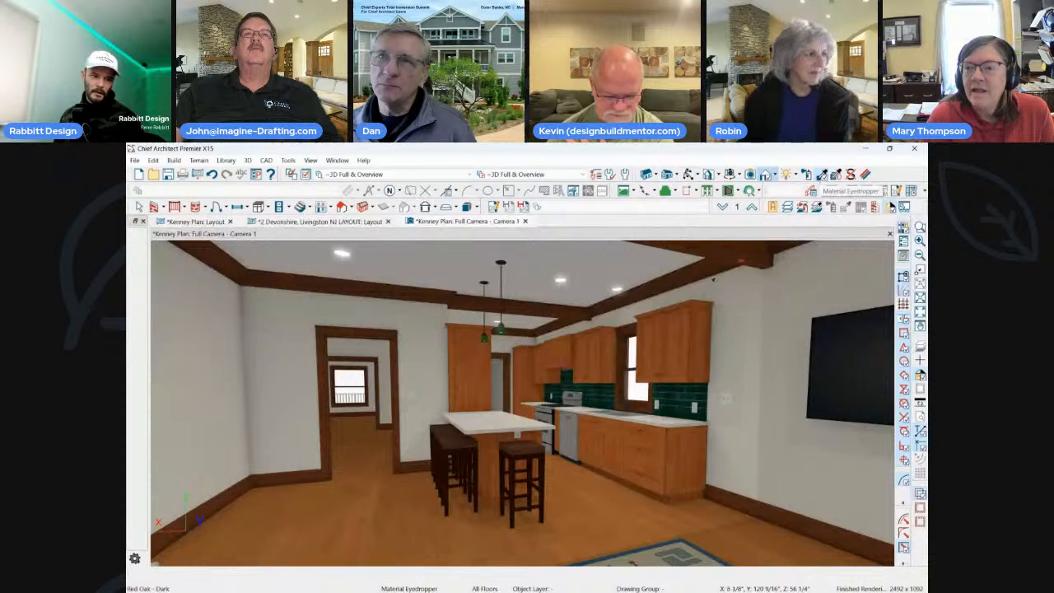
{"action": "left_click", "coordinate": [723, 345]}
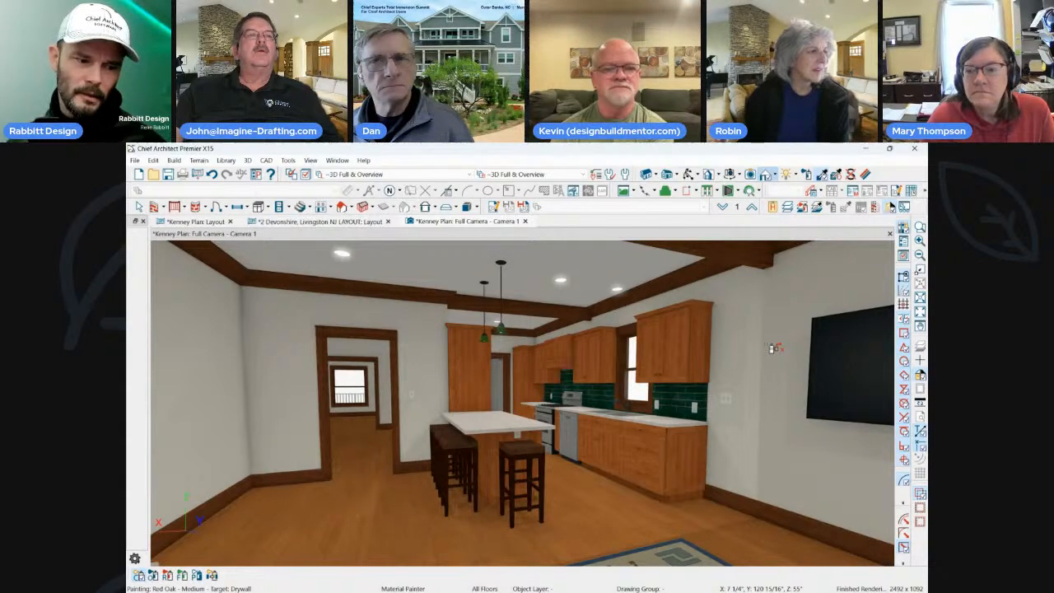
{"action": "left_click", "coordinate": [865, 174]}
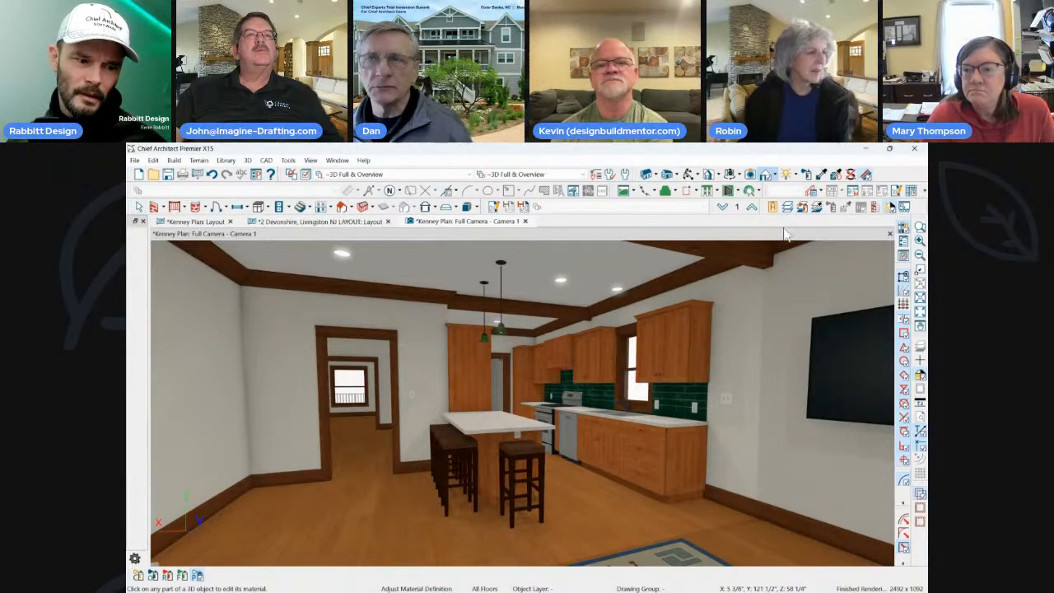
{"action": "left_click", "coordinate": [670, 340]}
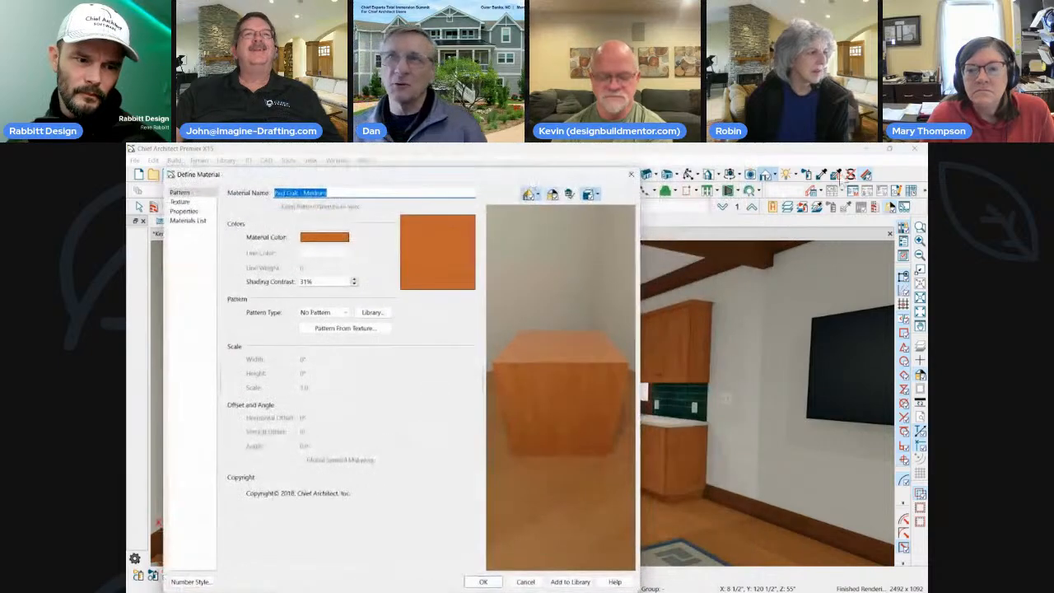
{"action": "left_click_drag", "start_coordinate": [475, 177], "coordinate": [631, 156]}
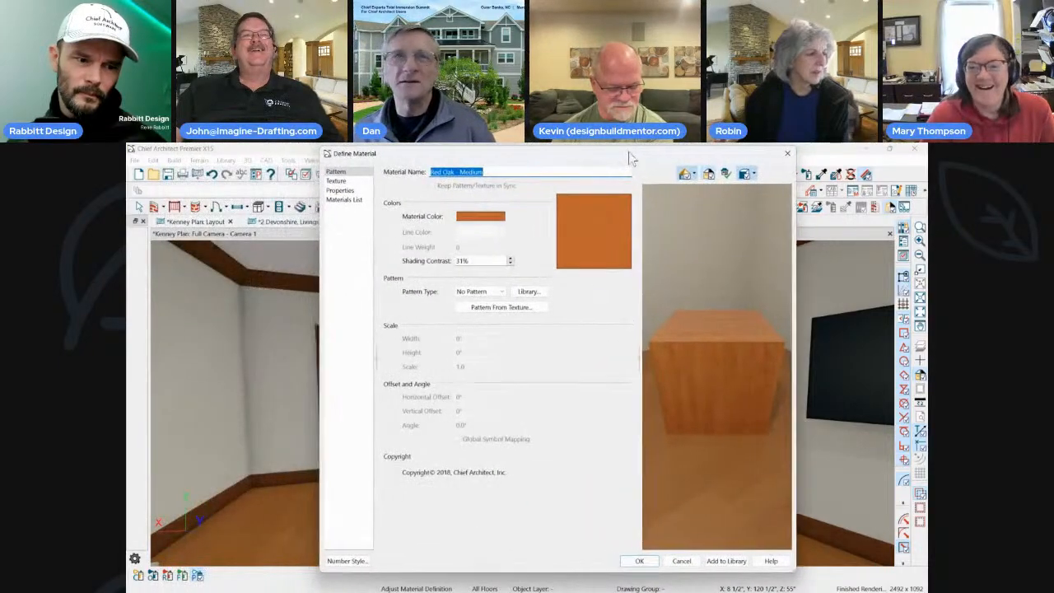
Check Blend with Texture, eyedropper the grey wall as the blend colour, and apply it.
{"action": "left_click", "coordinate": [336, 180]}
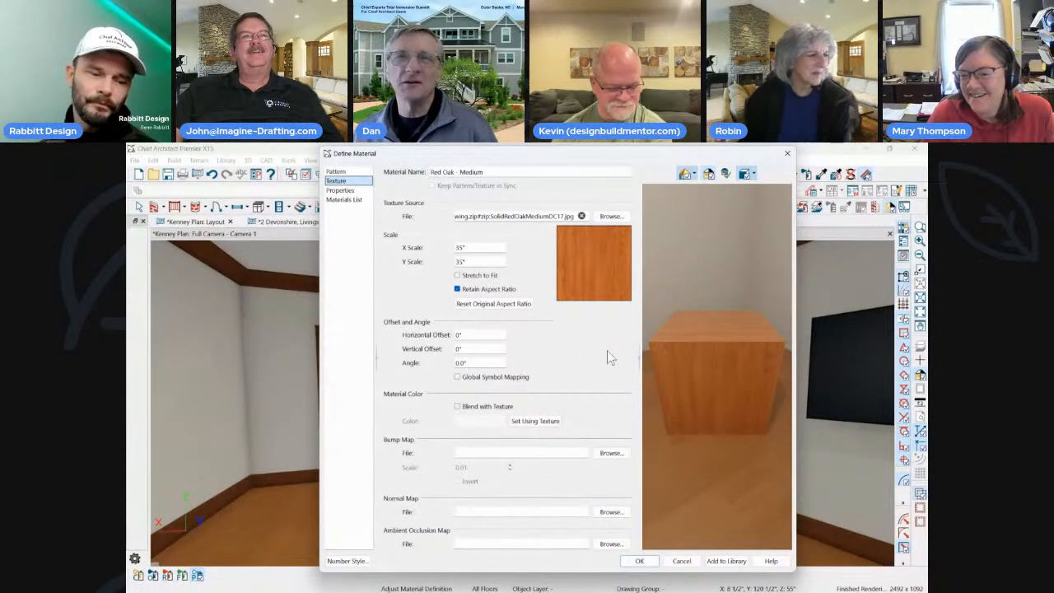
{"action": "left_click", "coordinate": [339, 172]}
{"action": "left_click", "coordinate": [337, 180]}
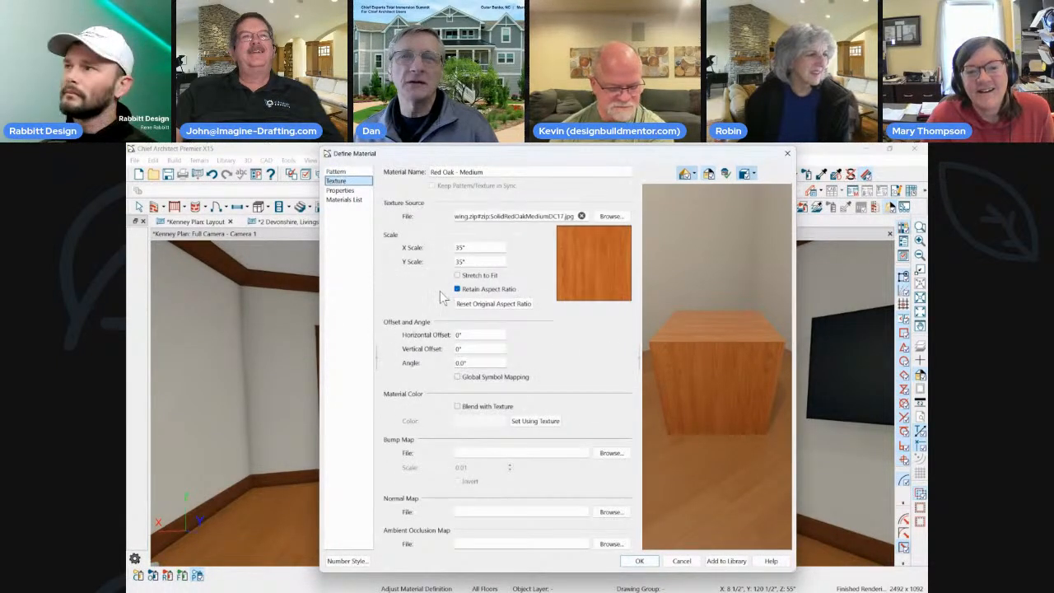
{"action": "left_click", "coordinate": [458, 407]}
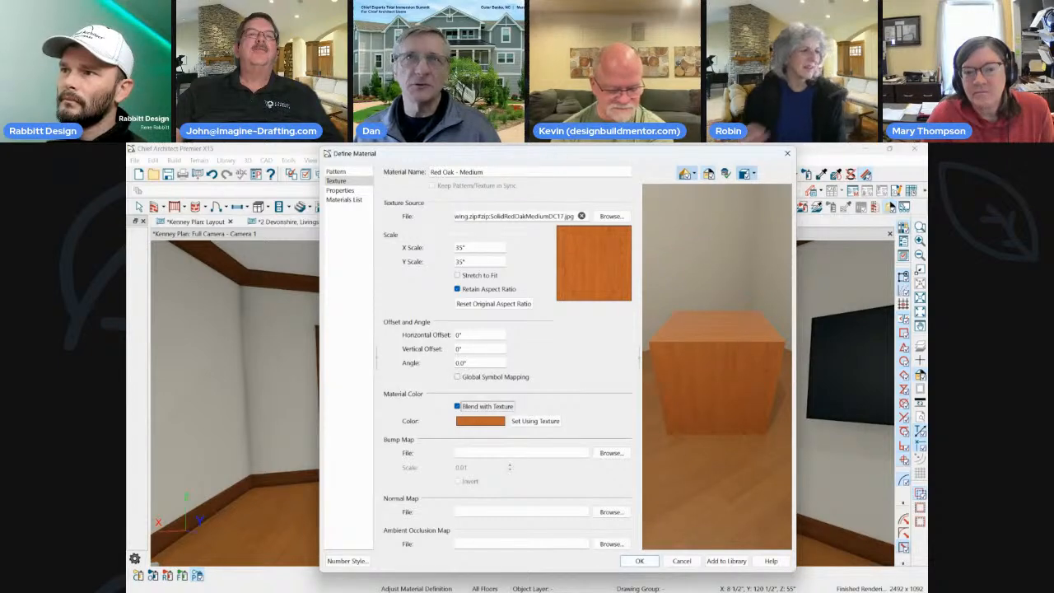
{"action": "left_click_drag", "start_coordinate": [560, 153], "coordinate": [451, 150]}
{"action": "left_click", "coordinate": [430, 418]}
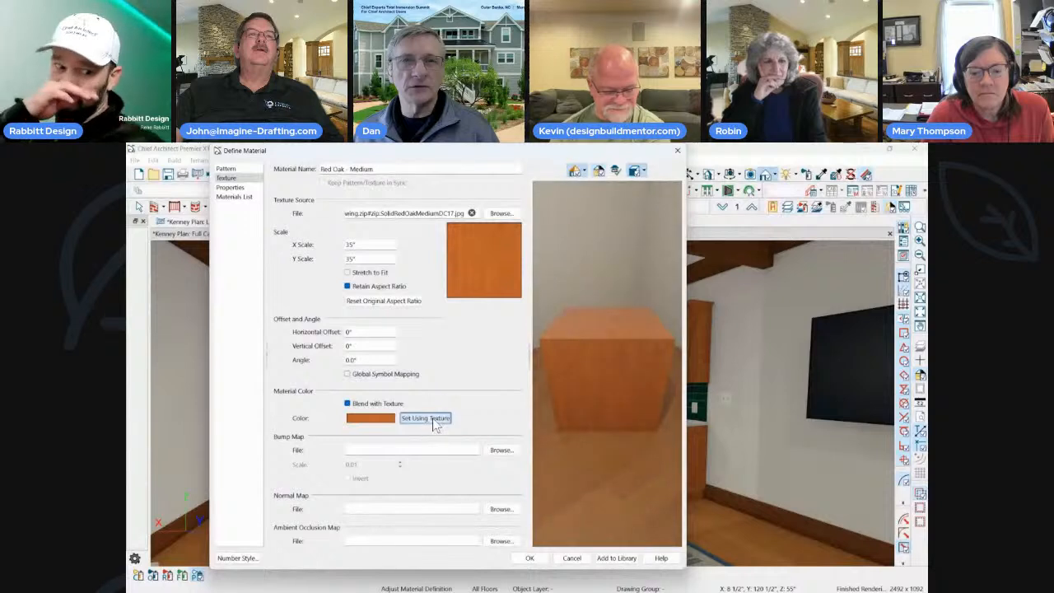
{"action": "left_click", "coordinate": [362, 420]}
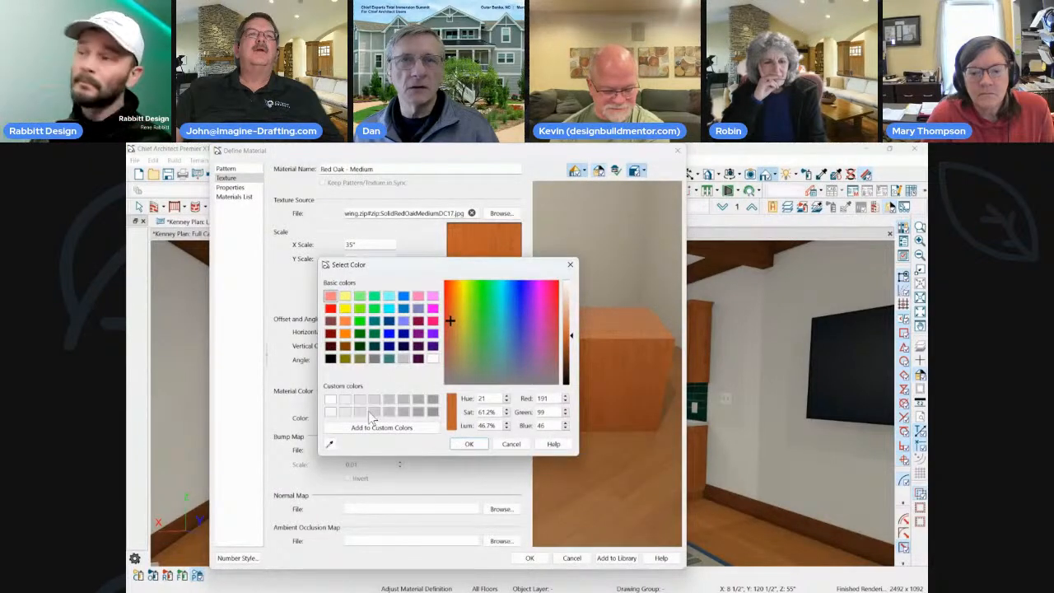
{"action": "left_click", "coordinate": [330, 446]}
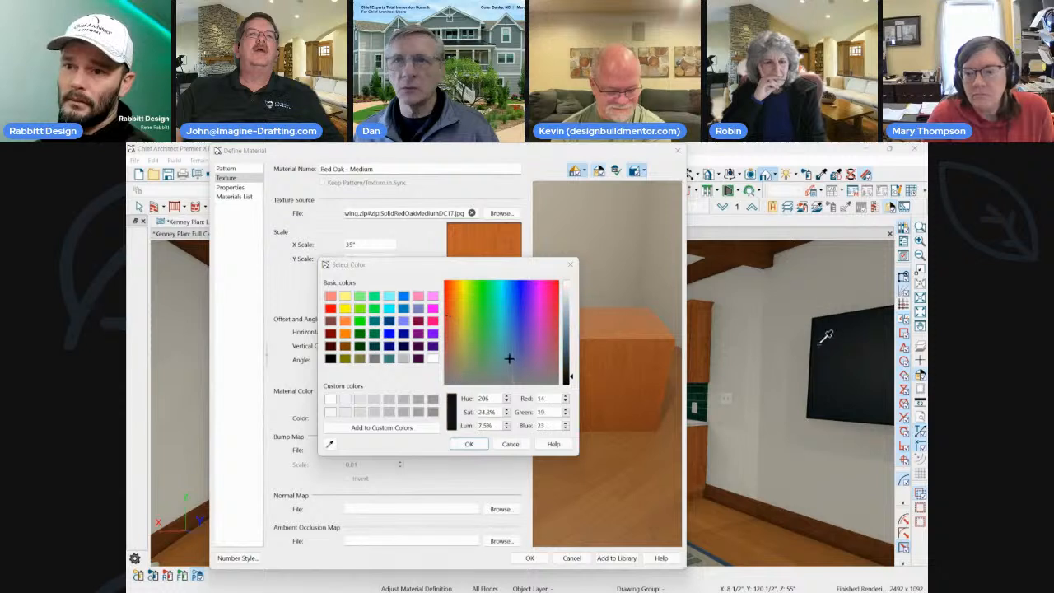
{"action": "left_click", "coordinate": [797, 461]}
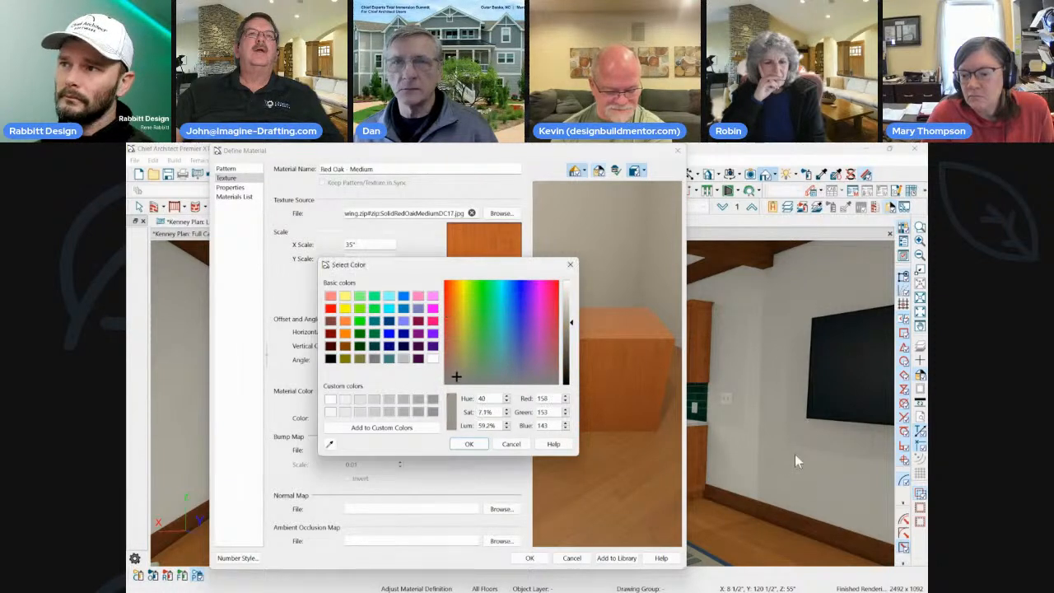
{"action": "left_click", "coordinate": [468, 445]}
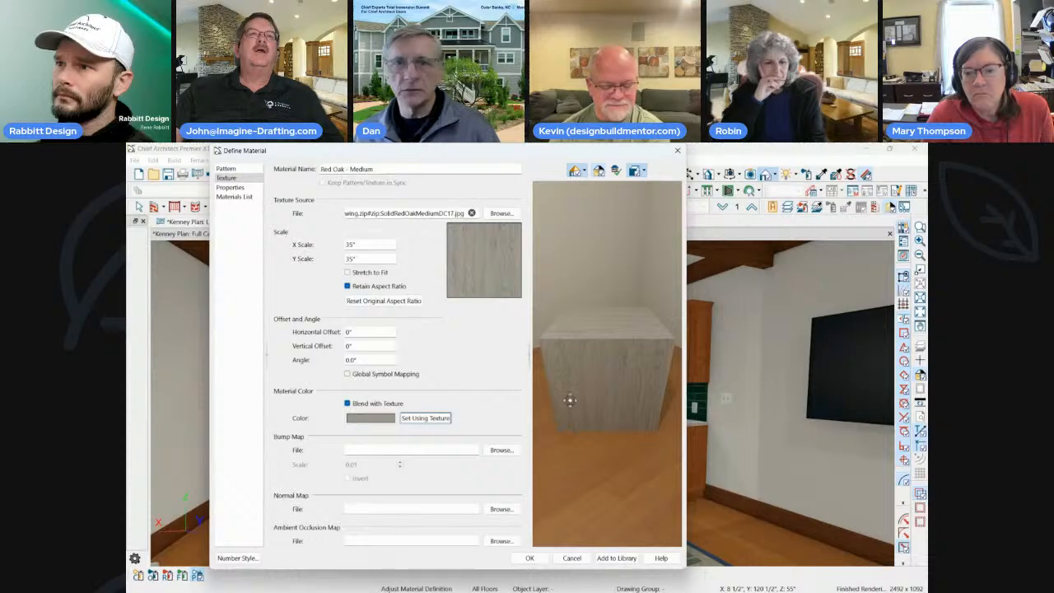
{"action": "left_click", "coordinate": [529, 557]}
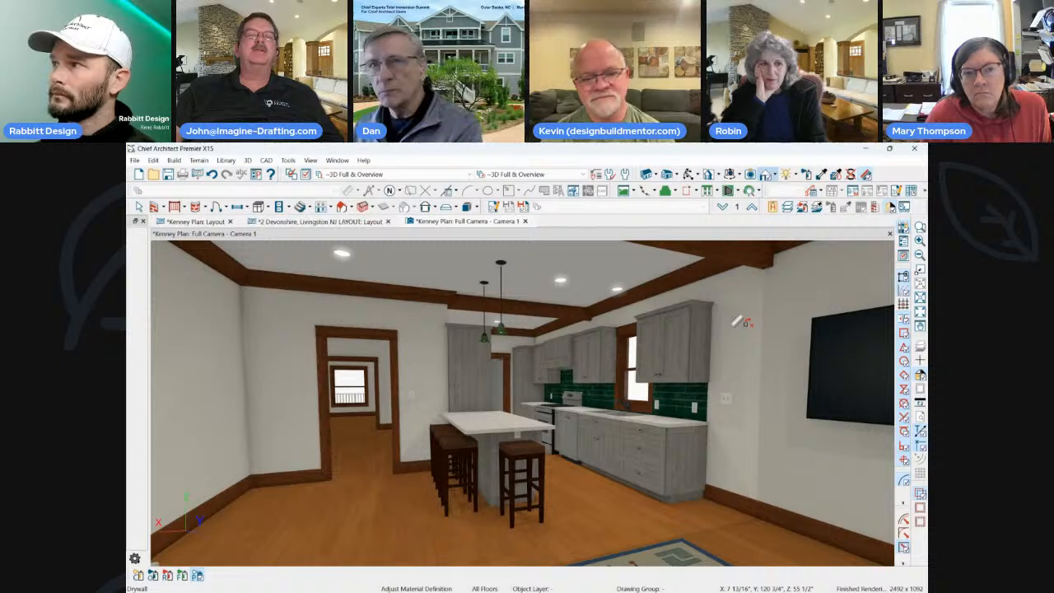
Close the Kenney kitchen camera view, then close the Kenney Plan layout, triggering its save prompt.
{"action": "key", "text": "space"}
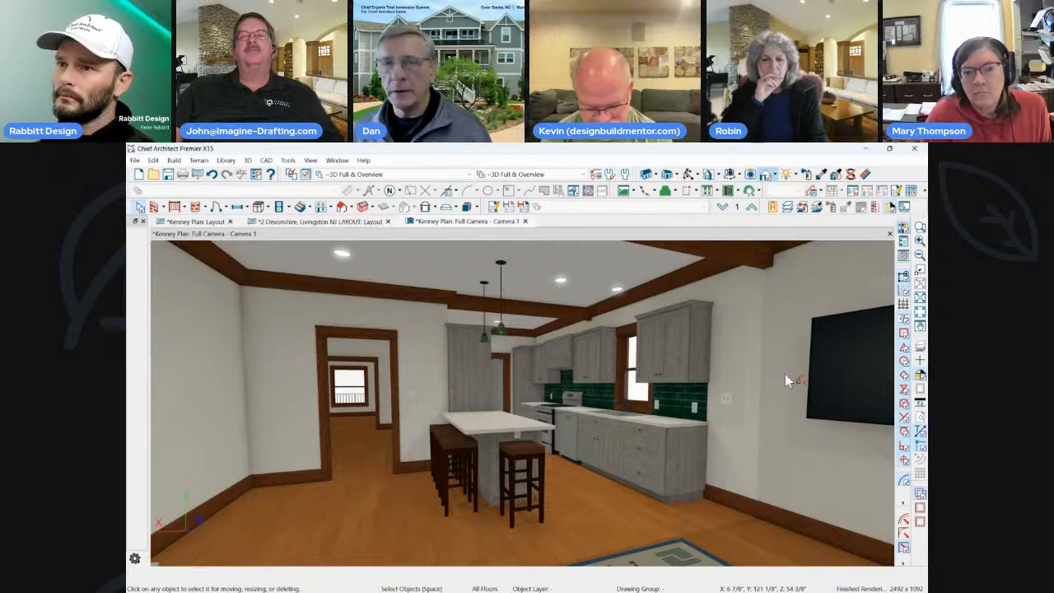
{"action": "left_click", "coordinate": [526, 222]}
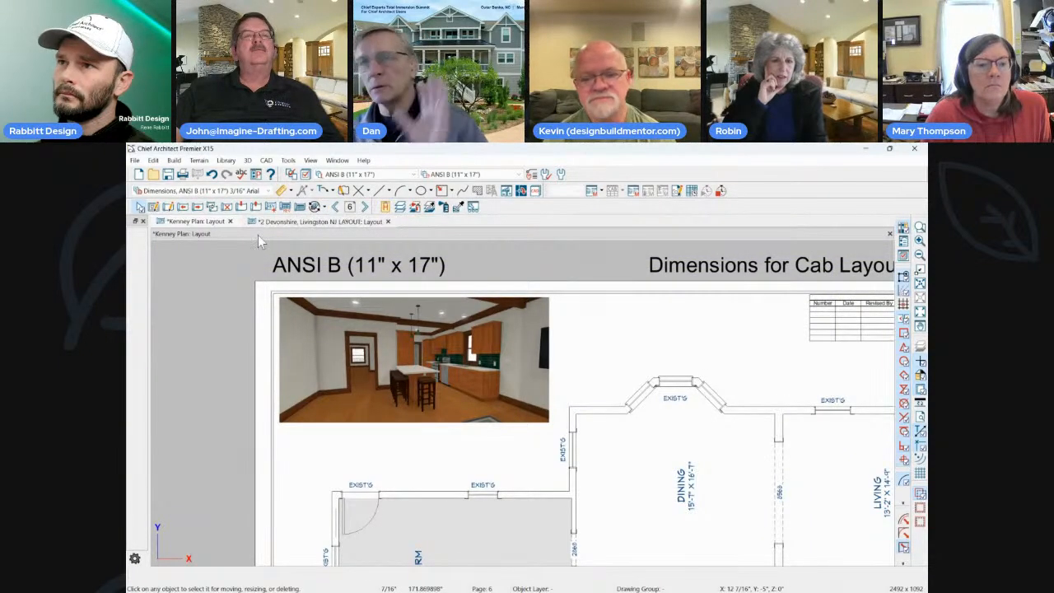
{"action": "scroll", "coordinate": [288, 234], "scroll_direction": "down", "scroll_amount": 3}
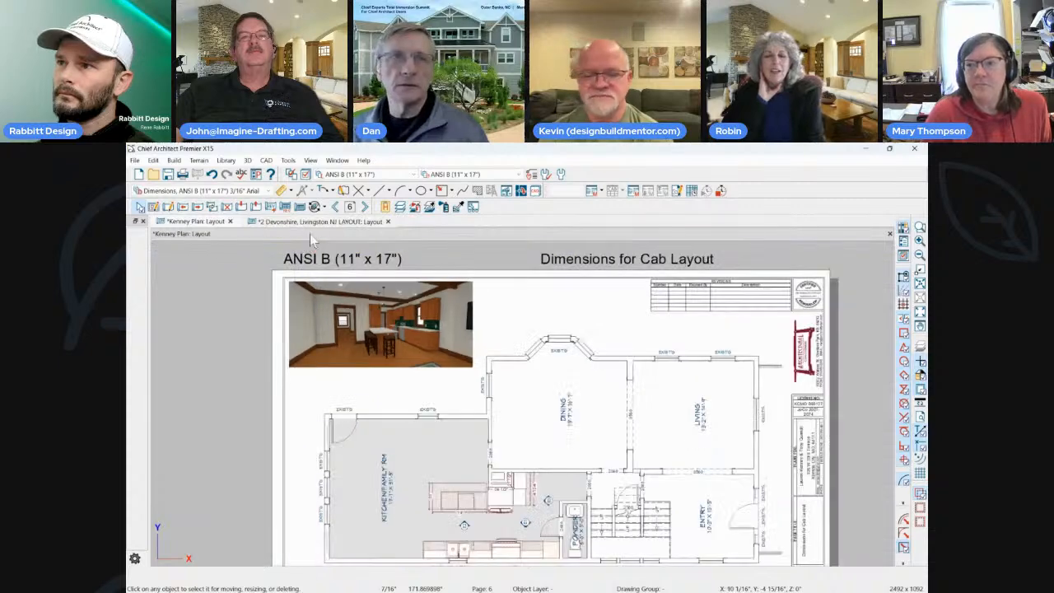
{"action": "left_click", "coordinate": [329, 223]}
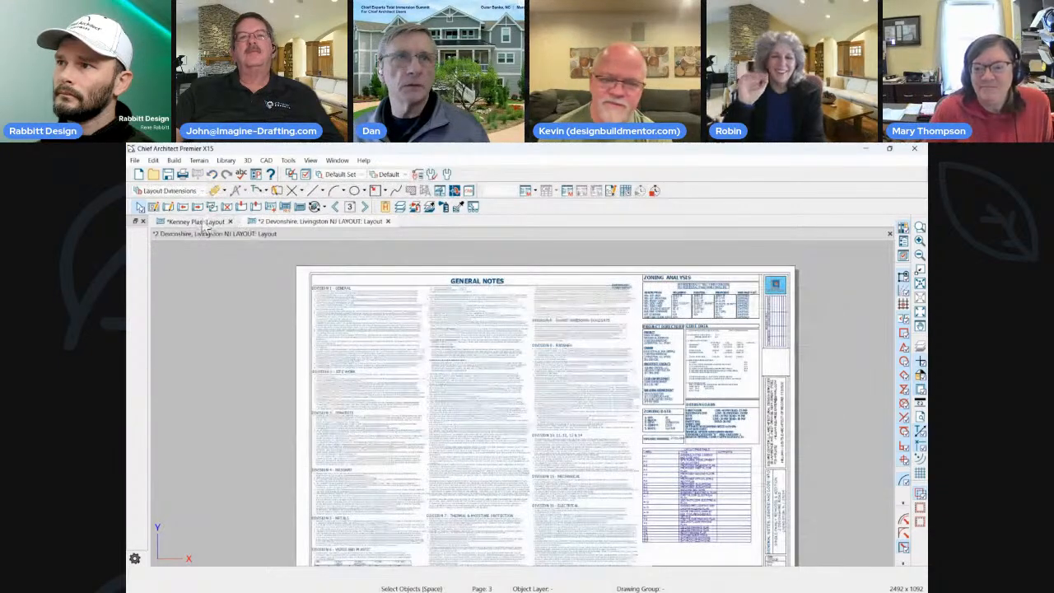
{"action": "left_click", "coordinate": [202, 222]}
{"action": "left_click", "coordinate": [229, 221]}
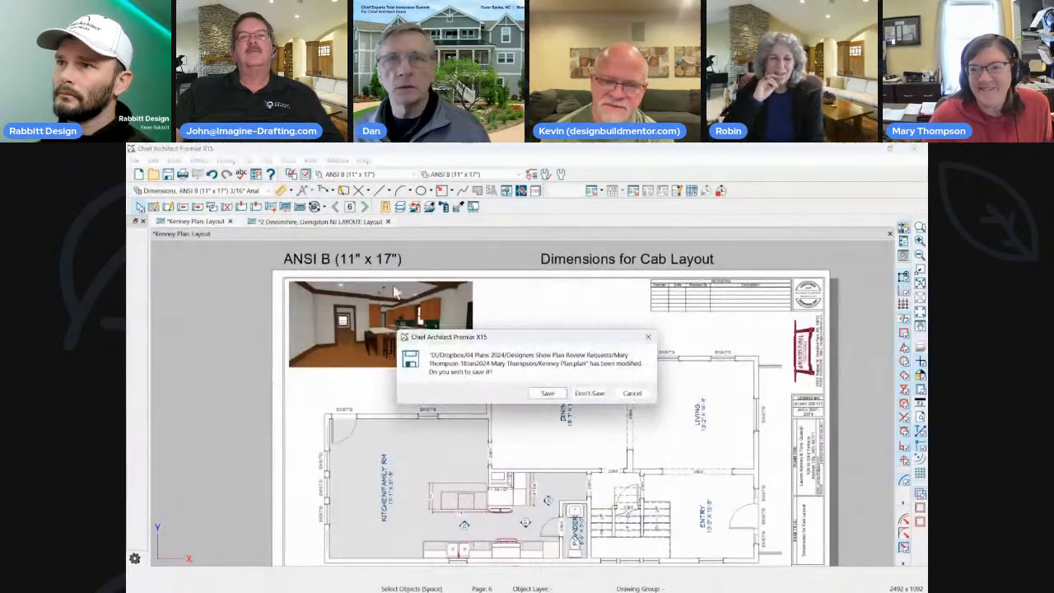
Close the Kenney Plan layout without saving, then zoom in and out over the Devonshire General Notes sheet.
{"action": "left_click", "coordinate": [585, 395]}
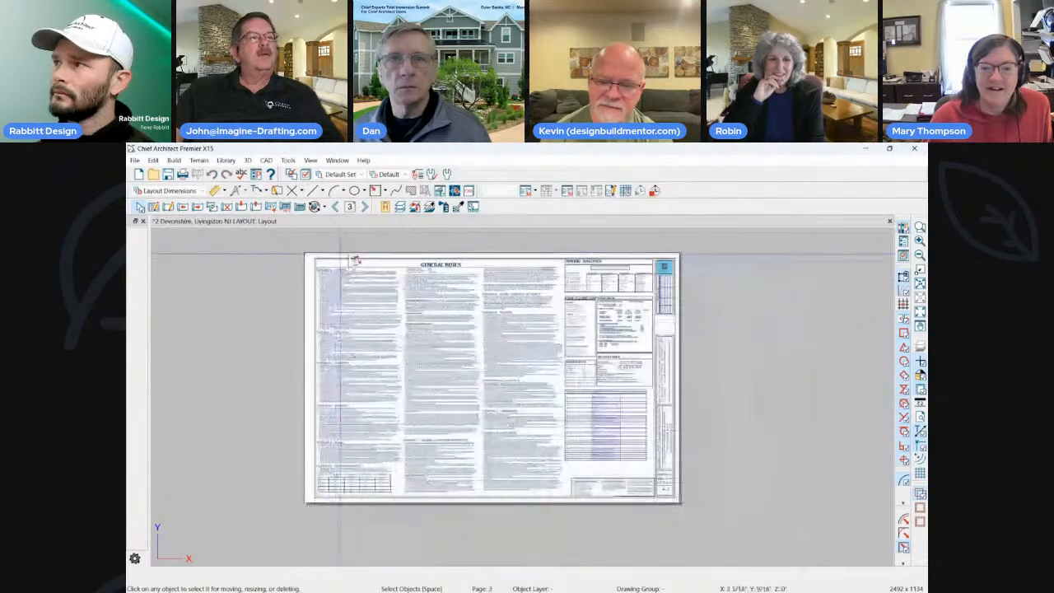
{"action": "scroll", "coordinate": [519, 292], "scroll_direction": "up", "scroll_amount": 1}
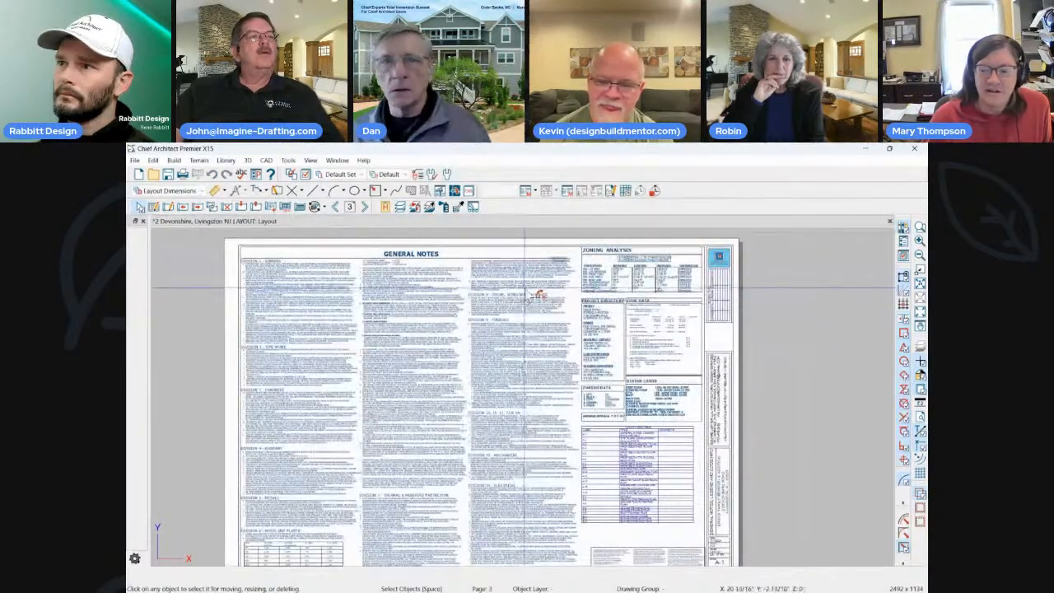
{"action": "scroll", "coordinate": [638, 290], "scroll_direction": "up", "scroll_amount": 1}
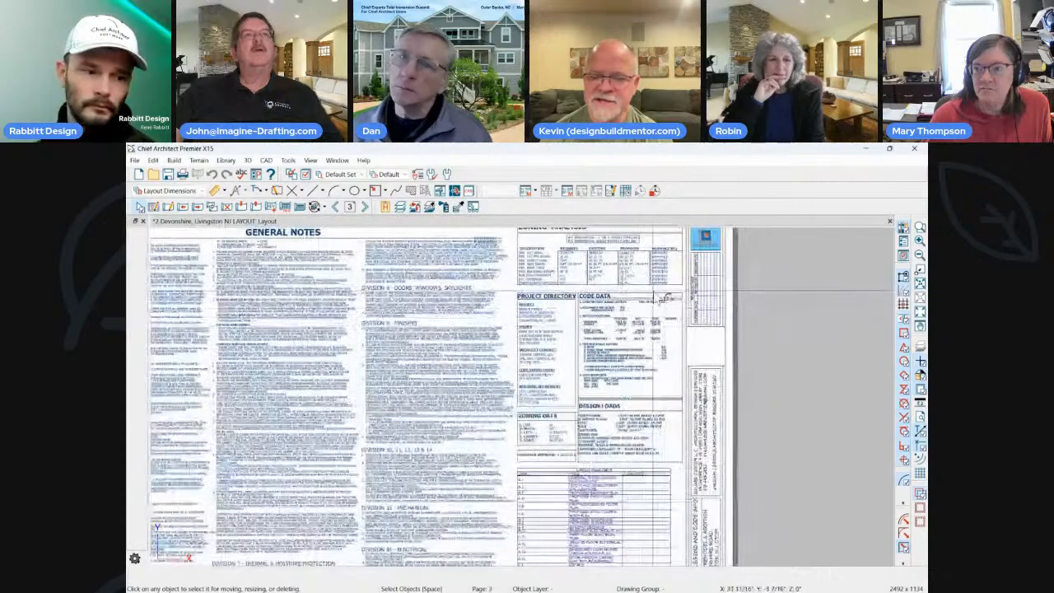
{"action": "scroll", "coordinate": [692, 544], "scroll_direction": "down", "scroll_amount": 1}
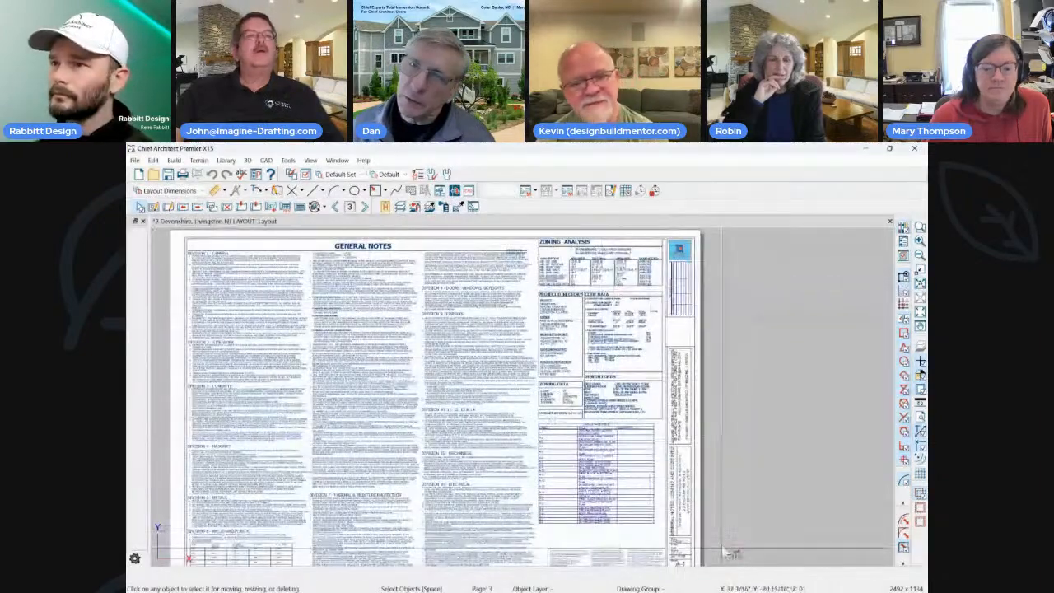
{"action": "scroll", "coordinate": [725, 551], "scroll_direction": "up", "scroll_amount": 2}
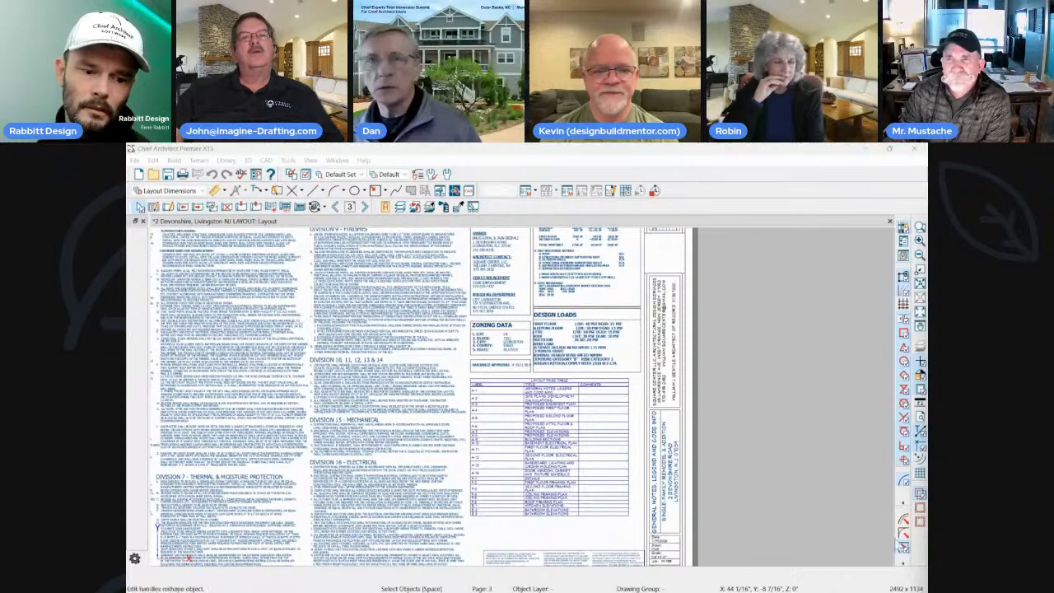
{"action": "scroll", "coordinate": [810, 432], "scroll_direction": "down", "scroll_amount": 2}
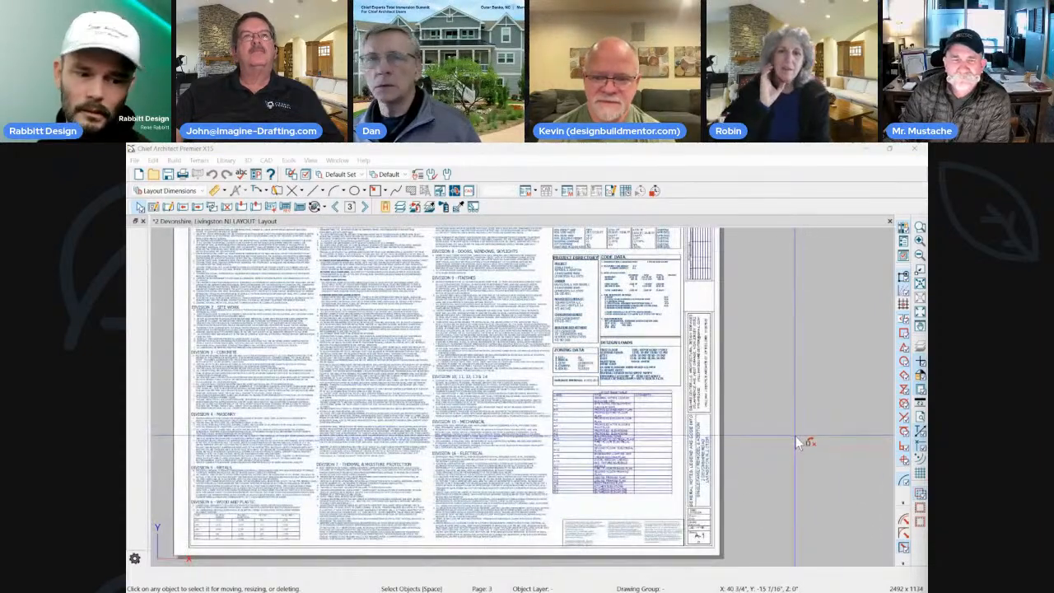
{"action": "scroll", "coordinate": [791, 453], "scroll_direction": "down", "scroll_amount": 2}
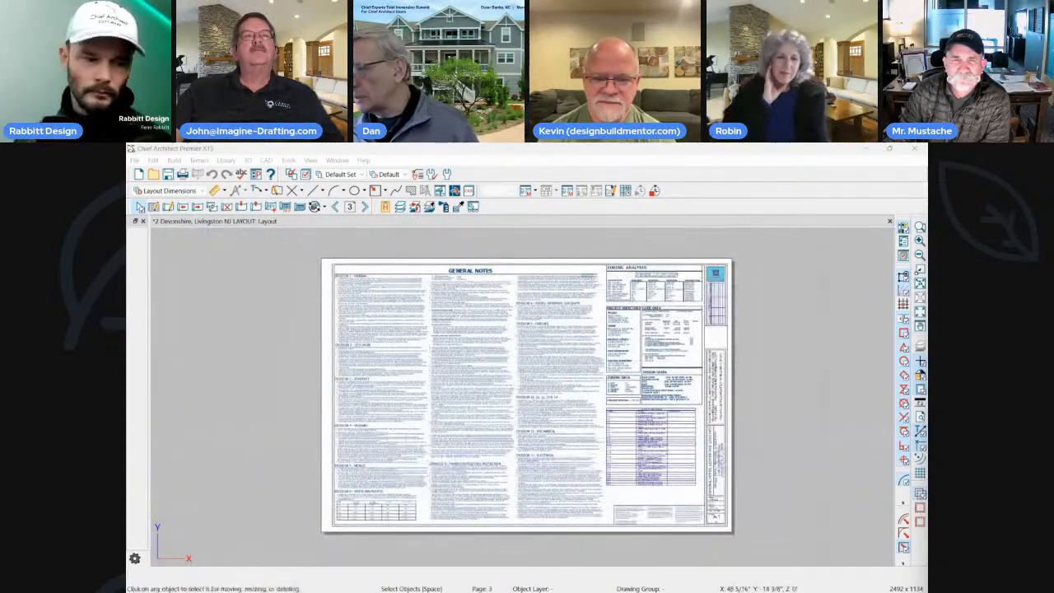
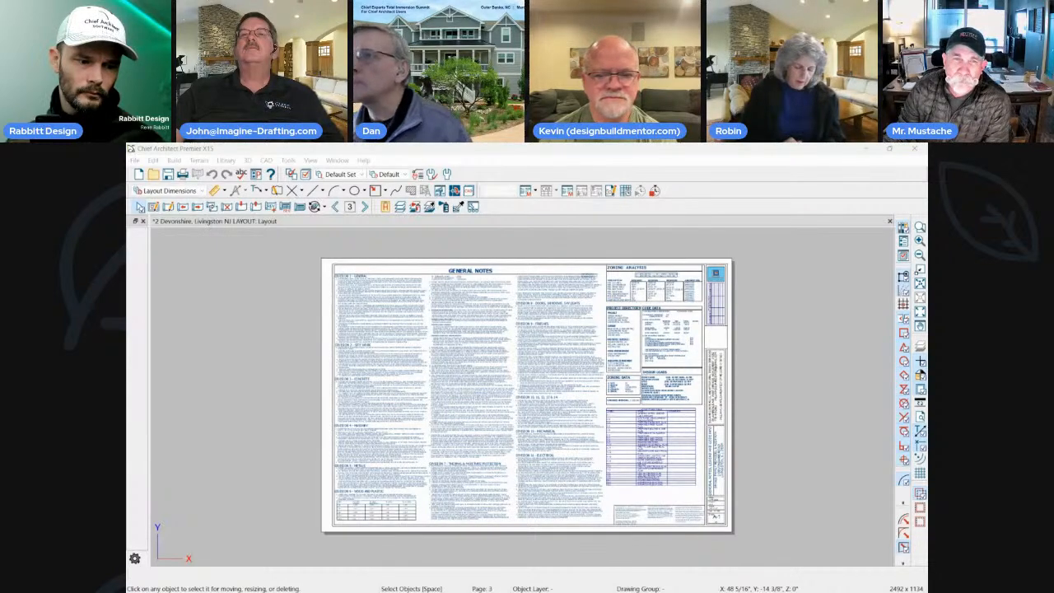
Bring the File Explorer window with the Musket Ridge 8 backup folder over the General Notes layout.
{"action": "left_click_drag", "start_coordinate": [1046, 276], "coordinate": [425, 174]}
{"action": "scroll", "coordinate": [840, 436], "scroll_direction": "down", "scroll_amount": 20}
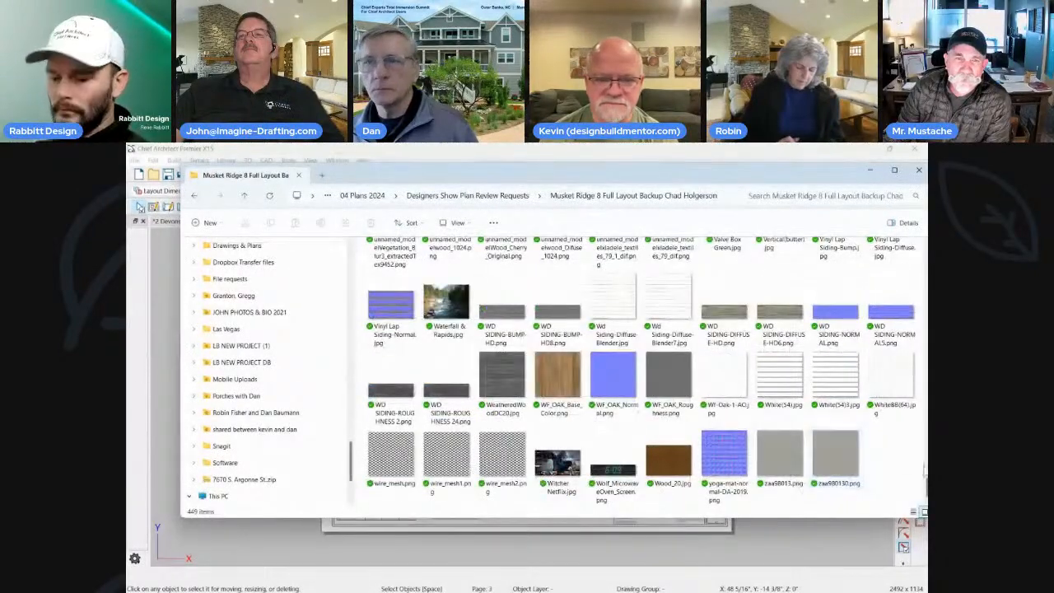
Scroll through the backup folder's 449 image thumbnails.
{"action": "scroll", "coordinate": [587, 343], "scroll_direction": "up", "scroll_amount": 5}
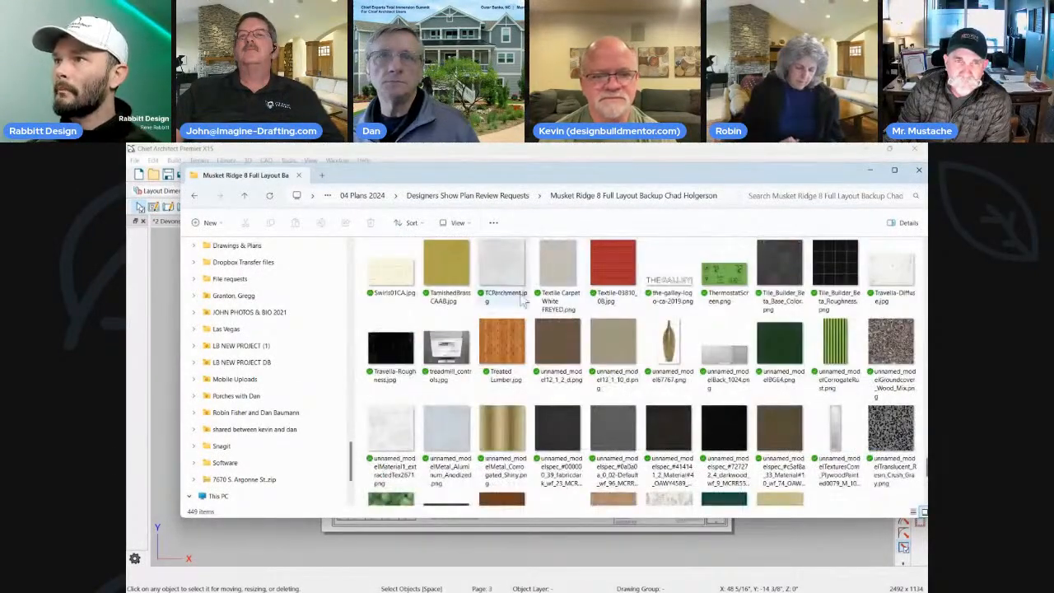
{"action": "scroll", "coordinate": [587, 344], "scroll_direction": "up", "scroll_amount": 10}
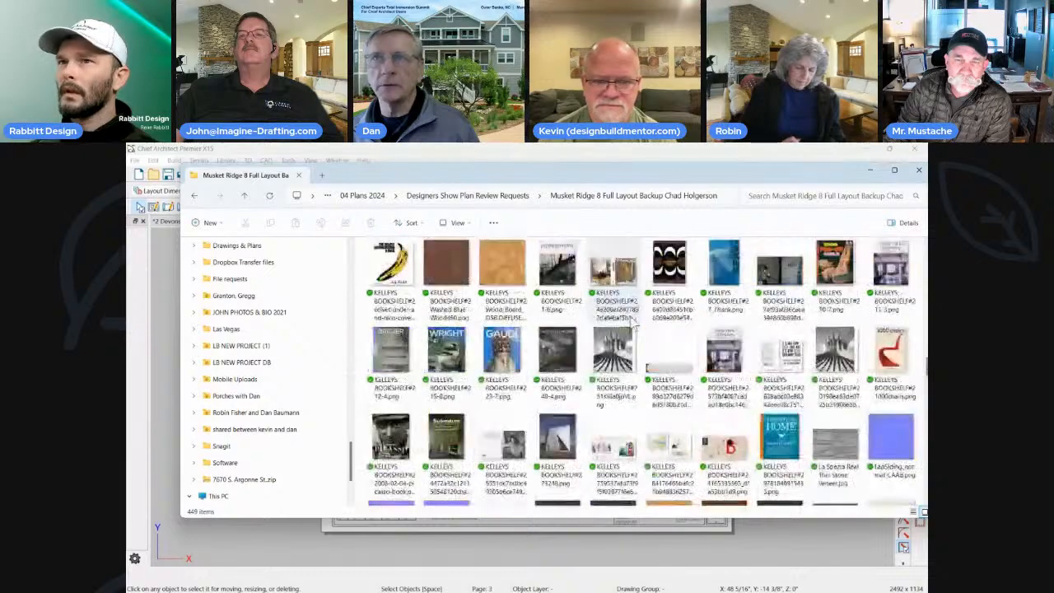
{"action": "left_click_drag", "start_coordinate": [666, 178], "coordinate": [645, 185]}
{"action": "scroll", "coordinate": [456, 422], "scroll_direction": "up", "scroll_amount": 3}
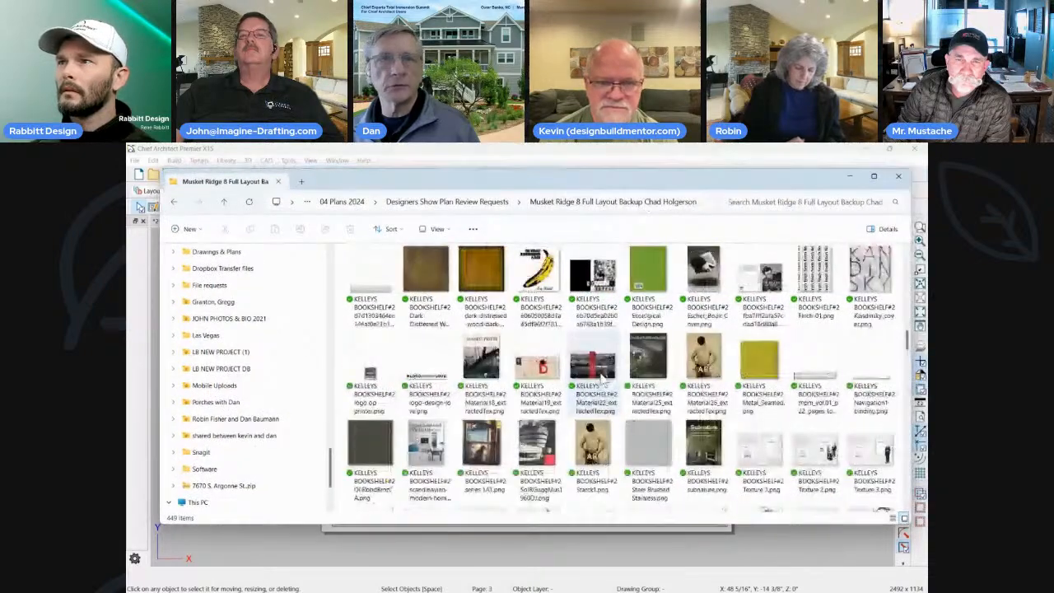
{"action": "scroll", "coordinate": [455, 422], "scroll_direction": "down", "scroll_amount": 2}
{"action": "scroll", "coordinate": [518, 424], "scroll_direction": "up", "scroll_amount": 1}
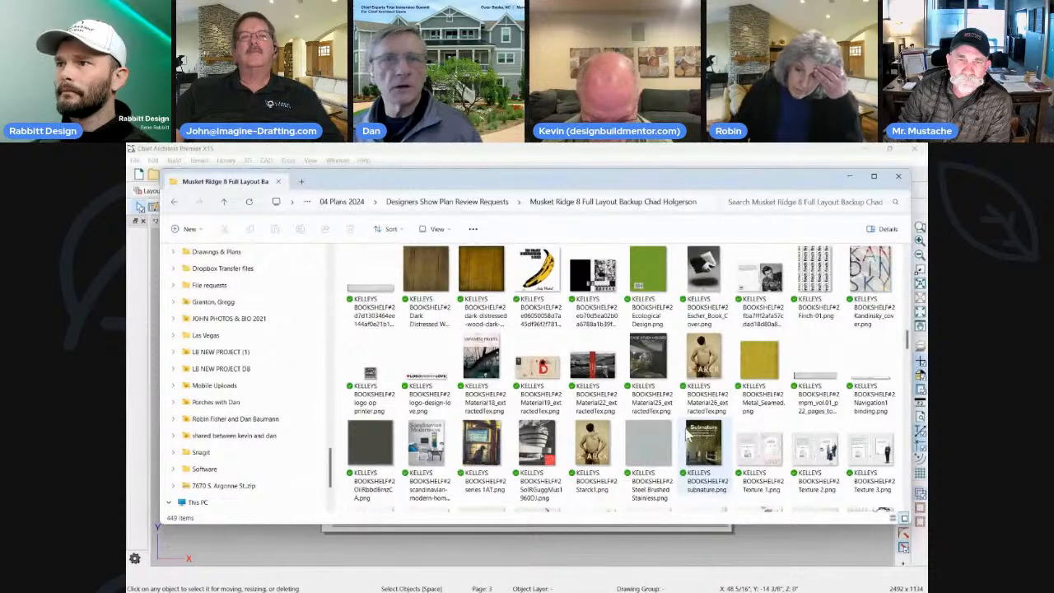
{"action": "scroll", "coordinate": [689, 436], "scroll_direction": "up", "scroll_amount": 5}
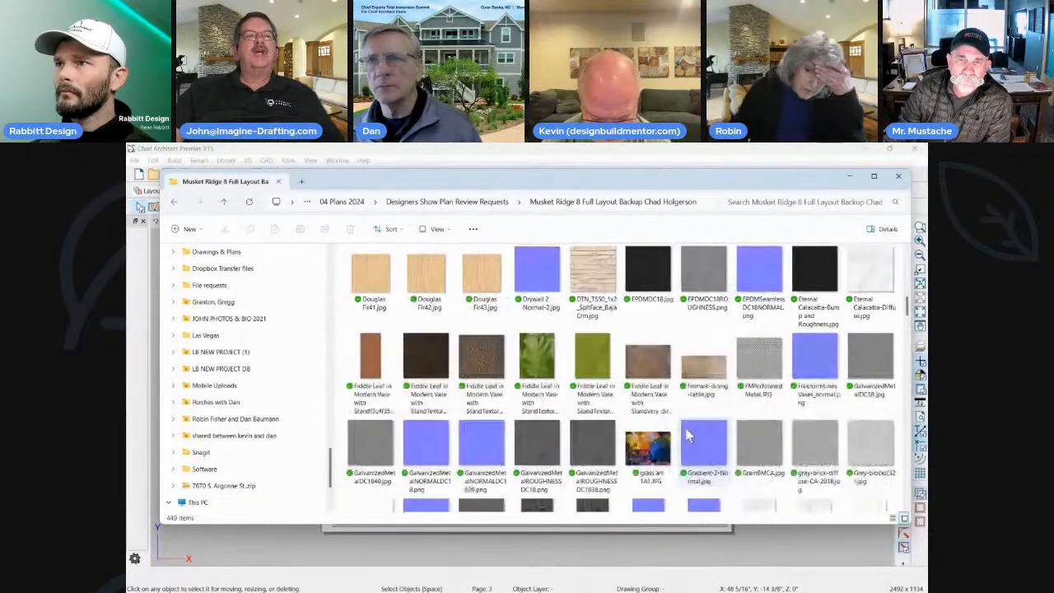
{"action": "scroll", "coordinate": [688, 437], "scroll_direction": "up", "scroll_amount": 3}
{"action": "scroll", "coordinate": [688, 436], "scroll_direction": "up", "scroll_amount": 3}
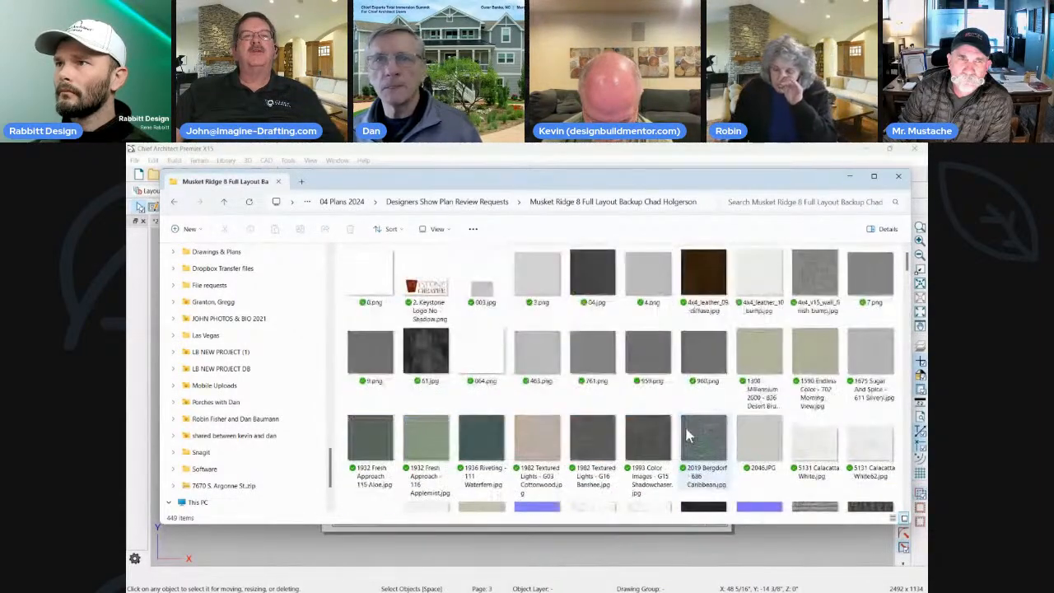
Switch the backup folder to a Details list showing dates, types and sizes.
{"action": "scroll", "coordinate": [688, 436], "scroll_direction": "down", "scroll_amount": 2}
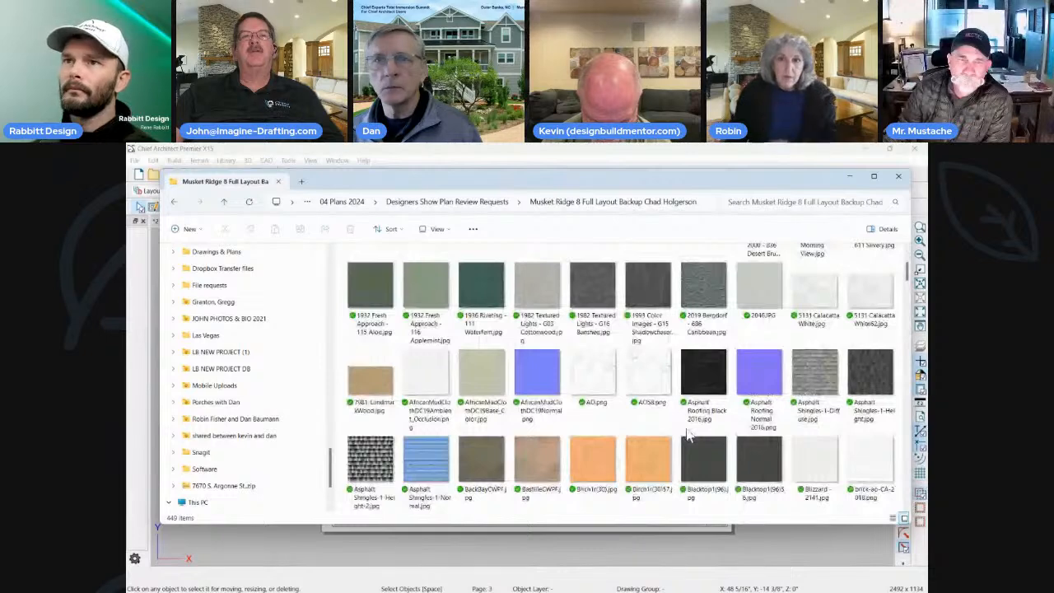
{"action": "scroll", "coordinate": [688, 437], "scroll_direction": "down", "scroll_amount": 1}
{"action": "scroll", "coordinate": [688, 437], "scroll_direction": "down", "scroll_amount": 2}
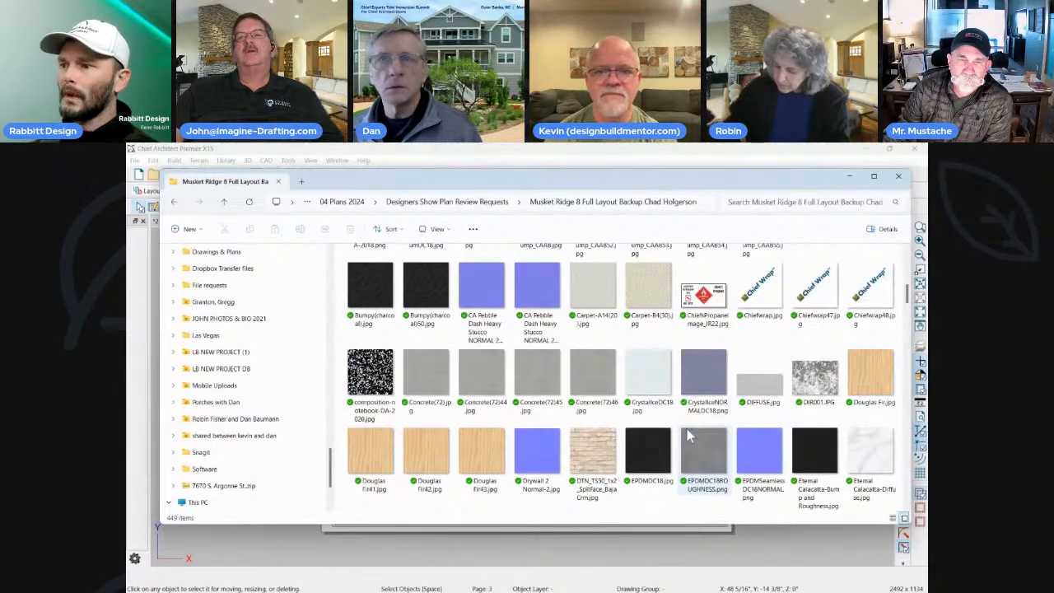
{"action": "scroll", "coordinate": [689, 437], "scroll_direction": "down", "scroll_amount": 2}
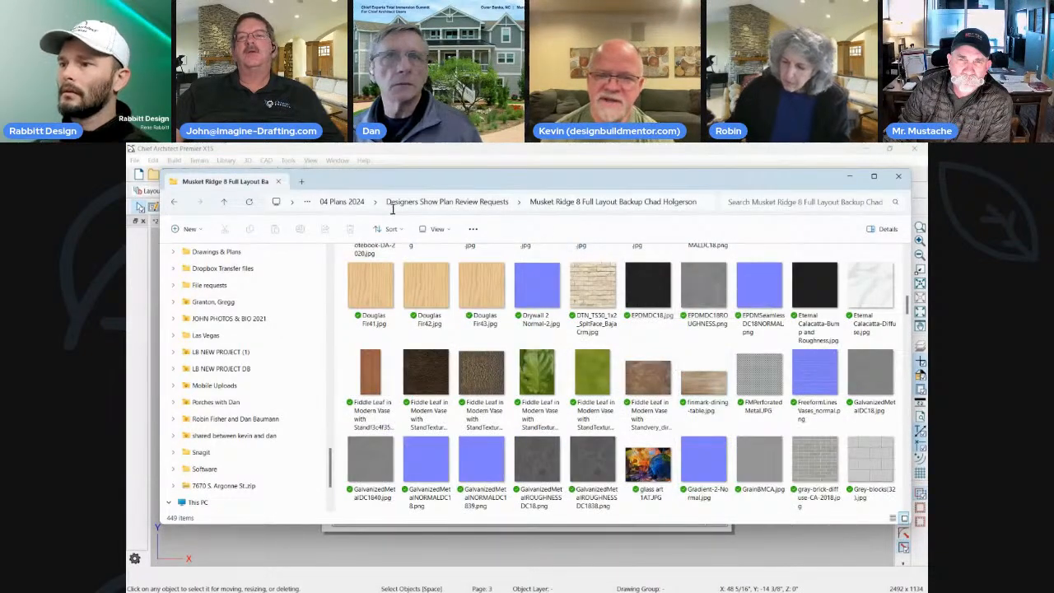
{"action": "left_click", "coordinate": [439, 230]}
{"action": "left_click", "coordinate": [450, 347]}
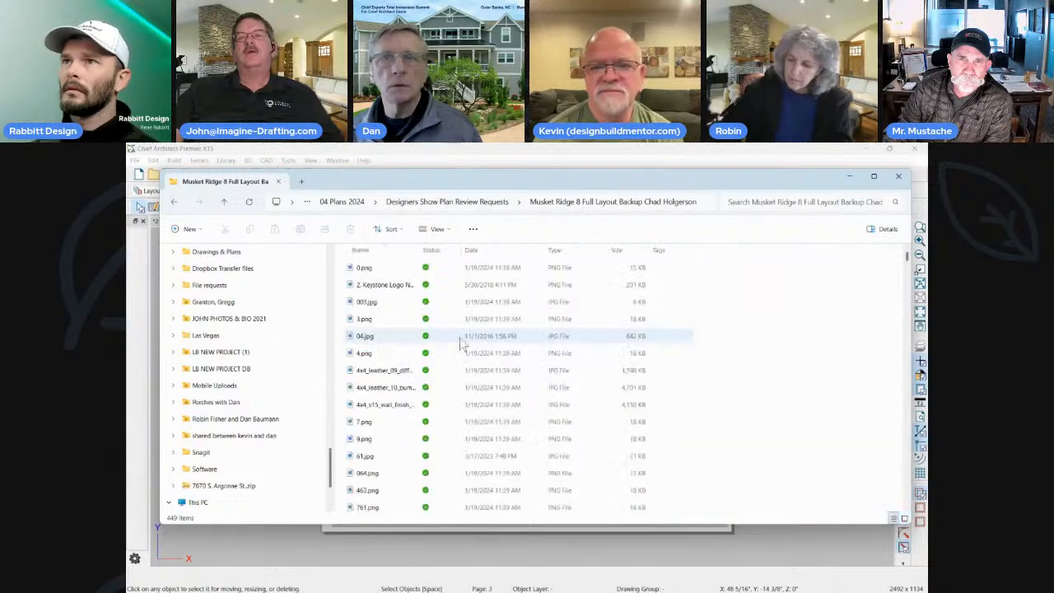
Widen the Name column, sort the backup files by Type and scroll to the .plan files.
{"action": "left_click_drag", "start_coordinate": [423, 249], "coordinate": [480, 249]}
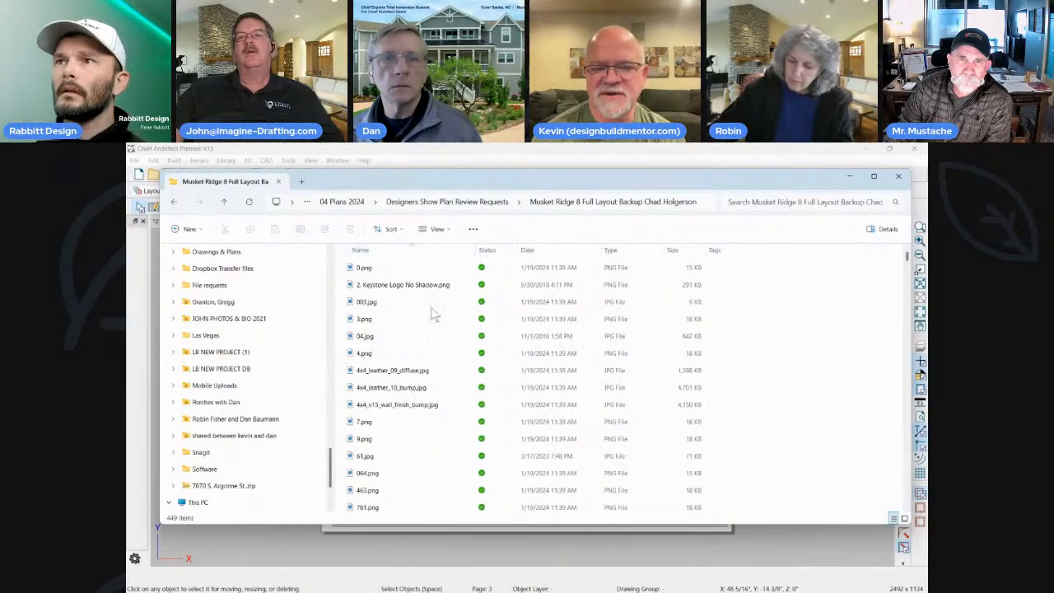
{"action": "left_click", "coordinate": [622, 251]}
{"action": "scroll", "coordinate": [659, 395], "scroll_direction": "down", "scroll_amount": 15}
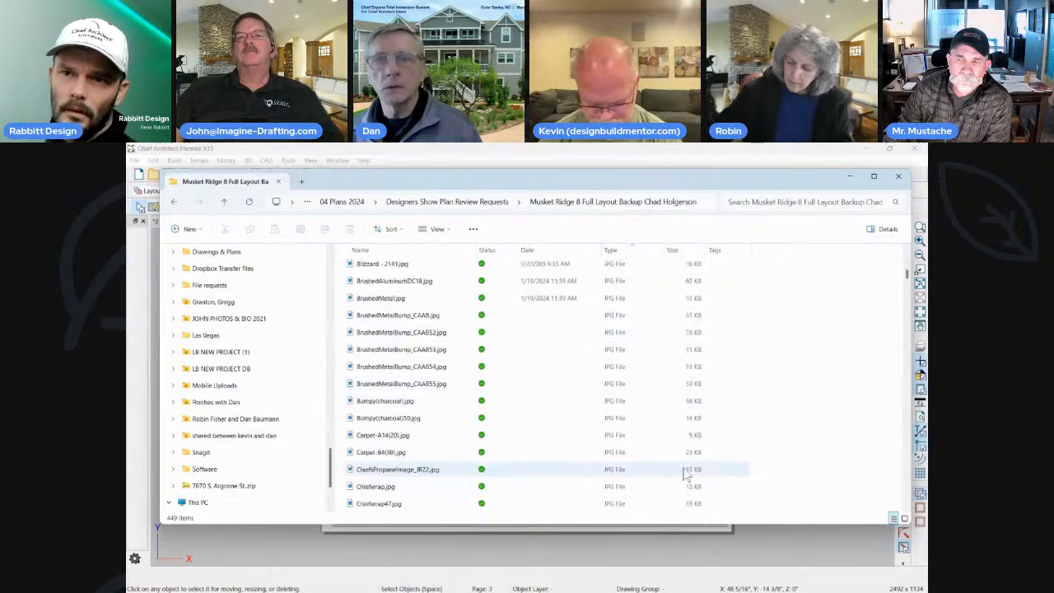
{"action": "scroll", "coordinate": [680, 473], "scroll_direction": "down", "scroll_amount": 20}
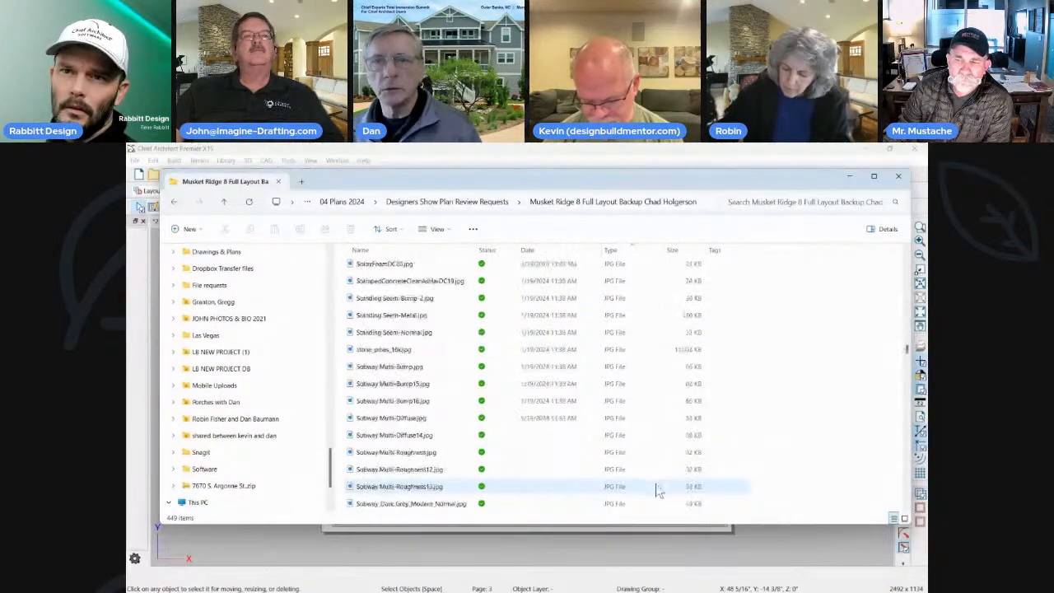
{"action": "scroll", "coordinate": [655, 494], "scroll_direction": "down", "scroll_amount": 10}
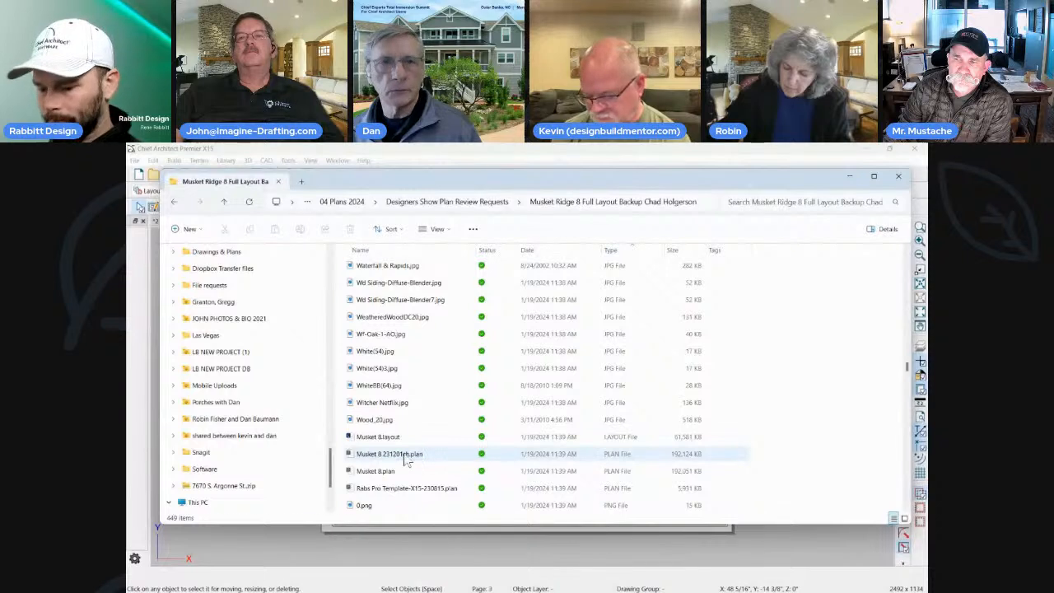
Select Musket 8 231201ch.plan and move the Explorer window aside to reveal Chief Architect.
{"action": "left_click", "coordinate": [406, 461]}
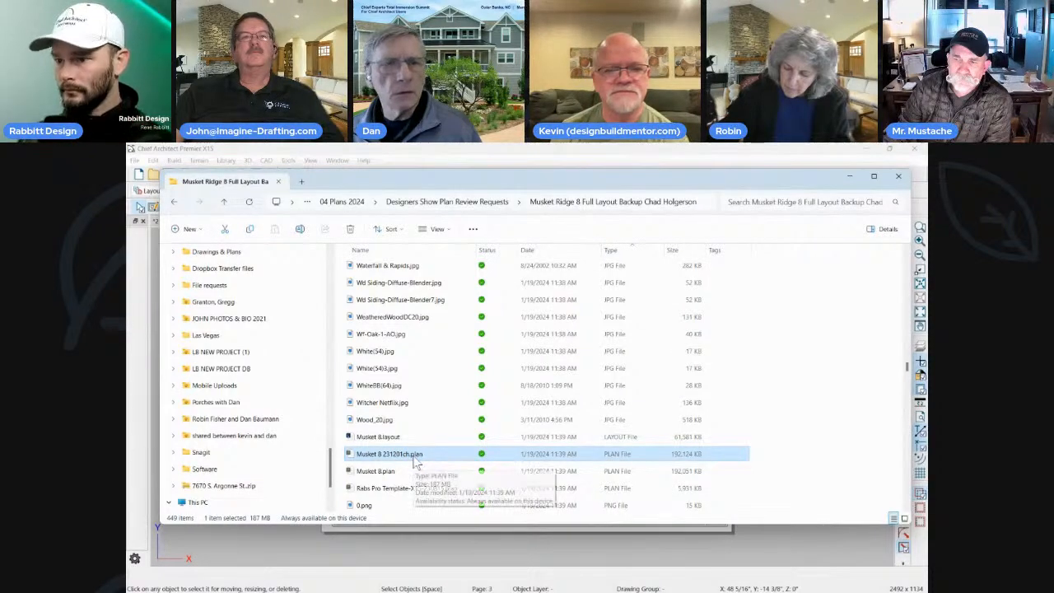
{"action": "left_click", "coordinate": [378, 472]}
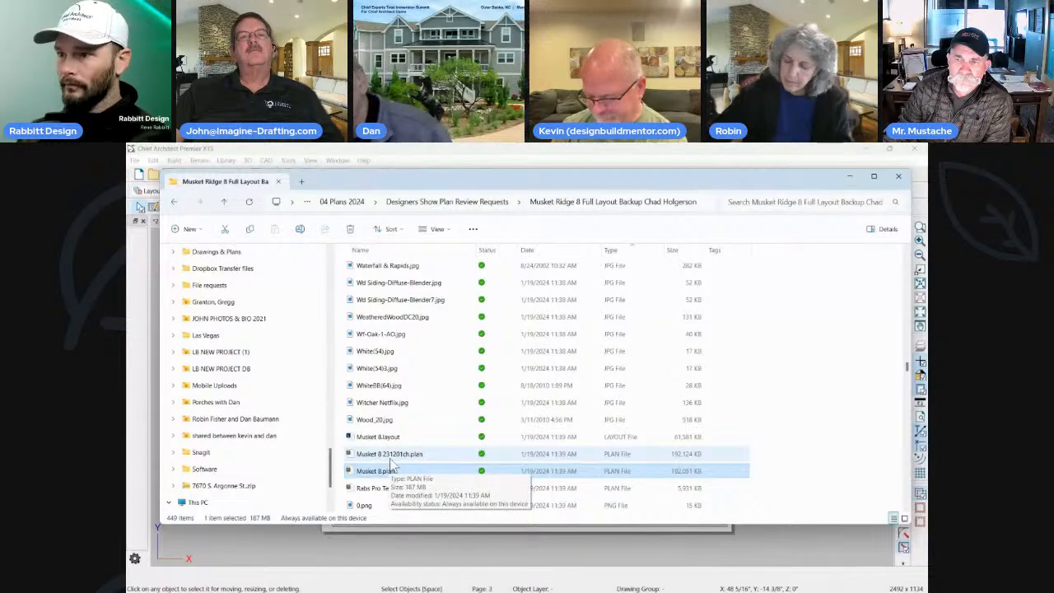
{"action": "left_click", "coordinate": [395, 458]}
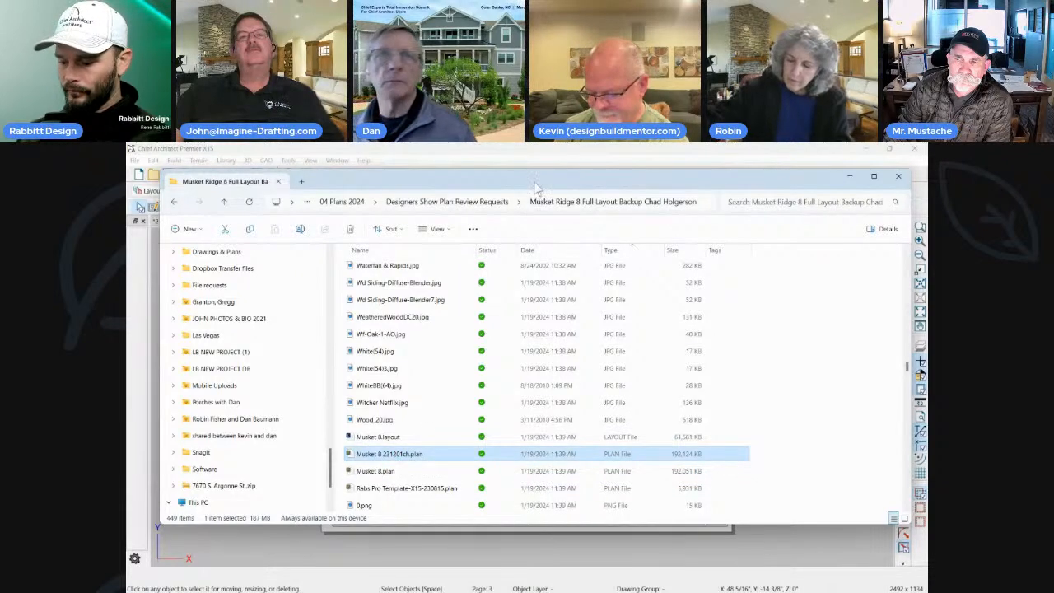
{"action": "left_click_drag", "start_coordinate": [394, 457], "coordinate": [258, 378]}
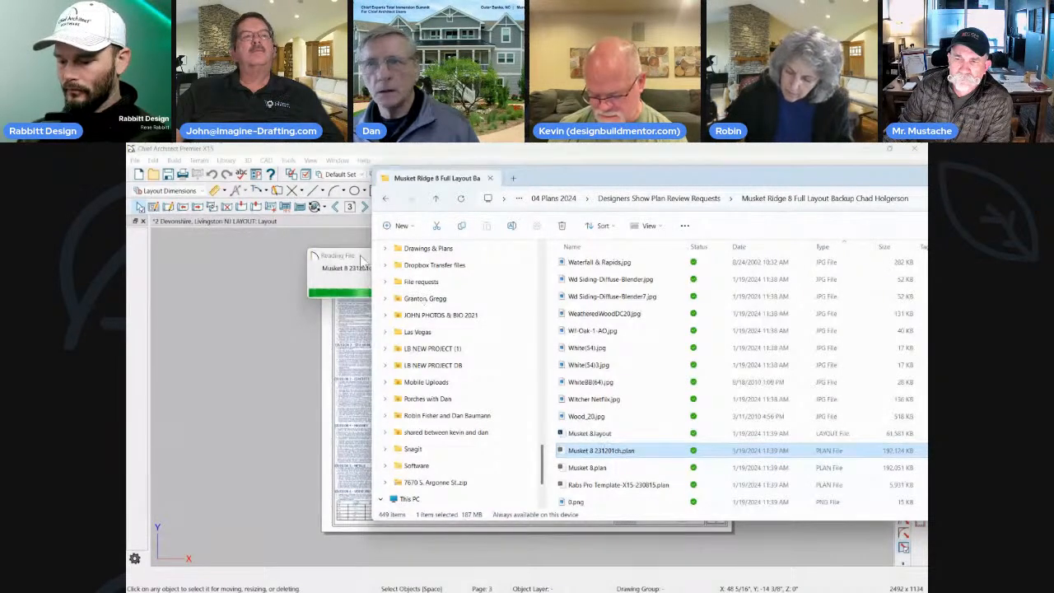
Keep the missing fonts for the Musket 8 plan and open Musket 8.layout from Explorer.
{"action": "left_click", "coordinate": [360, 261]}
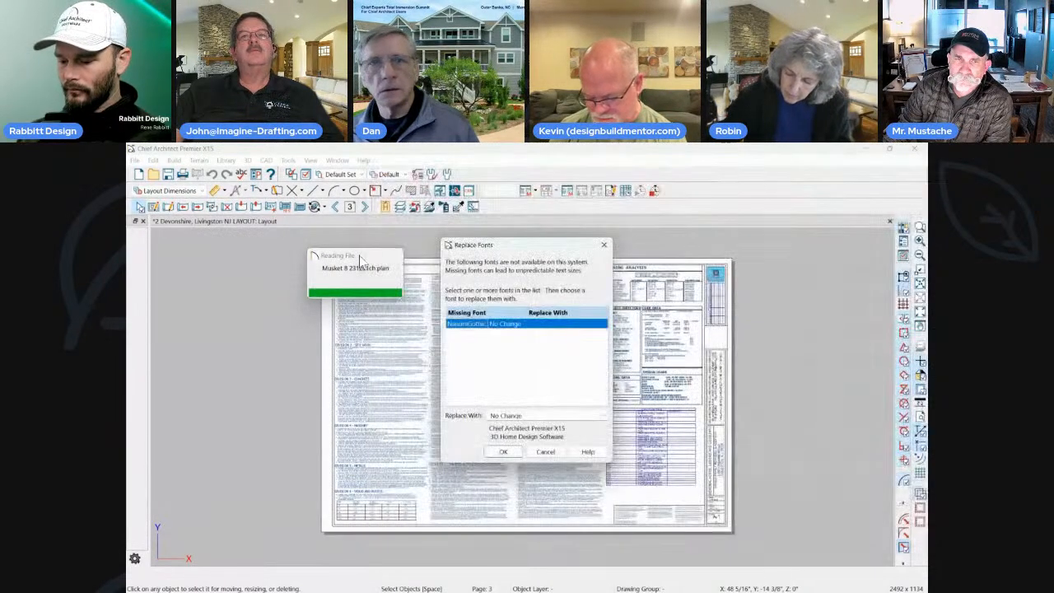
{"action": "left_click", "coordinate": [503, 458]}
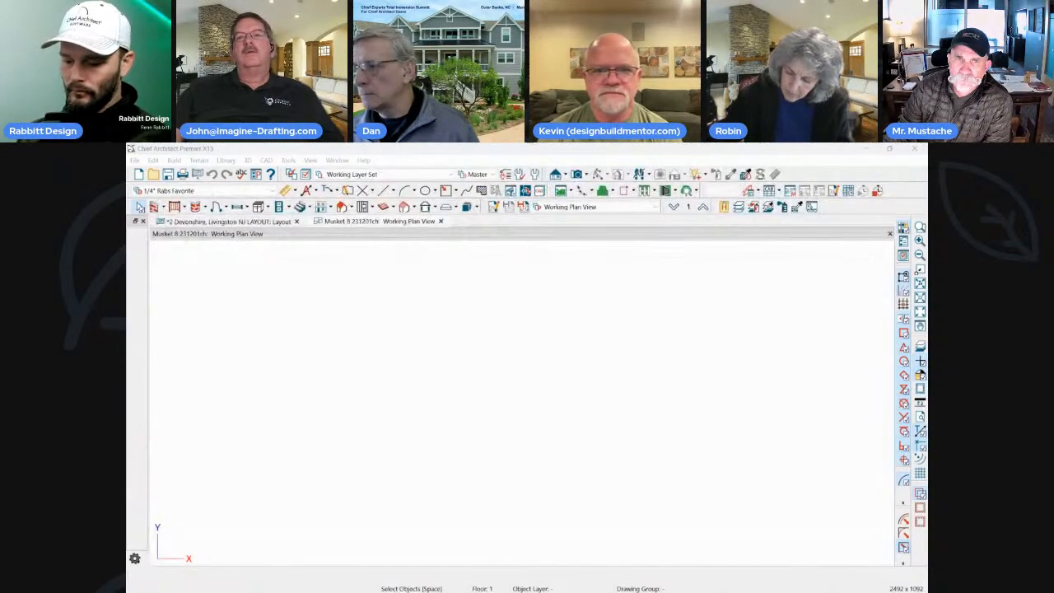
{"action": "key", "text": "alt+Tab"}
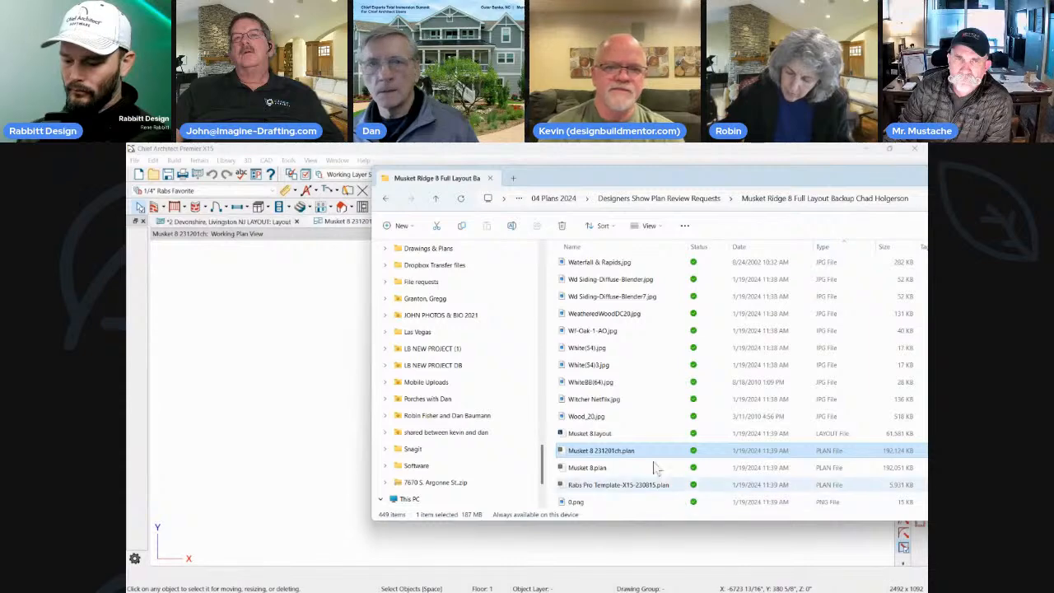
{"action": "left_click", "coordinate": [624, 434]}
{"action": "left_click_drag", "start_coordinate": [625, 440], "coordinate": [288, 402]}
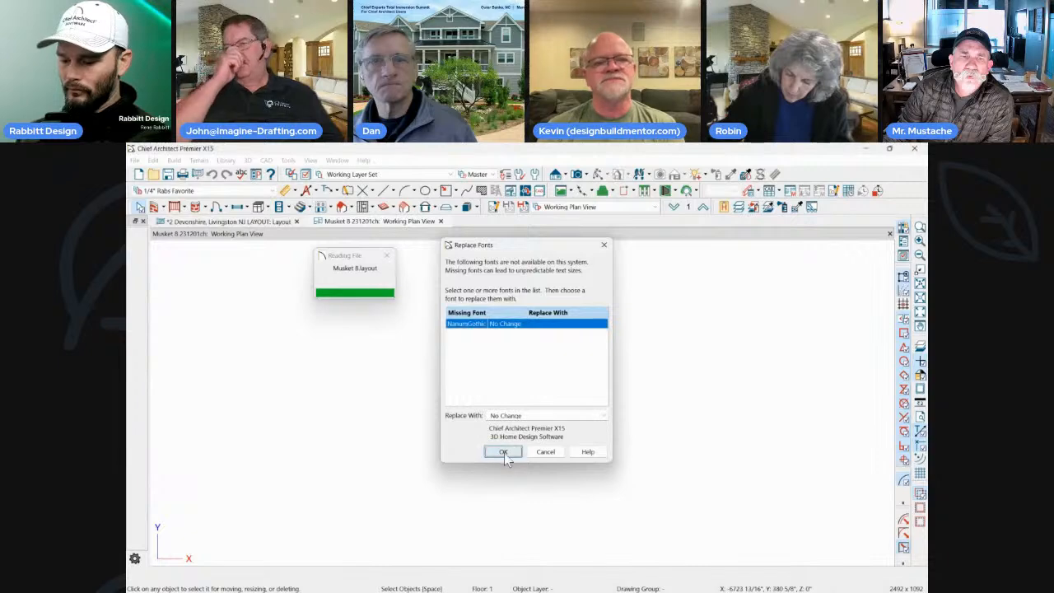
{"action": "left_click", "coordinate": [504, 452]}
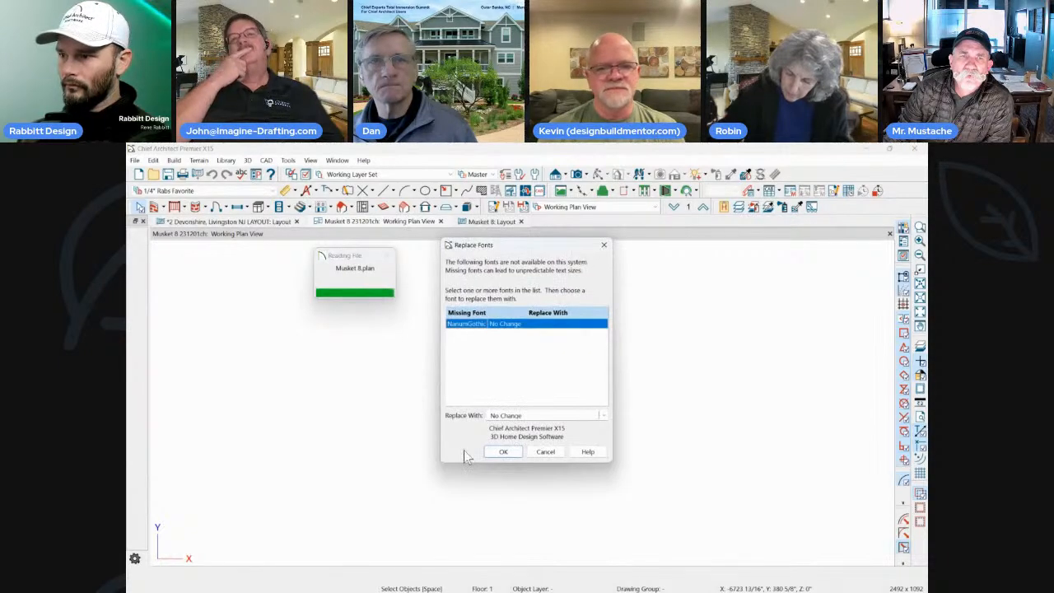
{"action": "left_click", "coordinate": [503, 451]}
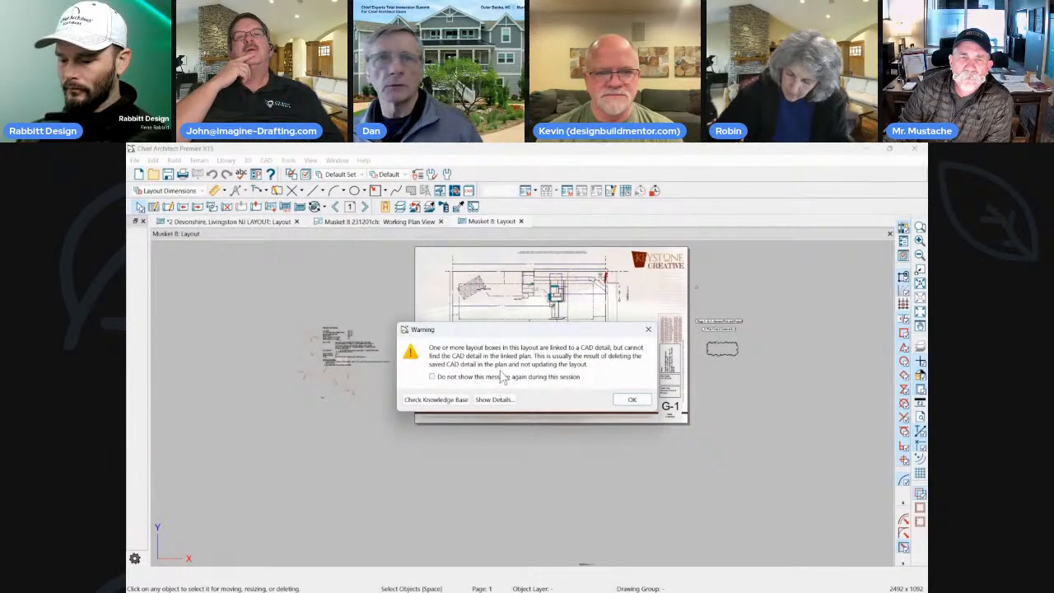
Dismiss the missing CAD detail warning and page forward through the A-1 and A-2 floor plan sheets.
{"action": "left_click", "coordinate": [631, 400]}
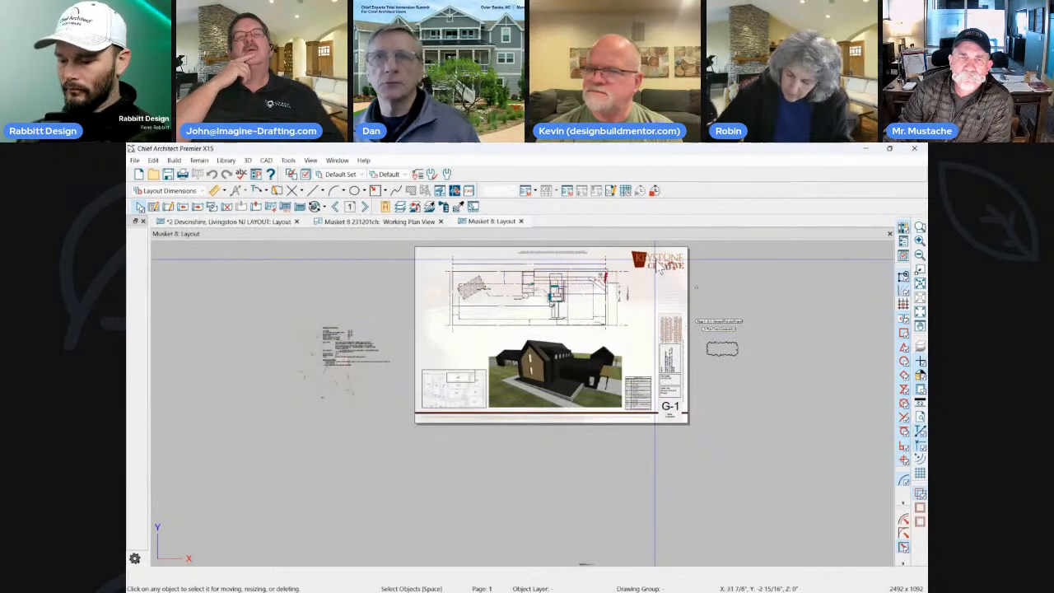
{"action": "scroll", "coordinate": [625, 263], "scroll_direction": "up", "scroll_amount": 3}
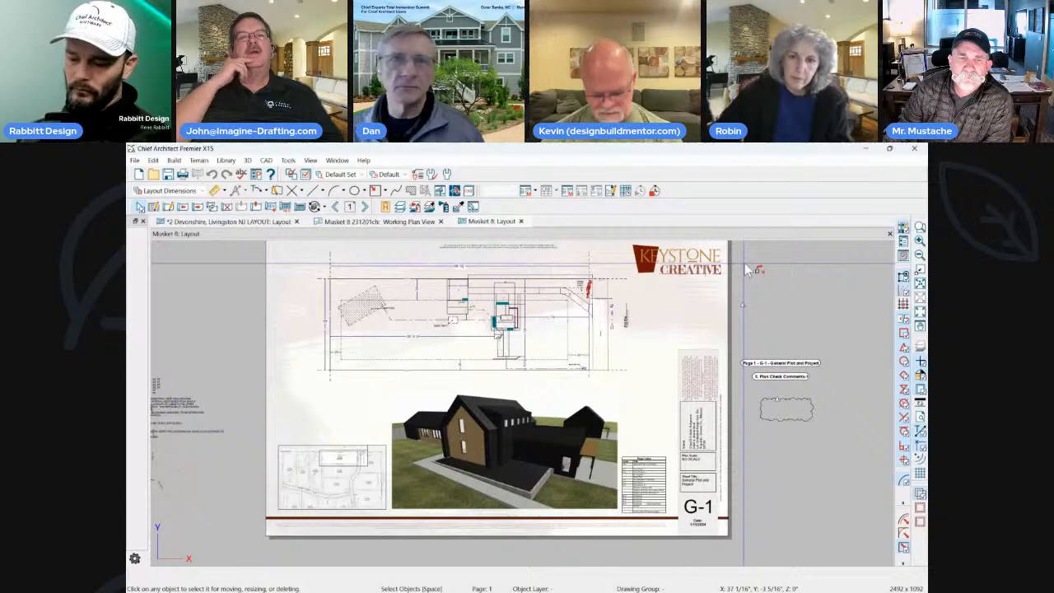
{"action": "scroll", "coordinate": [766, 282], "scroll_direction": "up", "scroll_amount": 1}
{"action": "scroll", "coordinate": [765, 281], "scroll_direction": "up", "scroll_amount": 1}
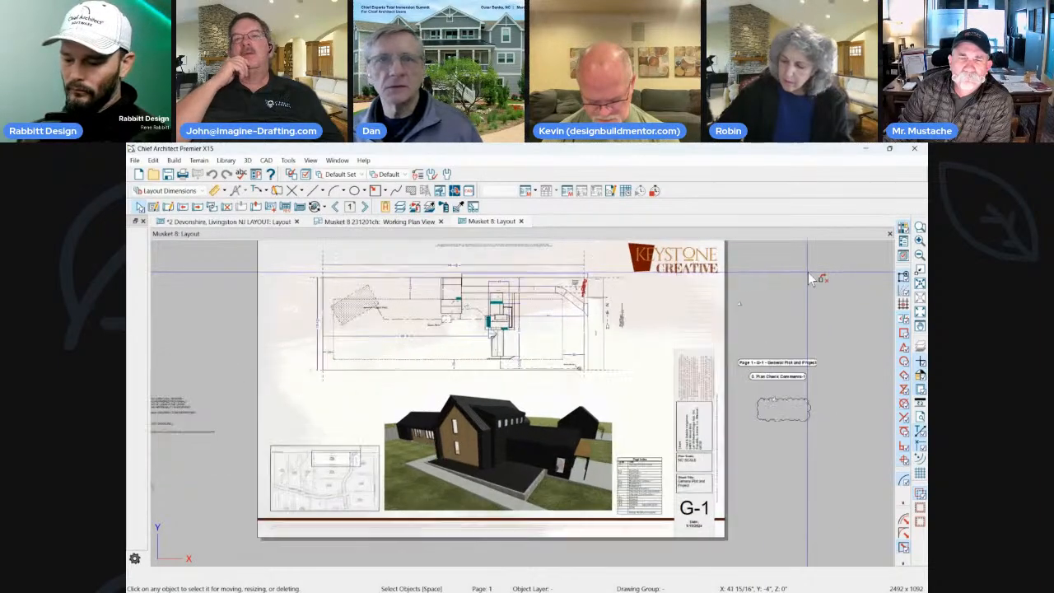
{"action": "left_click", "coordinate": [365, 207]}
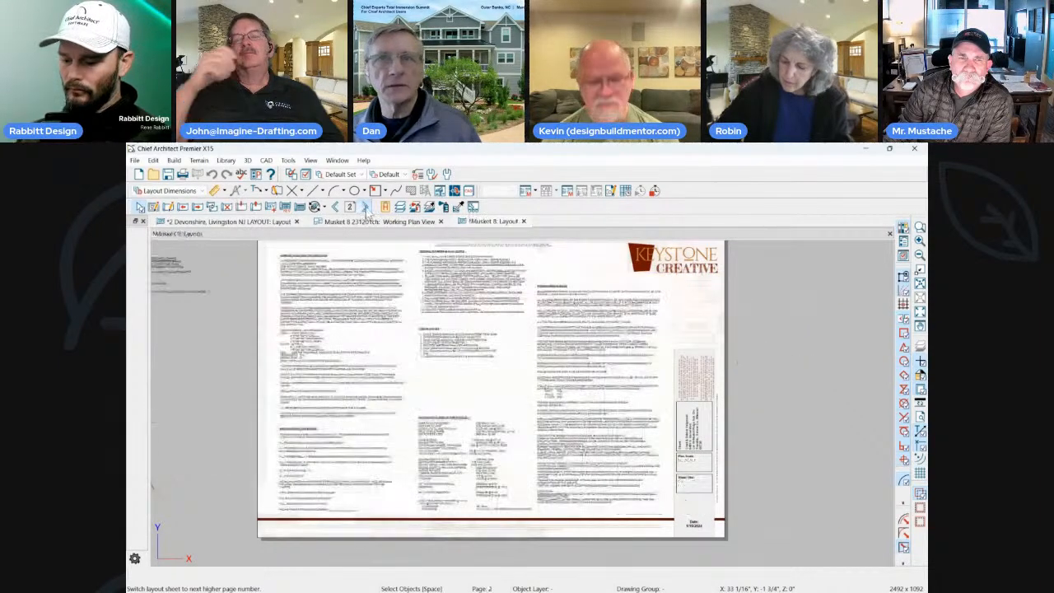
{"action": "left_click", "coordinate": [365, 206]}
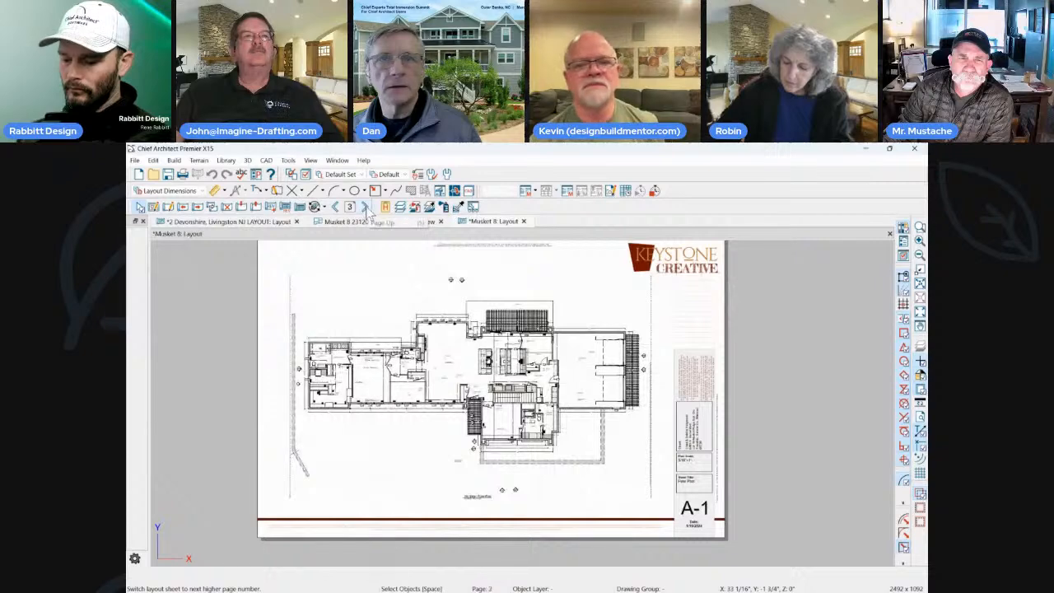
{"action": "left_click", "coordinate": [365, 207]}
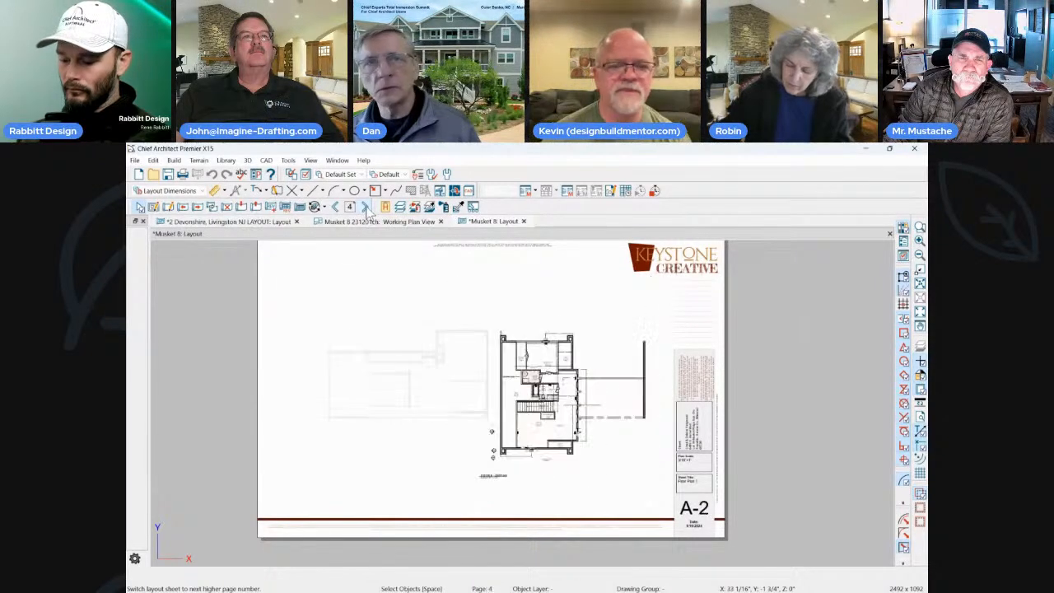
{"action": "left_click", "coordinate": [365, 207]}
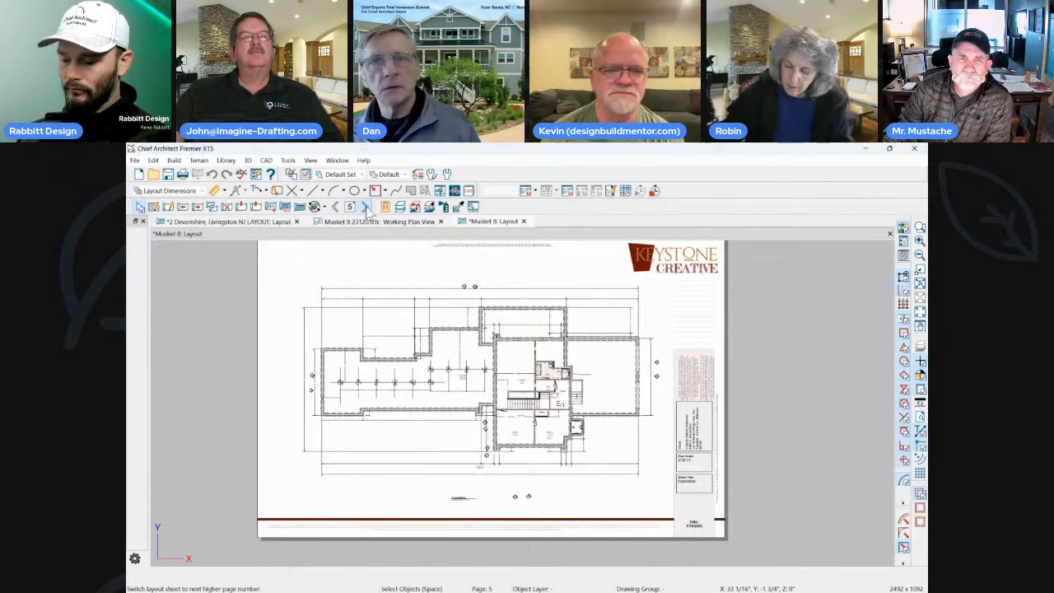
{"action": "left_click", "coordinate": [364, 206]}
Continue through A-3, A-4 and A-5, return to A-3 and select the window schedule.
{"action": "left_click", "coordinate": [365, 207]}
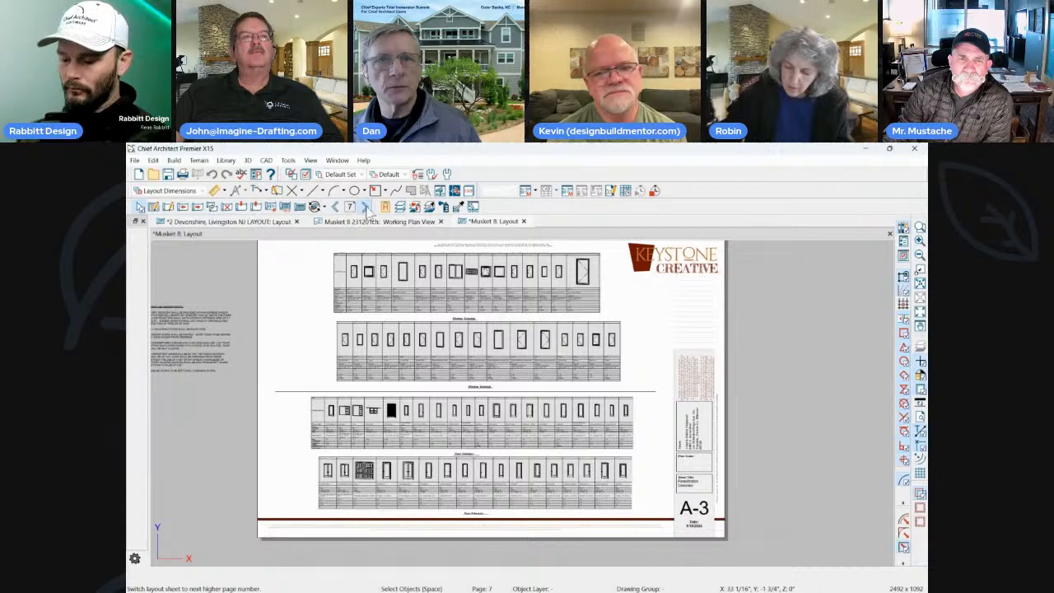
{"action": "left_click", "coordinate": [364, 207]}
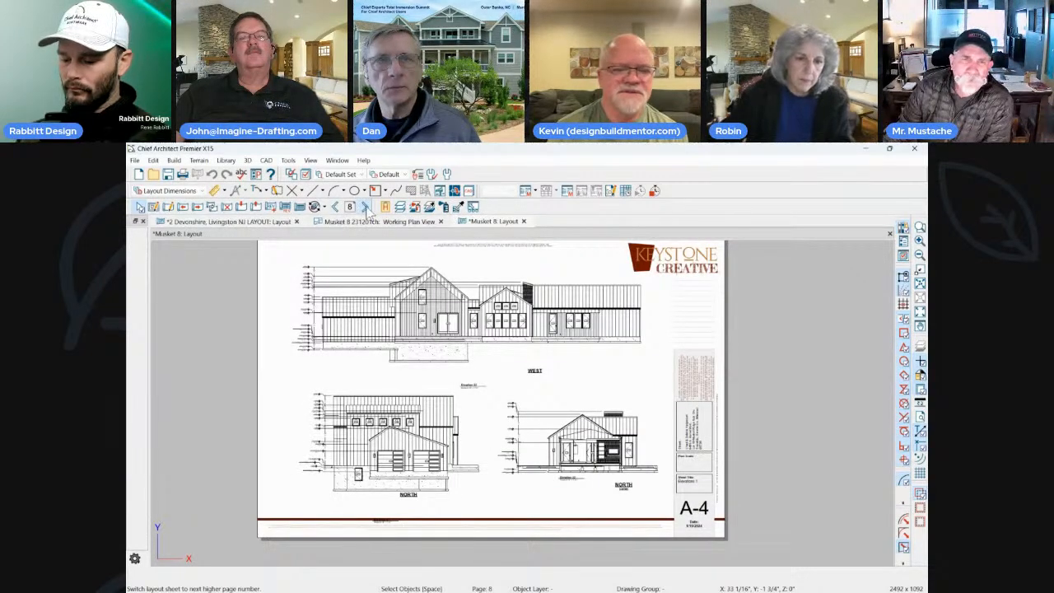
{"action": "left_click", "coordinate": [365, 206]}
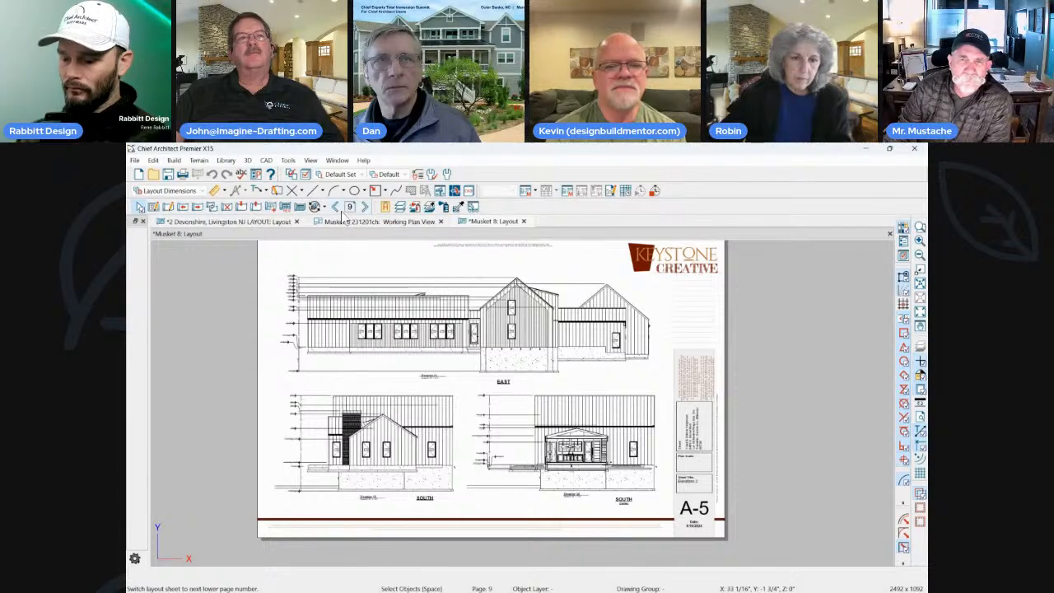
{"action": "left_click", "coordinate": [334, 207]}
{"action": "left_click", "coordinate": [334, 207]}
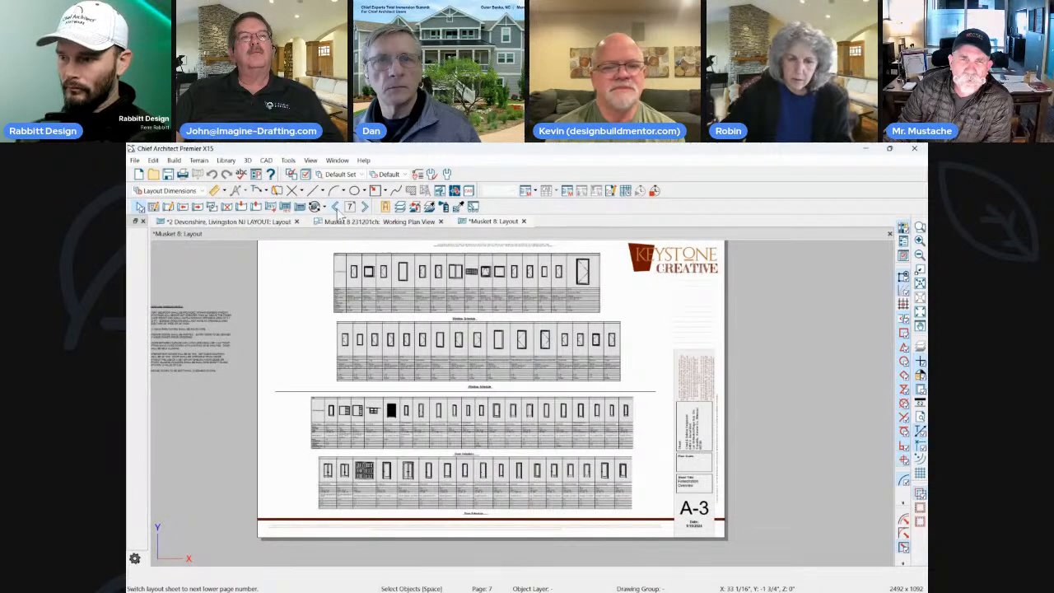
{"action": "scroll", "coordinate": [422, 284], "scroll_direction": "up", "scroll_amount": 1}
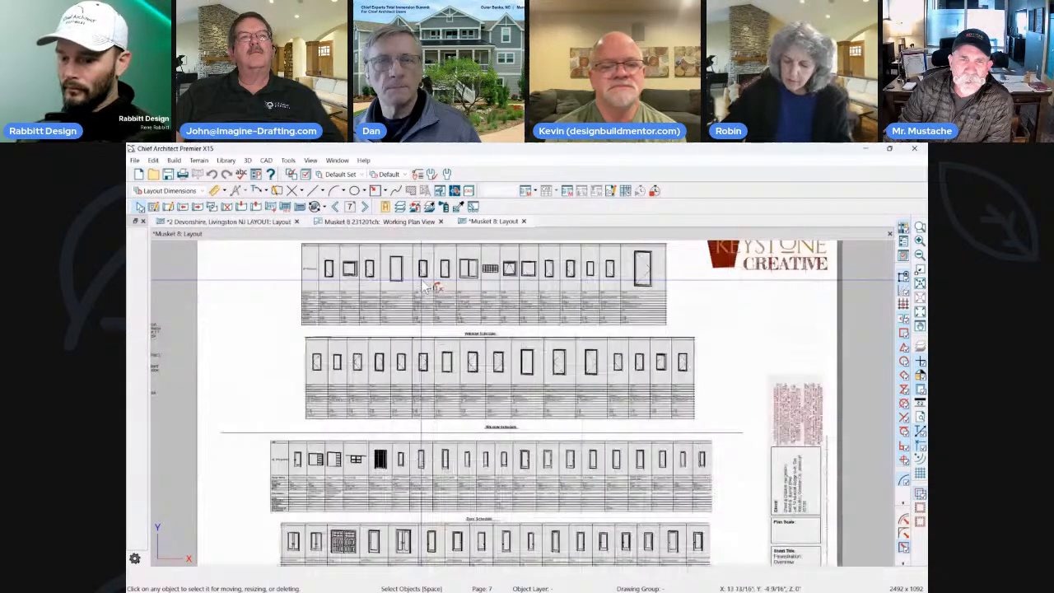
{"action": "left_click", "coordinate": [421, 284]}
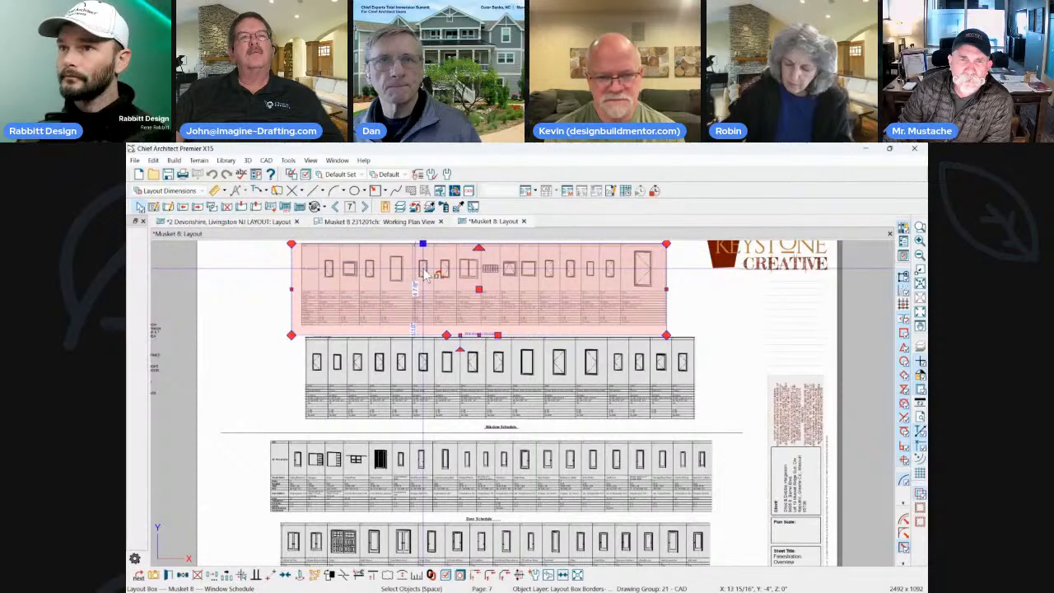
Open the A-3 window schedule in its own view and try selecting it.
{"action": "double_click", "coordinate": [423, 271]}
{"action": "scroll", "coordinate": [572, 300], "scroll_direction": "down", "scroll_amount": 1}
{"action": "scroll", "coordinate": [649, 469], "scroll_direction": "up", "scroll_amount": 3}
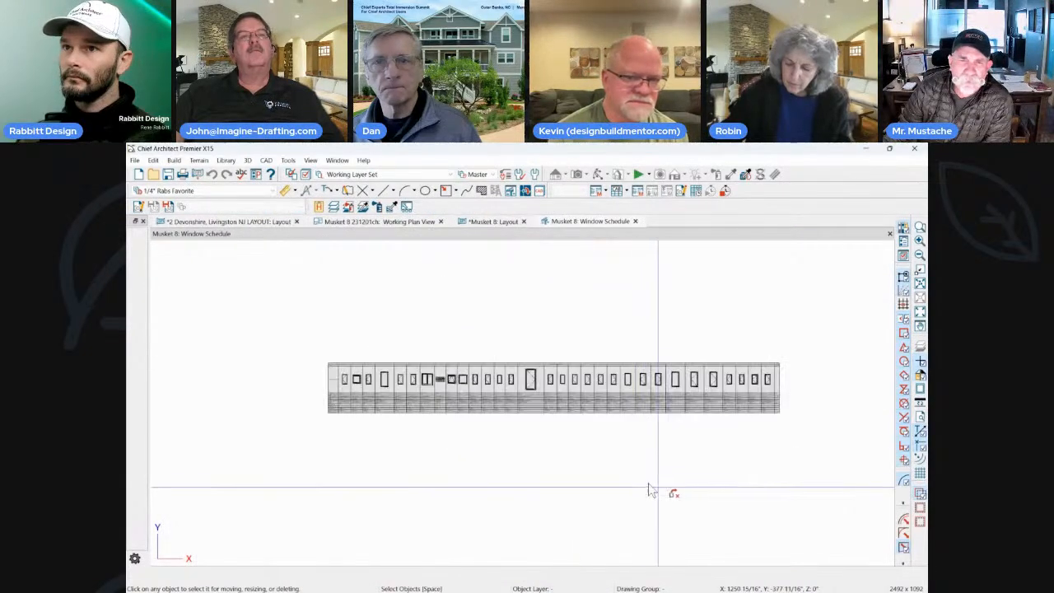
{"action": "left_click", "coordinate": [593, 382]}
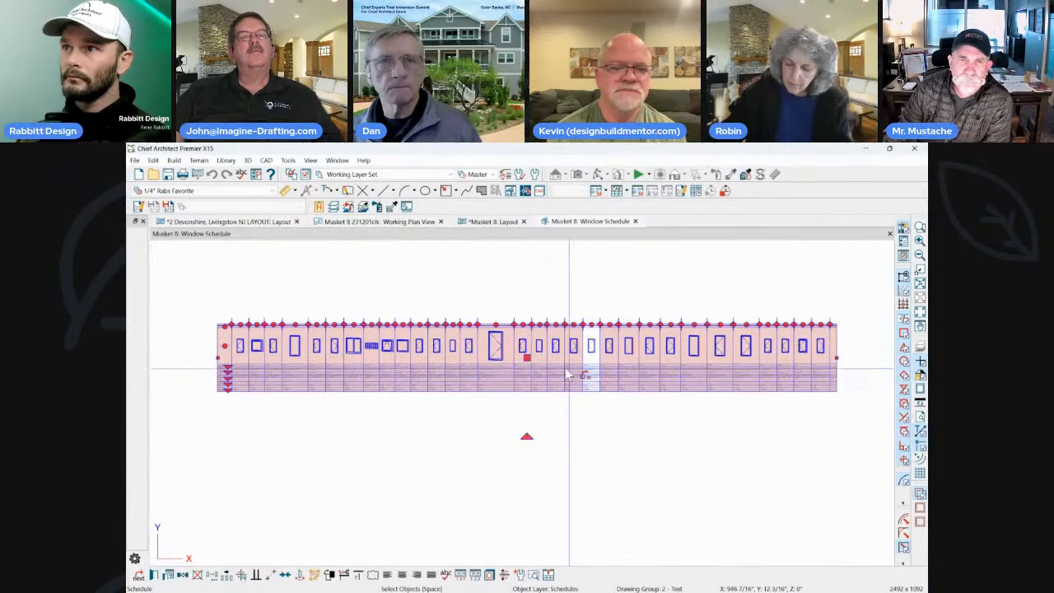
{"action": "key", "text": "Escape"}
{"action": "left_click", "coordinate": [574, 365]}
{"action": "scroll", "coordinate": [396, 430], "scroll_direction": "up", "scroll_amount": 1}
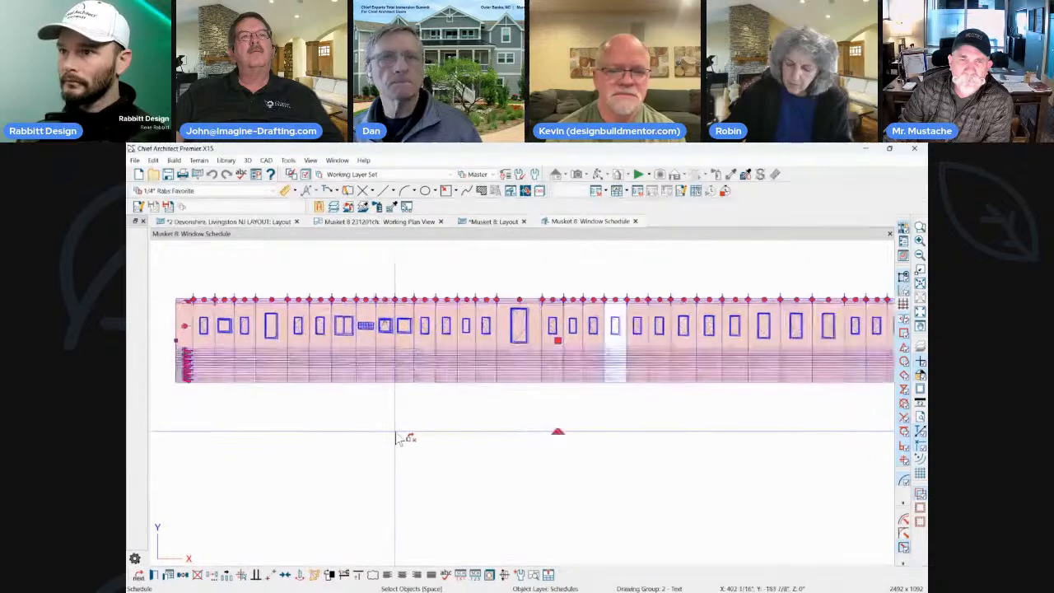
{"action": "left_click", "coordinate": [396, 430]}
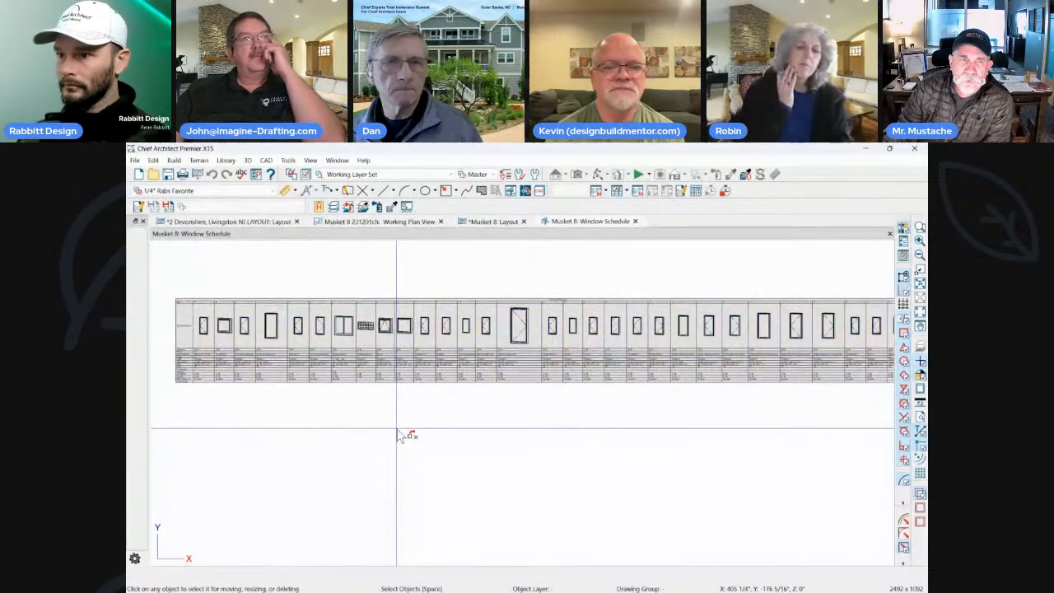
{"action": "scroll", "coordinate": [173, 344], "scroll_direction": "up", "scroll_amount": 1}
{"action": "scroll", "coordinate": [173, 344], "scroll_direction": "up", "scroll_amount": 6}
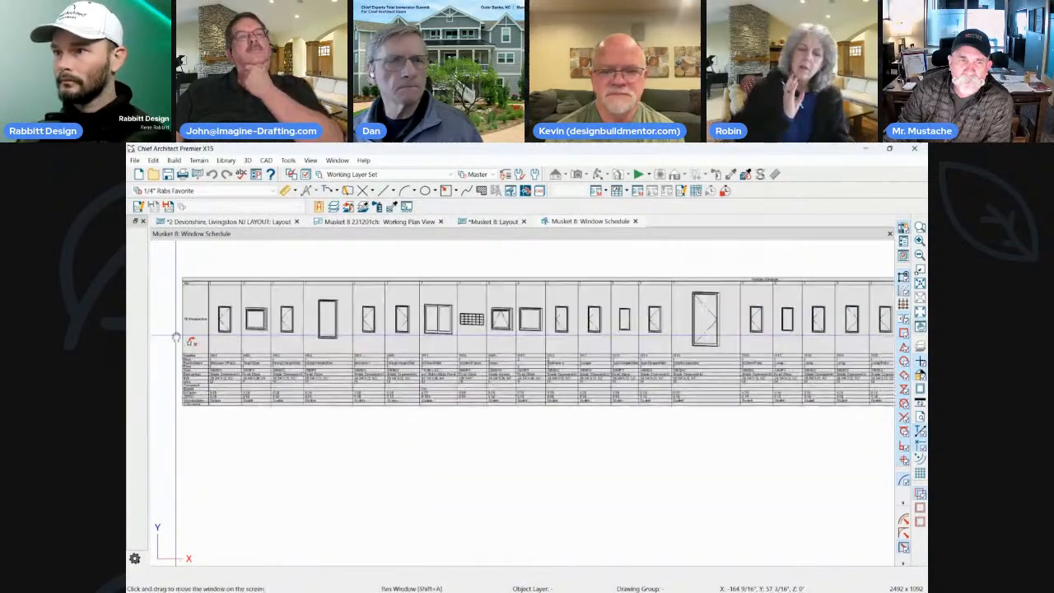
Cancel the Schedule Specification once, then reselect the whole schedule and reopen its specification.
{"action": "double_click", "coordinate": [189, 341]}
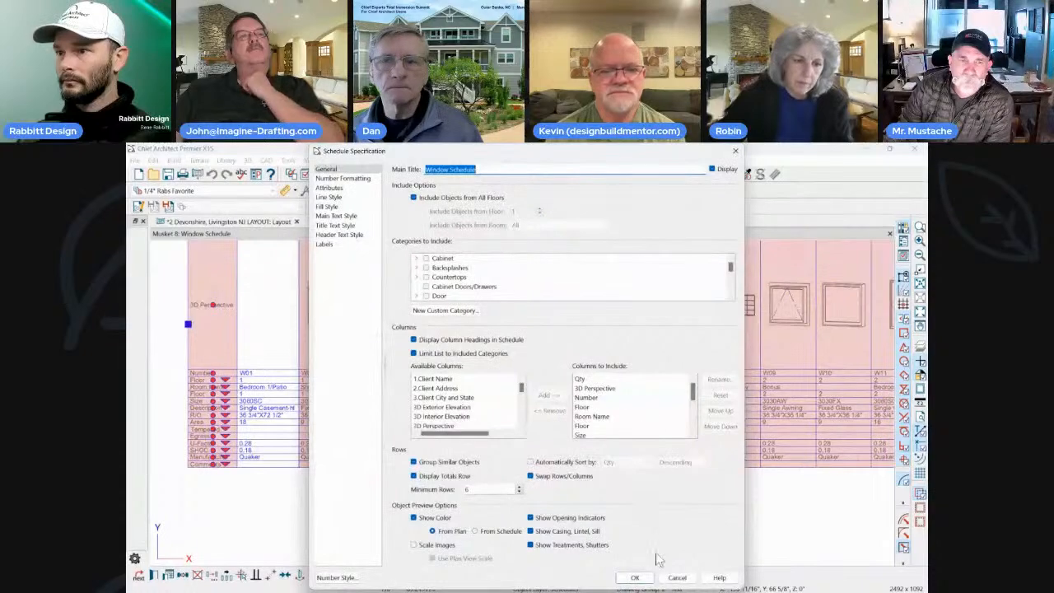
{"action": "left_click", "coordinate": [677, 579]}
{"action": "left_click", "coordinate": [705, 491]}
{"action": "scroll", "coordinate": [645, 394], "scroll_direction": "down", "scroll_amount": 1}
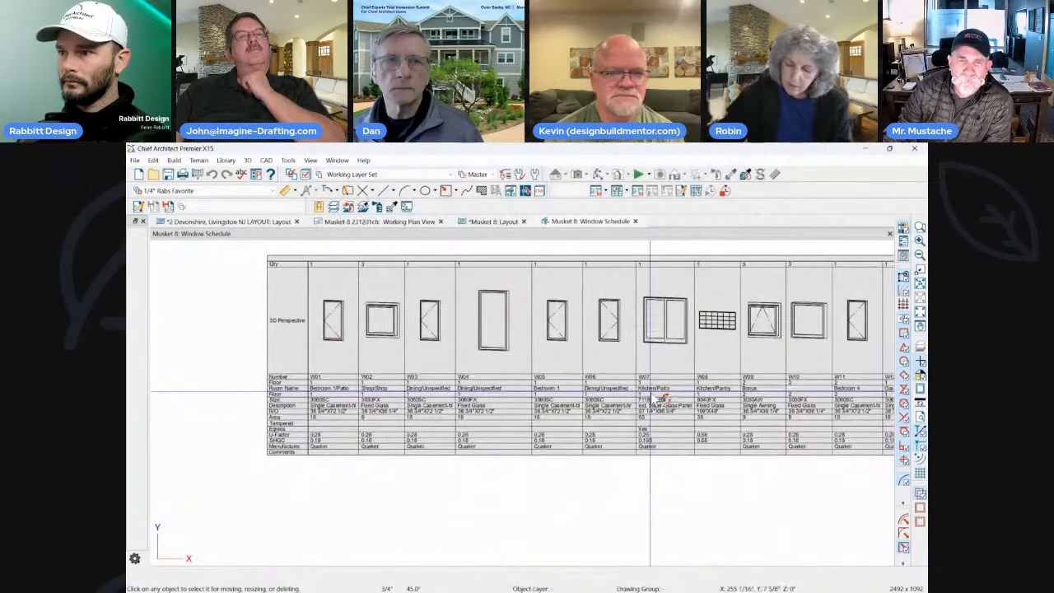
{"action": "scroll", "coordinate": [659, 404], "scroll_direction": "down", "scroll_amount": 1}
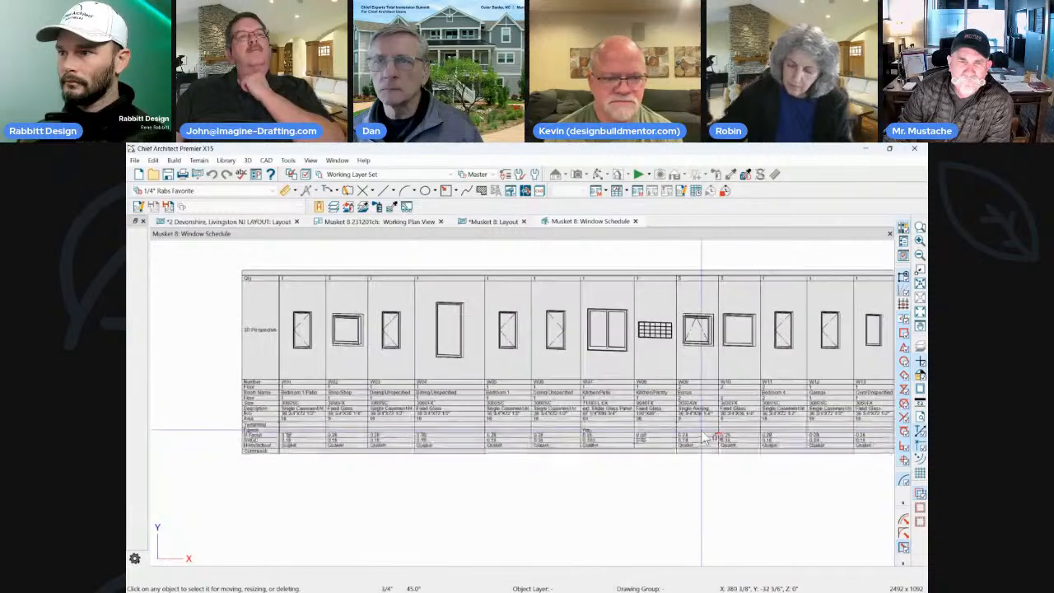
{"action": "scroll", "coordinate": [704, 438], "scroll_direction": "up", "scroll_amount": 1}
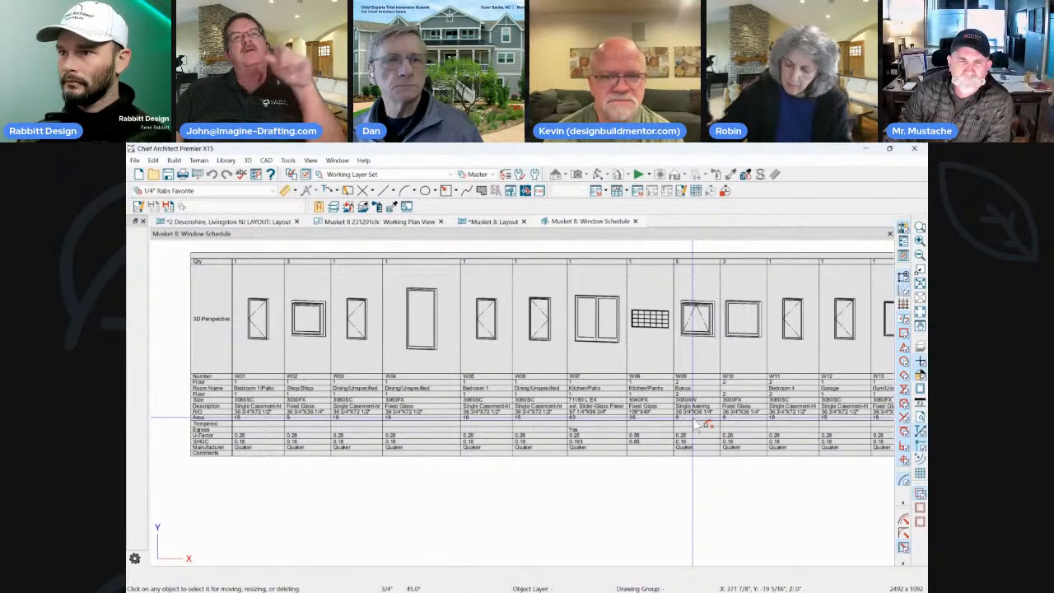
{"action": "left_click", "coordinate": [651, 408]}
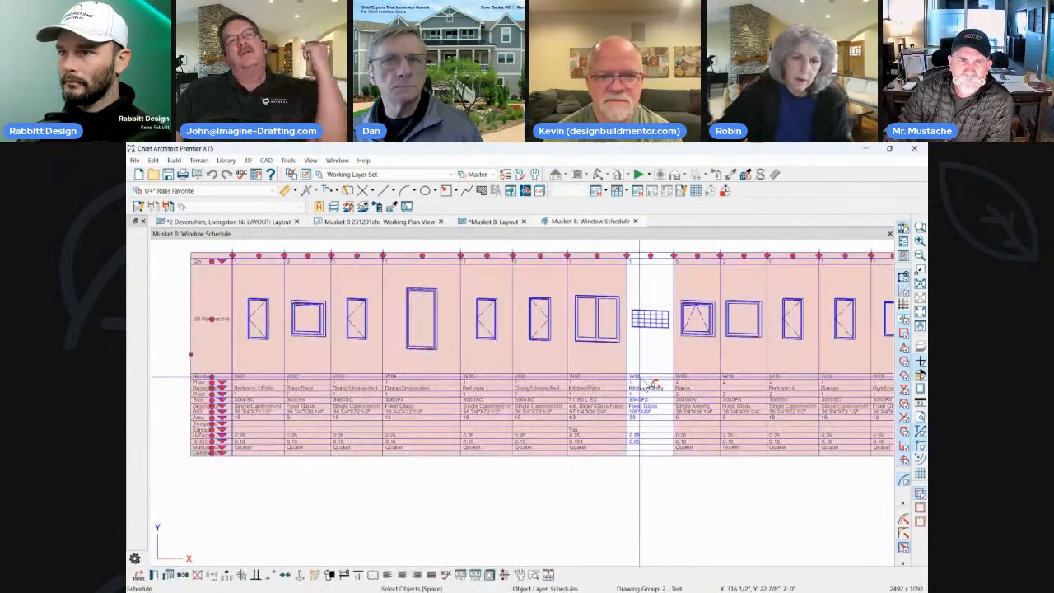
{"action": "double_click", "coordinate": [599, 398]}
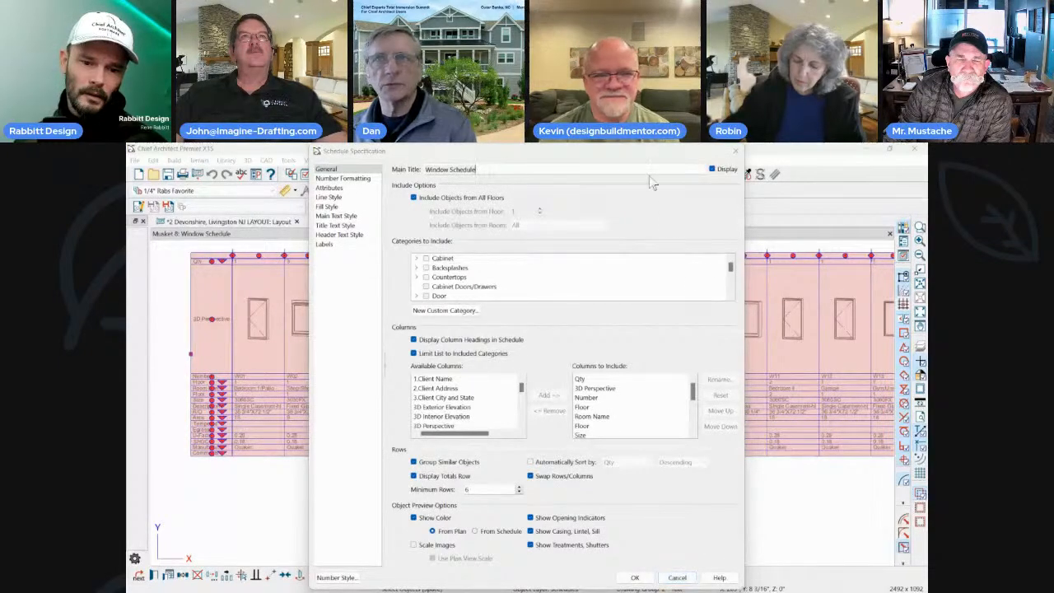
Uncheck Swap Rows/Columns in the Schedule Specification and apply it, giving each window a row.
{"action": "left_click_drag", "start_coordinate": [638, 152], "coordinate": [536, 420]}
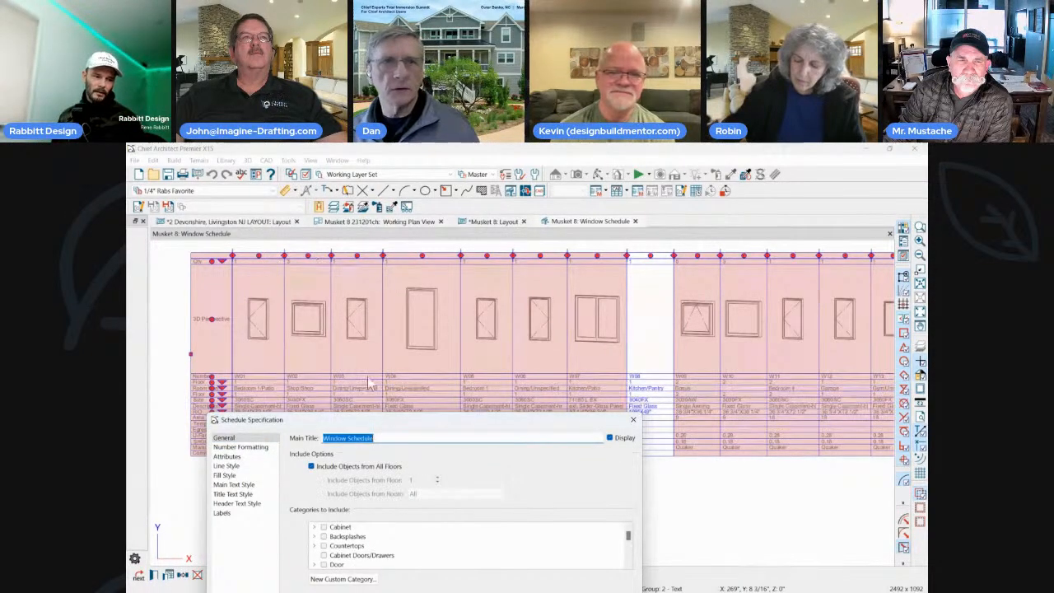
{"action": "left_click_drag", "start_coordinate": [411, 422], "coordinate": [538, 199]}
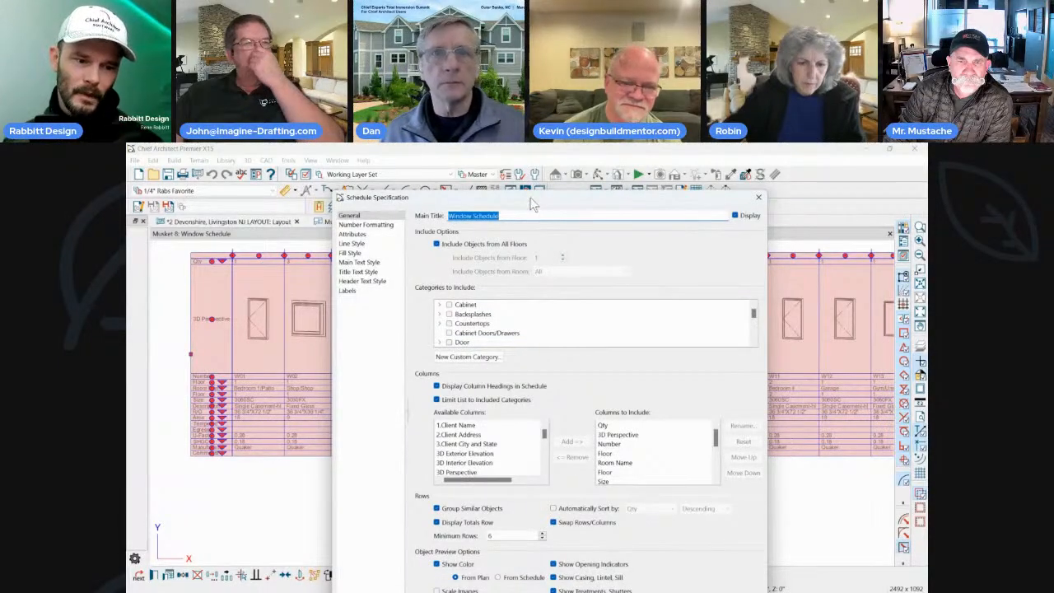
{"action": "left_click_drag", "start_coordinate": [533, 203], "coordinate": [485, 156]}
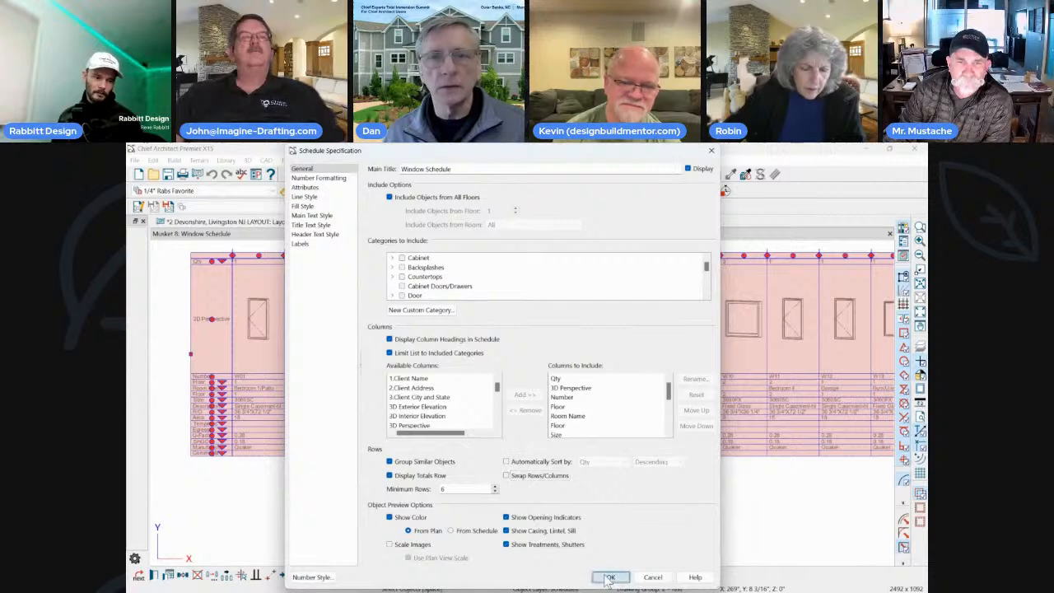
{"action": "left_click", "coordinate": [610, 577]}
{"action": "scroll", "coordinate": [653, 408], "scroll_direction": "down", "scroll_amount": 1}
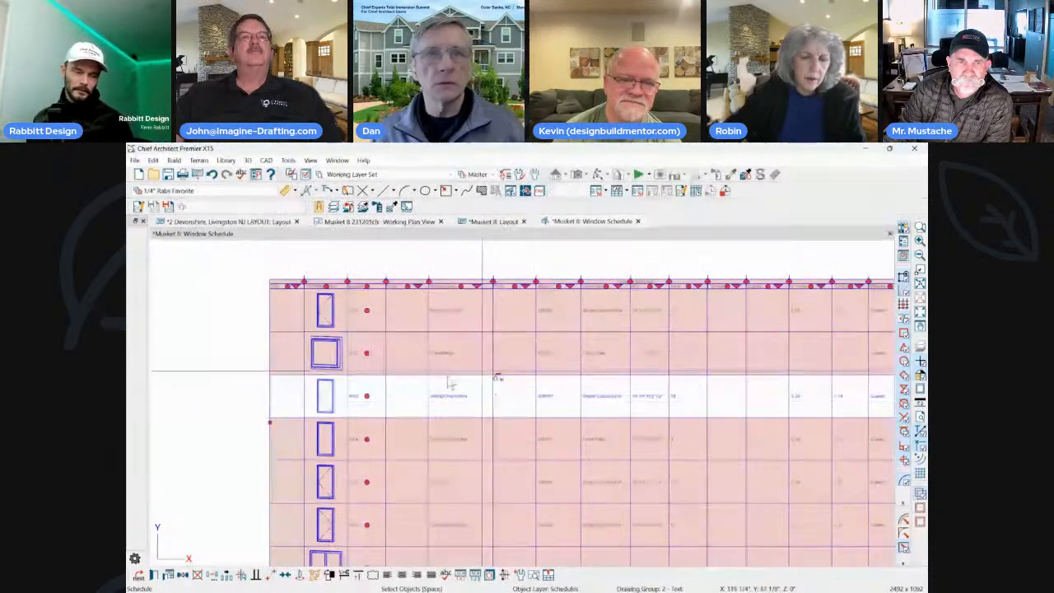
Narrow the 3D Perspective column of the Window Schedule and zoom out over the table.
{"action": "scroll", "coordinate": [298, 321], "scroll_direction": "up", "scroll_amount": 1}
{"action": "scroll", "coordinate": [358, 313], "scroll_direction": "down", "scroll_amount": 1}
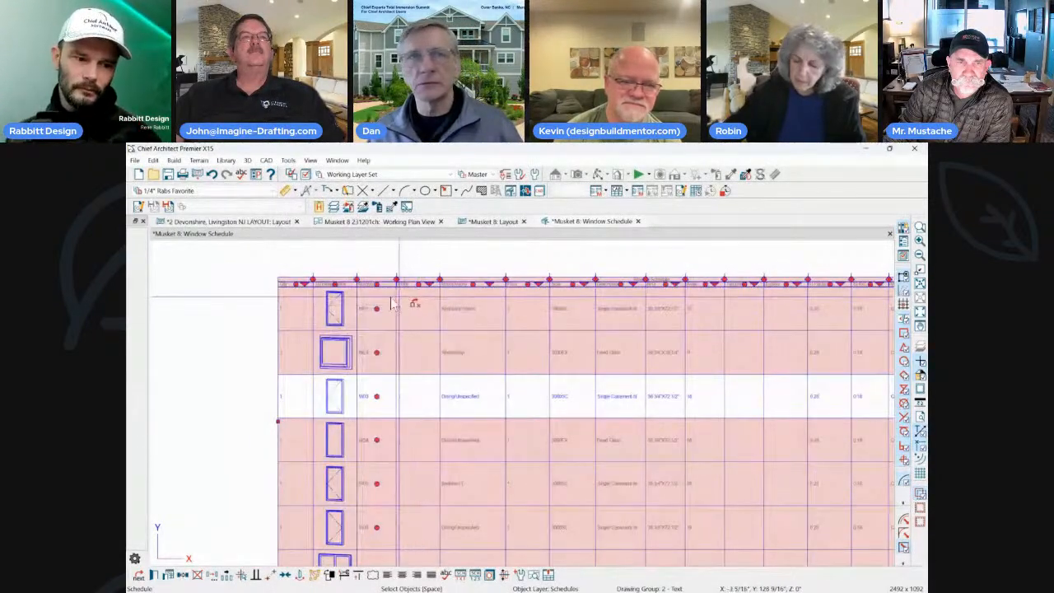
{"action": "scroll", "coordinate": [364, 295], "scroll_direction": "up", "scroll_amount": 1}
{"action": "scroll", "coordinate": [368, 304], "scroll_direction": "up", "scroll_amount": 2}
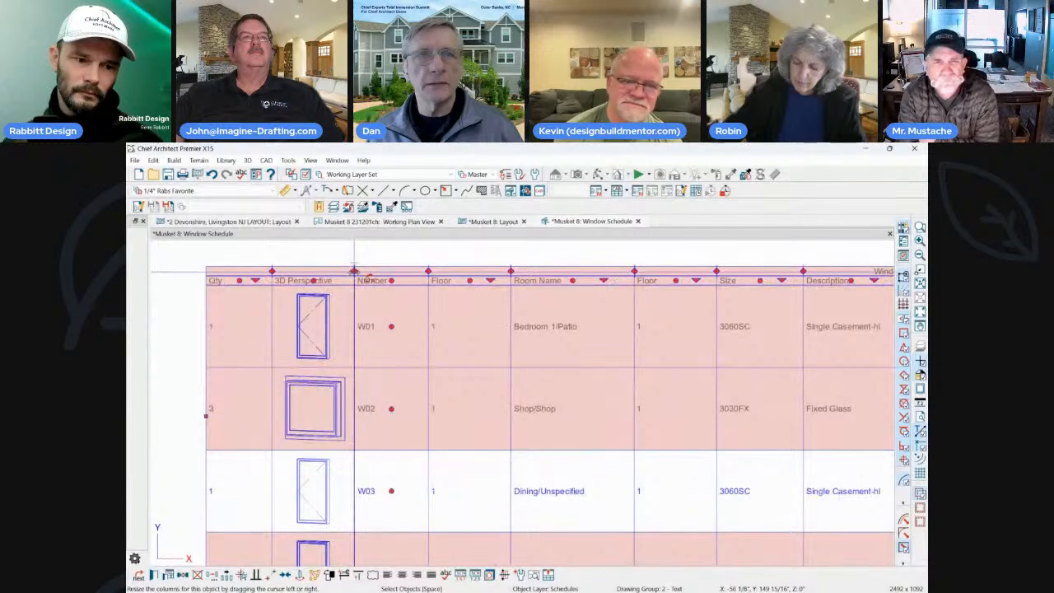
{"action": "left_click_drag", "start_coordinate": [335, 271], "coordinate": [290, 272]}
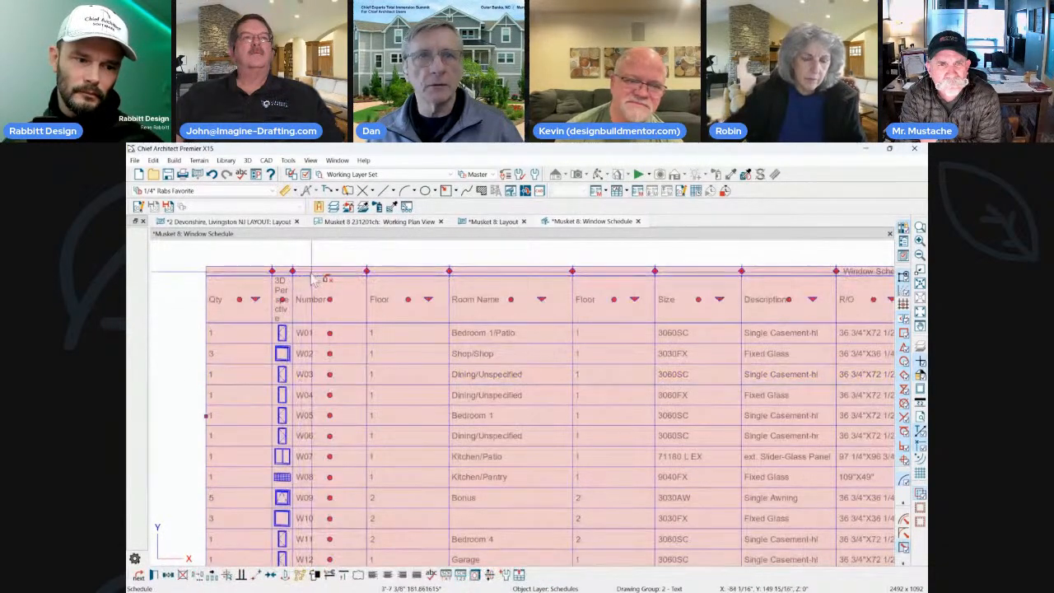
{"action": "scroll", "coordinate": [302, 375], "scroll_direction": "down", "scroll_amount": 2}
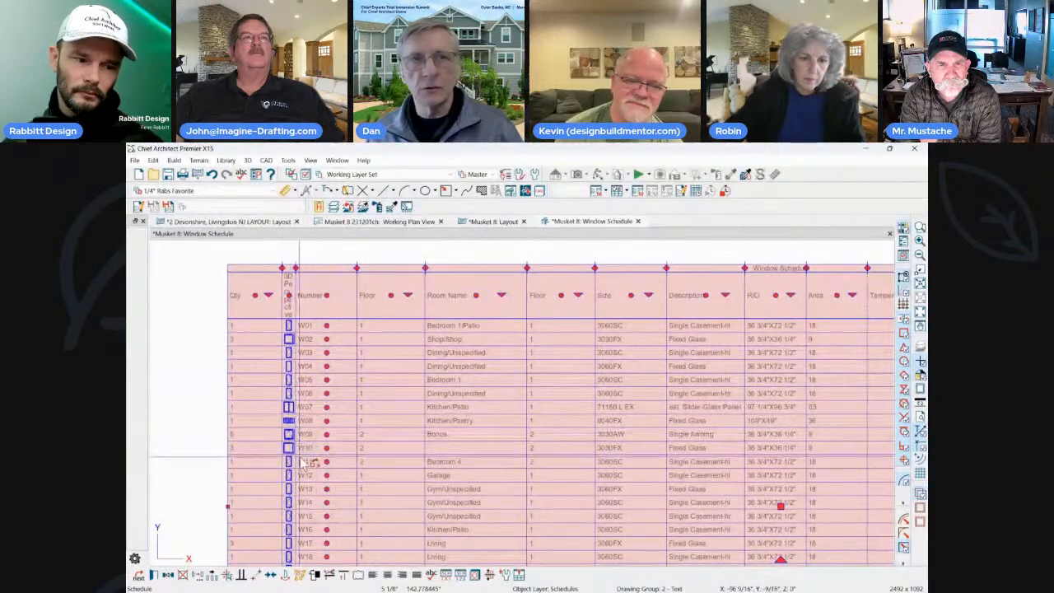
{"action": "scroll", "coordinate": [288, 332], "scroll_direction": "down", "scroll_amount": 3}
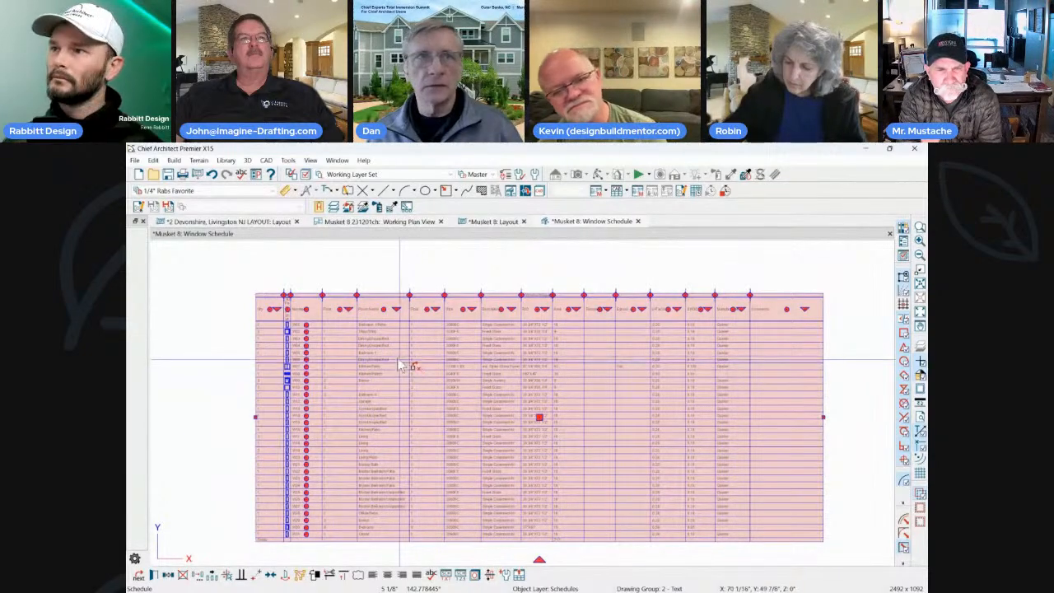
Check the schedule on the layout sheet, then widen the 3D Perspective column slightly.
{"action": "left_click", "coordinate": [503, 222]}
{"action": "scroll", "coordinate": [424, 309], "scroll_direction": "up", "scroll_amount": 1}
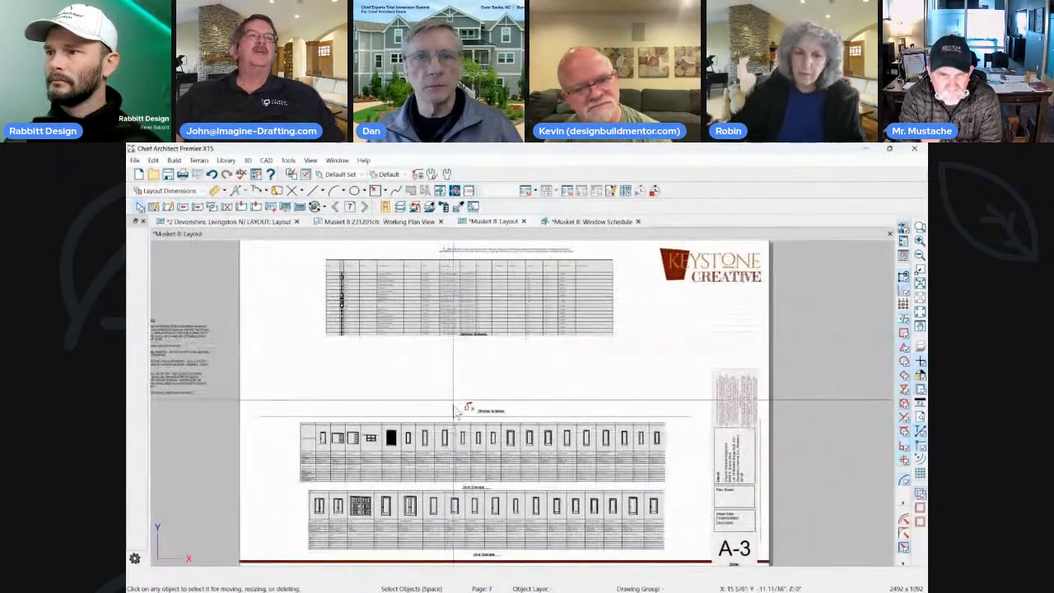
{"action": "left_click", "coordinate": [424, 310]}
{"action": "scroll", "coordinate": [518, 293], "scroll_direction": "up", "scroll_amount": 1}
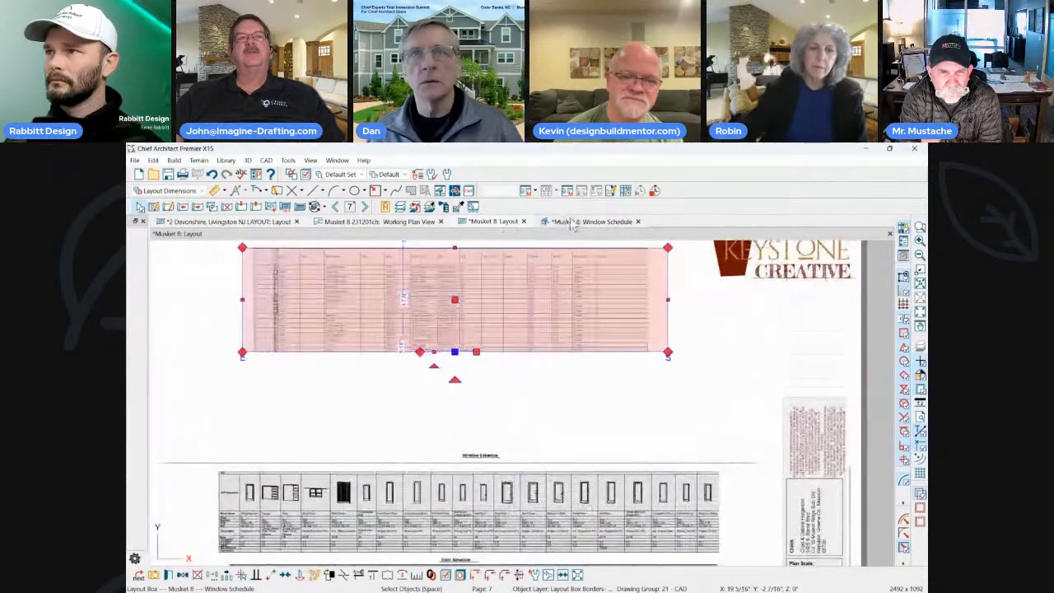
{"action": "left_click", "coordinate": [571, 222]}
{"action": "scroll", "coordinate": [284, 298], "scroll_direction": "up", "scroll_amount": 1}
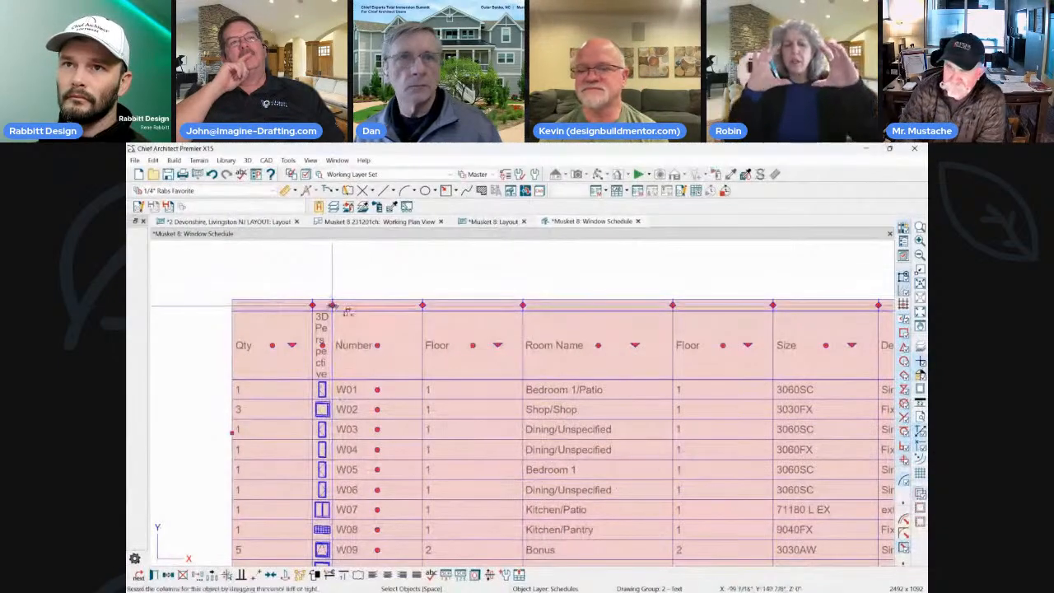
{"action": "left_click_drag", "start_coordinate": [325, 315], "coordinate": [320, 265]}
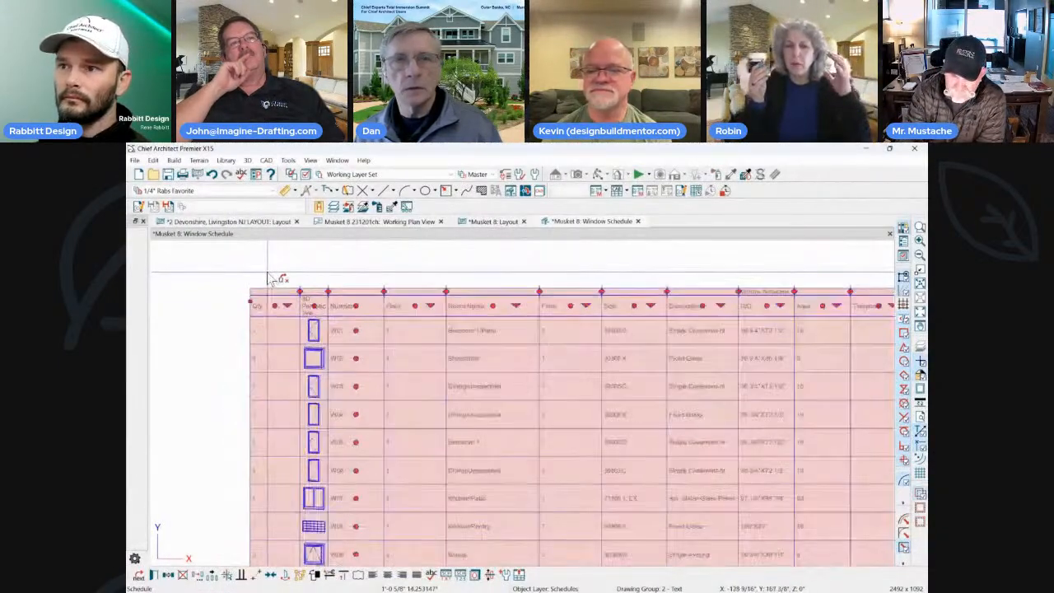
Extend the schedule box on the layout sheet downward and rightward, and shift it right.
{"action": "left_click", "coordinate": [493, 221]}
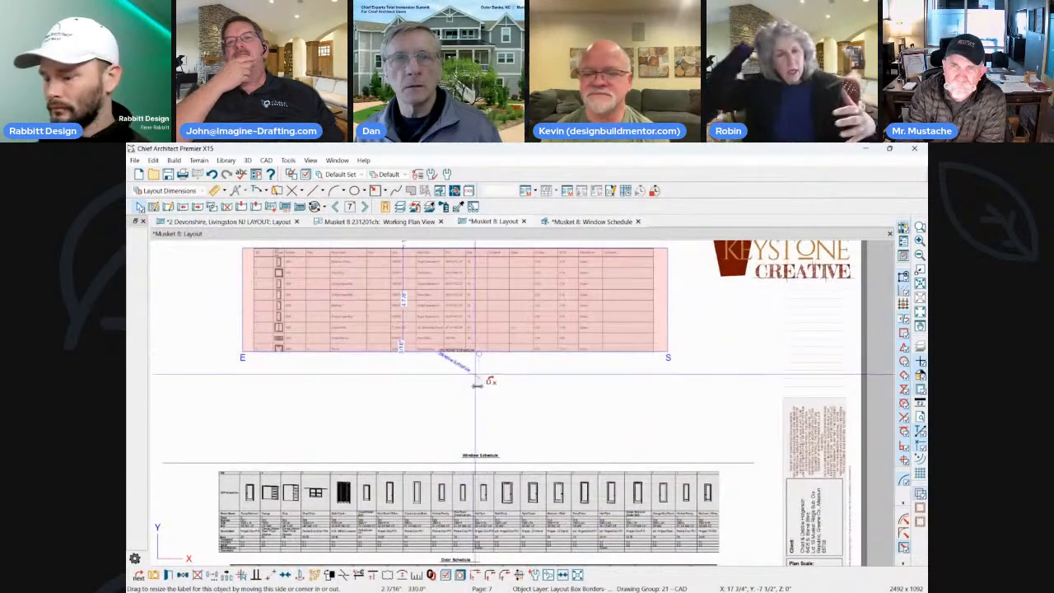
{"action": "right_click", "coordinate": [546, 324]}
{"action": "left_click", "coordinate": [518, 352]}
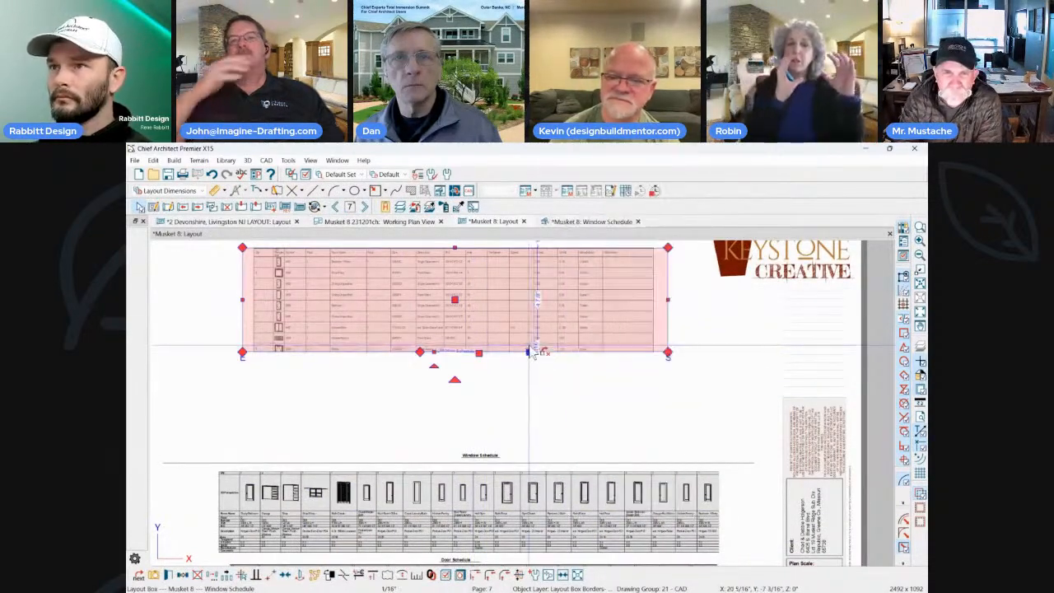
{"action": "key", "text": "Escape"}
{"action": "right_click", "coordinate": [558, 339]}
{"action": "left_click", "coordinate": [555, 353]}
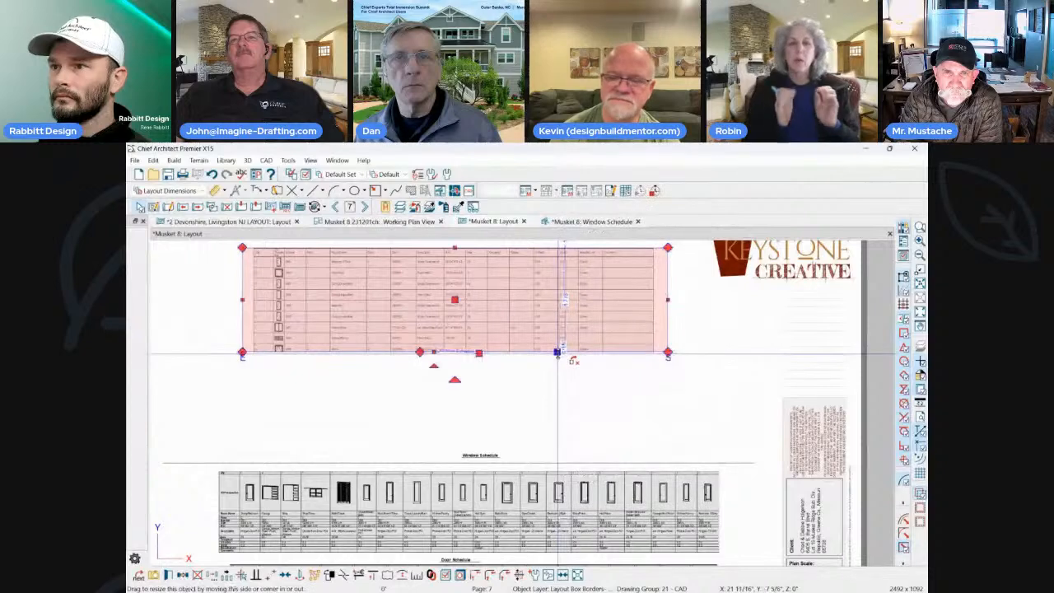
{"action": "left_click_drag", "start_coordinate": [558, 354], "coordinate": [561, 455]}
{"action": "left_click_drag", "start_coordinate": [668, 352], "coordinate": [705, 352]}
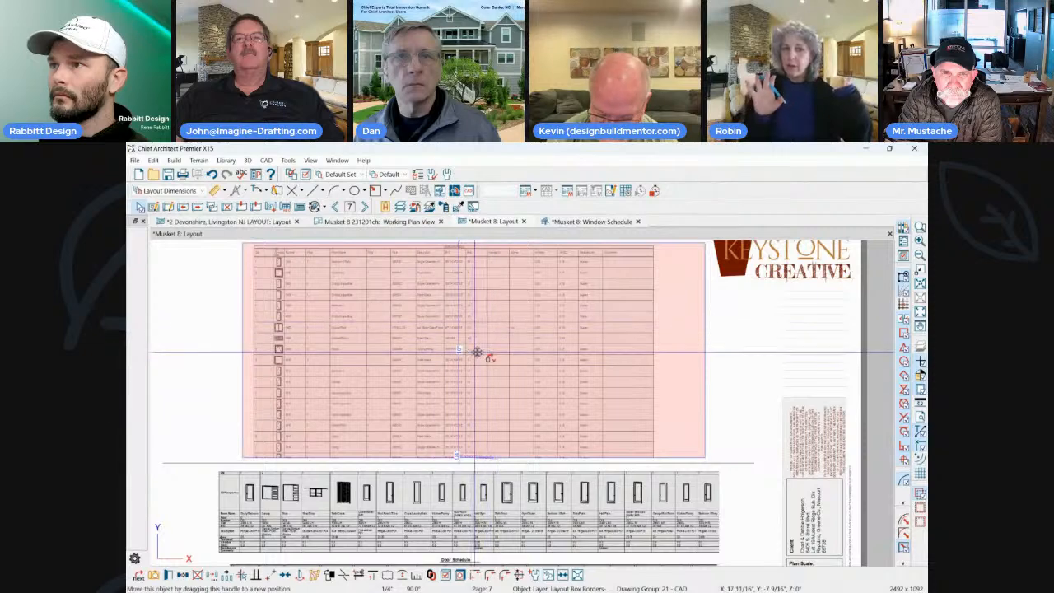
{"action": "left_click_drag", "start_coordinate": [475, 352], "coordinate": [516, 350]}
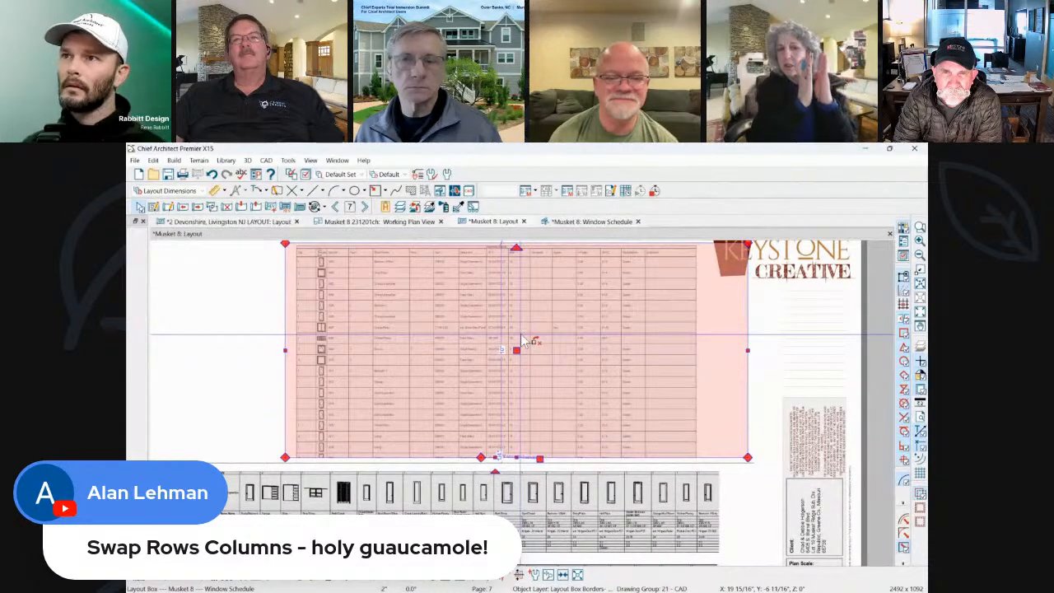
Open the window schedule and narrow its Size column.
{"action": "double_click", "coordinate": [422, 338]}
{"action": "left_click_drag", "start_coordinate": [327, 294], "coordinate": [527, 294]}
{"action": "left_click_drag", "start_coordinate": [529, 296], "coordinate": [517, 295]}
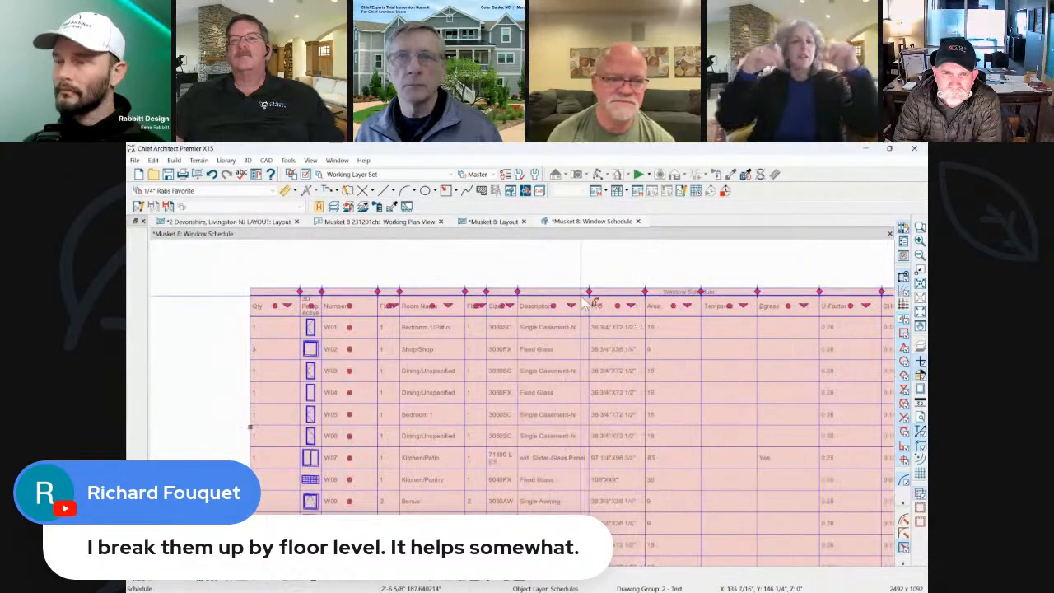
Narrow the Description column slightly and deselect the schedule.
{"action": "left_click_drag", "start_coordinate": [589, 292], "coordinate": [756, 297]}
{"action": "scroll", "coordinate": [508, 262], "scroll_direction": "down", "scroll_amount": 2}
{"action": "left_click", "coordinate": [279, 331]}
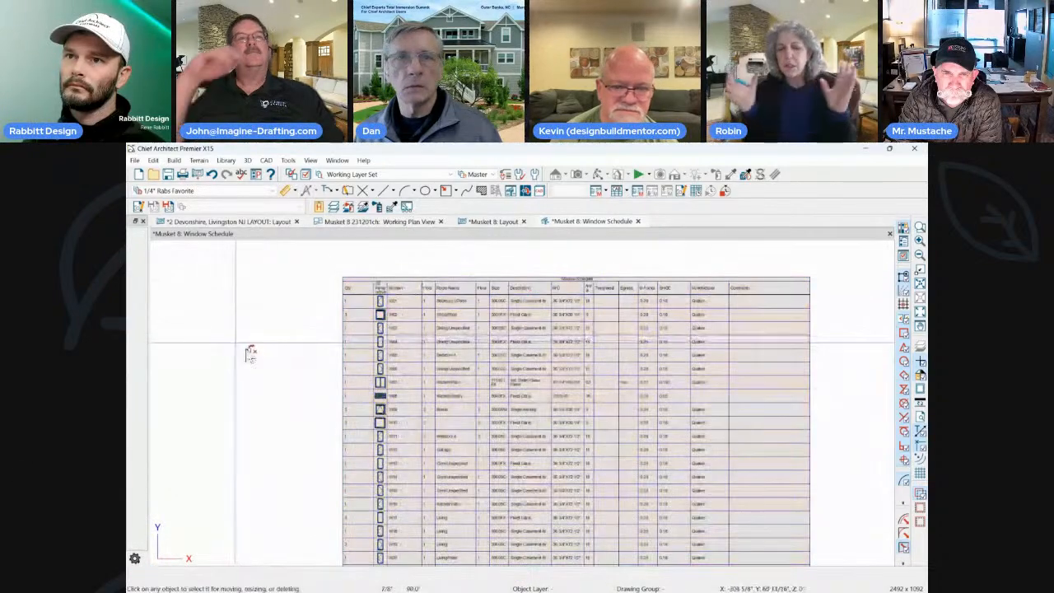
{"action": "scroll", "coordinate": [567, 412], "scroll_direction": "up", "scroll_amount": 2}
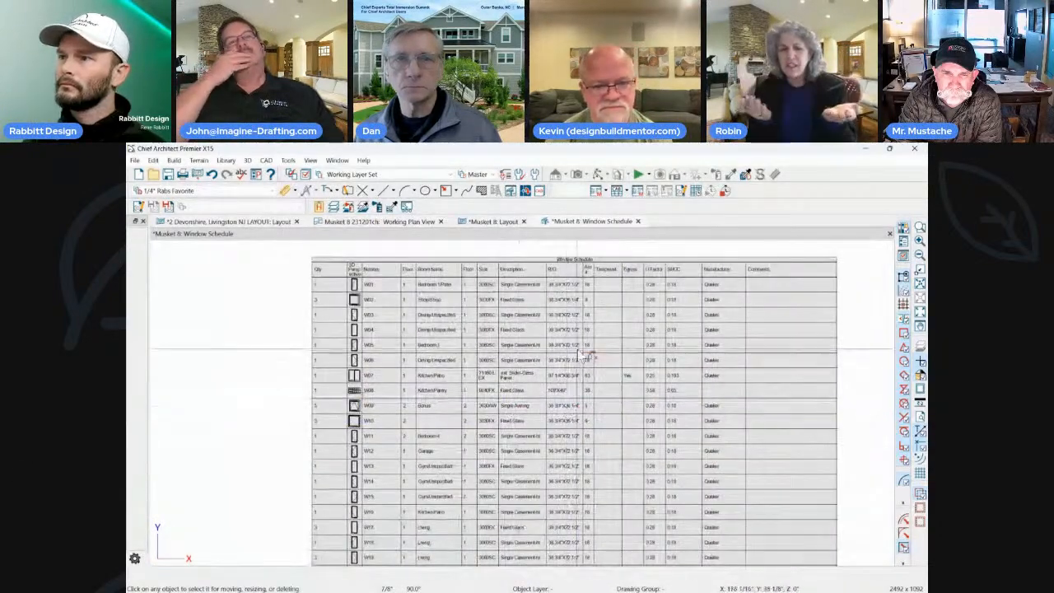
{"action": "scroll", "coordinate": [581, 353], "scroll_direction": "down", "scroll_amount": 1}
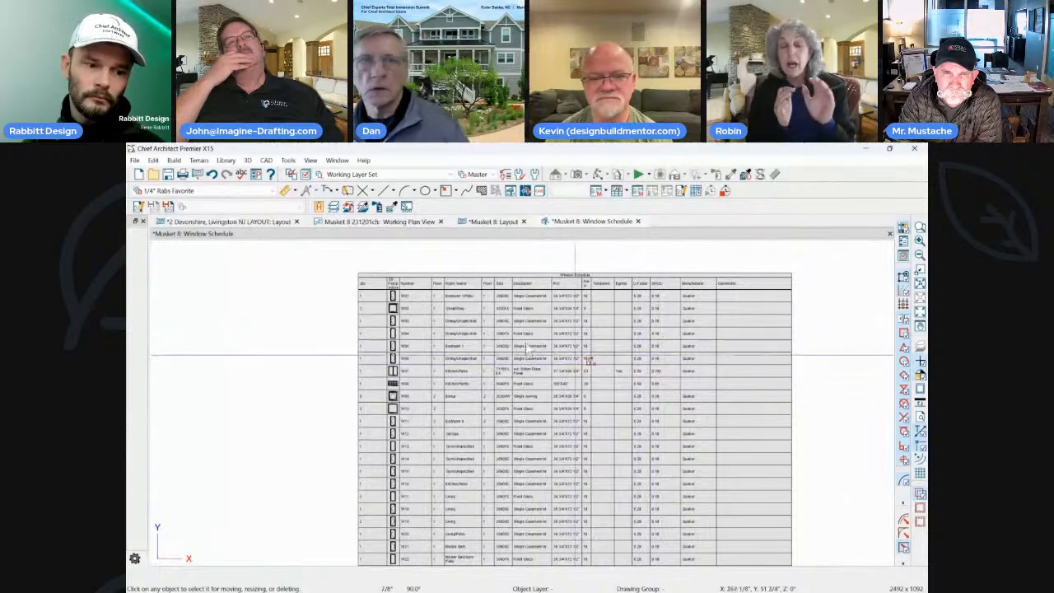
{"action": "scroll", "coordinate": [318, 294], "scroll_direction": "up", "scroll_amount": 2}
Narrow the Qty column and return to the Musket 8 layout sheet on page 7.
{"action": "left_click", "coordinate": [457, 258]}
{"action": "left_click_drag", "start_coordinate": [463, 256], "coordinate": [423, 258]}
{"action": "left_click", "coordinate": [304, 286]}
{"action": "scroll", "coordinate": [308, 287], "scroll_direction": "down", "scroll_amount": 1}
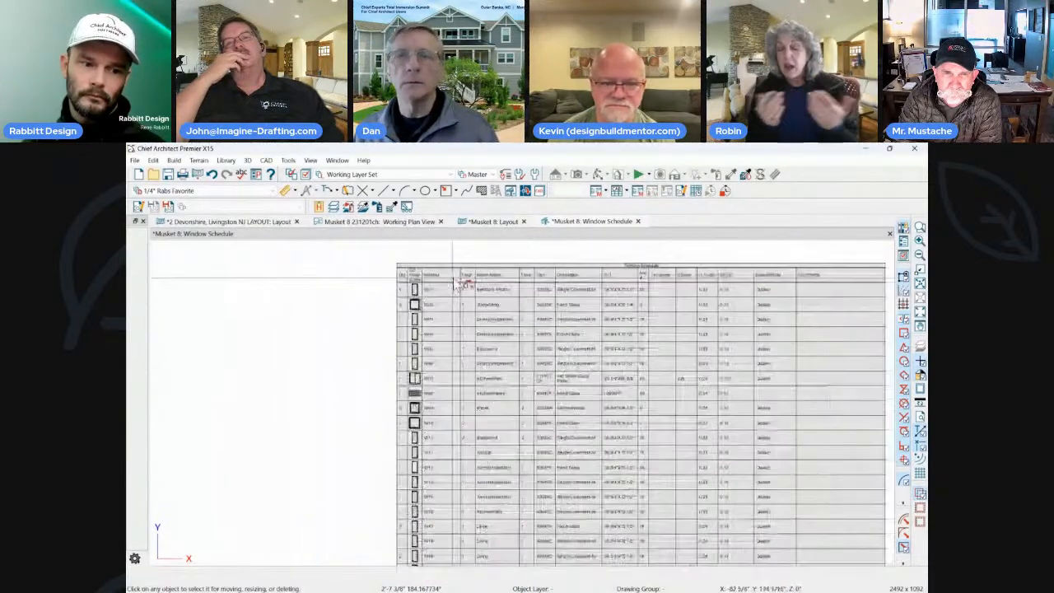
{"action": "scroll", "coordinate": [494, 259], "scroll_direction": "down", "scroll_amount": 3}
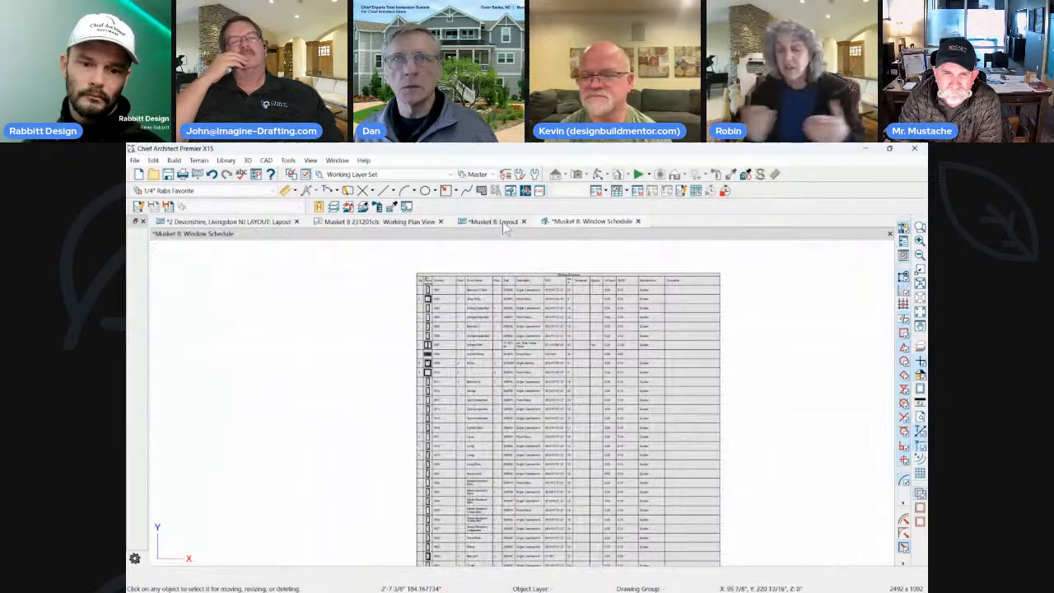
{"action": "left_click", "coordinate": [504, 222]}
Stretch the window schedule box's top and bottom edges and shift it left.
{"action": "scroll", "coordinate": [511, 358], "scroll_direction": "up", "scroll_amount": 2}
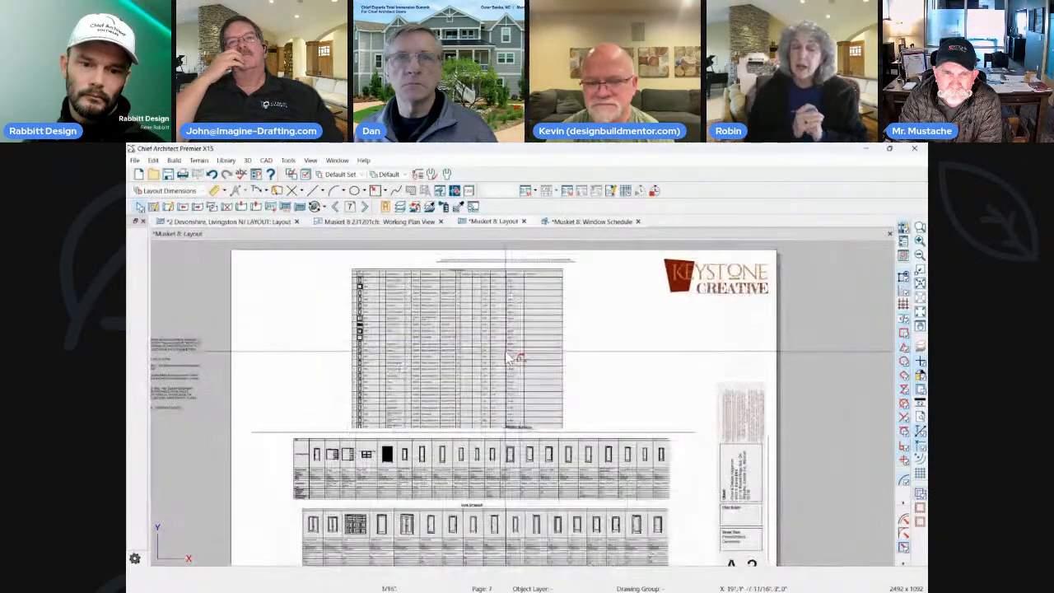
{"action": "left_click", "coordinate": [490, 352]}
{"action": "left_click_drag", "start_coordinate": [490, 353], "coordinate": [489, 261]}
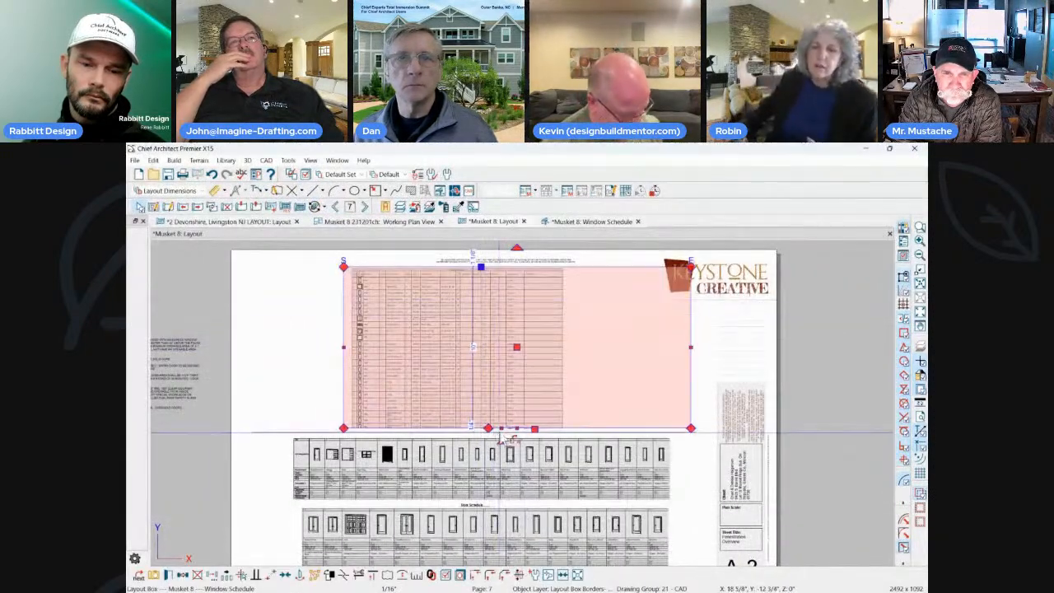
{"action": "left_click_drag", "start_coordinate": [502, 429], "coordinate": [504, 509]}
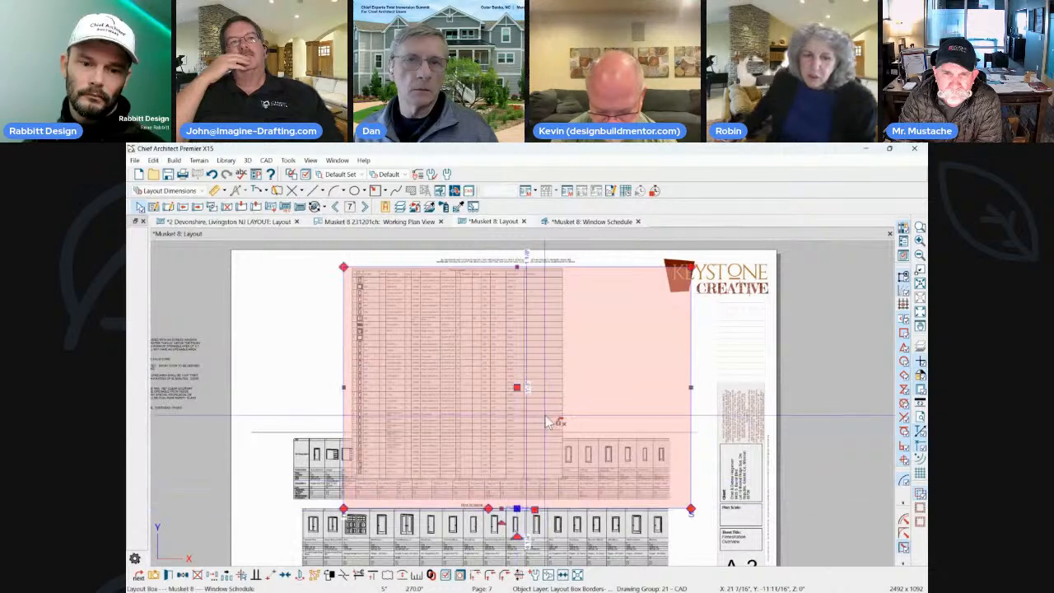
{"action": "scroll", "coordinate": [570, 377], "scroll_direction": "down", "scroll_amount": 1}
{"action": "left_click_drag", "start_coordinate": [530, 384], "coordinate": [445, 378]}
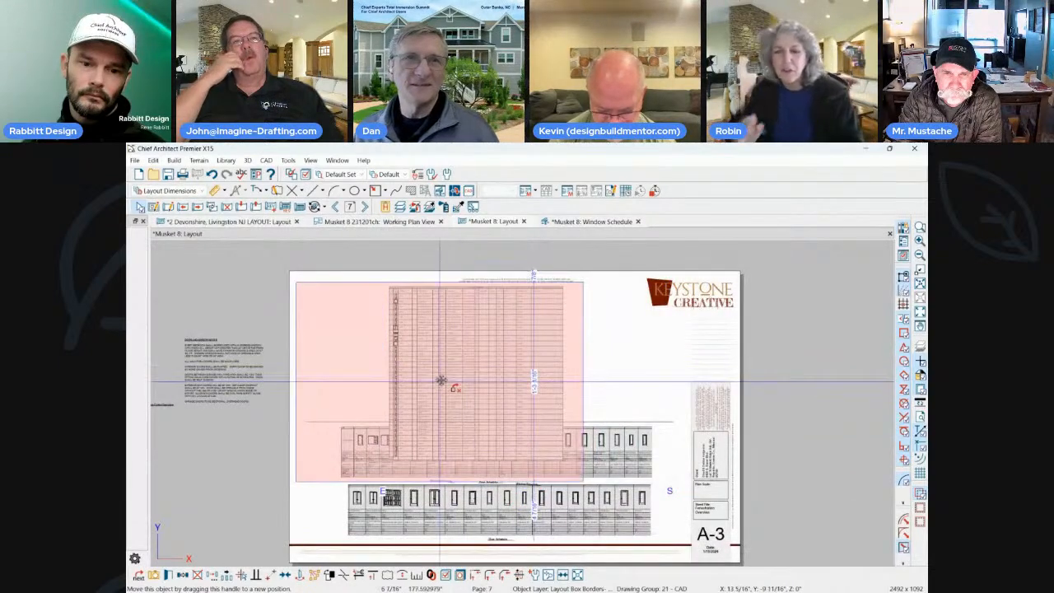
Reselect the large window schedule box and narrow it from the right edge.
{"action": "left_click", "coordinate": [188, 305]}
{"action": "left_click", "coordinate": [474, 357]}
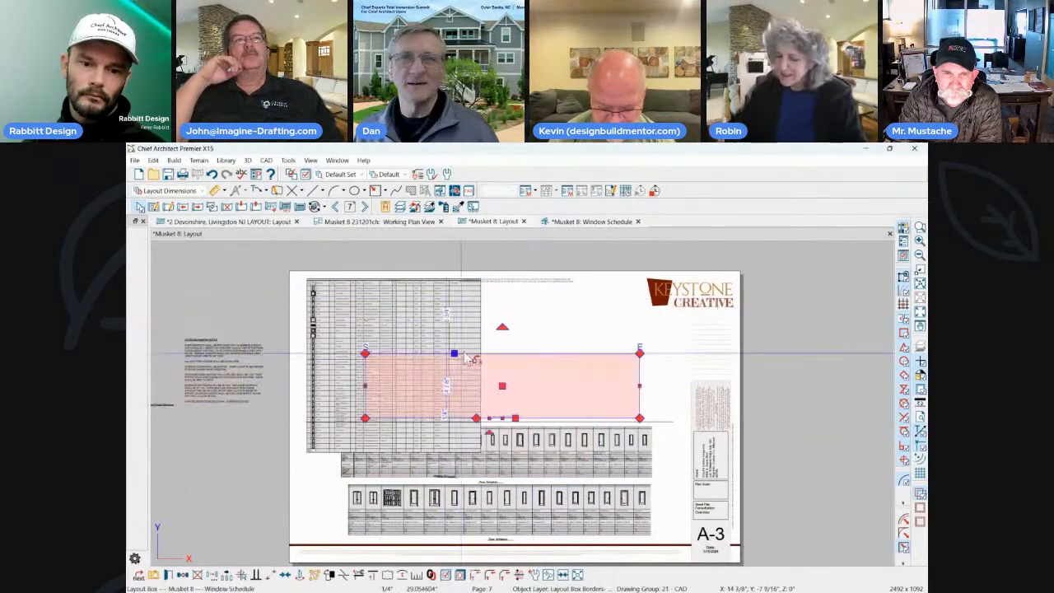
{"action": "left_click", "coordinate": [384, 310]}
{"action": "left_click_drag", "start_coordinate": [569, 379], "coordinate": [489, 372]}
Shorten the schedule box from the bottom to clear the door schedule, then return to the Window Schedule.
{"action": "scroll", "coordinate": [382, 480], "scroll_direction": "up", "scroll_amount": 1}
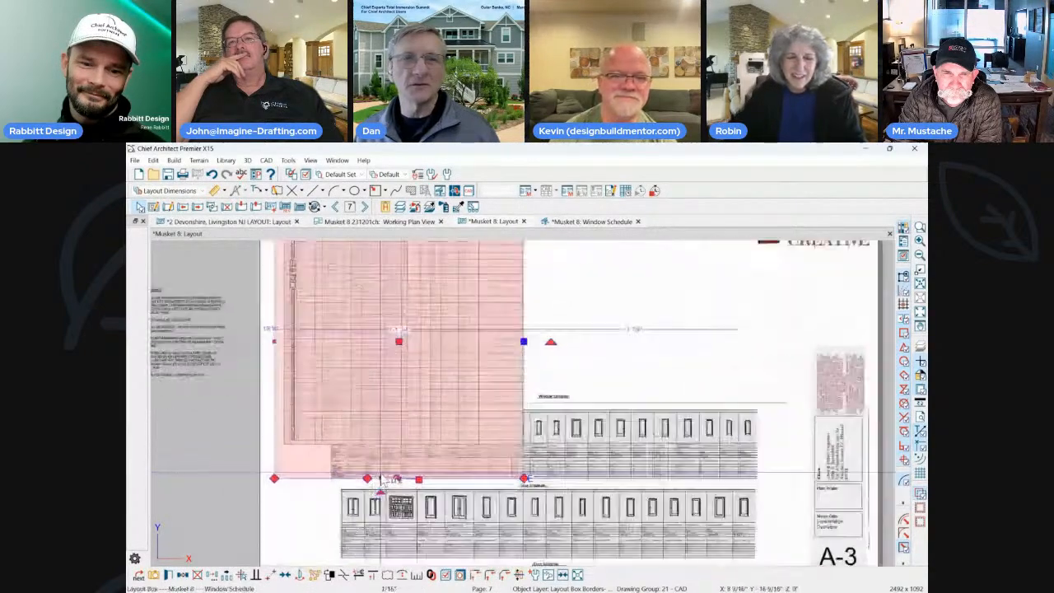
{"action": "scroll", "coordinate": [382, 480], "scroll_direction": "up", "scroll_amount": 1}
{"action": "scroll", "coordinate": [275, 462], "scroll_direction": "up", "scroll_amount": 1}
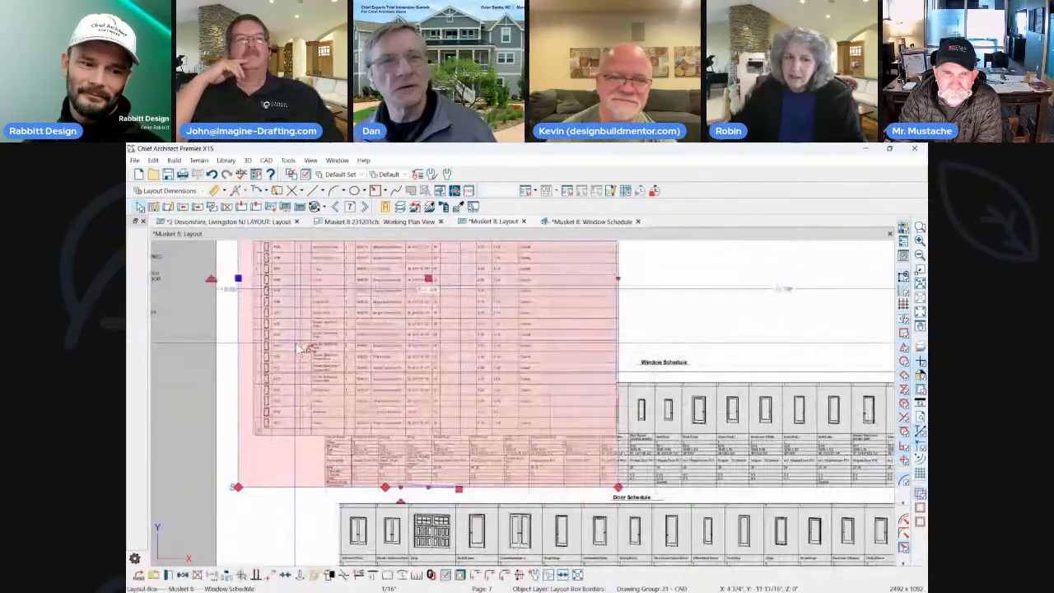
{"action": "left_click", "coordinate": [305, 469]}
{"action": "left_click", "coordinate": [275, 459]}
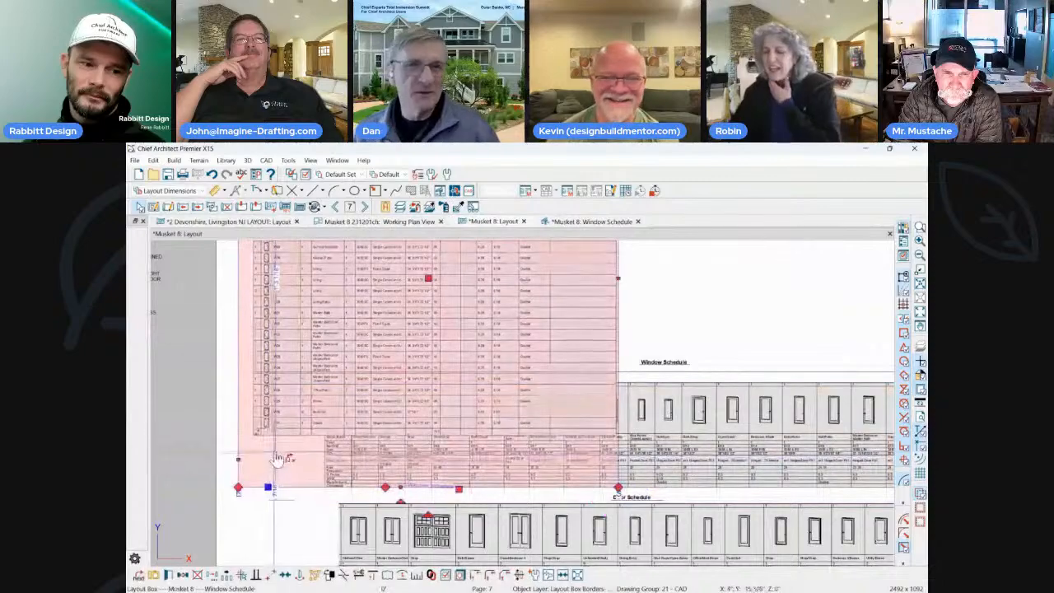
{"action": "left_click_drag", "start_coordinate": [275, 487], "coordinate": [270, 448]}
{"action": "scroll", "coordinate": [272, 452], "scroll_direction": "down", "scroll_amount": 2}
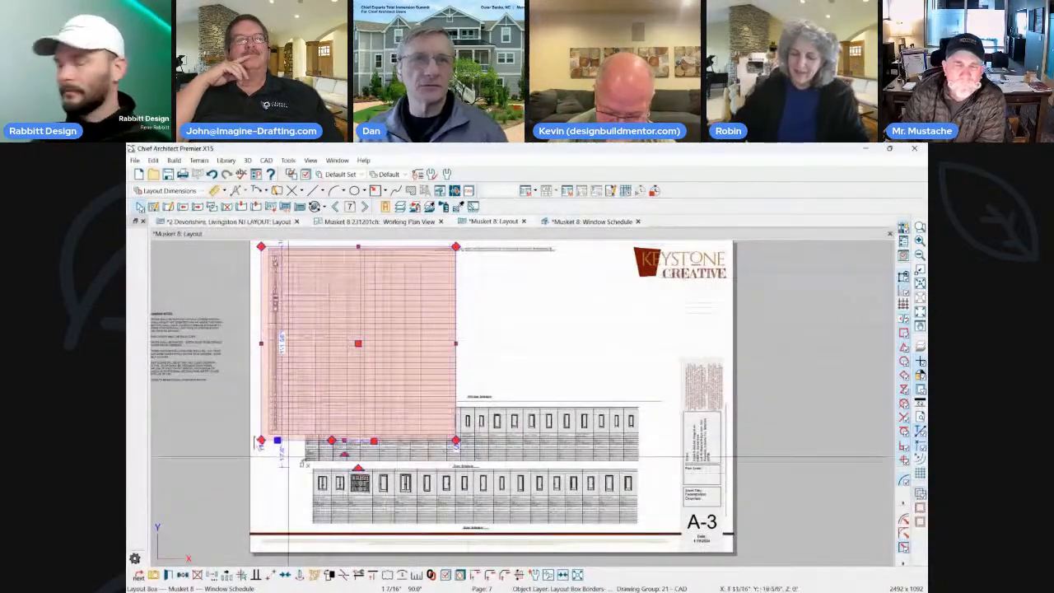
{"action": "scroll", "coordinate": [336, 346], "scroll_direction": "up", "scroll_amount": 2}
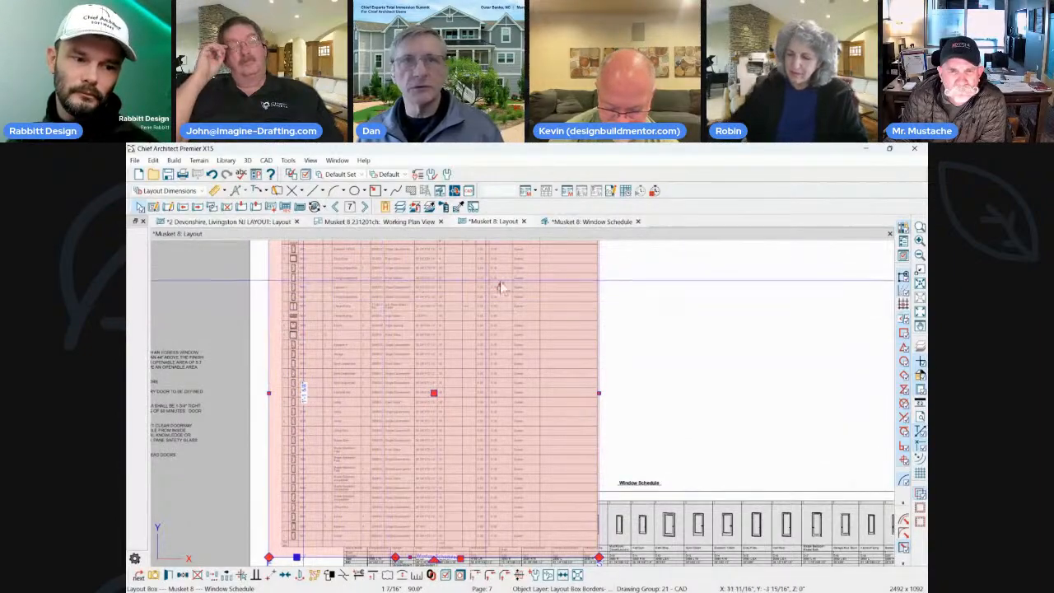
{"action": "scroll", "coordinate": [343, 271], "scroll_direction": "down", "scroll_amount": 2}
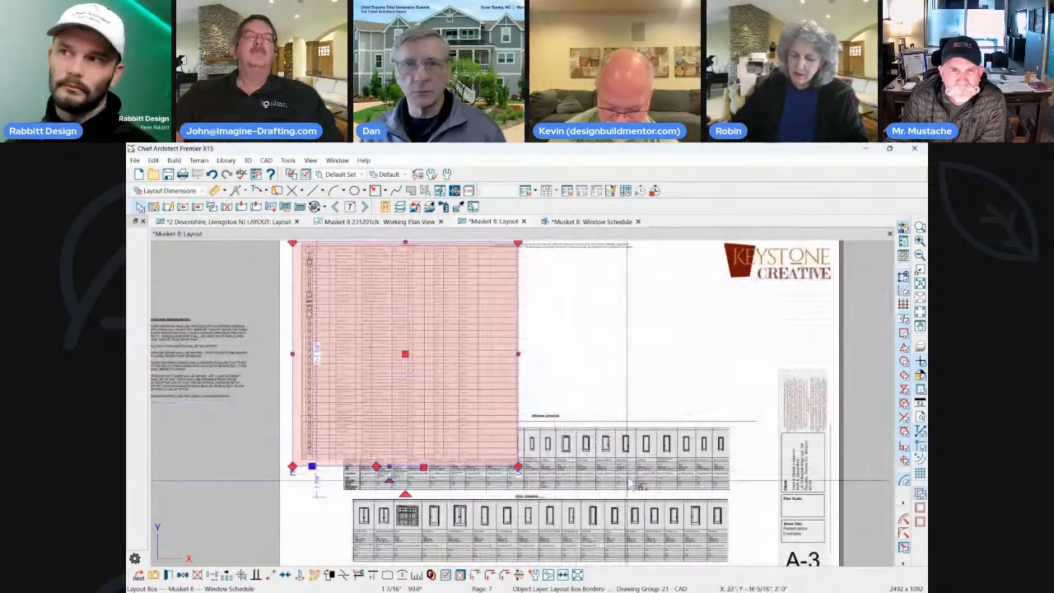
{"action": "scroll", "coordinate": [634, 486], "scroll_direction": "up", "scroll_amount": 2}
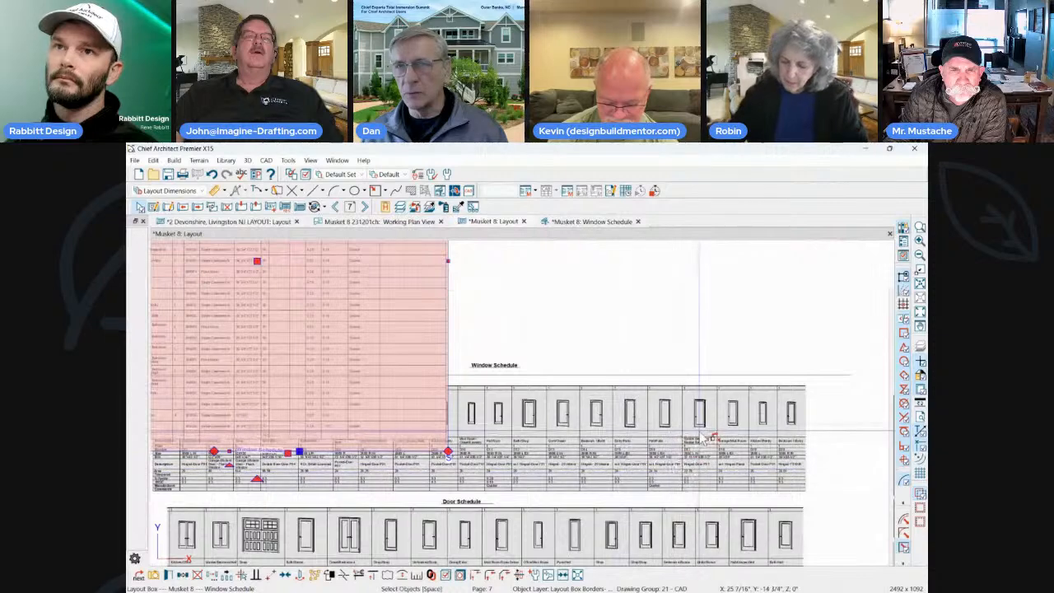
{"action": "scroll", "coordinate": [770, 356], "scroll_direction": "down", "scroll_amount": 3}
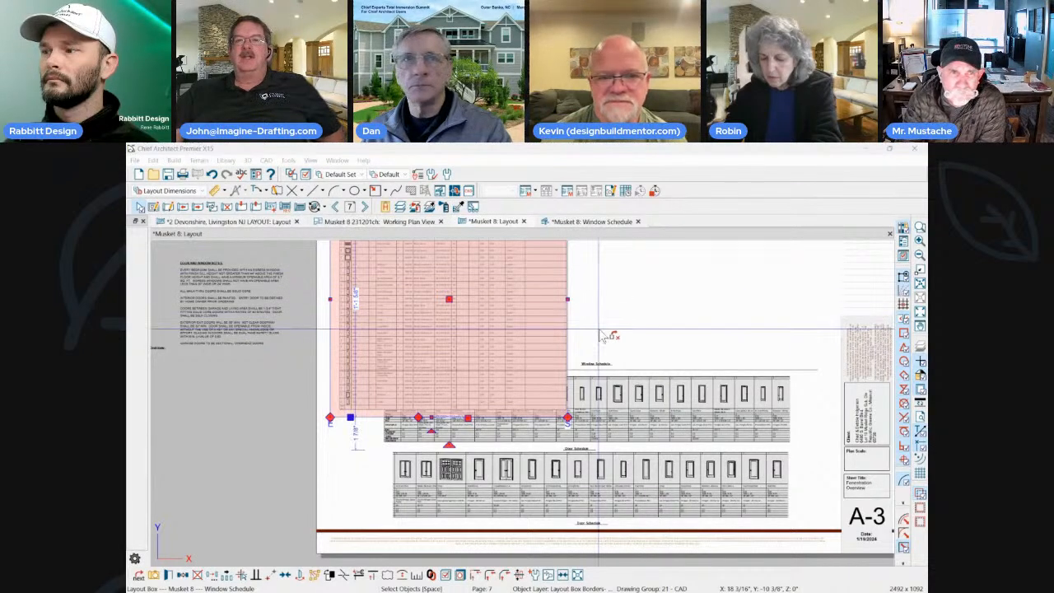
{"action": "left_click", "coordinate": [423, 326]}
{"action": "left_click", "coordinate": [590, 222]}
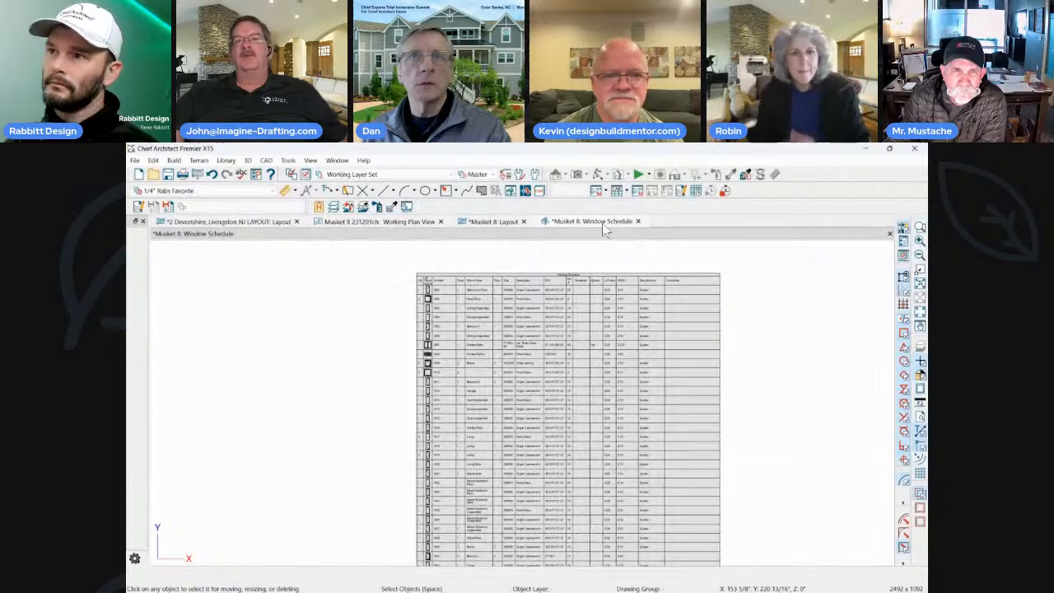
Review the window schedule's Schedule Specification and cancel without changes.
{"action": "double_click", "coordinate": [483, 305]}
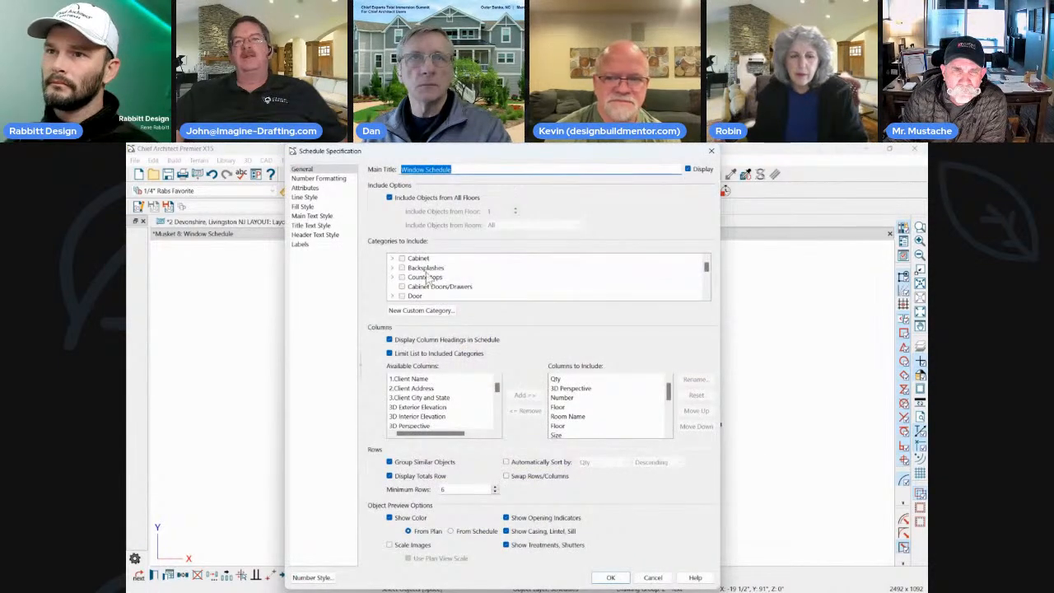
{"action": "scroll", "coordinate": [425, 403], "scroll_direction": "down", "scroll_amount": 5}
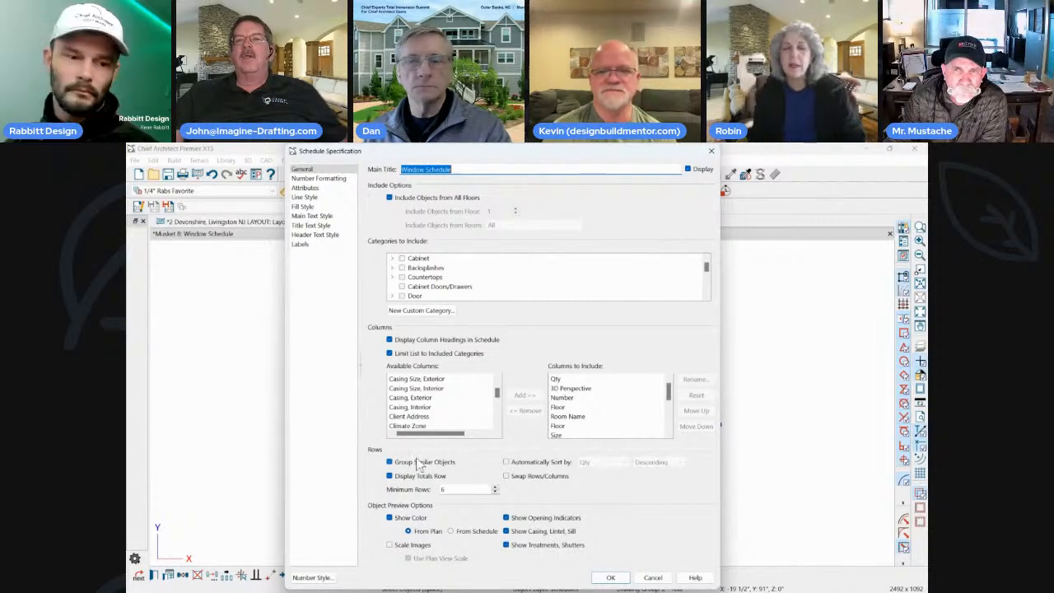
{"action": "left_click", "coordinate": [652, 577]}
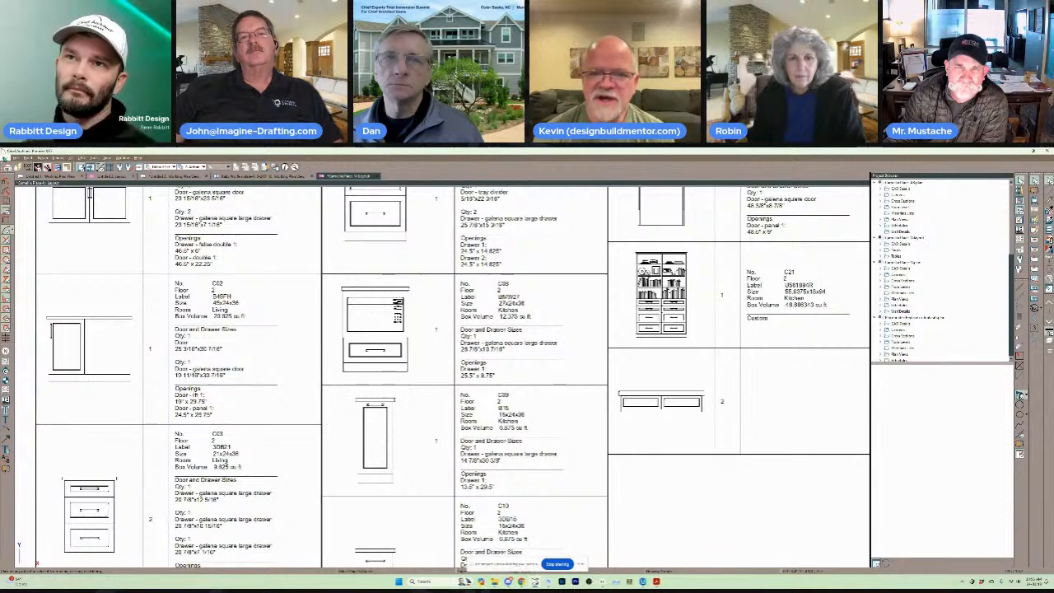
Start a new blank plan from the File menu.
{"action": "left_click", "coordinate": [5, 158]}
{"action": "left_click", "coordinate": [16, 167]}
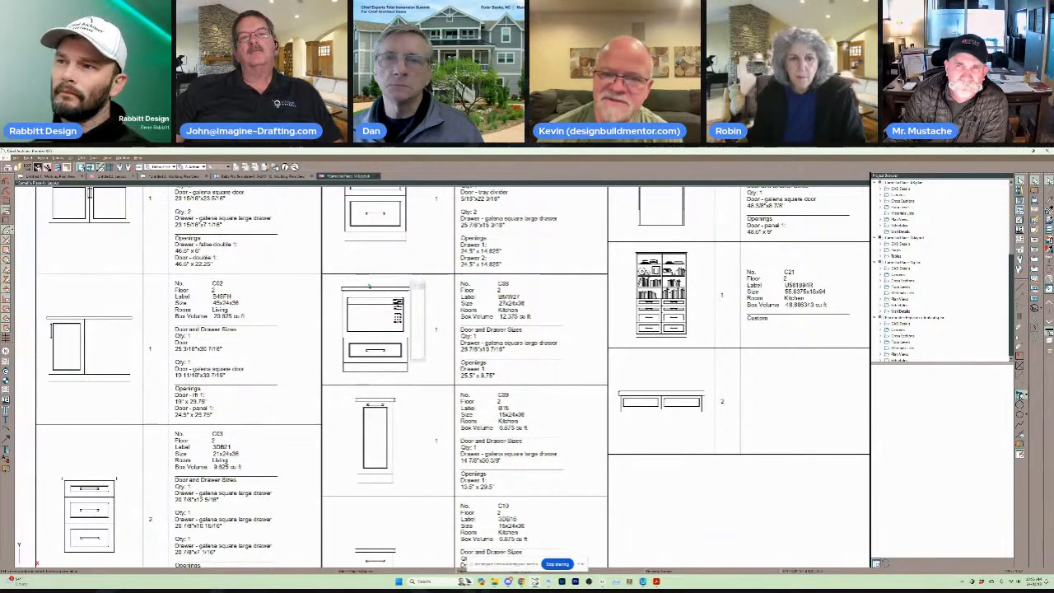
{"action": "scroll", "coordinate": [527, 371], "scroll_direction": "up", "scroll_amount": 2}
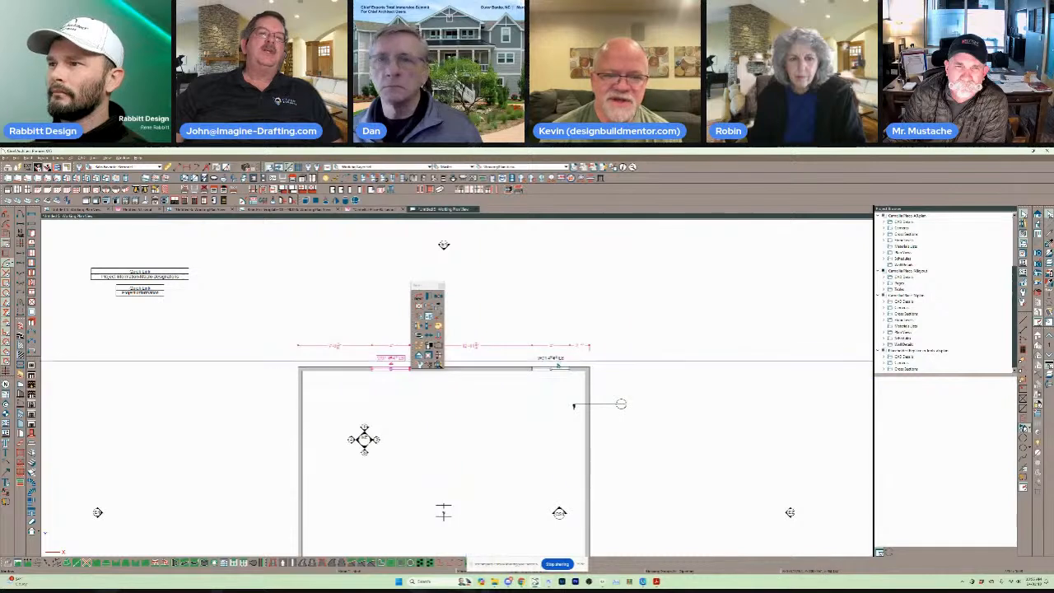
Include the window in schedules and add a custom category 'window North'.
{"action": "left_click", "coordinate": [419, 295]}
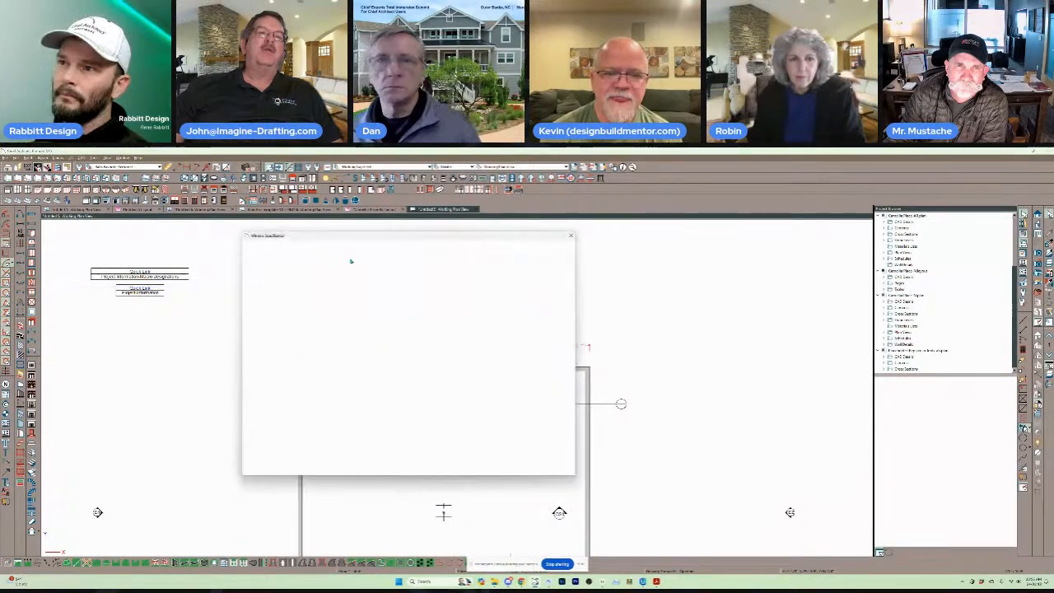
{"action": "left_click", "coordinate": [252, 352]}
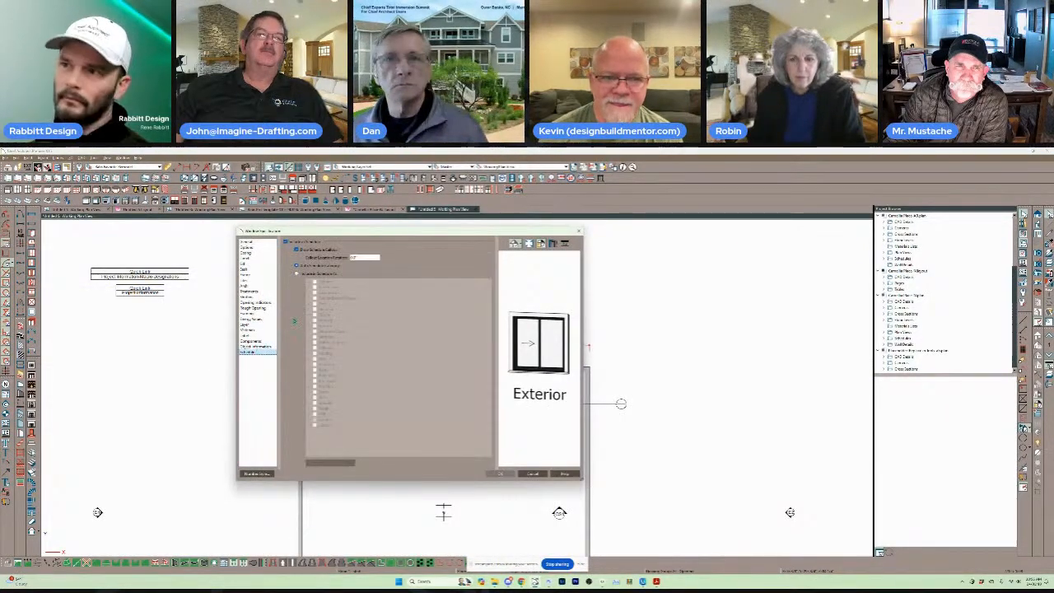
{"action": "left_click", "coordinate": [305, 275]}
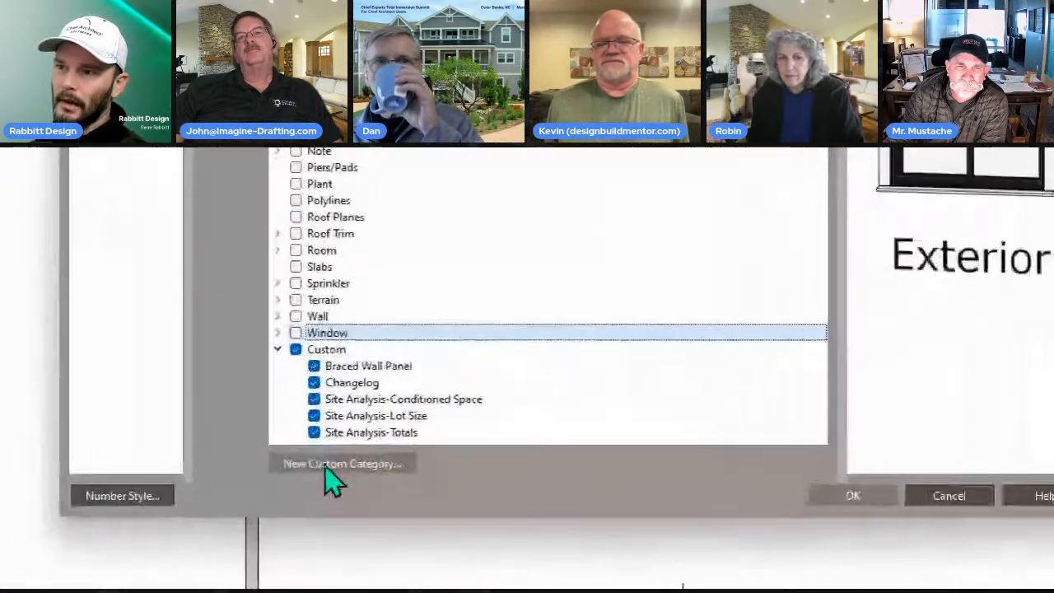
{"action": "left_click", "coordinate": [327, 464]}
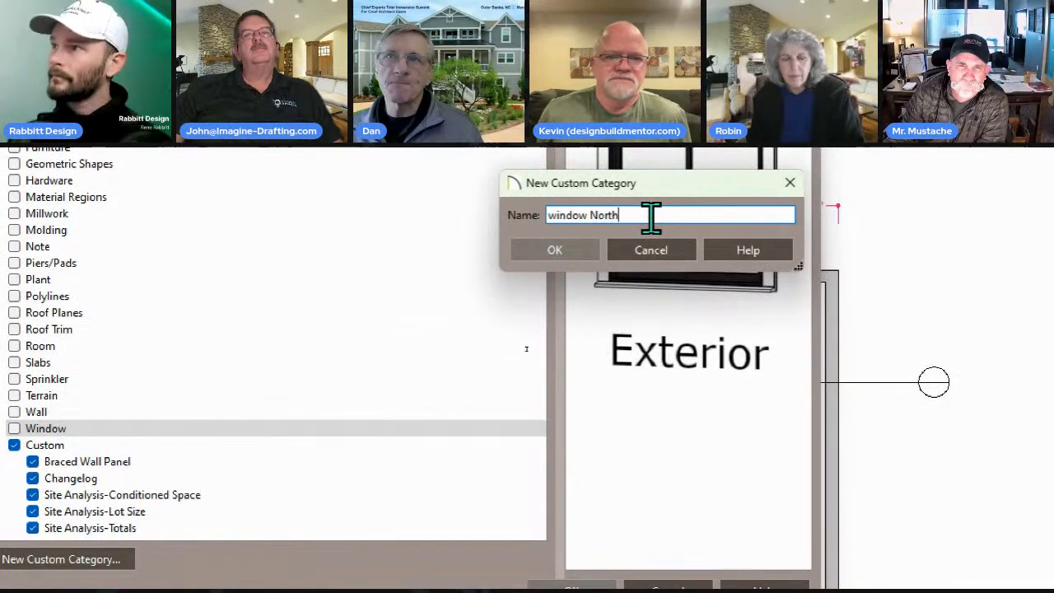
{"action": "key", "text": "Return"}
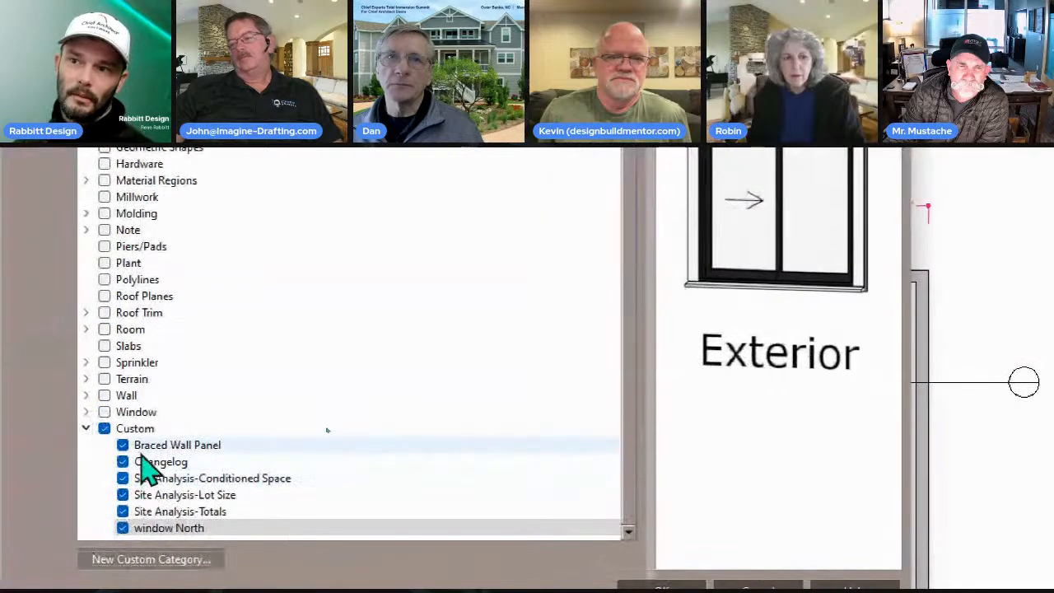
Uncheck the Braced Wall Panel, Changelog and three Site Analysis custom categories.
{"action": "left_click", "coordinate": [122, 445]}
{"action": "left_click", "coordinate": [123, 462]}
{"action": "left_click", "coordinate": [123, 479]}
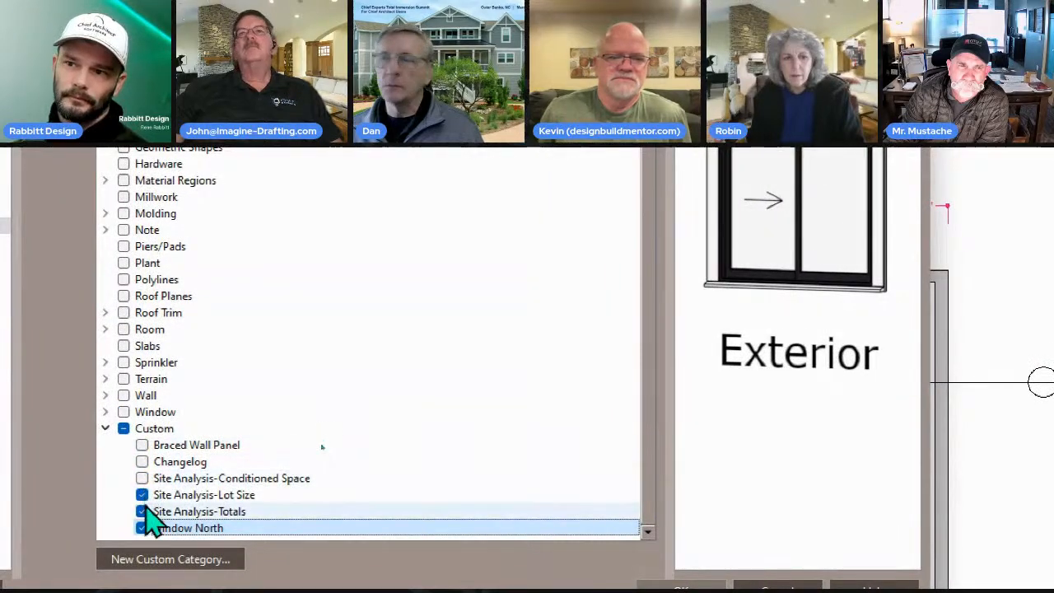
{"action": "left_click", "coordinate": [142, 495]}
{"action": "left_click", "coordinate": [142, 512]}
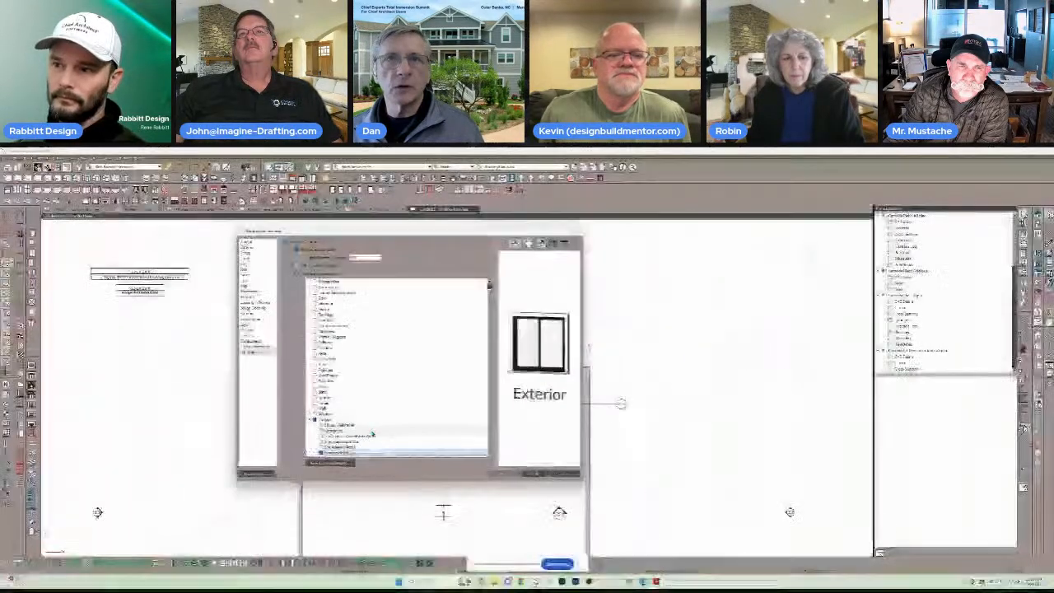
Apply the window settings, then check window North in the Window and Ext. Door Schedule's custom categories.
{"action": "left_click", "coordinate": [499, 474]}
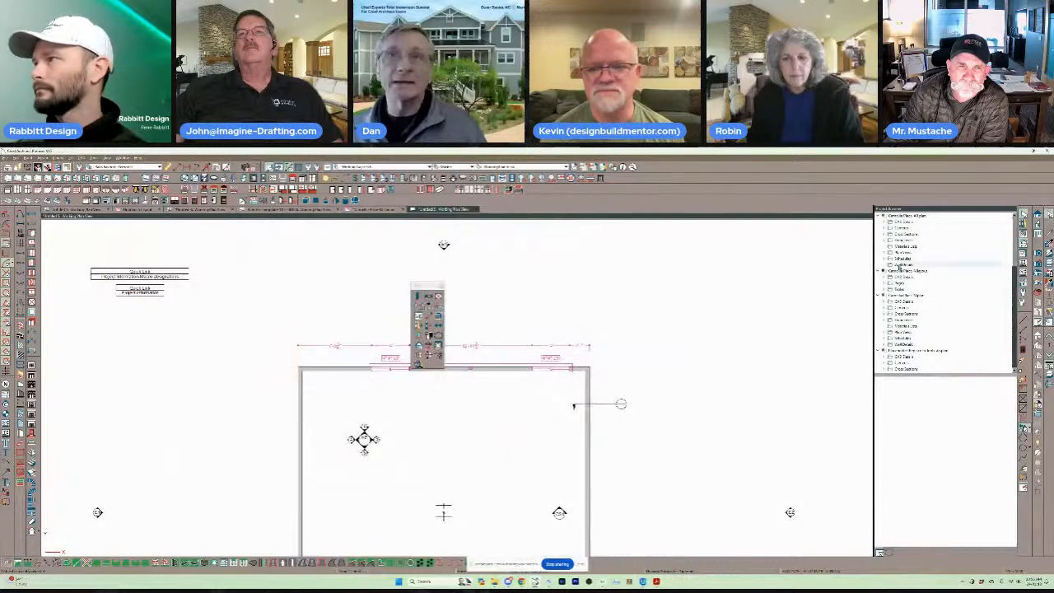
{"action": "scroll", "coordinate": [912, 286], "scroll_direction": "up", "scroll_amount": 10}
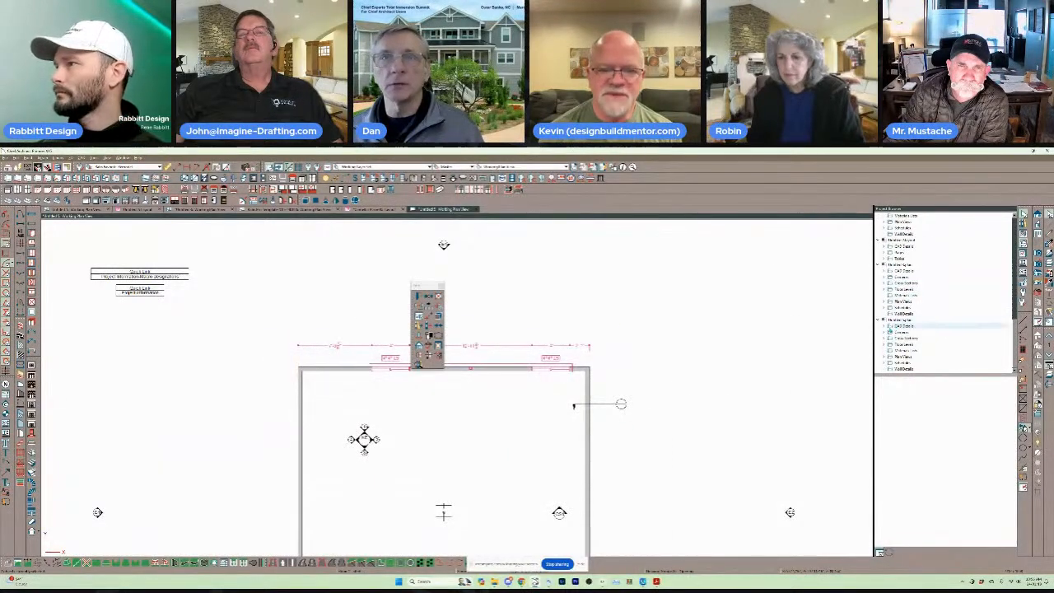
{"action": "scroll", "coordinate": [922, 325], "scroll_direction": "down", "scroll_amount": 10}
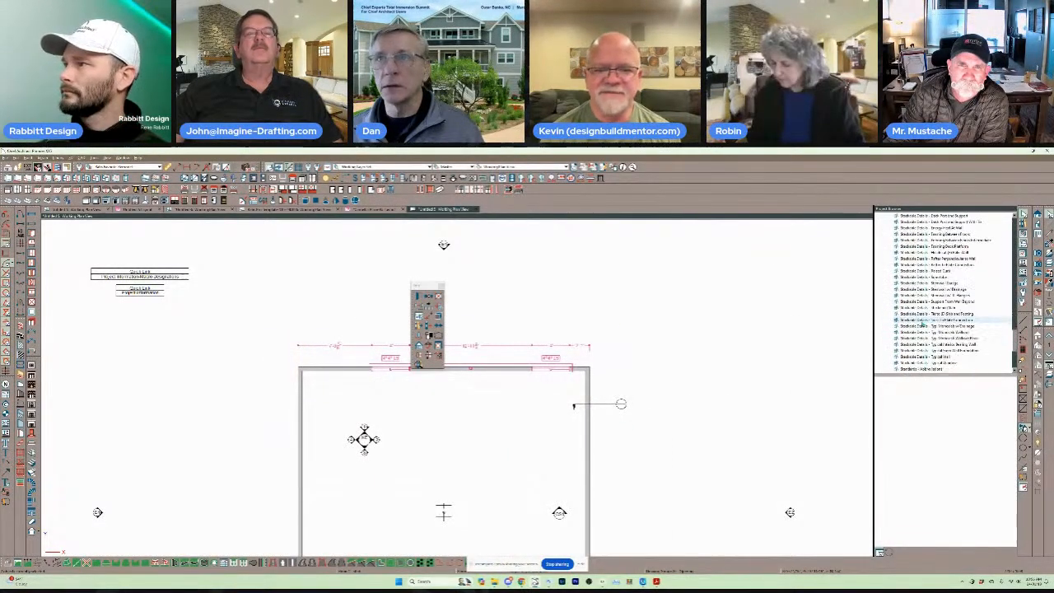
{"action": "scroll", "coordinate": [923, 328], "scroll_direction": "up", "scroll_amount": 5}
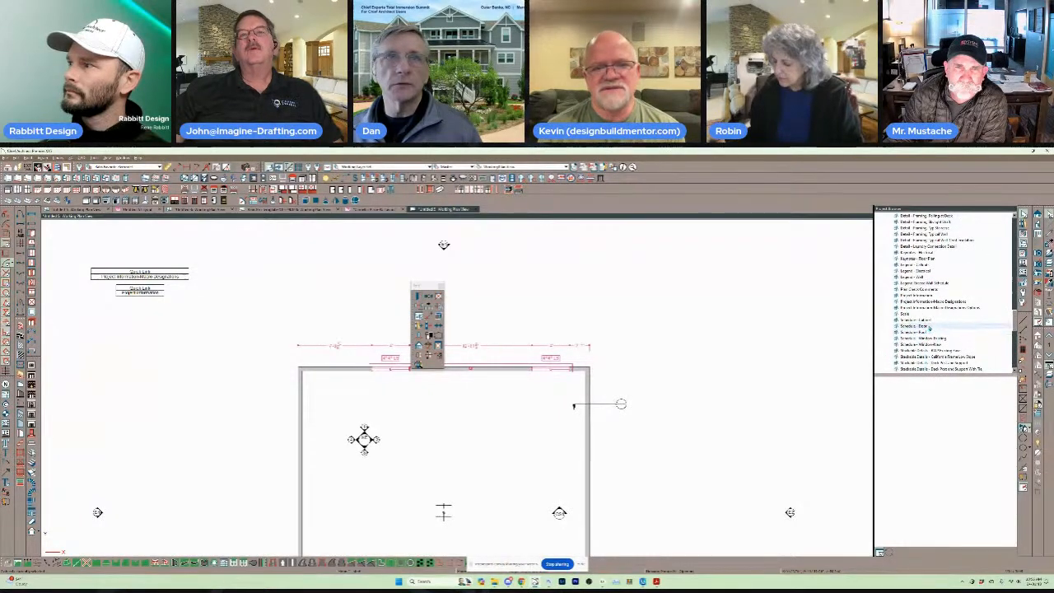
{"action": "double_click", "coordinate": [935, 340]}
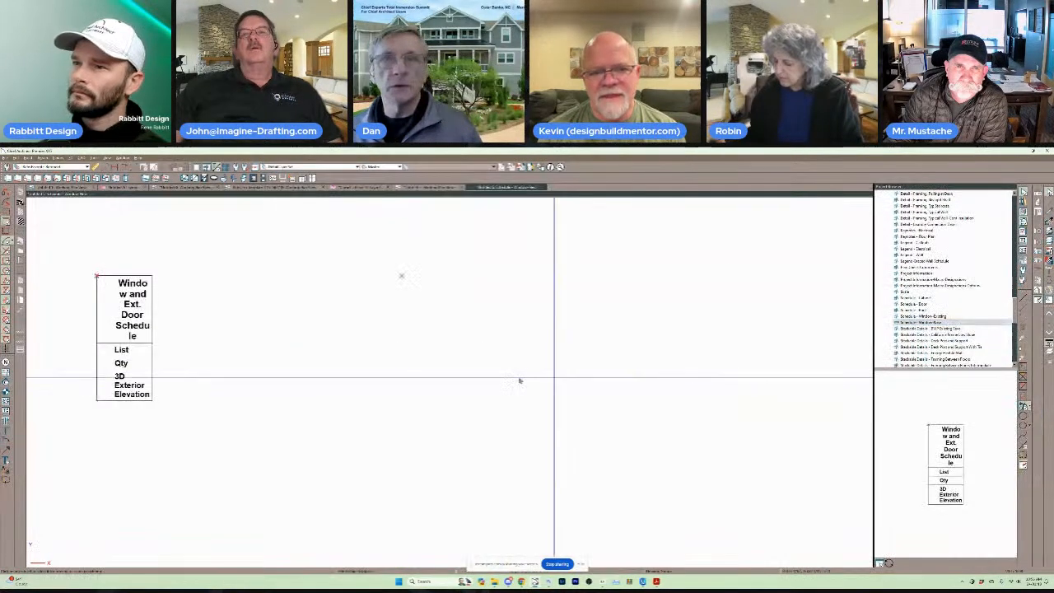
{"action": "left_click", "coordinate": [150, 353]}
{"action": "double_click", "coordinate": [150, 353]}
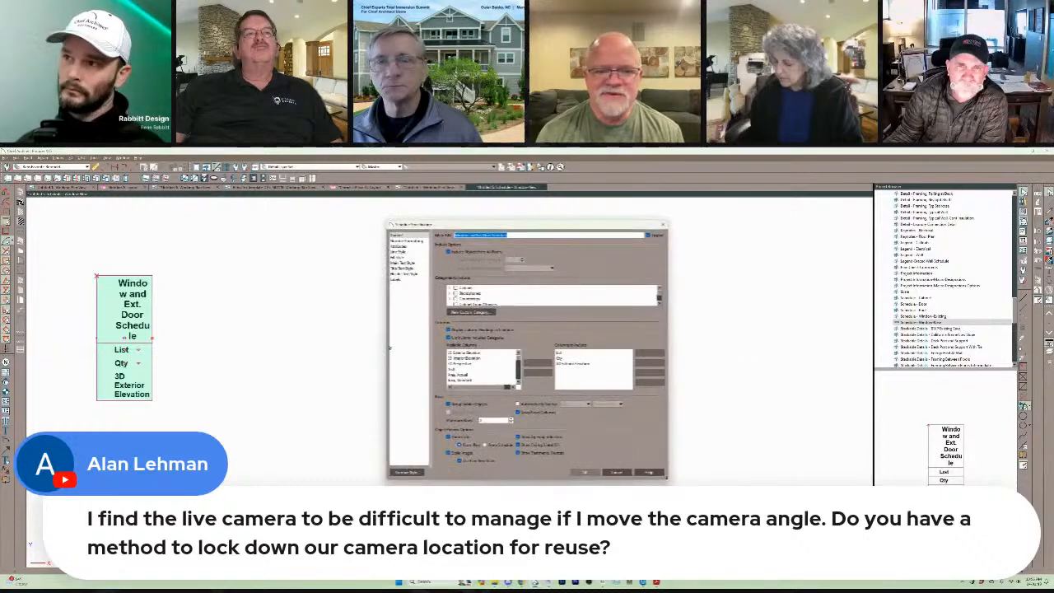
{"action": "scroll", "coordinate": [478, 302], "scroll_direction": "down", "scroll_amount": 5}
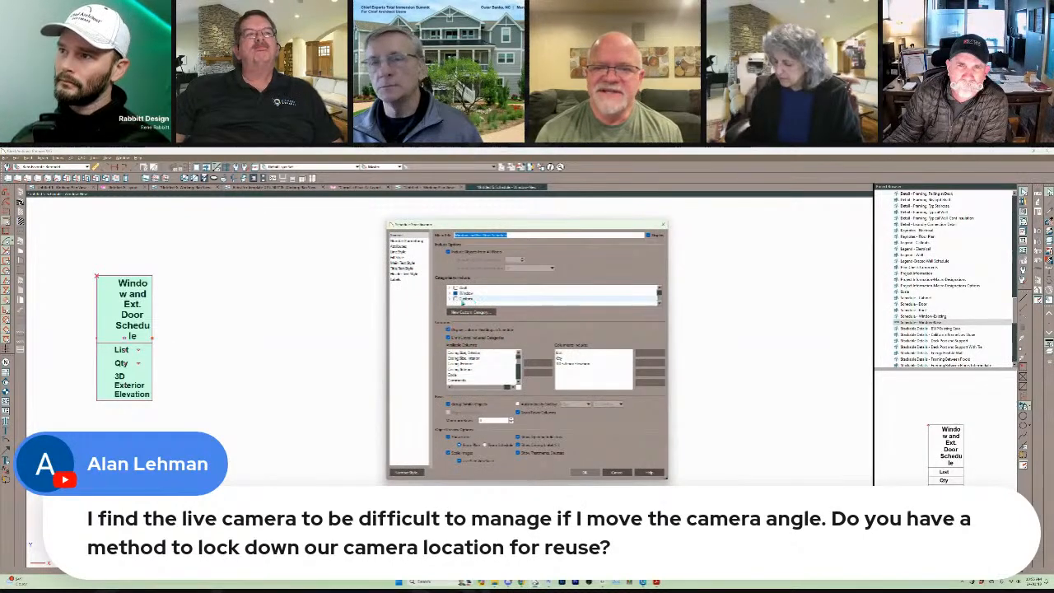
{"action": "left_click", "coordinate": [450, 299]}
{"action": "scroll", "coordinate": [461, 300], "scroll_direction": "down", "scroll_amount": 3}
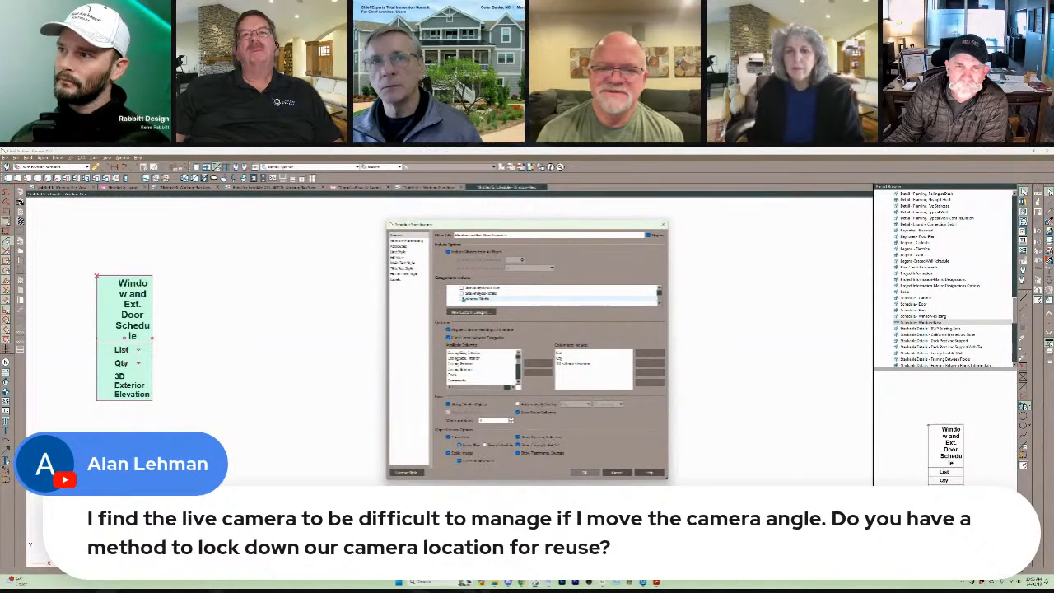
{"action": "left_click", "coordinate": [463, 298]}
{"action": "left_click", "coordinate": [582, 472]}
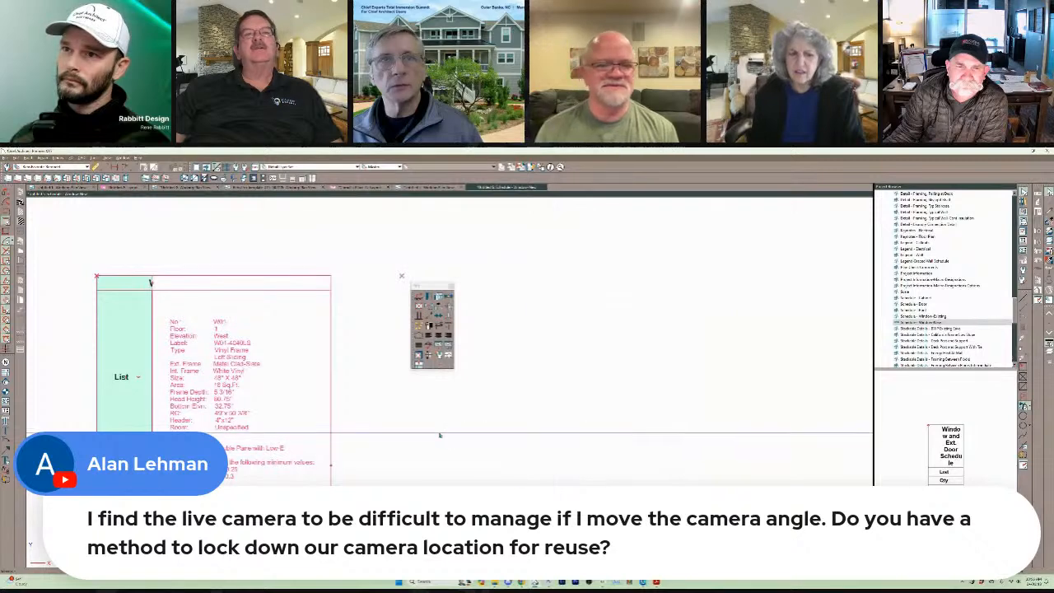
Pan the schedule to show window W01, then go back to the working plan's room.
{"action": "scroll", "coordinate": [444, 436], "scroll_direction": "down", "scroll_amount": 5}
{"action": "middle_click_drag", "start_coordinate": [450, 440], "coordinate": [626, 373]}
{"action": "scroll", "coordinate": [626, 373], "scroll_direction": "down", "scroll_amount": 2}
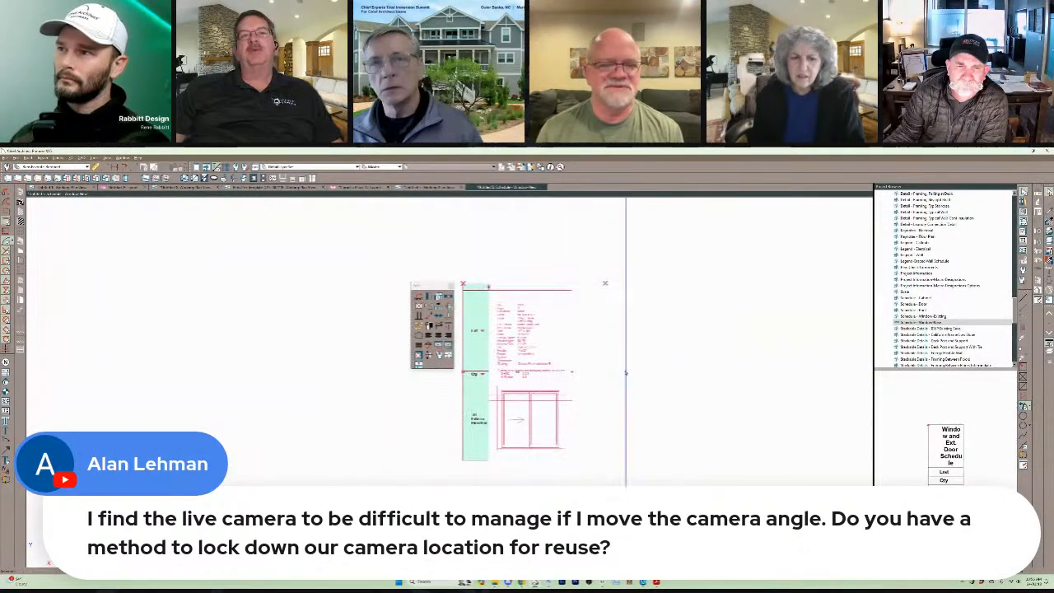
{"action": "left_click", "coordinate": [626, 373]}
{"action": "scroll", "coordinate": [626, 354], "scroll_direction": "up", "scroll_amount": 4}
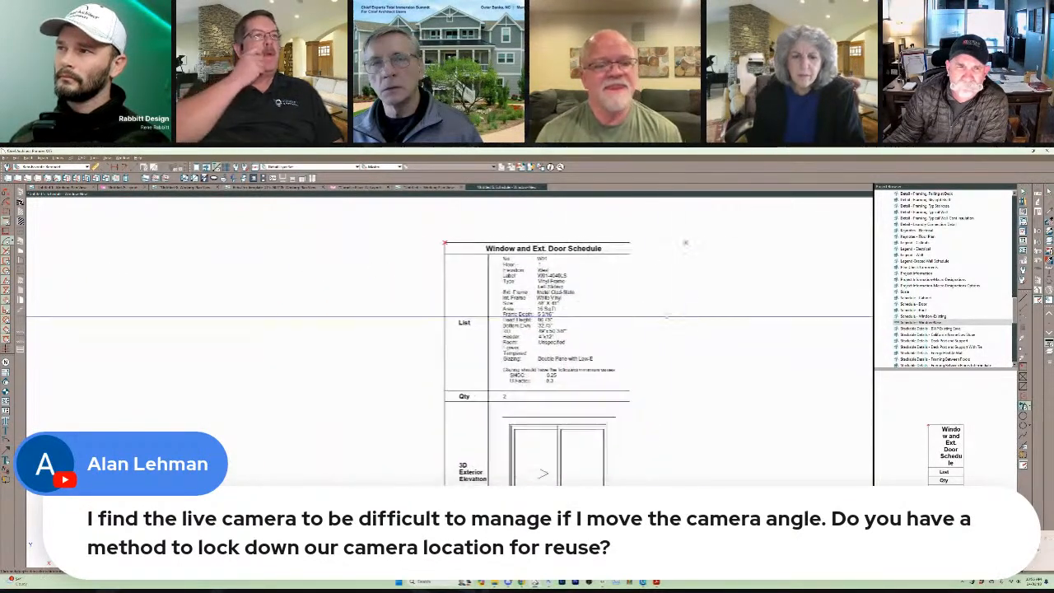
{"action": "middle_click_drag", "start_coordinate": [668, 316], "coordinate": [632, 311]}
{"action": "scroll", "coordinate": [633, 311], "scroll_direction": "up", "scroll_amount": 1}
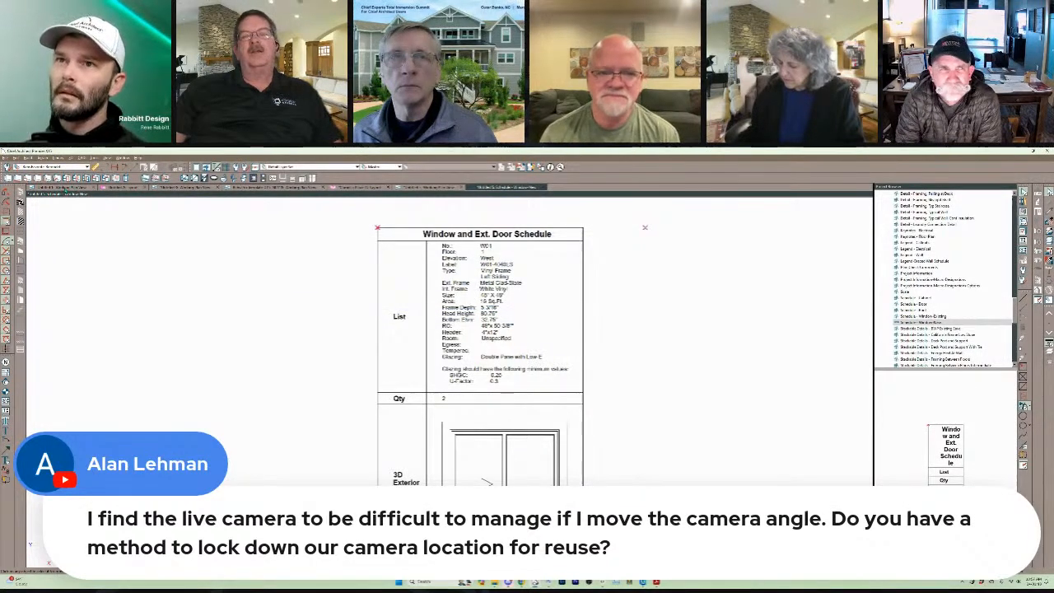
{"action": "left_click", "coordinate": [63, 187]}
{"action": "middle_click_drag", "start_coordinate": [418, 459], "coordinate": [433, 363]}
{"action": "scroll", "coordinate": [405, 348], "scroll_direction": "up", "scroll_amount": 4}
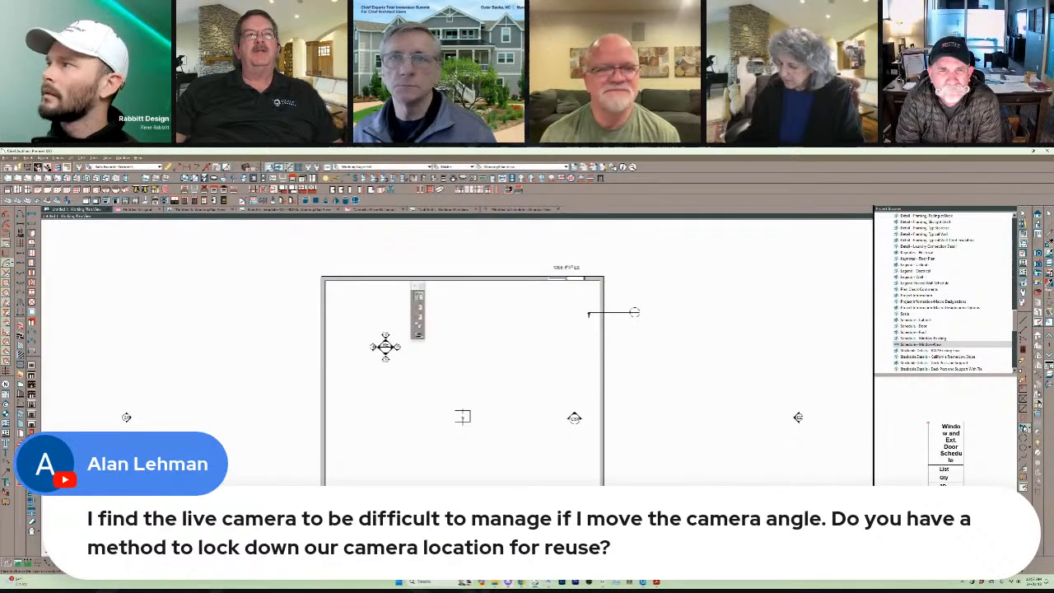
Place a camera in the room aimed at its window.
{"action": "left_click", "coordinate": [420, 297]}
{"action": "left_click_drag", "start_coordinate": [534, 336], "coordinate": [557, 266]}
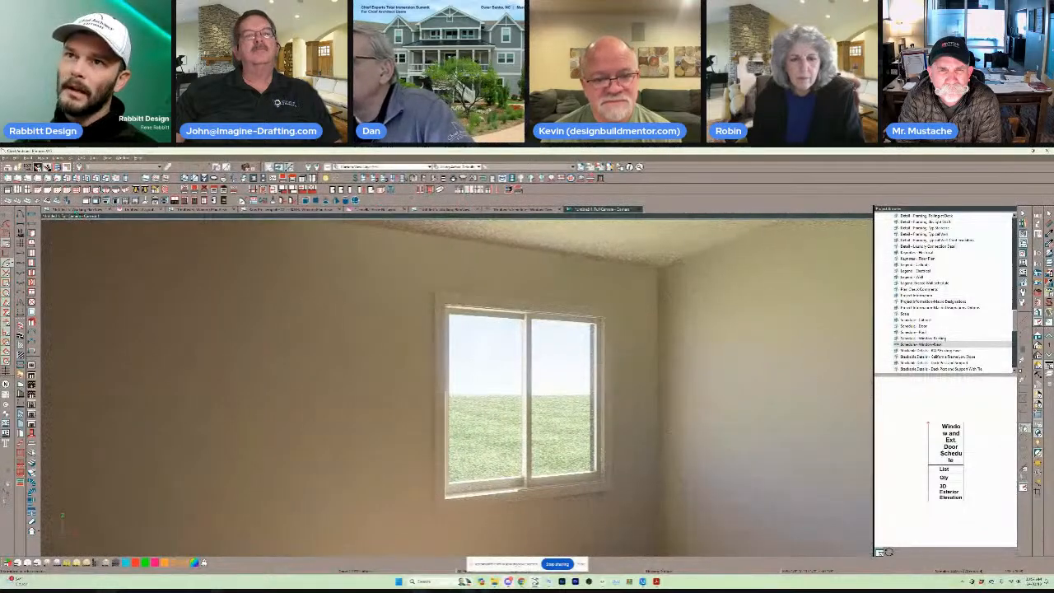
{"action": "left_click", "coordinate": [77, 210]}
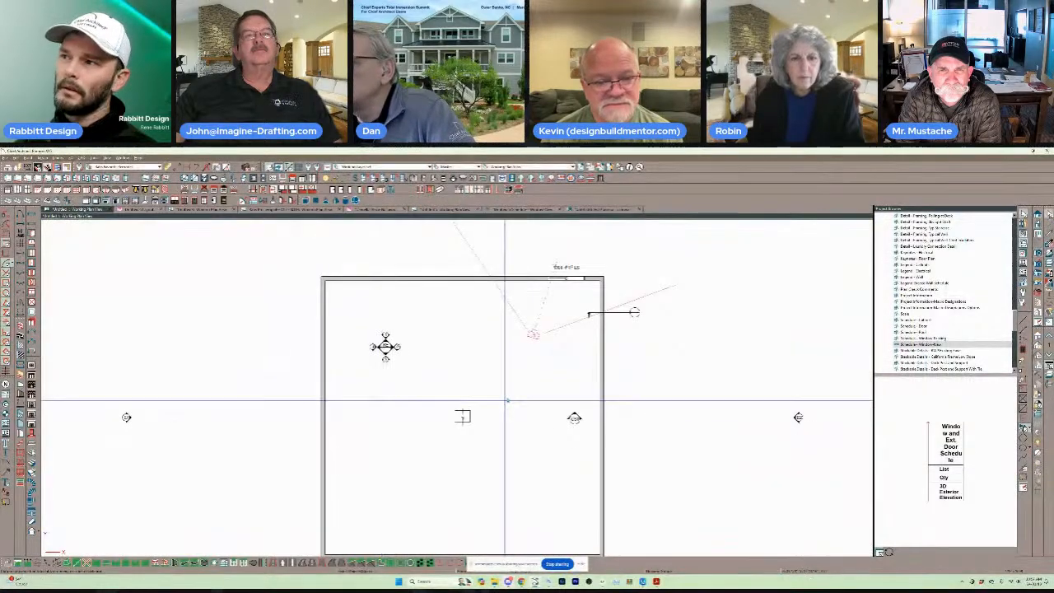
{"action": "scroll", "coordinate": [532, 332], "scroll_direction": "up", "scroll_amount": 1}
Paste a copy of the camera down-left of the original and orbit the 3D exterior view.
{"action": "left_click", "coordinate": [532, 333]}
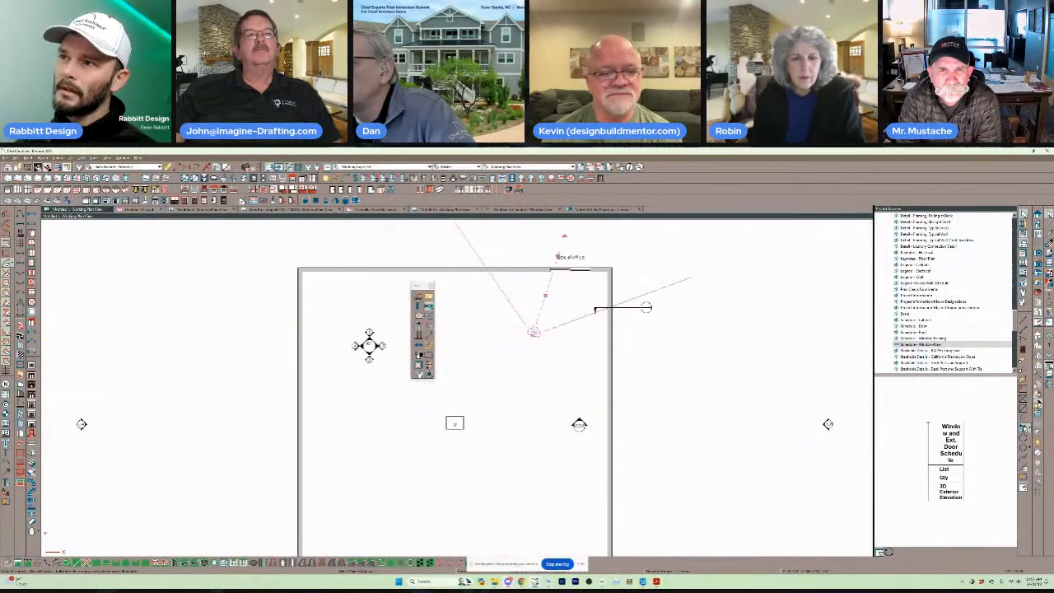
{"action": "left_click", "coordinate": [428, 306]}
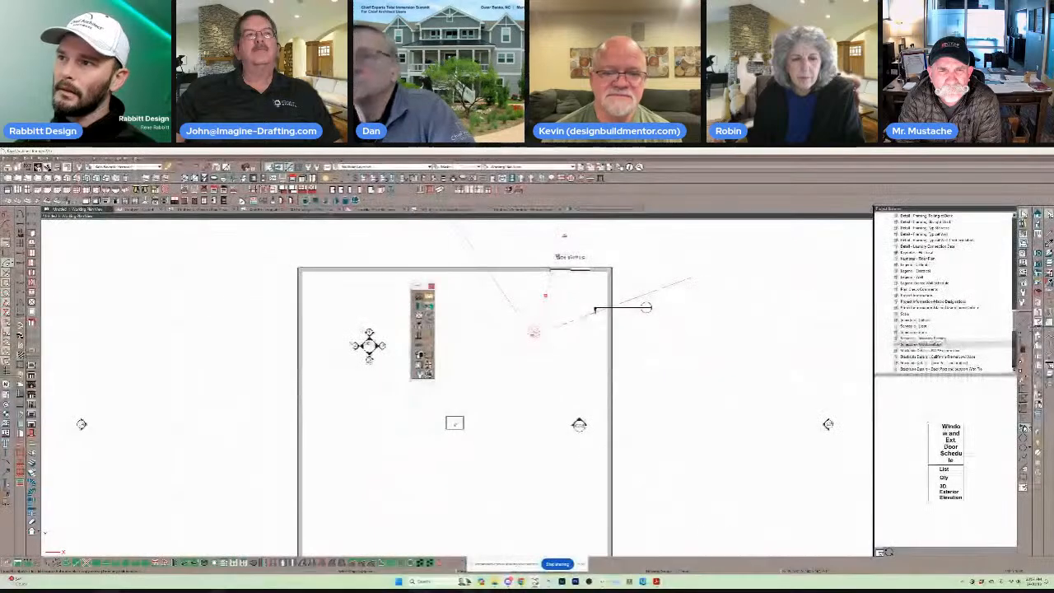
{"action": "left_click_drag", "start_coordinate": [532, 333], "coordinate": [455, 368]}
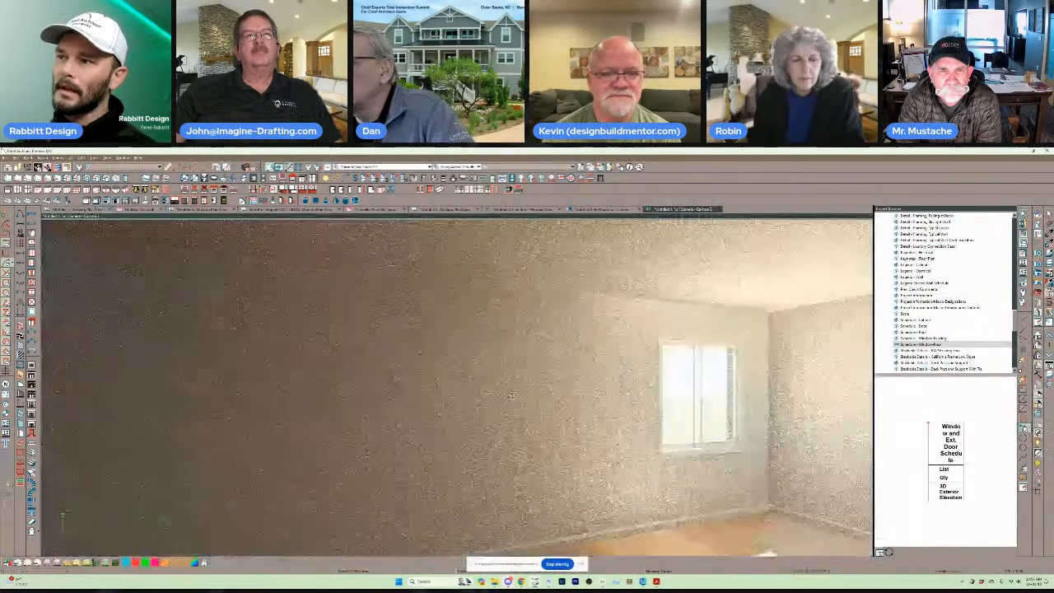
{"action": "middle_click_drag", "start_coordinate": [390, 418], "coordinate": [609, 231]}
{"action": "scroll", "coordinate": [510, 395], "scroll_direction": "down", "scroll_amount": 8}
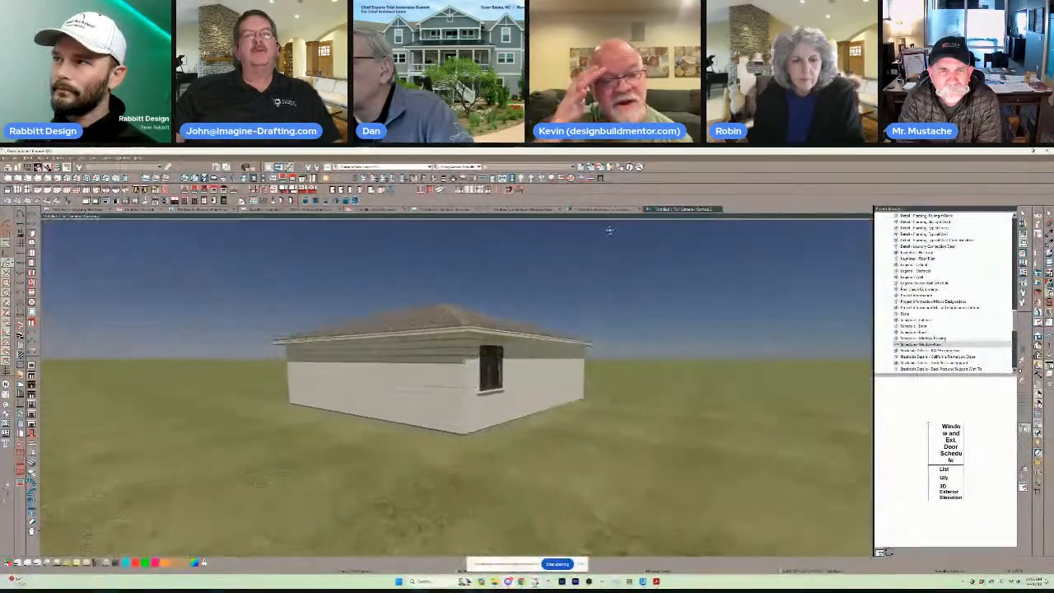
{"action": "scroll", "coordinate": [610, 231], "scroll_direction": "up", "scroll_amount": 3}
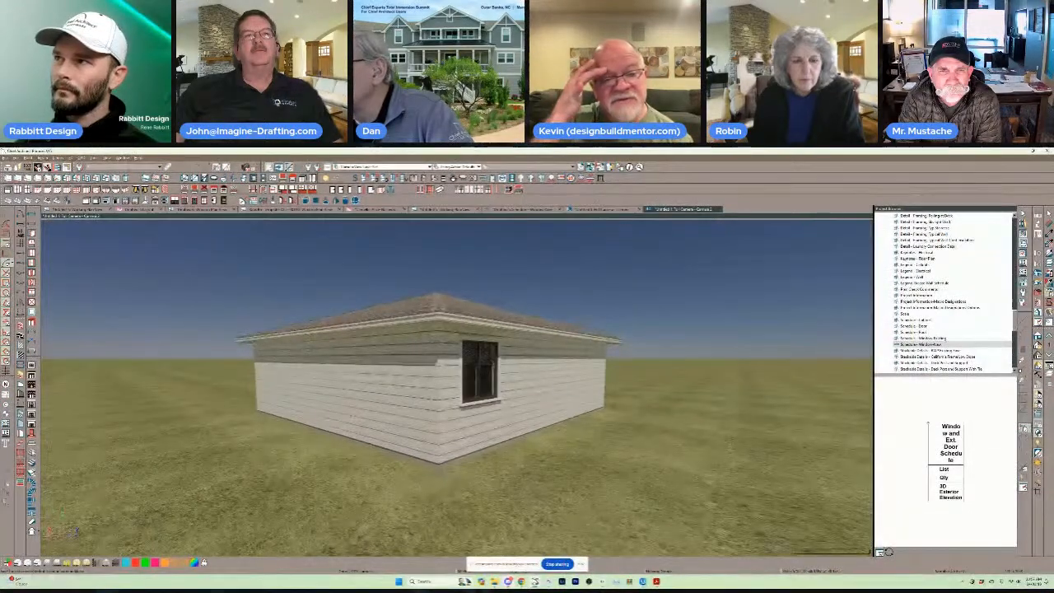
Switch to the Working Plan View and zoom to frame the room and its cameras.
{"action": "left_click", "coordinate": [80, 209]}
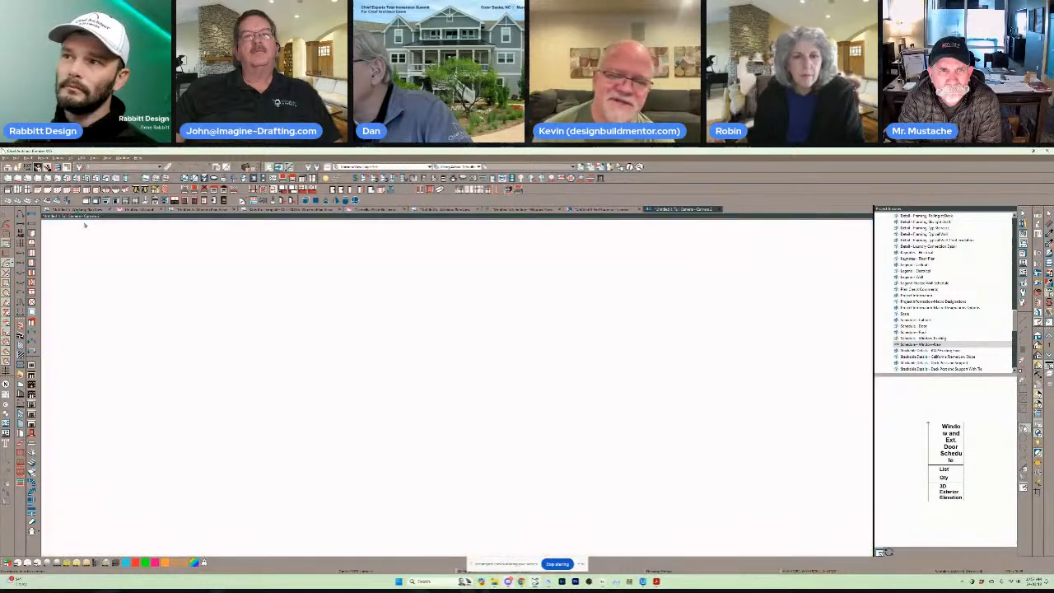
{"action": "scroll", "coordinate": [512, 422], "scroll_direction": "down", "scroll_amount": 2}
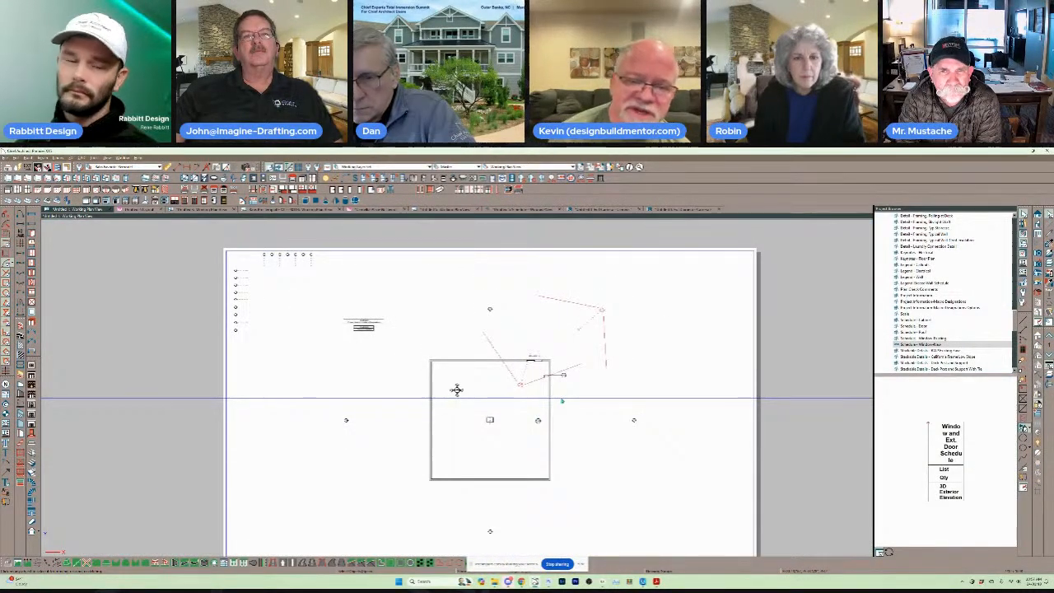
{"action": "scroll", "coordinate": [562, 401], "scroll_direction": "up", "scroll_amount": 2}
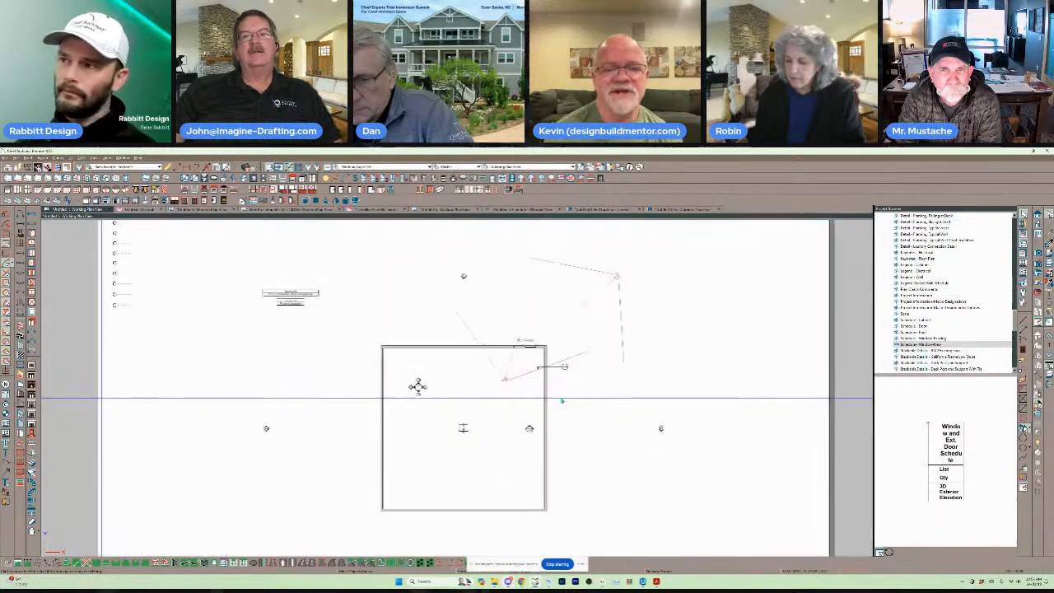
{"action": "scroll", "coordinate": [537, 427], "scroll_direction": "up", "scroll_amount": 2}
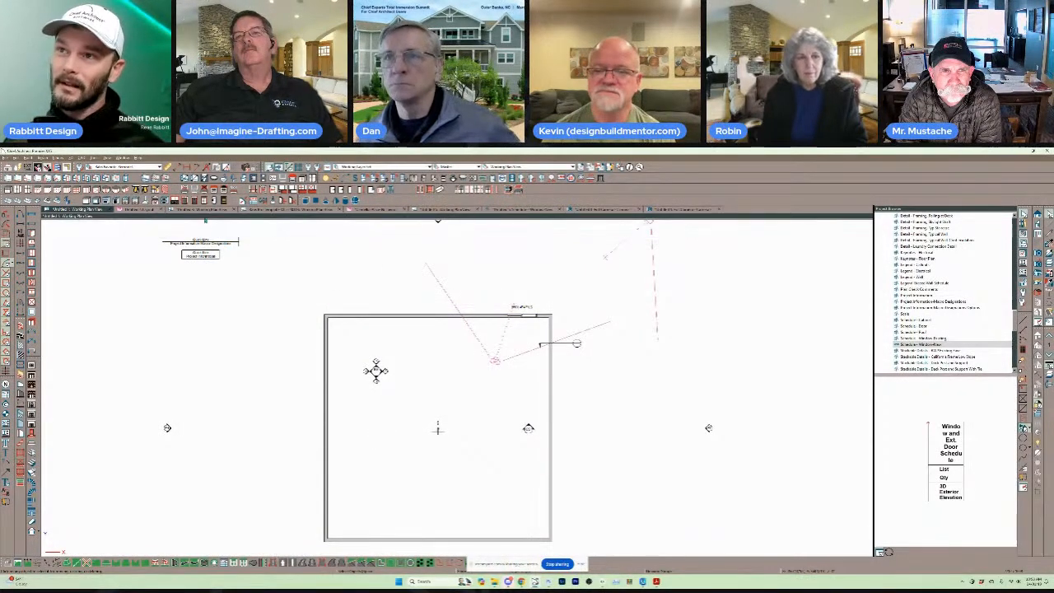
{"action": "left_click", "coordinate": [438, 210]}
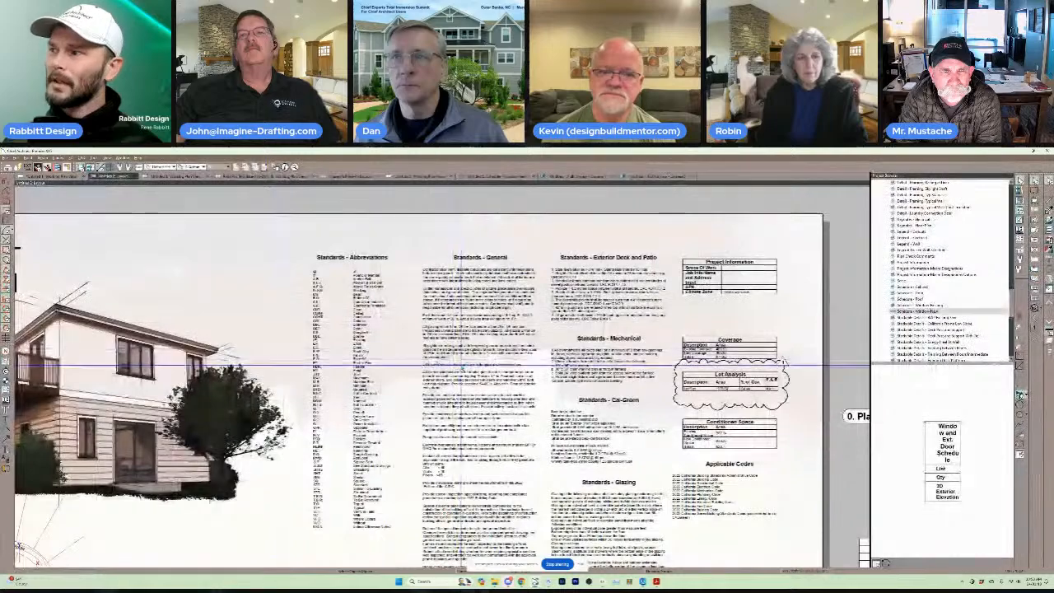
{"action": "scroll", "coordinate": [554, 380], "scroll_direction": "up", "scroll_amount": 3}
{"action": "scroll", "coordinate": [555, 381], "scroll_direction": "up", "scroll_amount": 3}
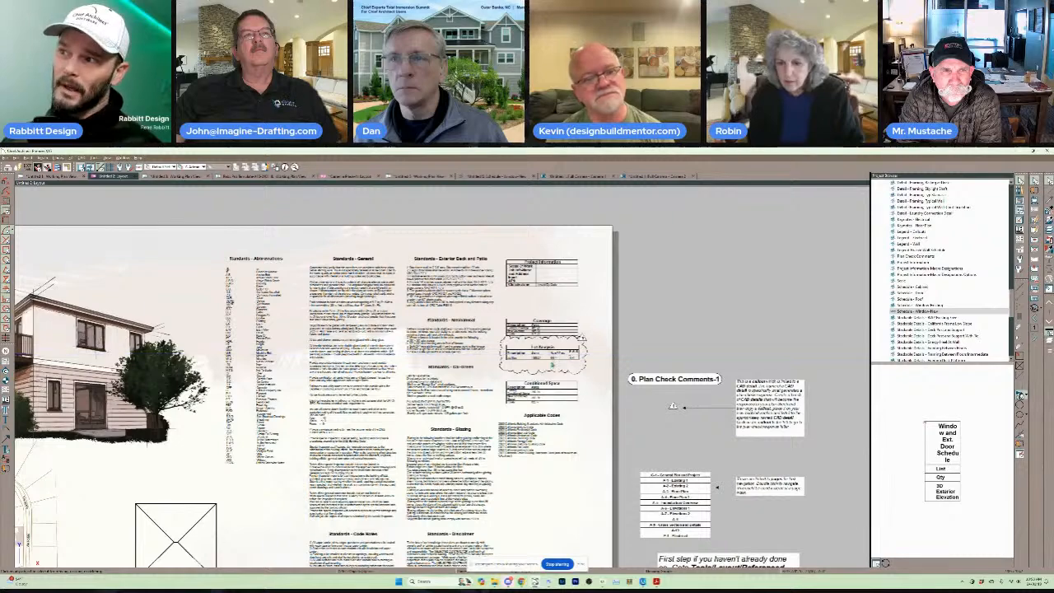
{"action": "scroll", "coordinate": [501, 355], "scroll_direction": "up", "scroll_amount": 2}
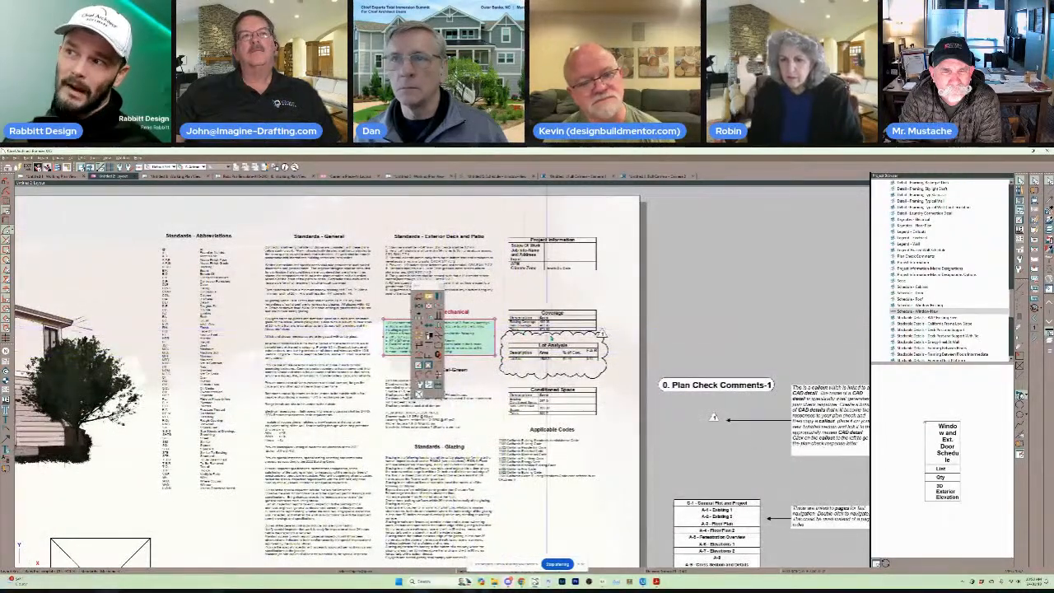
{"action": "middle_click_drag", "start_coordinate": [434, 286], "coordinate": [527, 317]}
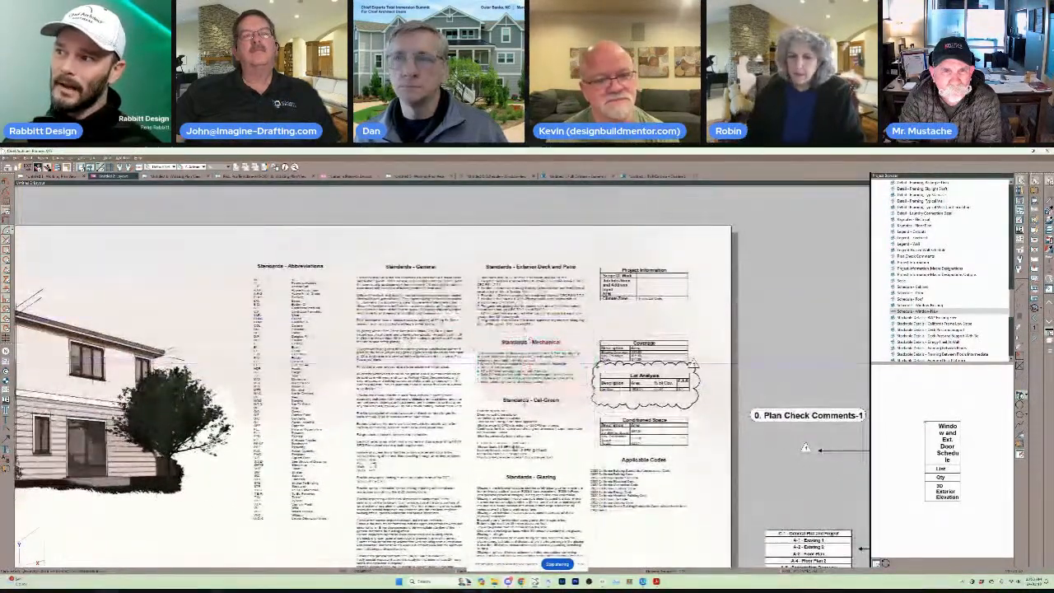
{"action": "left_click", "coordinate": [586, 384]}
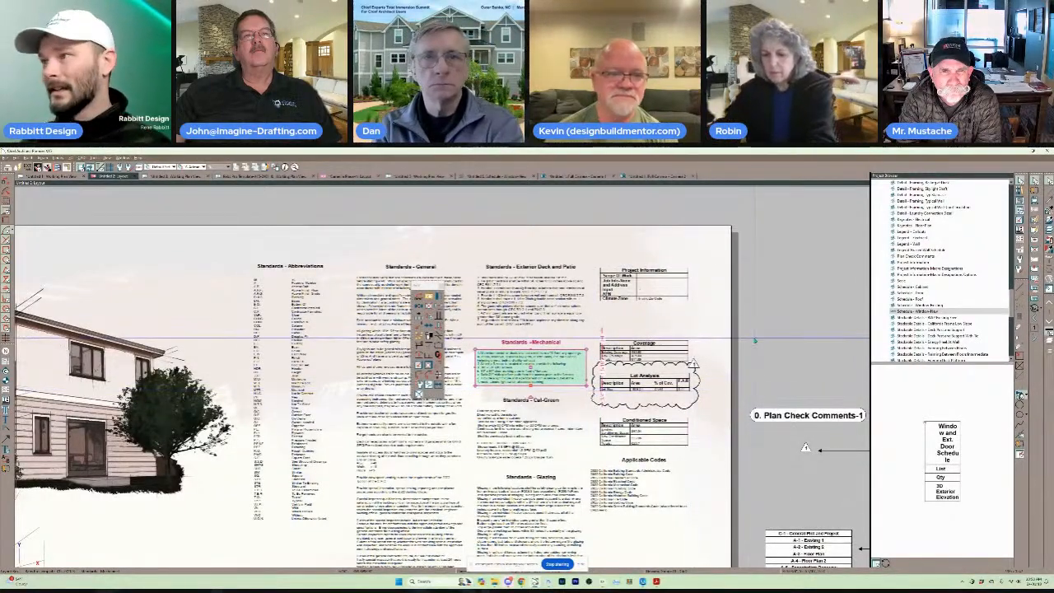
{"action": "scroll", "coordinate": [743, 338], "scroll_direction": "down", "scroll_amount": 1}
{"action": "middle_click_drag", "start_coordinate": [742, 338], "coordinate": [708, 338]}
{"action": "scroll", "coordinate": [733, 336], "scroll_direction": "up", "scroll_amount": 1}
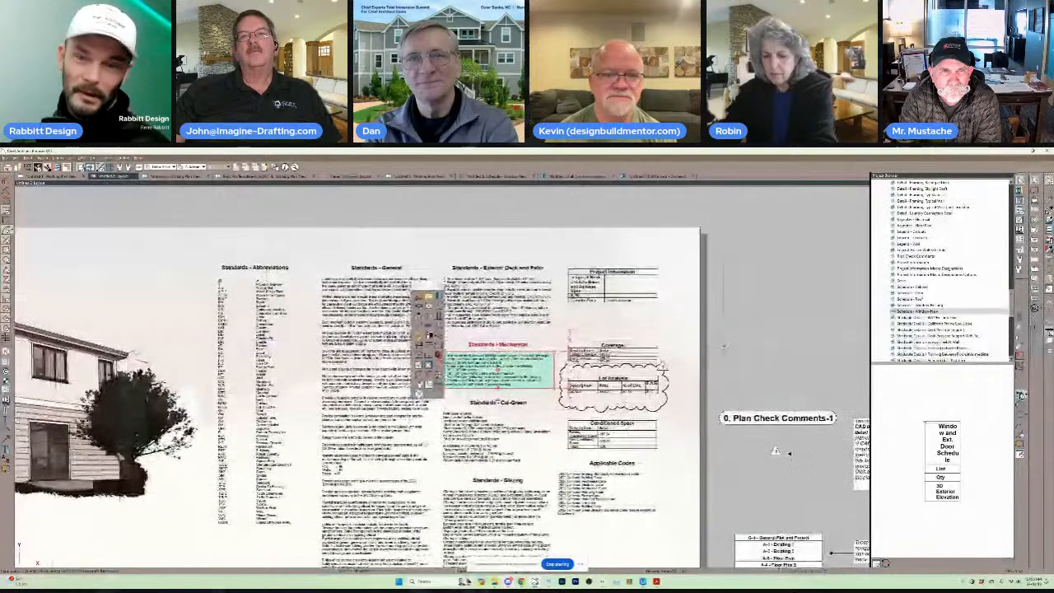
{"action": "left_click", "coordinate": [665, 384]}
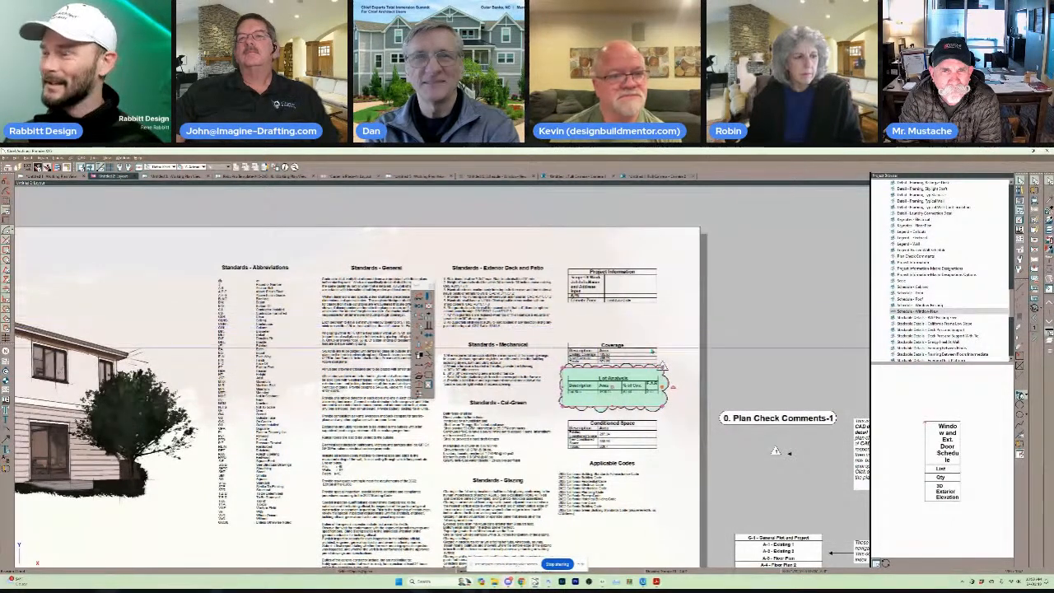
{"action": "scroll", "coordinate": [551, 335], "scroll_direction": "up", "scroll_amount": 1}
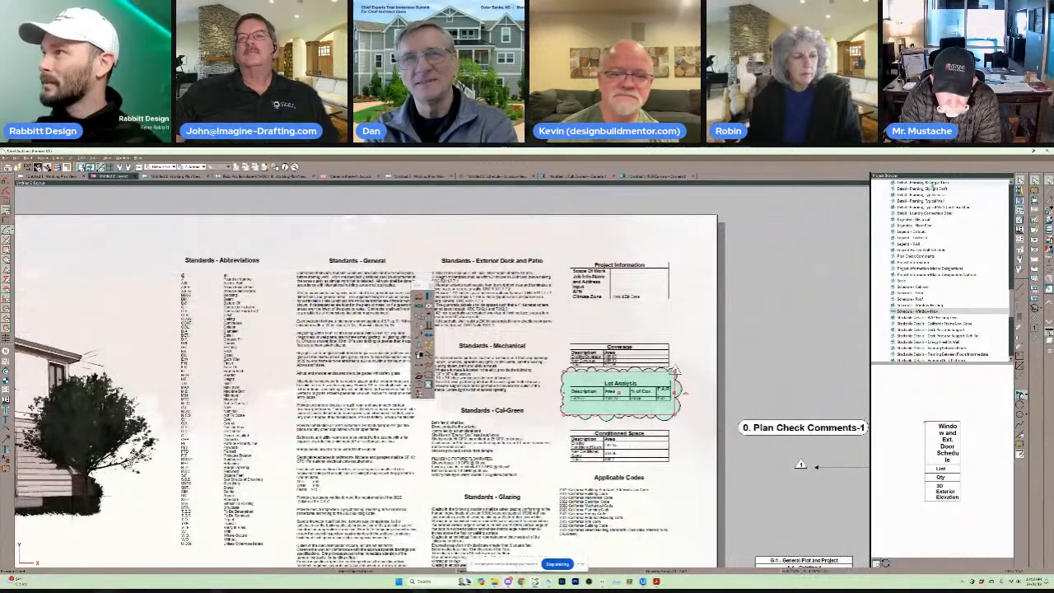
{"action": "scroll", "coordinate": [914, 245], "scroll_direction": "down", "scroll_amount": 12}
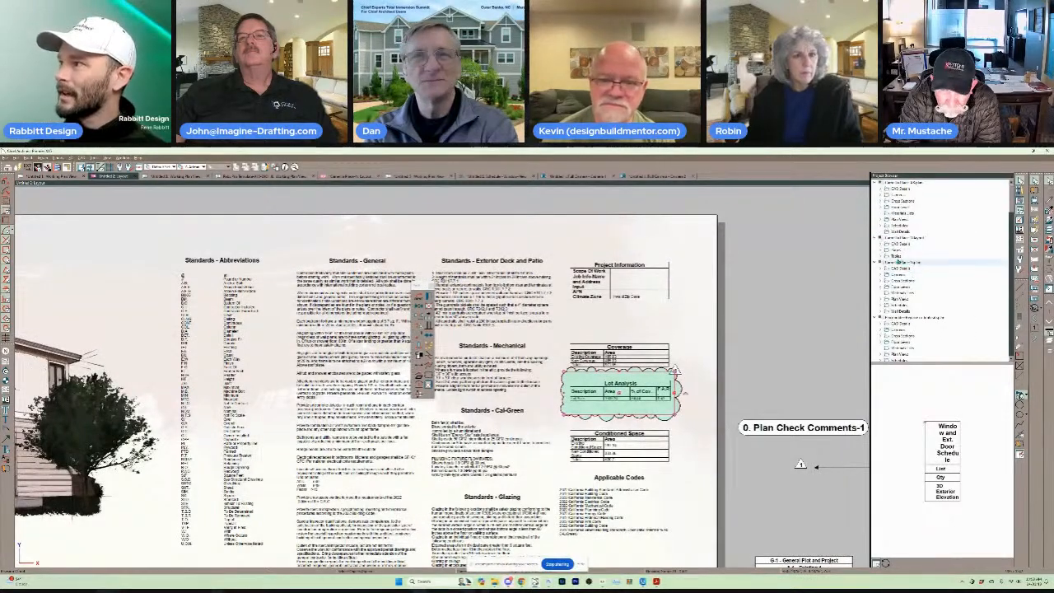
{"action": "scroll", "coordinate": [507, 258], "scroll_direction": "up", "scroll_amount": 1}
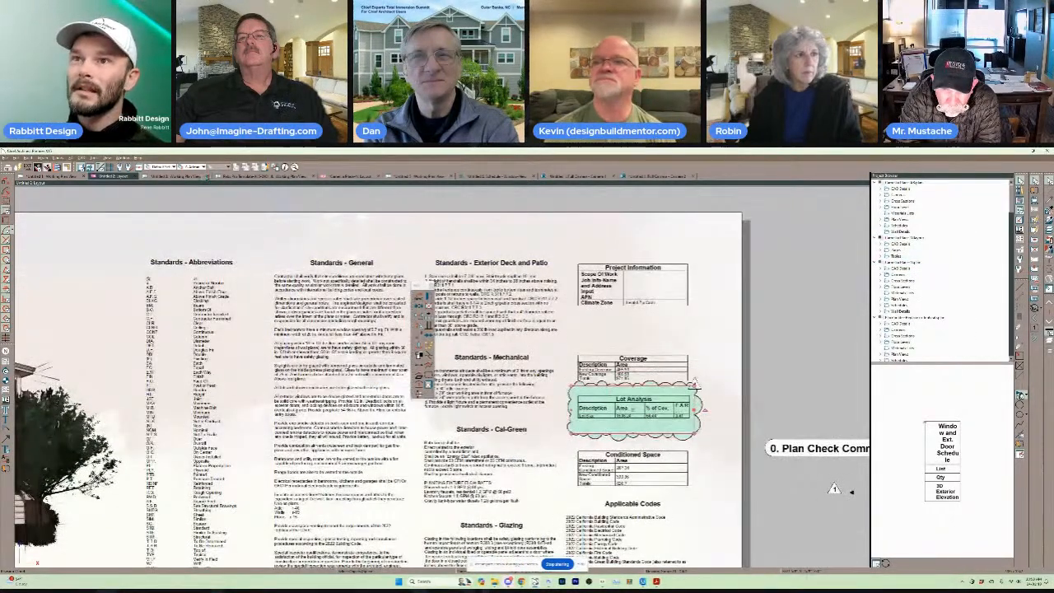
{"action": "left_click", "coordinate": [207, 177]}
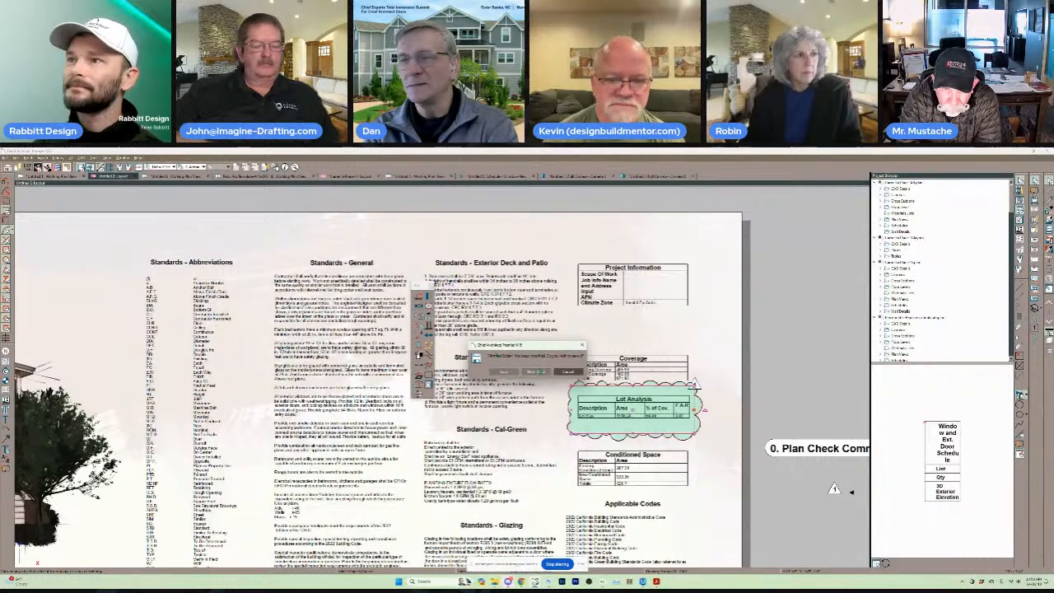
Close the extra layout and plan template tabs, answering both save prompts.
{"action": "left_click", "coordinate": [535, 372]}
{"action": "left_click", "coordinate": [239, 176]}
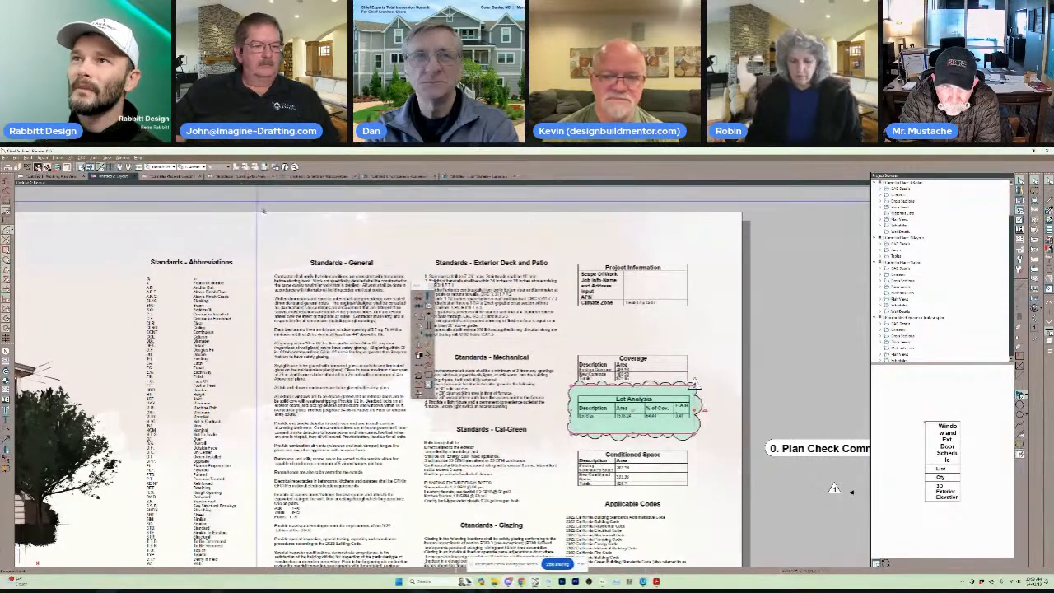
{"action": "left_click", "coordinate": [201, 176]}
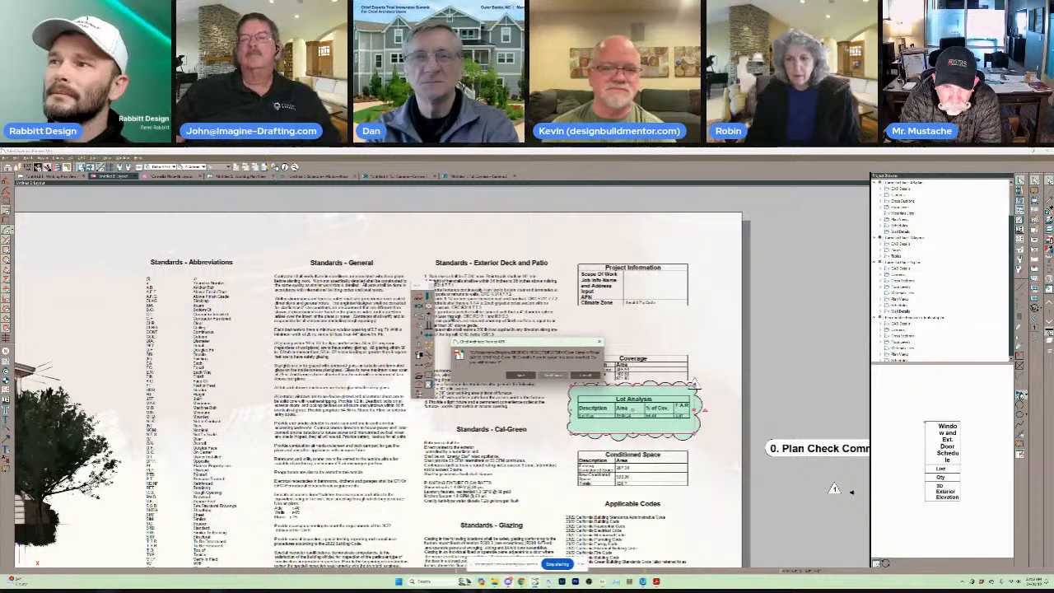
{"action": "left_click", "coordinate": [559, 375]}
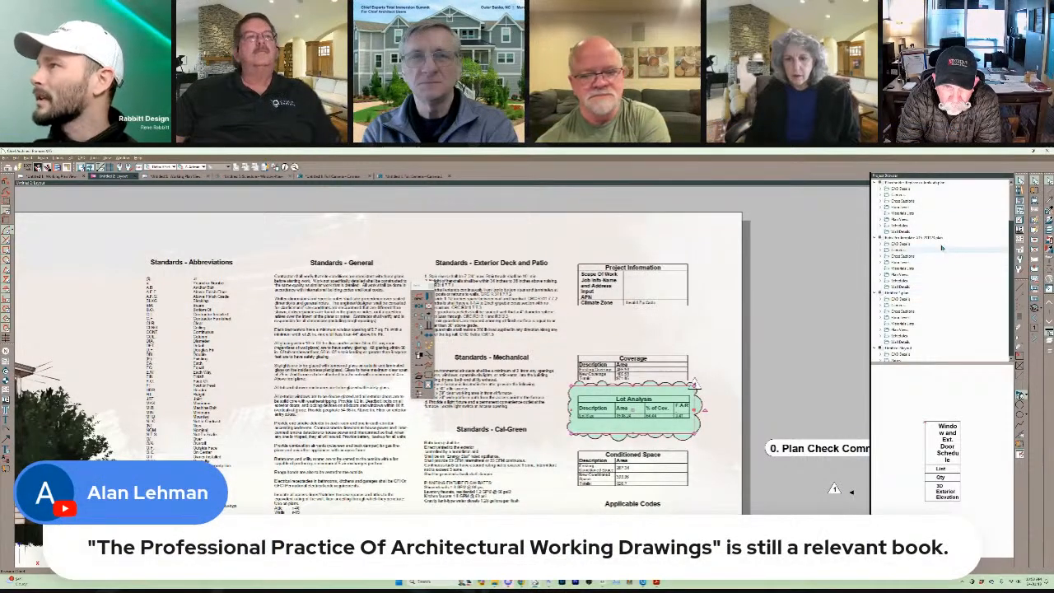
{"action": "scroll", "coordinate": [922, 272], "scroll_direction": "down", "scroll_amount": 4}
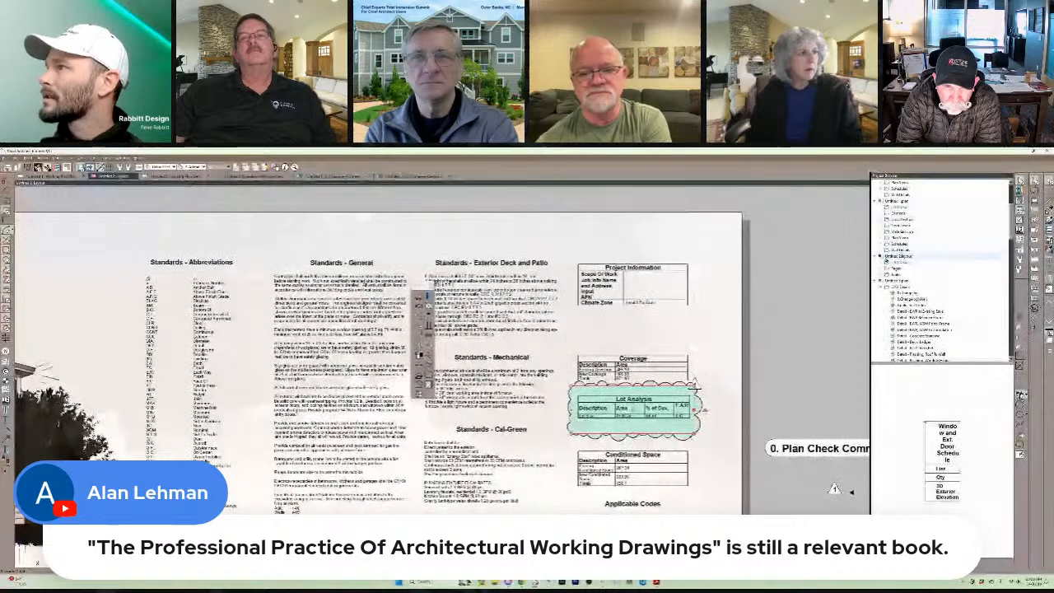
{"action": "left_click", "coordinate": [899, 256]}
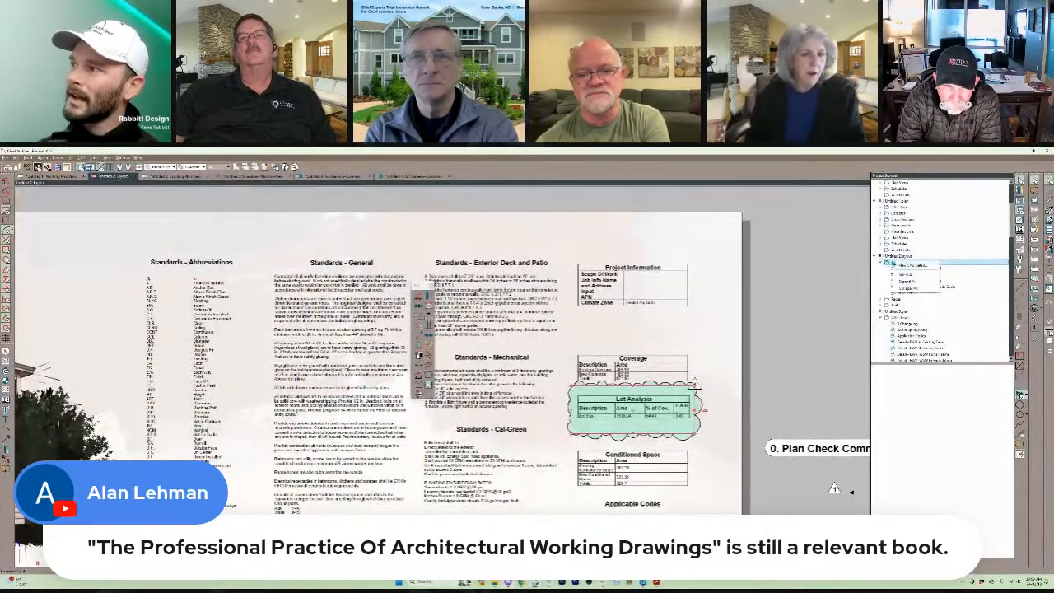
Add a new CAD detail named Fixed standards and abbreviations, then close its empty view.
{"action": "right_click", "coordinate": [897, 262]}
{"action": "left_click", "coordinate": [918, 262]}
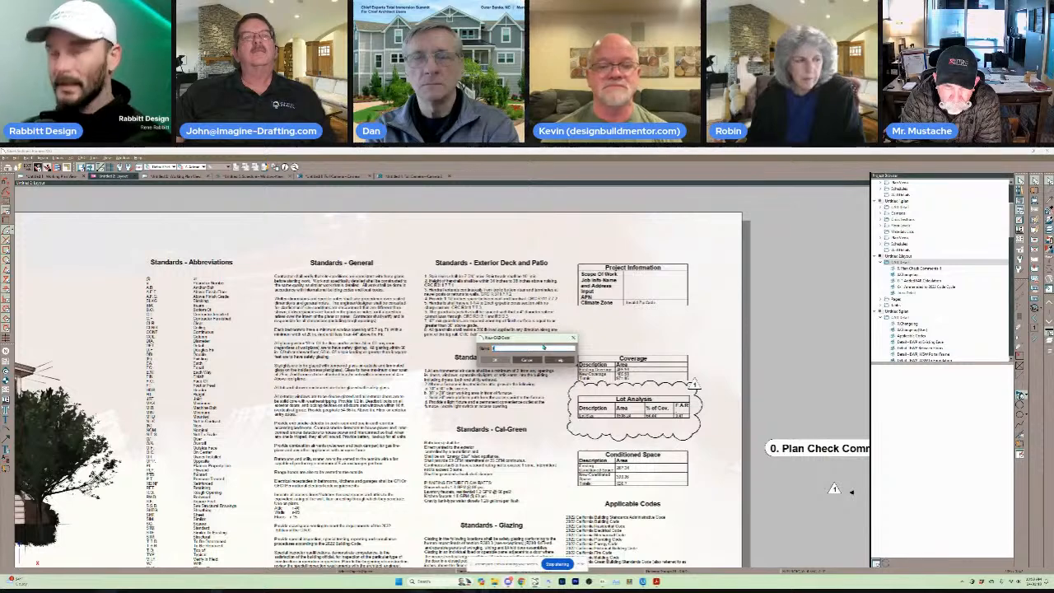
{"action": "type", "text": "Plan Check Com"}
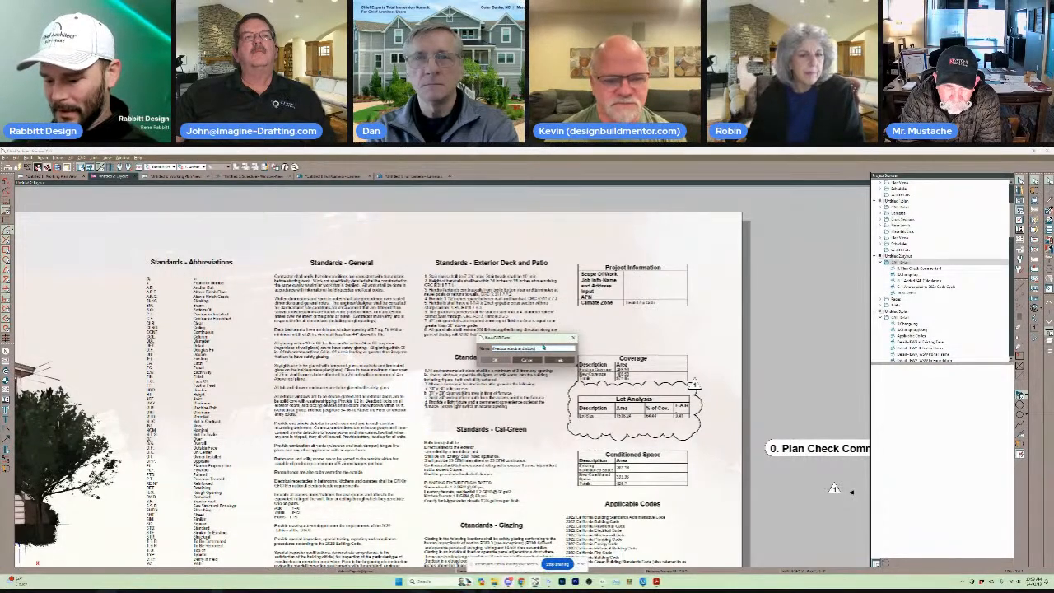
{"action": "key", "text": "Return"}
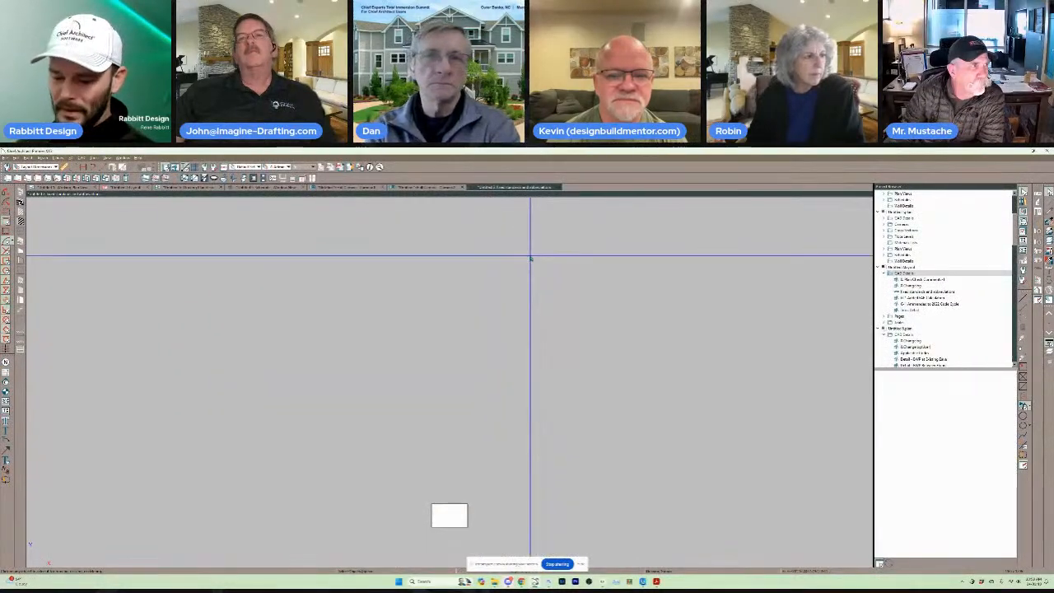
{"action": "key", "text": "ctrl+w"}
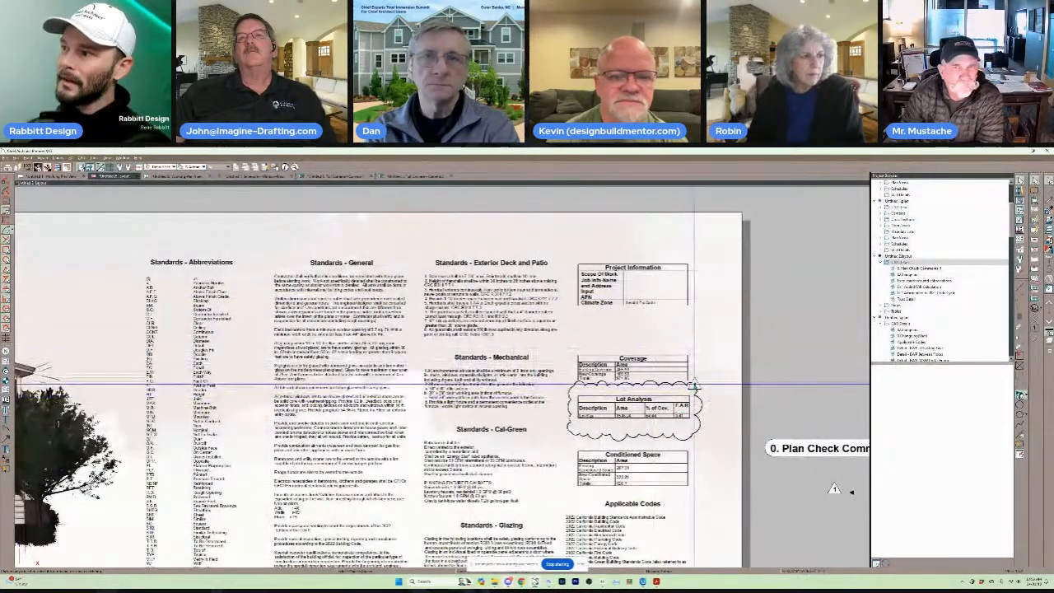
Copy the existing revision cloud and callout and place it around the Standards - Abbreviations column.
{"action": "left_click", "coordinate": [695, 389]}
{"action": "key", "text": "ctrl+c"}
{"action": "key", "text": "ctrl+v"}
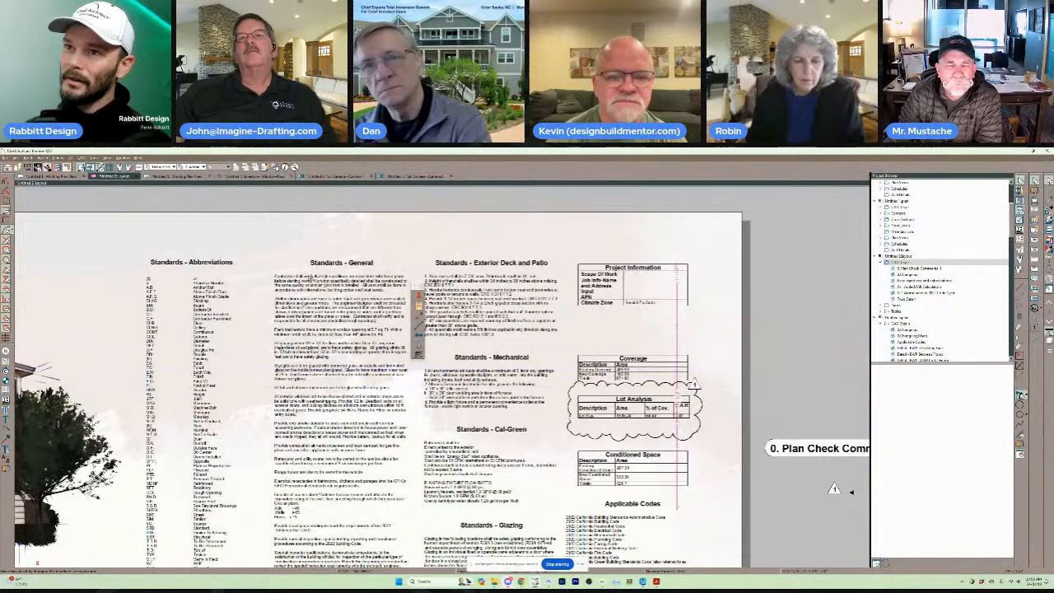
{"action": "scroll", "coordinate": [252, 257], "scroll_direction": "down", "scroll_amount": 2}
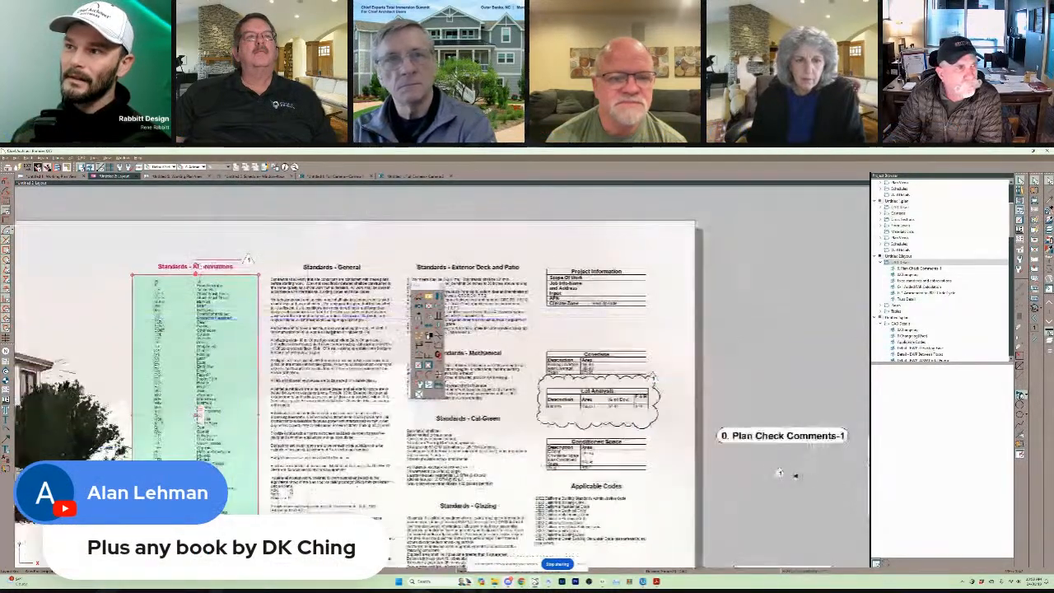
{"action": "left_click", "coordinate": [249, 258]}
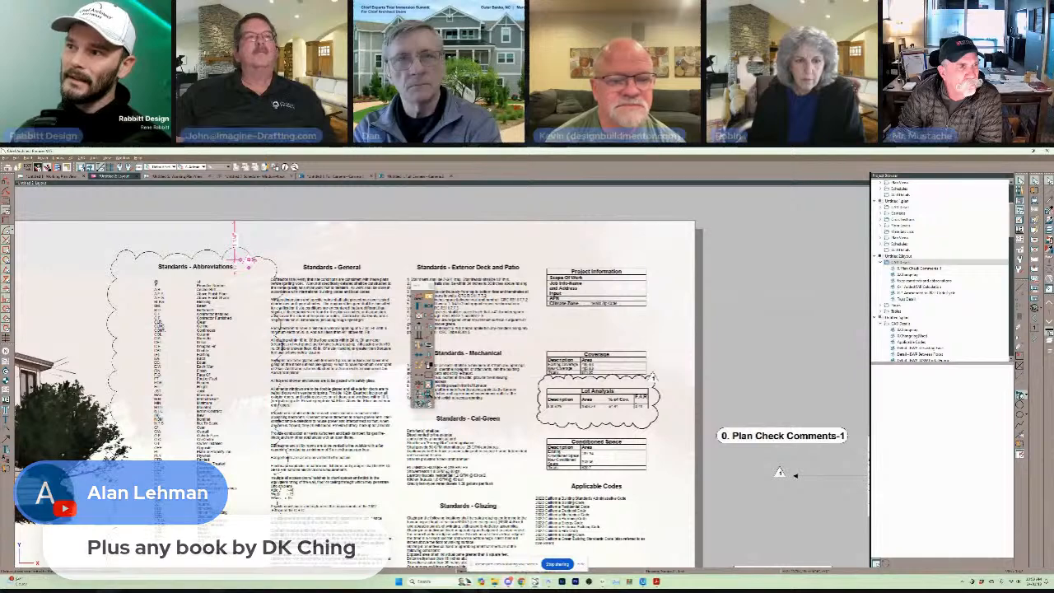
Link the new callout to the Fixed standards and abbreviations detail and open Plan Check Comments-1.
{"action": "left_click", "coordinate": [419, 384]}
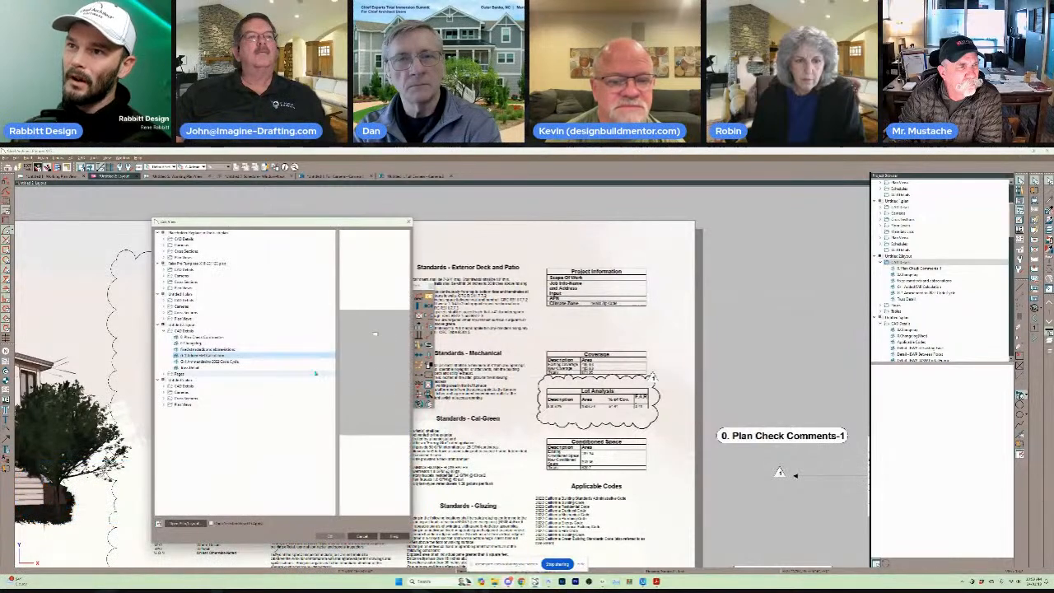
{"action": "left_click", "coordinate": [199, 350]}
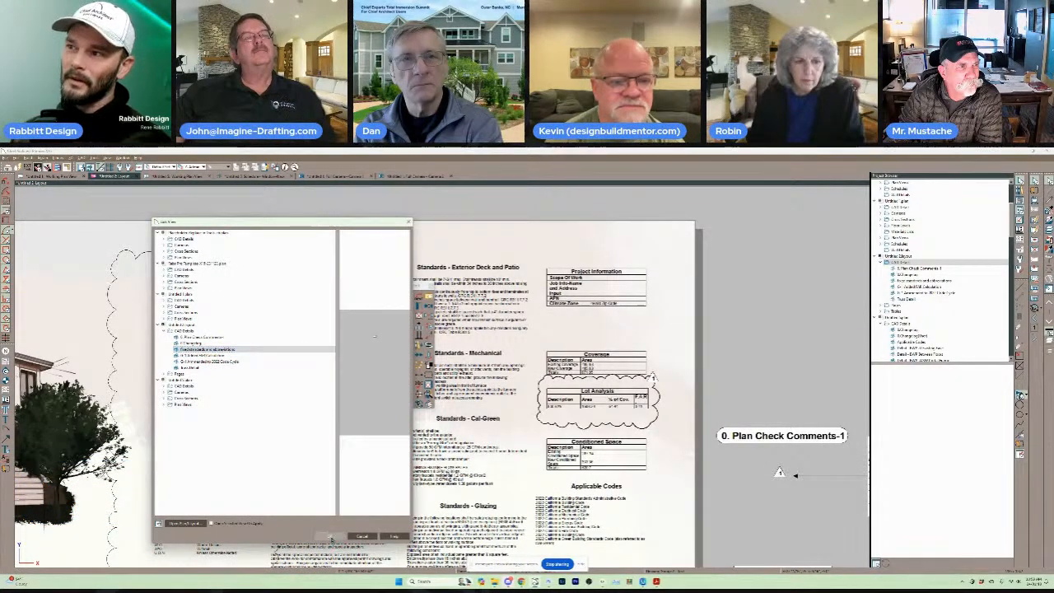
{"action": "left_click", "coordinate": [329, 533]}
{"action": "double_click", "coordinate": [920, 268]}
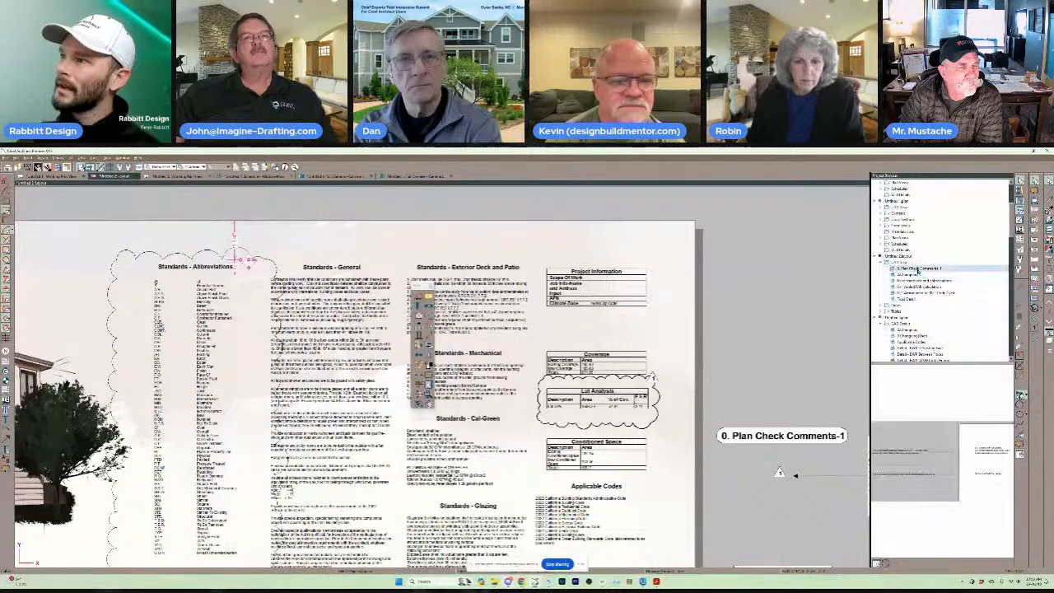
{"action": "scroll", "coordinate": [391, 411], "scroll_direction": "up", "scroll_amount": 3}
{"action": "scroll", "coordinate": [395, 415], "scroll_direction": "up", "scroll_amount": 4}
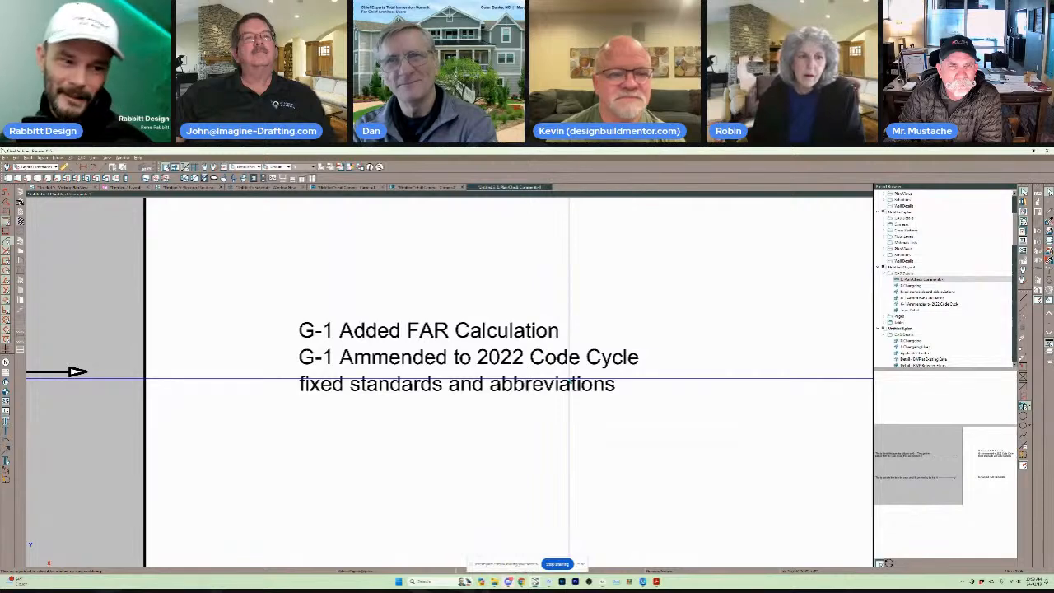
Zoom out over the Plan Check Comments list, then return to the G-1 sheet.
{"action": "scroll", "coordinate": [568, 379], "scroll_direction": "down", "scroll_amount": 5}
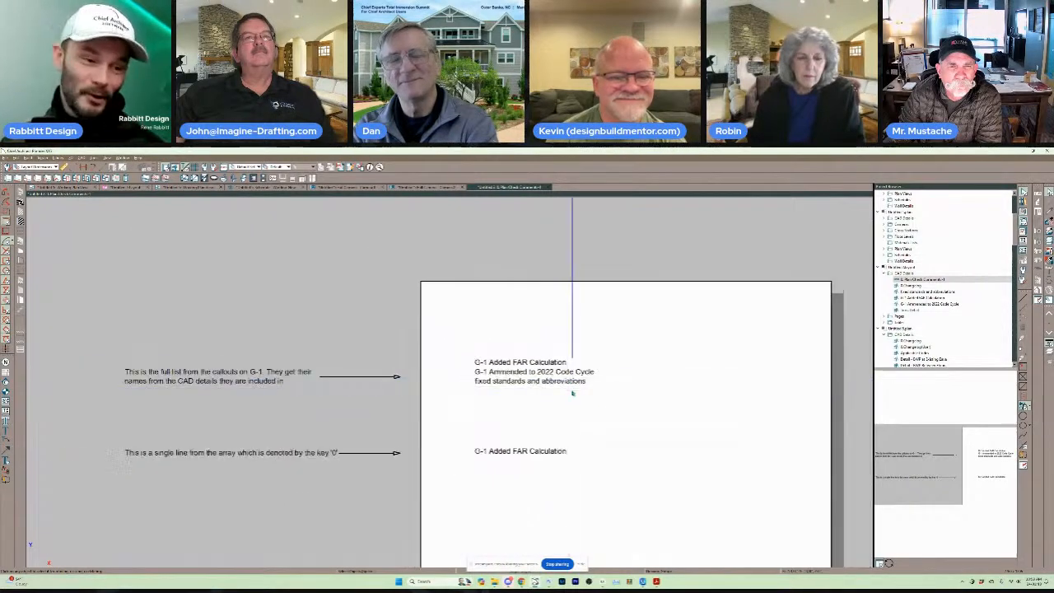
{"action": "scroll", "coordinate": [440, 264], "scroll_direction": "down", "scroll_amount": 1}
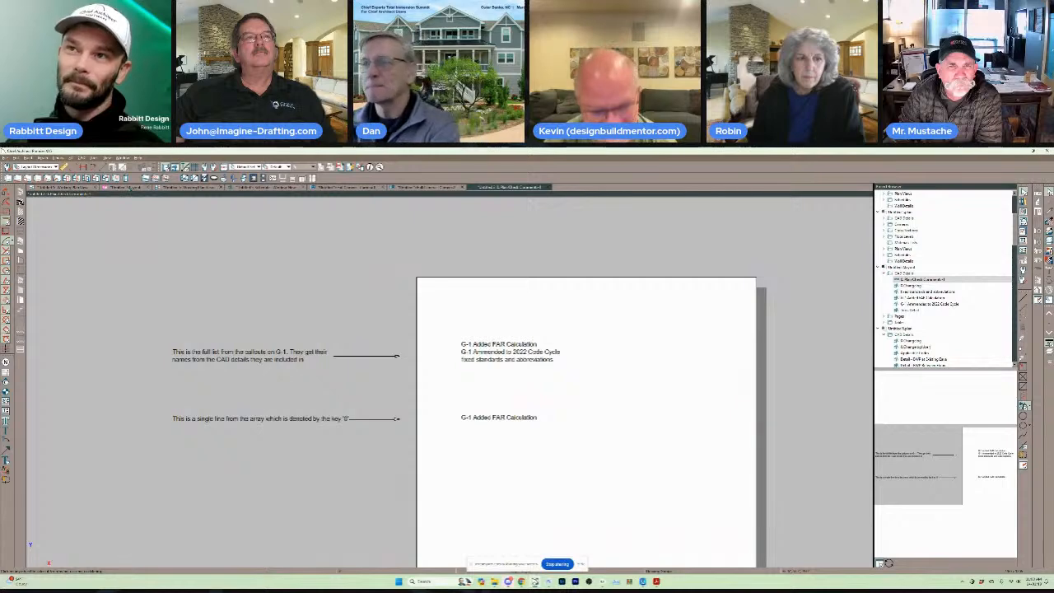
{"action": "left_click", "coordinate": [130, 187]}
{"action": "scroll", "coordinate": [455, 401], "scroll_direction": "down", "scroll_amount": 3}
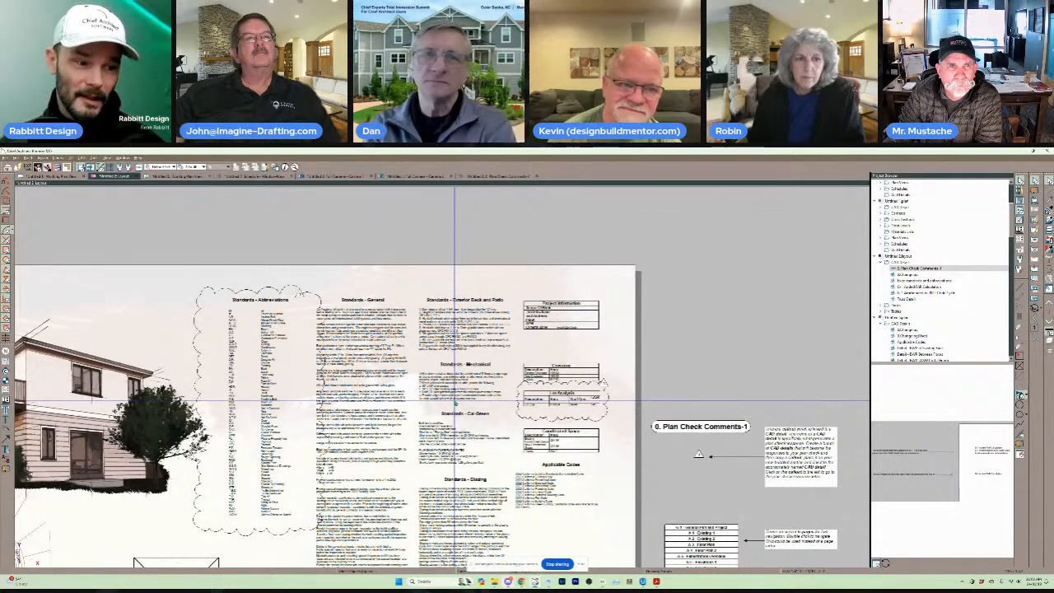
Frame the Standards - Abbreviations column and delete the revision cloud around it.
{"action": "scroll", "coordinate": [455, 401], "scroll_direction": "down", "scroll_amount": 2}
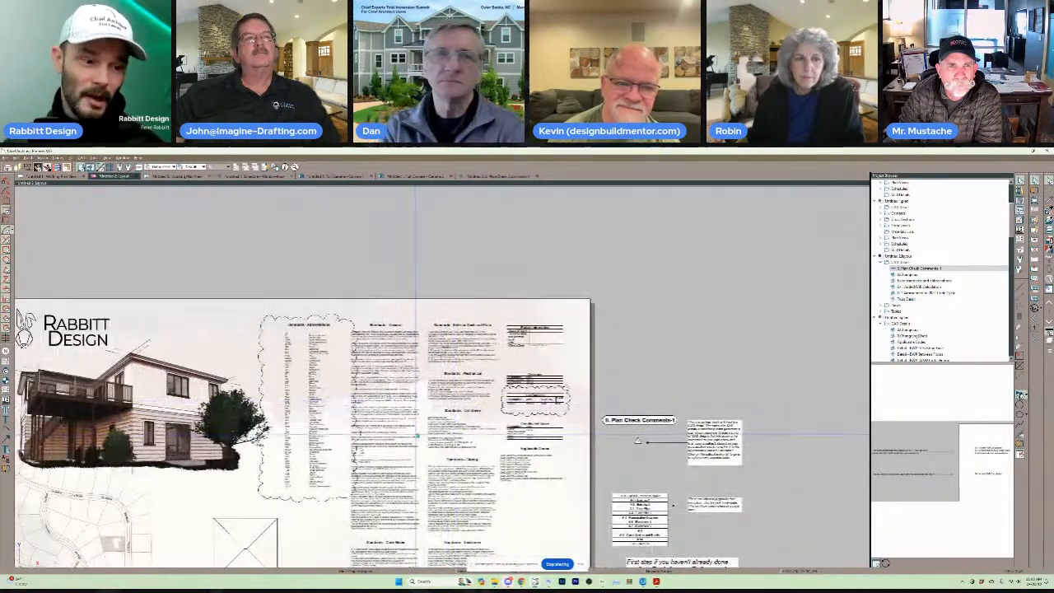
{"action": "middle_click_drag", "start_coordinate": [420, 401], "coordinate": [521, 335]}
{"action": "scroll", "coordinate": [554, 342], "scroll_direction": "up", "scroll_amount": 2}
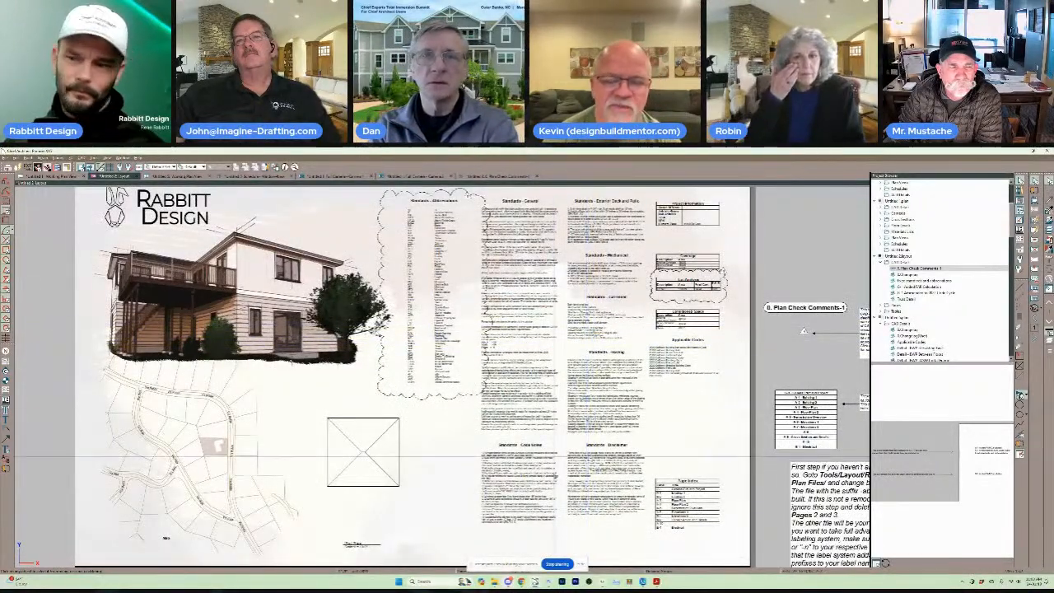
{"action": "mouse_move", "coordinate": [656, 581]}
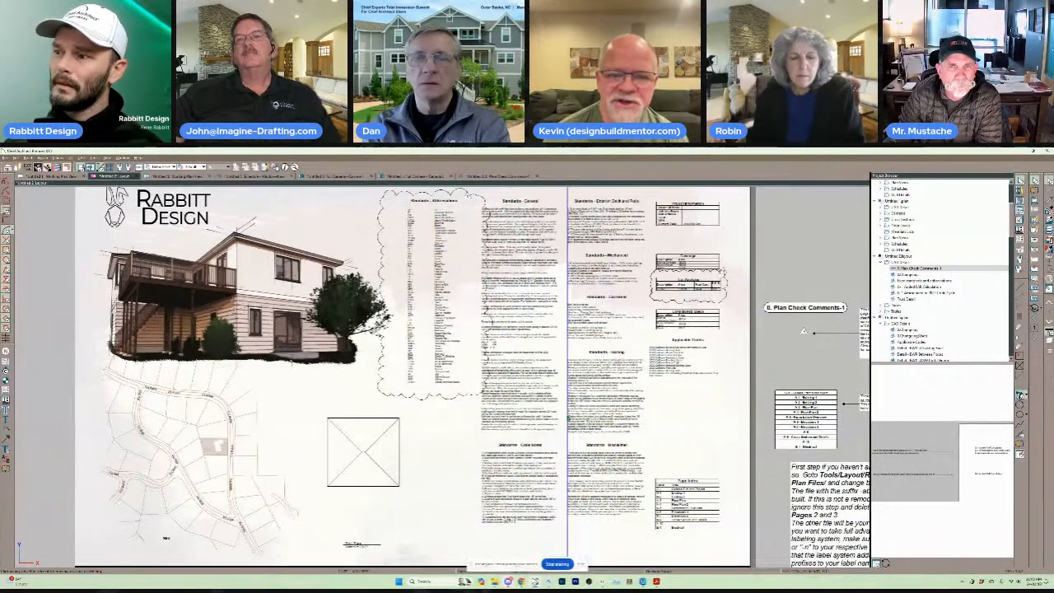
{"action": "left_click", "coordinate": [485, 320]}
{"action": "left_click", "coordinate": [476, 297]}
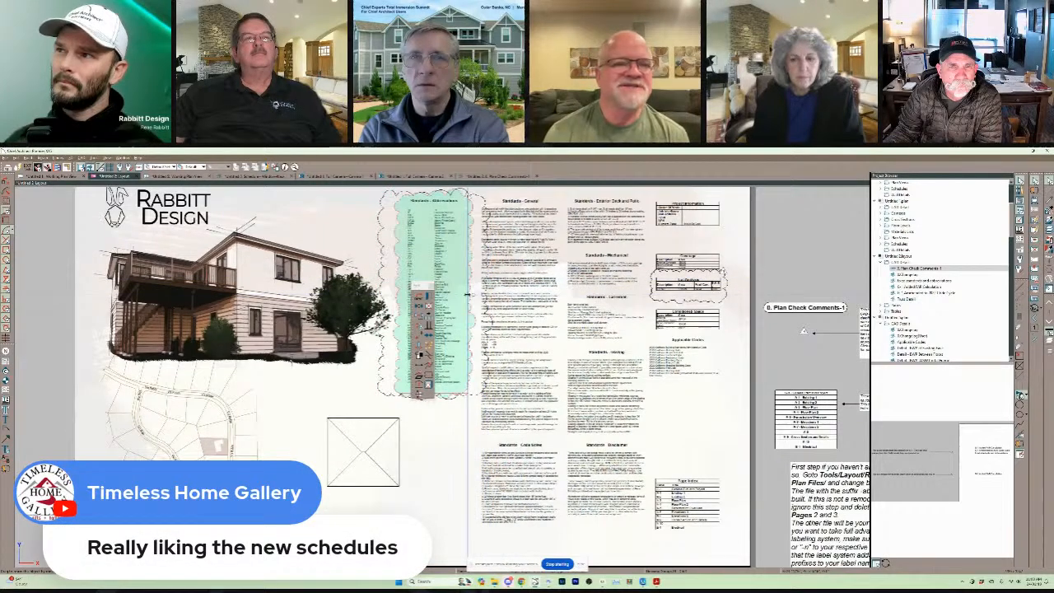
{"action": "key", "text": "Escape"}
{"action": "middle_click_drag", "start_coordinate": [513, 303], "coordinate": [515, 382]}
{"action": "scroll", "coordinate": [515, 388], "scroll_direction": "up", "scroll_amount": 1}
{"action": "scroll", "coordinate": [514, 380], "scroll_direction": "up", "scroll_amount": 1}
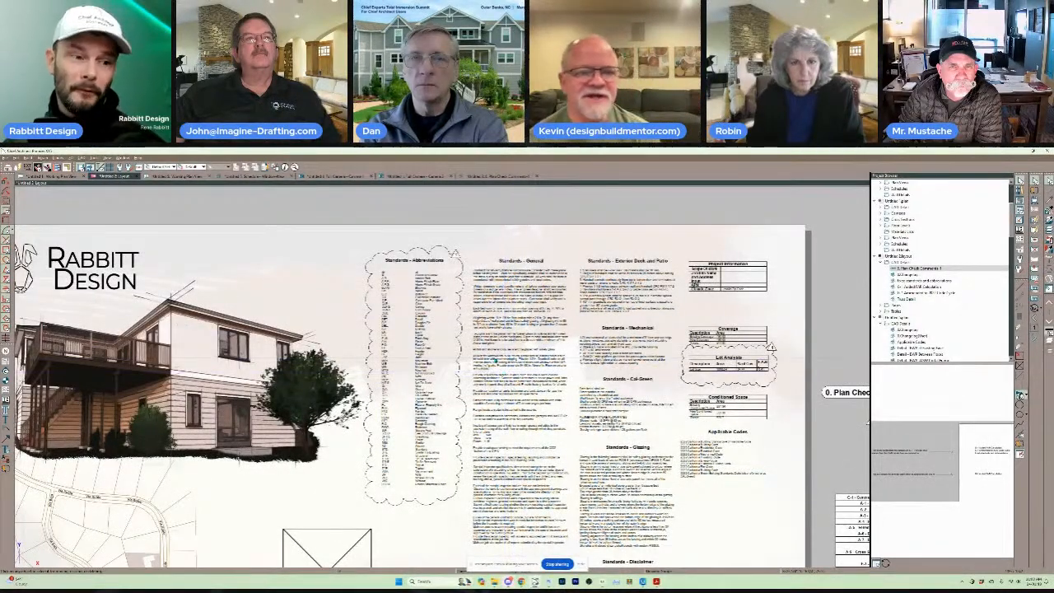
{"action": "left_click", "coordinate": [452, 251]}
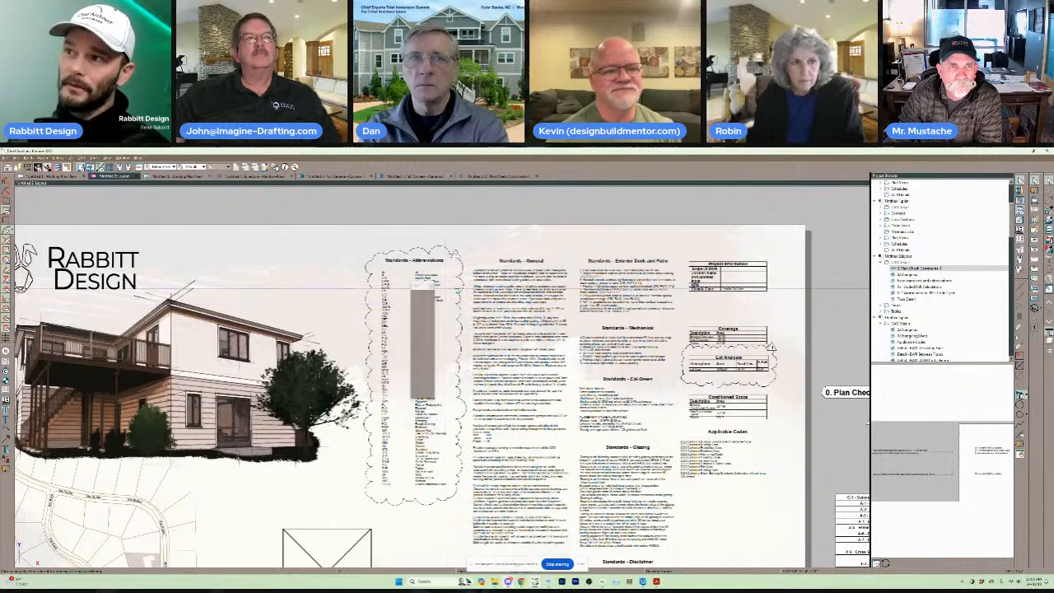
{"action": "key", "text": "Delete"}
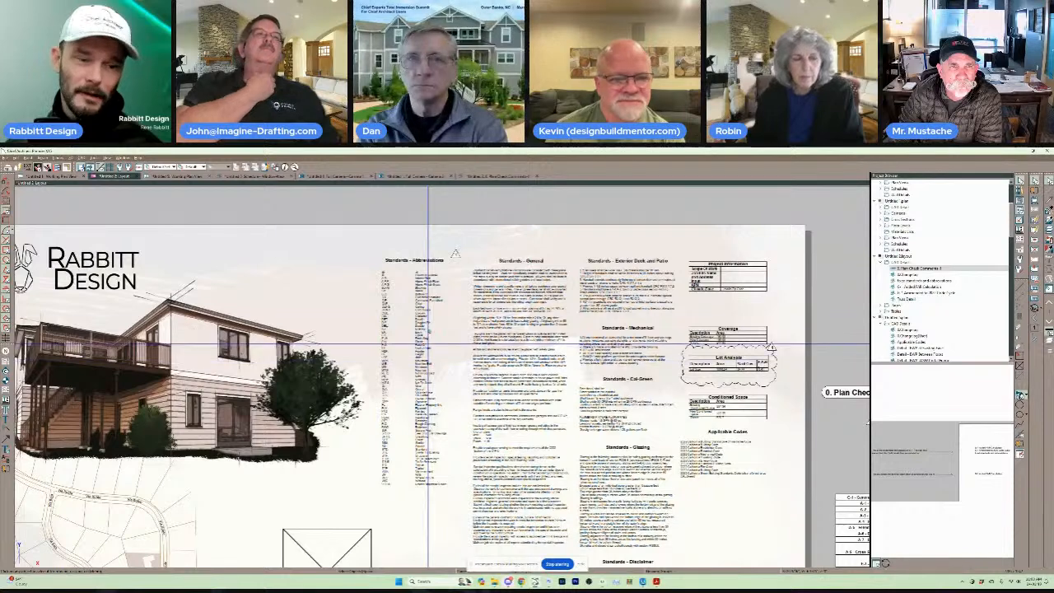
Copy the revision triangle above Standards - General and open the copy's callout settings.
{"action": "left_click", "coordinate": [455, 254]}
{"action": "key", "text": "c"}
{"action": "left_click_drag", "start_coordinate": [455, 255], "coordinate": [527, 254]}
{"action": "double_click", "coordinate": [526, 254]}
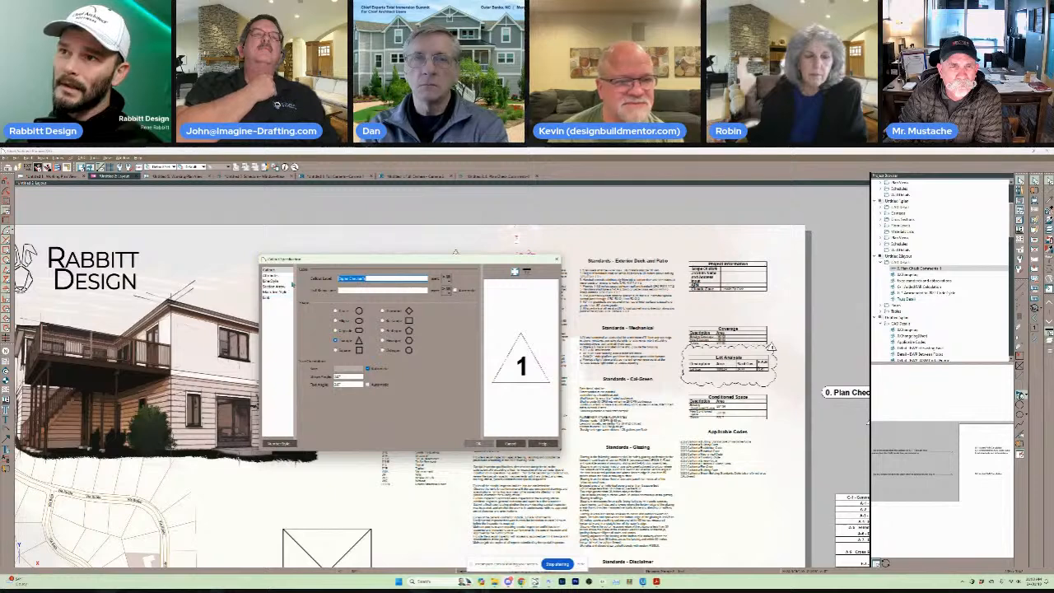
Browse the callout's Text Style and Line Style panels, then cancel without changes.
{"action": "left_click", "coordinate": [280, 276]}
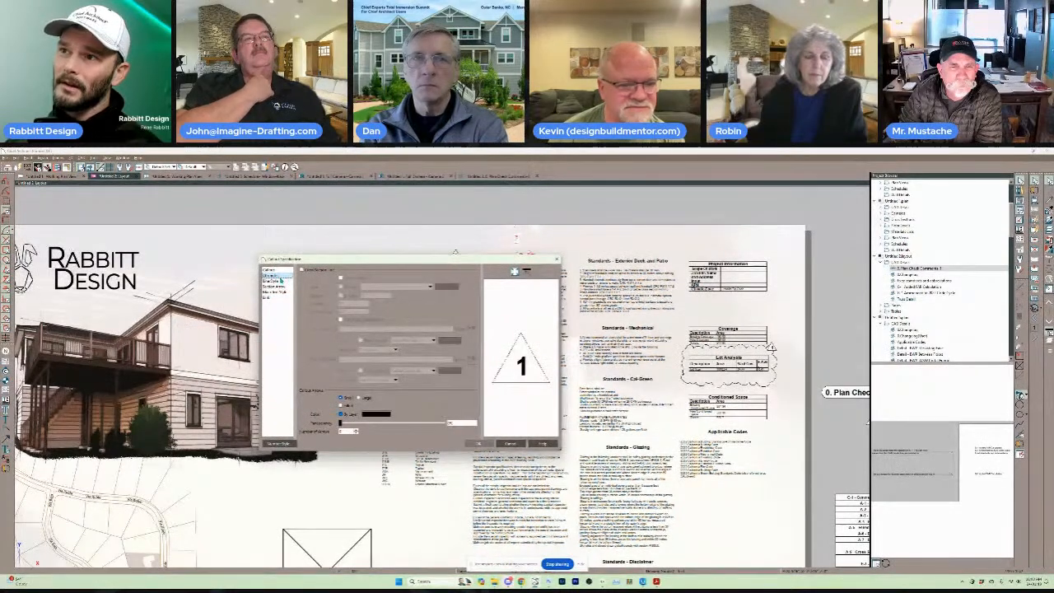
{"action": "left_click", "coordinate": [276, 294]}
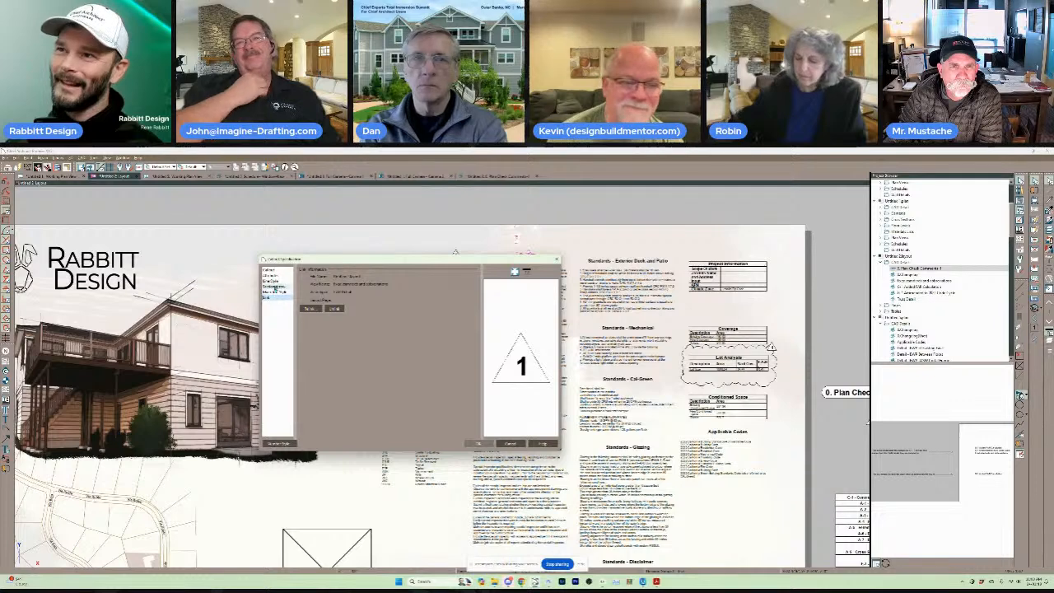
{"action": "left_click", "coordinate": [273, 281]}
{"action": "left_click", "coordinate": [274, 277]}
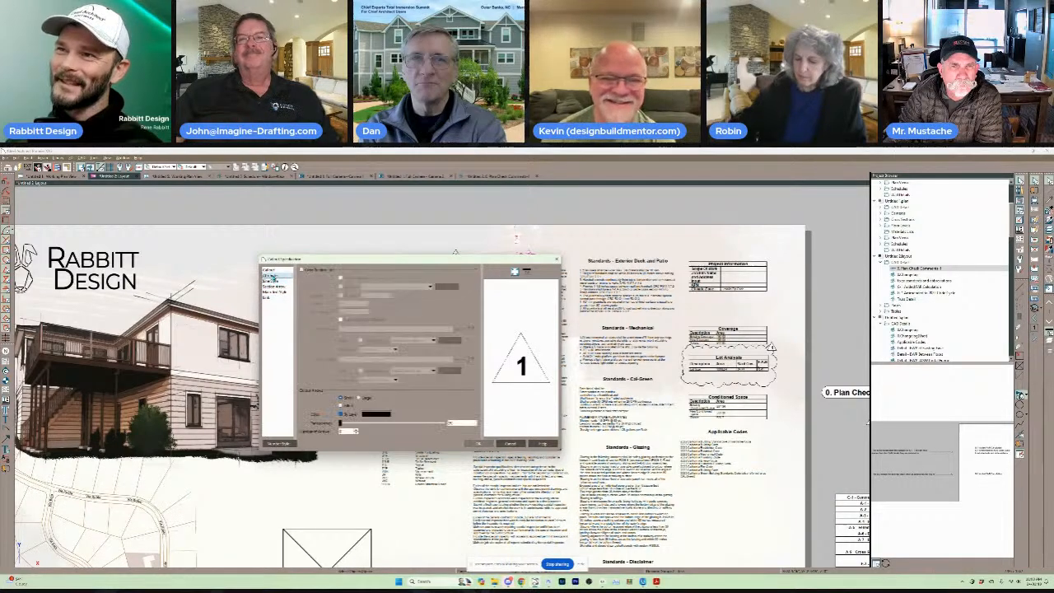
{"action": "left_click", "coordinate": [272, 271]}
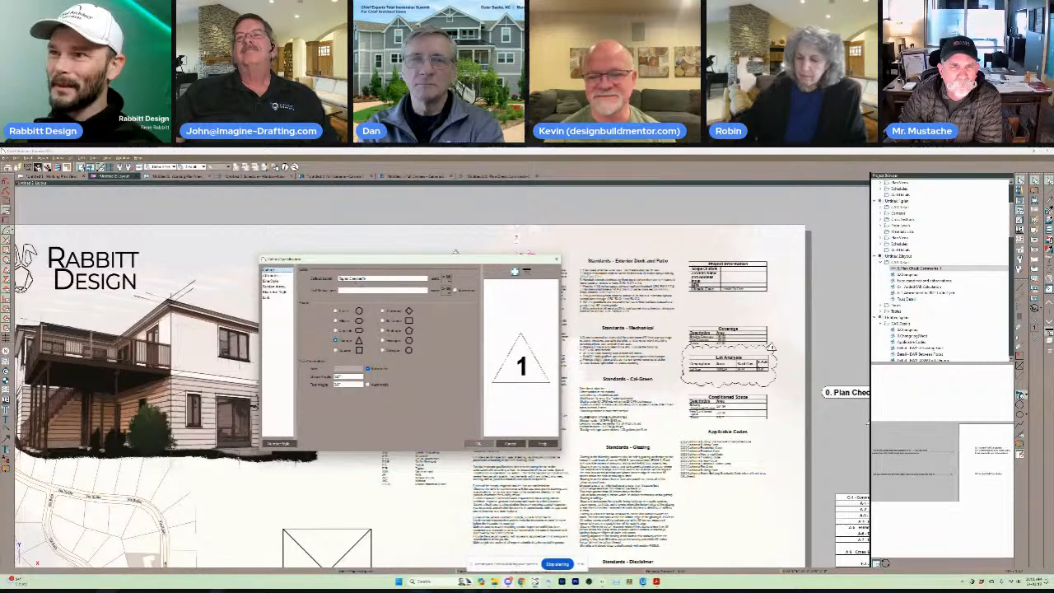
{"action": "left_click", "coordinate": [510, 445]}
Reposition the G-1 sheet and bring up the Oakland electronic plan submittal PDF.
{"action": "scroll", "coordinate": [563, 372], "scroll_direction": "down", "scroll_amount": 5}
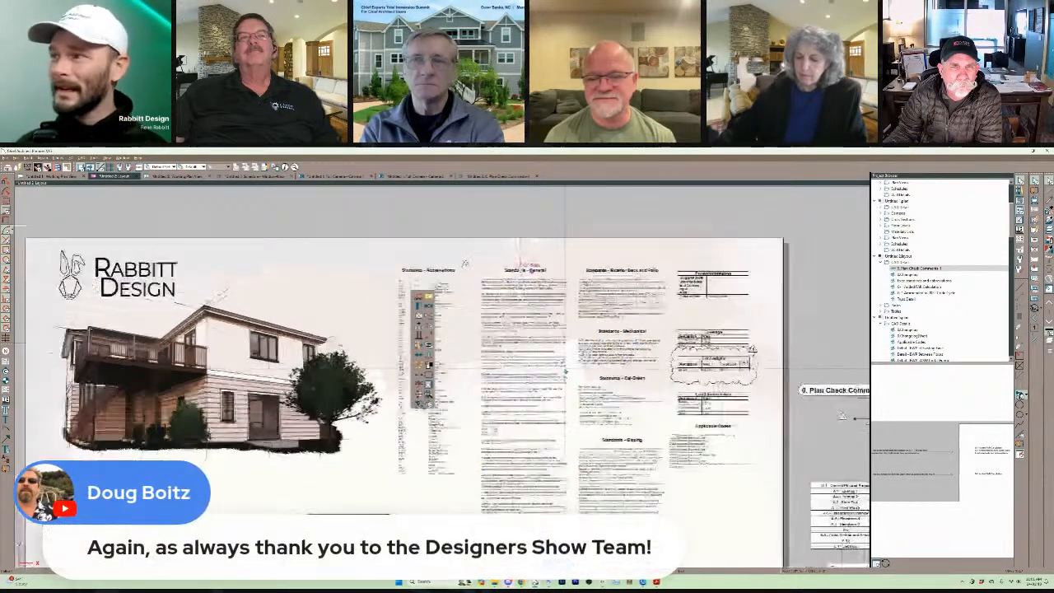
{"action": "middle_click_drag", "start_coordinate": [536, 383], "coordinate": [465, 312]}
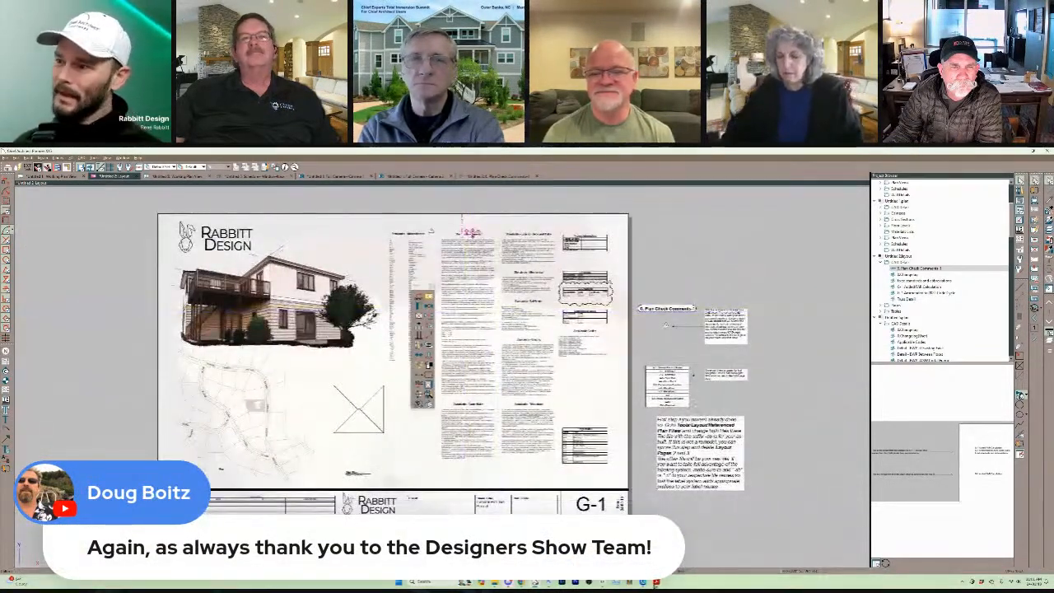
{"action": "mouse_move", "coordinate": [657, 582]}
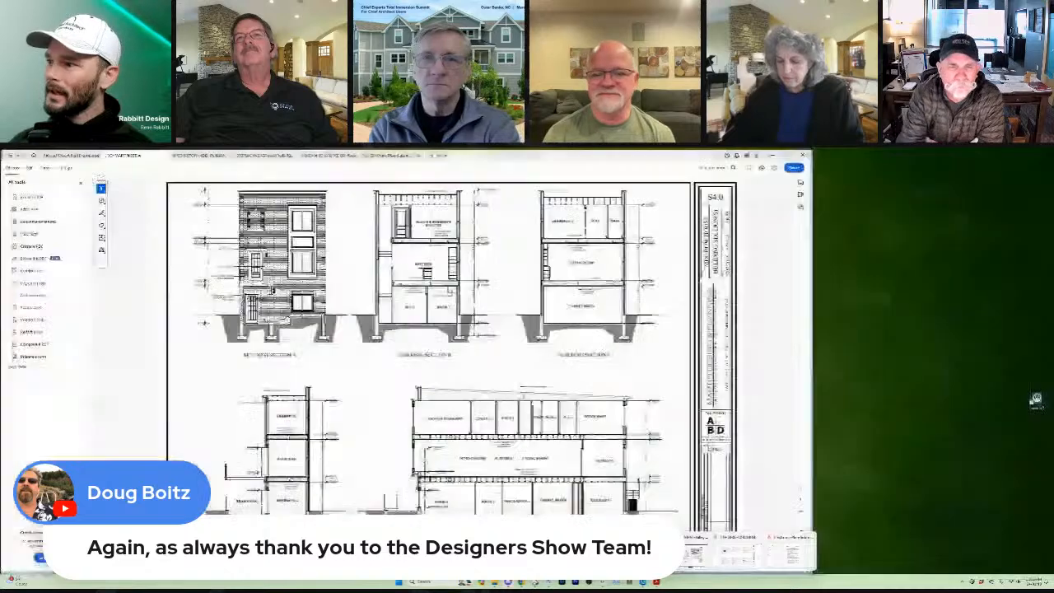
{"action": "left_click", "coordinate": [632, 556]}
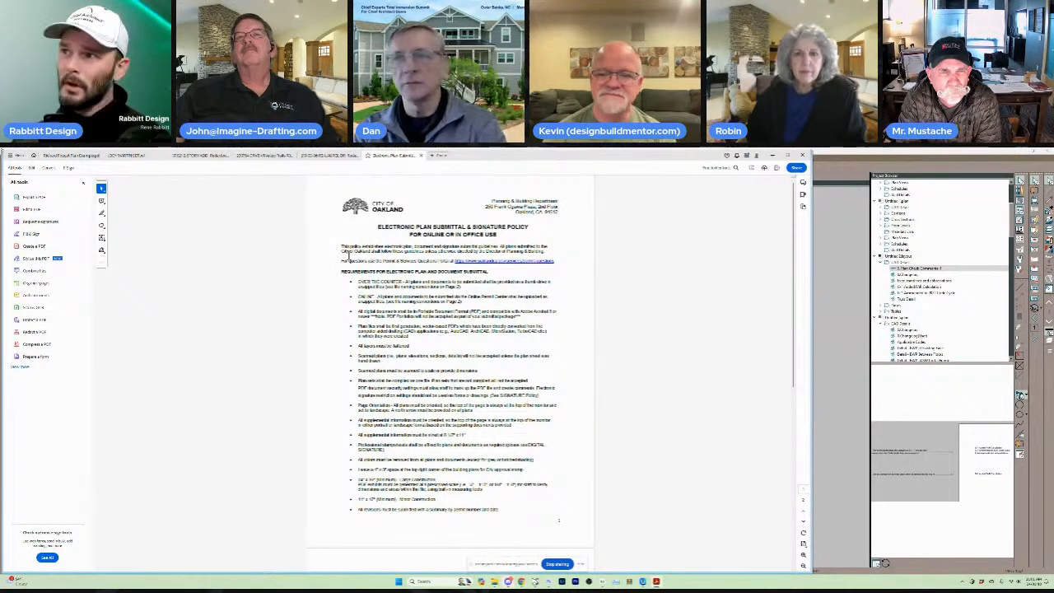
Scroll through the Oakland submittal policy, then switch to the drawing set with sheet T24-1.
{"action": "scroll", "coordinate": [468, 318], "scroll_direction": "down", "scroll_amount": 10}
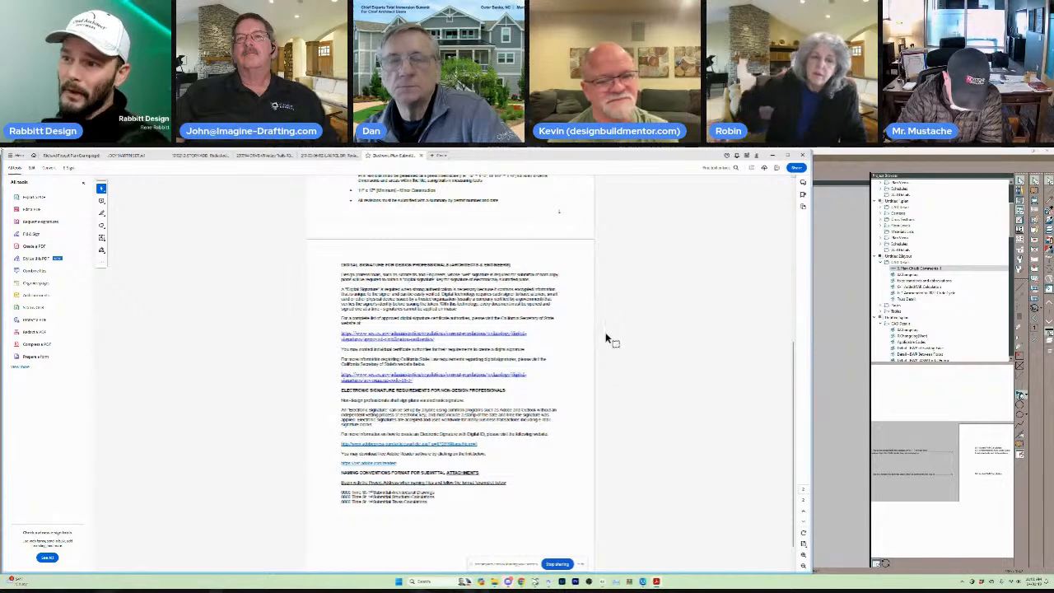
{"action": "left_click", "coordinate": [327, 156]}
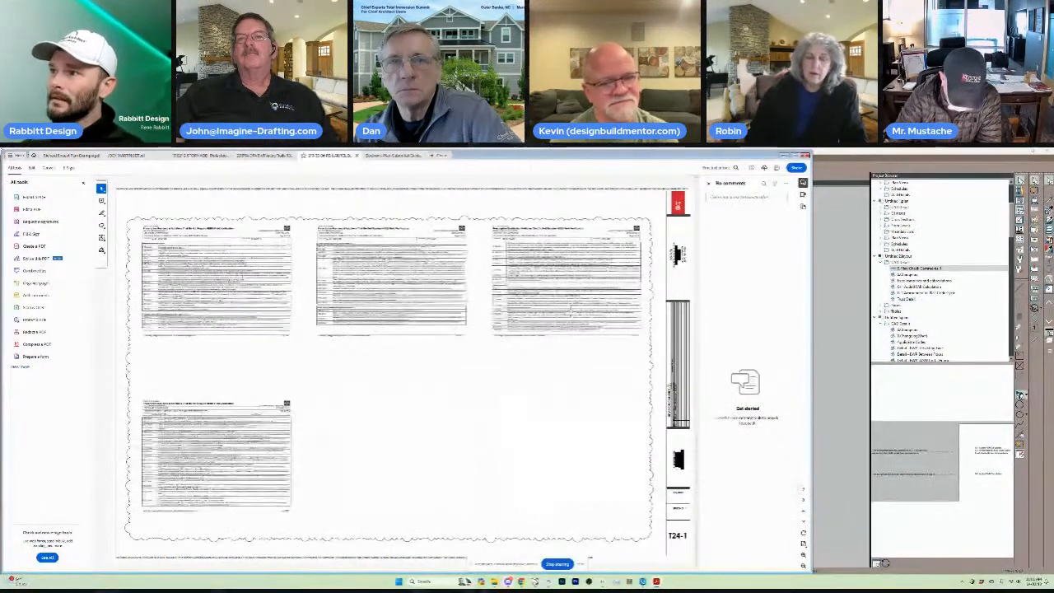
Page back through the Laurel Remodel sheets from A-5 to A-1.
{"action": "scroll", "coordinate": [478, 328], "scroll_direction": "down", "scroll_amount": 5}
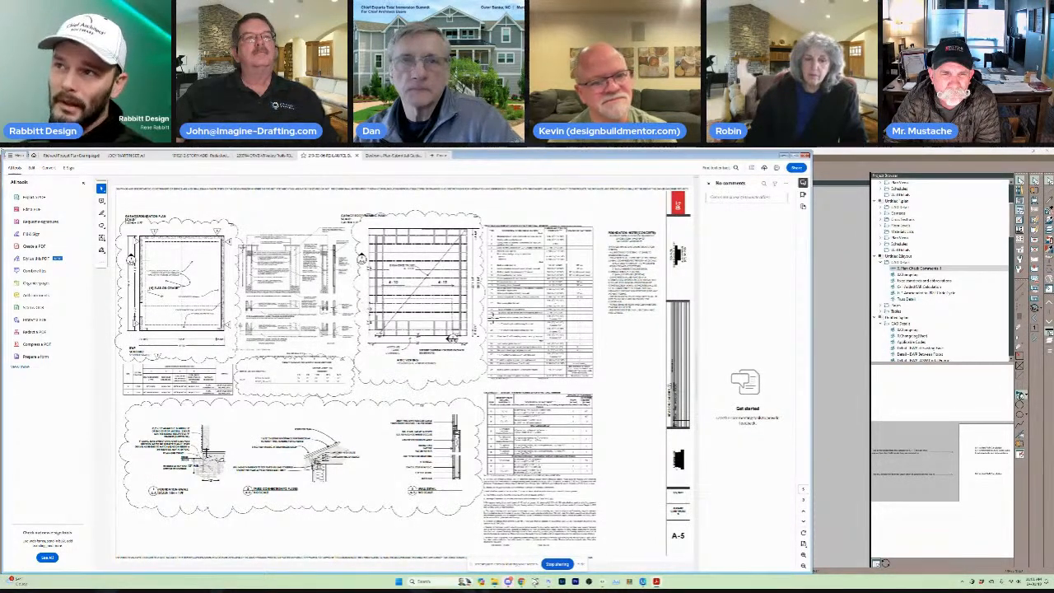
{"action": "scroll", "coordinate": [451, 338], "scroll_direction": "up", "scroll_amount": 5}
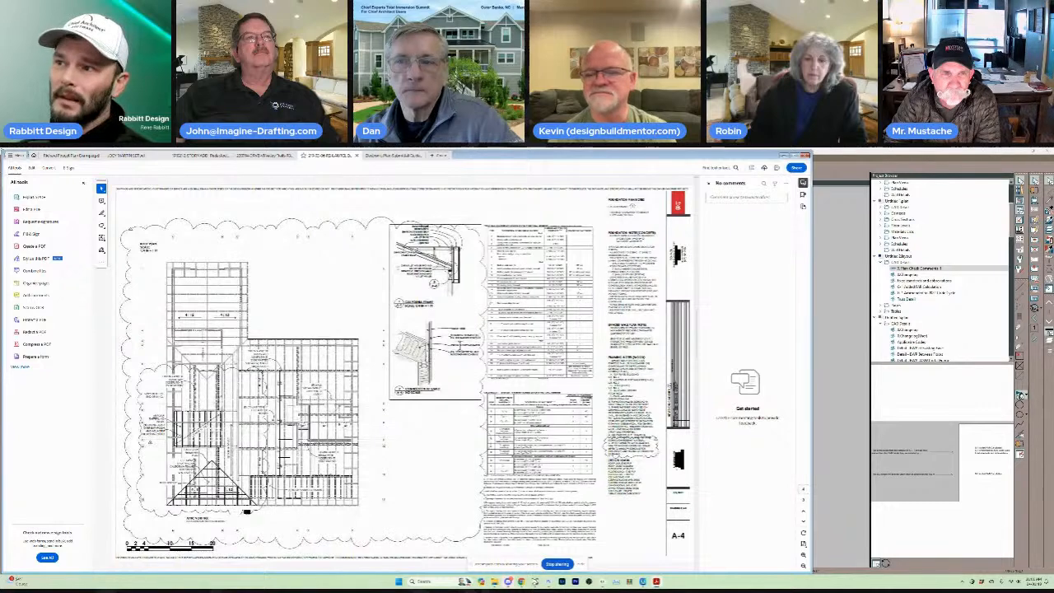
{"action": "scroll", "coordinate": [457, 367], "scroll_direction": "up", "scroll_amount": 5}
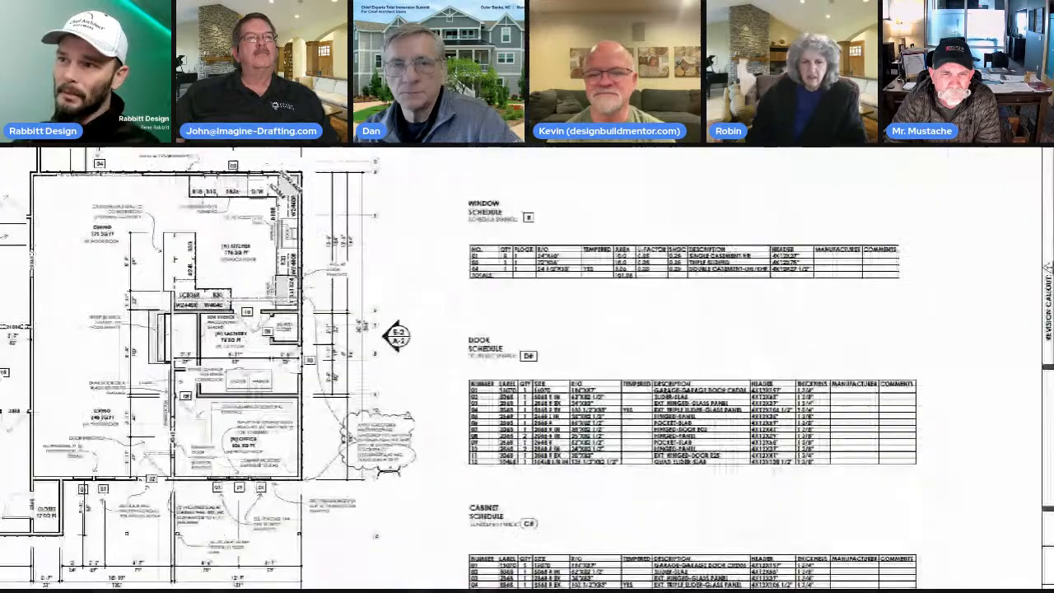
{"action": "scroll", "coordinate": [269, 477], "scroll_direction": "up", "scroll_amount": 5}
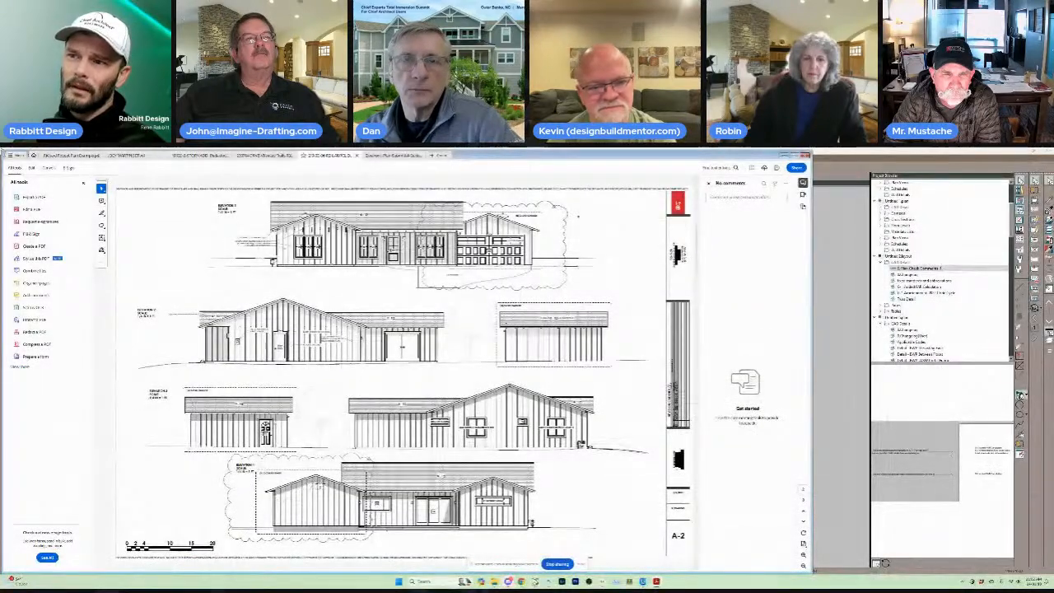
{"action": "scroll", "coordinate": [387, 445], "scroll_direction": "up", "scroll_amount": 5}
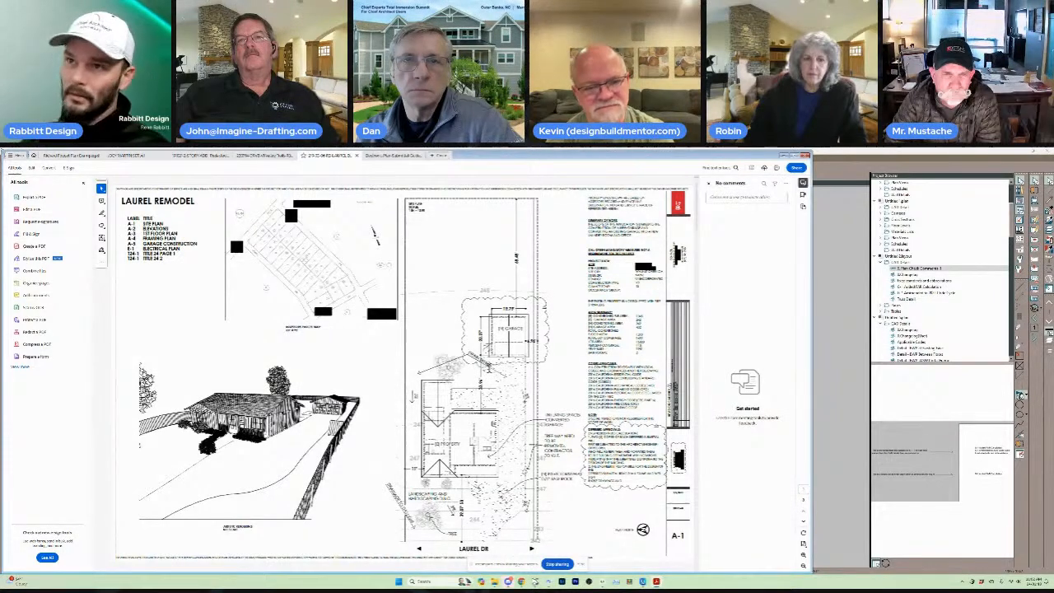
Open the other plan set at sheet A-5.1 and briefly magnify its cross sections.
{"action": "left_click", "coordinate": [267, 155]}
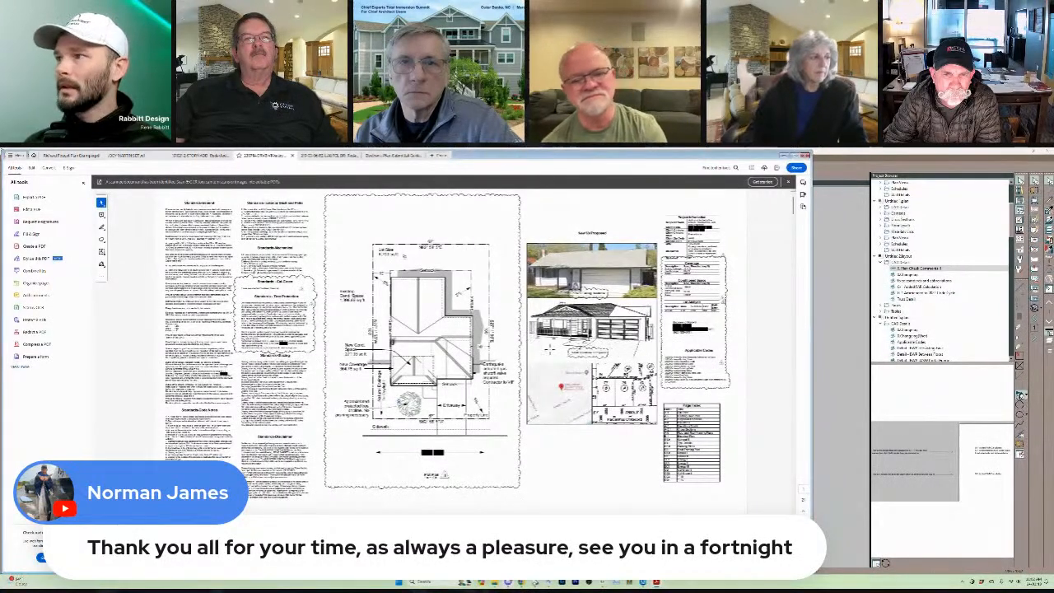
{"action": "scroll", "coordinate": [549, 349], "scroll_direction": "down", "scroll_amount": 3}
{"action": "scroll", "coordinate": [547, 349], "scroll_direction": "down", "scroll_amount": 6}
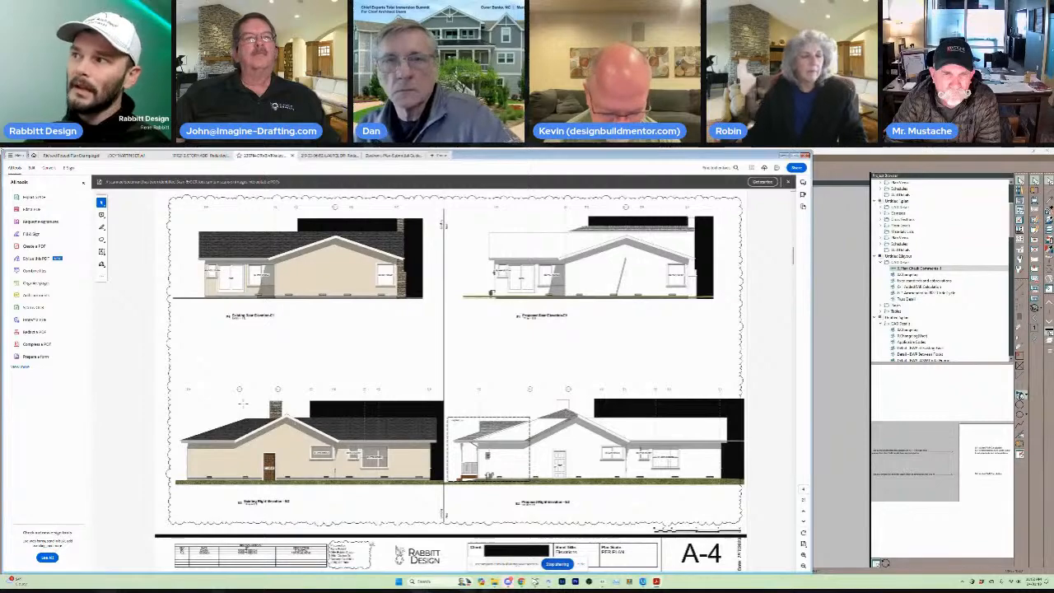
{"action": "scroll", "coordinate": [380, 399], "scroll_direction": "down", "scroll_amount": 3}
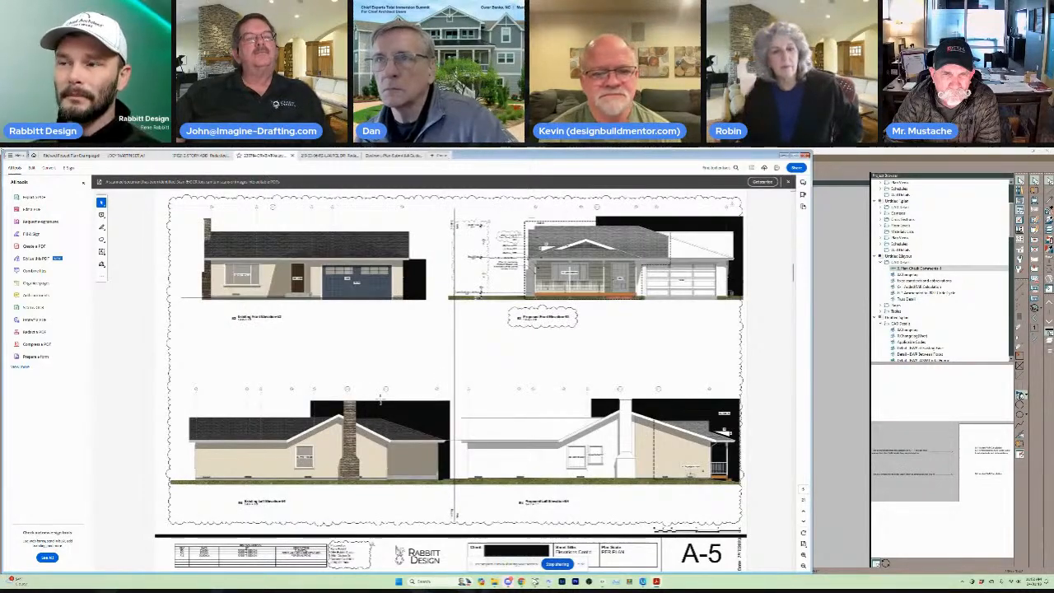
{"action": "scroll", "coordinate": [380, 399], "scroll_direction": "down", "scroll_amount": 3}
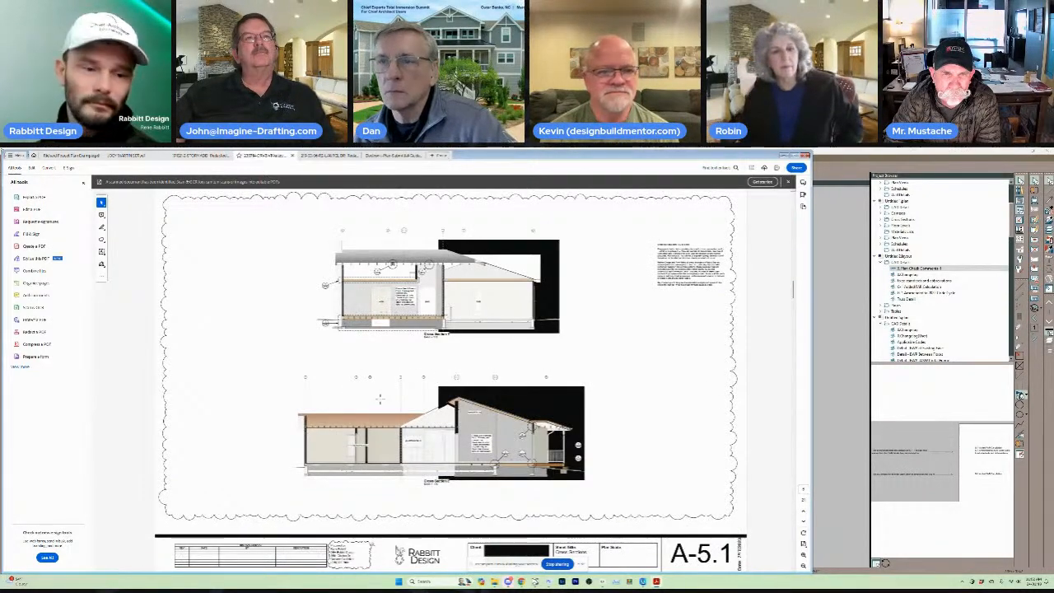
{"action": "key", "text": "super+plus"}
{"action": "key", "text": "super+plus"}
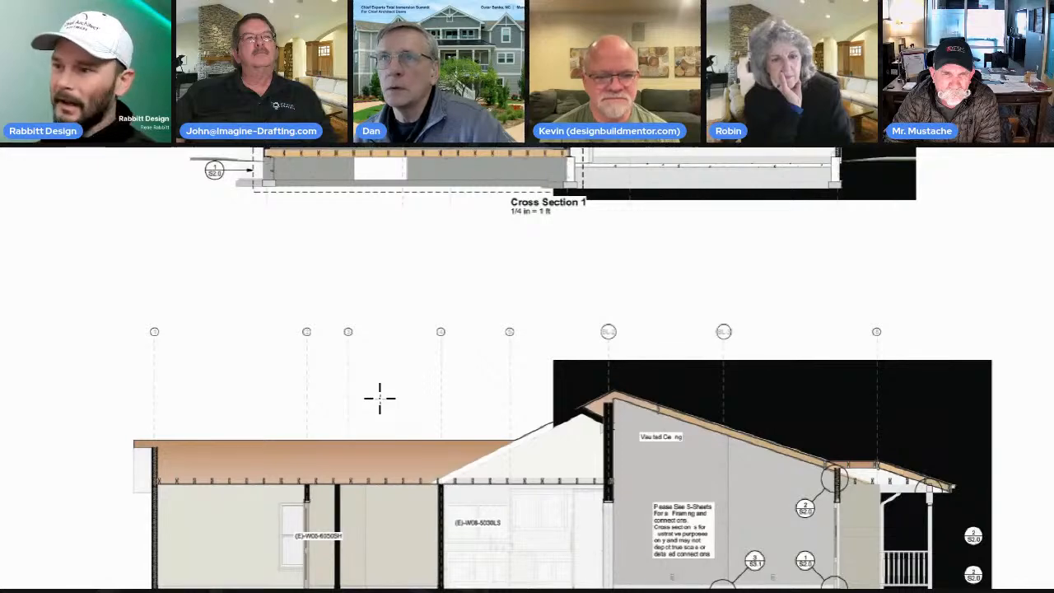
{"action": "key", "text": "super+minus"}
{"action": "key", "text": "super+minus"}
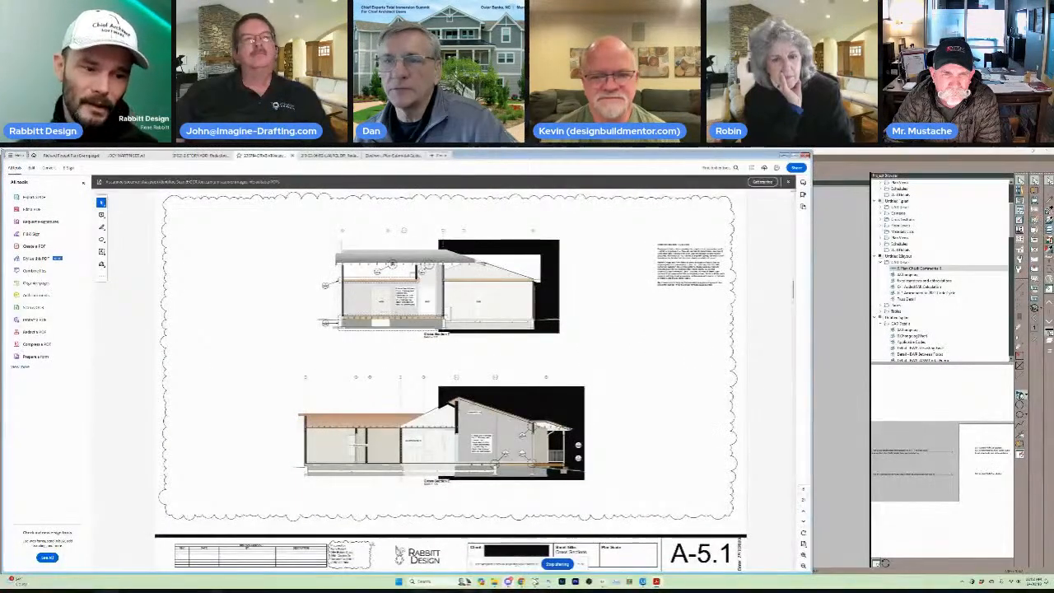